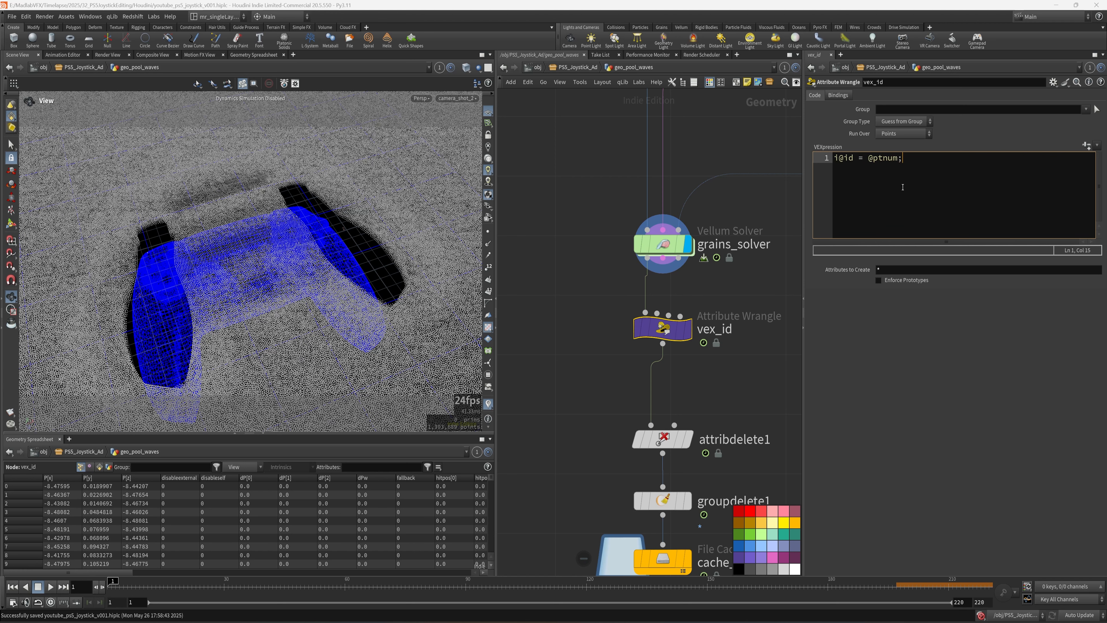
- Commit the id code in vex_id and save the scene
{"action": "left_click", "coordinate": [791, 351]}
{"action": "key", "text": "ctrl+s"}
{"action": "middle_click_drag", "start_coordinate": [776, 394], "coordinate": [745, 324]}
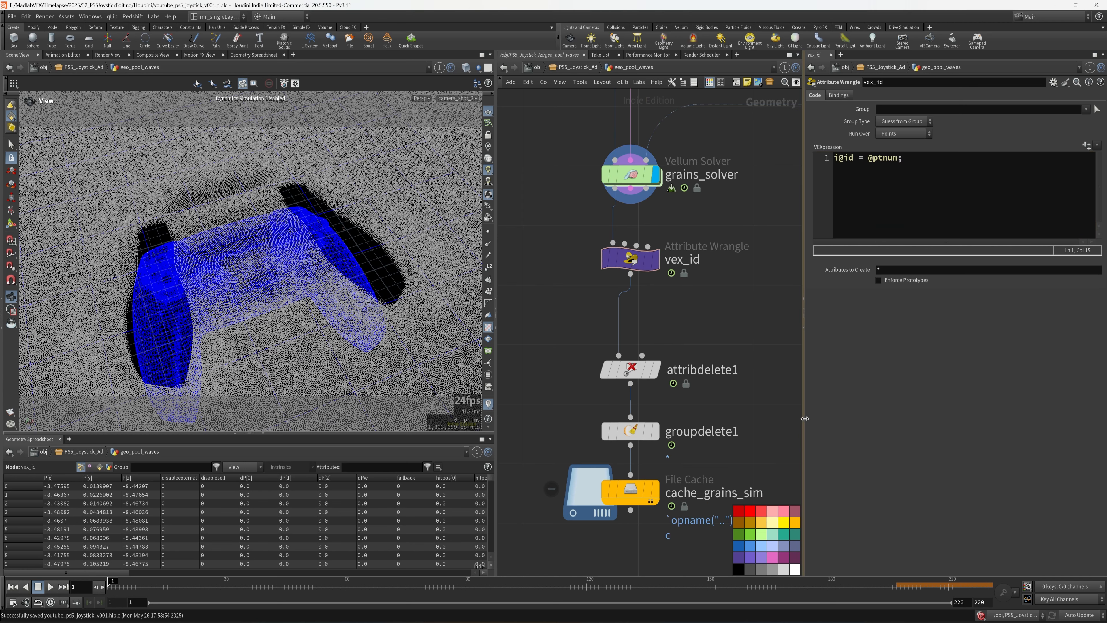
{"action": "left_click_drag", "start_coordinate": [804, 417], "coordinate": [866, 414]}
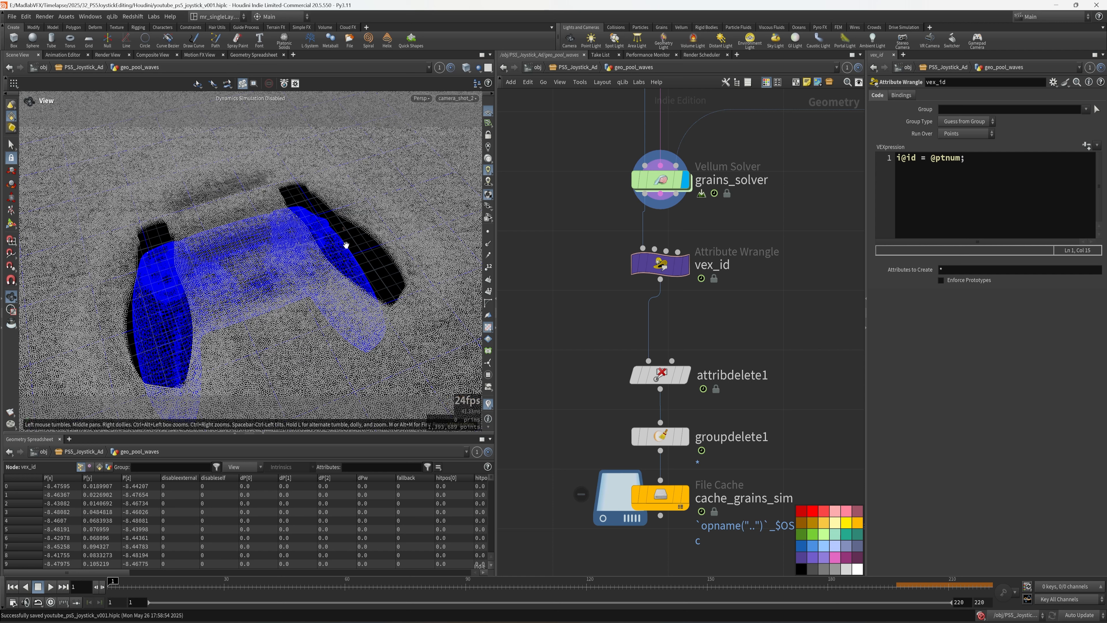
- Add a Trail node named compute_vel above cache_grains_sim, bypass vex_id, and save
{"action": "left_click", "coordinate": [634, 264]}
{"action": "key", "text": "Tab"}
{"action": "type", "text": "trail"}
{"action": "key", "text": "Return"}
{"action": "type", "text": "compute_vel"}
{"action": "left_click_drag", "start_coordinate": [496, 313], "coordinate": [365, 313]}
{"action": "left_click", "coordinate": [555, 435]}
{"action": "key", "text": "ctrl+s"}
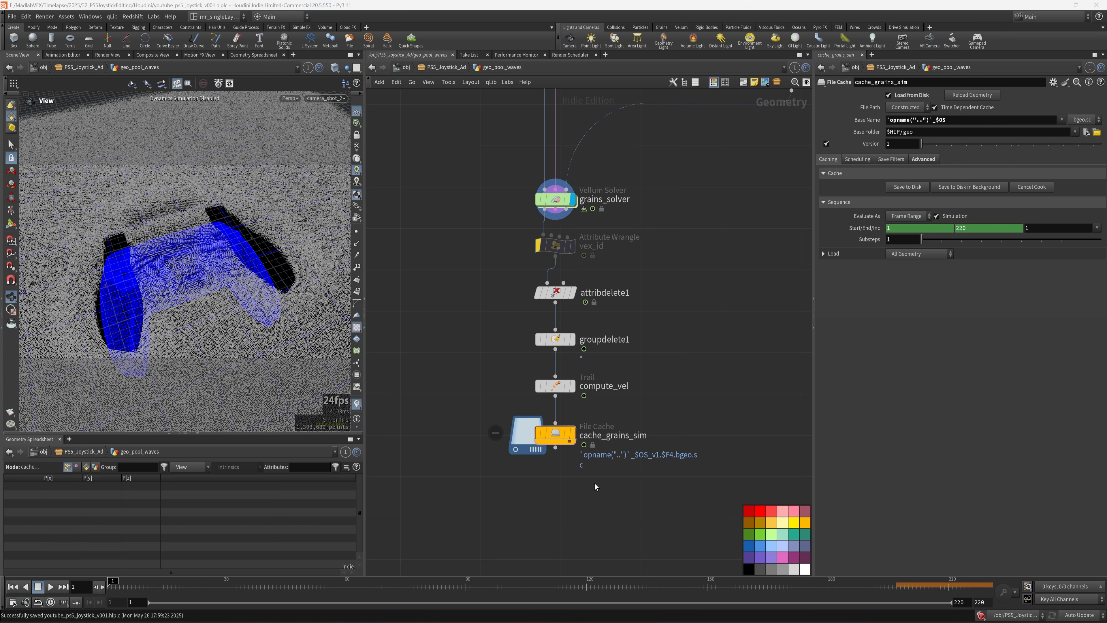
- Add an Attribute Randomize node under cache_grains_sim
{"action": "scroll", "coordinate": [584, 449], "scroll_direction": "up", "scroll_amount": 3}
{"action": "key", "text": "Tab"}
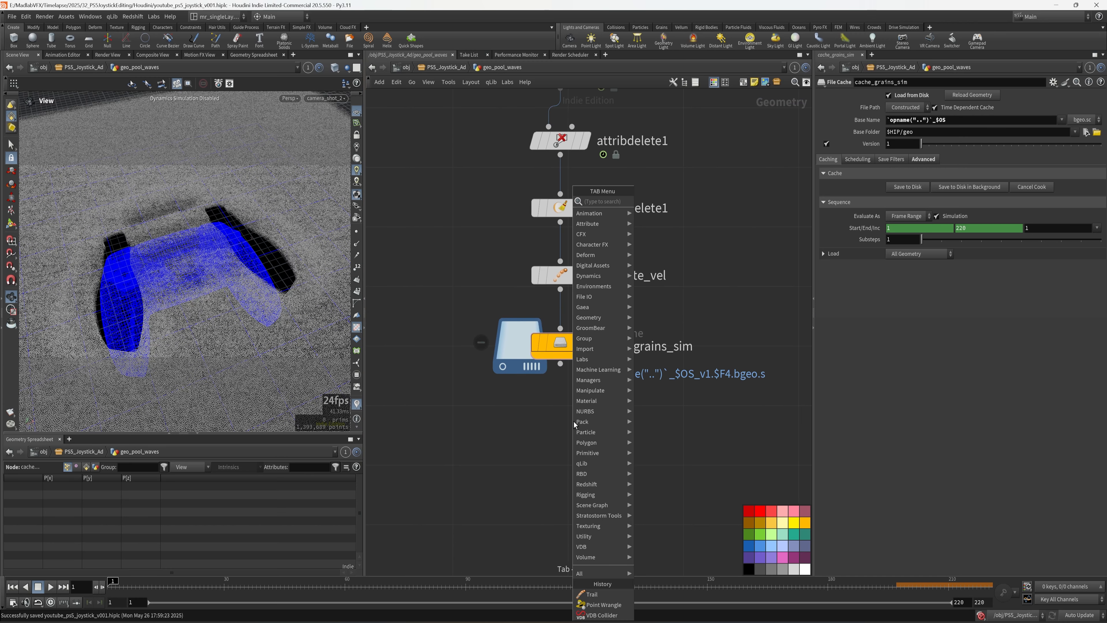
{"action": "type", "text": "out"}
{"action": "key", "text": "Escape"}
{"action": "key", "text": "Tab"}
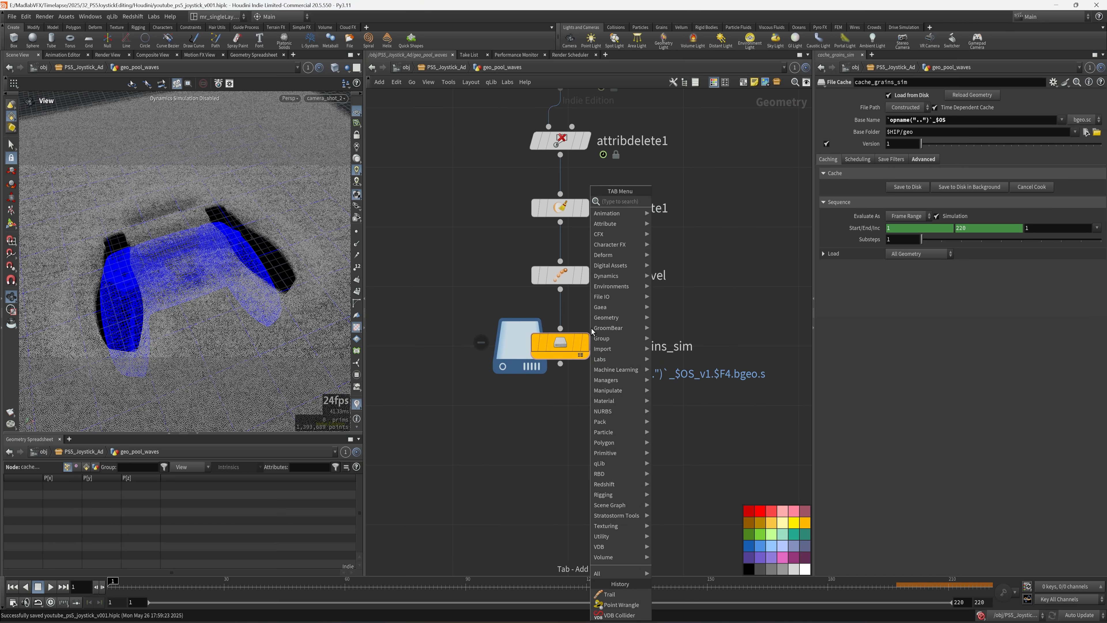
{"action": "type", "text": "rando"}
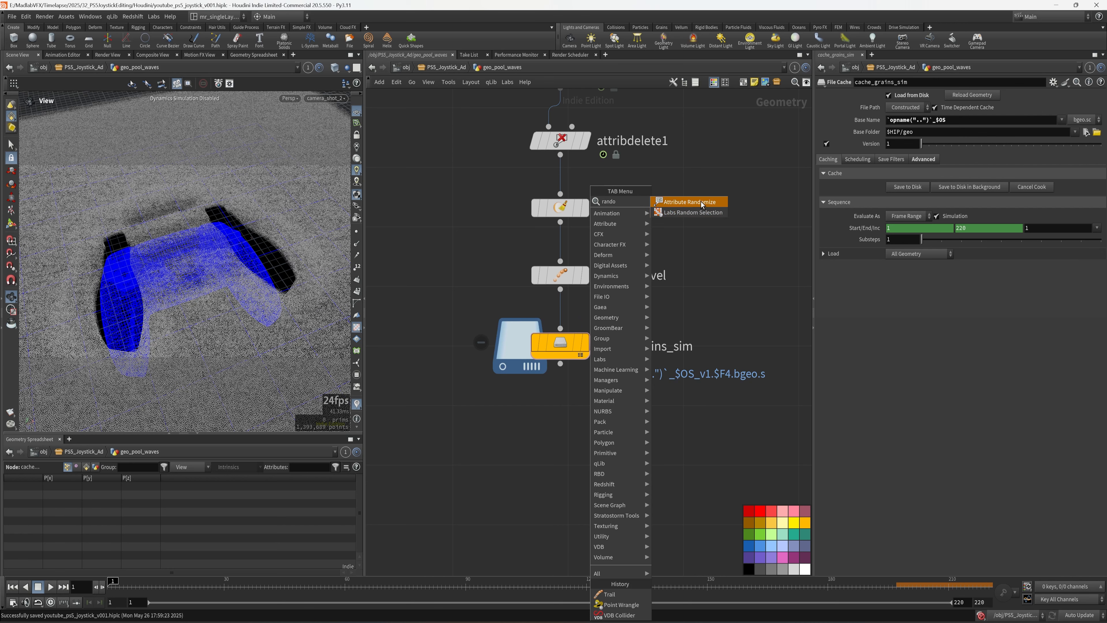
{"action": "left_click", "coordinate": [690, 202]}
{"action": "left_click", "coordinate": [559, 435]}
{"action": "left_click_drag", "start_coordinate": [560, 363], "coordinate": [560, 420]}
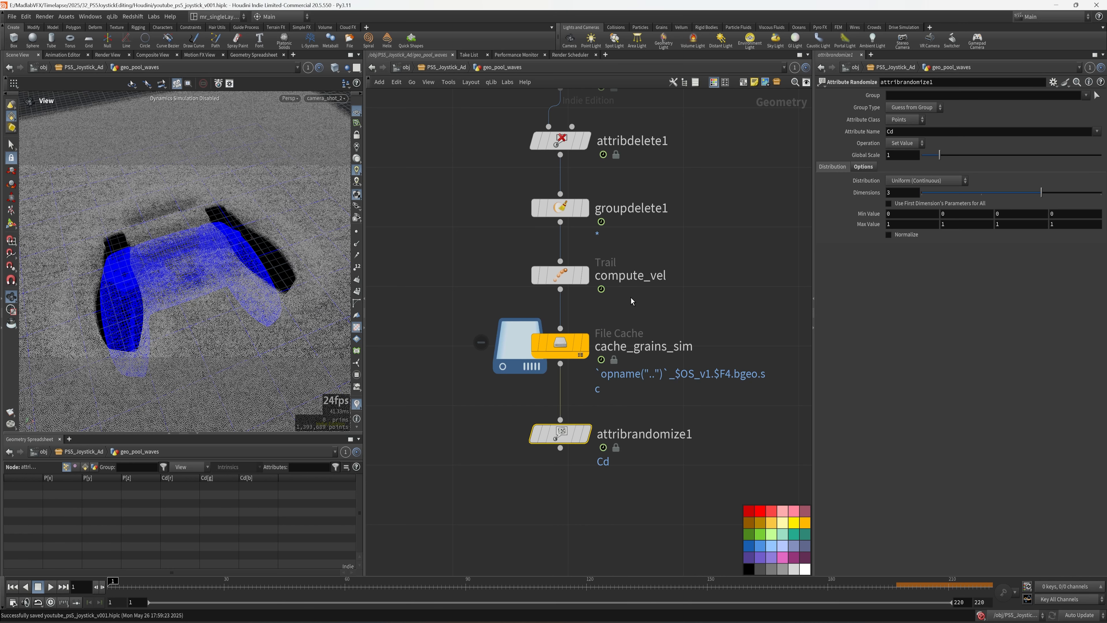
- Move compute_vel into the wire above attribrandomize1 and display attribrandomize1
{"action": "left_click_drag", "start_coordinate": [559, 273], "coordinate": [557, 398]}
{"action": "middle_click_drag", "start_coordinate": [637, 519], "coordinate": [582, 466]}
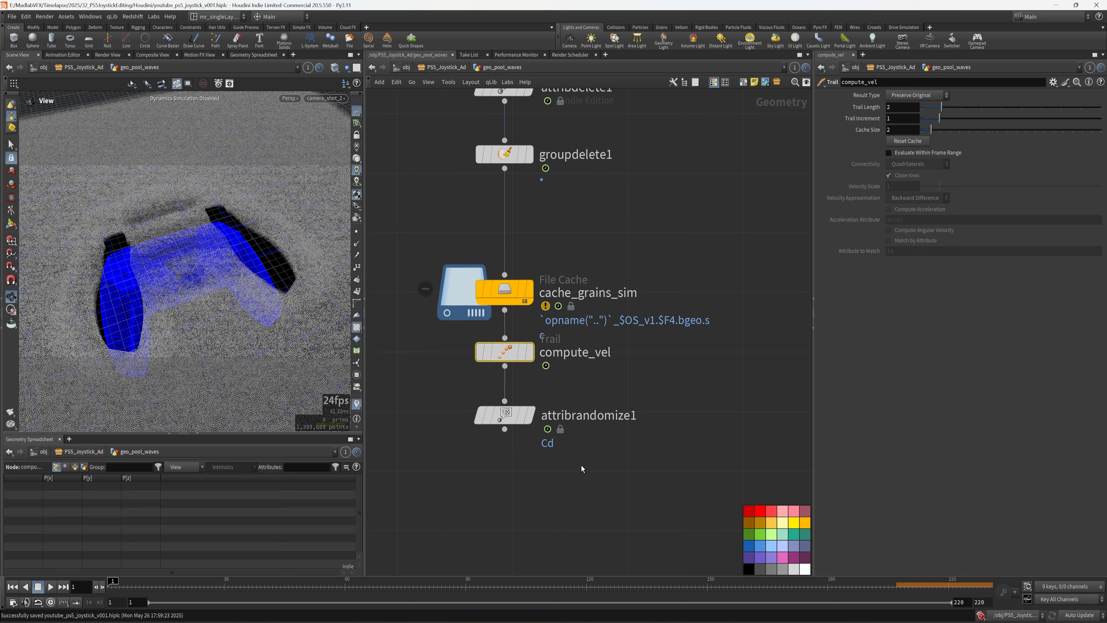
{"action": "left_click_drag", "start_coordinate": [505, 413], "coordinate": [505, 416]}
{"action": "middle_click_drag", "start_coordinate": [595, 405], "coordinate": [612, 427]}
{"action": "left_click", "coordinate": [534, 432]}
- Set attribrandomize1 to orient, 4 dimensions, Direction or Orientation distribution, and save
{"action": "left_click_drag", "start_coordinate": [911, 132], "coordinate": [870, 133]}
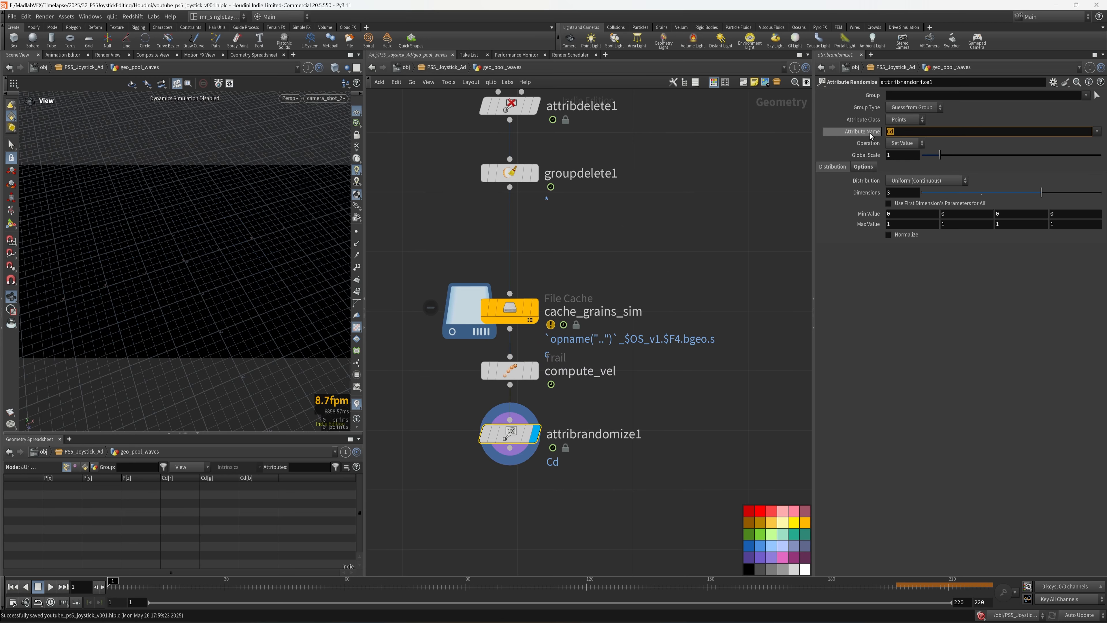
{"action": "type", "text": "orient"}
{"action": "key", "text": "Return"}
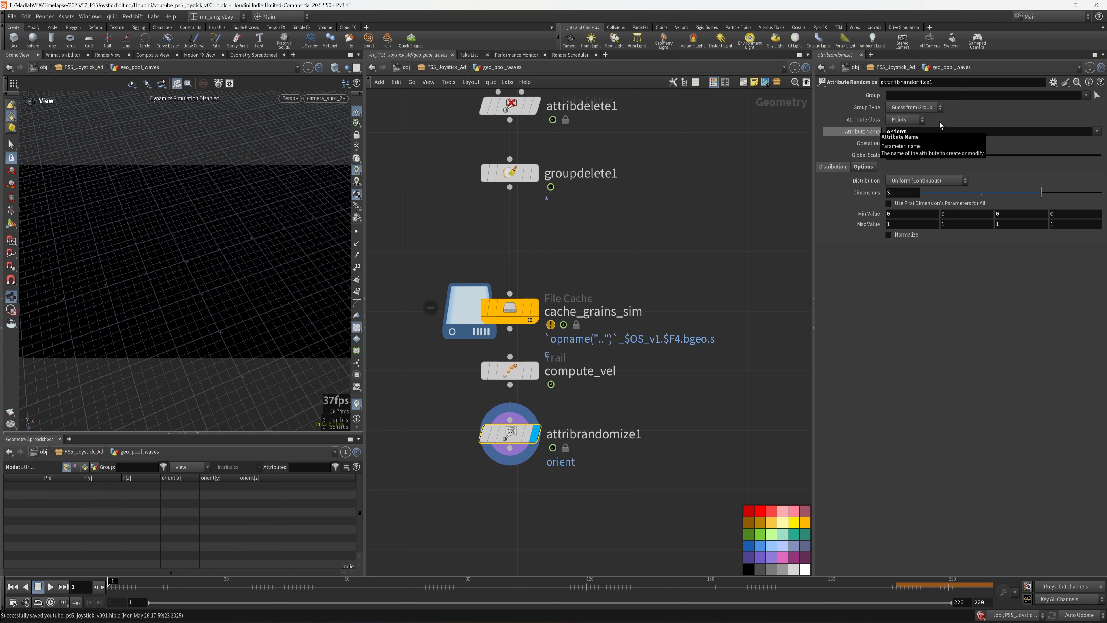
{"action": "left_click_drag", "start_coordinate": [901, 193], "coordinate": [873, 200]}
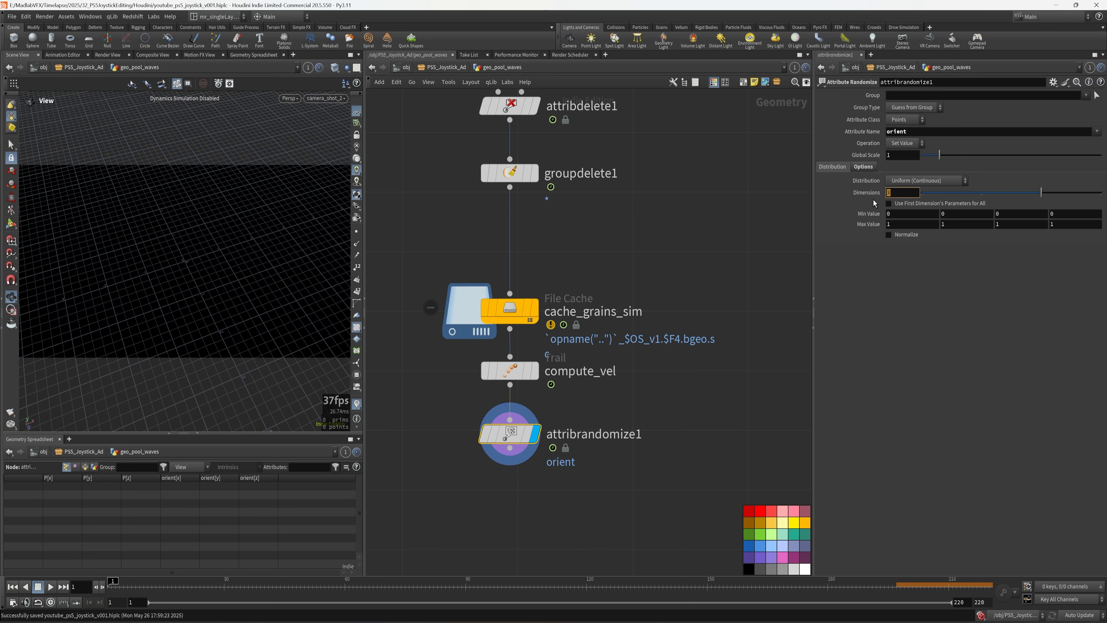
{"action": "type", "text": "4"}
{"action": "key", "text": "Return"}
{"action": "left_click", "coordinate": [919, 183]}
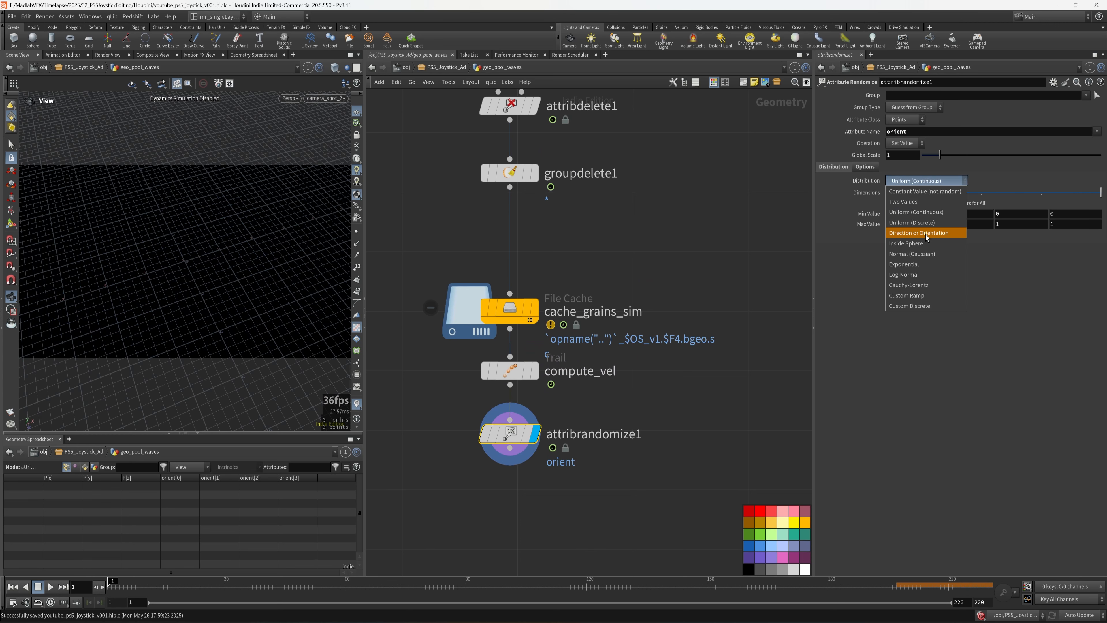
{"action": "left_click", "coordinate": [923, 233]}
{"action": "middle_click_drag", "start_coordinate": [567, 501], "coordinate": [605, 448]}
{"action": "key", "text": "ctrl+s"}
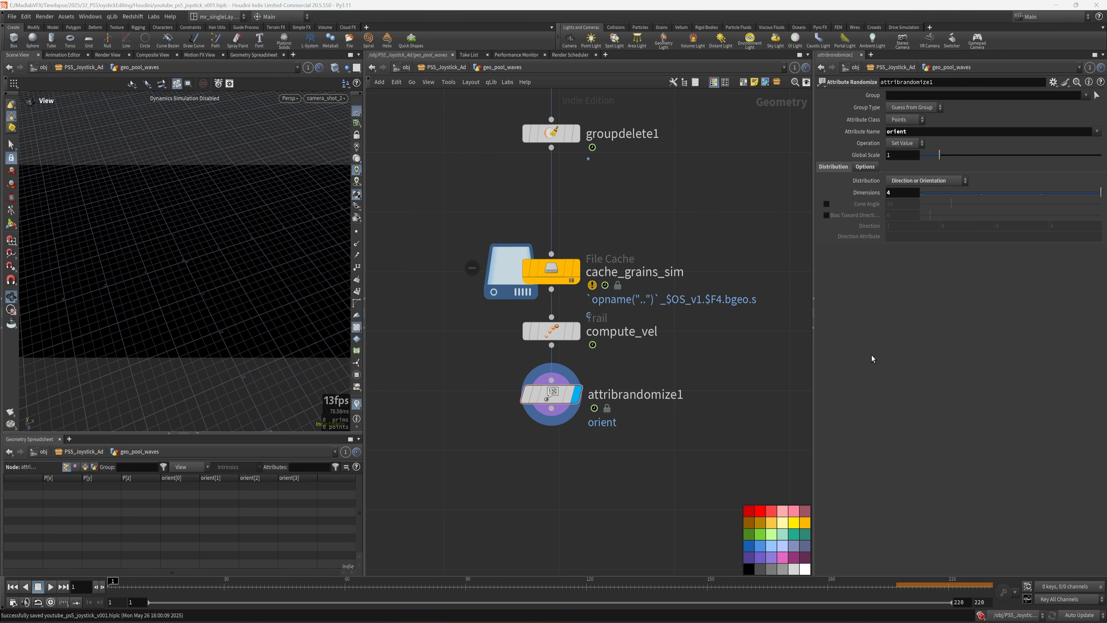
{"action": "middle_click_drag", "start_coordinate": [633, 450], "coordinate": [663, 358]}
{"action": "key", "text": "Tab"}
- Add a Null named OUT_POOL_SIMULATION below attribrandomize1
{"action": "type", "text": "null"}
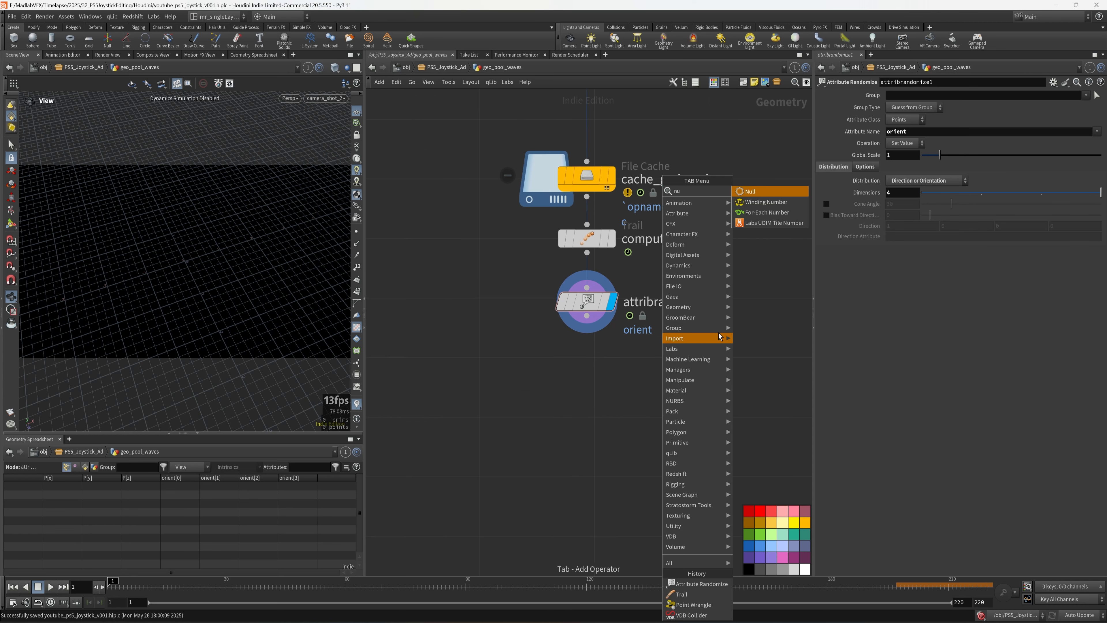
{"action": "left_click", "coordinate": [757, 193]}
{"action": "left_click", "coordinate": [591, 429]}
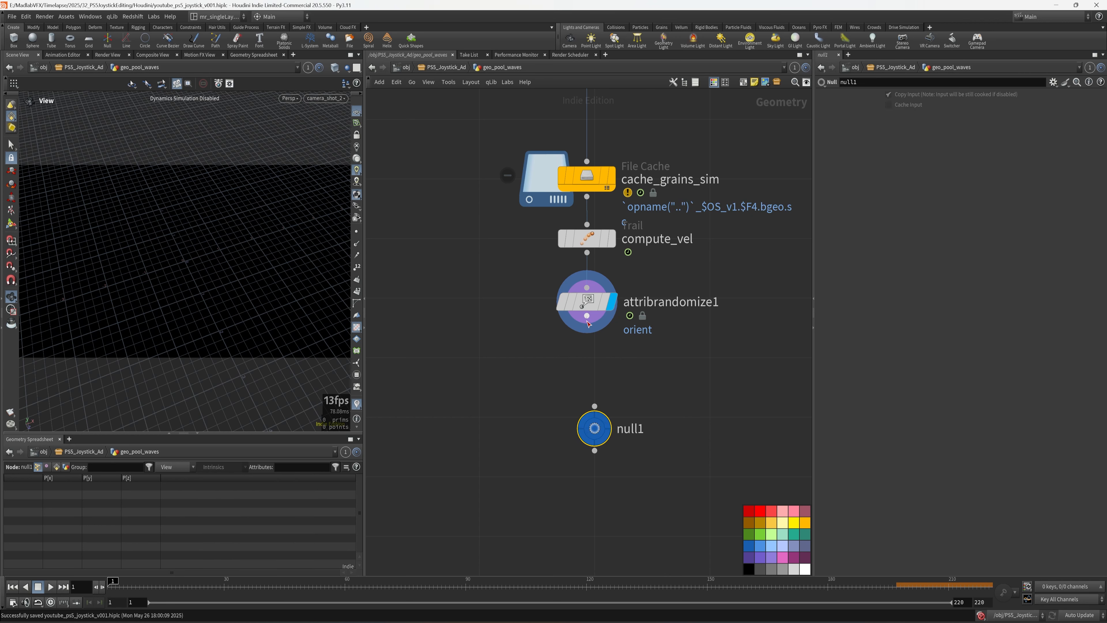
{"action": "key", "text": "F2"}
{"action": "type", "text": "OUT"}
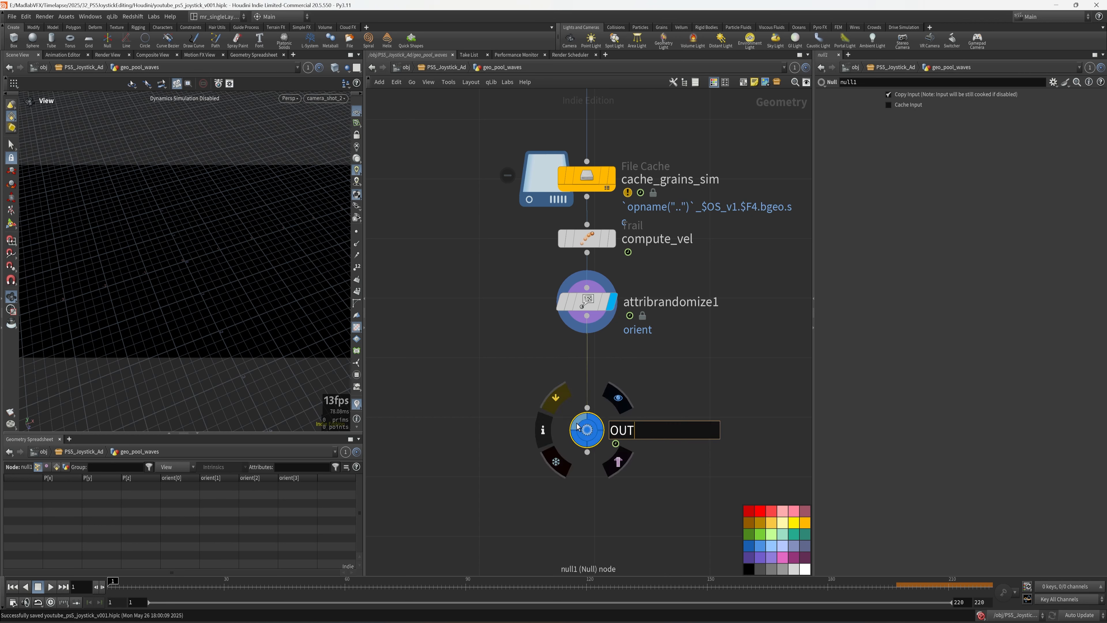
{"action": "type", "text": "_POOL_SIM"}
{"action": "key", "text": "BackSpace"}
{"action": "key", "text": "BackSpace"}
{"action": "type", "text": "IMULATION"}
{"action": "key", "text": "Return"}
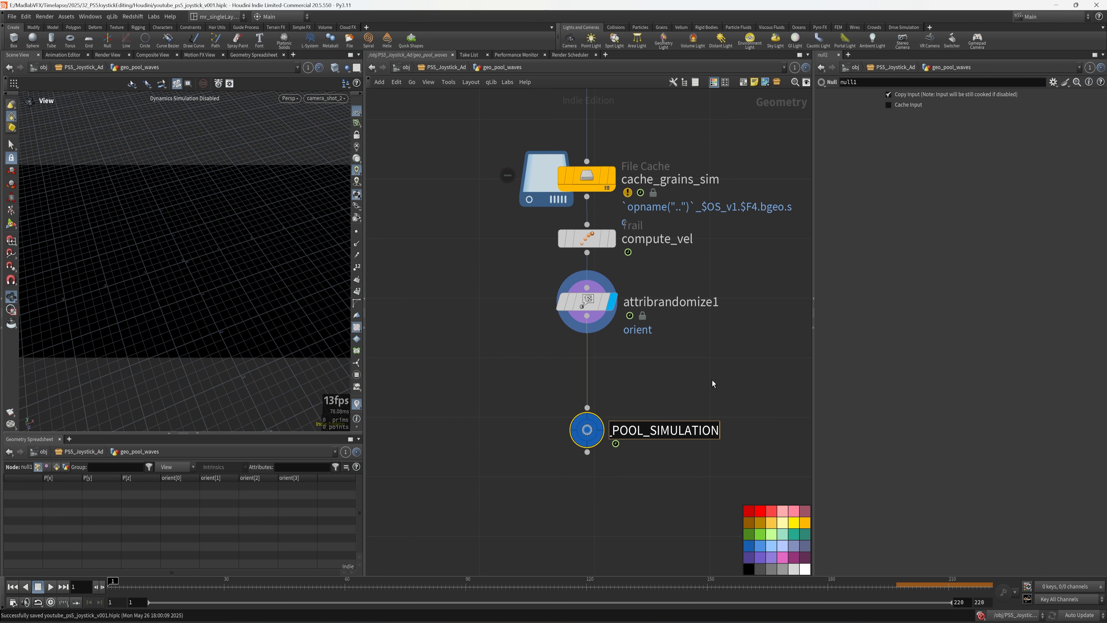
- Colour the OUT_POOL_SIMULATION null black, save, and fit the whole network in view
{"action": "left_click", "coordinate": [748, 569]}
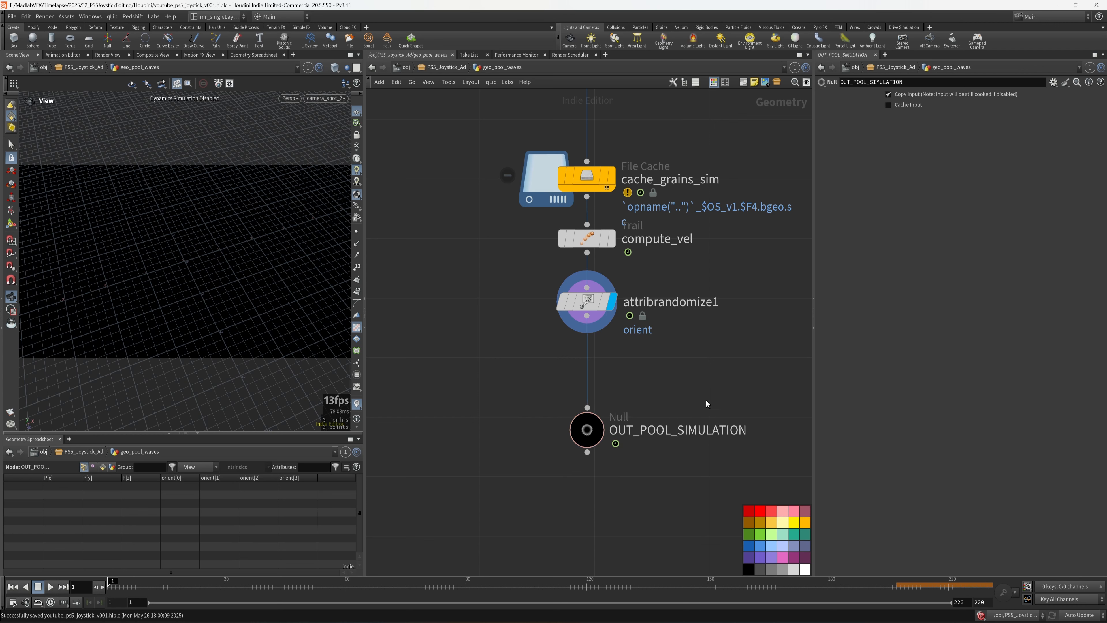
{"action": "key", "text": "ctrl+s"}
{"action": "left_click_drag", "start_coordinate": [813, 433], "coordinate": [867, 434]}
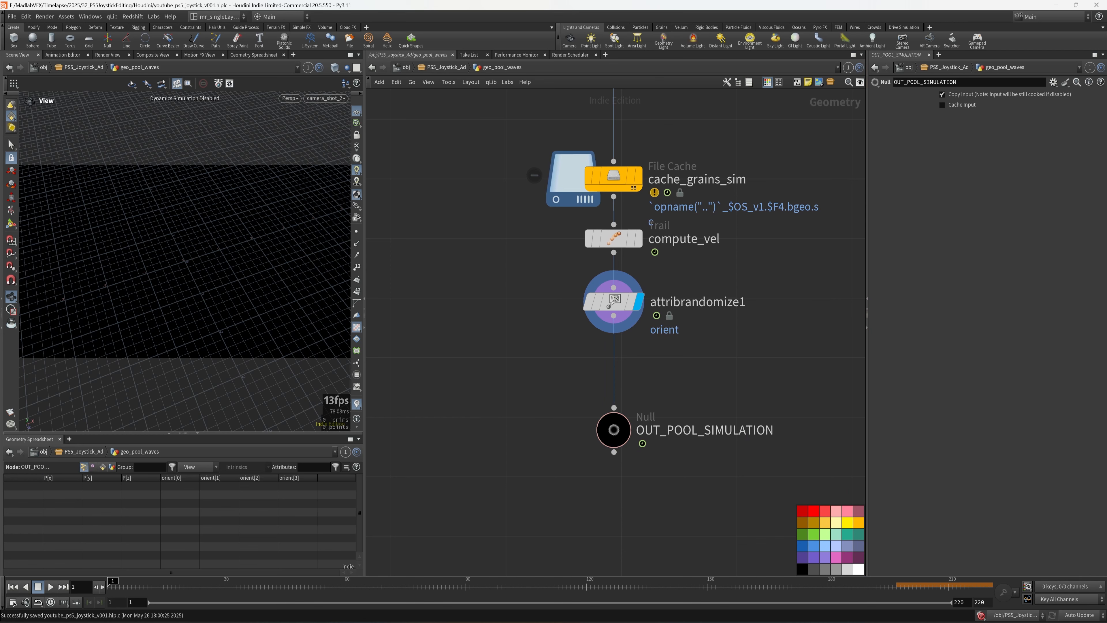
{"action": "key", "text": "h"}
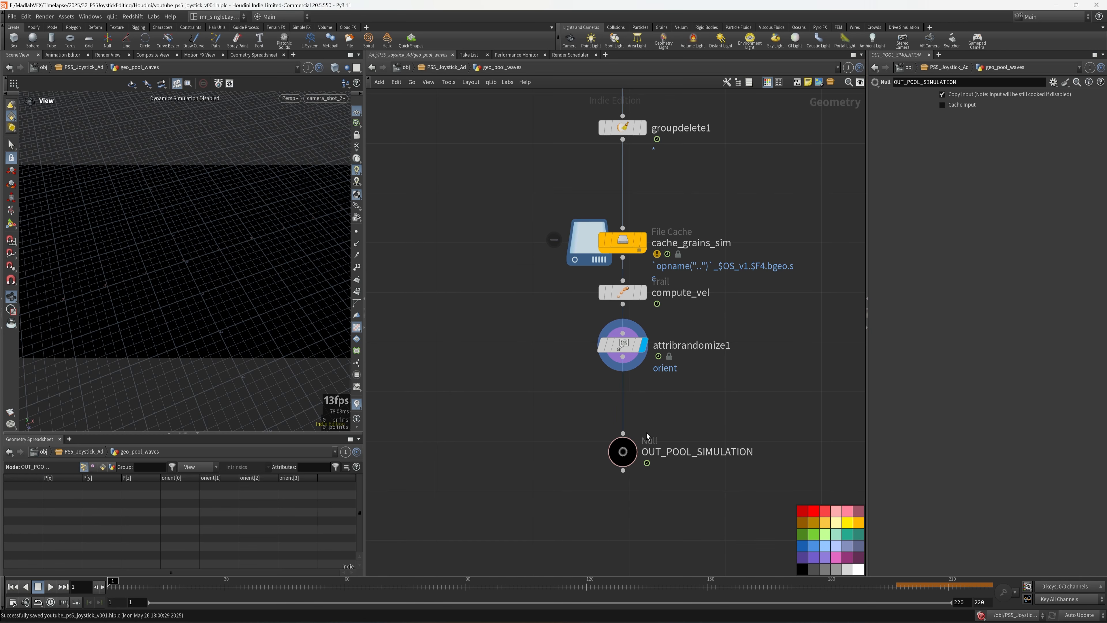
{"action": "scroll", "coordinate": [675, 262], "scroll_direction": "down", "scroll_amount": 2}
{"action": "scroll", "coordinate": [684, 233], "scroll_direction": "up", "scroll_amount": 4}
{"action": "middle_click_drag", "start_coordinate": [684, 233], "coordinate": [672, 325]}
- Point object_merge2's Object 1 at geo_symbols/OUT_SYMBOLS, display it, and save
{"action": "left_click", "coordinate": [573, 340]}
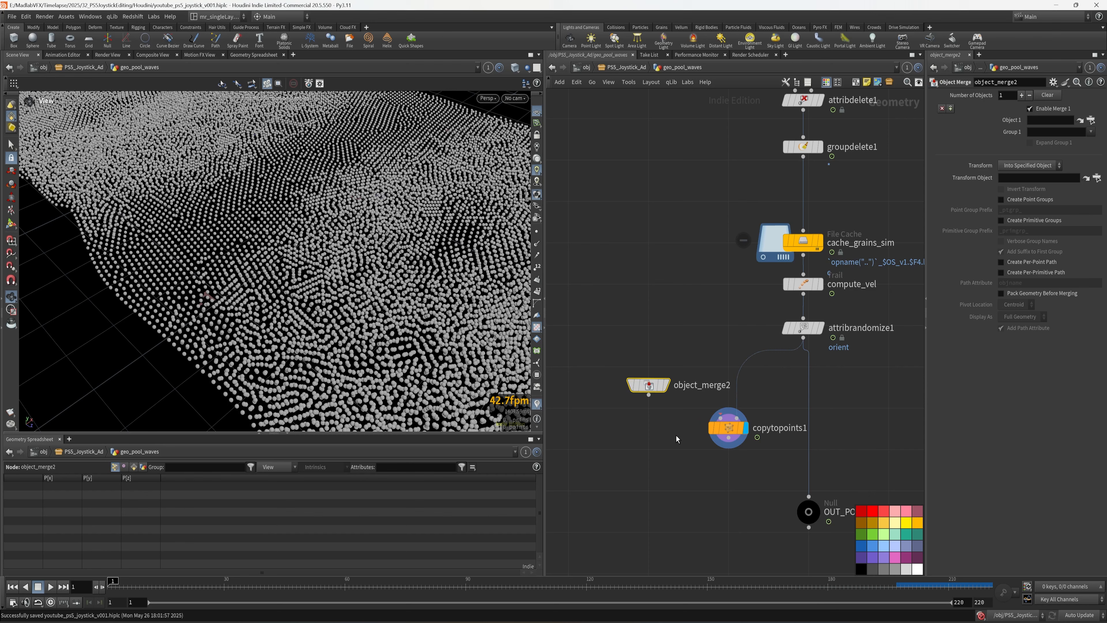
{"action": "middle_click_drag", "start_coordinate": [641, 452], "coordinate": [619, 444]}
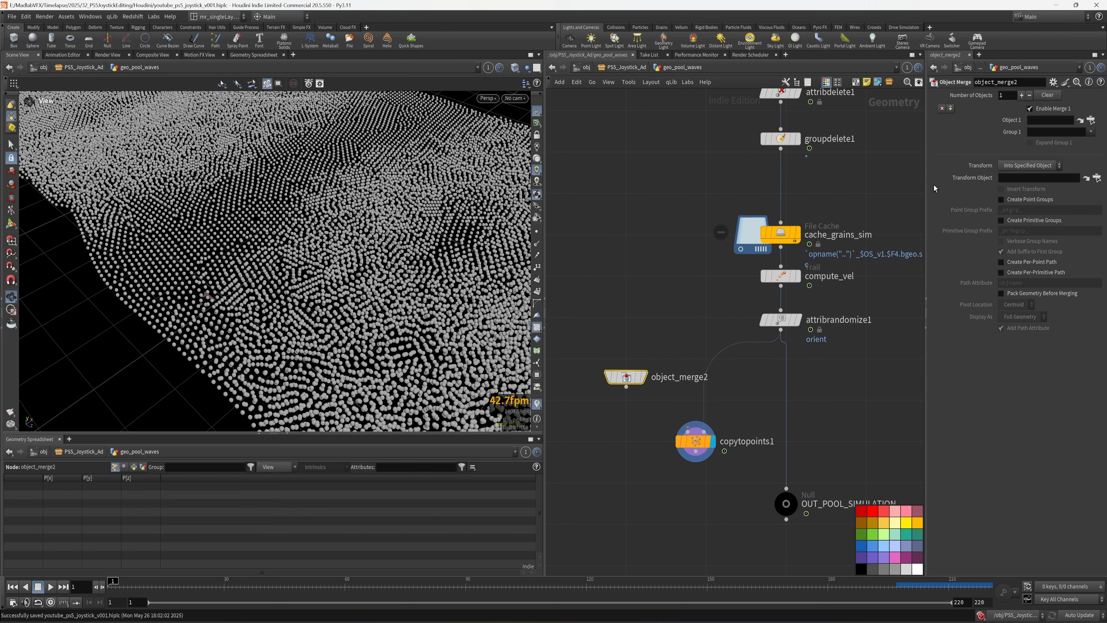
{"action": "left_click_drag", "start_coordinate": [926, 193], "coordinate": [749, 214]}
{"action": "left_click", "coordinate": [1090, 120]}
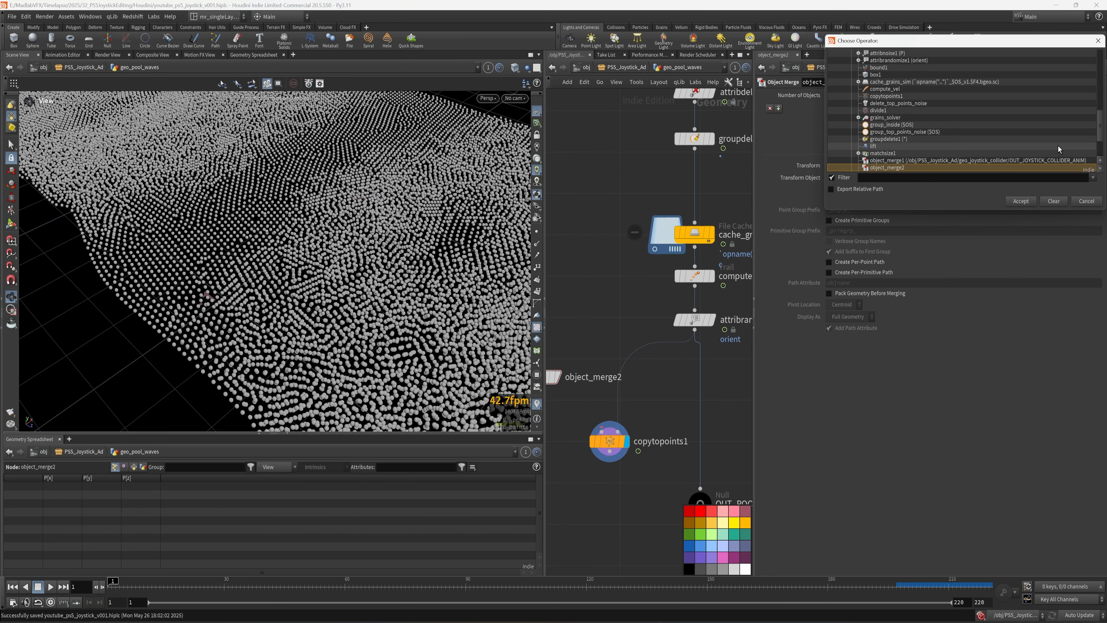
{"action": "left_click_drag", "start_coordinate": [1100, 127], "coordinate": [1101, 146]}
{"action": "left_click", "coordinate": [887, 146]}
{"action": "left_click", "coordinate": [1021, 201]}
{"action": "left_click", "coordinate": [588, 455]}
{"action": "key", "text": "ctrl+s"}
- Inspect the symbols in wireframe, then return to smooth shading and frame object_merge2
{"action": "left_click_drag", "start_coordinate": [303, 258], "coordinate": [309, 288]}
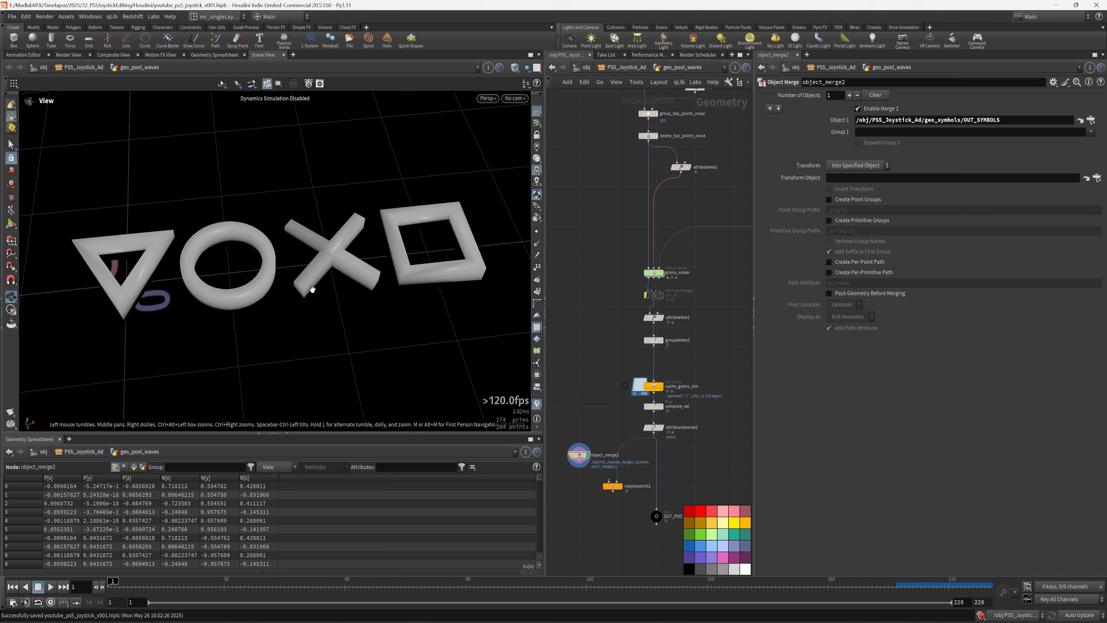
{"action": "scroll", "coordinate": [292, 276], "scroll_direction": "up", "scroll_amount": 3}
{"action": "key", "text": "shift+w"}
{"action": "left_click_drag", "start_coordinate": [753, 407], "coordinate": [875, 407]}
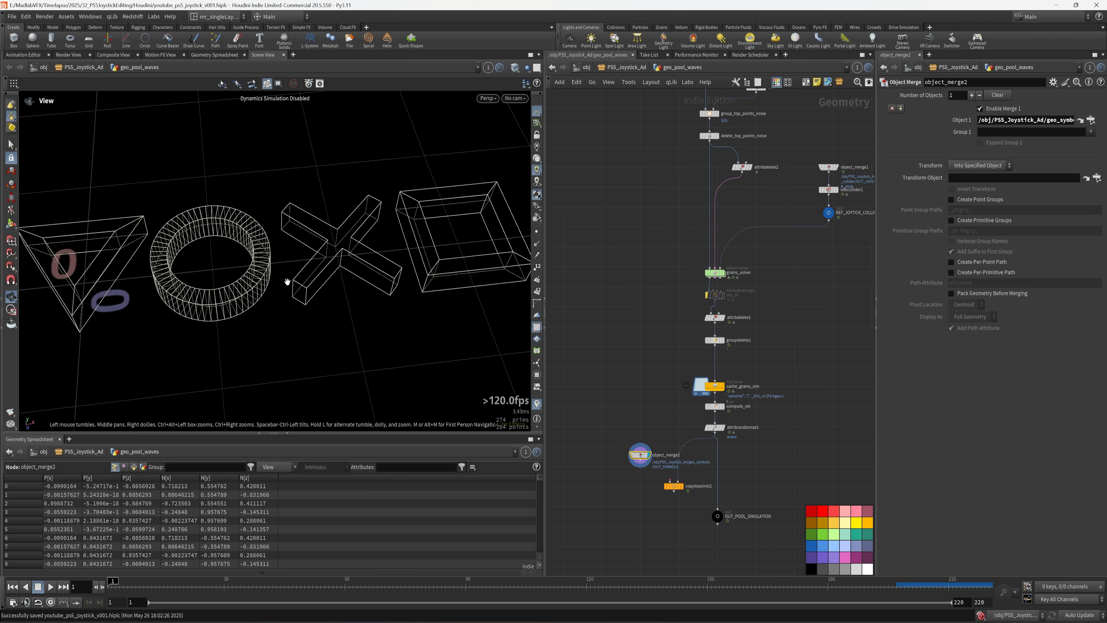
{"action": "left_click_drag", "start_coordinate": [291, 279], "coordinate": [246, 267]}
{"action": "key", "text": "w"}
{"action": "key", "text": "f"}
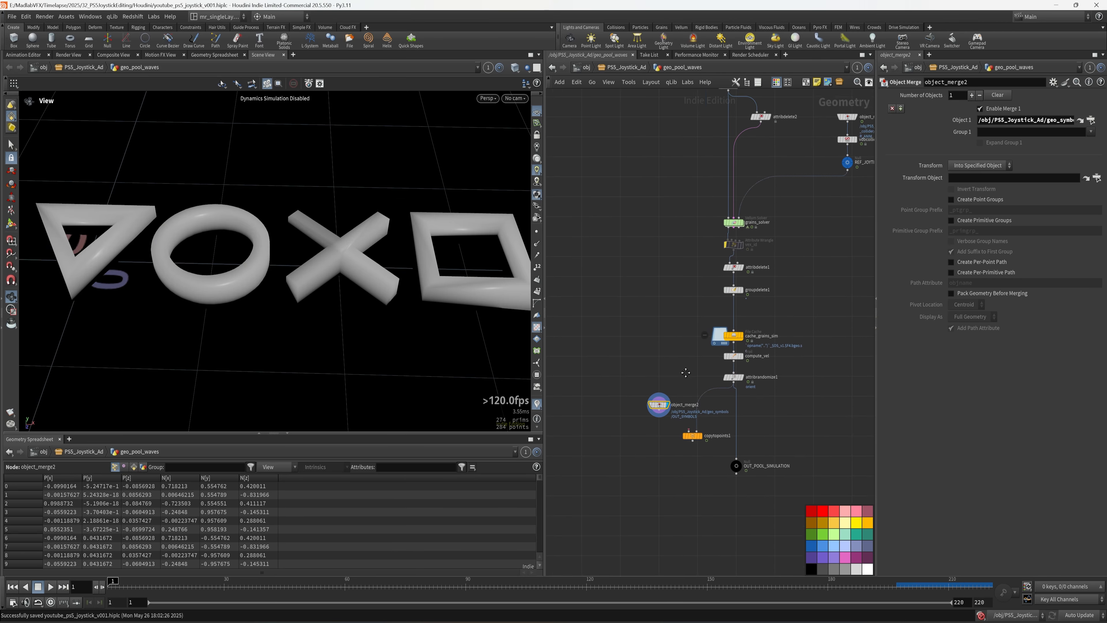
- Move object_merge2 left and switch its Object 1 to OUT_CIRCLE
{"action": "left_click_drag", "start_coordinate": [740, 327], "coordinate": [584, 290]}
{"action": "scroll", "coordinate": [803, 364], "scroll_direction": "down", "scroll_amount": 1}
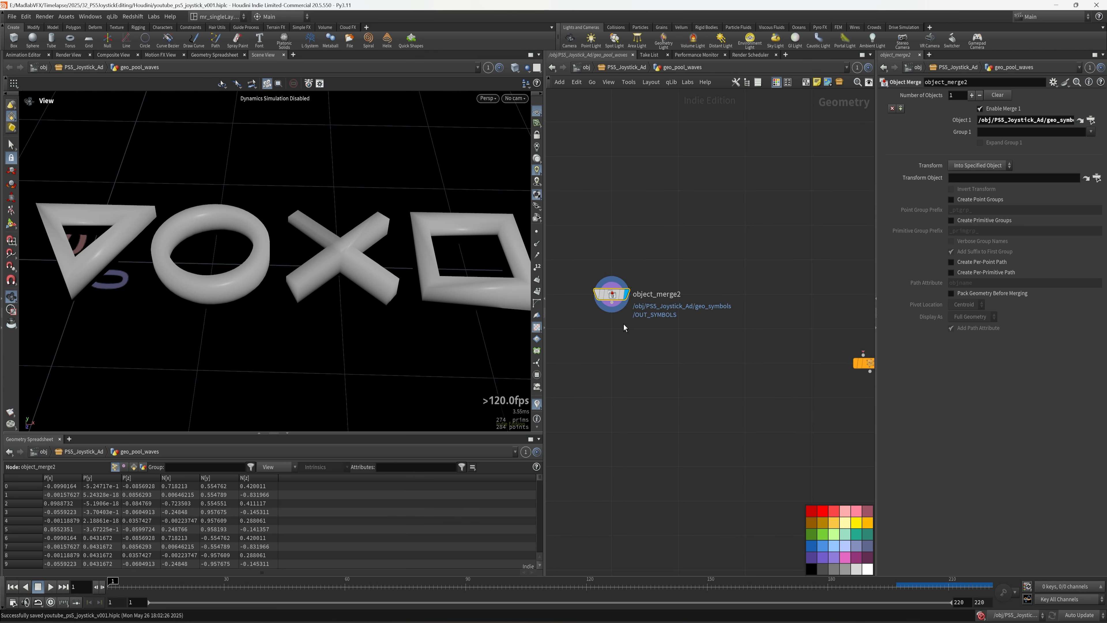
{"action": "left_click", "coordinate": [1091, 120]}
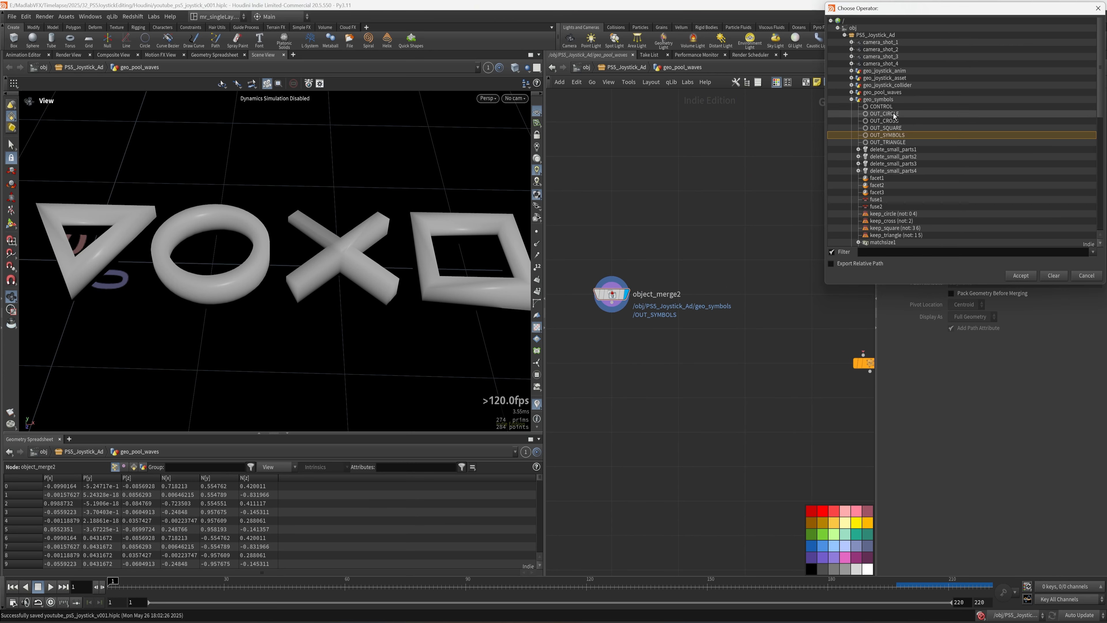
{"action": "left_click", "coordinate": [888, 114]}
{"action": "left_click", "coordinate": [1021, 275]}
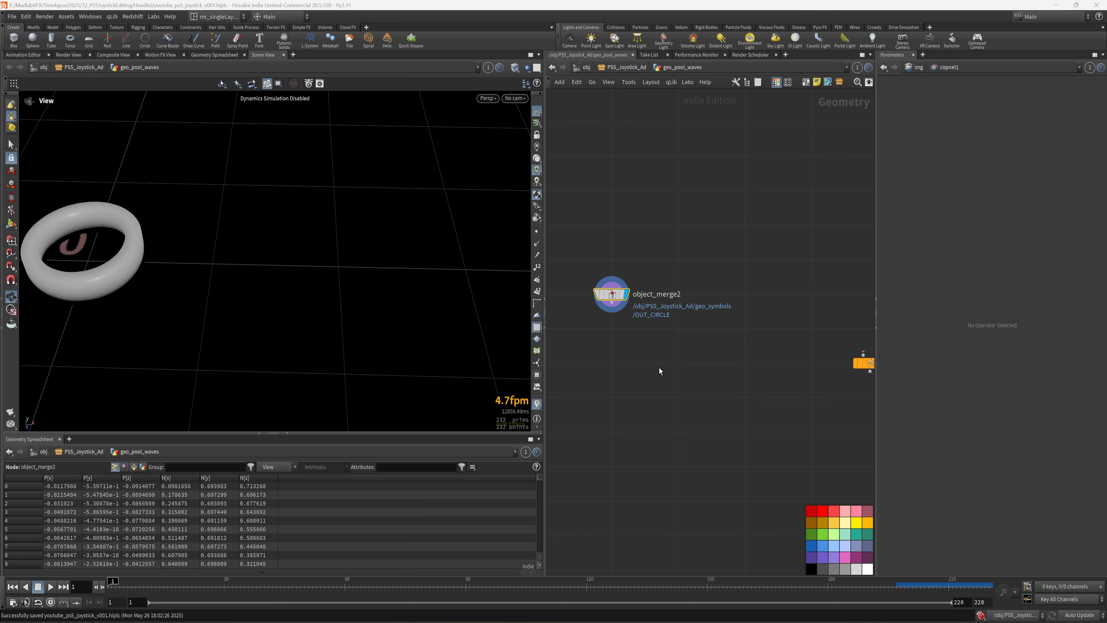
{"action": "key", "text": "Tab"}
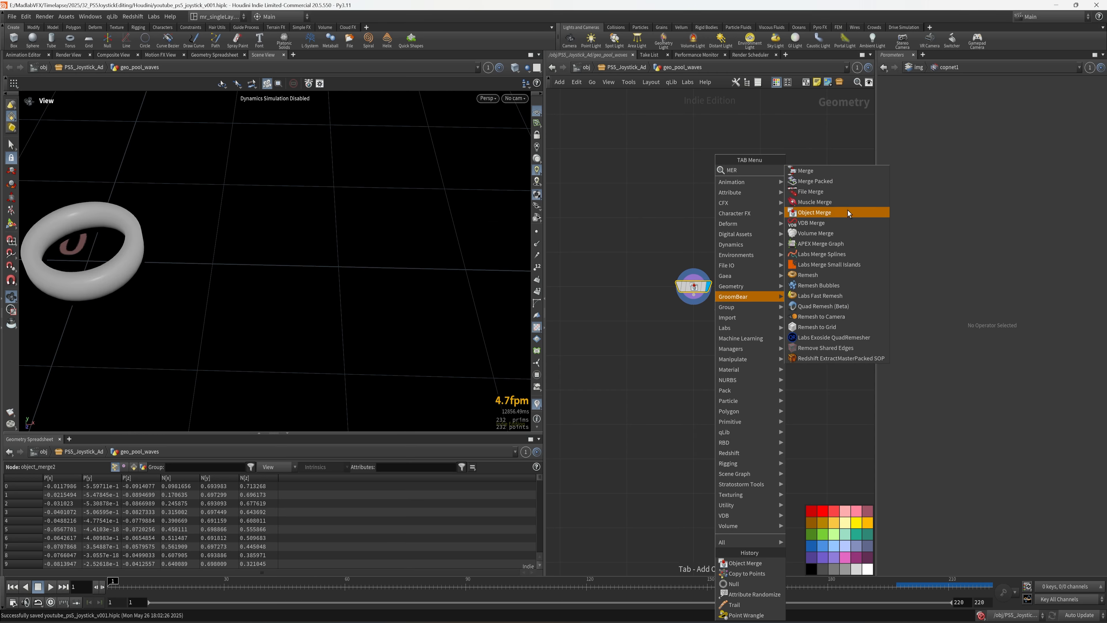
- Add a Merge node and wire object_merge2 into merge1
{"action": "left_click", "coordinate": [838, 170]}
{"action": "left_click", "coordinate": [746, 373]}
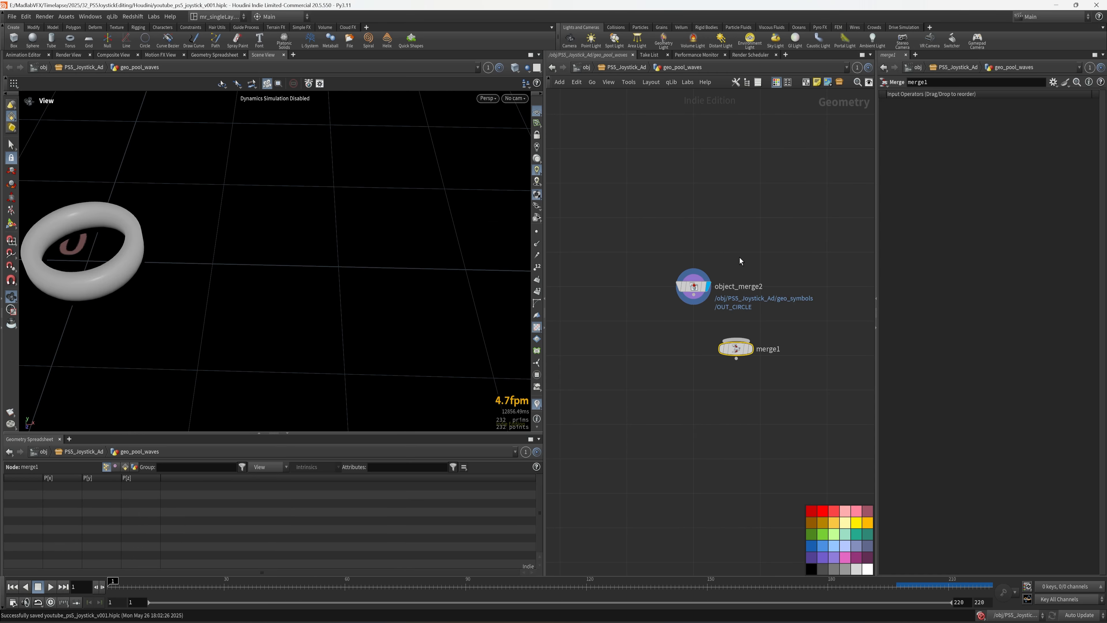
{"action": "left_click", "coordinate": [693, 304]}
{"action": "left_click", "coordinate": [733, 347]}
- Copy object_merge2 into object_merge3, wire it to merge1, and set it to OUT_TRIANGLE
{"action": "middle_click_drag", "start_coordinate": [748, 248], "coordinate": [691, 259]}
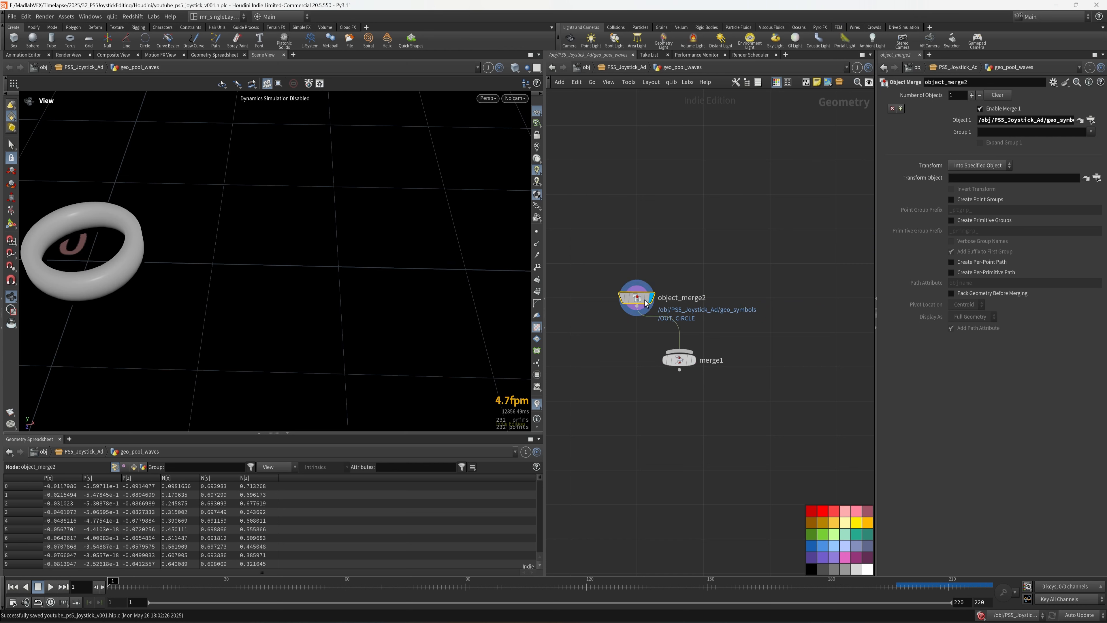
{"action": "left_click_drag", "start_coordinate": [637, 298], "coordinate": [724, 298], "text": "alt"}
{"action": "left_click", "coordinate": [724, 306]}
{"action": "left_click", "coordinate": [680, 355]}
{"action": "left_click_drag", "start_coordinate": [779, 337], "coordinate": [728, 289]}
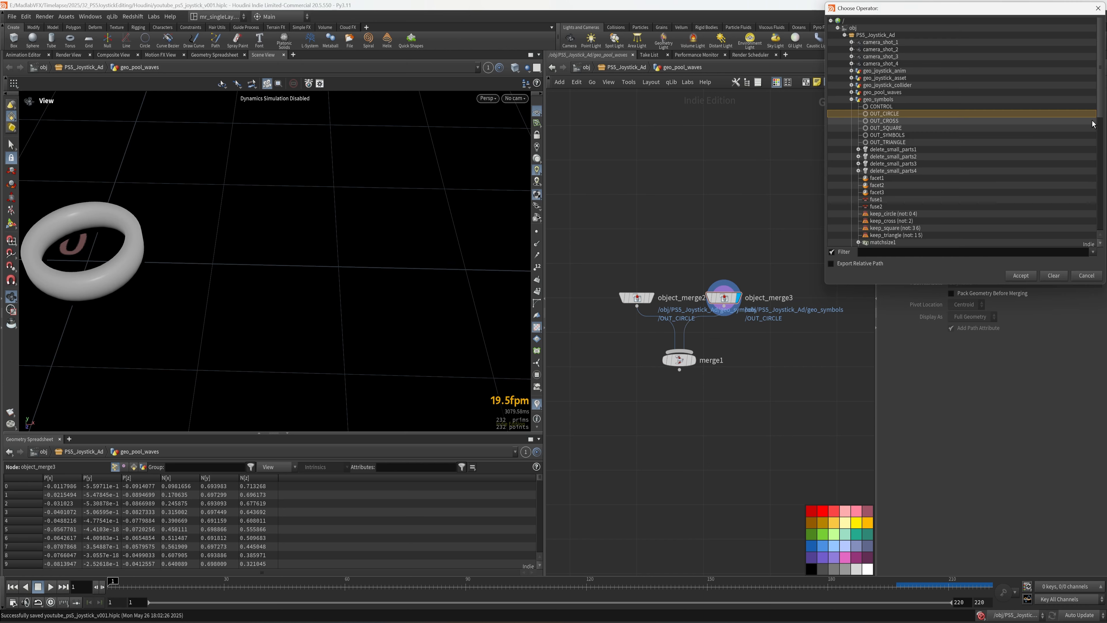
{"action": "left_click", "coordinate": [1091, 119]}
{"action": "left_click", "coordinate": [888, 142]}
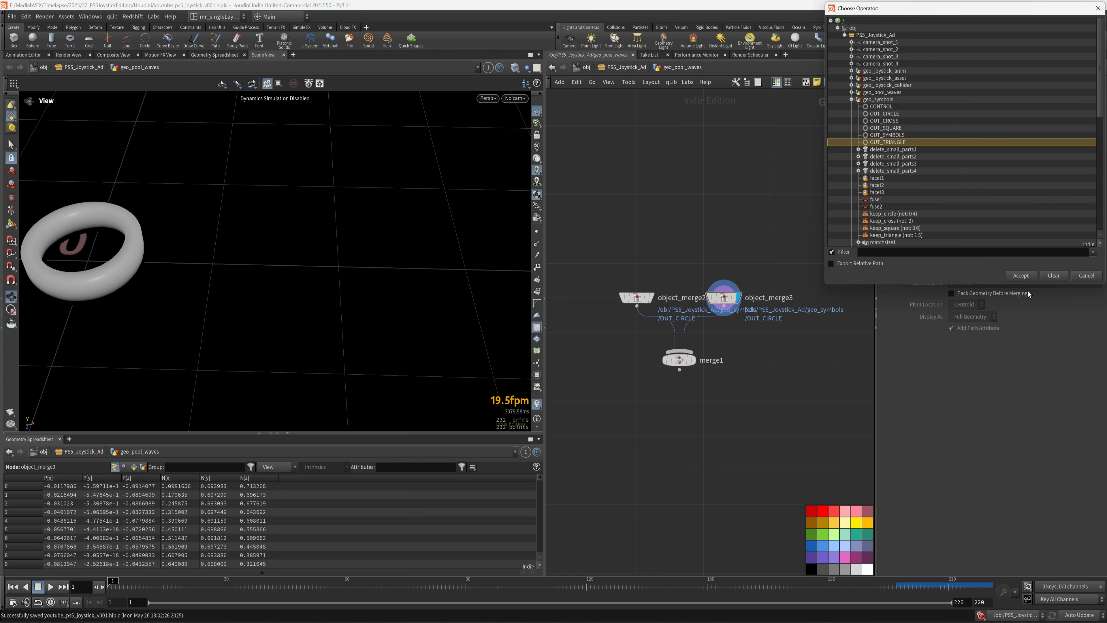
{"action": "left_click", "coordinate": [1032, 276]}
- Copy object_merge3 into object_merge4 and set its source to OUT_CROSS
{"action": "left_click_drag", "start_coordinate": [724, 297], "coordinate": [780, 297], "text": "alt"}
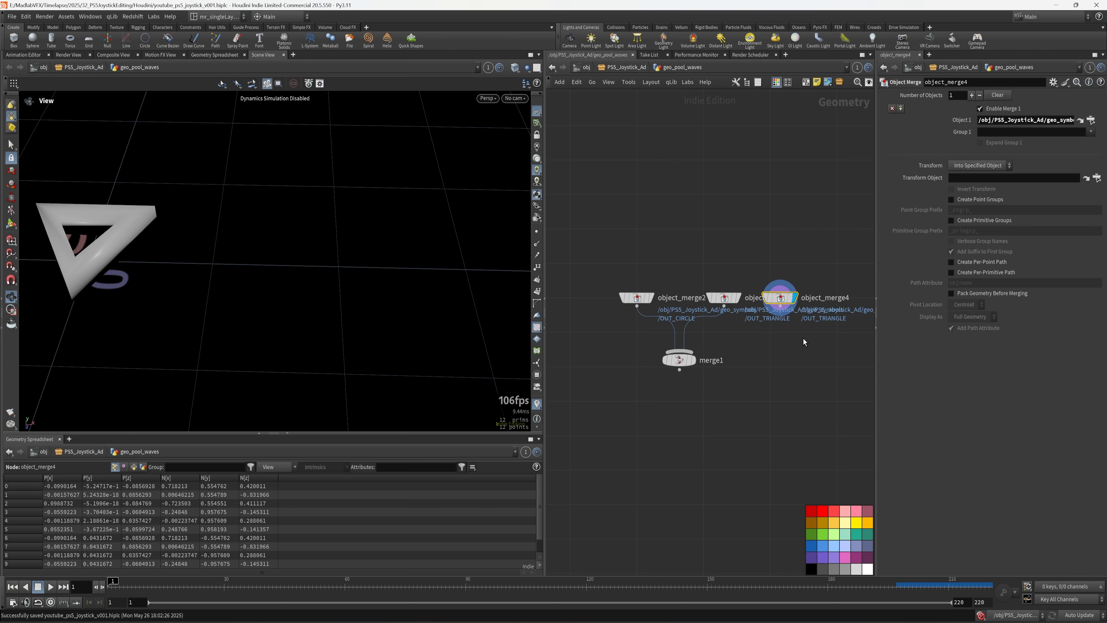
{"action": "left_click", "coordinate": [1091, 120]}
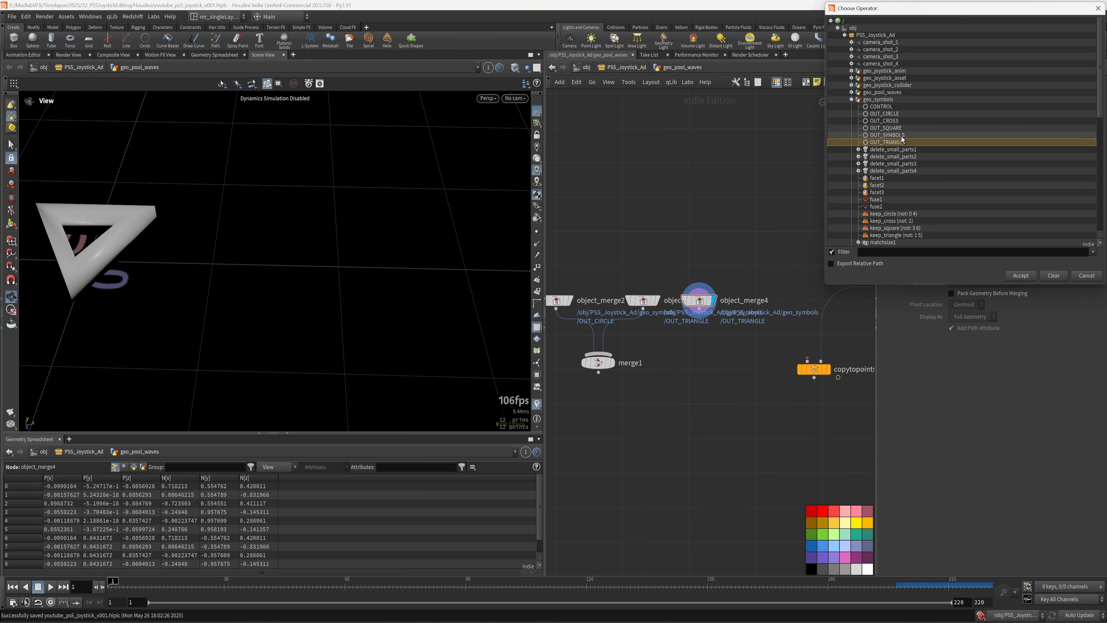
{"action": "left_click", "coordinate": [895, 125]}
{"action": "left_click", "coordinate": [1021, 275]}
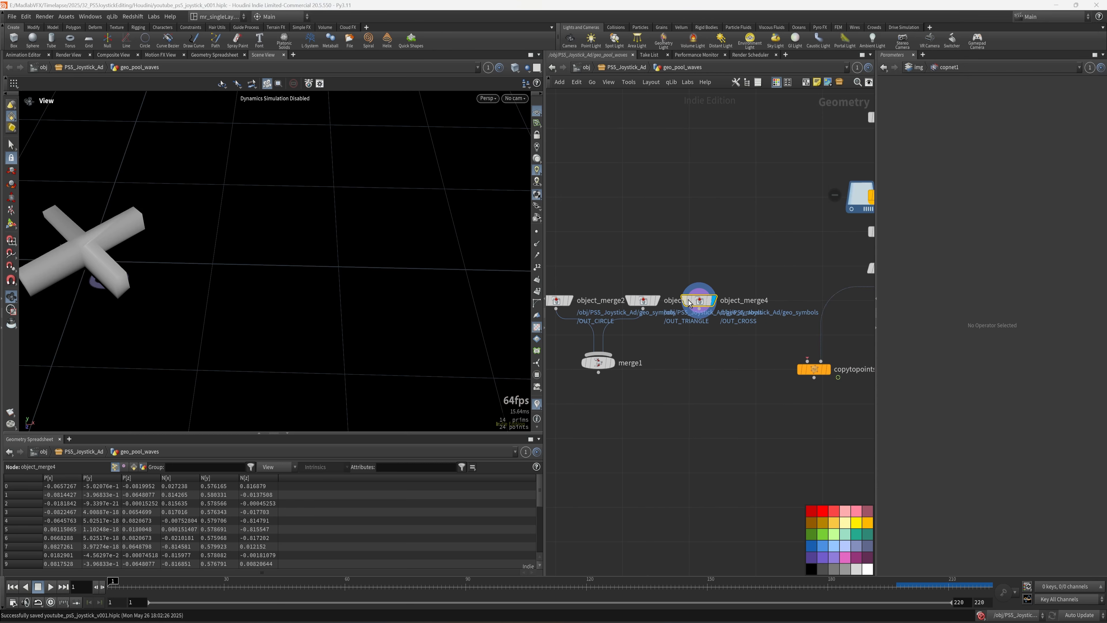
- Create object_merge5 set to OUT_SQUARE, and wire object_merge4 and object_merge5 into merge1
{"action": "left_click_drag", "start_coordinate": [702, 305], "coordinate": [753, 320], "text": "alt"}
{"action": "left_click", "coordinate": [696, 314]}
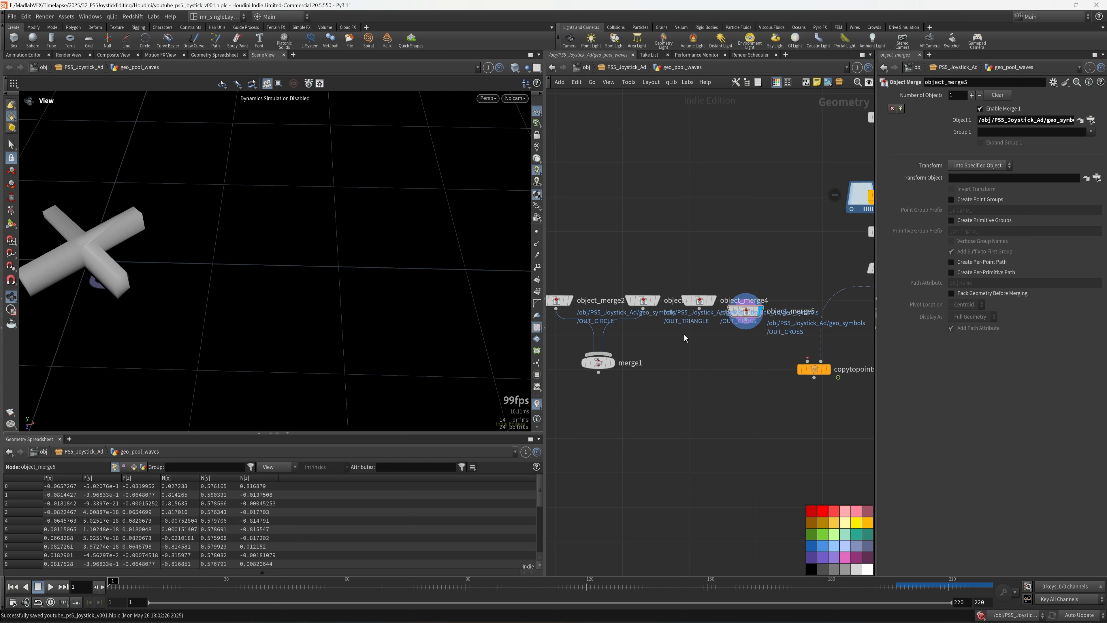
{"action": "left_click", "coordinate": [699, 309]}
{"action": "left_click", "coordinate": [611, 354]}
{"action": "left_click", "coordinate": [746, 320]}
{"action": "left_click", "coordinate": [611, 354]}
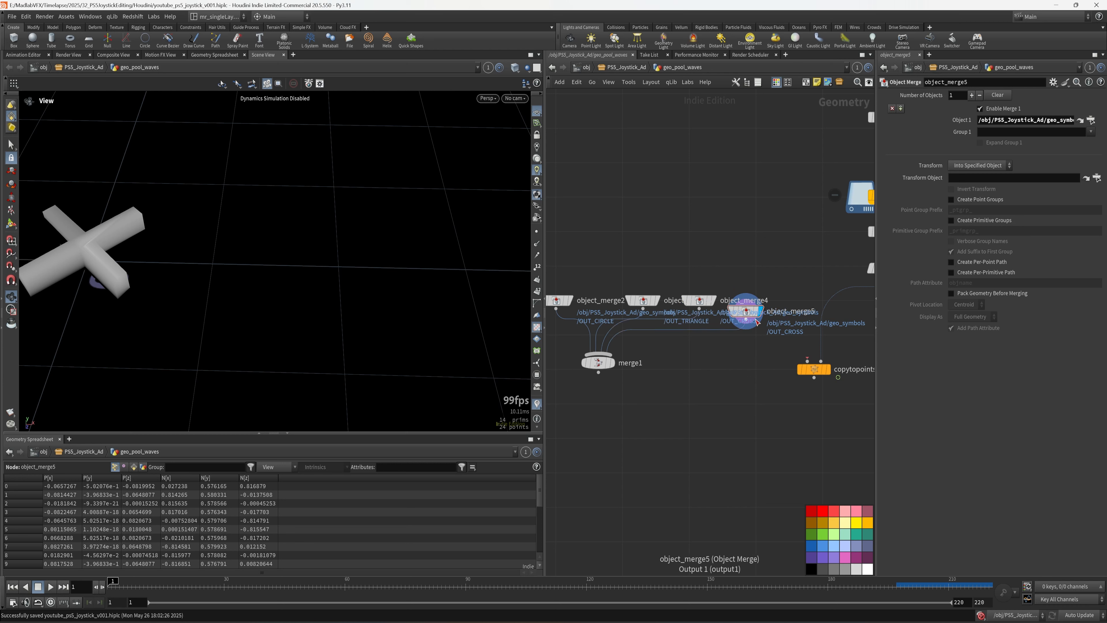
{"action": "left_click", "coordinate": [699, 300]}
{"action": "left_click", "coordinate": [746, 311]}
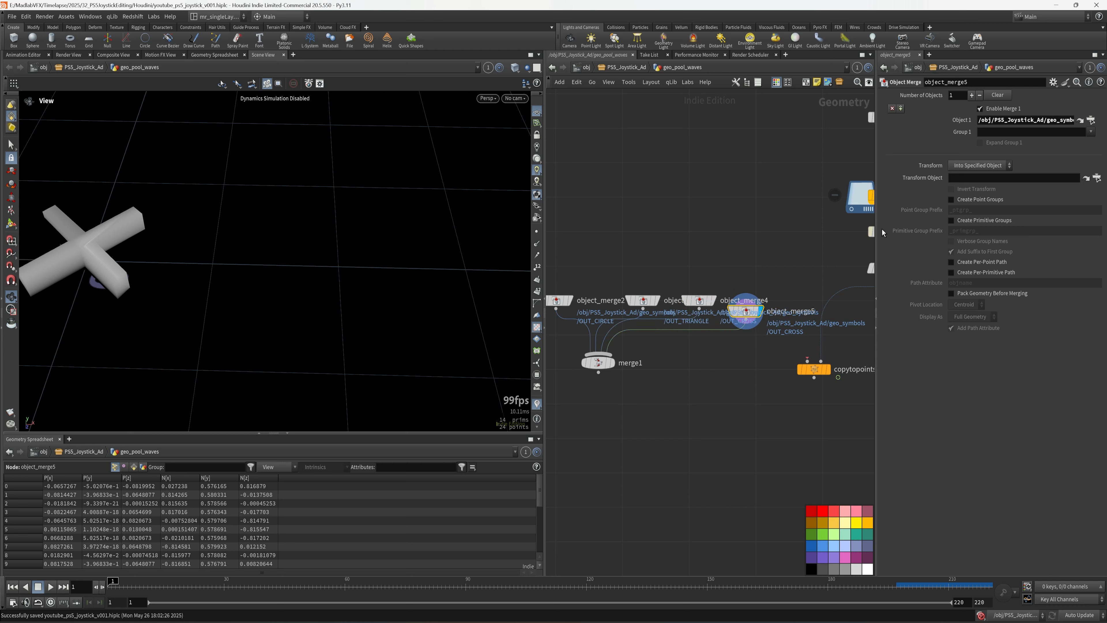
{"action": "left_click", "coordinate": [1091, 120]}
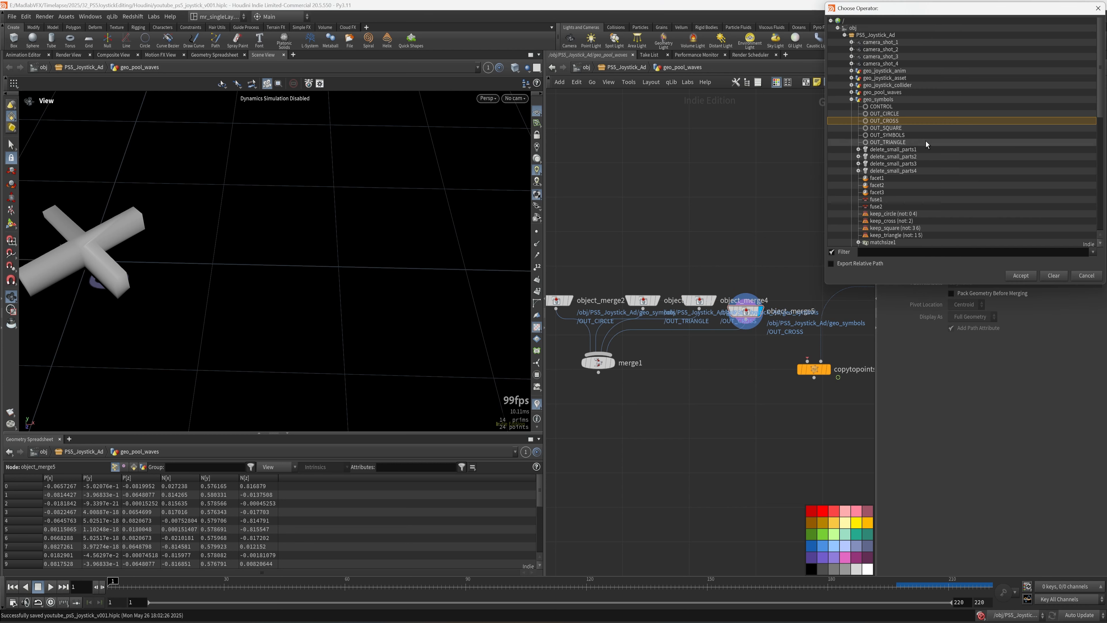
{"action": "left_click", "coordinate": [891, 127]}
{"action": "left_click", "coordinate": [1021, 275]}
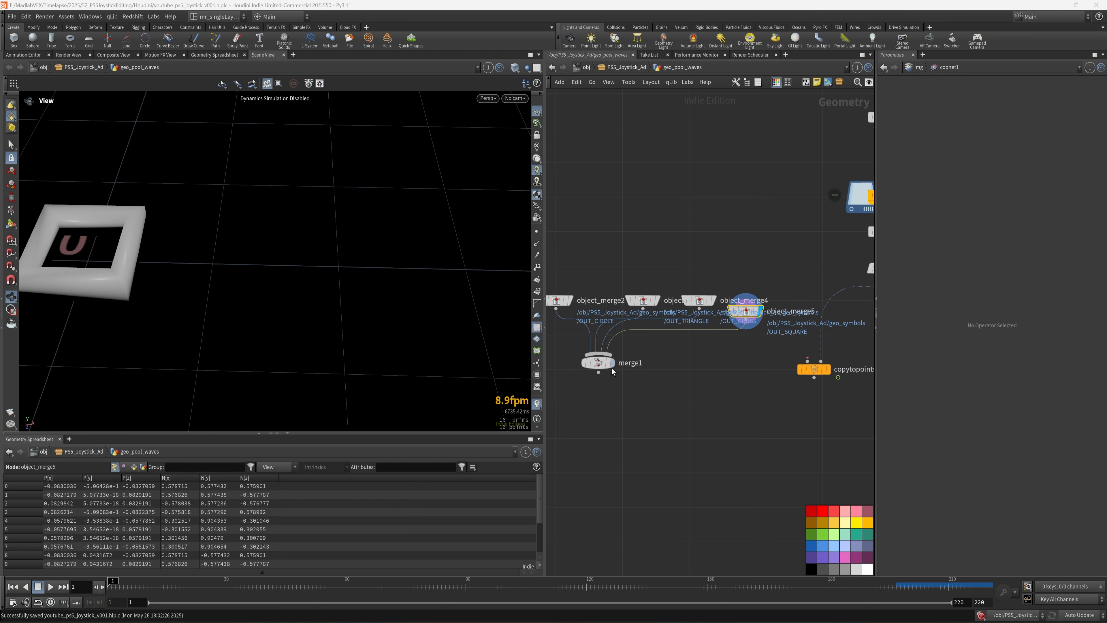
- Display merge1's four combined symbols, orbit to inspect them, and save
{"action": "left_click", "coordinate": [597, 362]}
{"action": "left_click_drag", "start_coordinate": [200, 259], "coordinate": [240, 293]}
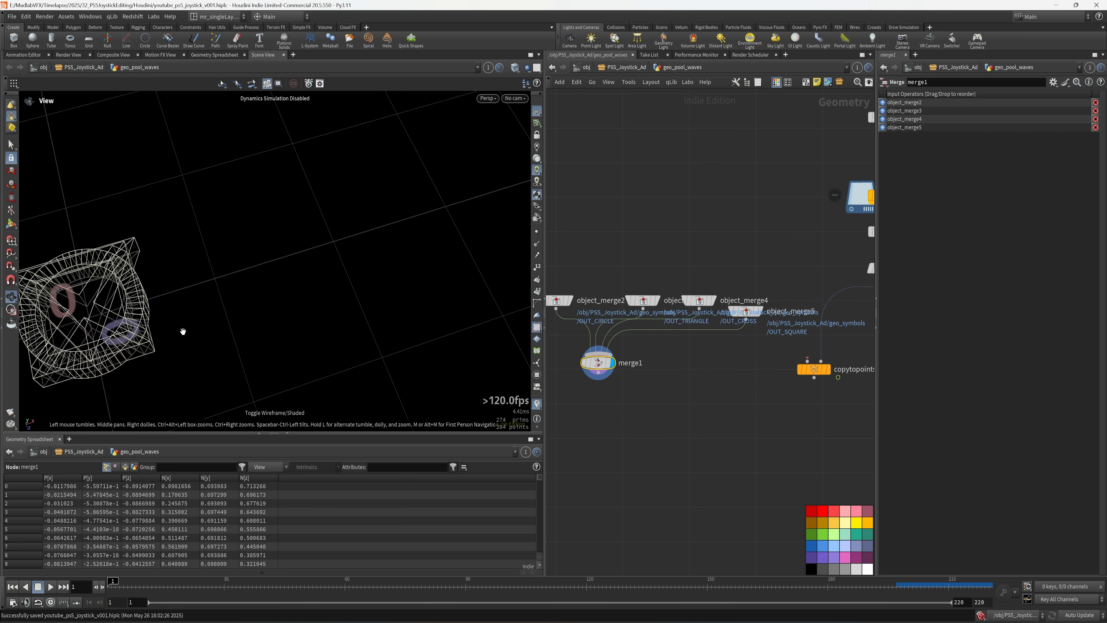
{"action": "left_click_drag", "start_coordinate": [197, 324], "coordinate": [190, 298]}
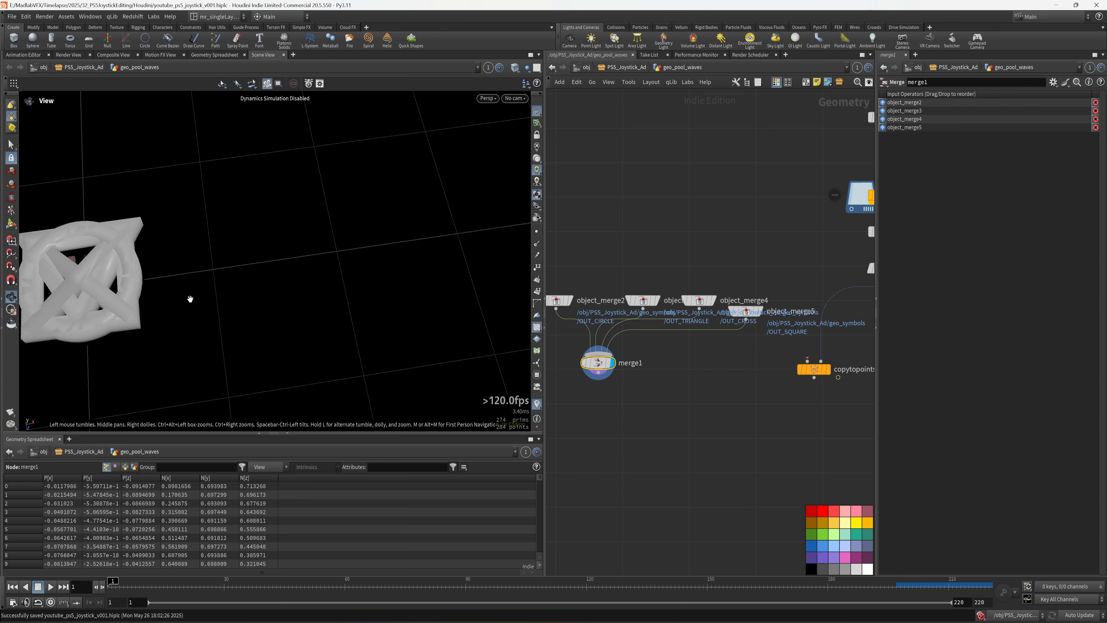
{"action": "middle_click_drag", "start_coordinate": [811, 383], "coordinate": [768, 368]}
{"action": "left_click_drag", "start_coordinate": [774, 358], "coordinate": [750, 388]}
{"action": "scroll", "coordinate": [766, 419], "scroll_direction": "down", "scroll_amount": 1}
{"action": "middle_click_drag", "start_coordinate": [766, 419], "coordinate": [724, 376]}
{"action": "left_click_drag", "start_coordinate": [792, 366], "coordinate": [773, 438]}
{"action": "key", "text": "ctrl+s"}
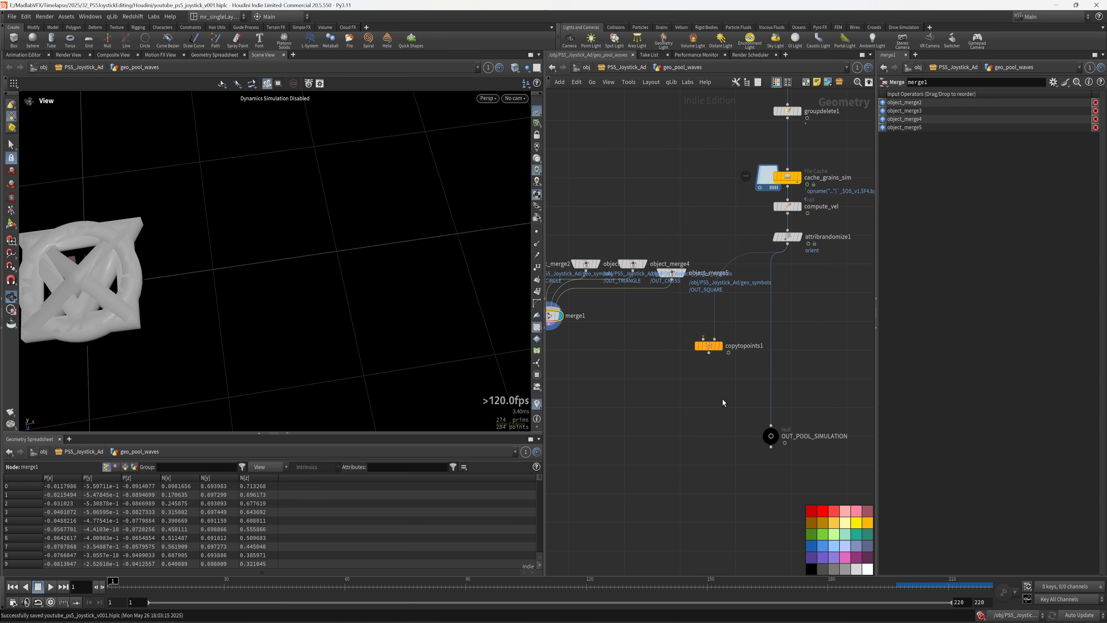
- Move merge1 closer to copytopoints1 and select copytopoints1
{"action": "left_click", "coordinate": [712, 346]}
{"action": "middle_click_drag", "start_coordinate": [600, 349], "coordinate": [640, 345]}
{"action": "scroll", "coordinate": [633, 330], "scroll_direction": "up", "scroll_amount": 3}
{"action": "left_click", "coordinate": [567, 300]}
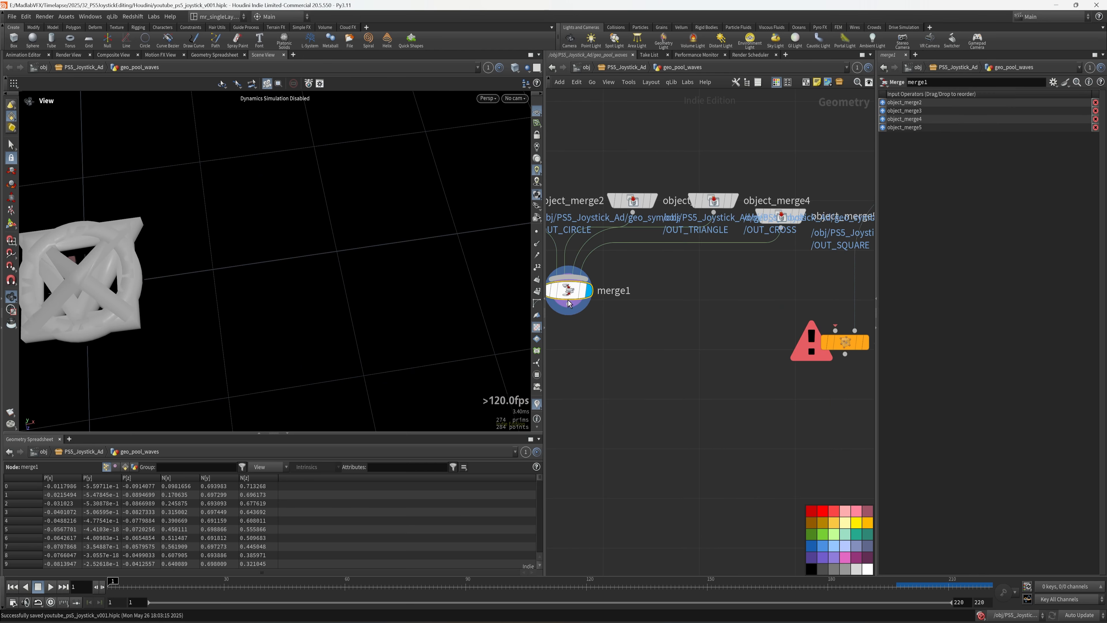
{"action": "left_click_drag", "start_coordinate": [568, 300], "coordinate": [642, 309]}
{"action": "middle_click_drag", "start_coordinate": [723, 343], "coordinate": [662, 353]}
{"action": "middle_click_drag", "start_coordinate": [737, 387], "coordinate": [652, 393]}
{"action": "left_click_drag", "start_coordinate": [791, 407], "coordinate": [610, 320]}
{"action": "middle_click_drag", "start_coordinate": [742, 330], "coordinate": [721, 337]}
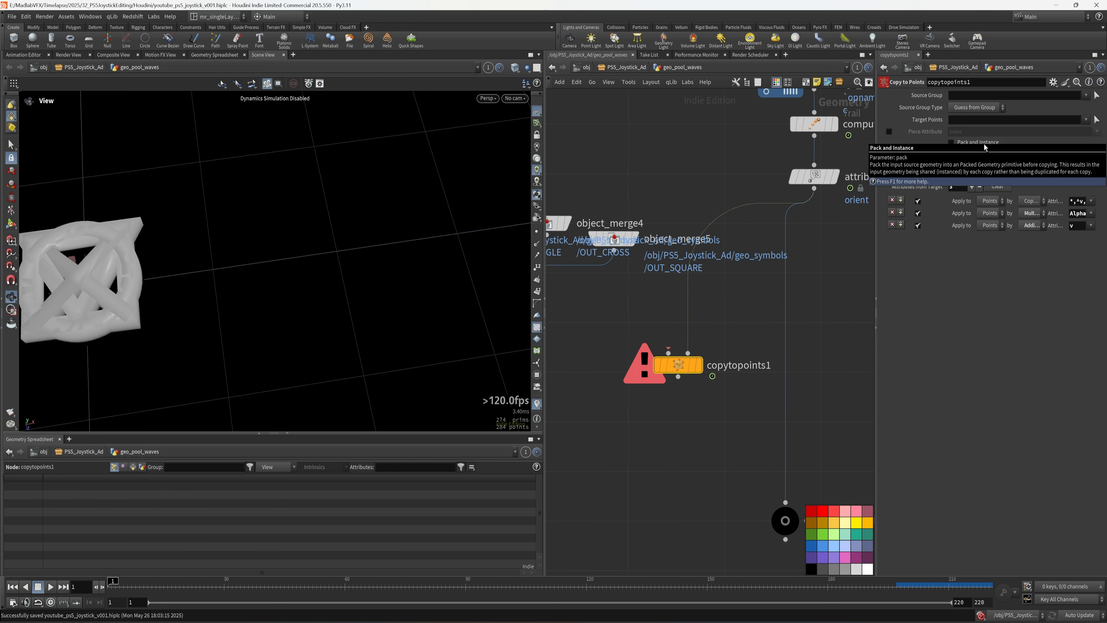
- Enable Pack and Instance on copytopoints1, position it below merge1, and save
{"action": "left_click", "coordinate": [951, 142]}
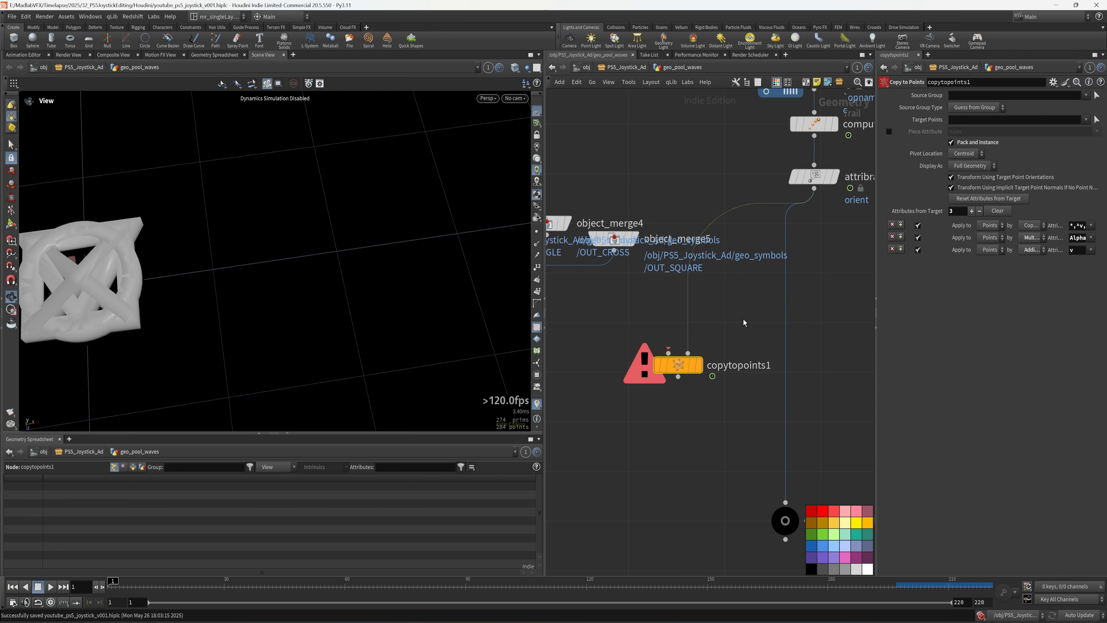
{"action": "middle_click_drag", "start_coordinate": [743, 322], "coordinate": [771, 311]}
{"action": "middle_click_drag", "start_coordinate": [628, 360], "coordinate": [666, 358]}
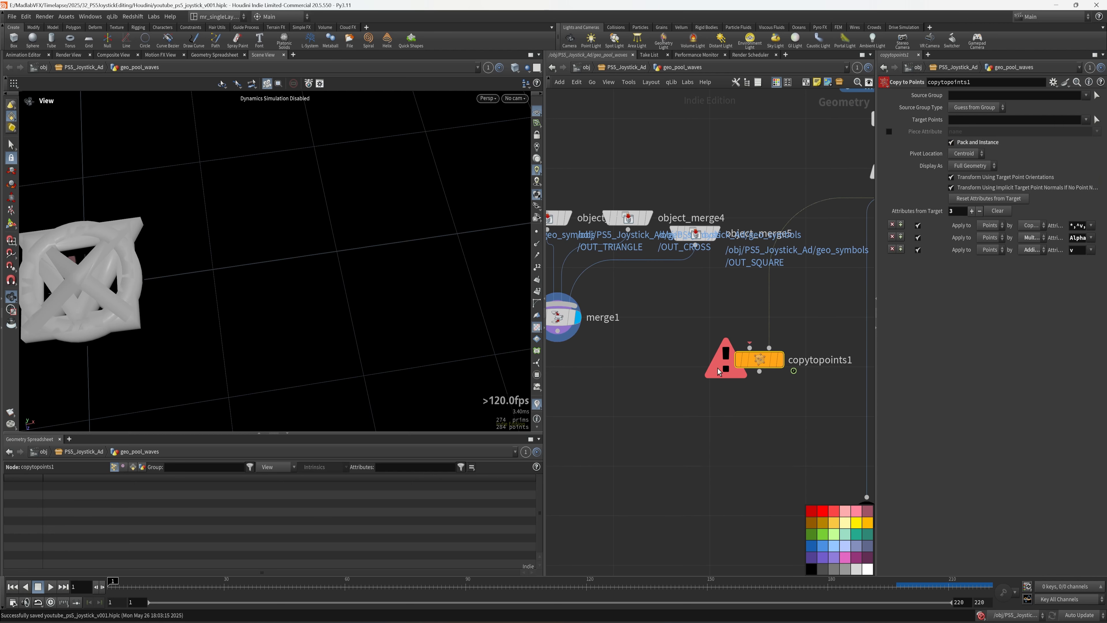
{"action": "key", "text": "ctrl+s"}
{"action": "left_click_drag", "start_coordinate": [760, 360], "coordinate": [725, 394]}
- Wire merge1 into copytopoints1's geometry input and display copytopoints1
{"action": "left_click_drag", "start_coordinate": [557, 332], "coordinate": [729, 386]}
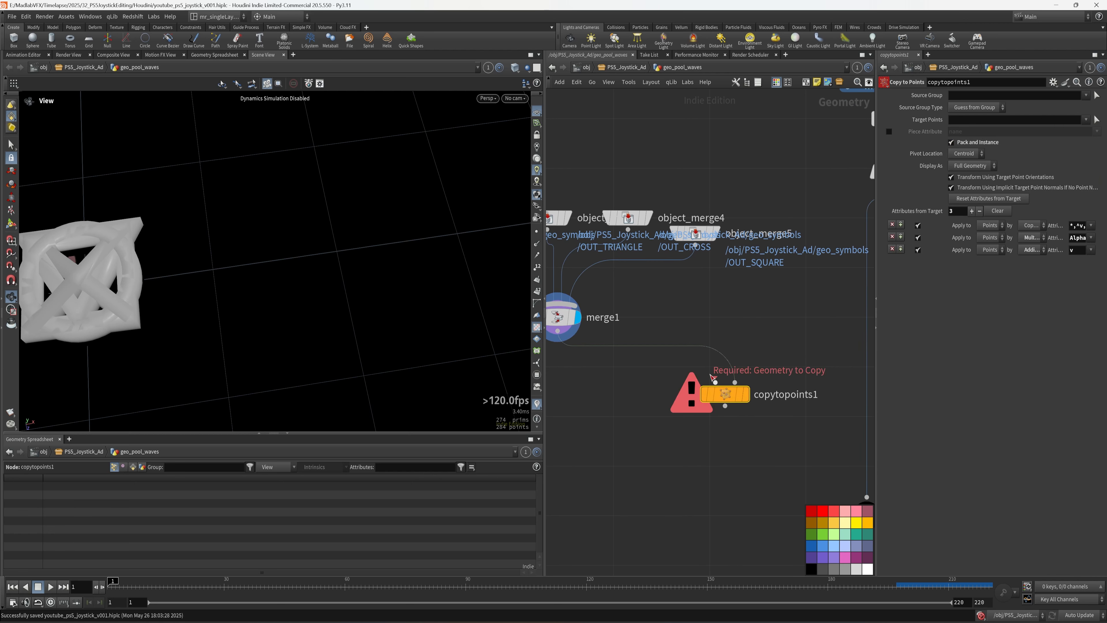
{"action": "key", "text": "ctrl+z"}
{"action": "left_click_drag", "start_coordinate": [557, 331], "coordinate": [715, 382]}
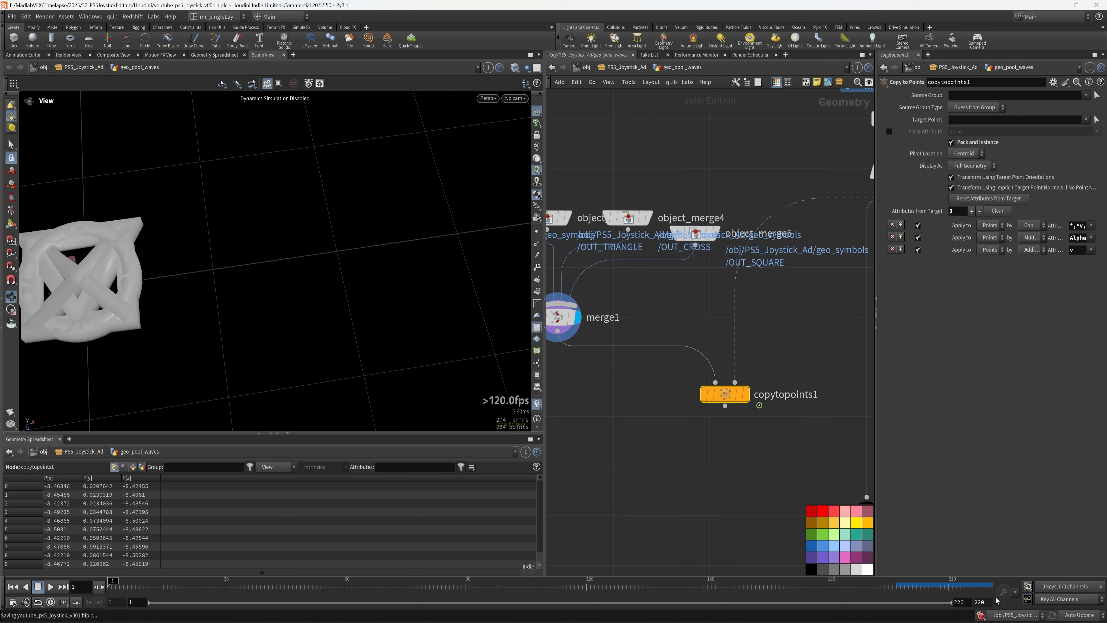
{"action": "left_click", "coordinate": [746, 394]}
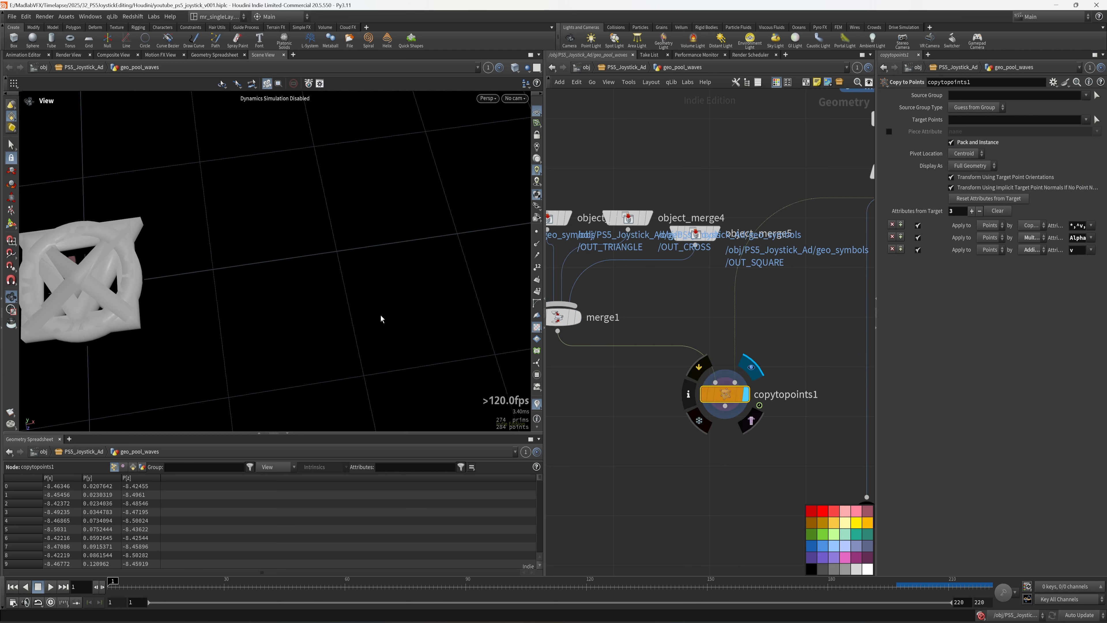
- Orbit around the copied symbols in wireframe, then return to shaded display
{"action": "scroll", "coordinate": [345, 274], "scroll_direction": "down", "scroll_amount": 10}
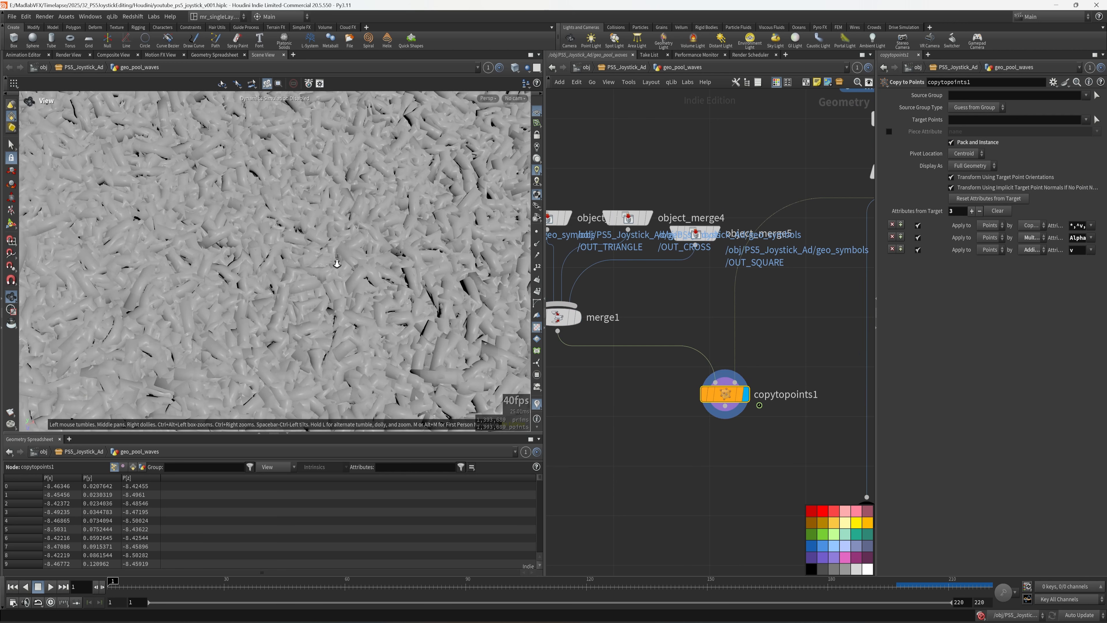
{"action": "scroll", "coordinate": [344, 275], "scroll_direction": "down", "scroll_amount": 2}
{"action": "scroll", "coordinate": [322, 284], "scroll_direction": "up", "scroll_amount": 10}
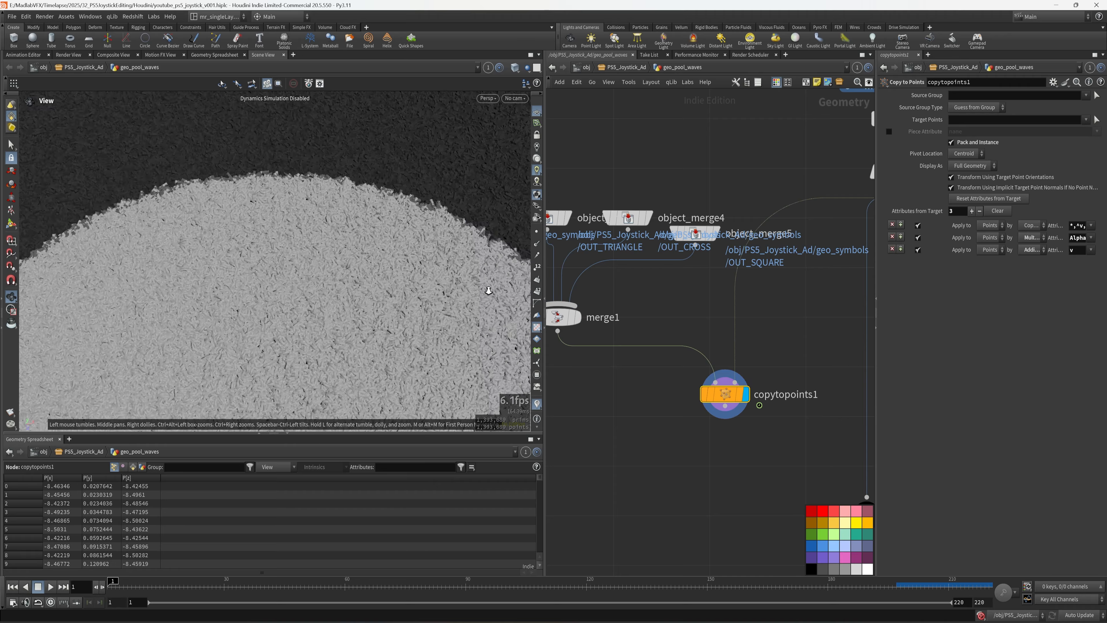
{"action": "left_click_drag", "start_coordinate": [291, 295], "coordinate": [419, 308]}
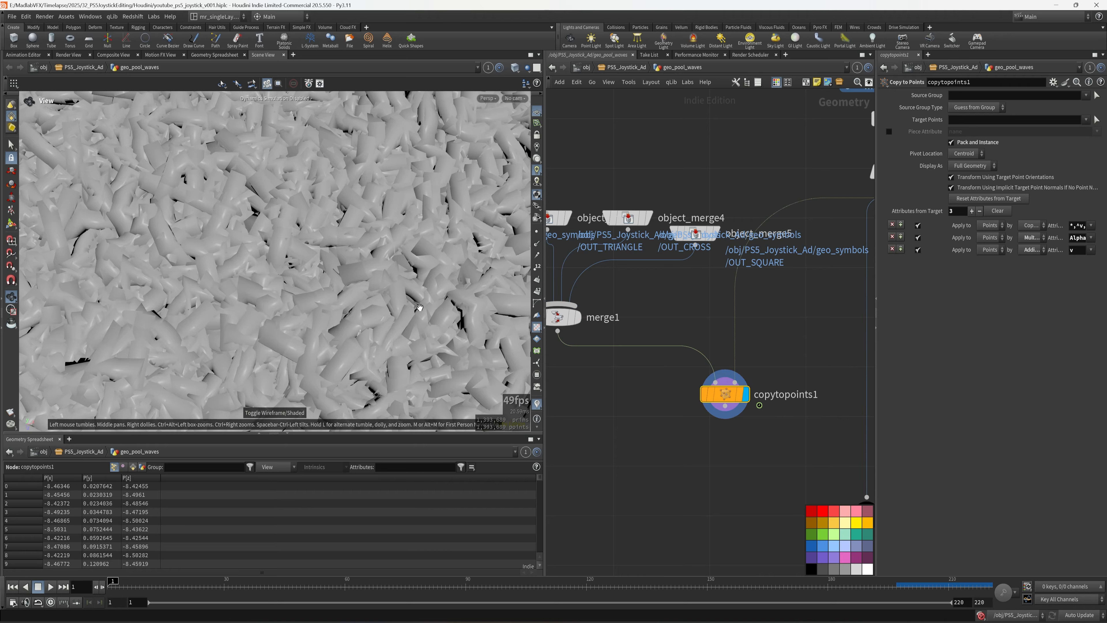
{"action": "key", "text": "w"}
{"action": "mouse_move", "coordinate": [348, 302]}
{"action": "left_mouse_down"}
{"action": "mouse_move", "coordinate": [356, 236]}
{"action": "mouse_move", "coordinate": [386, 260]}
{"action": "mouse_move", "coordinate": [357, 295]}
{"action": "left_mouse_up"}
{"action": "key", "text": "w"}
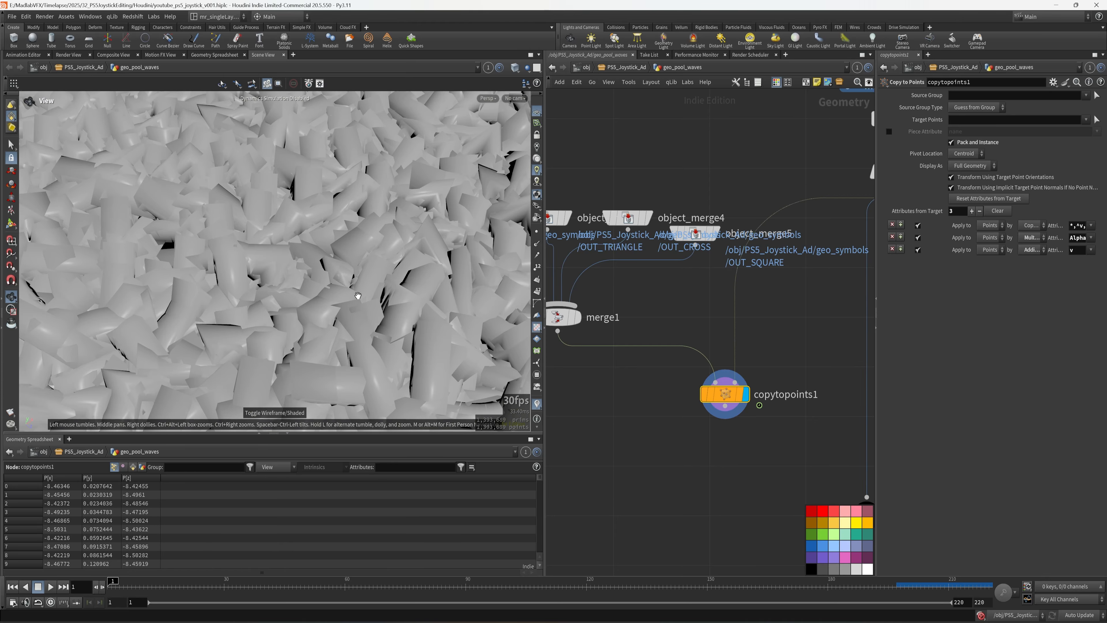
{"action": "middle_click_drag", "start_coordinate": [763, 365], "coordinate": [862, 372]}
- Add a Transform node and place it under merge1 on the merge wire
{"action": "key", "text": "Tab"}
{"action": "type", "text": "TR"}
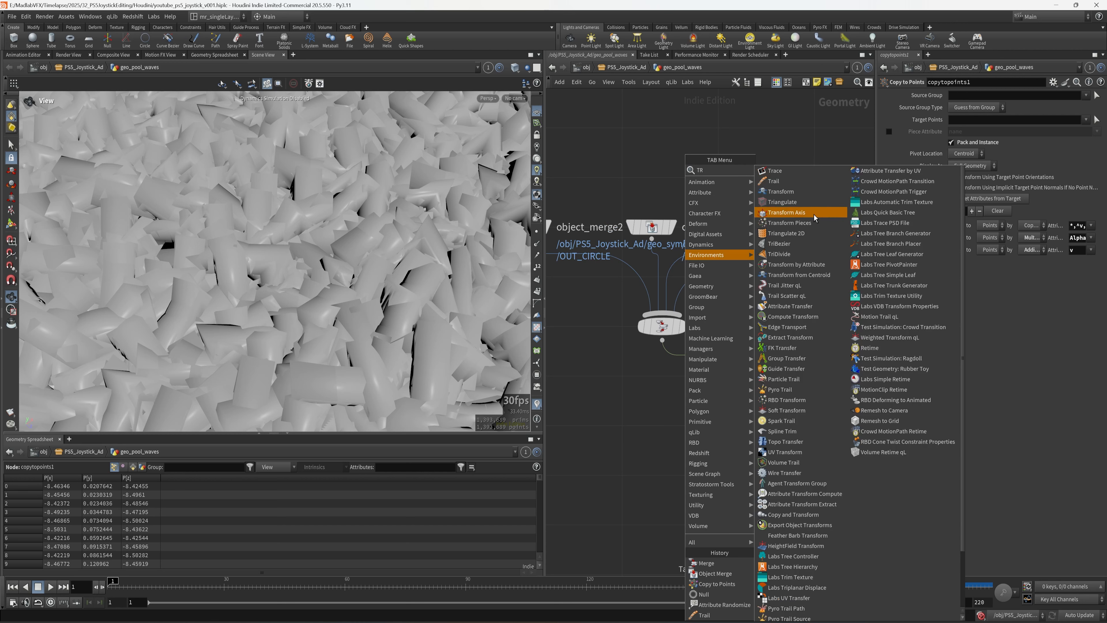
{"action": "left_click", "coordinate": [798, 193]}
{"action": "left_click", "coordinate": [690, 391]}
{"action": "left_click_drag", "start_coordinate": [692, 391], "coordinate": [667, 387]}
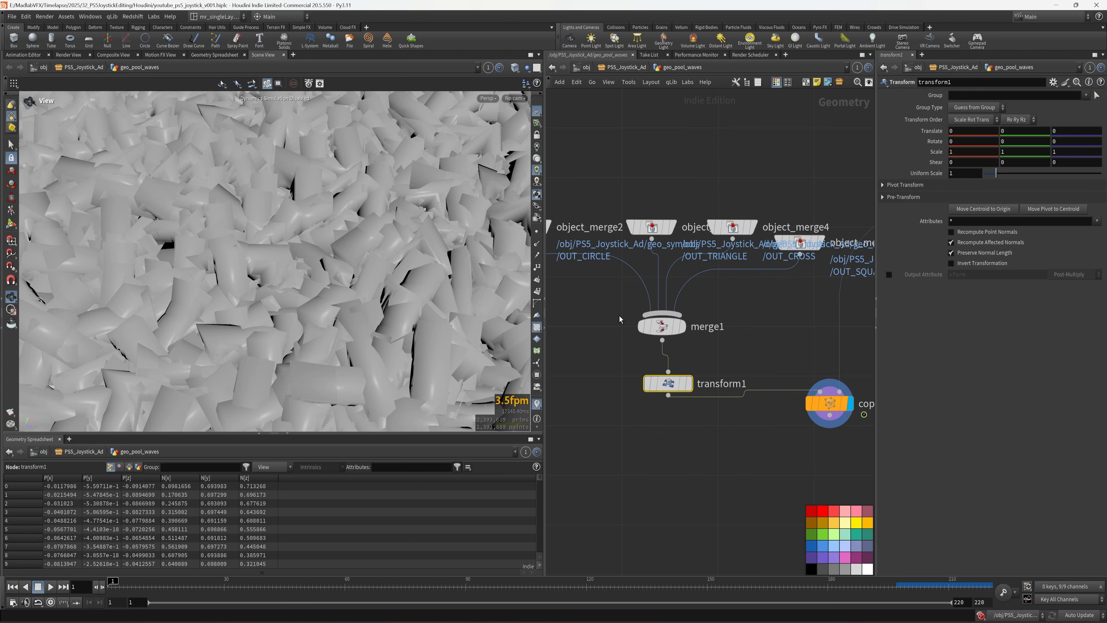
{"action": "middle_click_drag", "start_coordinate": [620, 319], "coordinate": [676, 338]}
- Move copytopoints1 down and align the transform node directly under merge1
{"action": "left_click_drag", "start_coordinate": [604, 334], "coordinate": [562, 240]}
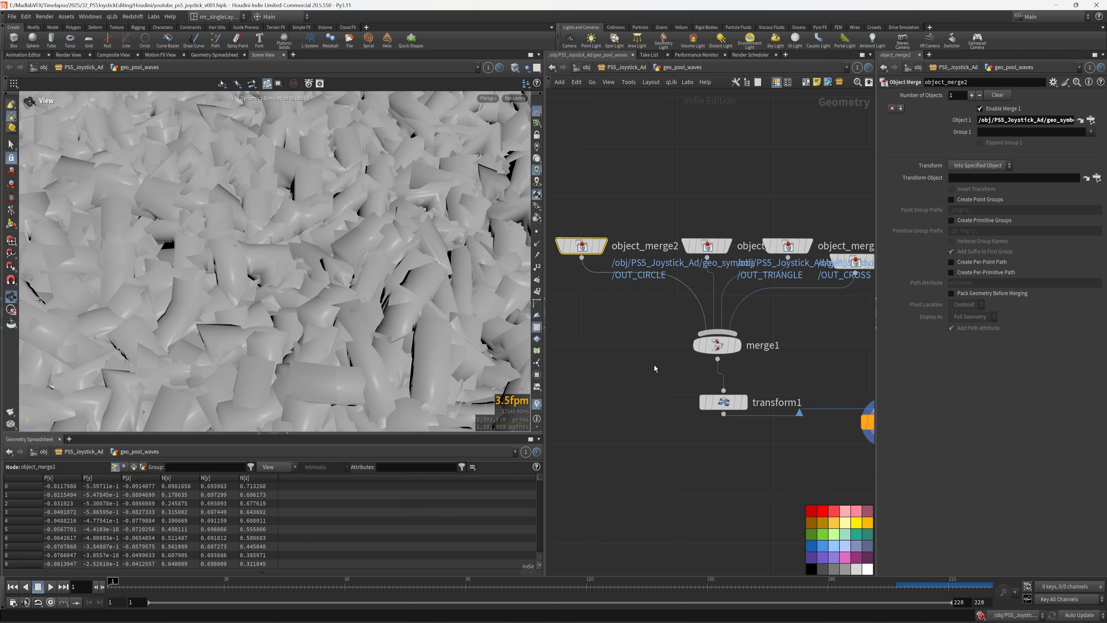
{"action": "middle_click_drag", "start_coordinate": [655, 312], "coordinate": [588, 296]}
{"action": "middle_click_drag", "start_coordinate": [820, 442], "coordinate": [728, 393]}
{"action": "left_click_drag", "start_coordinate": [726, 363], "coordinate": [721, 434]}
{"action": "middle_click_drag", "start_coordinate": [650, 454], "coordinate": [644, 410]}
{"action": "scroll", "coordinate": [632, 368], "scroll_direction": "down", "scroll_amount": 2}
{"action": "scroll", "coordinate": [634, 366], "scroll_direction": "up", "scroll_amount": 2}
{"action": "left_click_drag", "start_coordinate": [664, 383], "coordinate": [658, 382]}
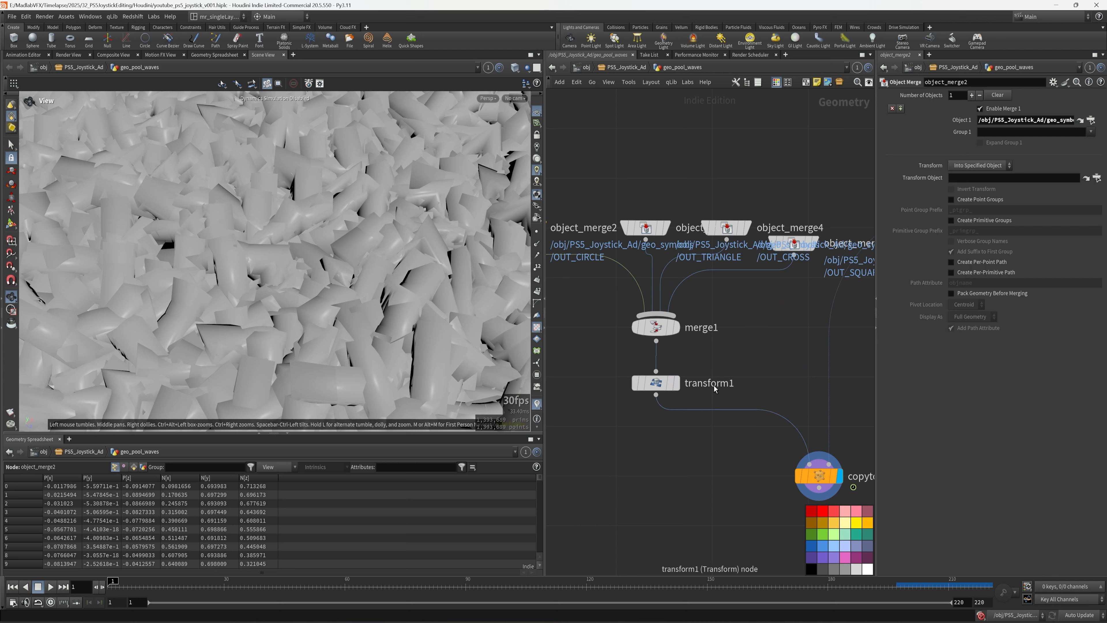
- Rename the transform node to 'scale'
{"action": "double_click", "coordinate": [715, 383]}
{"action": "type", "text": "SCAL"}
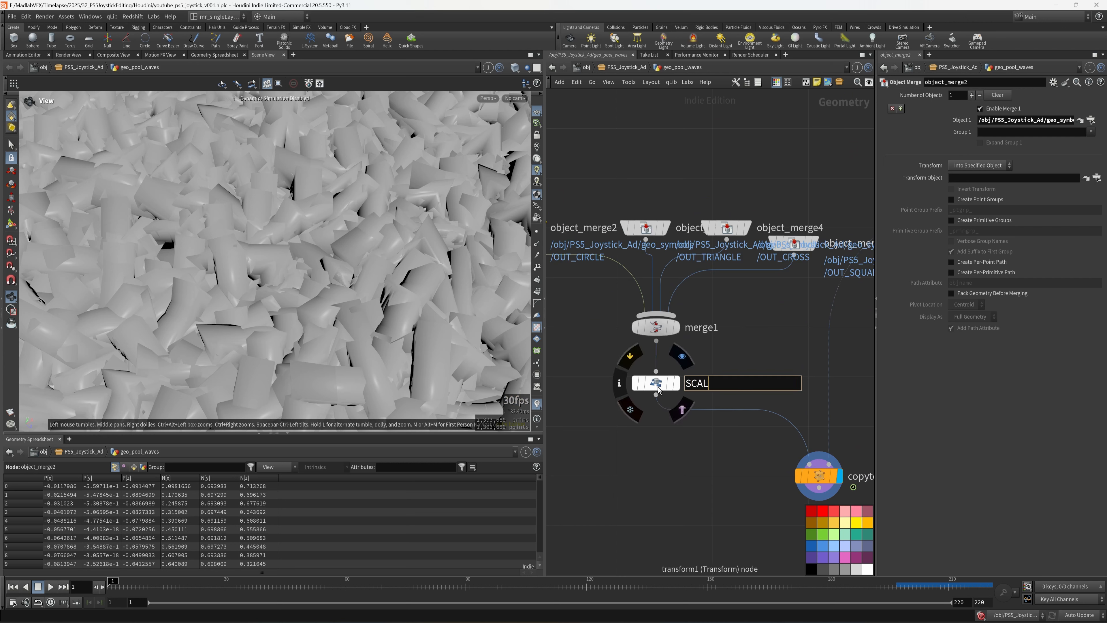
{"action": "type", "text": "E"}
{"action": "key", "text": "BackSpace"}
{"action": "key", "text": "BackSpace"}
{"action": "key", "text": "BackSpace"}
{"action": "key", "text": "BackSpace"}
{"action": "key", "text": "BackSpace"}
{"action": "type", "text": "scal"}
{"action": "key", "text": "Return"}
- Set the scale node's Uniform Scale to 0.2 and orbit to inspect the smaller symbols
{"action": "left_click", "coordinate": [656, 383]}
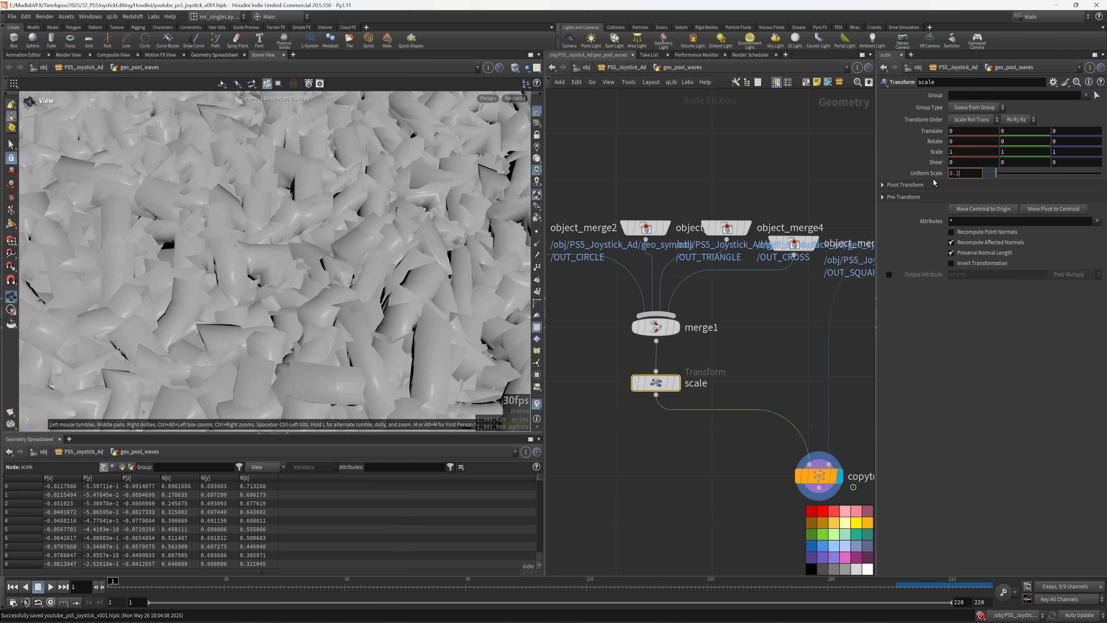
{"action": "key", "text": "Return"}
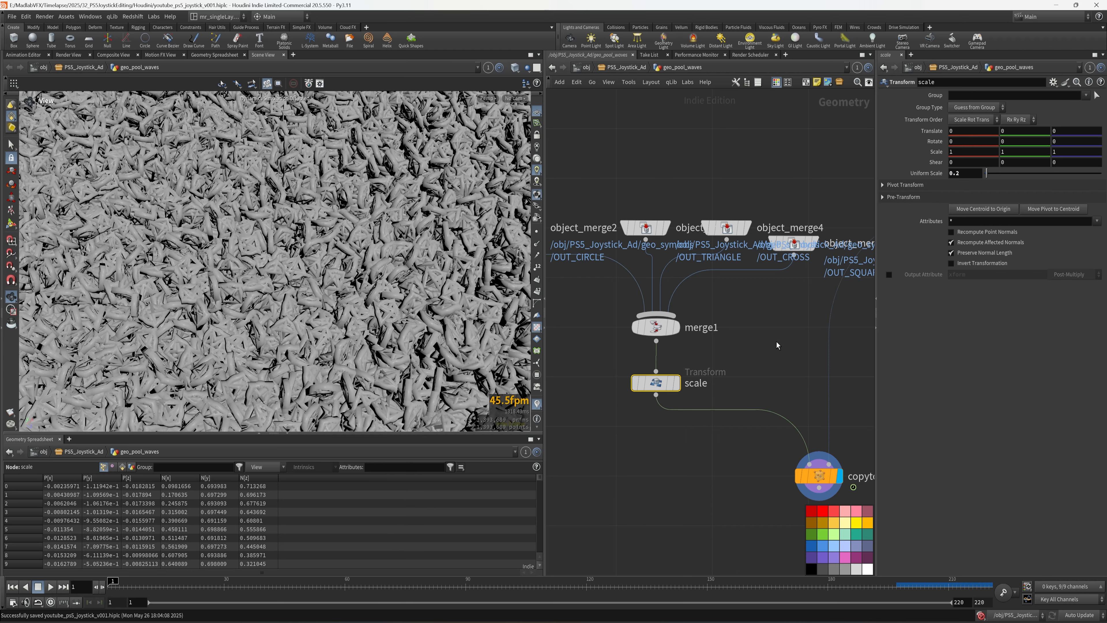
{"action": "left_click", "coordinate": [775, 341]}
{"action": "left_click_drag", "start_coordinate": [378, 280], "coordinate": [274, 323]}
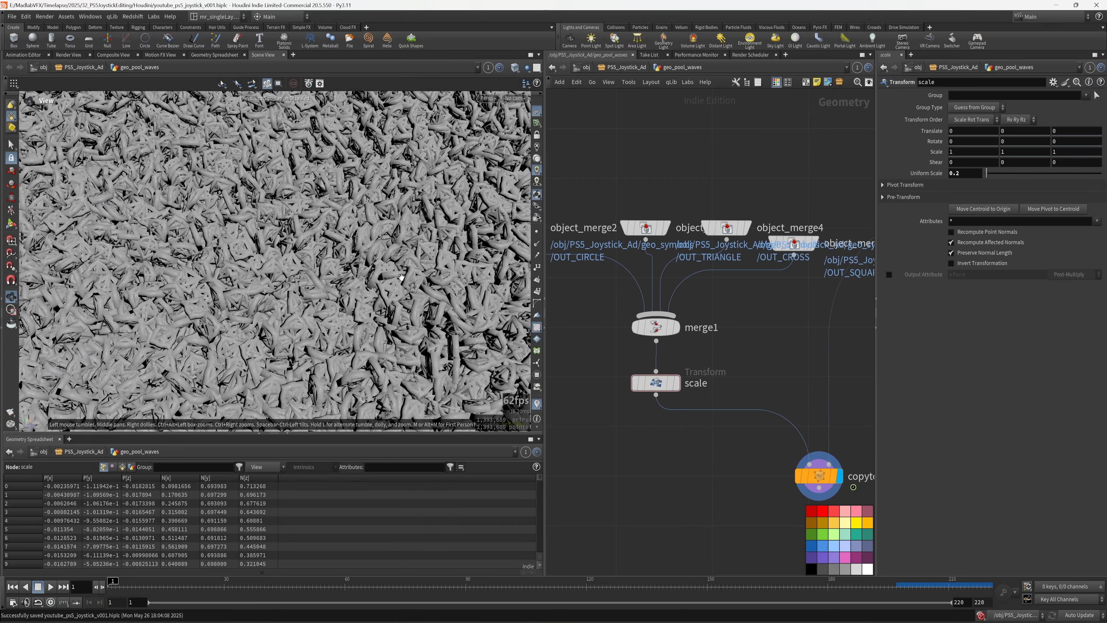
- Add a Point Wrangle node directly below attribrandomize1
{"action": "middle_click_drag", "start_coordinate": [747, 372], "coordinate": [660, 334]}
{"action": "middle_click_drag", "start_coordinate": [679, 480], "coordinate": [591, 436]}
{"action": "middle_click_drag", "start_coordinate": [724, 324], "coordinate": [704, 410]}
{"action": "key", "text": "Tab"}
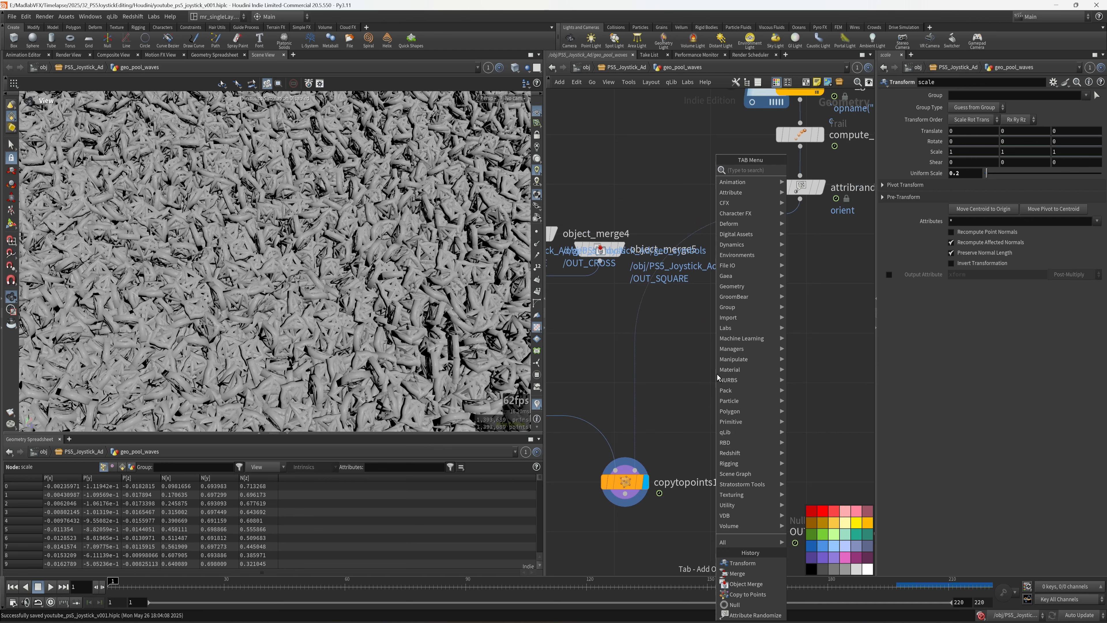
{"action": "type", "text": "wr"}
{"action": "left_click", "coordinate": [816, 223]}
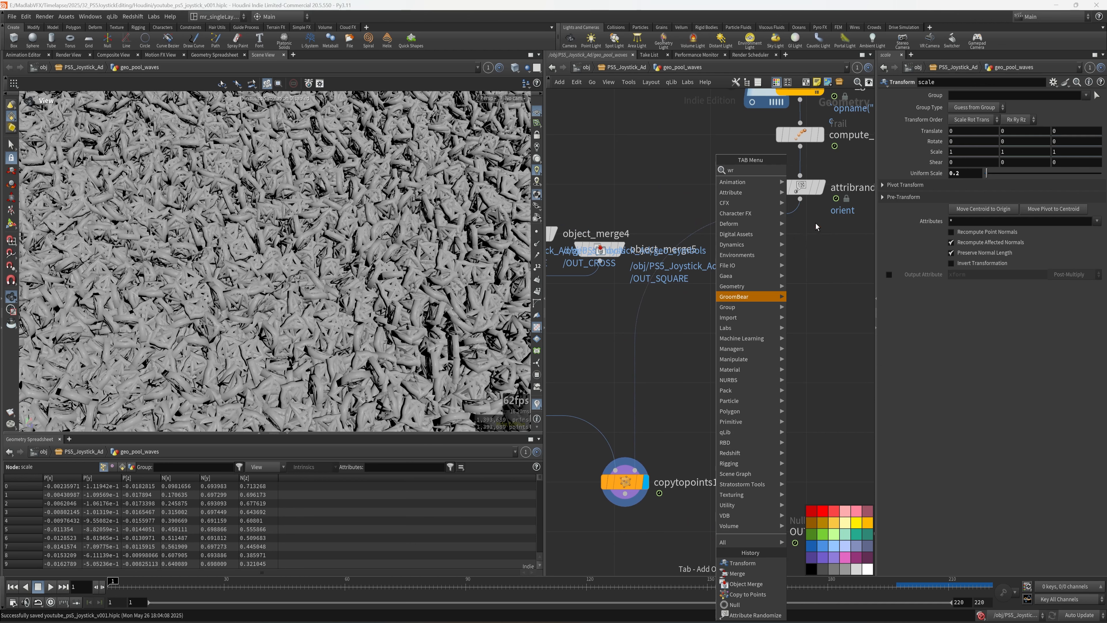
{"action": "left_click", "coordinate": [680, 334]}
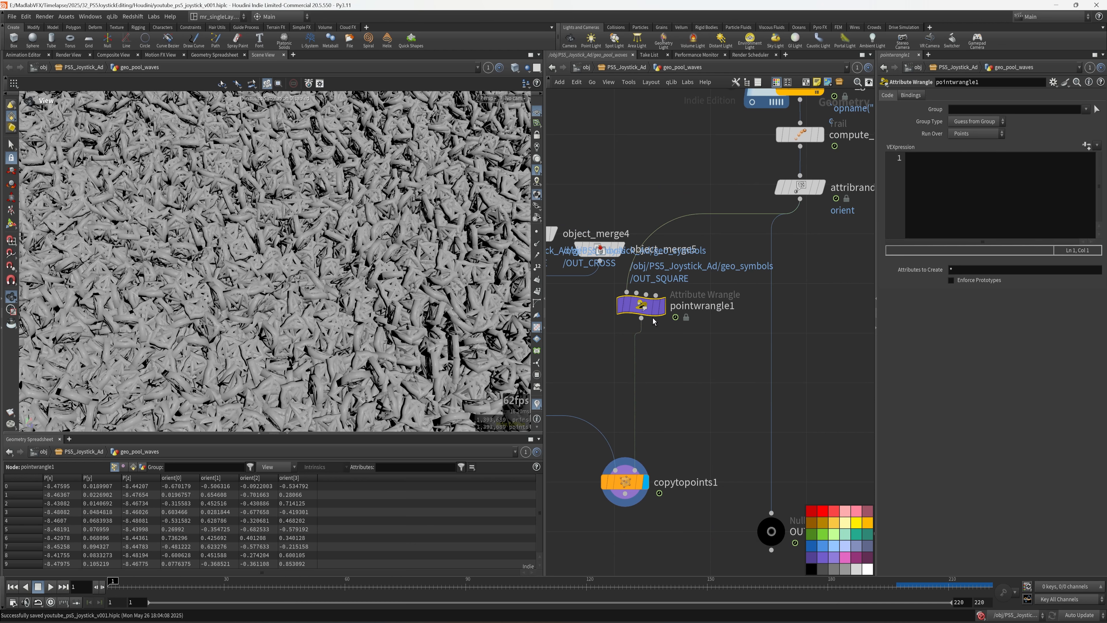
{"action": "scroll", "coordinate": [649, 322], "scroll_direction": "down", "scroll_amount": 2}
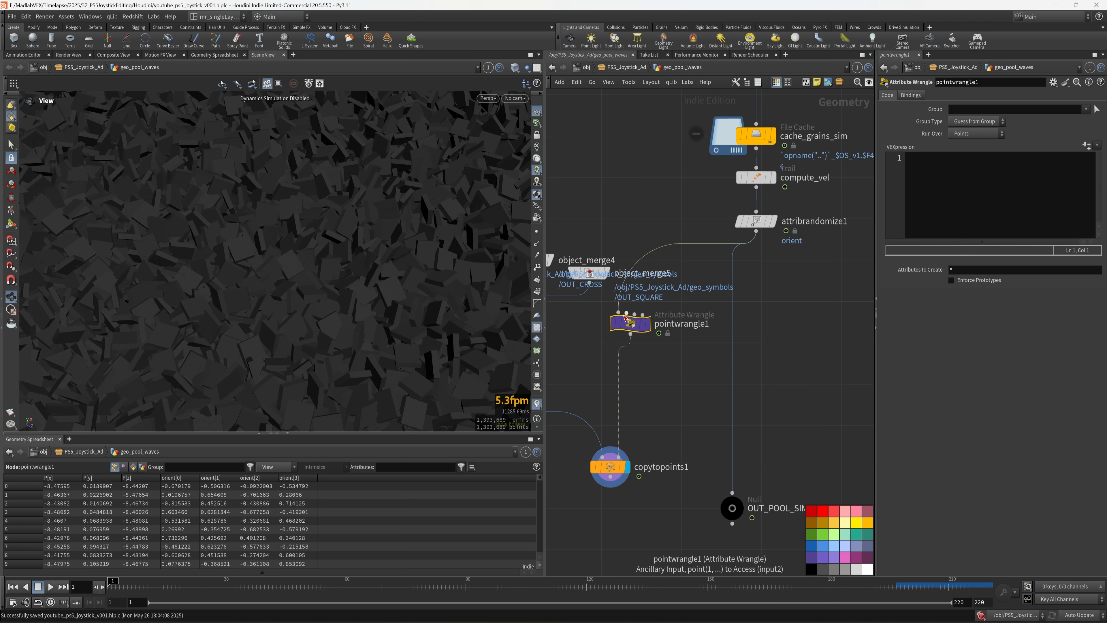
{"action": "left_click_drag", "start_coordinate": [627, 319], "coordinate": [752, 324]}
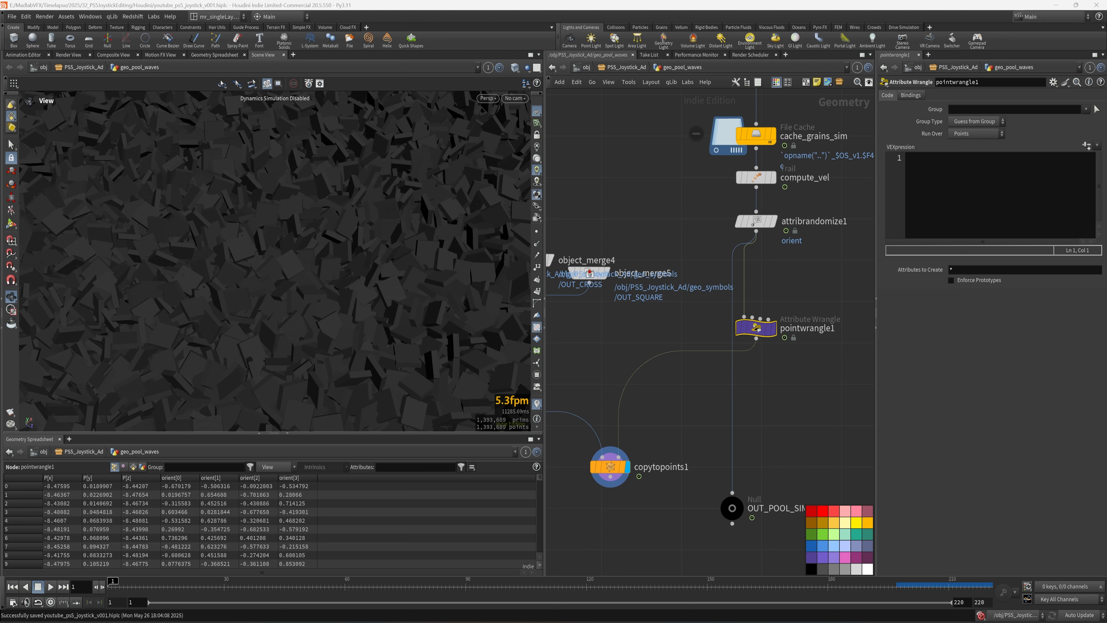
{"action": "scroll", "coordinate": [822, 379], "scroll_direction": "up", "scroll_amount": 1}
{"action": "middle_click_drag", "start_coordinate": [823, 377], "coordinate": [741, 383]}
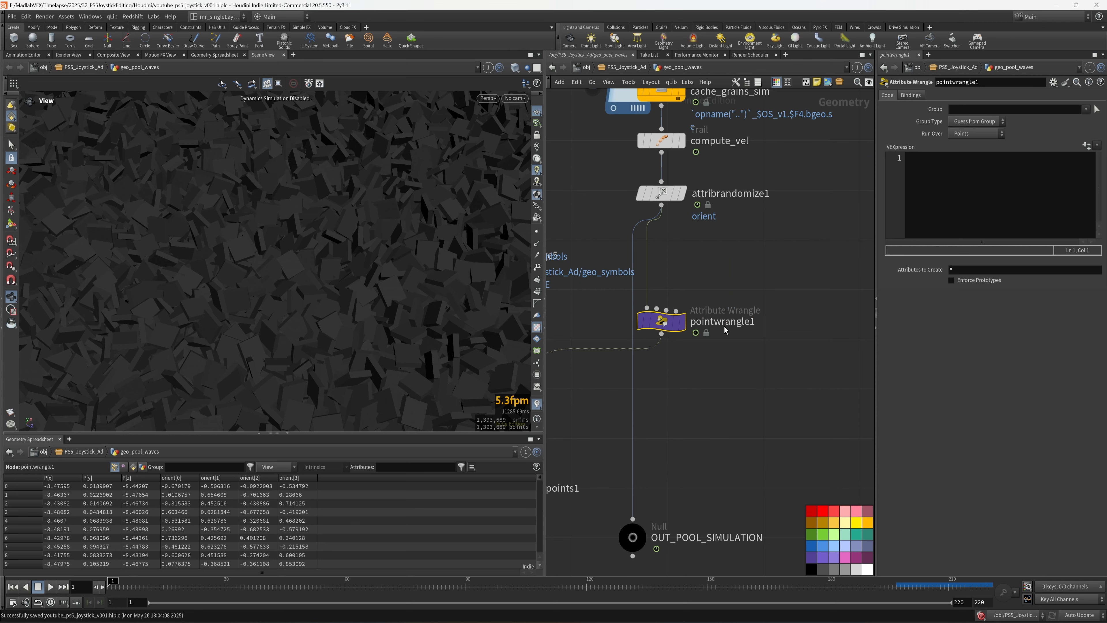
- Rename the wrangle to 'vex_random_symbol'
{"action": "left_click", "coordinate": [724, 325]}
{"action": "type", "text": "vex"}
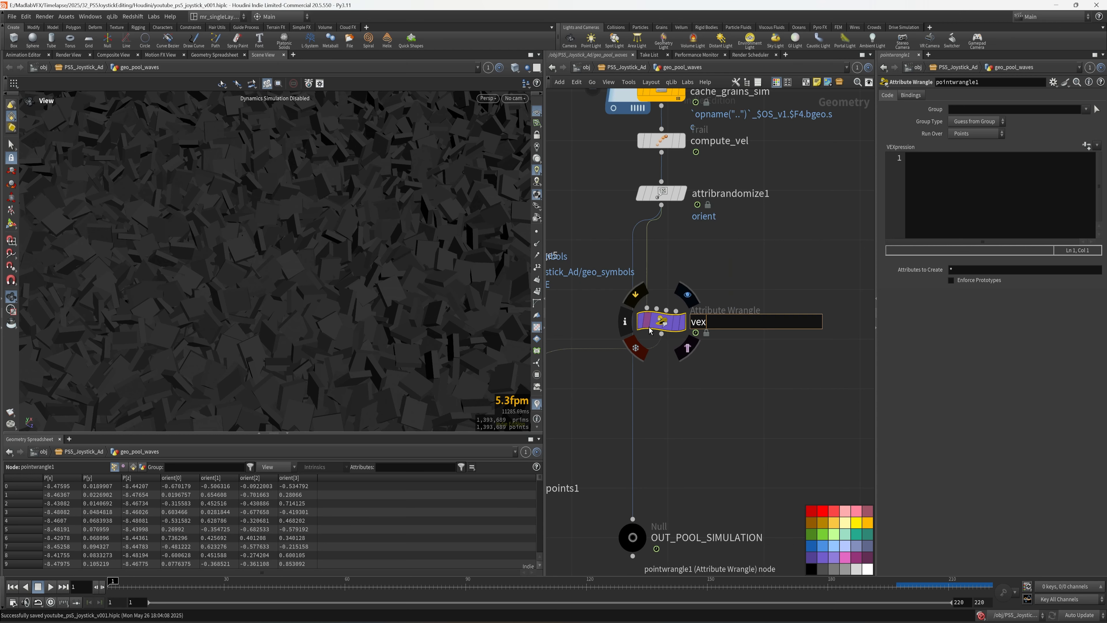
{"action": "type", "text": "_rando_"}
{"action": "key", "text": "BackSpace"}
{"action": "key", "text": "BackSpace"}
{"action": "key", "text": "BackSpace"}
{"action": "key", "text": "BackSpace"}
{"action": "type", "text": "om_symbol"}
{"action": "key", "text": "Return"}
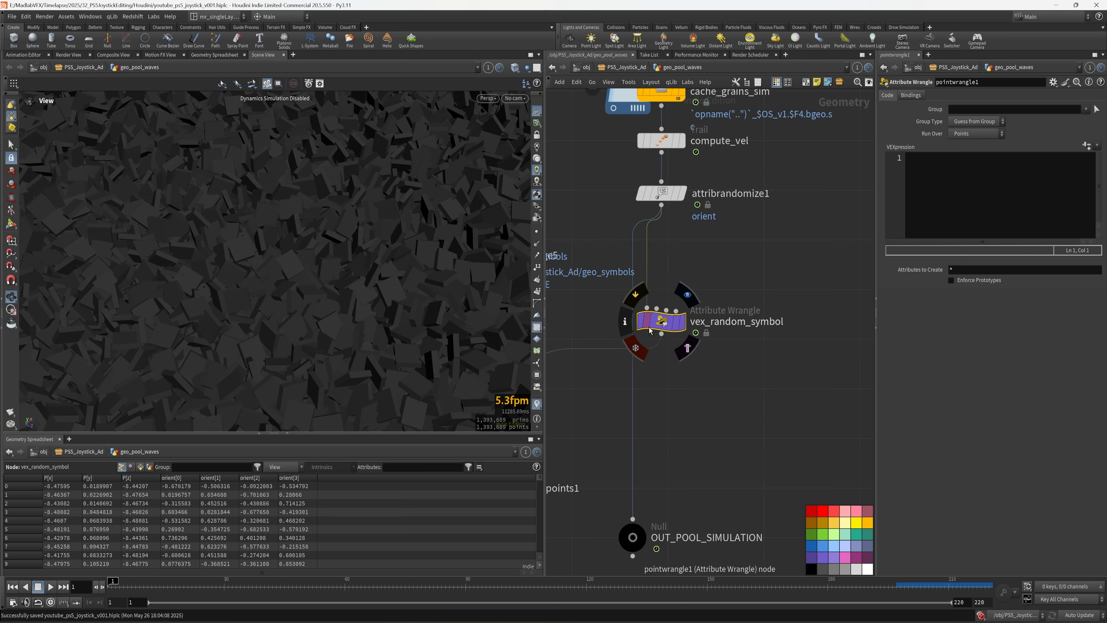
- Save the scene with Ctrl+S and pan back toward merge1 and the scale node
{"action": "middle_click_drag", "start_coordinate": [708, 353], "coordinate": [751, 341]}
{"action": "key", "text": "ctrl+s"}
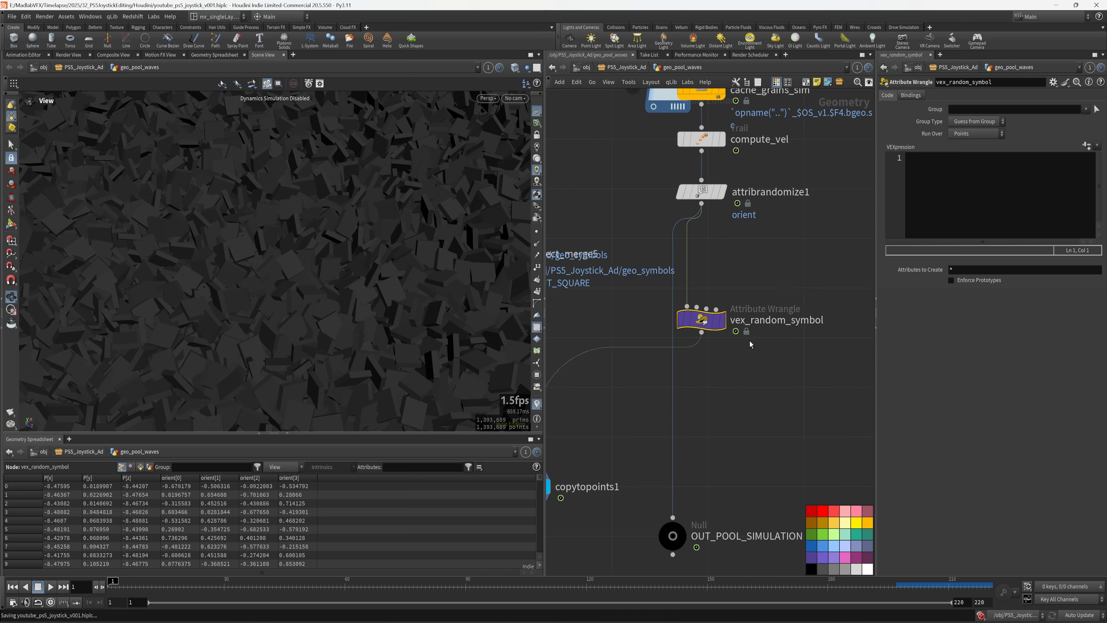
{"action": "middle_click_drag", "start_coordinate": [753, 384], "coordinate": [933, 314]}
{"action": "middle_click_drag", "start_coordinate": [628, 383], "coordinate": [762, 391]}
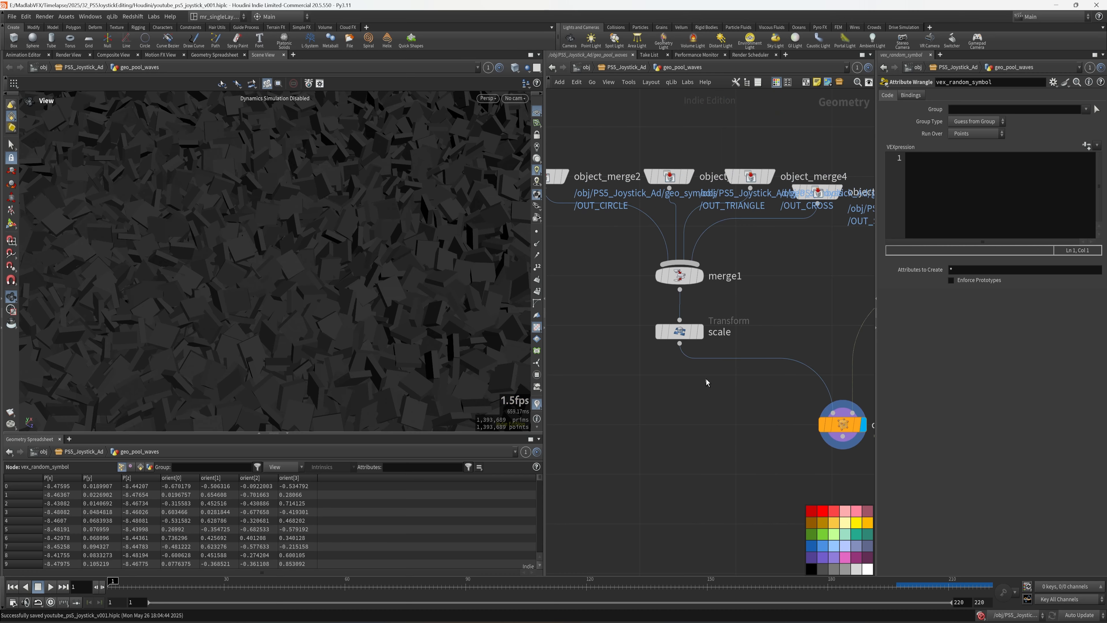
- Set the display flag on the scale node and show Primitives in the Geometry Spreadsheet
{"action": "left_click", "coordinate": [679, 331]}
{"action": "left_click", "coordinate": [699, 332]}
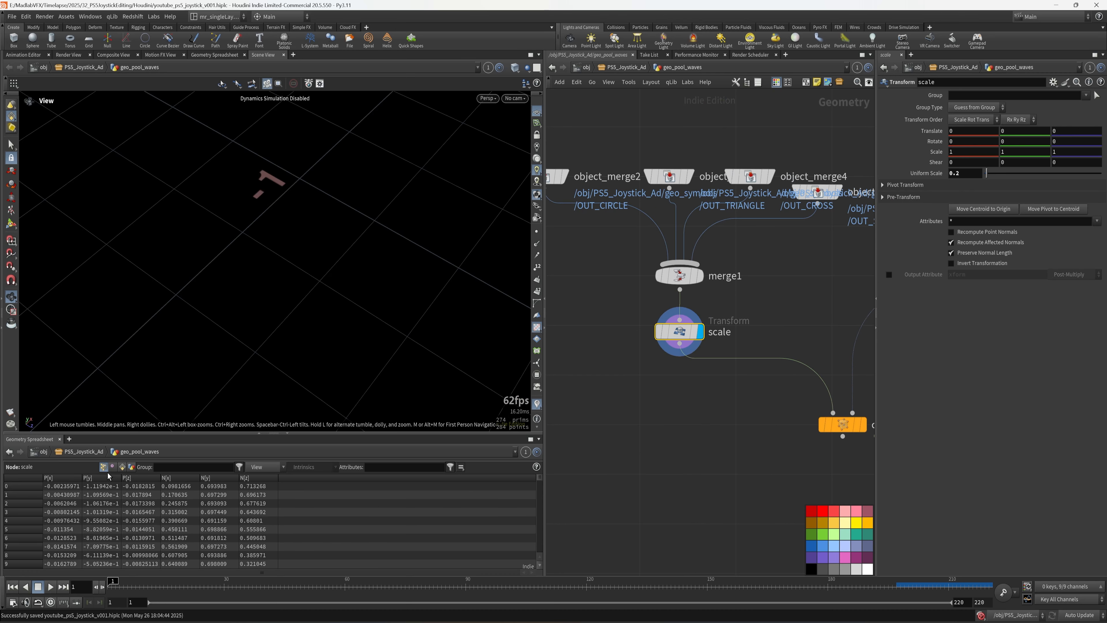
{"action": "left_click", "coordinate": [122, 467]}
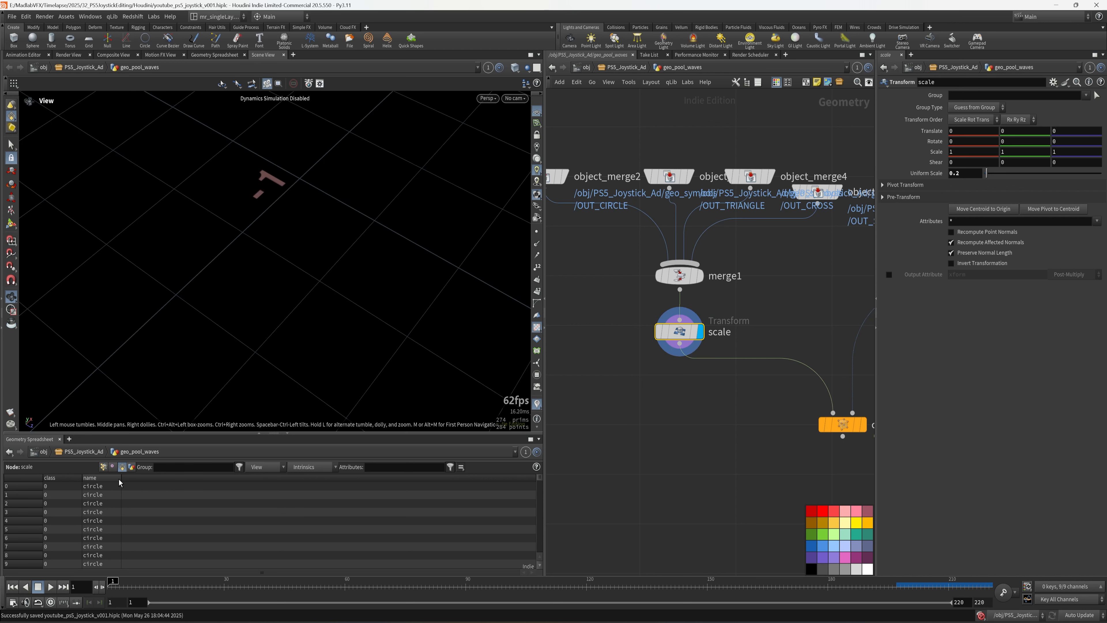
- Enlarge the spreadsheet pane and select the vex_random_symbol wrangle
{"action": "left_click_drag", "start_coordinate": [122, 479], "coordinate": [202, 462]}
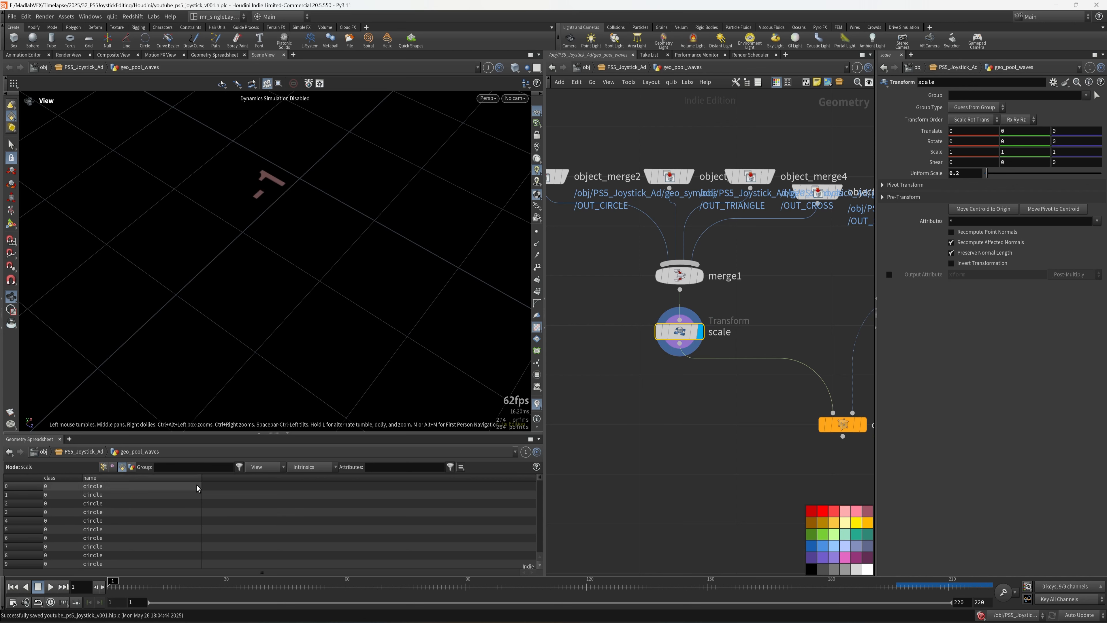
{"action": "mouse_move", "coordinate": [539, 480]}
{"action": "left_mouse_down"}
{"action": "mouse_move", "coordinate": [537, 517]}
{"action": "mouse_move", "coordinate": [558, 538]}
{"action": "mouse_move", "coordinate": [540, 491]}
{"action": "left_mouse_up"}
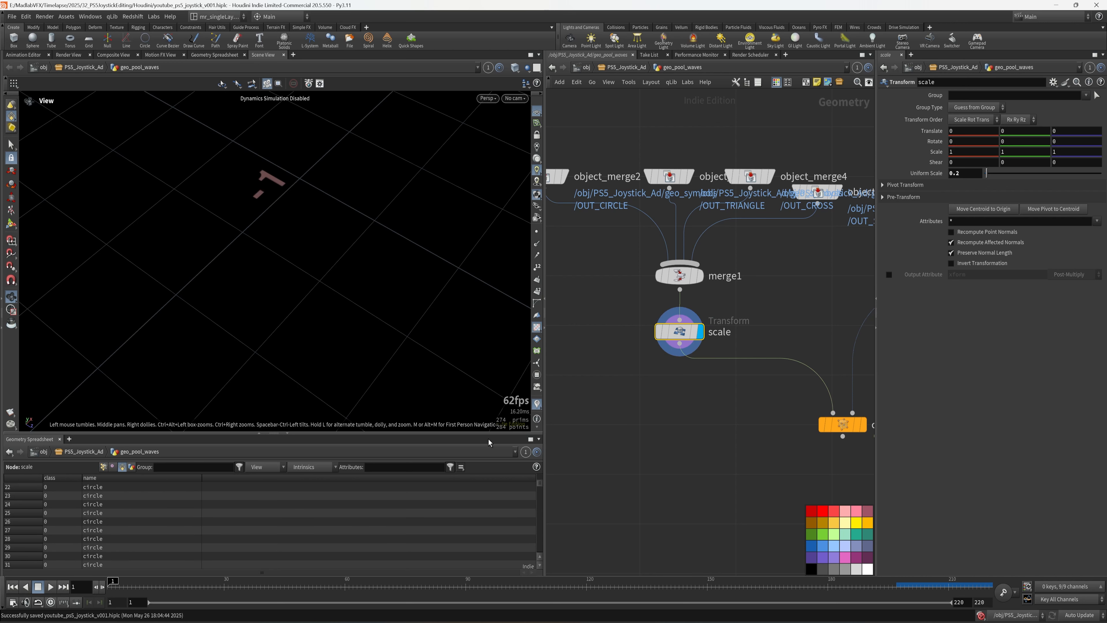
{"action": "left_click_drag", "start_coordinate": [486, 433], "coordinate": [462, 260]}
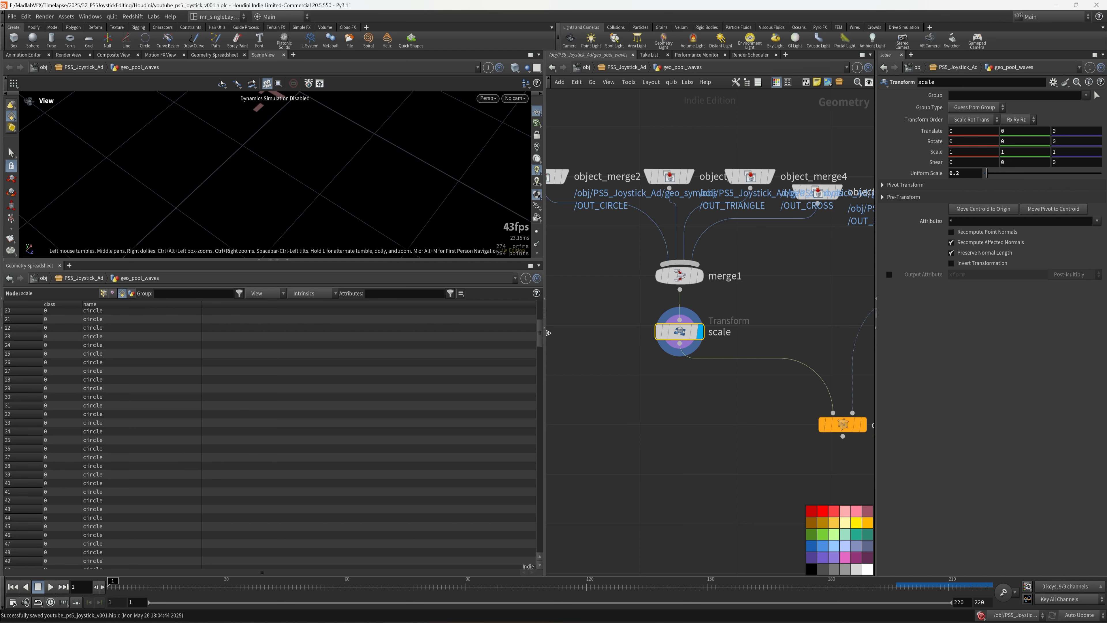
{"action": "left_click_drag", "start_coordinate": [540, 337], "coordinate": [544, 312]}
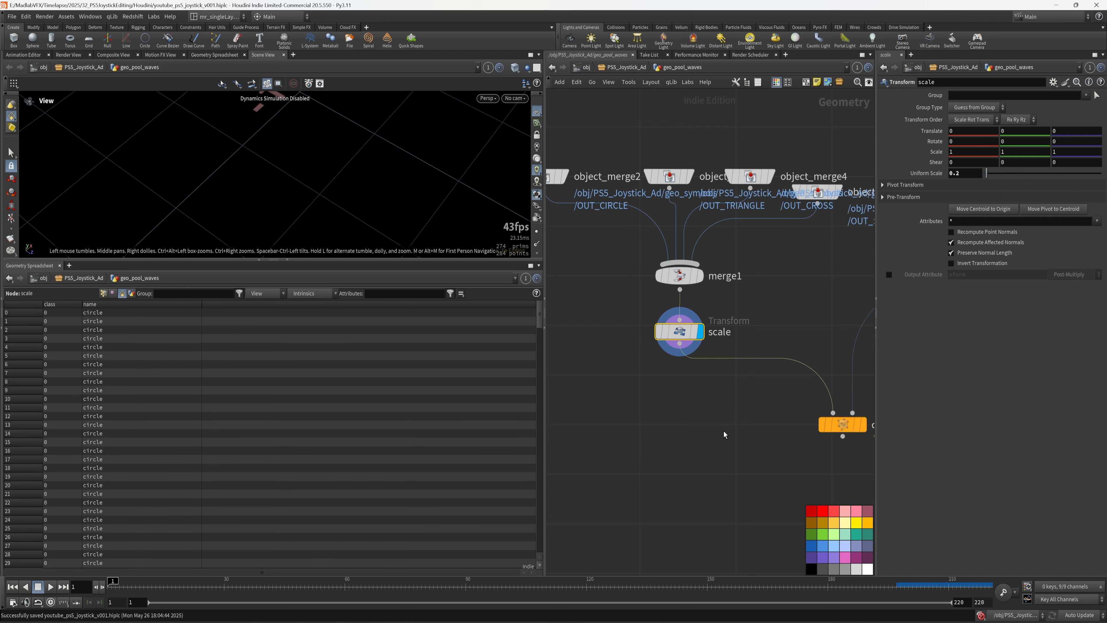
{"action": "middle_click_drag", "start_coordinate": [824, 401], "coordinate": [650, 375]}
{"action": "middle_click_drag", "start_coordinate": [861, 280], "coordinate": [769, 340]}
{"action": "scroll", "coordinate": [770, 340], "scroll_direction": "up", "scroll_amount": 1}
{"action": "left_click", "coordinate": [751, 283]}
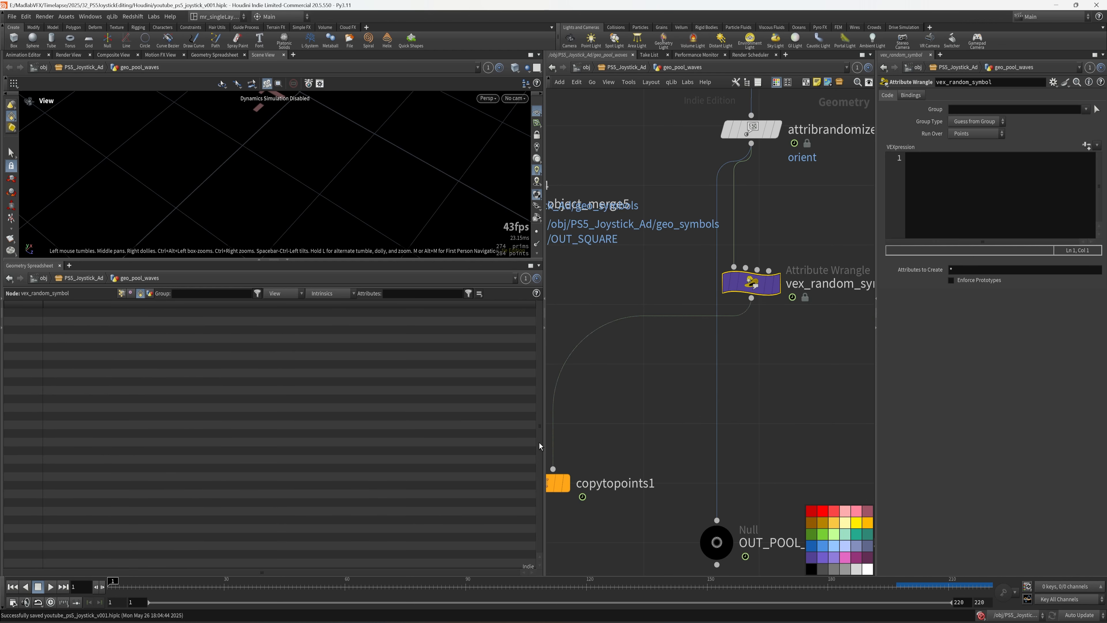
- Widen the parameter pane and enter s@name = "circle"; in the VEXpression
{"action": "left_click_drag", "start_coordinate": [543, 444], "coordinate": [350, 431]}
{"action": "left_click_drag", "start_coordinate": [800, 399], "coordinate": [637, 401]}
{"action": "left_click", "coordinate": [727, 203]}
{"action": "scroll", "coordinate": [729, 201], "scroll_direction": "up", "scroll_amount": 2, "text": "ctrl"}
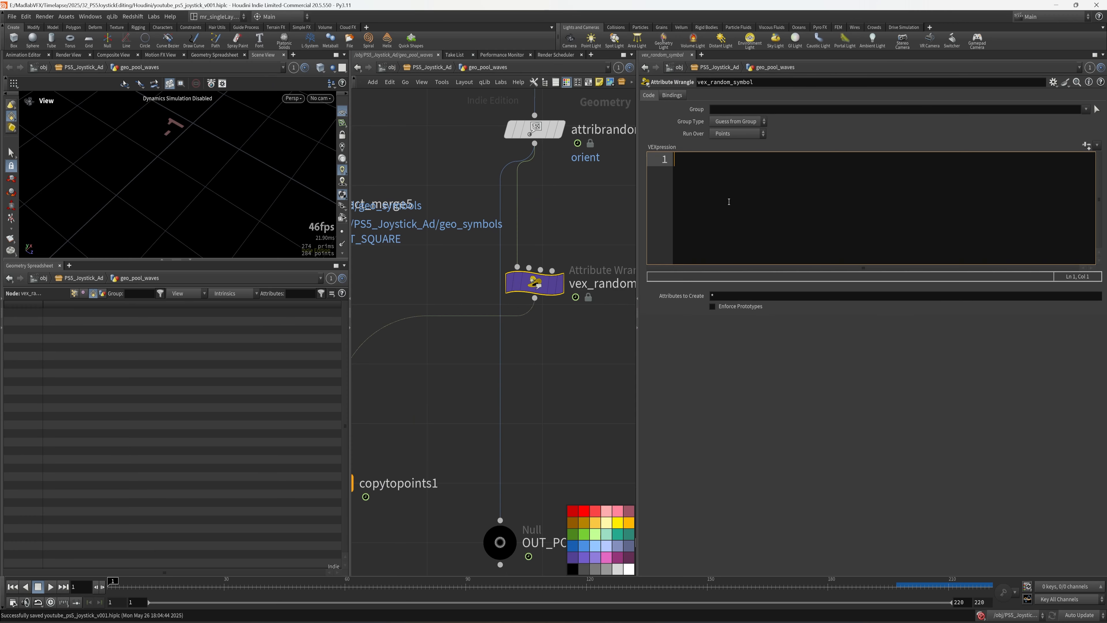
{"action": "type", "text": "s@"}
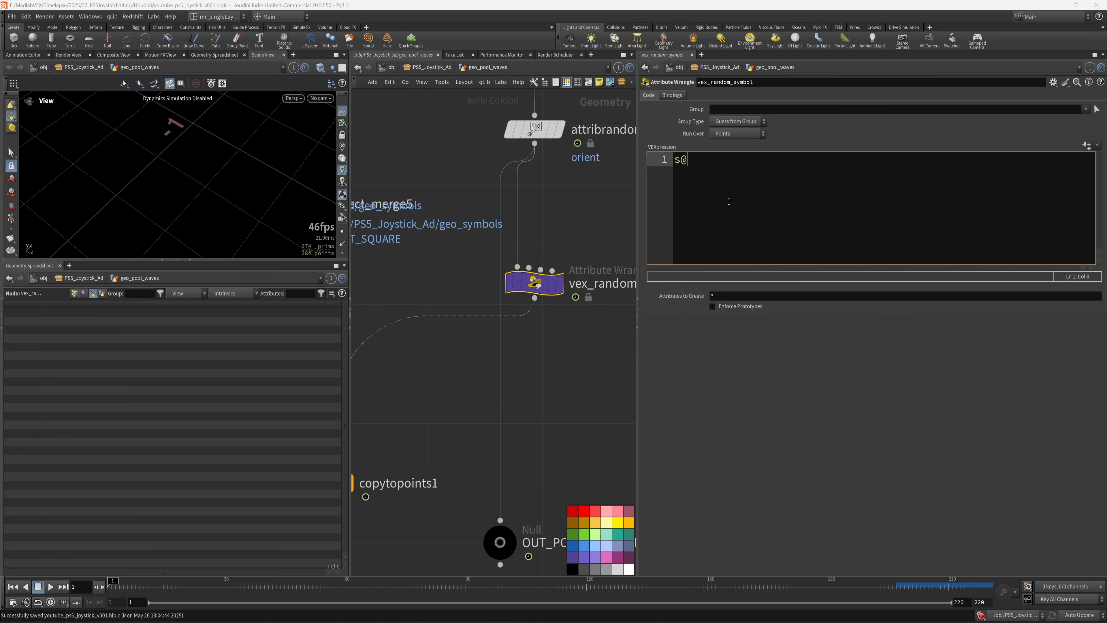
{"action": "type", "text": "name = \"circle\";"}
{"action": "key", "text": "Return"}
{"action": "key", "text": "Up"}
{"action": "key", "text": "Return"}
{"action": "key", "text": "Up"}
{"action": "type", "text": "foat"}
{"action": "key", "text": "BackSpace"}
{"action": "key", "text": "BackSpace"}
{"action": "key", "text": "BackSpace"}
{"action": "type", "text": "loat rand"}
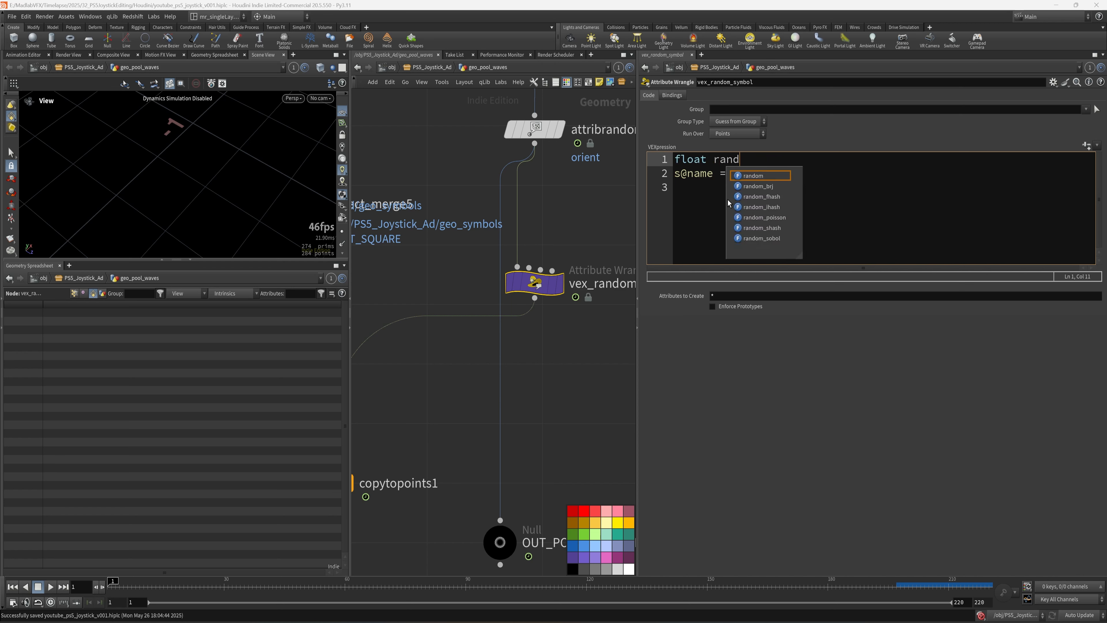
{"action": "type", "text": " = rand("}
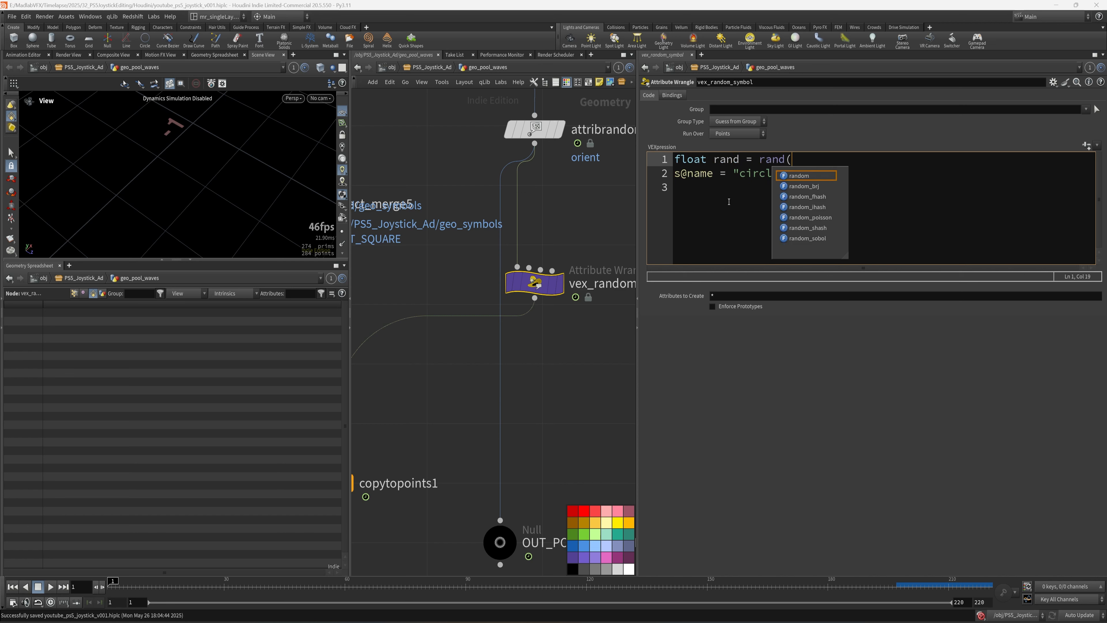
{"action": "type", "text": "@pt"}
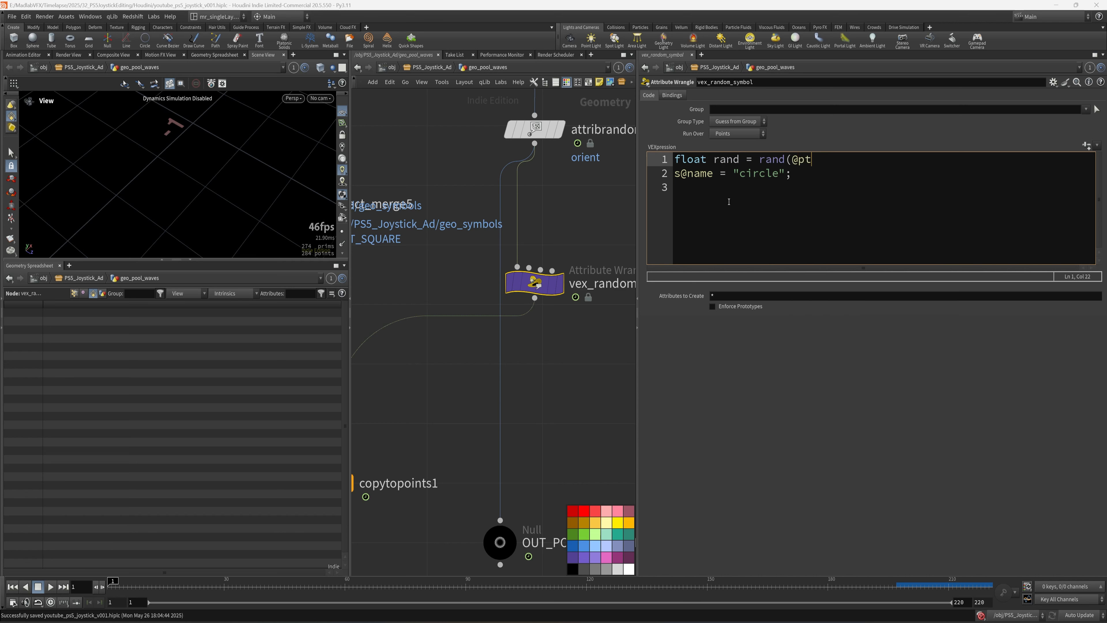
{"action": "type", "text": "num);"}
{"action": "key", "text": "Left"}
{"action": "key", "text": "Left"}
{"action": "key", "text": "Left"}
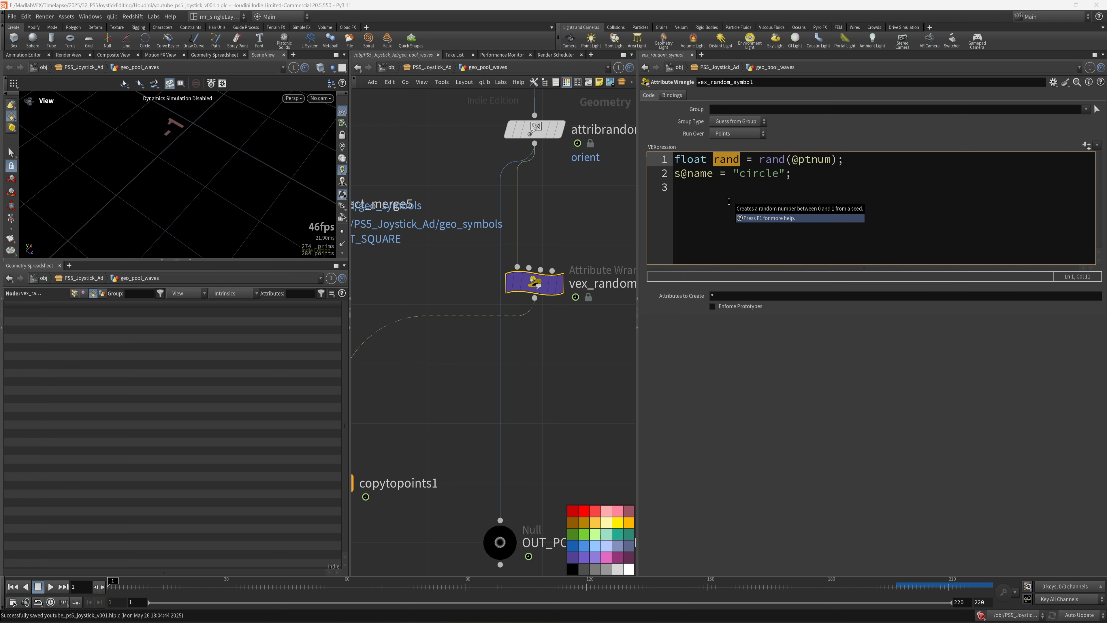
{"action": "key", "text": "Down"}
{"action": "key", "text": "Left"}
{"action": "key", "text": "Left"}
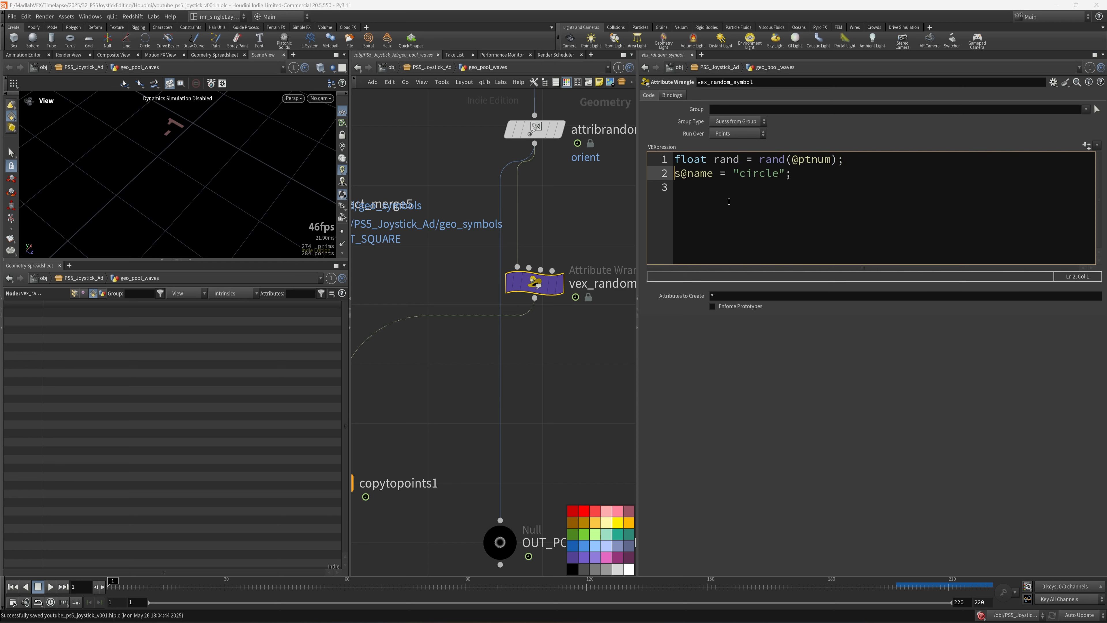
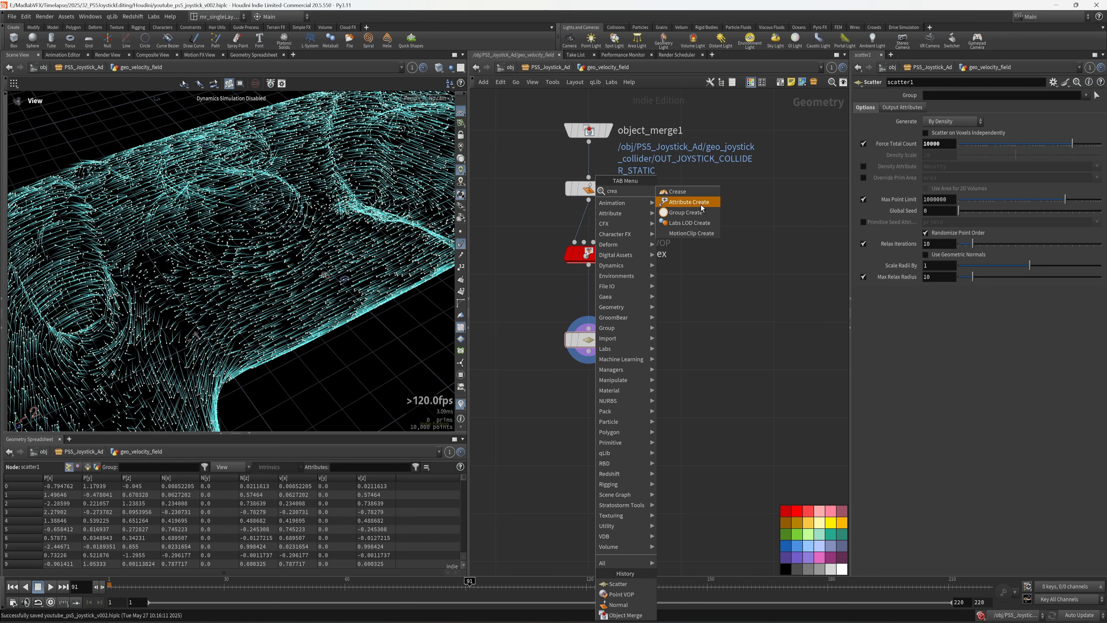
- Add an Attribute Create node under scatter1 that sets pscale to 0.1
{"action": "left_click", "coordinate": [697, 203]}
{"action": "left_click", "coordinate": [586, 408]}
{"action": "left_click_drag", "start_coordinate": [582, 409], "coordinate": [587, 409]}
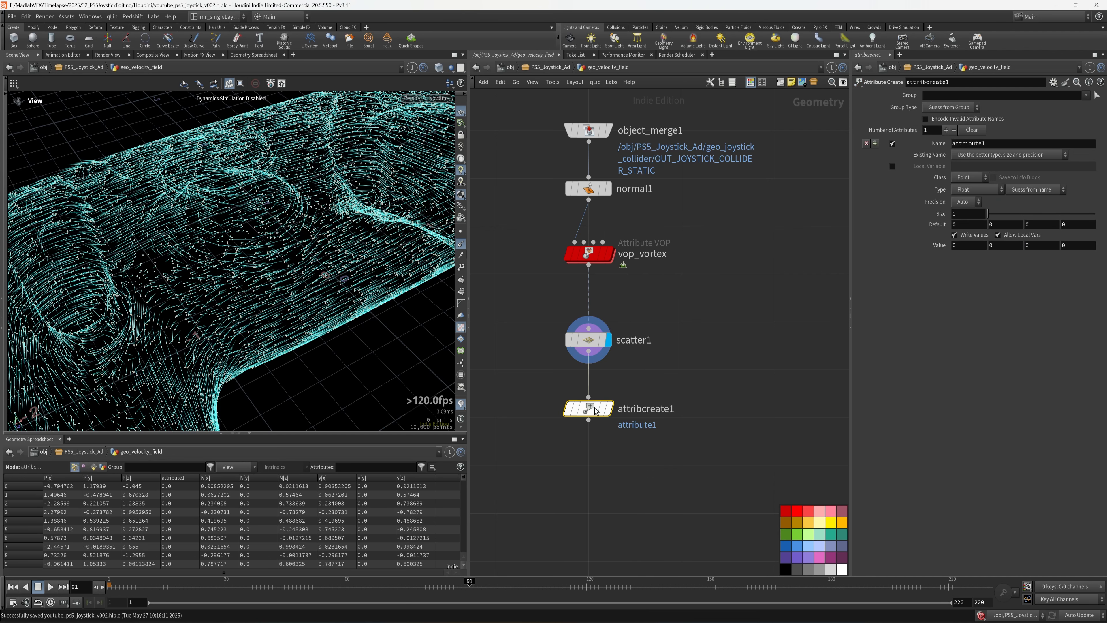
{"action": "left_click_drag", "start_coordinate": [995, 144], "coordinate": [893, 145]}
{"action": "type", "text": "pscla"}
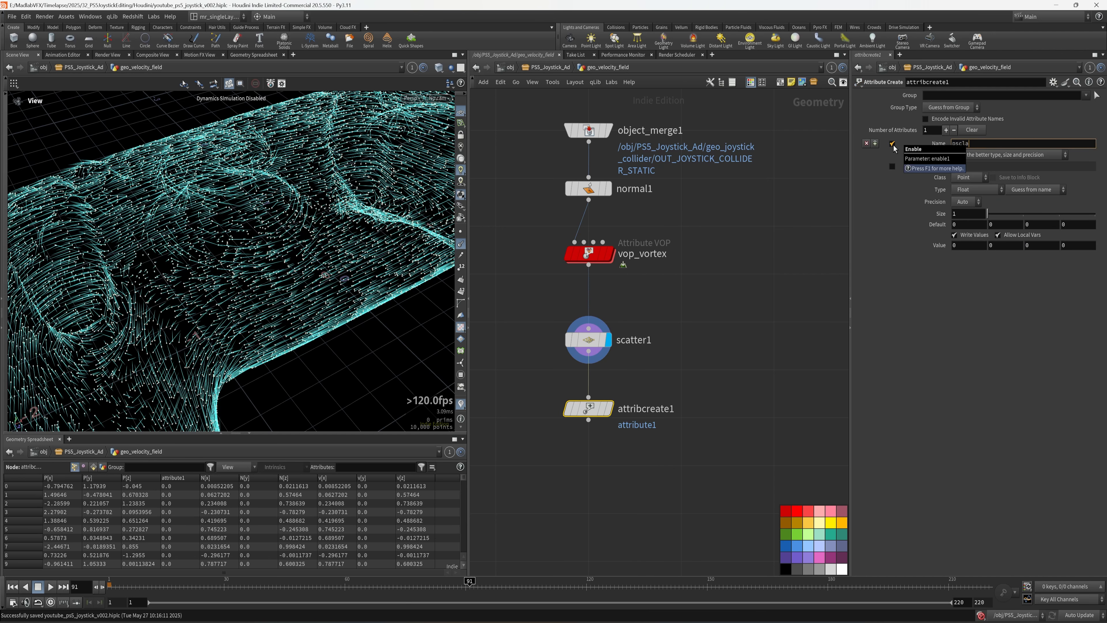
{"action": "key", "text": "BackSpace"}
{"action": "key", "text": "BackSpace"}
{"action": "key", "text": "BackSpace"}
{"action": "key", "text": "Return"}
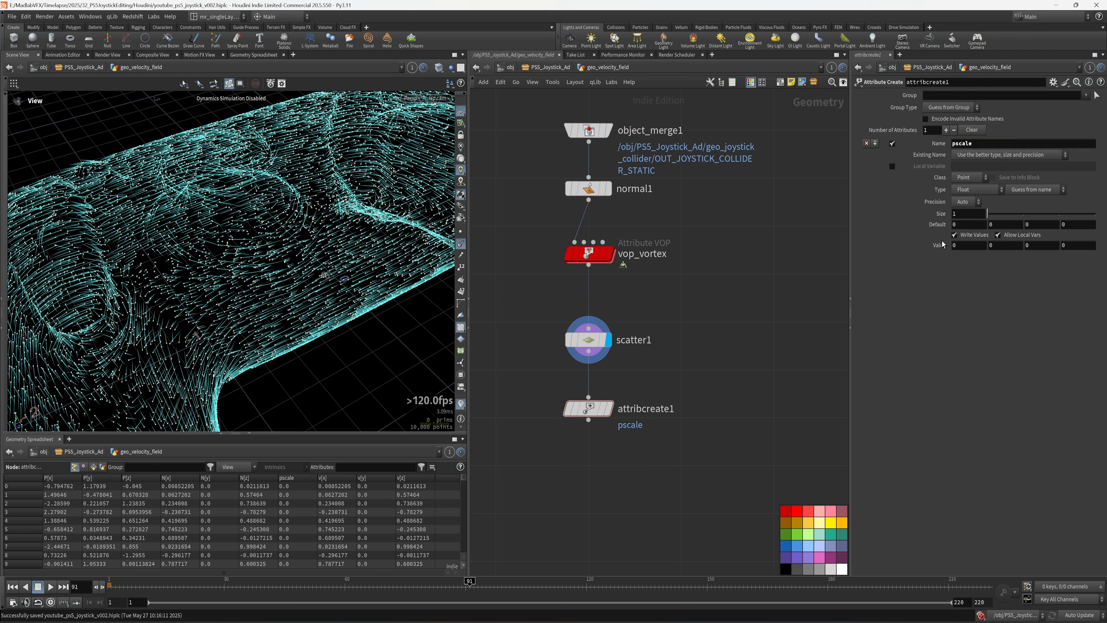
{"action": "left_click", "coordinate": [967, 245]}
{"action": "type", "text": "0.1"}
{"action": "key", "text": "Return"}
- Display attribcreate1 and inspect the joystick points with velocity lines hidden
{"action": "middle_click_drag", "start_coordinate": [656, 406], "coordinate": [673, 343]}
{"action": "middle_click_drag", "start_coordinate": [664, 424], "coordinate": [670, 405]}
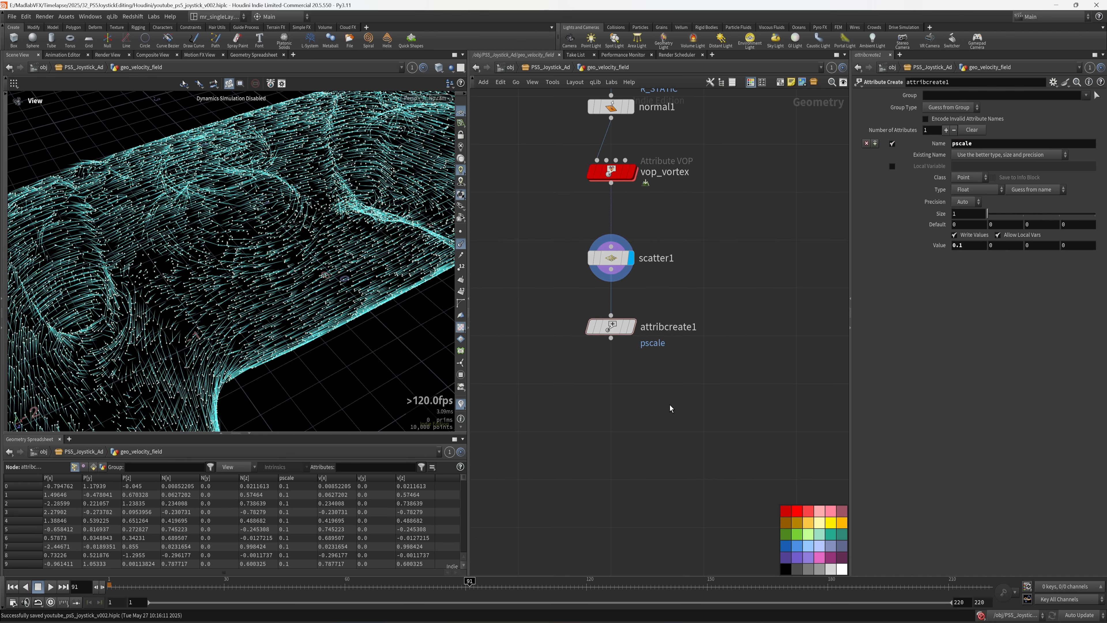
{"action": "left_click_drag", "start_coordinate": [623, 331], "coordinate": [624, 323]}
{"action": "left_click", "coordinate": [638, 294]}
{"action": "right_click_drag", "start_coordinate": [281, 256], "coordinate": [196, 247]}
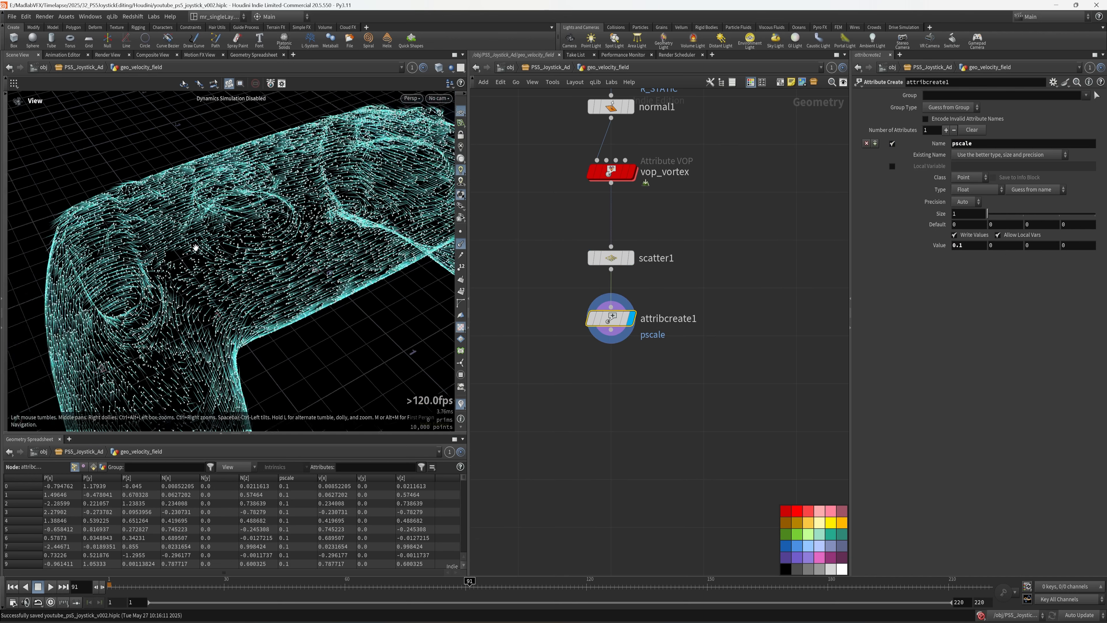
{"action": "left_click_drag", "start_coordinate": [196, 248], "coordinate": [151, 254]}
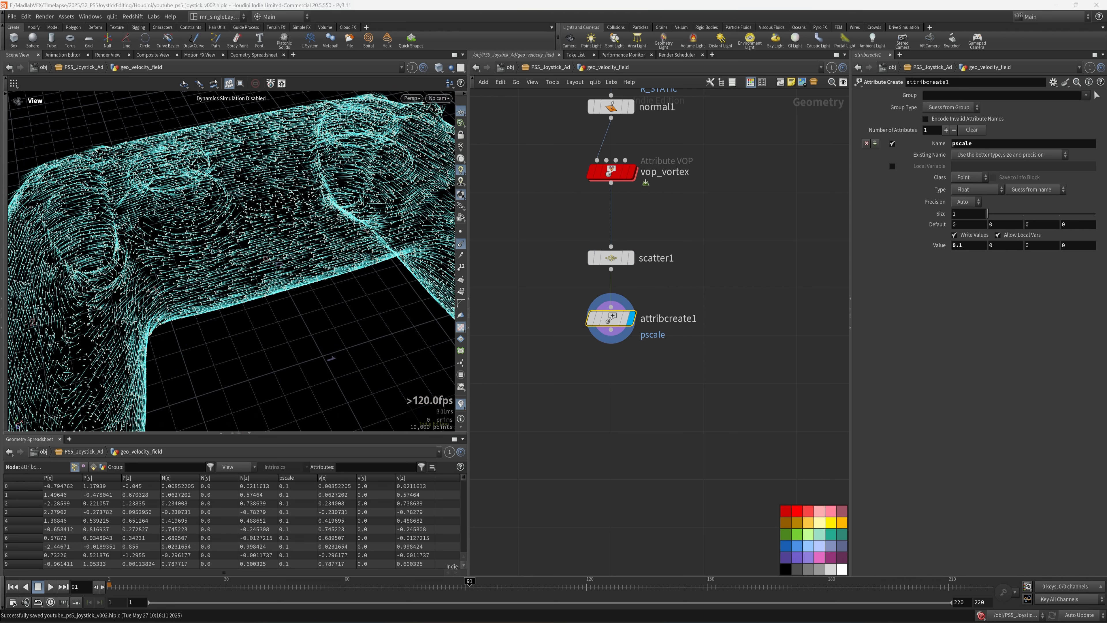
{"action": "scroll", "coordinate": [659, 259], "scroll_direction": "up", "scroll_amount": 2}
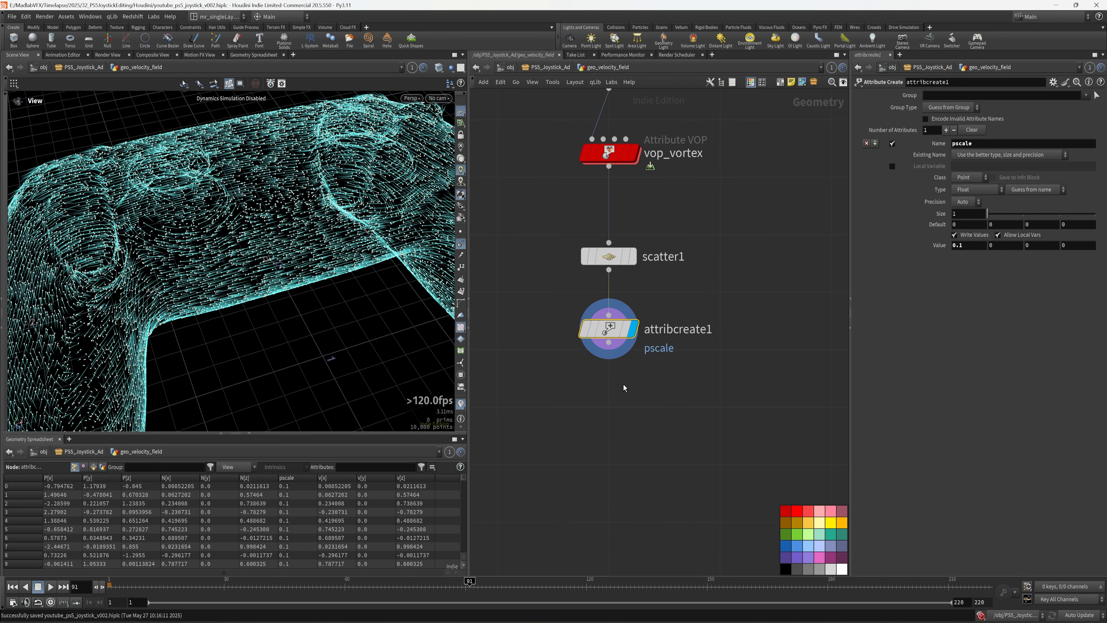
{"action": "left_click_drag", "start_coordinate": [301, 297], "coordinate": [366, 271]}
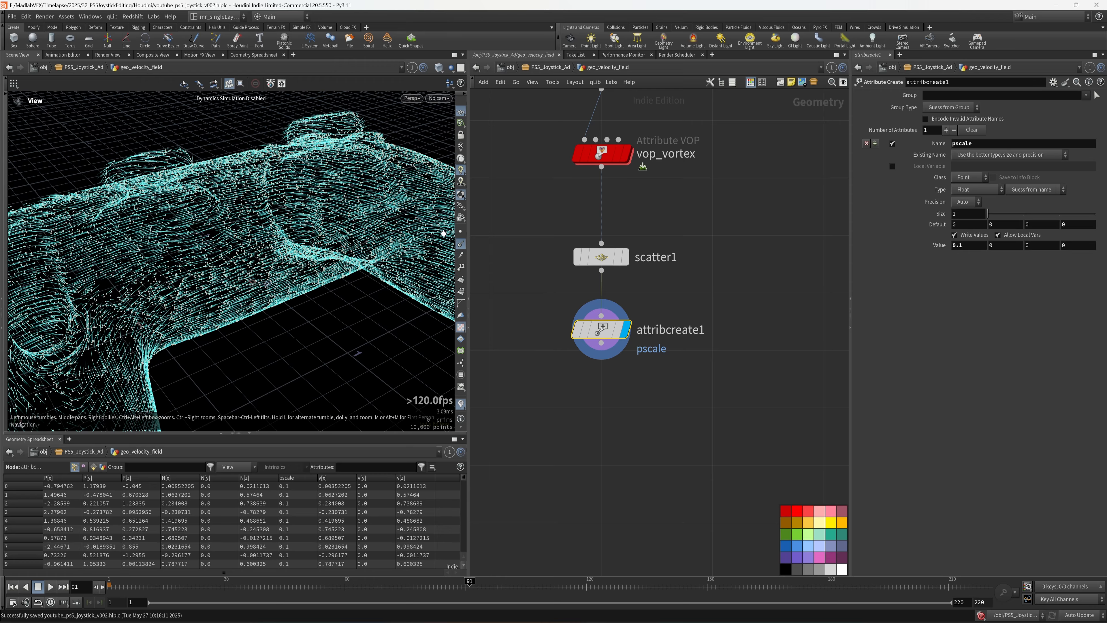
{"action": "left_click", "coordinate": [461, 246]}
- Show attribcreate1's v attribute as viewport lines and orbit around the whole joystick
{"action": "middle_click", "coordinate": [601, 330]}
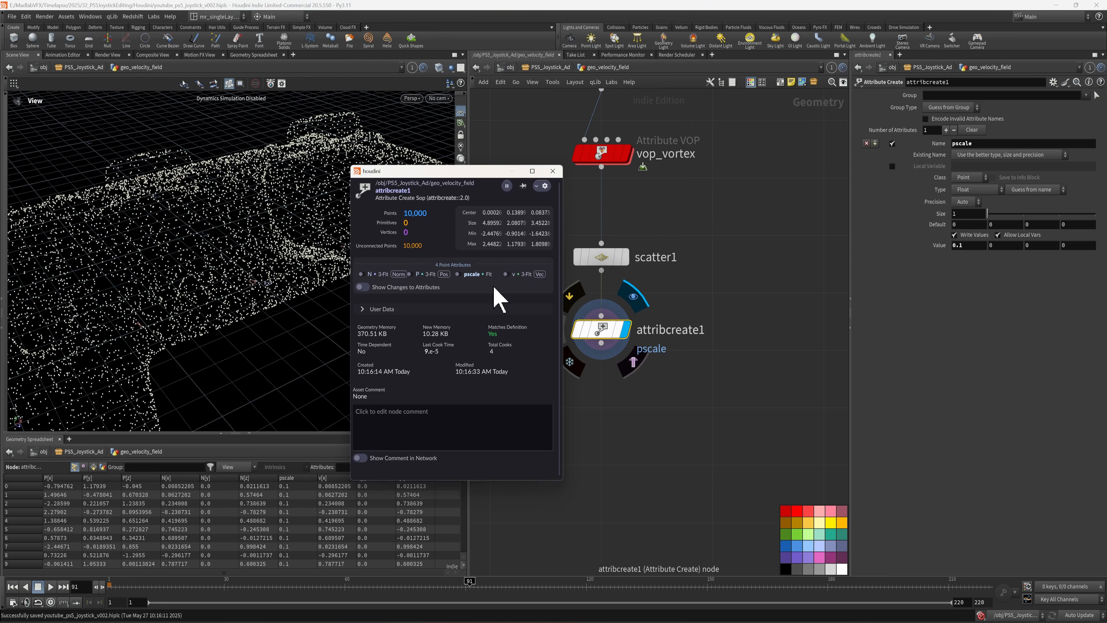
{"action": "left_click", "coordinate": [506, 275]}
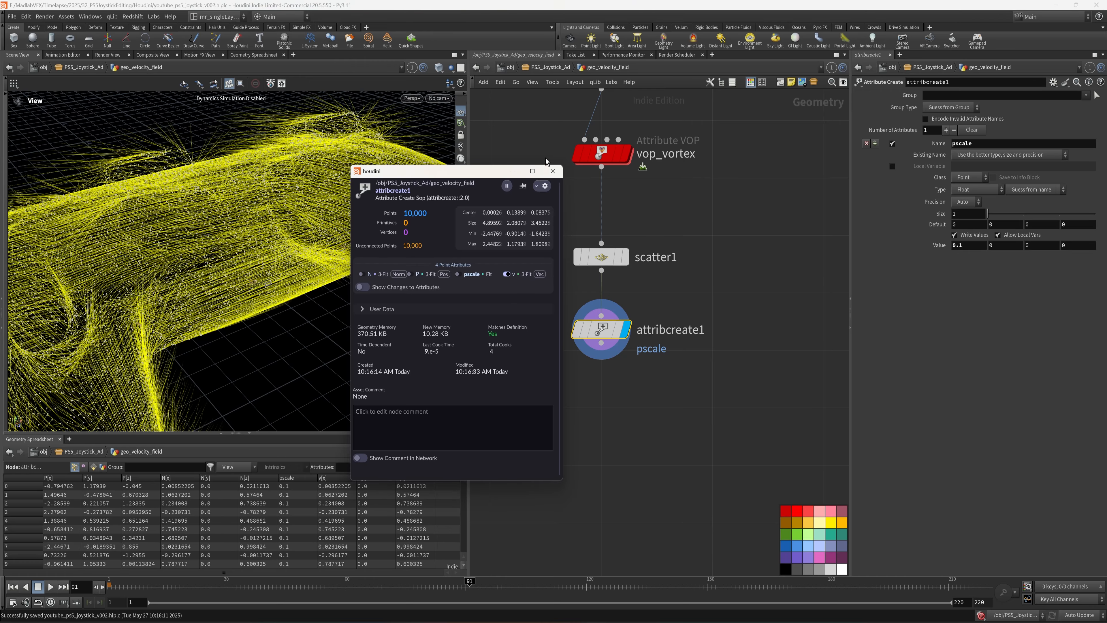
{"action": "left_click", "coordinate": [511, 174]}
{"action": "left_click_drag", "start_coordinate": [244, 262], "coordinate": [181, 254]}
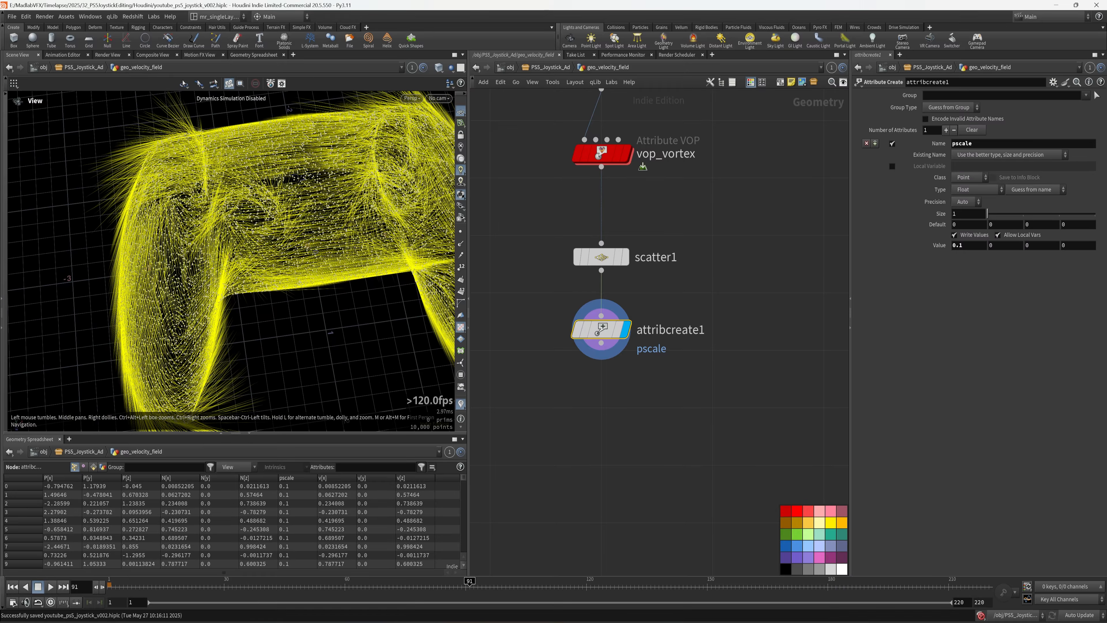
{"action": "middle_click_drag", "start_coordinate": [642, 424], "coordinate": [657, 466]}
{"action": "scroll", "coordinate": [196, 264], "scroll_direction": "down", "scroll_amount": 5}
{"action": "left_click_drag", "start_coordinate": [196, 265], "coordinate": [282, 290]}
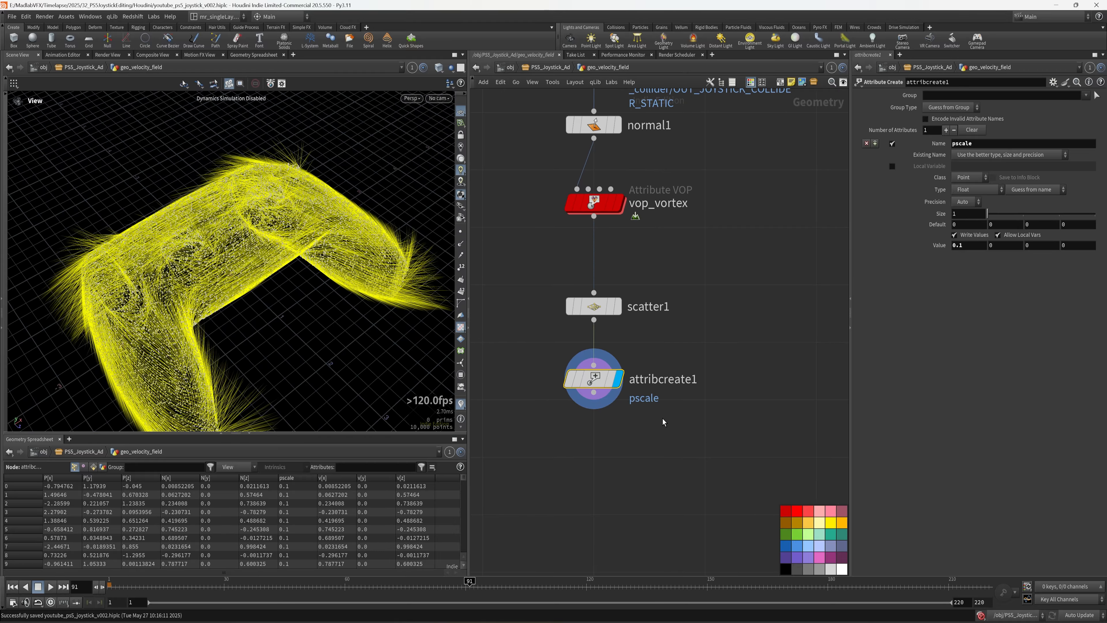
- Paste the animate_joystick transform below attribcreate1 and search for a Clip node
{"action": "key", "text": "u"}
{"action": "double_click", "coordinate": [543, 335]}
{"action": "key", "text": "ctrl+c"}
{"action": "key", "text": "u"}
{"action": "double_click", "coordinate": [725, 334]}
{"action": "key", "text": "ctrl+v"}
{"action": "left_click_drag", "start_coordinate": [470, 581], "coordinate": [276, 581]}
{"action": "key", "text": "Tab"}
{"action": "type", "text": "clip"}
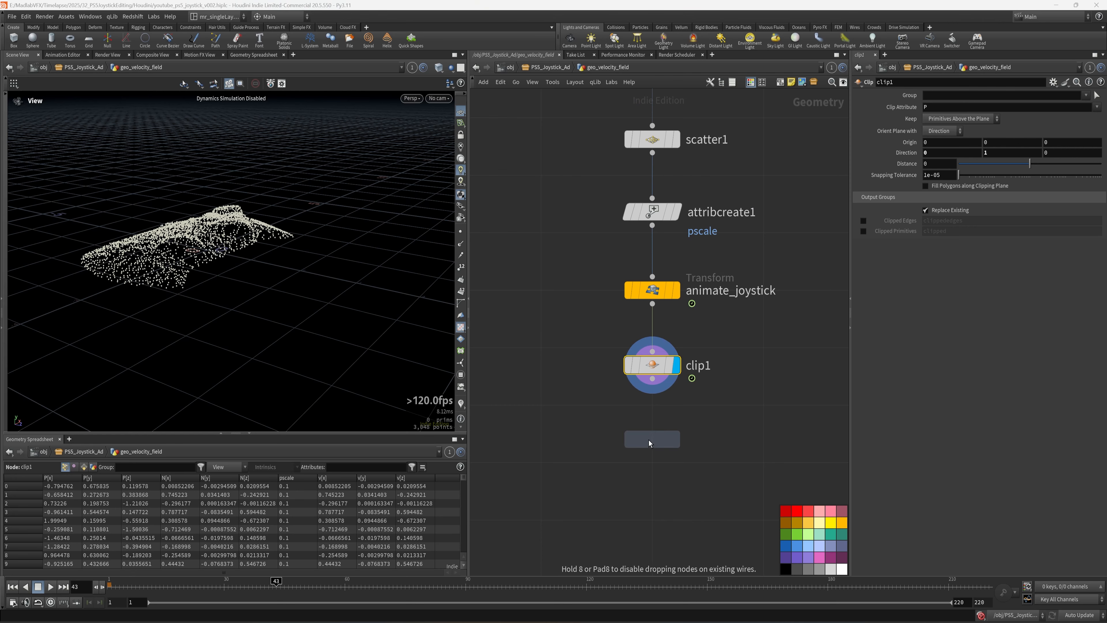
- Add a Volume Rasterize Attributes node fed by clip1 and display it
{"action": "left_click", "coordinate": [649, 440]}
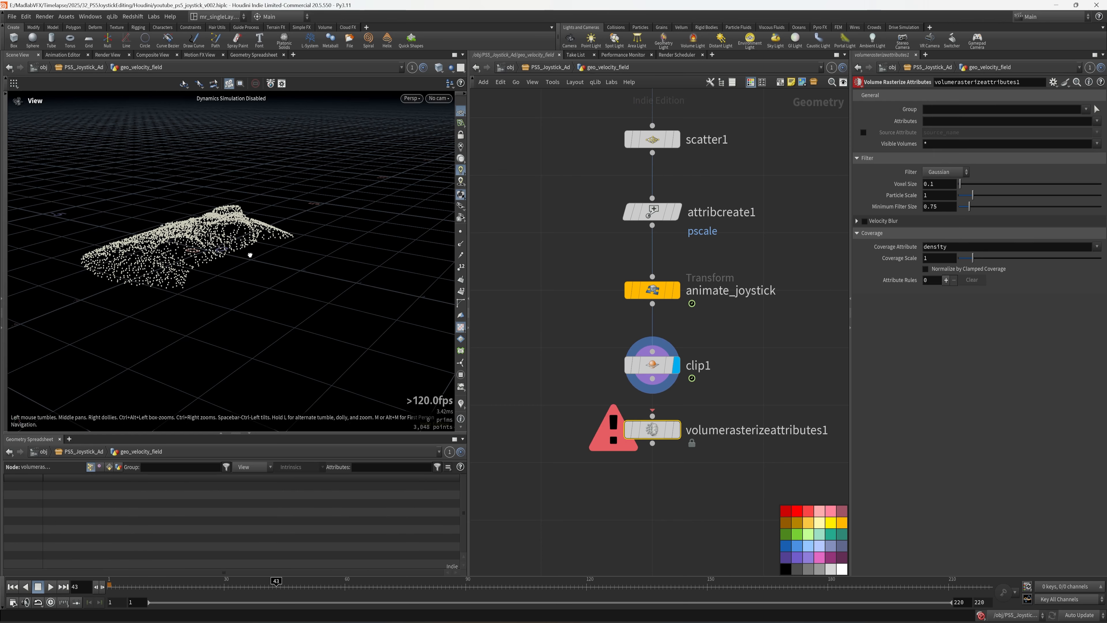
{"action": "left_click_drag", "start_coordinate": [251, 254], "coordinate": [237, 280]}
{"action": "left_click_drag", "start_coordinate": [238, 322], "coordinate": [235, 277]}
{"action": "right_click_drag", "start_coordinate": [235, 277], "coordinate": [305, 332]}
{"action": "left_click_drag", "start_coordinate": [652, 430], "coordinate": [652, 442]}
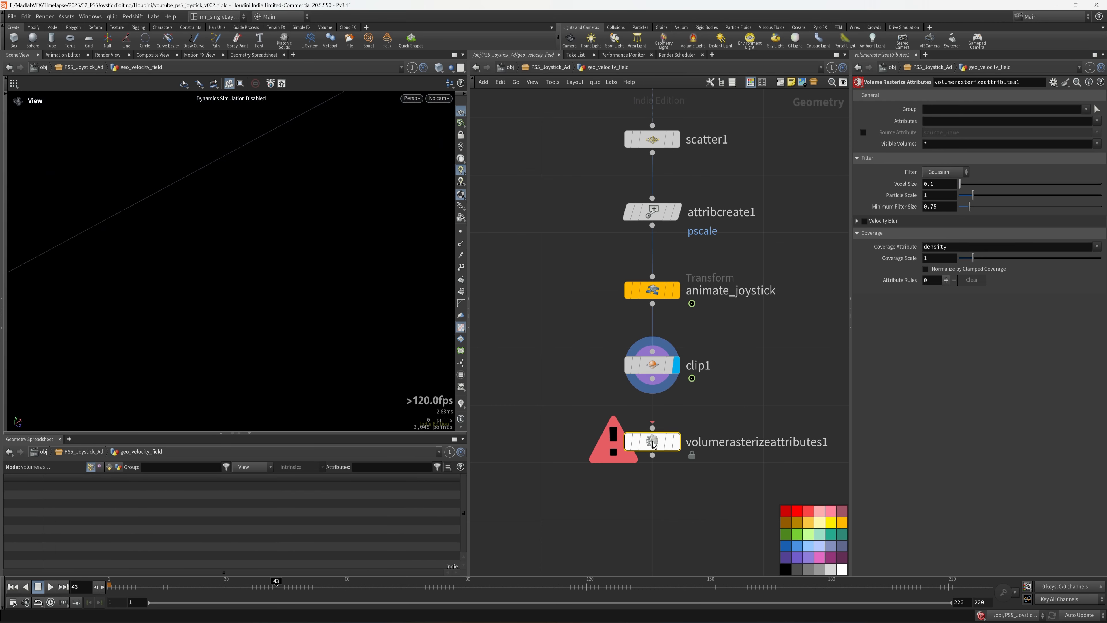
{"action": "left_click_drag", "start_coordinate": [653, 379], "coordinate": [652, 427]}
{"action": "left_click", "coordinate": [676, 442]}
{"action": "key", "text": "space+g"}
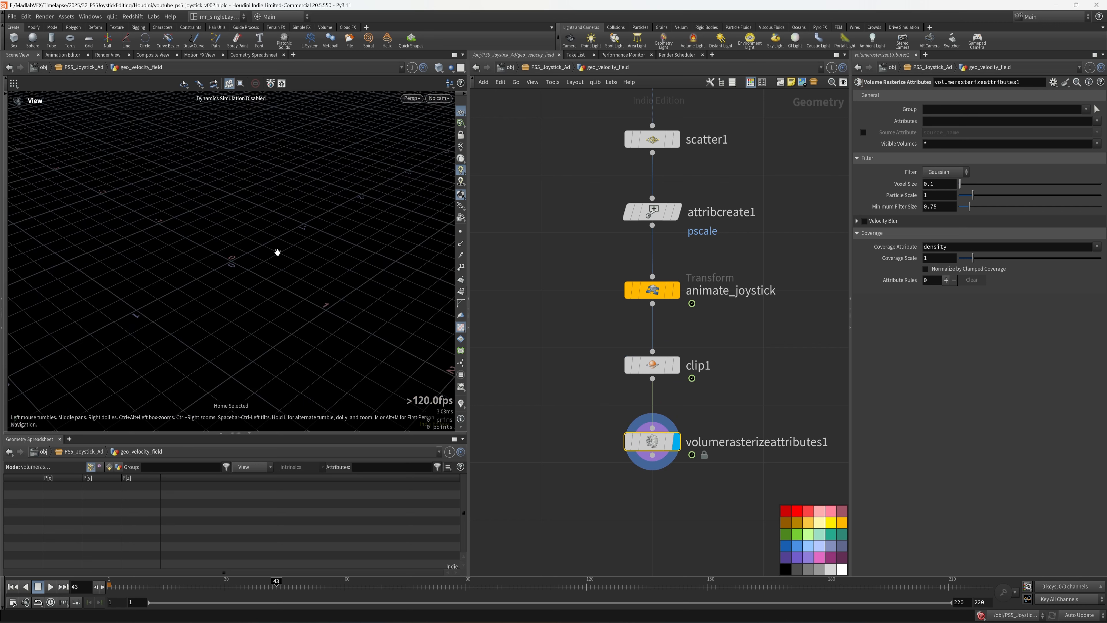
- Rasterize the v attribute and check the volume across frames up to 67
{"action": "left_click", "coordinate": [944, 121]}
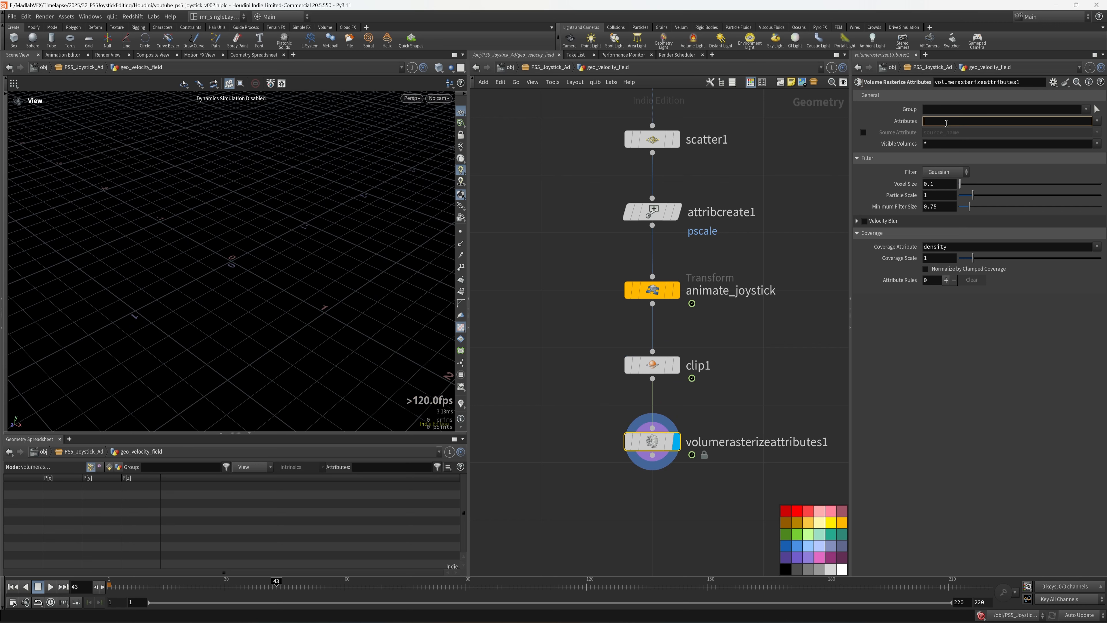
{"action": "type", "text": "v"}
{"action": "key", "text": "Return"}
{"action": "right_click_drag", "start_coordinate": [265, 243], "coordinate": [203, 234]}
{"action": "left_click_drag", "start_coordinate": [202, 235], "coordinate": [255, 229]}
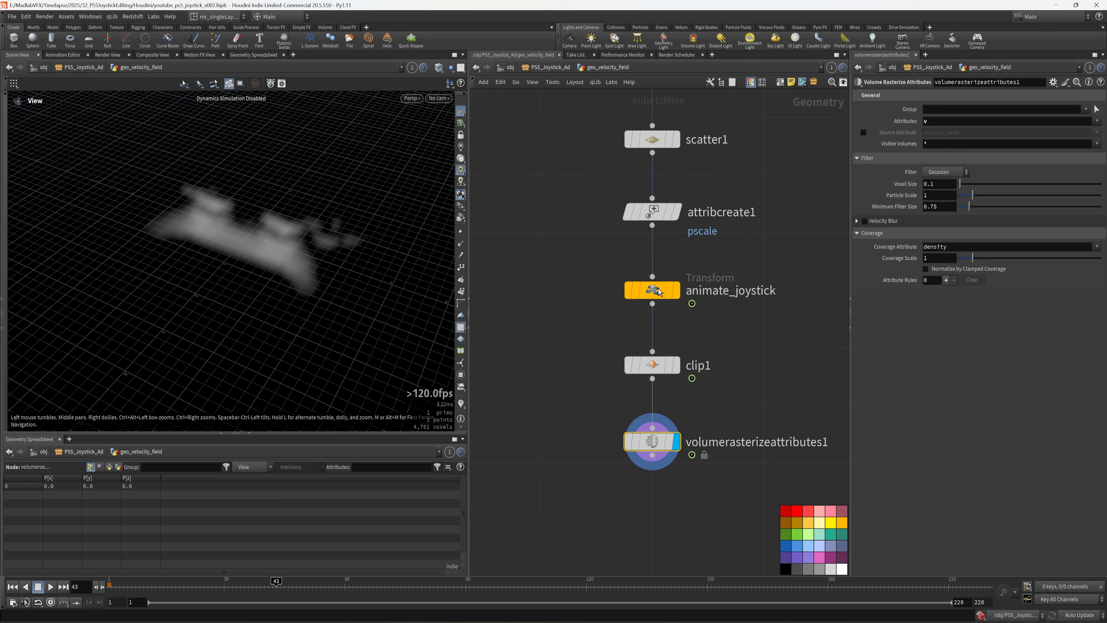
{"action": "left_click_drag", "start_coordinate": [354, 284], "coordinate": [304, 294]}
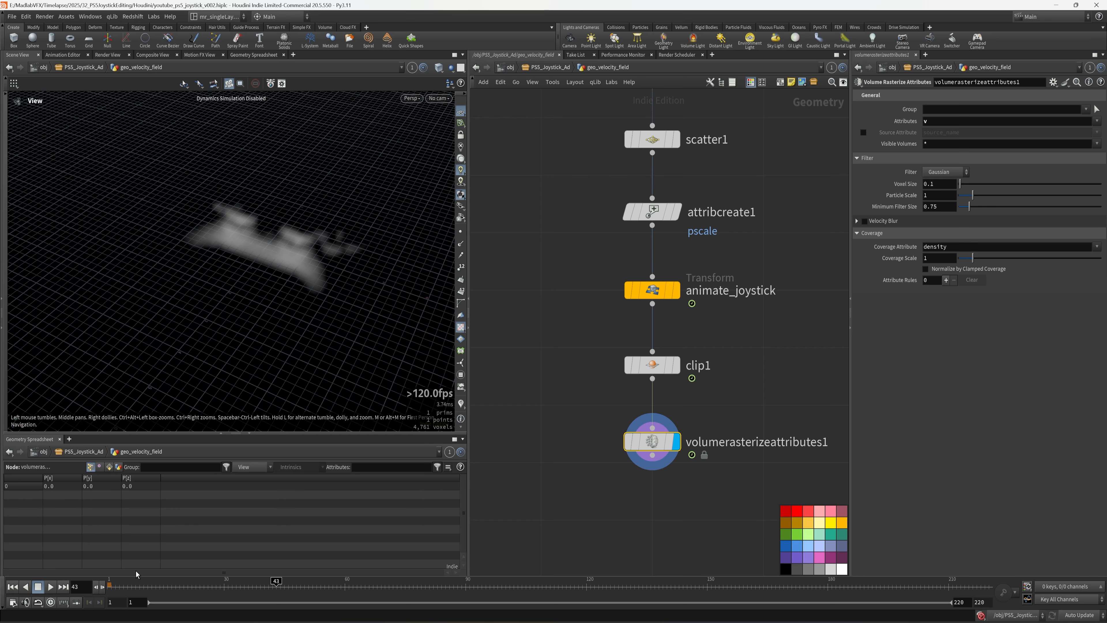
{"action": "left_click_drag", "start_coordinate": [205, 589], "coordinate": [372, 596]}
{"action": "left_click_drag", "start_coordinate": [305, 301], "coordinate": [333, 255]}
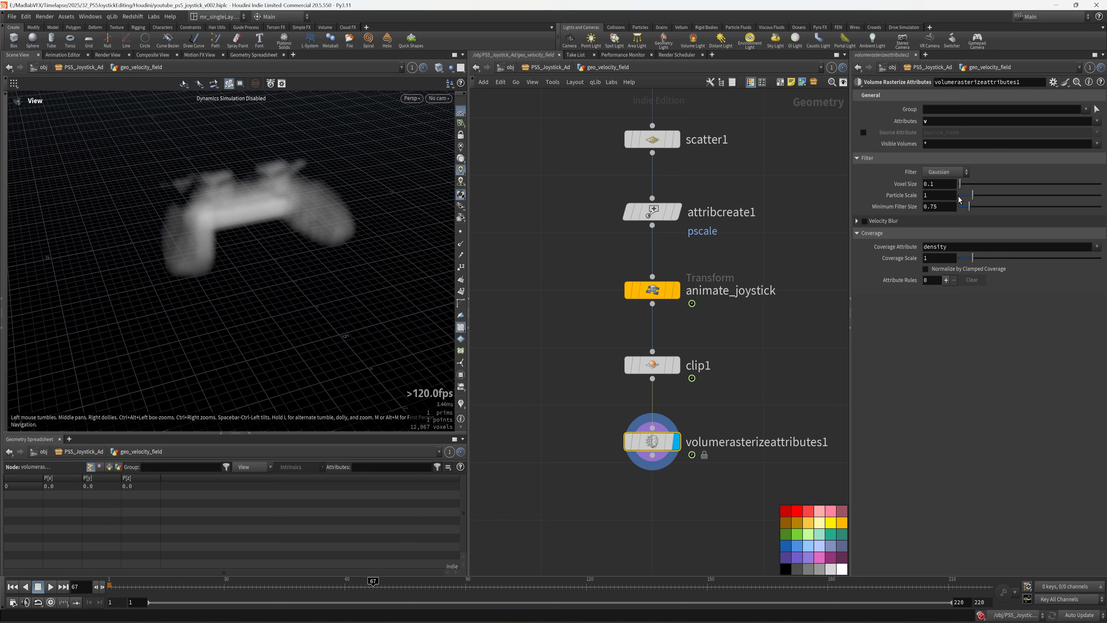
- Set the voxel size to 0.05 and scrub the animation to check the finer volume
{"action": "left_click", "coordinate": [945, 185]}
{"action": "key", "text": "BackSpace"}
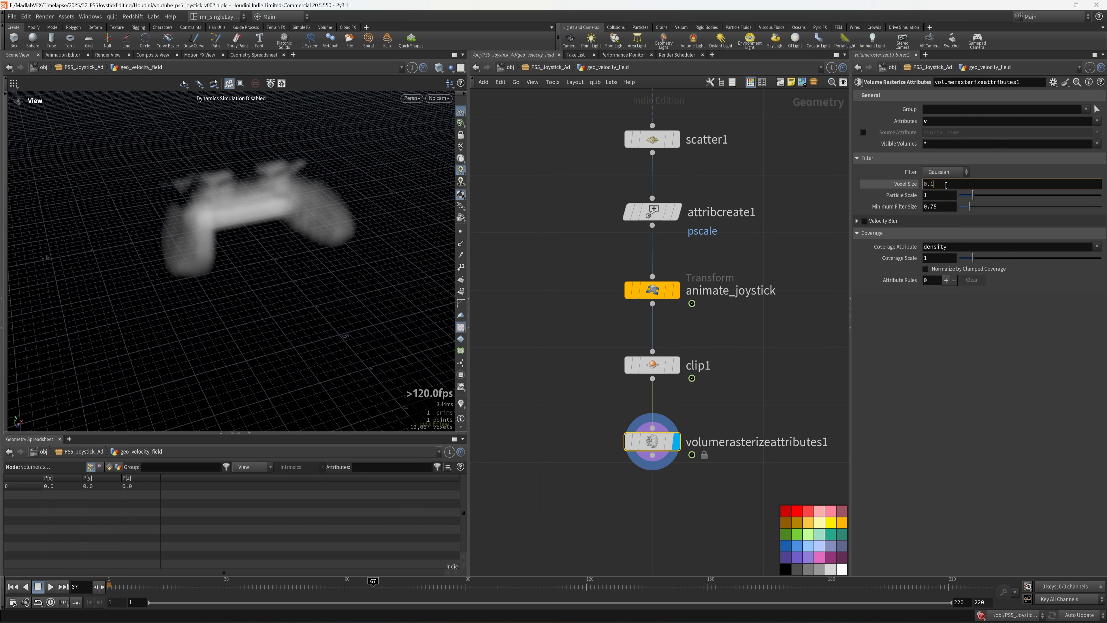
{"action": "type", "text": "05"}
{"action": "key", "text": "Return"}
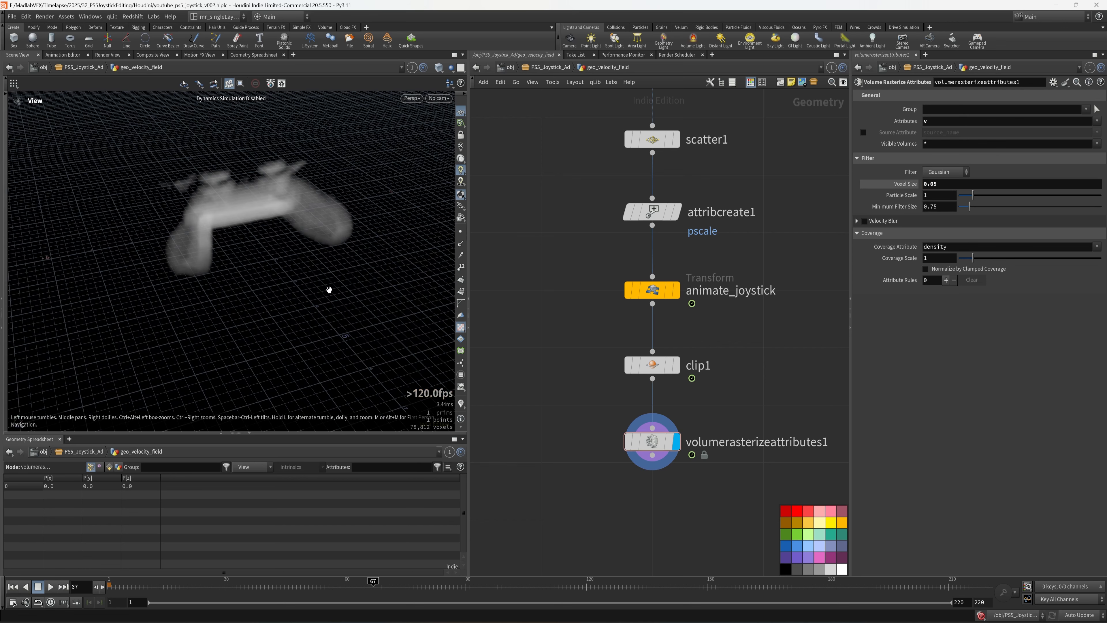
{"action": "left_click_drag", "start_coordinate": [329, 290], "coordinate": [360, 271]}
{"action": "left_click_drag", "start_coordinate": [168, 591], "coordinate": [409, 590]}
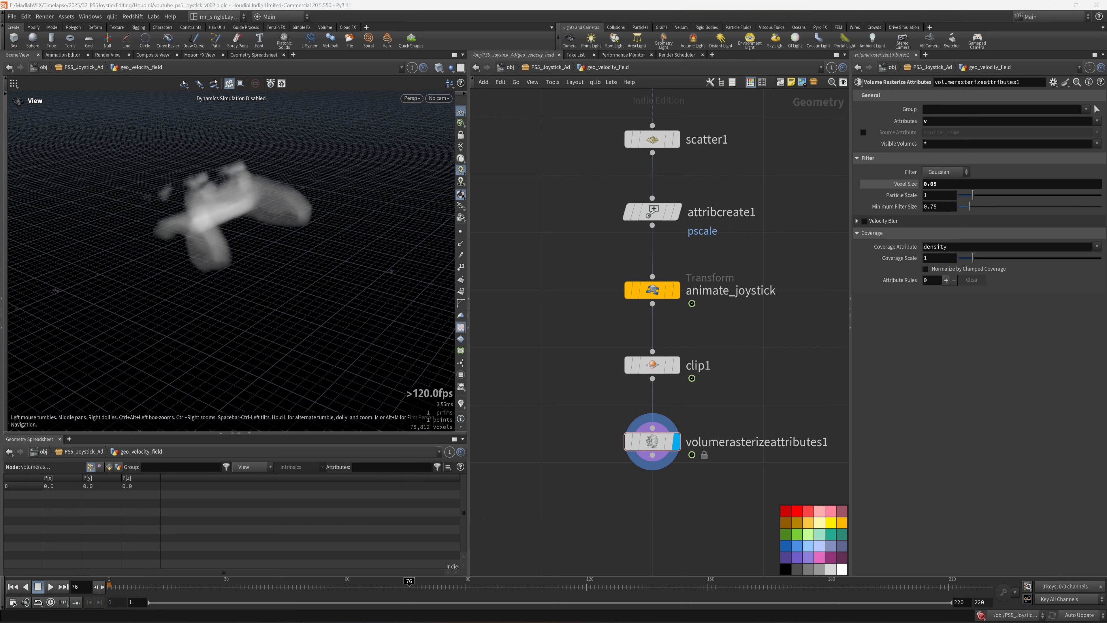
{"action": "middle_click_drag", "start_coordinate": [551, 491], "coordinate": [534, 365]}
{"action": "key", "text": "Tab"}
- Place a Null below the rasterize node and name it OUT_VORTEX_FIELD
{"action": "type", "text": "null"}
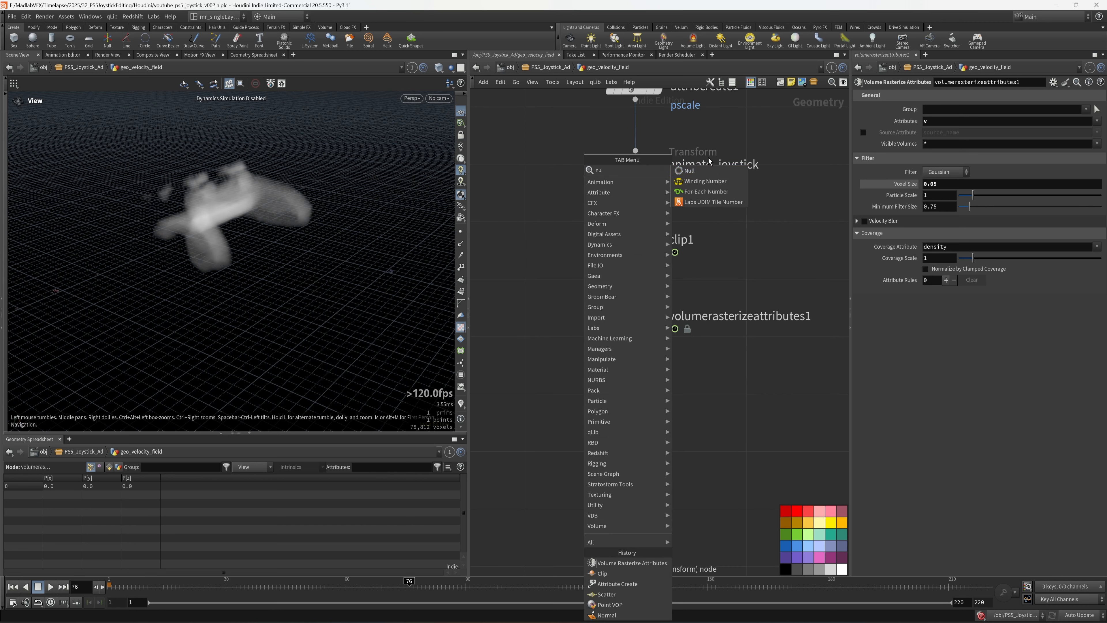
{"action": "key", "text": "Return"}
{"action": "left_click", "coordinate": [636, 436]}
{"action": "key", "text": "F2"}
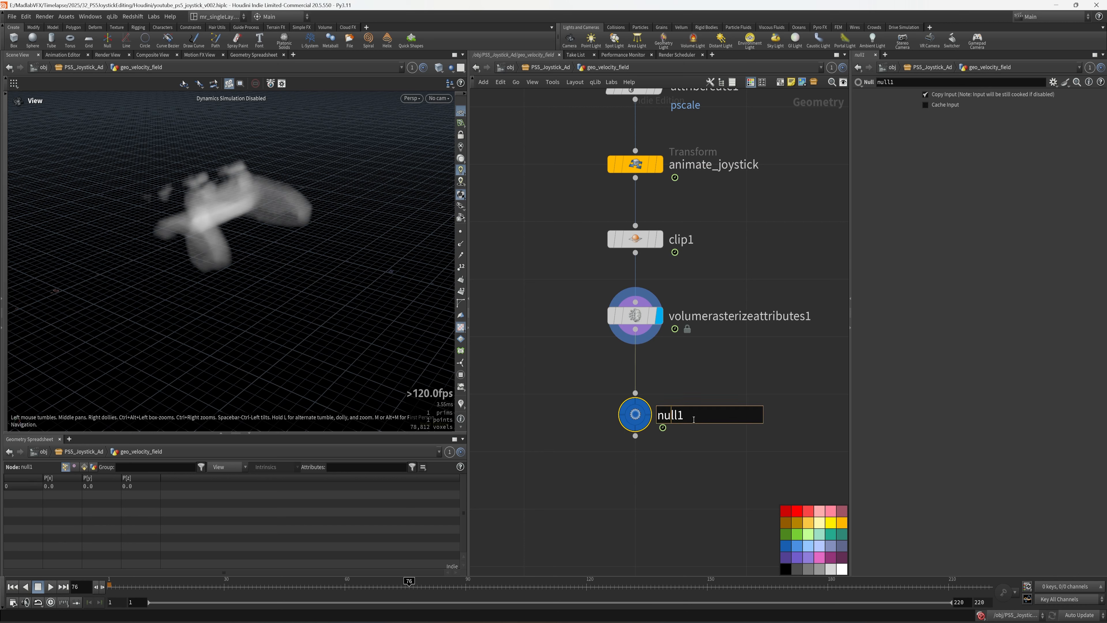
{"action": "type", "text": "OUT_VORTEX_FIELD"}
{"action": "key", "text": "Return"}
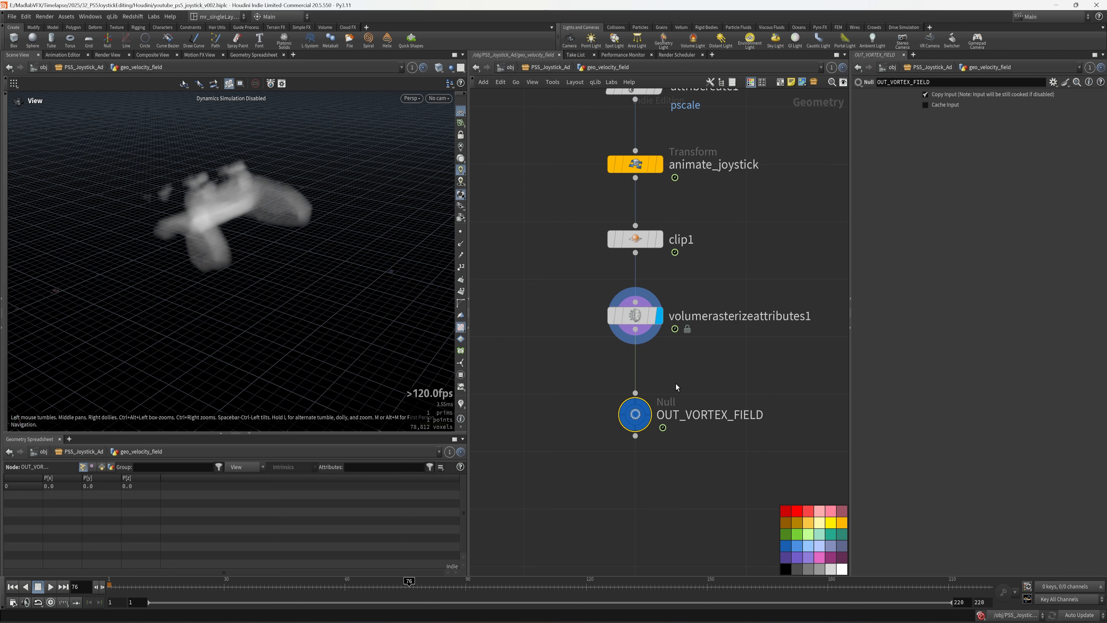
- Save the scene, lay out the nodes, and inspect the controller volume up close
{"action": "key", "text": "h"}
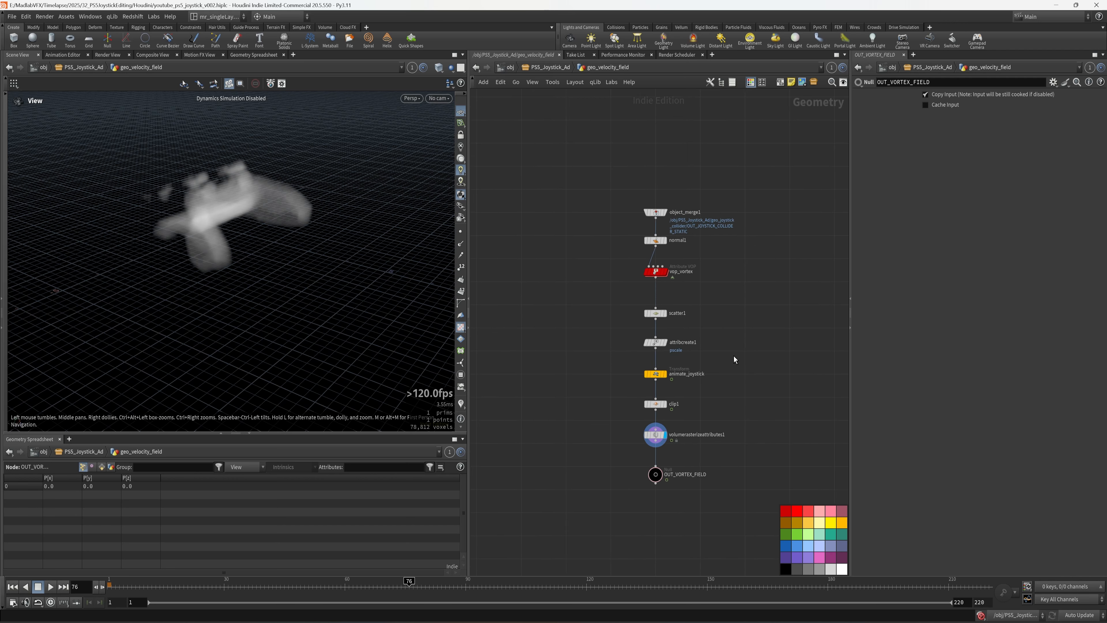
{"action": "key", "text": "ctrl+s"}
{"action": "key", "text": "l"}
{"action": "left_click_drag", "start_coordinate": [250, 239], "coordinate": [220, 270]}
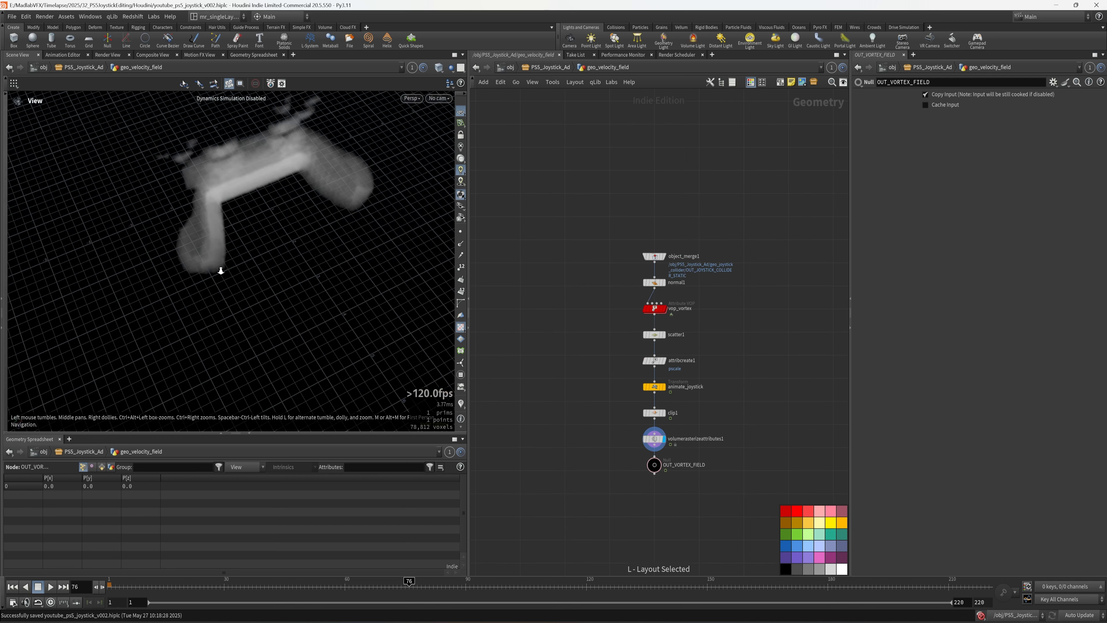
{"action": "right_click_drag", "start_coordinate": [221, 271], "coordinate": [175, 281]}
{"action": "left_click_drag", "start_coordinate": [175, 281], "coordinate": [173, 279]}
{"action": "right_click_drag", "start_coordinate": [252, 211], "coordinate": [405, 281]}
{"action": "middle_click_drag", "start_coordinate": [405, 280], "coordinate": [428, 318]}
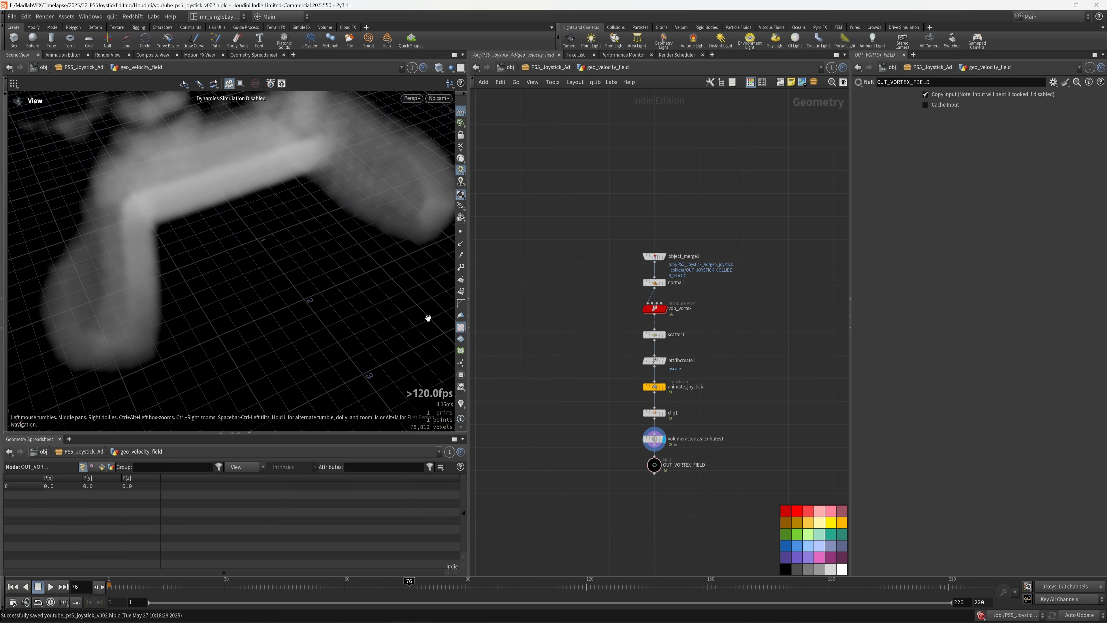
{"action": "left_click_drag", "start_coordinate": [218, 249], "coordinate": [187, 226]}
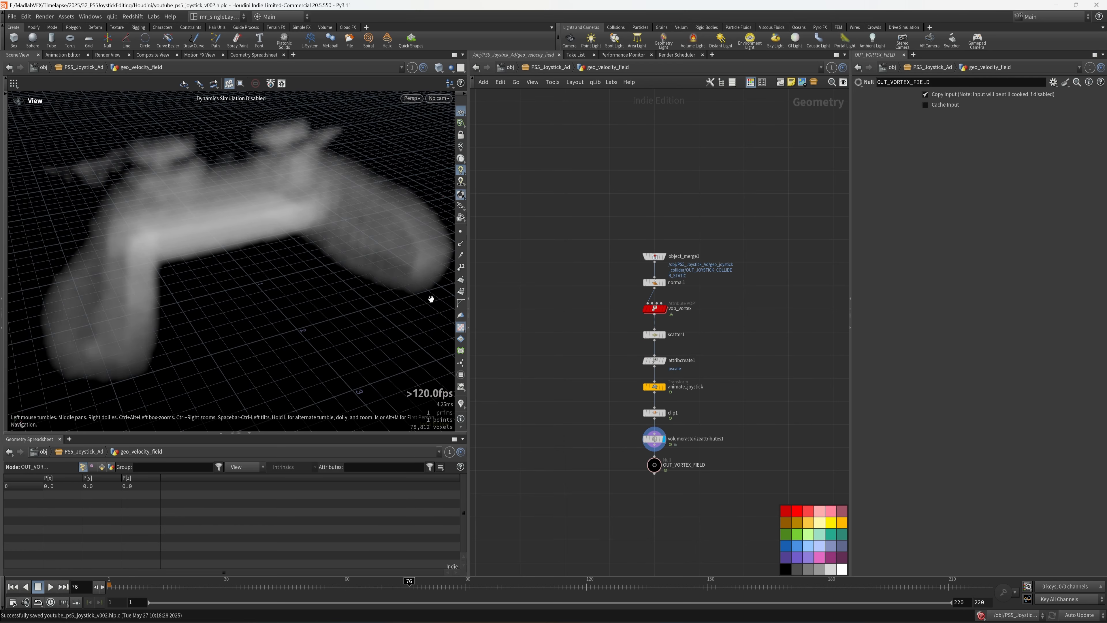
- Select the four middle chain nodes and display attribcreate1's points
{"action": "middle_click_drag", "start_coordinate": [726, 368], "coordinate": [723, 309]}
{"action": "scroll", "coordinate": [671, 407], "scroll_direction": "up", "scroll_amount": 3}
{"action": "left_click_drag", "start_coordinate": [745, 434], "coordinate": [626, 356]}
{"action": "scroll", "coordinate": [680, 254], "scroll_direction": "up", "scroll_amount": 3}
{"action": "left_click", "coordinate": [646, 211]}
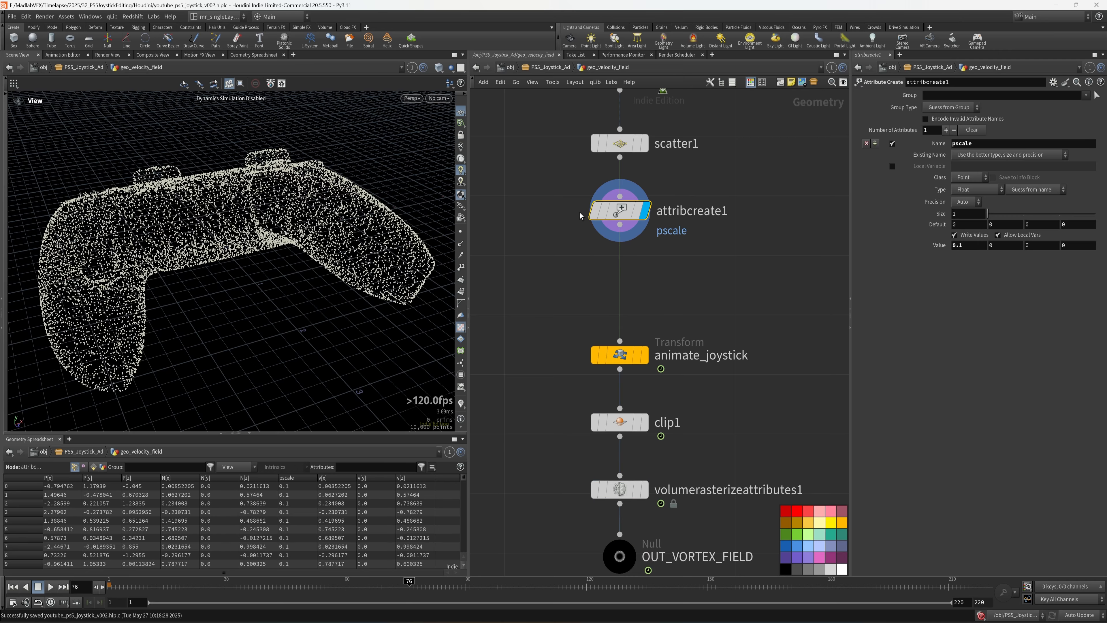
- Display animate_joystick, then clip1, and view the controller points with velocity trails
{"action": "left_click_drag", "start_coordinate": [81, 330], "coordinate": [89, 371]}
{"action": "left_click", "coordinate": [645, 355]}
{"action": "left_click", "coordinate": [620, 356]}
{"action": "left_click", "coordinate": [644, 422]}
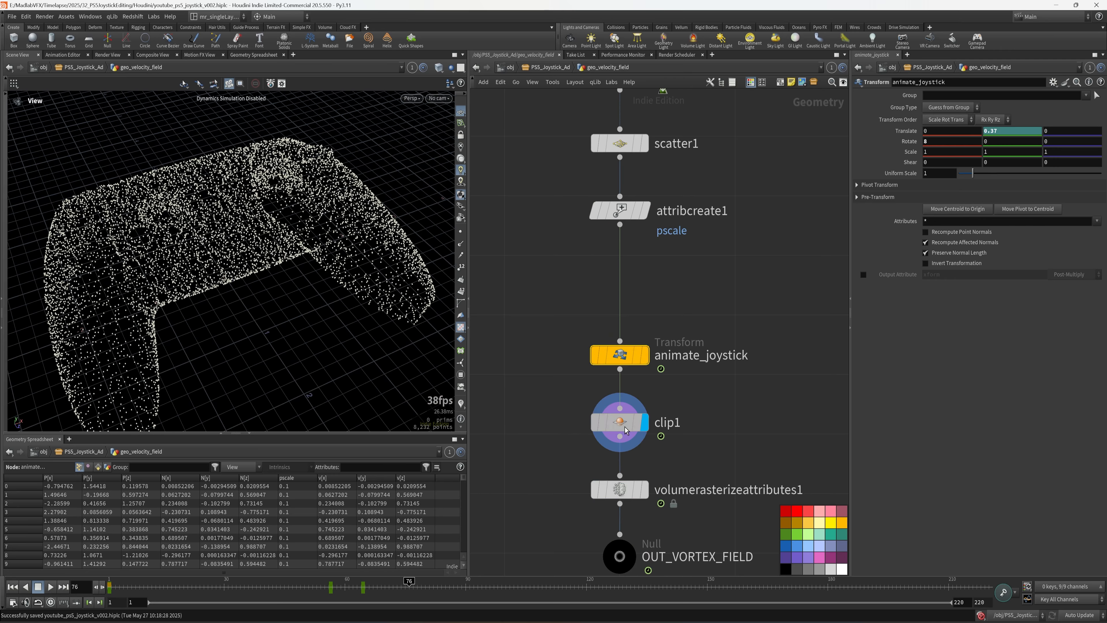
{"action": "left_click", "coordinate": [626, 430]}
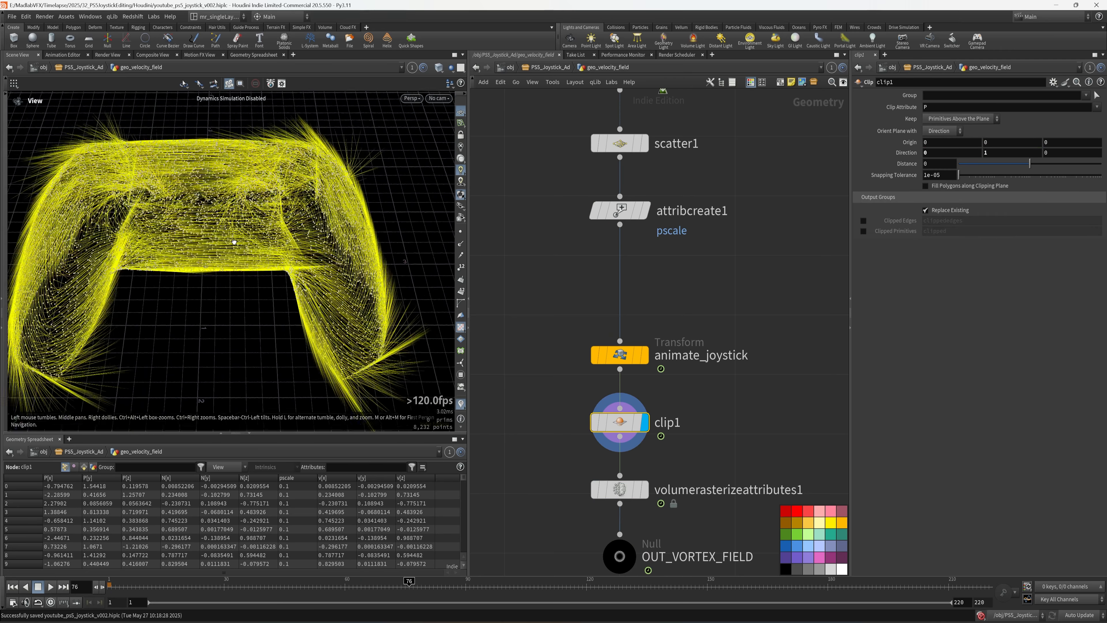
{"action": "left_click_drag", "start_coordinate": [234, 242], "coordinate": [216, 272]}
{"action": "scroll", "coordinate": [170, 208], "scroll_direction": "up", "scroll_amount": 3}
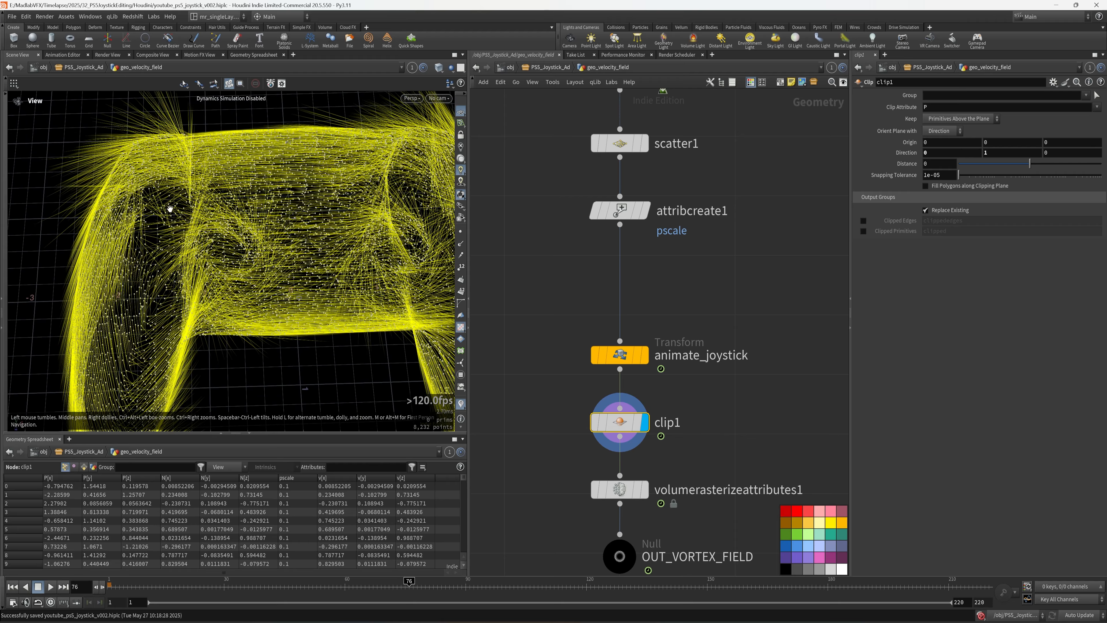
{"action": "scroll", "coordinate": [150, 211], "scroll_direction": "down", "scroll_amount": 5}
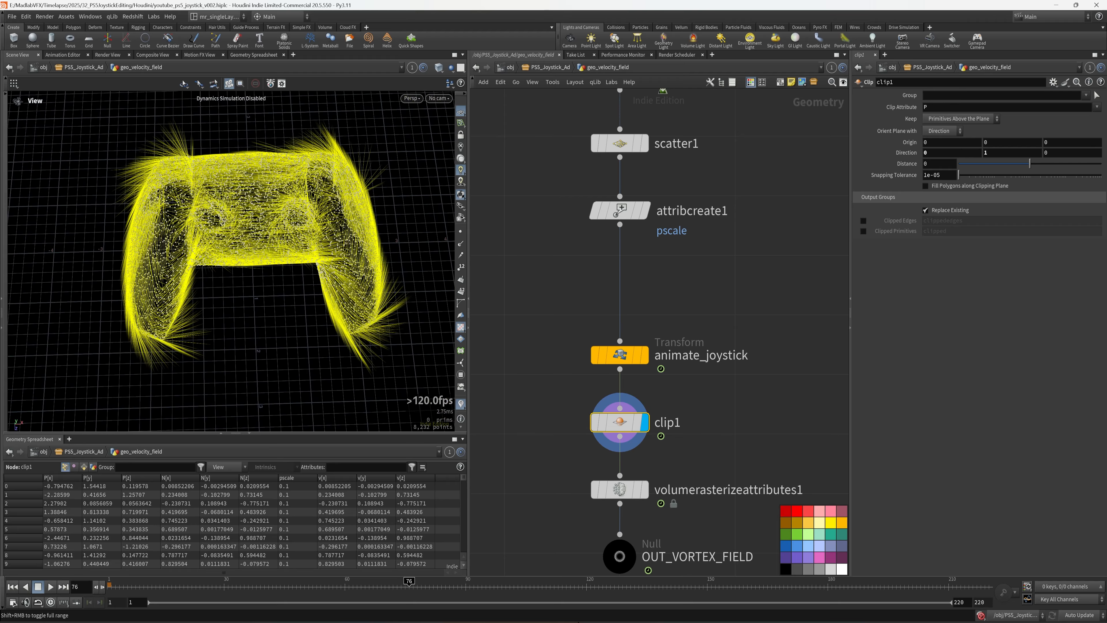
- Review the rendered controller video at frame 74, then minimise the player
{"action": "left_click", "coordinate": [562, 622]}
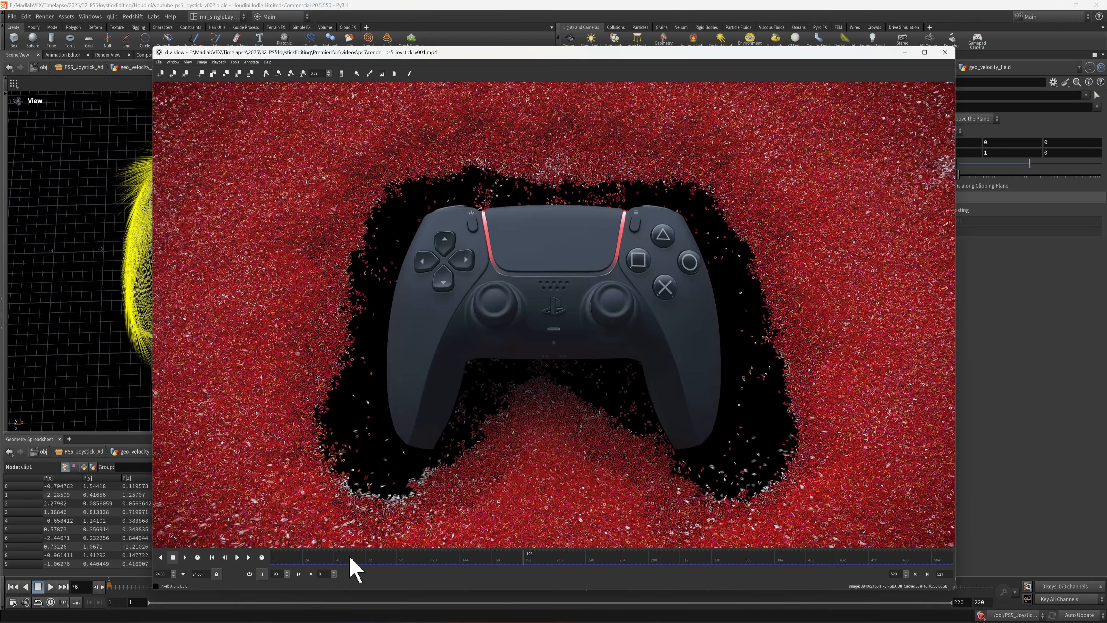
{"action": "left_click_drag", "start_coordinate": [414, 57], "coordinate": [436, 91]}
{"action": "left_click_drag", "start_coordinate": [436, 91], "coordinate": [440, 95]}
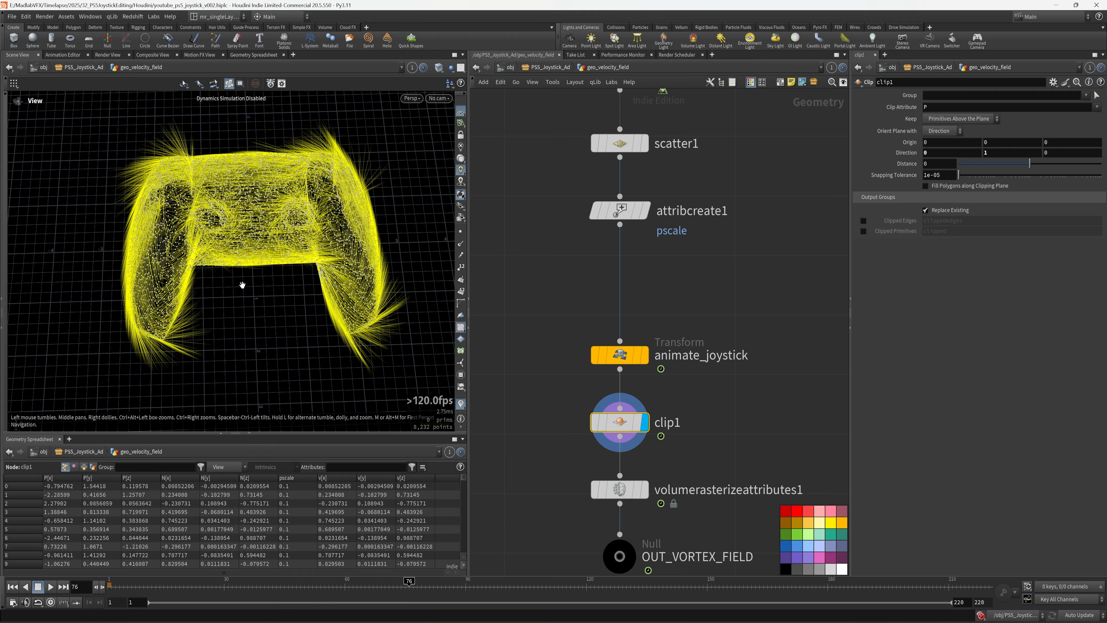
{"action": "left_click_drag", "start_coordinate": [242, 284], "coordinate": [187, 286]}
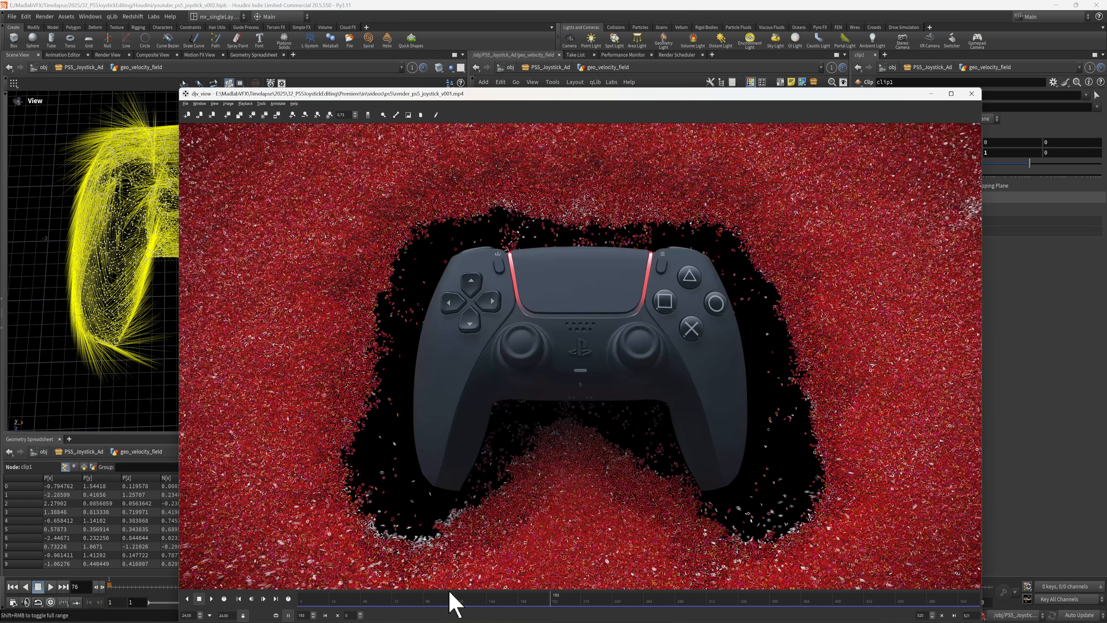
{"action": "mouse_move", "coordinate": [367, 612]}
{"action": "left_mouse_down"}
{"action": "mouse_move", "coordinate": [398, 612]}
{"action": "mouse_move", "coordinate": [368, 604]}
{"action": "left_mouse_up"}
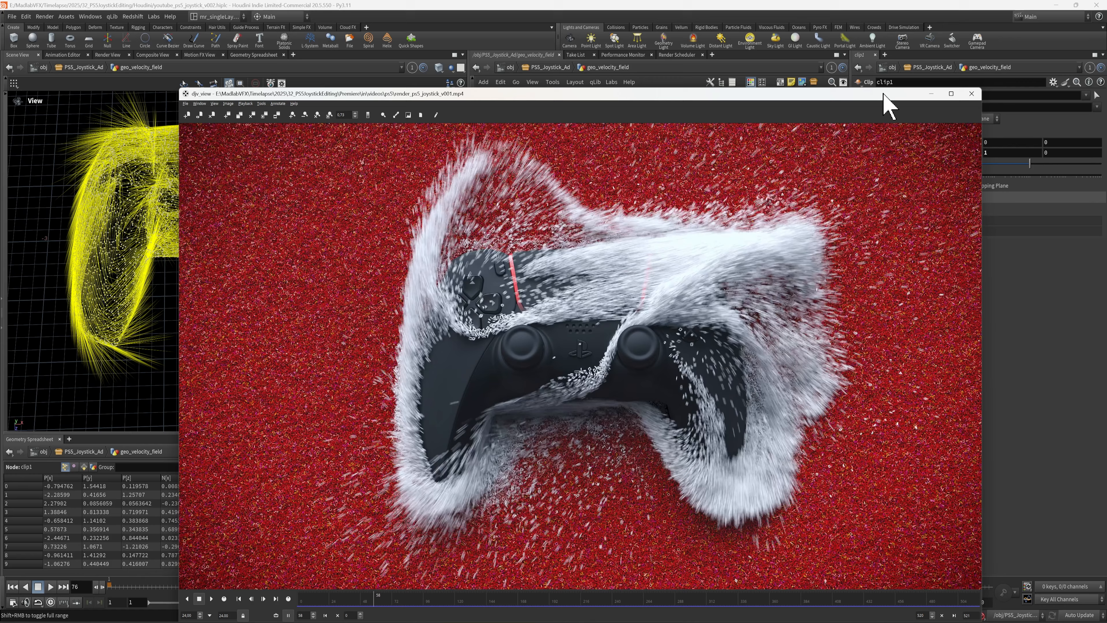
{"action": "left_click", "coordinate": [931, 93]}
{"action": "middle_click_drag", "start_coordinate": [691, 326], "coordinate": [661, 390]}
- Drop a Point Wrangle onto the wire under attribcreate1 and rename it vex_invert_vel
{"action": "key", "text": "Tab"}
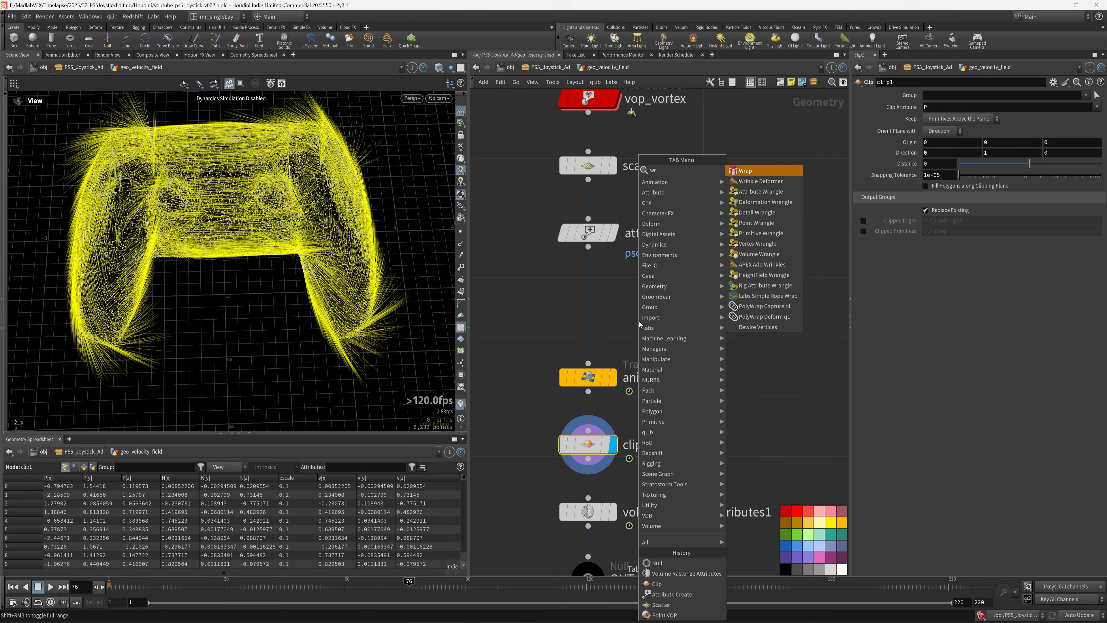
{"action": "left_click", "coordinate": [752, 223]}
{"action": "left_click", "coordinate": [598, 309]}
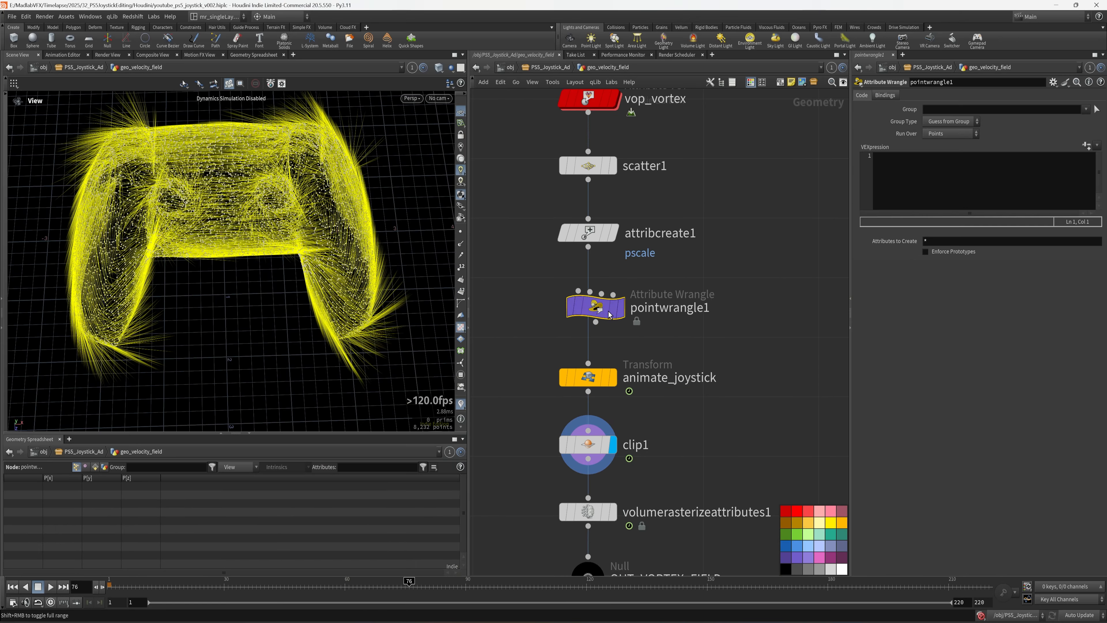
{"action": "left_click_drag", "start_coordinate": [597, 309], "coordinate": [588, 307]}
{"action": "double_click", "coordinate": [658, 310]}
{"action": "key", "text": "ctrl+a"}
{"action": "type", "text": "ve"}
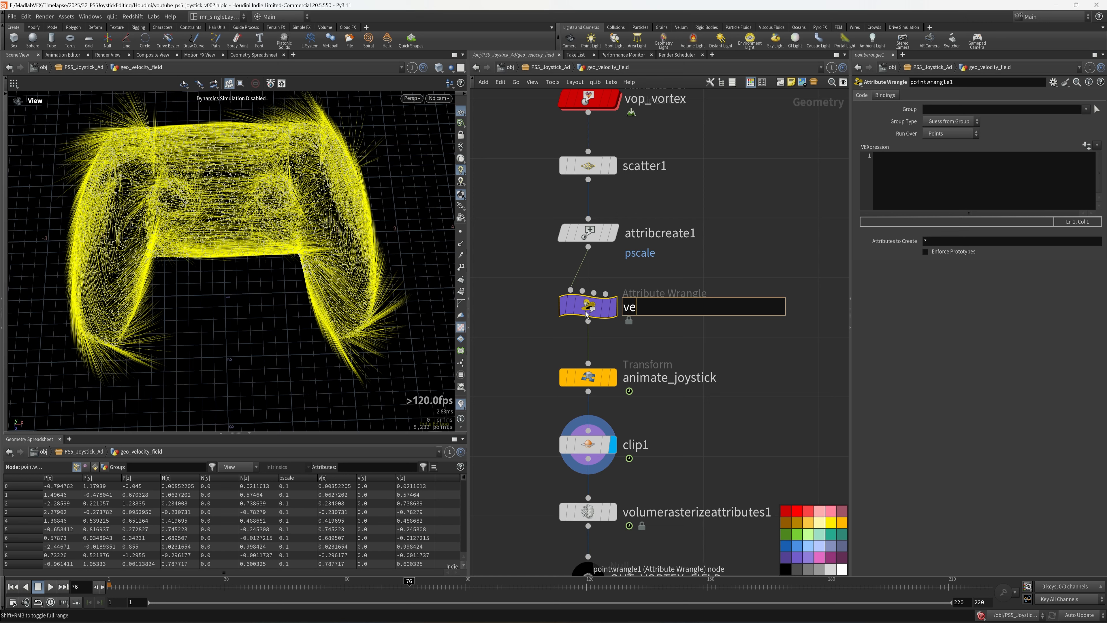
{"action": "type", "text": "x_invert_vel"}
{"action": "key", "text": "Return"}
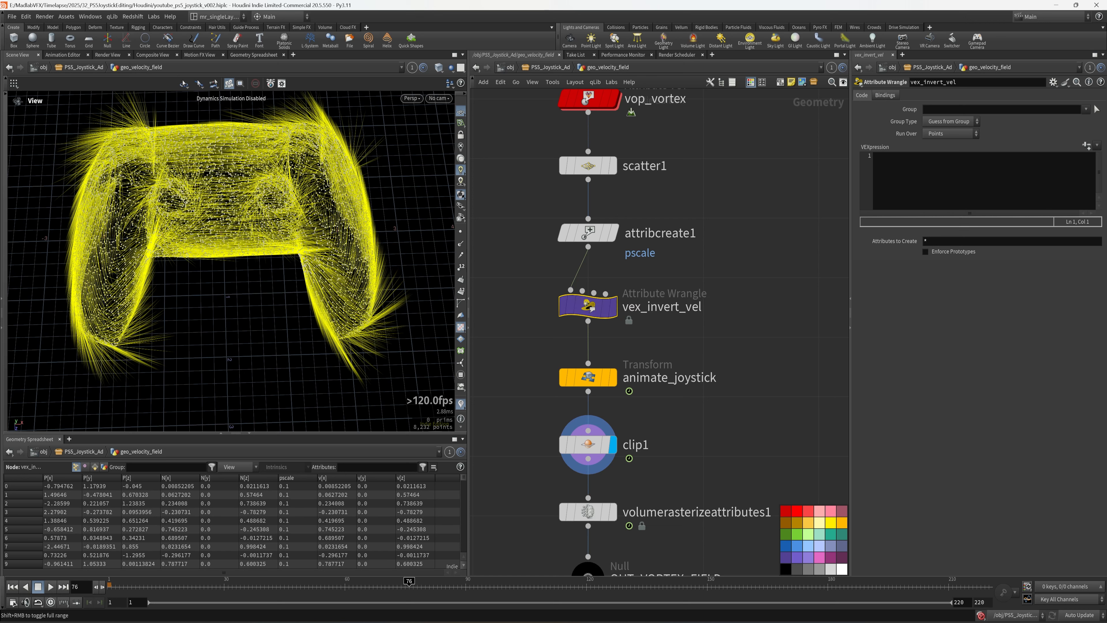
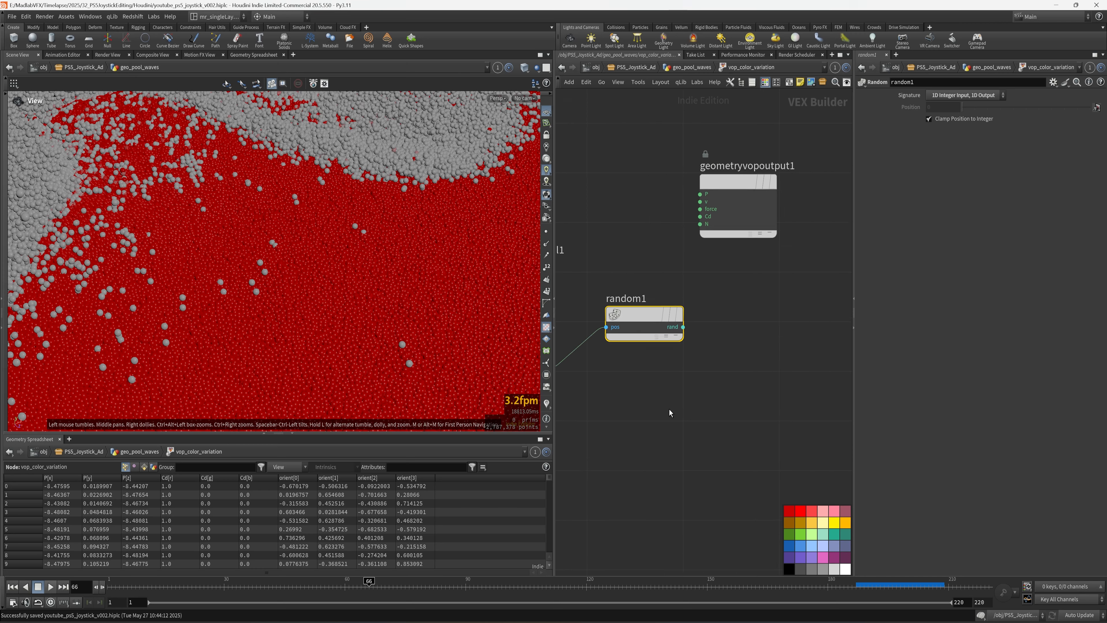
- Add a Fit Range node fit1 and wire random1's rand output into its val input
{"action": "scroll", "coordinate": [672, 412], "scroll_direction": "down", "scroll_amount": 3}
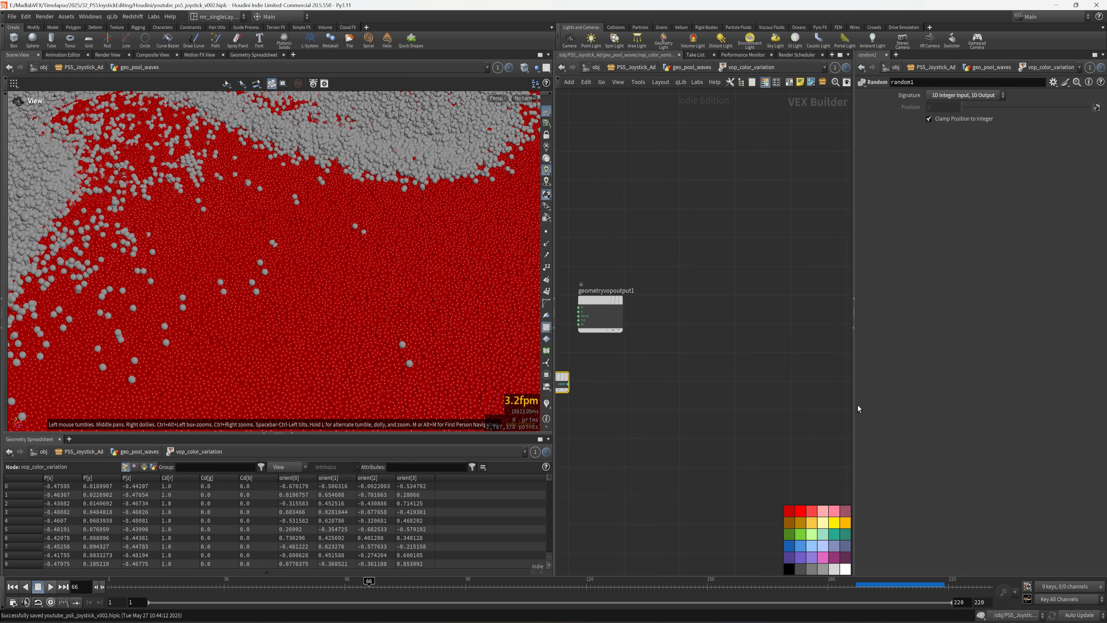
{"action": "left_click_drag", "start_coordinate": [857, 405], "coordinate": [1004, 407]}
{"action": "key", "text": "Tab"}
{"action": "type", "text": "fit"}
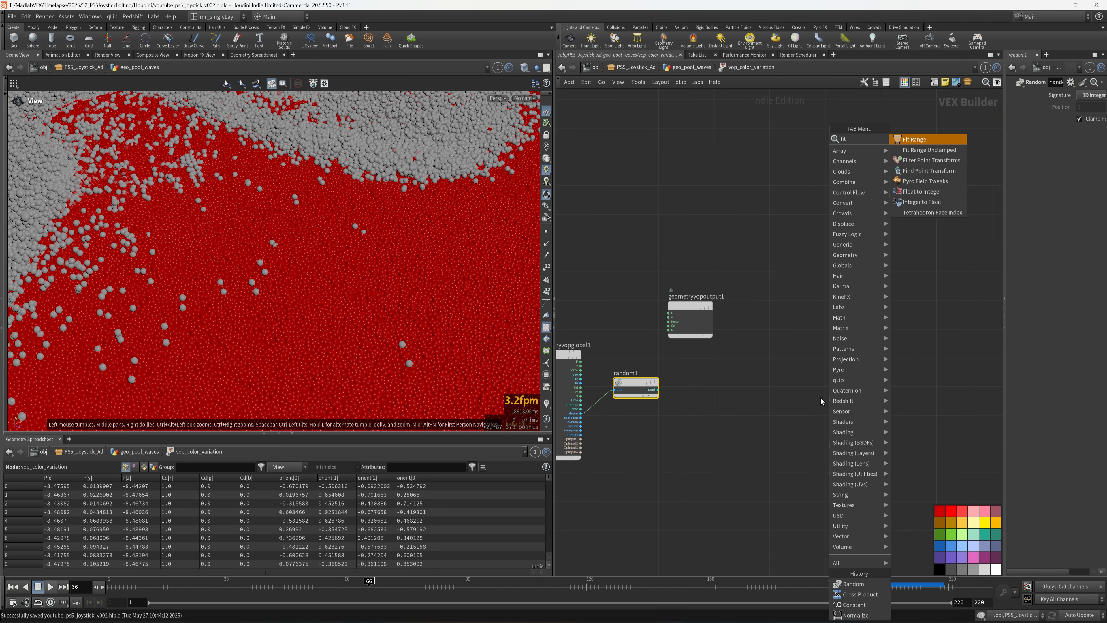
{"action": "left_click", "coordinate": [916, 140]}
{"action": "left_click", "coordinate": [706, 392]}
{"action": "scroll", "coordinate": [689, 418], "scroll_direction": "up", "scroll_amount": 3}
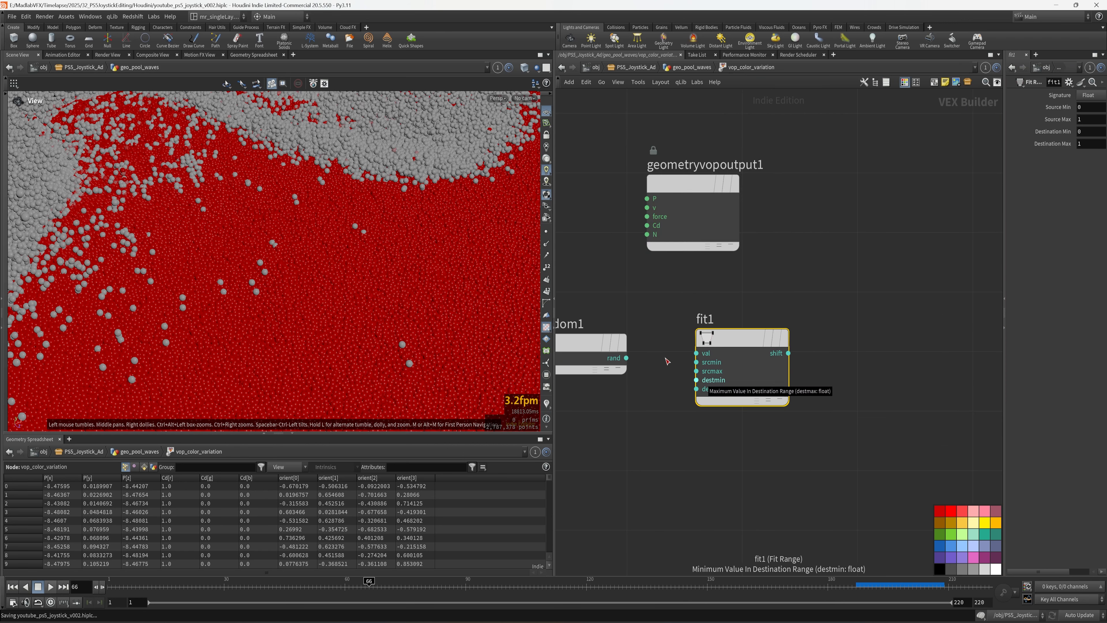
{"action": "left_click_drag", "start_coordinate": [626, 357], "coordinate": [696, 352]}
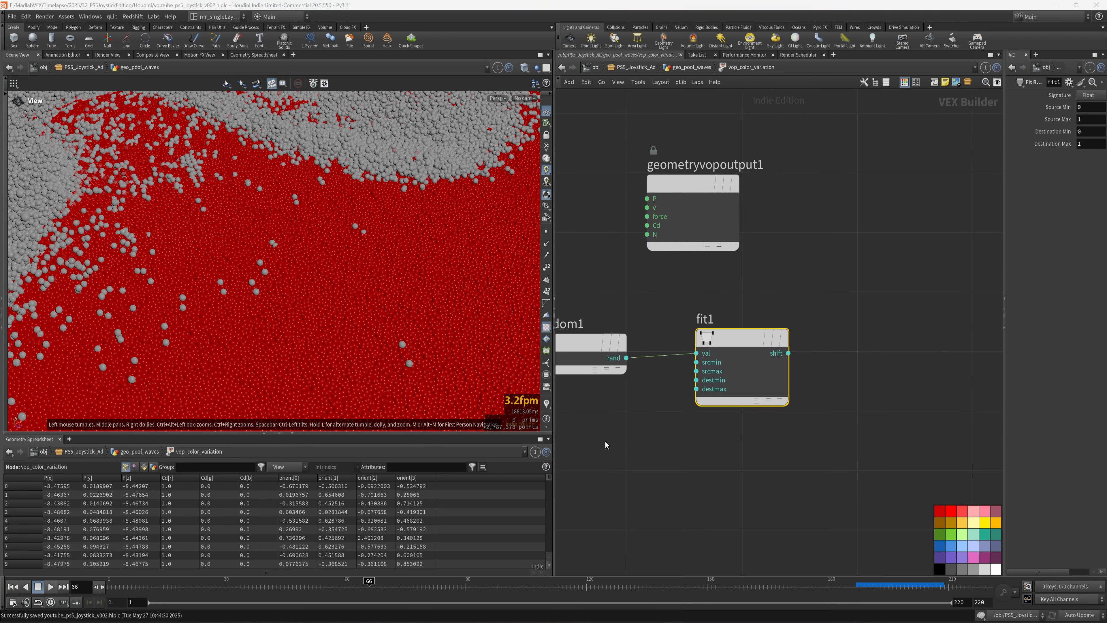
- Set fit1's Destination Min to -0.05 and Destination Max to 0.05, then save the scene
{"action": "left_click_drag", "start_coordinate": [1004, 236], "coordinate": [728, 236]}
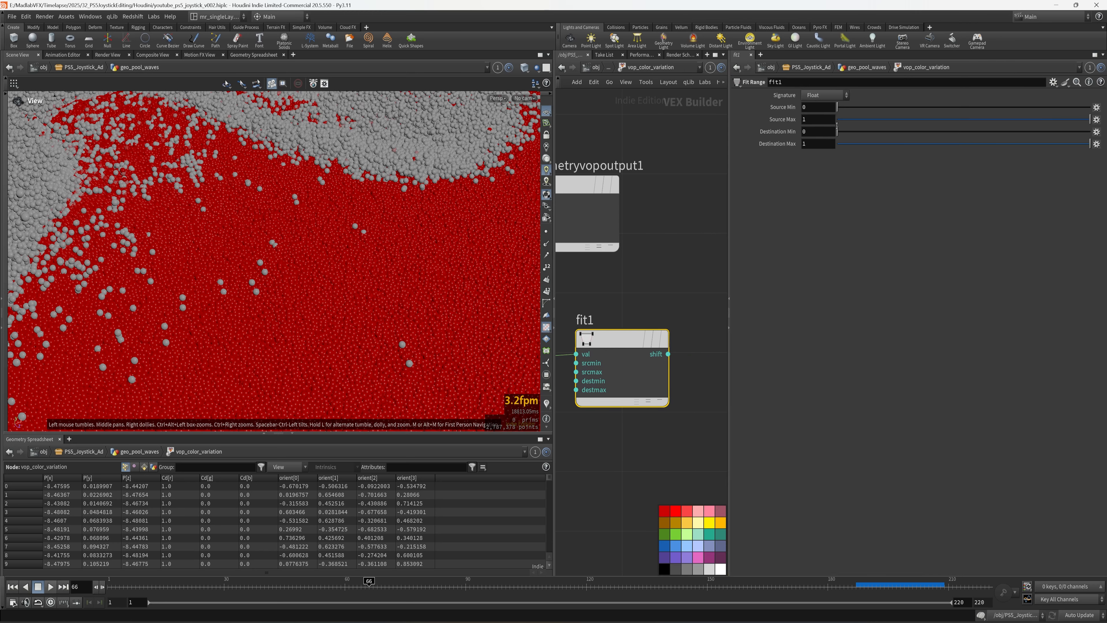
{"action": "double_click", "coordinate": [815, 132]}
{"action": "type", "text": "-"}
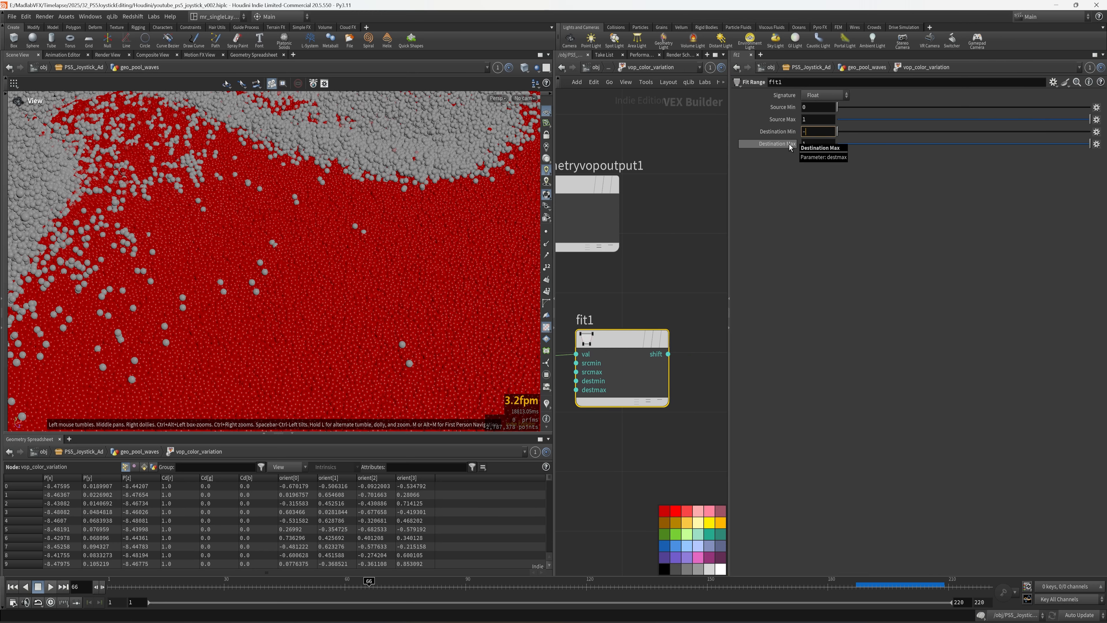
{"action": "type", "text": "0.05"}
{"action": "key", "text": "Tab"}
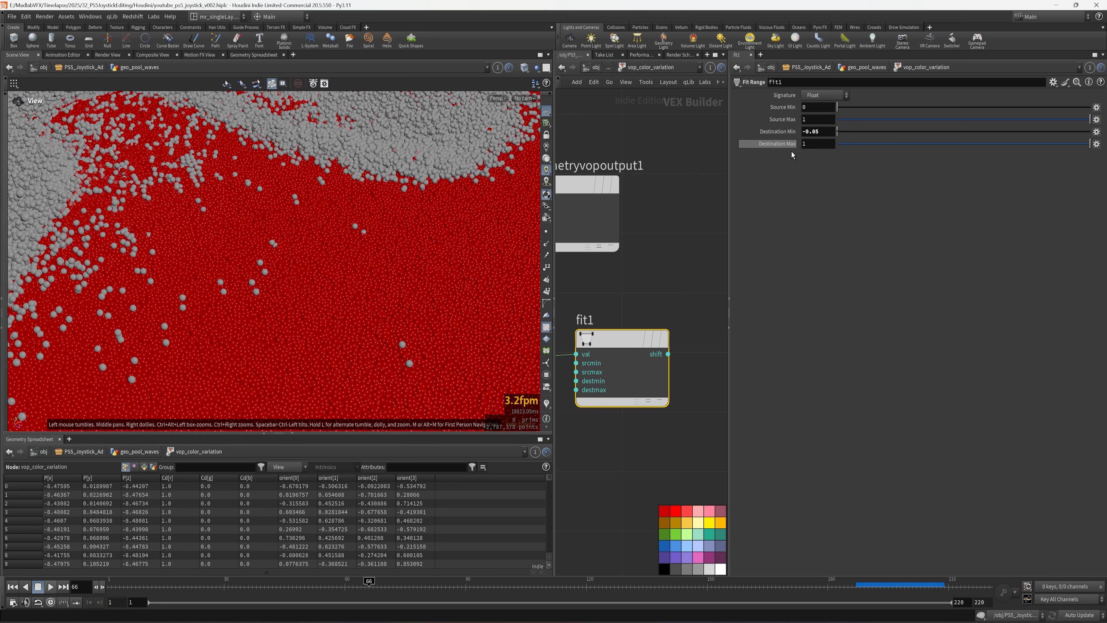
{"action": "type", "text": "0.."}
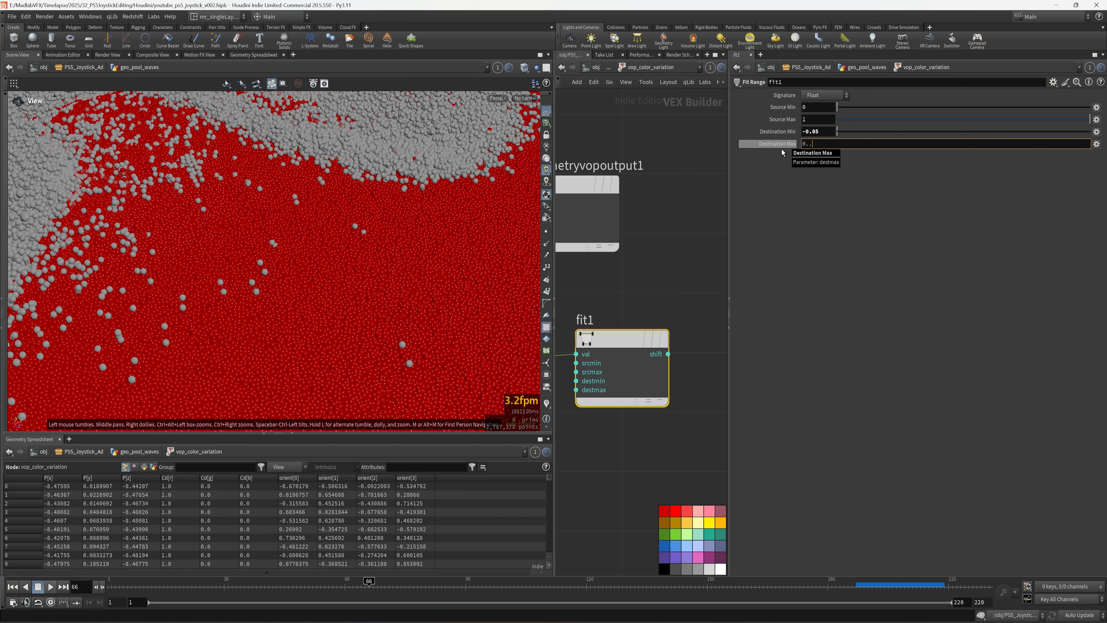
{"action": "type", "text": "5"}
{"action": "key", "text": "Return"}
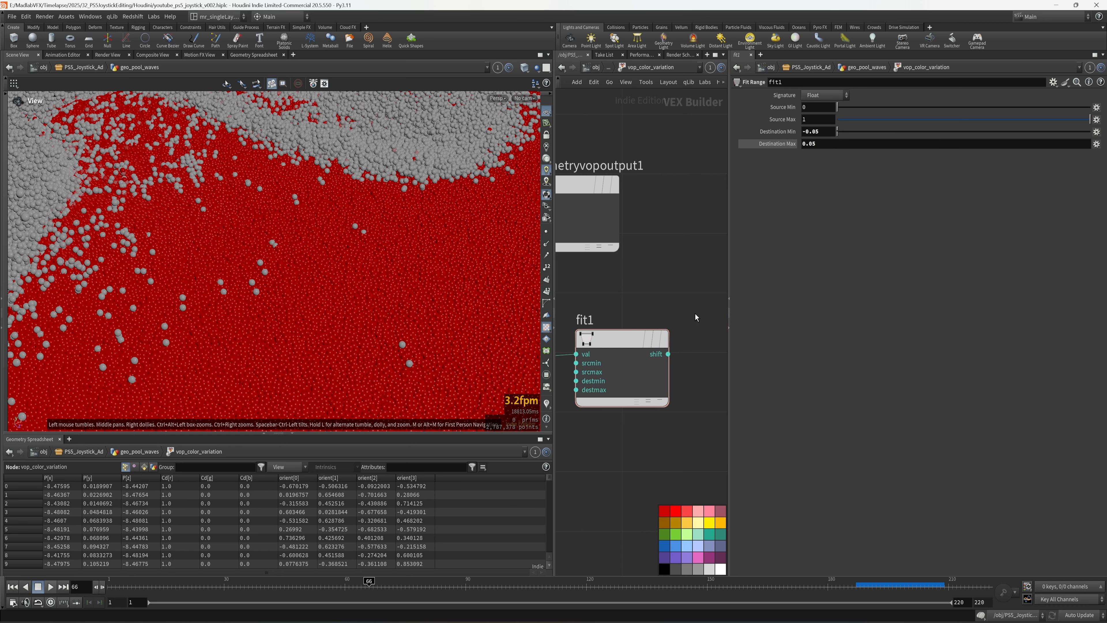
{"action": "key", "text": "ctrl+s"}
{"action": "left_click_drag", "start_coordinate": [730, 360], "coordinate": [904, 349]}
- Add a Color Correction node beside fit1 and feed fit1's shift into its Shift input
{"action": "key", "text": "Tab"}
{"action": "type", "text": "color"}
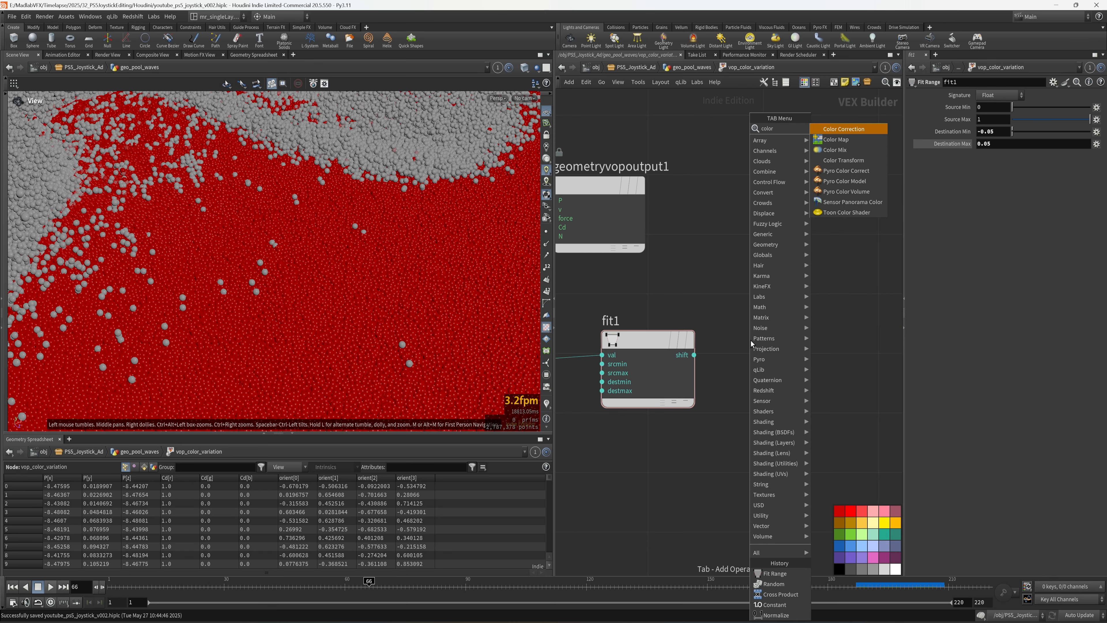
{"action": "left_click", "coordinate": [855, 130]}
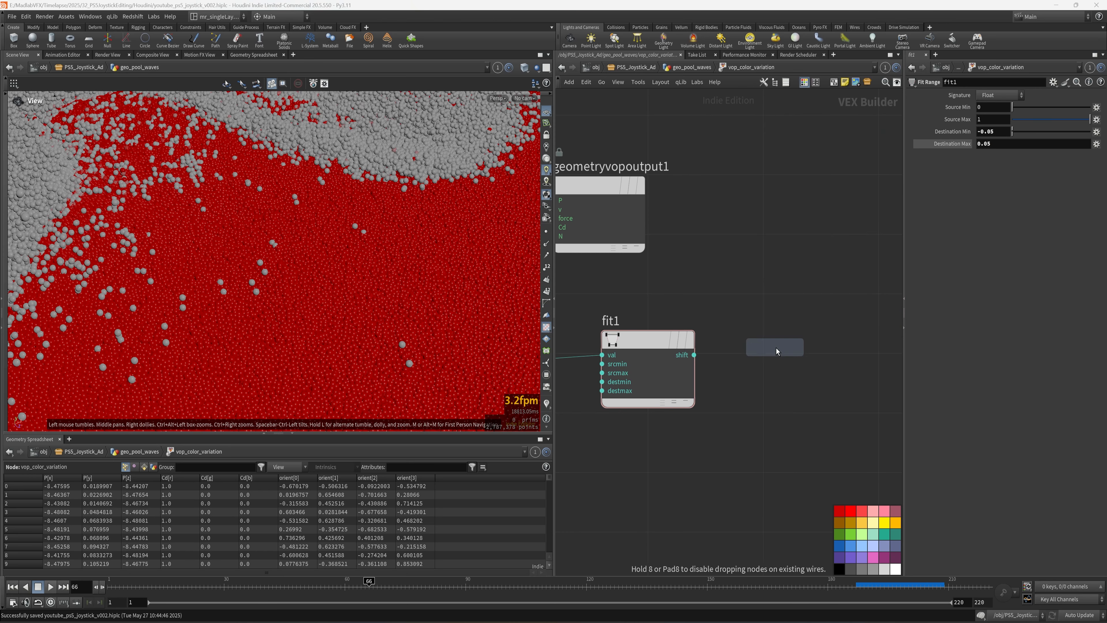
{"action": "left_click", "coordinate": [776, 351]}
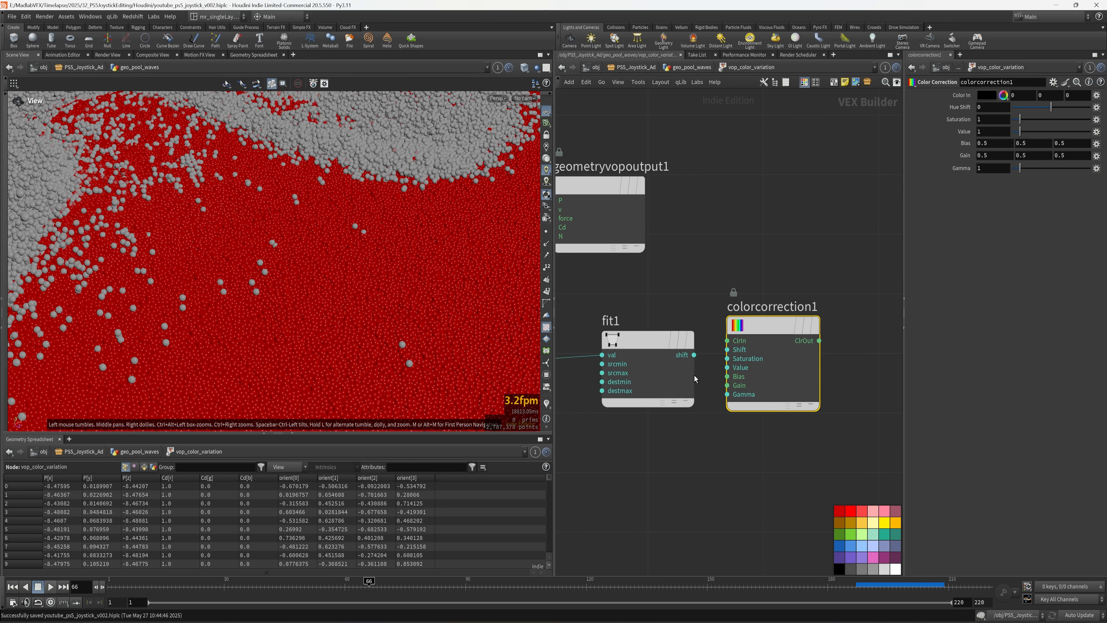
{"action": "left_click", "coordinate": [694, 355]}
{"action": "left_click", "coordinate": [722, 351]}
- Move random1 and fit1 lower in the network to make room near geometryvopglobal1
{"action": "scroll", "coordinate": [702, 304], "scroll_direction": "down", "scroll_amount": 4}
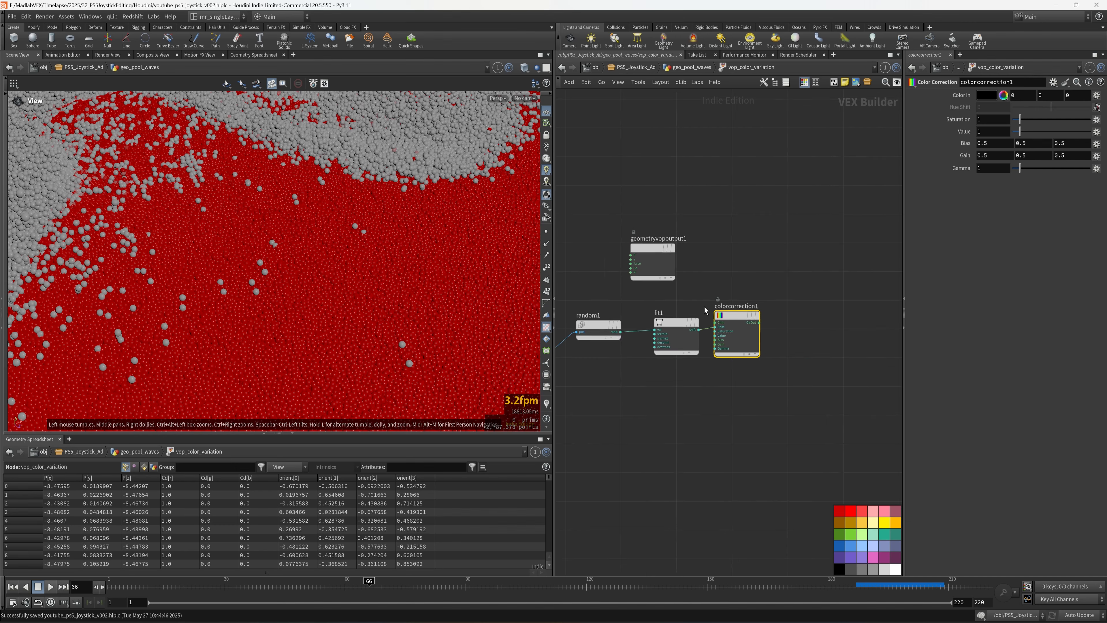
{"action": "middle_click_drag", "start_coordinate": [704, 307], "coordinate": [876, 306]}
{"action": "scroll", "coordinate": [706, 300], "scroll_direction": "up", "scroll_amount": 3}
{"action": "middle_click_drag", "start_coordinate": [781, 284], "coordinate": [723, 275]}
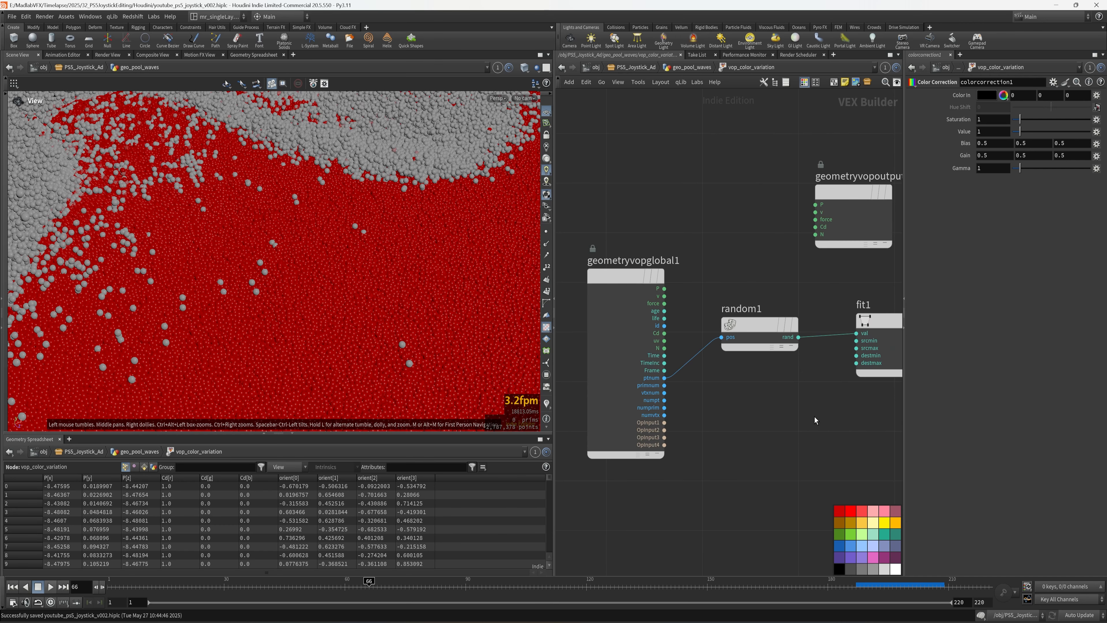
{"action": "scroll", "coordinate": [815, 416], "scroll_direction": "down", "scroll_amount": 1}
{"action": "middle_click_drag", "start_coordinate": [793, 408], "coordinate": [723, 402]}
{"action": "scroll", "coordinate": [811, 423], "scroll_direction": "down", "scroll_amount": 1}
{"action": "middle_click_drag", "start_coordinate": [839, 445], "coordinate": [755, 427]}
{"action": "left_click_drag", "start_coordinate": [737, 416], "coordinate": [623, 387]}
{"action": "left_click", "coordinate": [618, 323]}
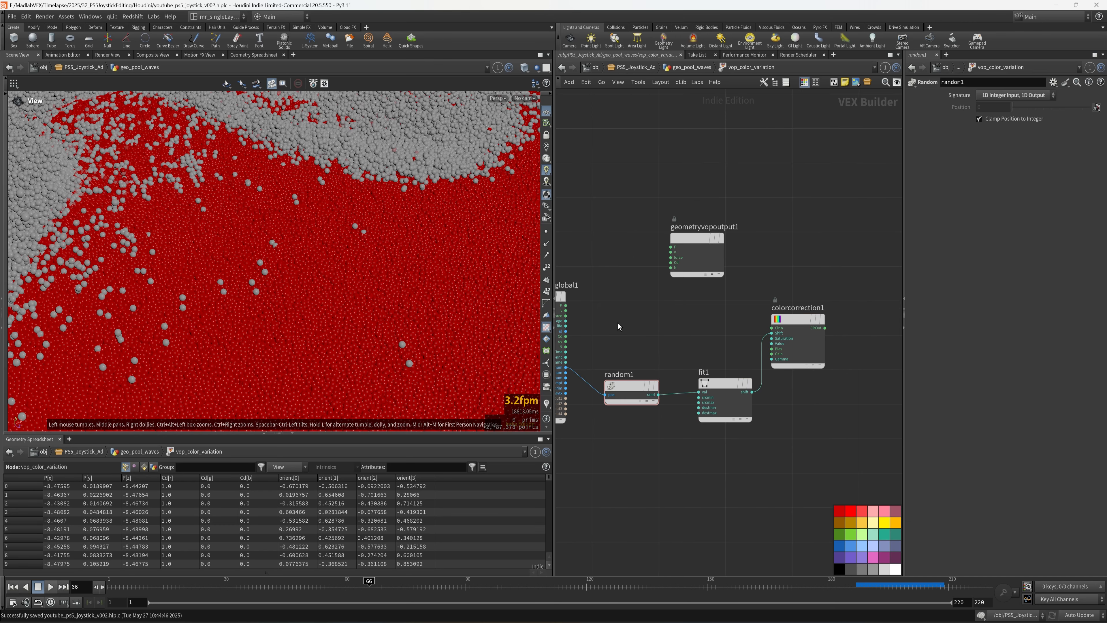
- Wire the global Cd into colorcorrection1's ClrIn and its ClrOut into the output Cd
{"action": "left_click", "coordinate": [566, 336]}
{"action": "scroll", "coordinate": [735, 340], "scroll_direction": "up", "scroll_amount": 1}
{"action": "left_click", "coordinate": [778, 326]}
{"action": "mouse_move", "coordinate": [898, 293]}
{"action": "middle_mouse_down"}
{"action": "mouse_move", "coordinate": [755, 288]}
{"action": "mouse_move", "coordinate": [718, 255]}
{"action": "mouse_move", "coordinate": [730, 259]}
{"action": "middle_mouse_up"}
{"action": "scroll", "coordinate": [737, 280], "scroll_direction": "up", "scroll_amount": 2}
{"action": "scroll", "coordinate": [699, 258], "scroll_direction": "down", "scroll_amount": 3}
{"action": "left_click_drag", "start_coordinate": [593, 217], "coordinate": [789, 303]}
{"action": "scroll", "coordinate": [716, 304], "scroll_direction": "up", "scroll_amount": 3}
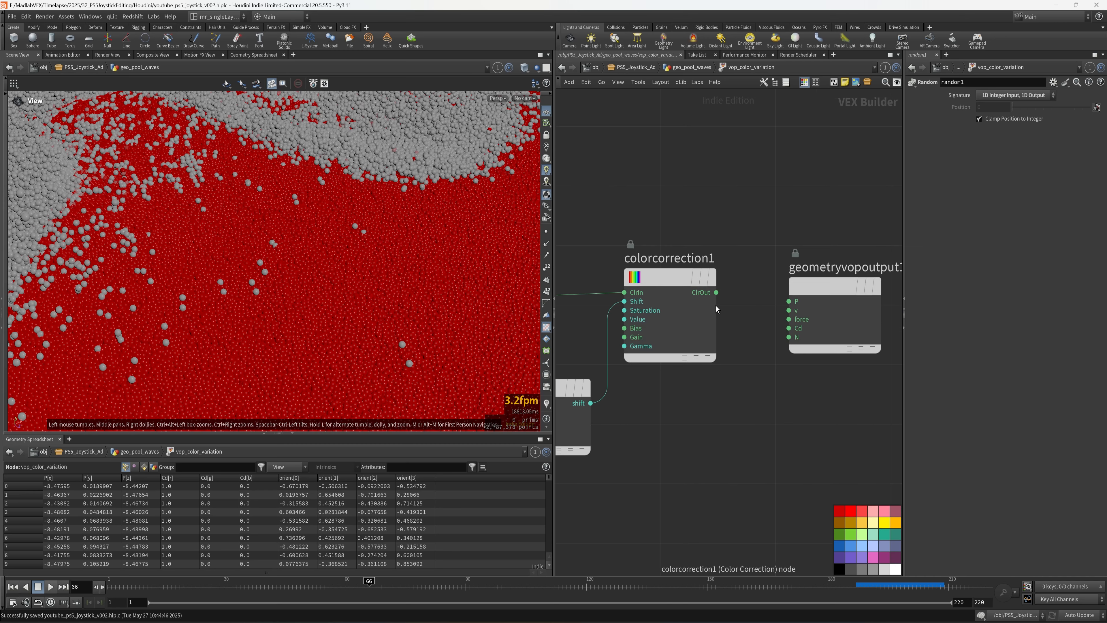
{"action": "left_click", "coordinate": [716, 292]}
{"action": "left_click", "coordinate": [789, 327]}
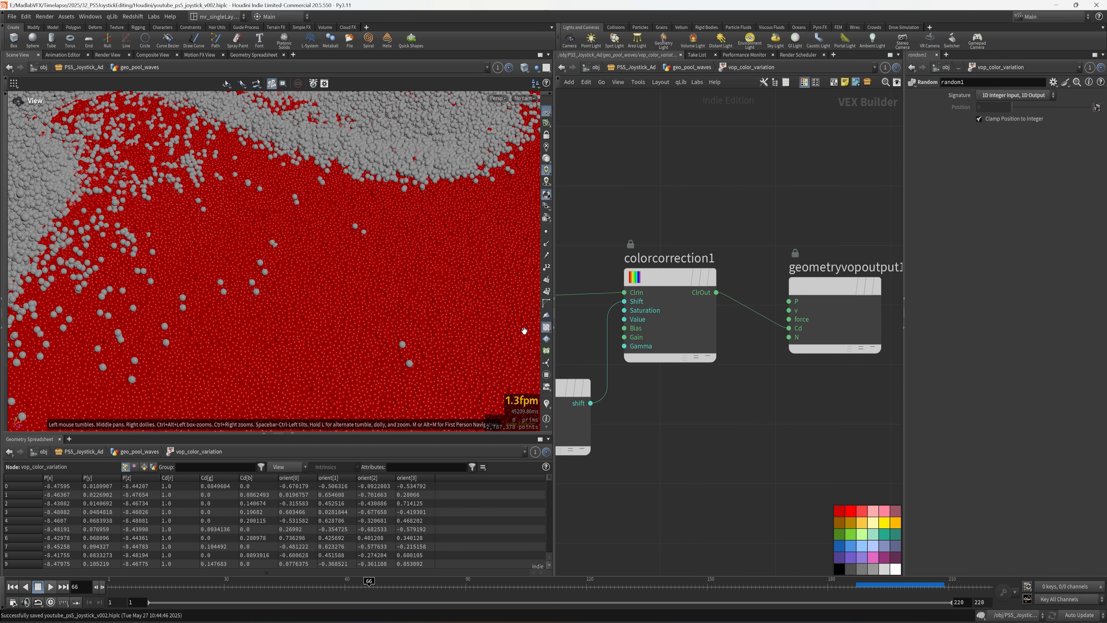
- Review colorcorrection1's settings, then inspect the red, orange and magenta grains in the viewport
{"action": "middle_click_drag", "start_coordinate": [681, 409], "coordinate": [817, 371]}
{"action": "left_click", "coordinate": [806, 262]}
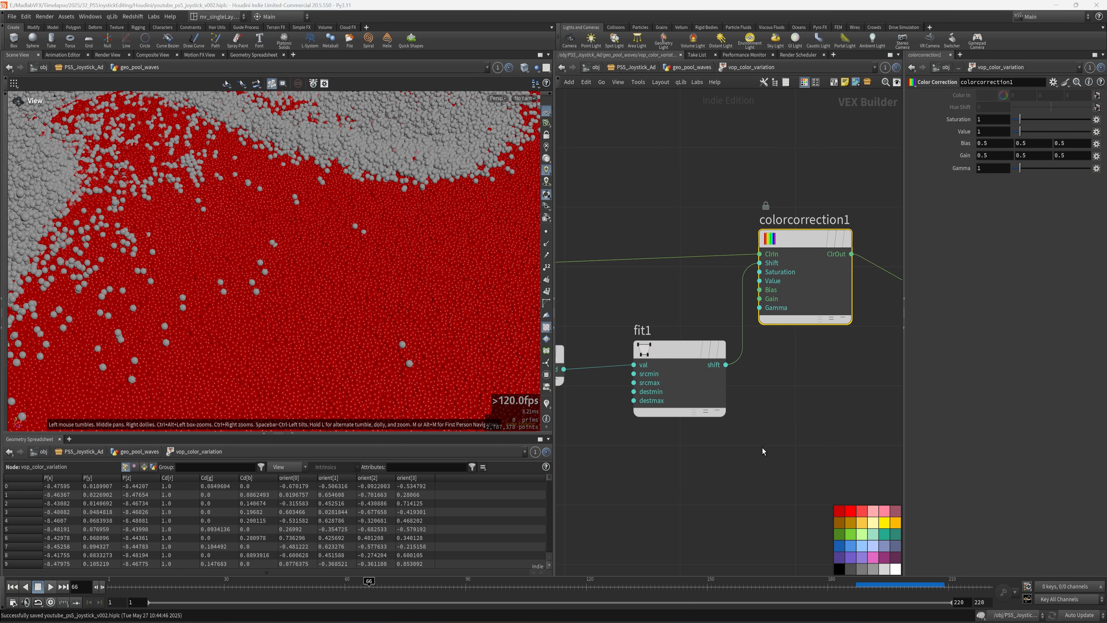
{"action": "key", "text": "u"}
{"action": "middle_click_drag", "start_coordinate": [811, 356], "coordinate": [715, 209]}
{"action": "scroll", "coordinate": [714, 332], "scroll_direction": "up", "scroll_amount": 3}
{"action": "left_click_drag", "start_coordinate": [305, 279], "coordinate": [430, 322]}
{"action": "middle_click_drag", "start_coordinate": [667, 415], "coordinate": [752, 416]}
- Go back inside vop_color_variation and show fit1's range settings
{"action": "double_click", "coordinate": [666, 383]}
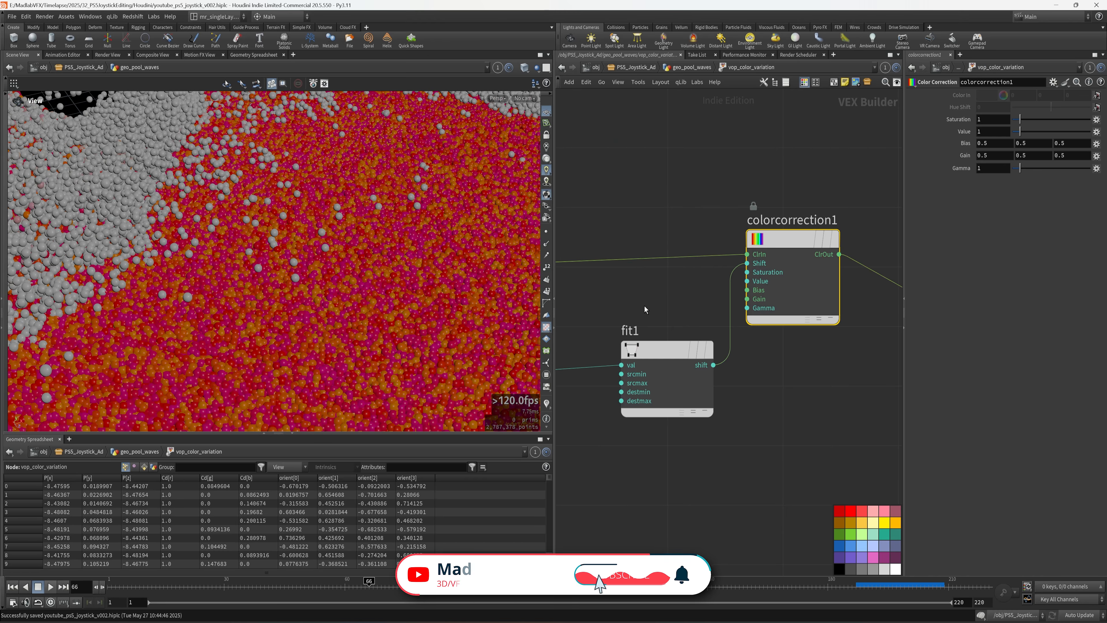
{"action": "middle_click_drag", "start_coordinate": [645, 309], "coordinate": [687, 305]}
{"action": "left_click", "coordinate": [677, 340]}
- Promote fit1's destmin and destmax inputs as parameters on vop_color_variation
{"action": "right_click", "coordinate": [999, 132]}
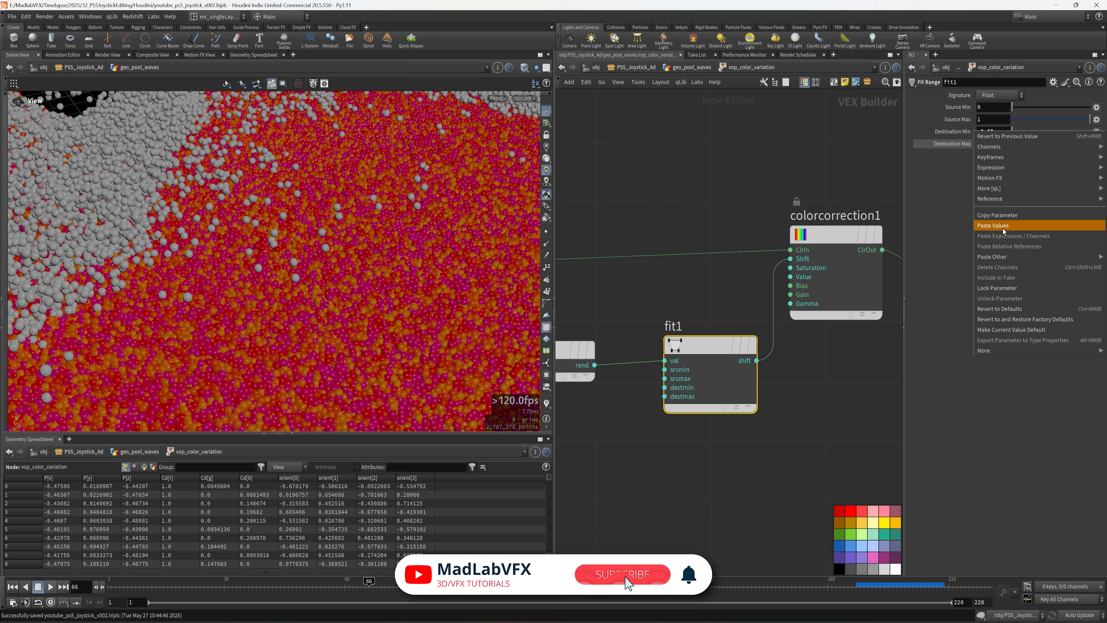
{"action": "left_click", "coordinate": [1002, 215]}
{"action": "middle_click", "coordinate": [693, 346]}
{"action": "left_click", "coordinate": [700, 355]}
{"action": "middle_click_drag", "start_coordinate": [711, 449], "coordinate": [735, 429]}
{"action": "middle_click", "coordinate": [693, 355]}
{"action": "left_click", "coordinate": [699, 364]}
{"action": "key", "text": "u"}
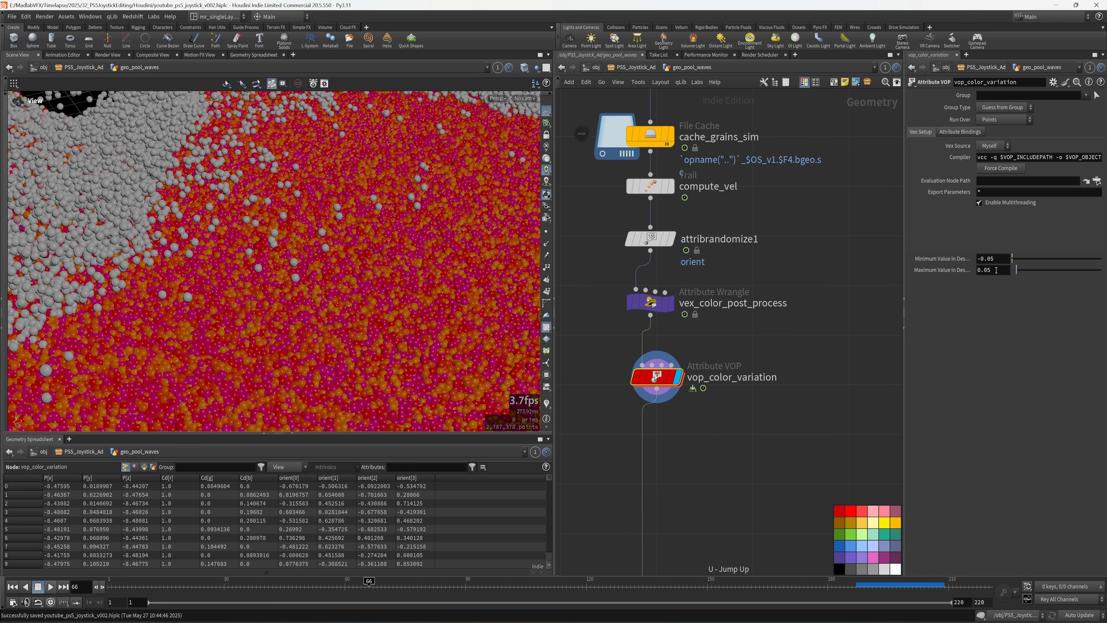
- Set vop_color_variation's Minimum Value to -0.02 and Maximum Value to 0.02
{"action": "left_click", "coordinate": [1001, 258]}
{"action": "key", "text": "BackSpace"}
{"action": "type", "text": "2"}
{"action": "key", "text": "Return"}
{"action": "left_click", "coordinate": [1001, 270]}
{"action": "key", "text": "BackSpace"}
{"action": "type", "text": "2"}
{"action": "key", "text": "Return"}
- Toggle vop_color_variation's bypass to compare with plain red, leaving it enabled
{"action": "scroll", "coordinate": [279, 271], "scroll_direction": "up", "scroll_amount": 5}
{"action": "left_click", "coordinate": [637, 380]}
{"action": "left_click", "coordinate": [637, 380]}
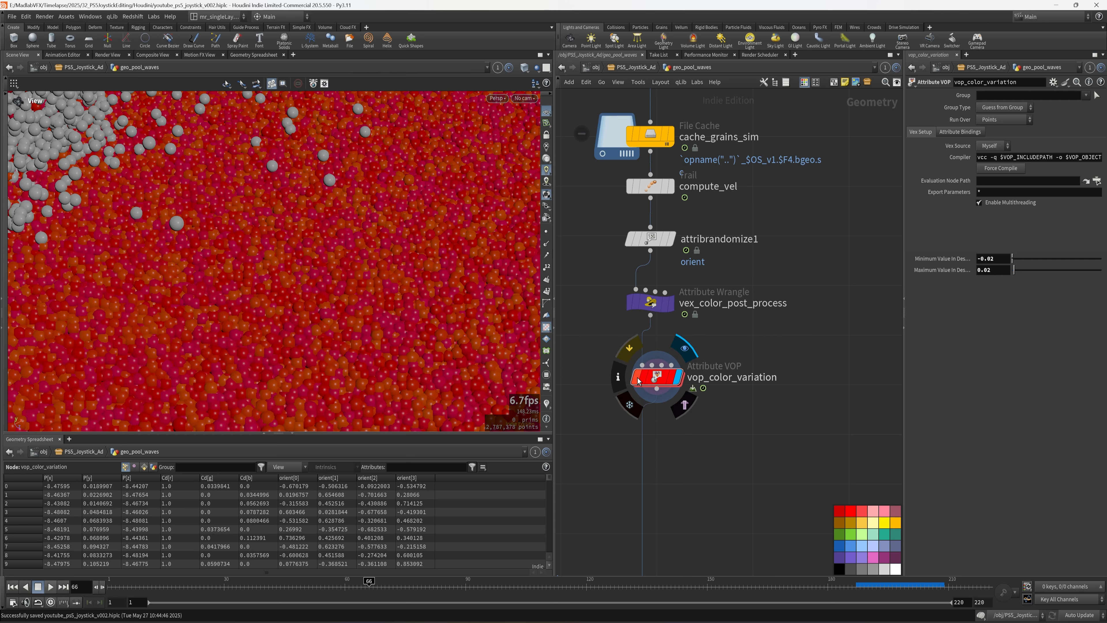
{"action": "left_click", "coordinate": [638, 380]}
{"action": "left_click", "coordinate": [638, 380]}
- Zoom and orbit the viewport to inspect the grains' subtle orange and magenta hues
{"action": "scroll", "coordinate": [366, 262], "scroll_direction": "down", "scroll_amount": 6}
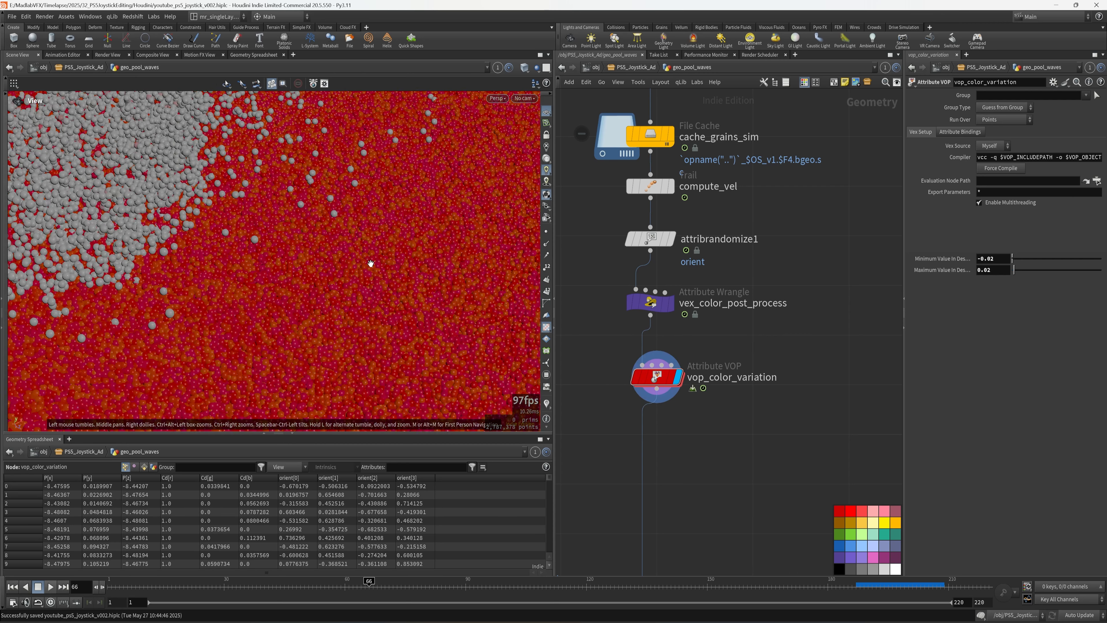
{"action": "scroll", "coordinate": [789, 309], "scroll_direction": "down", "scroll_amount": 2}
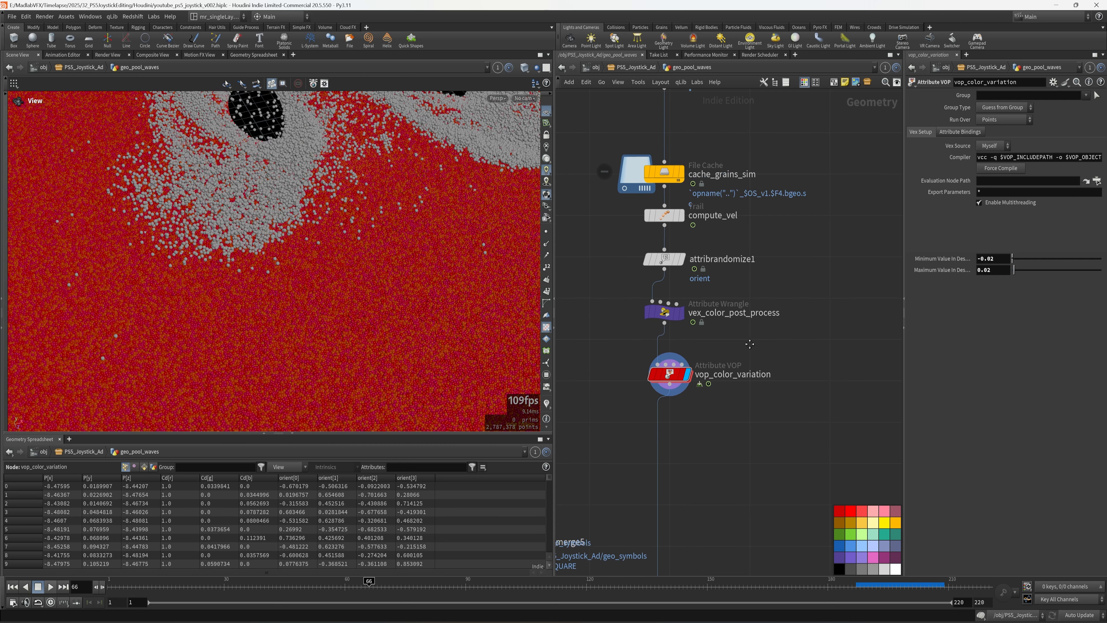
{"action": "scroll", "coordinate": [357, 281], "scroll_direction": "down", "scroll_amount": 2}
{"action": "scroll", "coordinate": [357, 282], "scroll_direction": "up", "scroll_amount": 2}
{"action": "scroll", "coordinate": [289, 280], "scroll_direction": "up", "scroll_amount": 3}
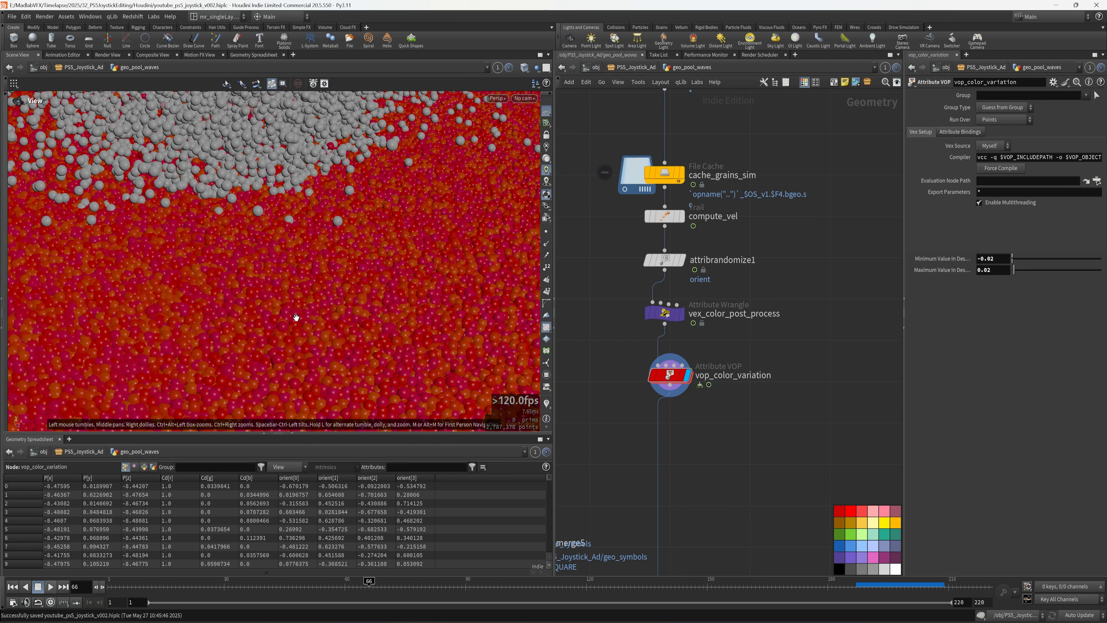
{"action": "scroll", "coordinate": [341, 259], "scroll_direction": "up", "scroll_amount": 2}
{"action": "scroll", "coordinate": [342, 258], "scroll_direction": "up", "scroll_amount": 1}
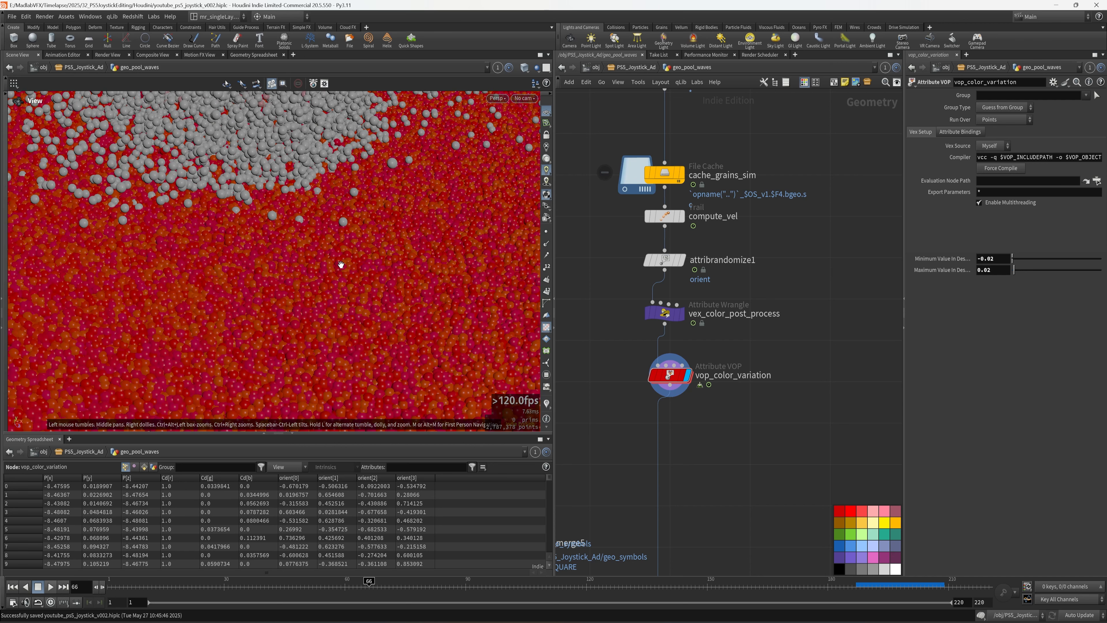
{"action": "mouse_move", "coordinate": [347, 258]}
{"action": "left_mouse_down"}
{"action": "mouse_move", "coordinate": [342, 276]}
{"action": "mouse_move", "coordinate": [379, 245]}
{"action": "mouse_move", "coordinate": [338, 250]}
{"action": "left_mouse_up"}
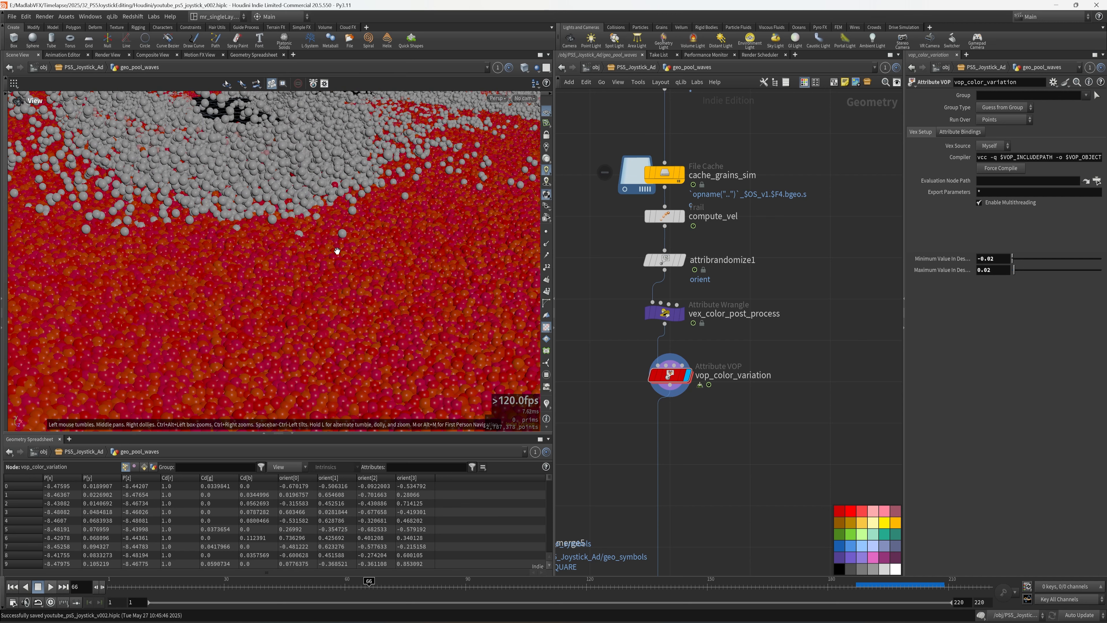
{"action": "left_click_drag", "start_coordinate": [404, 274], "coordinate": [353, 296]}
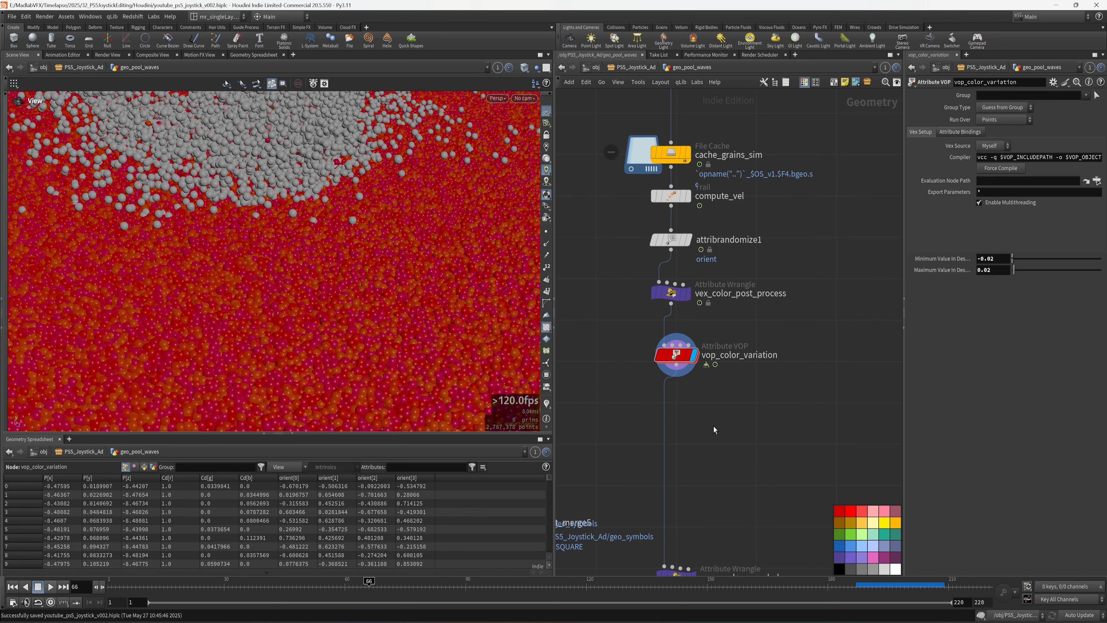
- Add a Point Wrangle fed by vex_color_post_process and vop_color_variation, and display it
{"action": "key", "text": "Tab"}
{"action": "type", "text": "wr"}
{"action": "left_click", "coordinate": [841, 222]}
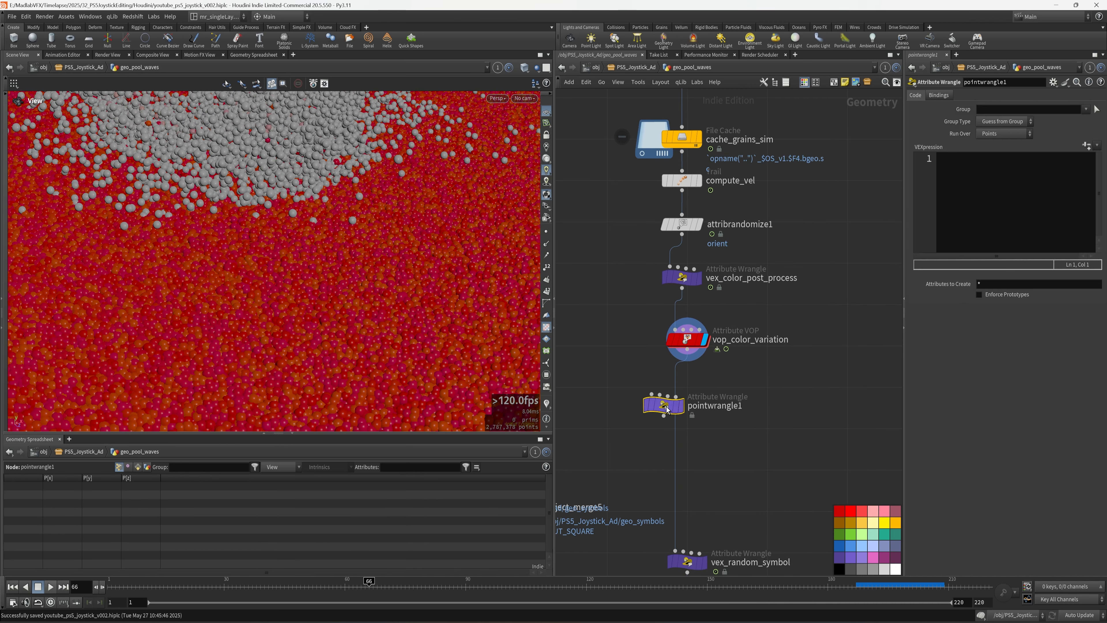
{"action": "left_click", "coordinate": [686, 399]}
{"action": "left_click_drag", "start_coordinate": [691, 344], "coordinate": [750, 344]}
{"action": "scroll", "coordinate": [667, 332], "scroll_direction": "up", "scroll_amount": 3}
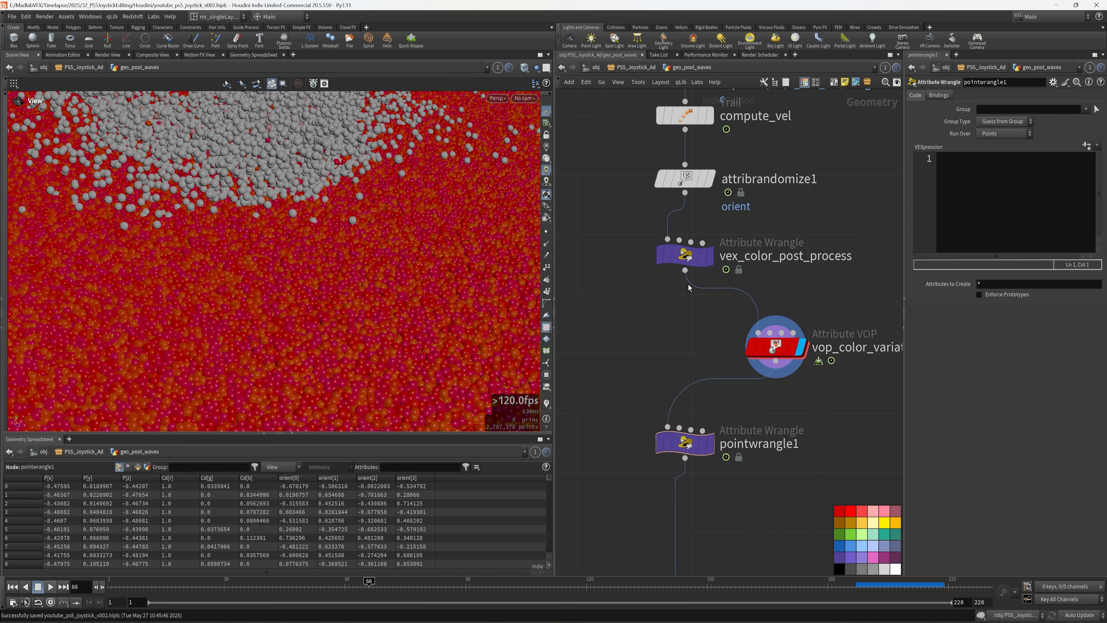
{"action": "left_click", "coordinate": [682, 271]}
{"action": "left_click", "coordinate": [659, 437]}
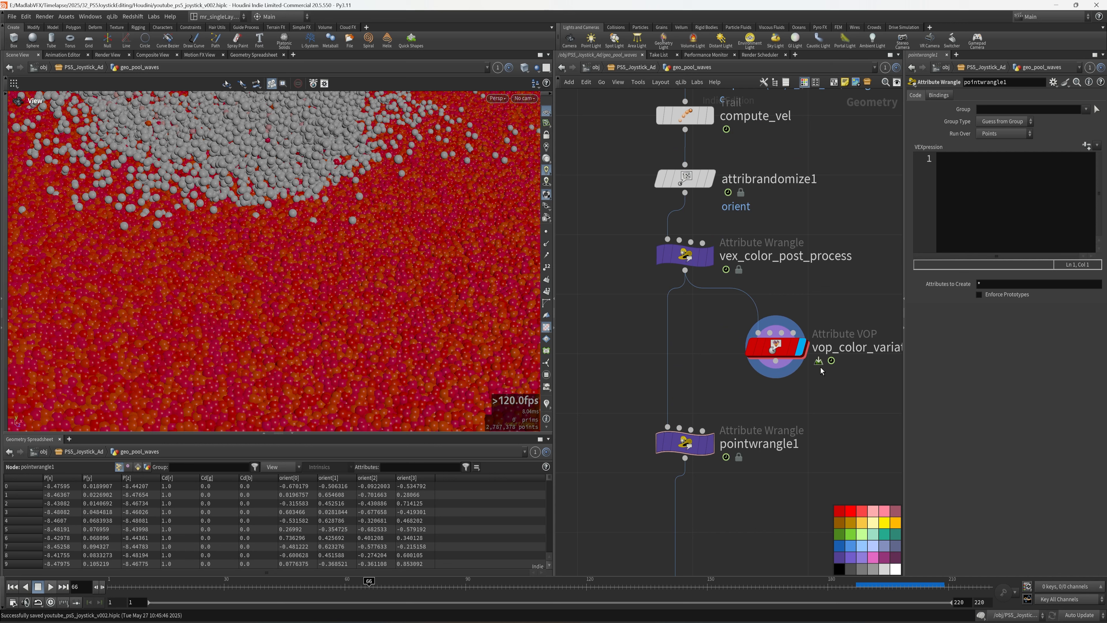
{"action": "left_click", "coordinate": [776, 362]}
{"action": "left_click", "coordinate": [679, 428]}
{"action": "left_click", "coordinate": [710, 443]}
- Rename the new wrangle to vex_blend_color
{"action": "middle_click_drag", "start_coordinate": [769, 469], "coordinate": [733, 469]}
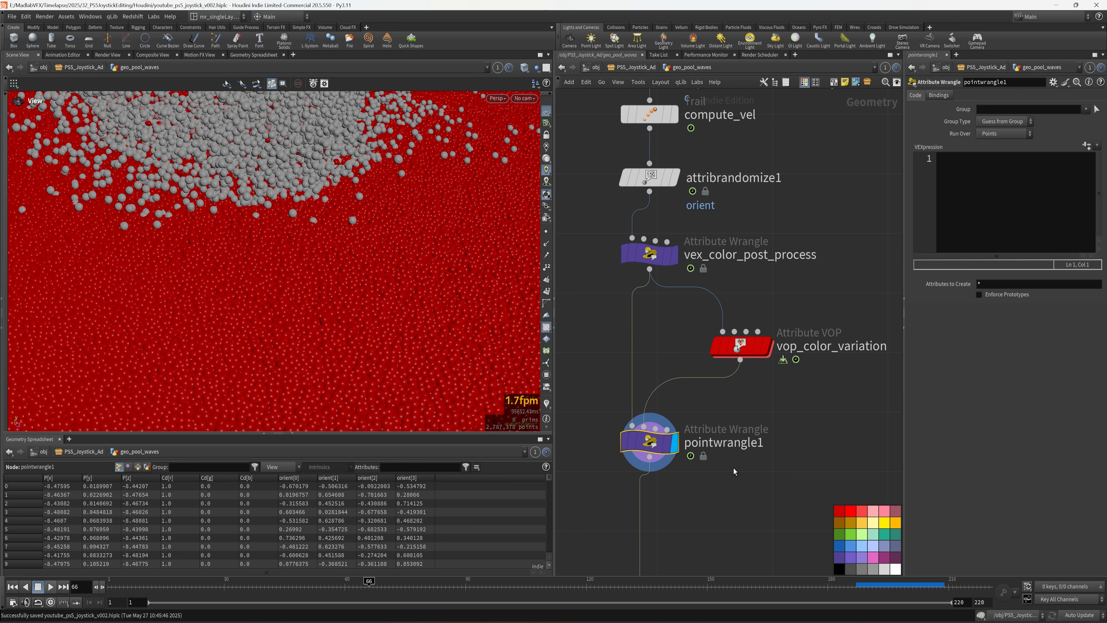
{"action": "double_click", "coordinate": [724, 442]}
{"action": "type", "text": "vex_"}
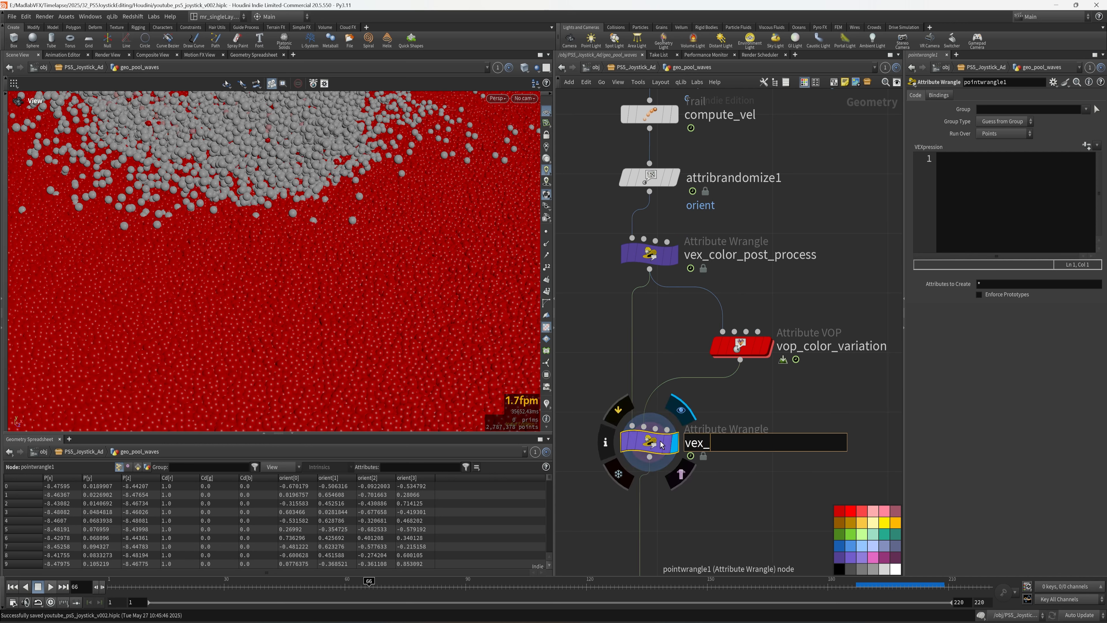
{"action": "type", "text": "blend_color"}
{"action": "key", "text": "Return"}
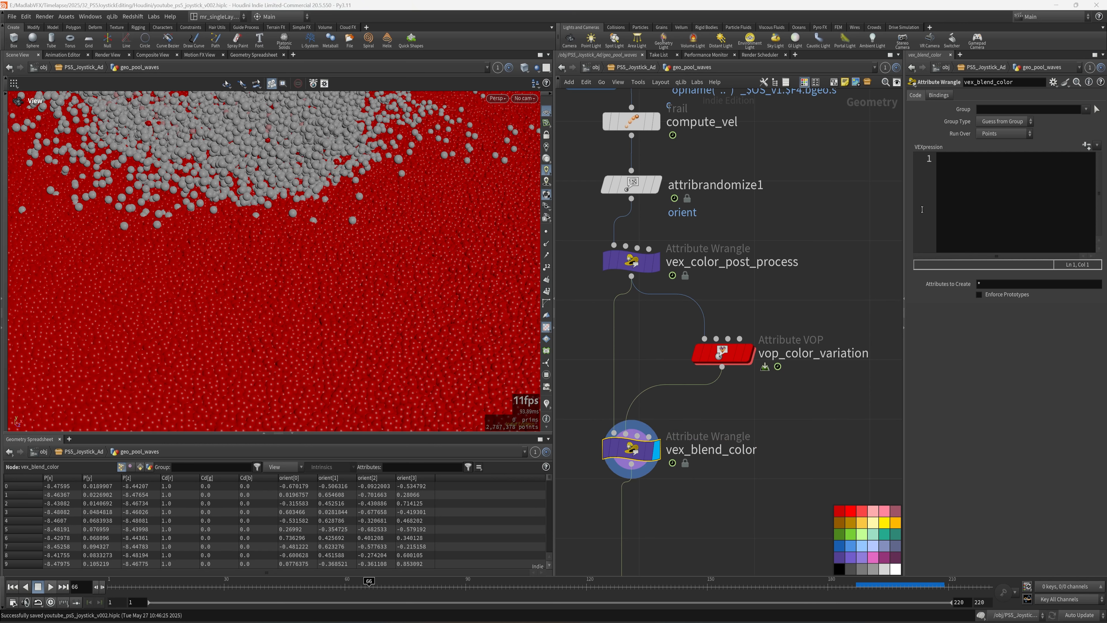
{"action": "left_click_drag", "start_coordinate": [904, 209], "coordinate": [774, 206]}
{"action": "left_click", "coordinate": [917, 196]}
{"action": "type", "text": "ve"}
{"action": "key", "text": "BackSpace"}
{"action": "key", "text": "BackSpace"}
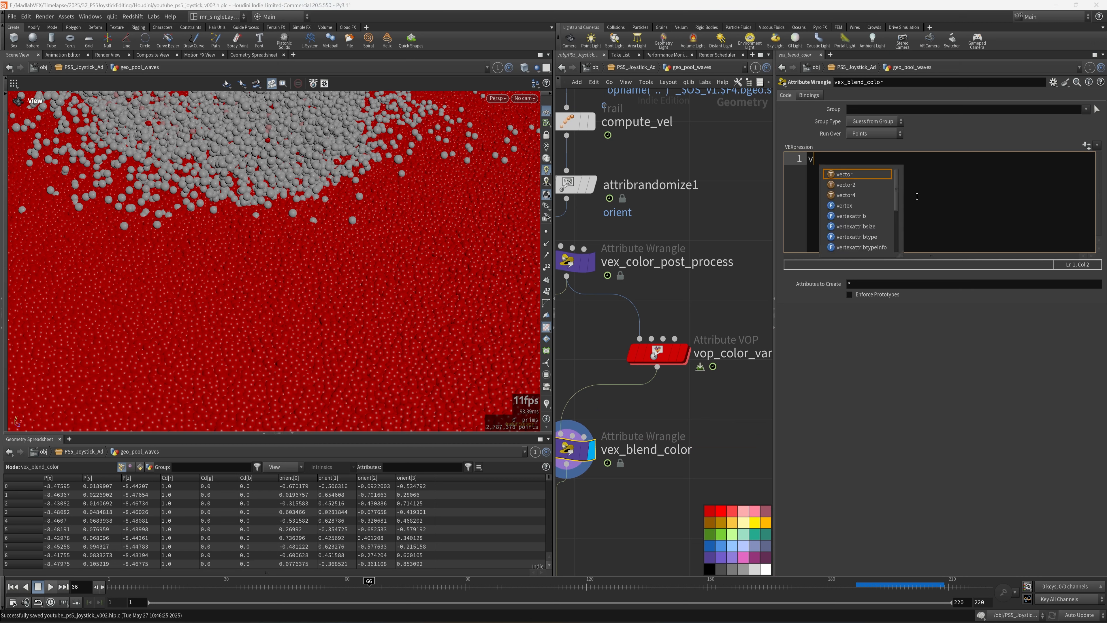
{"action": "type", "text": "vector c"}
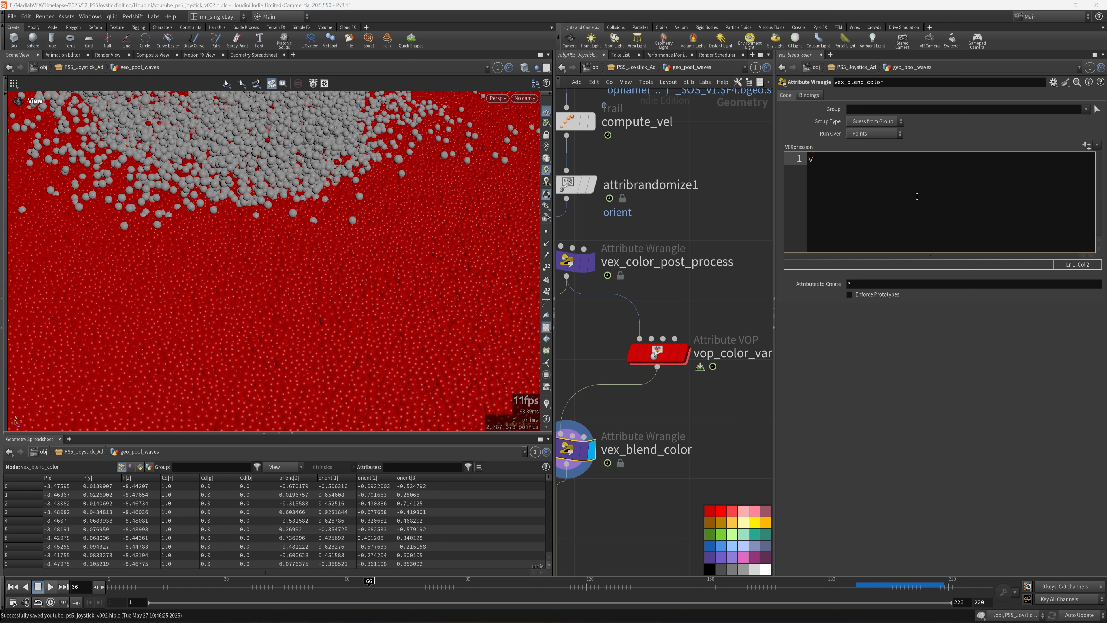
{"action": "type", "text": "olor"}
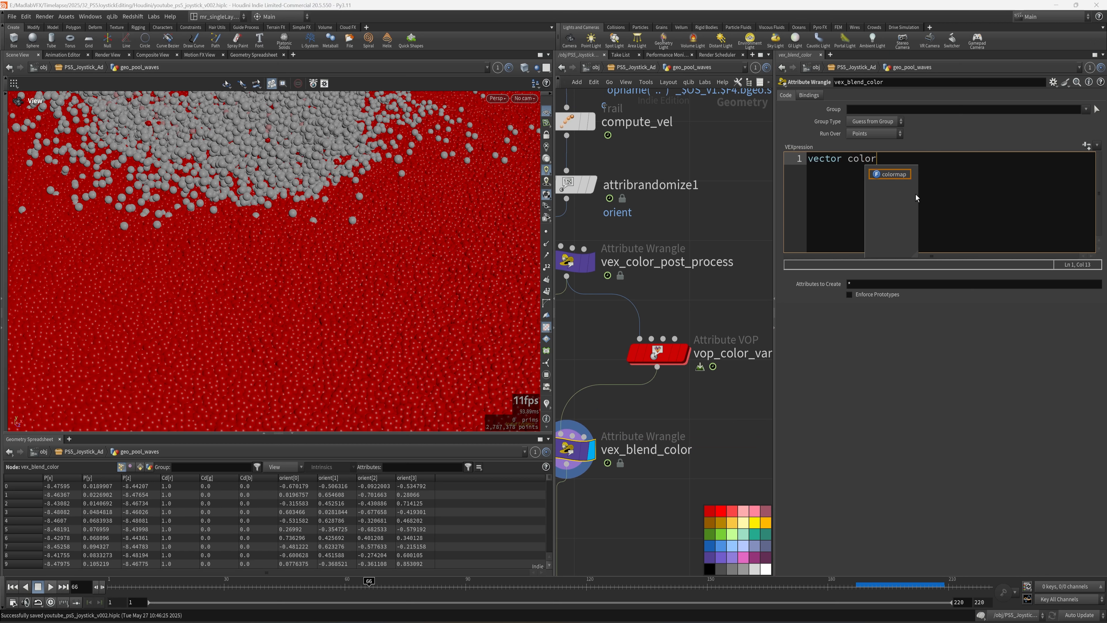
{"action": "type", "text": " = point("}
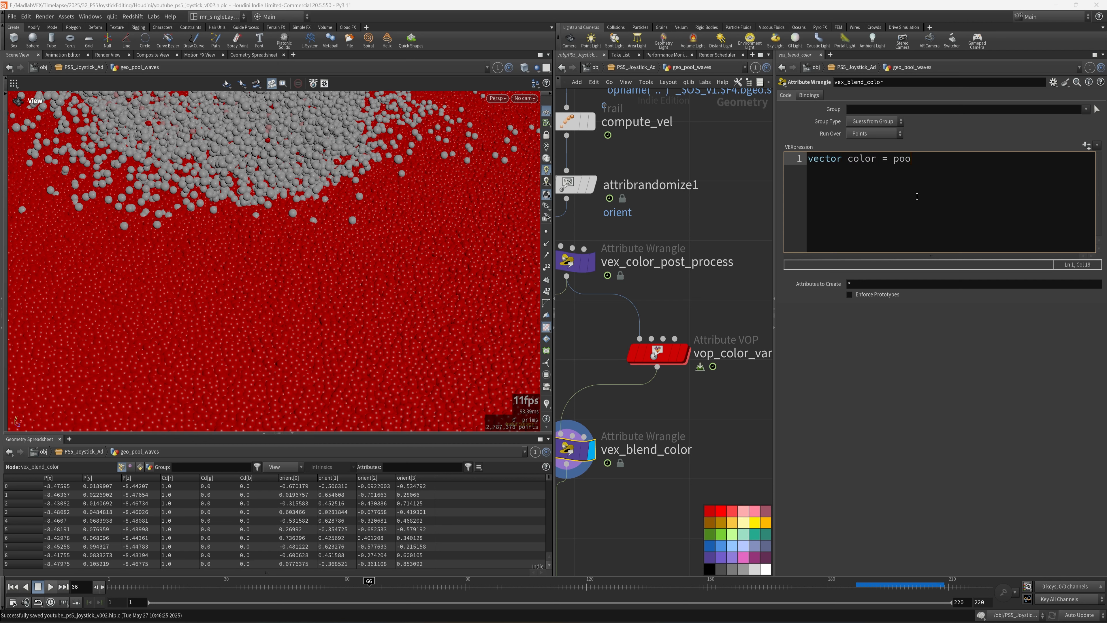
{"action": "key", "text": "Escape"}
{"action": "type", "text": "1, \"\""}
{"action": "key", "text": "Left"}
{"action": "type", "text": "Cd"}
{"action": "key", "text": "Right"}
{"action": "type", "text": ", @ptnum);"}
{"action": "key", "text": "Return"}
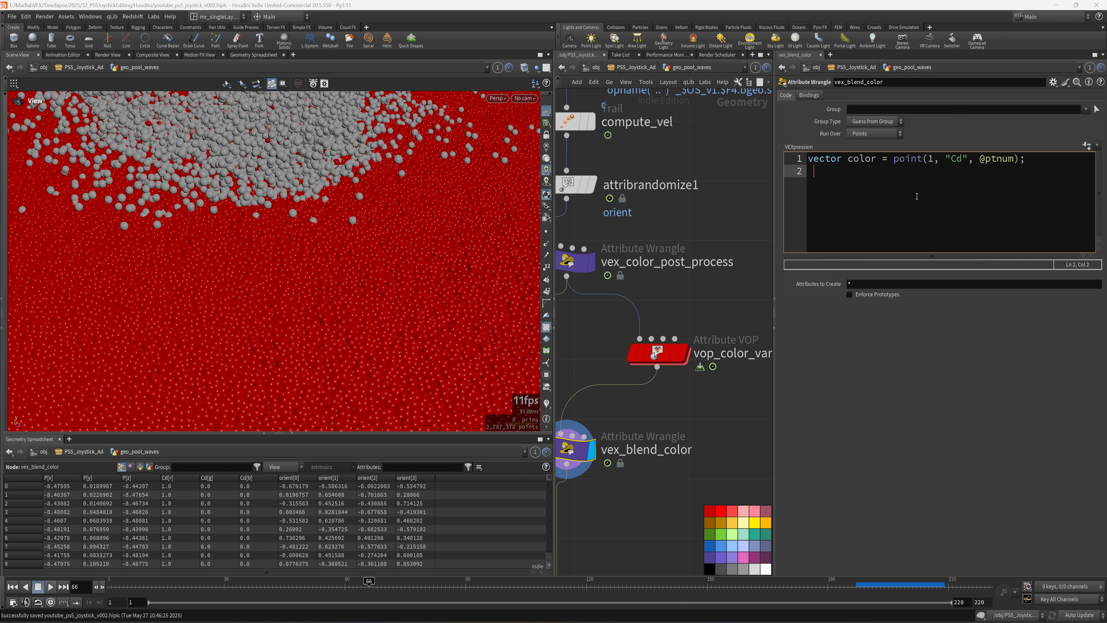
{"action": "key", "text": "Return"}
{"action": "type", "text": "if(rand"}
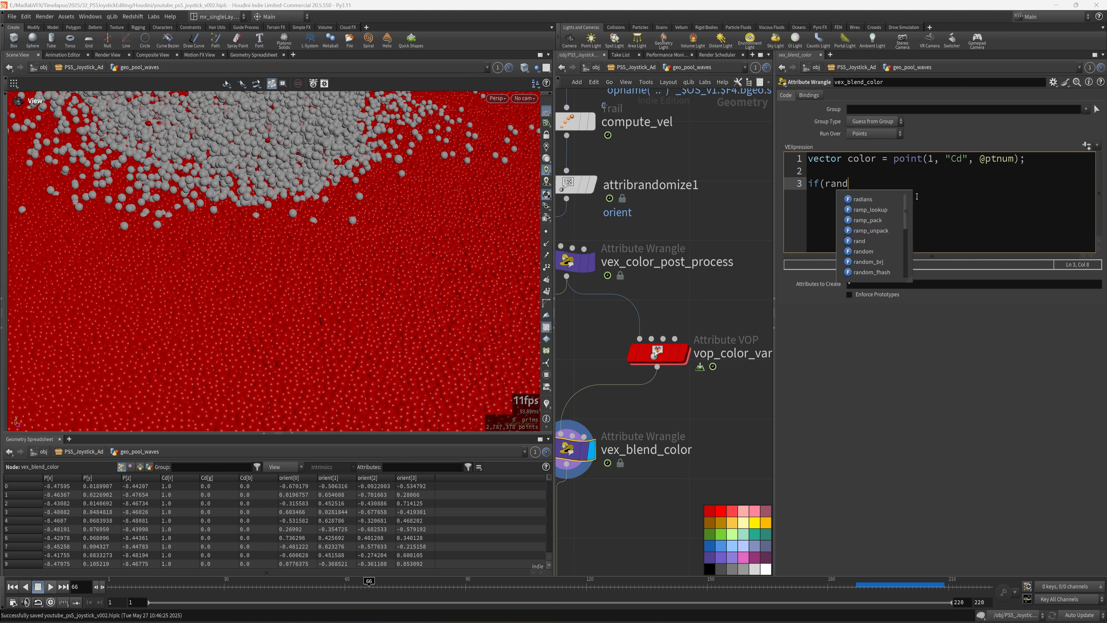
{"action": "type", "text": "(@ptnum"}
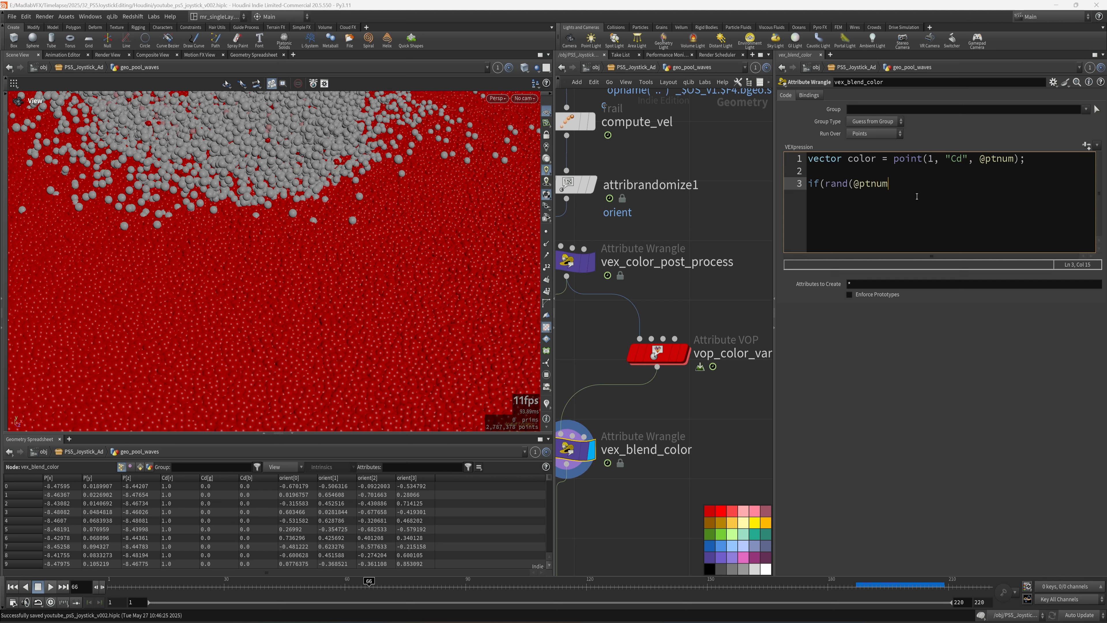
{"action": "type", "text": ") < chf(\"bias\"))"}
{"action": "key", "text": "Return"}
{"action": "type", "text": "{"}
{"action": "key", "text": "Return"}
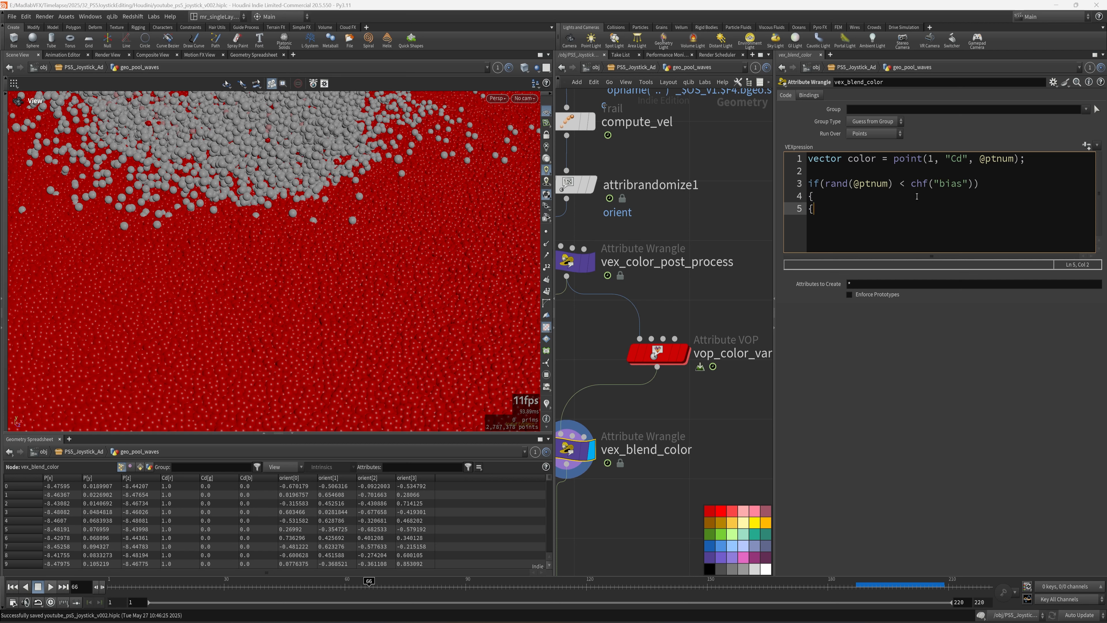
{"action": "type", "text": "}"}
{"action": "key", "text": "Up"}
{"action": "key", "text": "Return"}
{"action": "key", "text": "Tab"}
{"action": "type", "text": "@dc"}
- Widen vop_color_variation's minimum and maximum values to -0.05 and 0.05
{"action": "left_click", "coordinate": [667, 353]}
{"action": "left_click", "coordinate": [873, 259]}
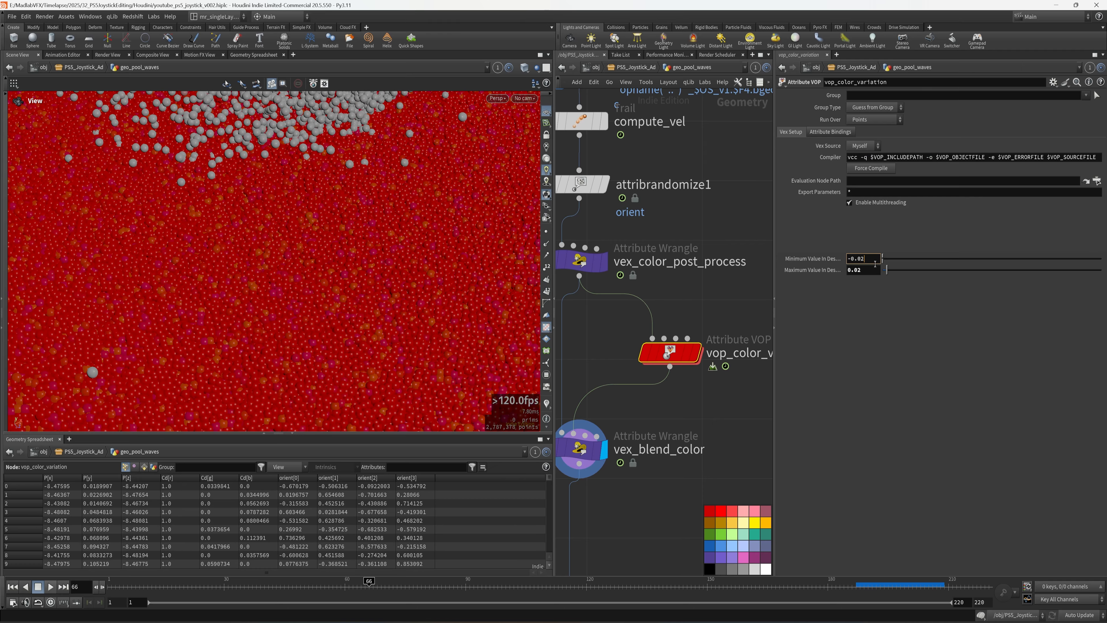
{"action": "key", "text": "BackSpace"}
{"action": "type", "text": "5"}
{"action": "key", "text": "Return"}
{"action": "key", "text": "BackSpace"}
{"action": "type", "text": "5"}
{"action": "key", "text": "Return"}
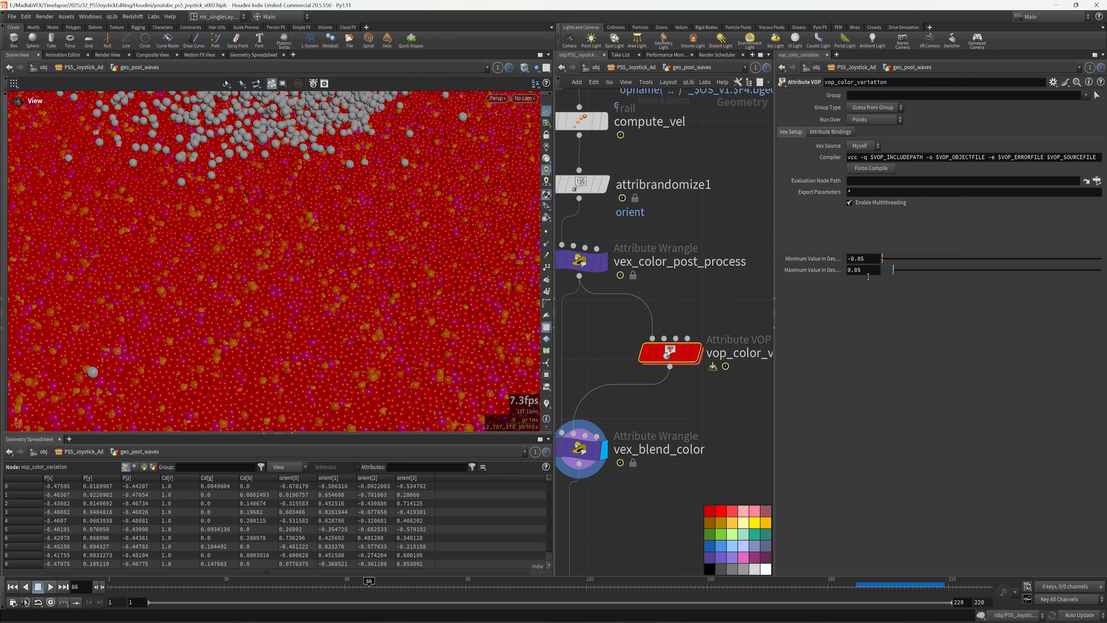
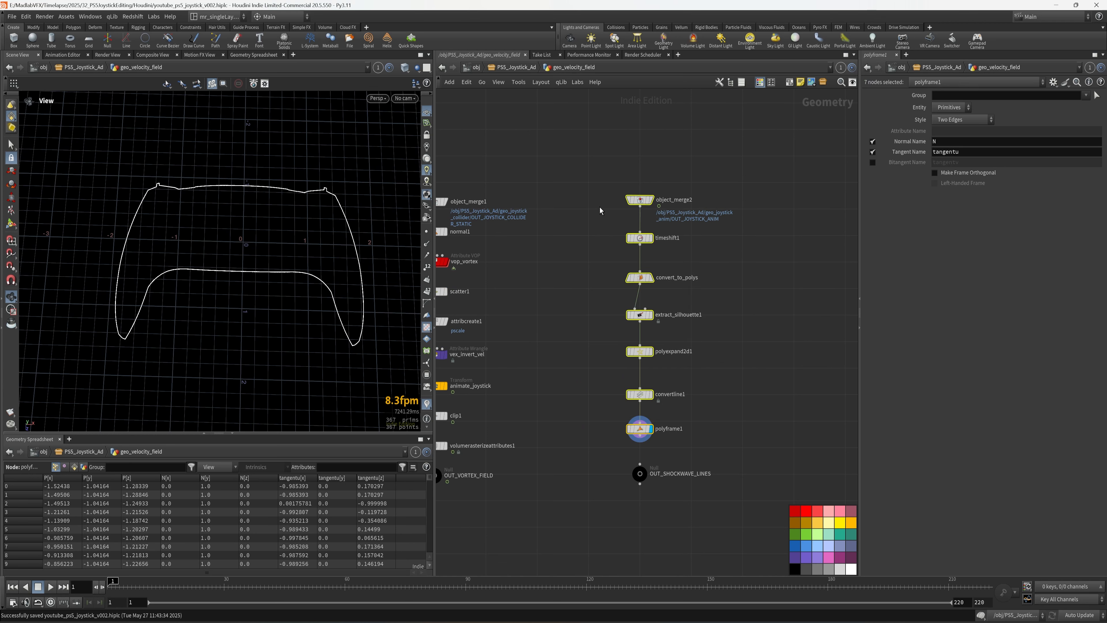
- Tighten the layout of the seven selected nodes, move them up, and save the scene
{"action": "key", "text": "l"}
{"action": "left_click_drag", "start_coordinate": [640, 431], "coordinate": [639, 322]}
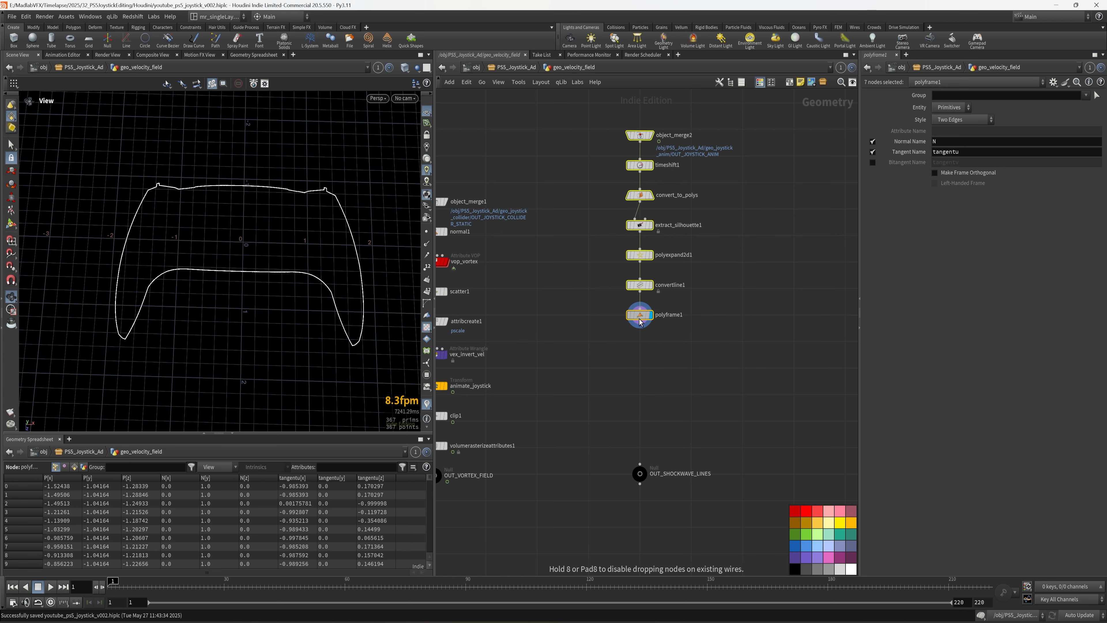
{"action": "left_click", "coordinate": [725, 365]}
{"action": "scroll", "coordinate": [703, 340], "scroll_direction": "up", "scroll_amount": 5}
{"action": "middle_click_drag", "start_coordinate": [673, 342], "coordinate": [672, 360]}
{"action": "key", "text": "ctrl+s"}
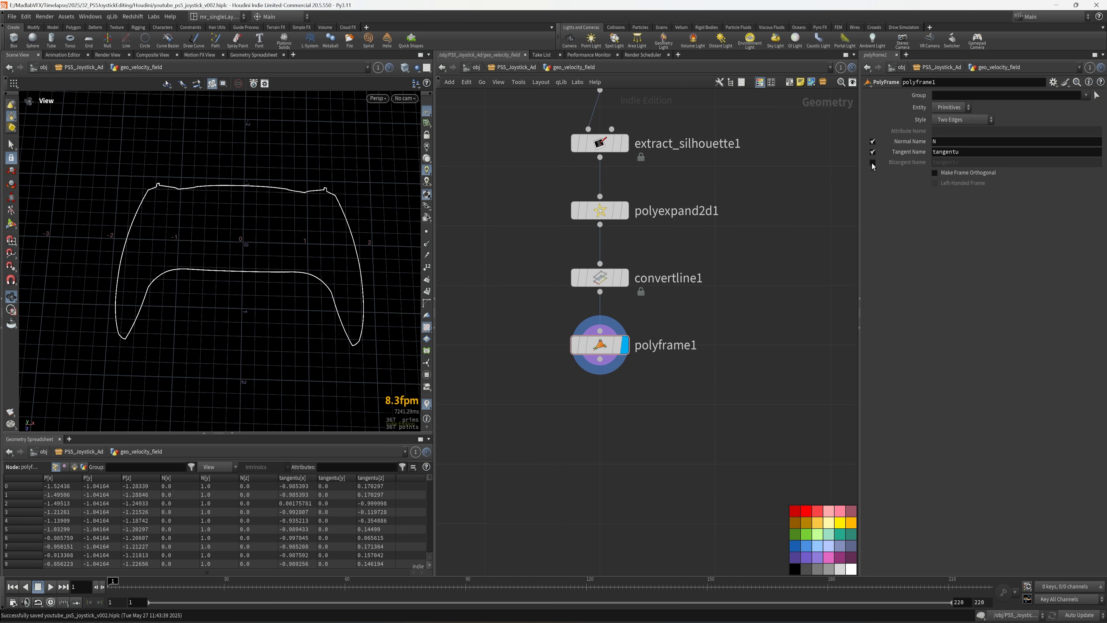
- In polyframe1, disable Tangent and Normal, write the bitangent as N, and display primitive normals
{"action": "left_click", "coordinate": [873, 152]}
{"action": "left_click", "coordinate": [873, 141]}
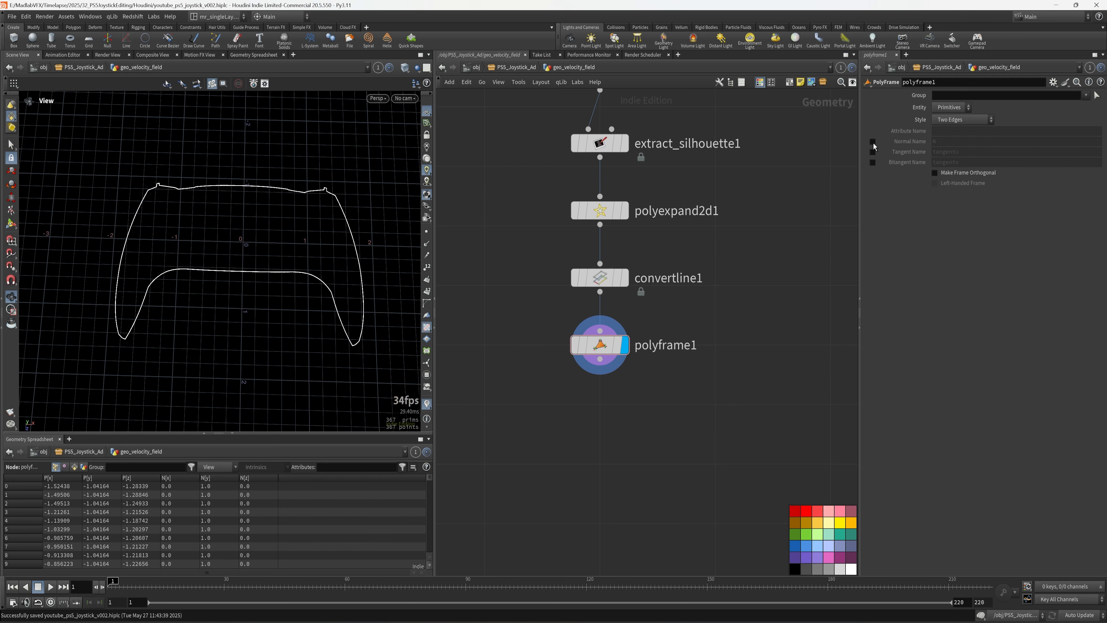
{"action": "left_click", "coordinate": [872, 162]}
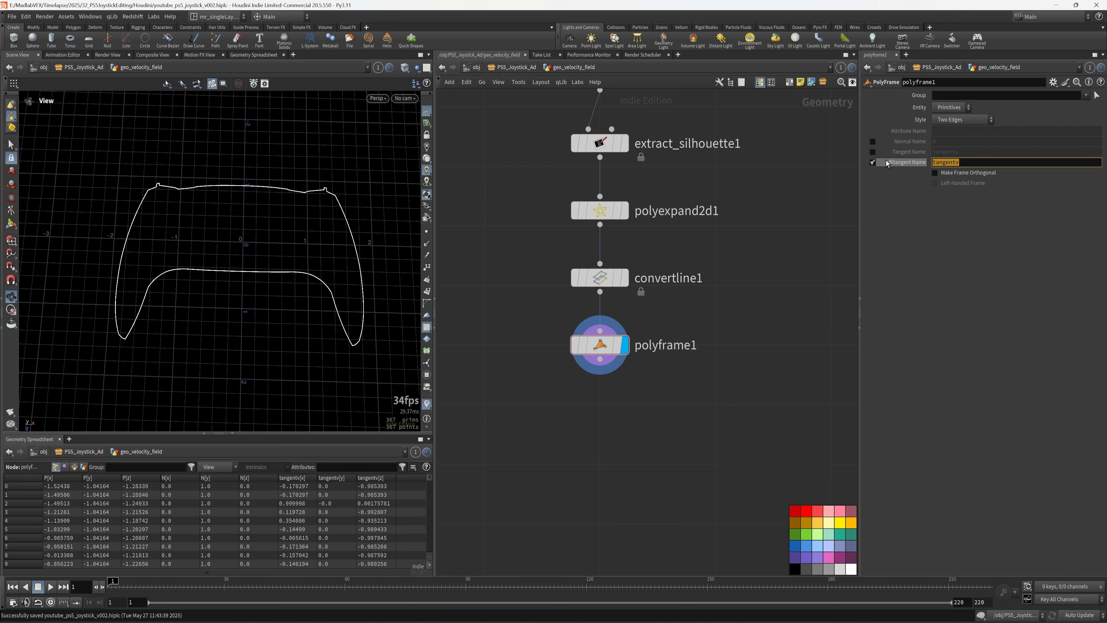
{"action": "type", "text": "N"}
{"action": "key", "text": "Return"}
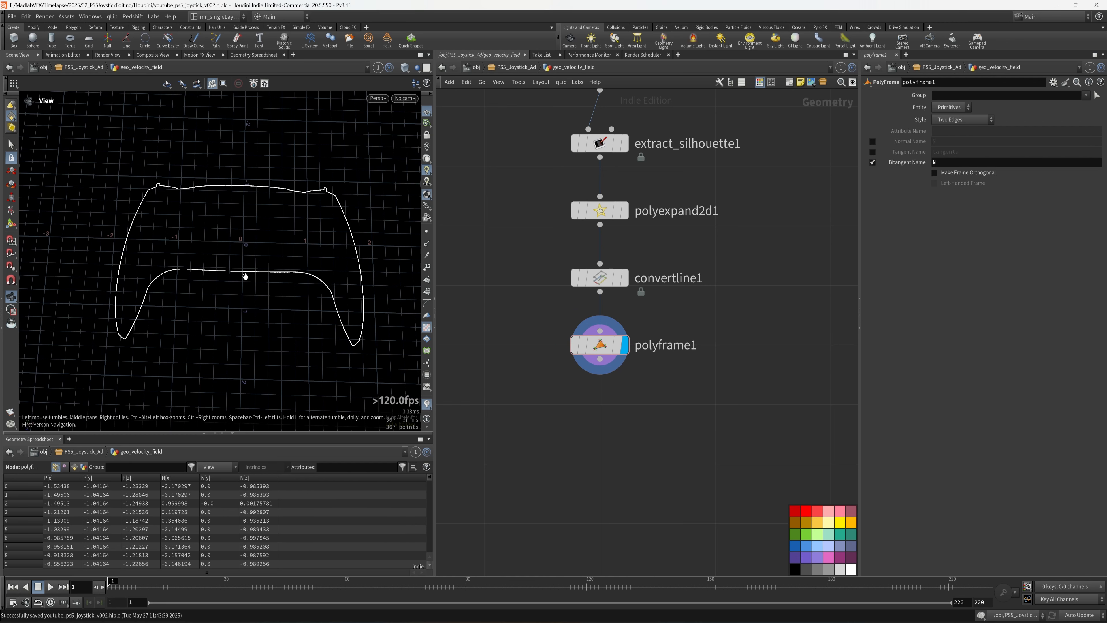
{"action": "left_click", "coordinate": [426, 256]}
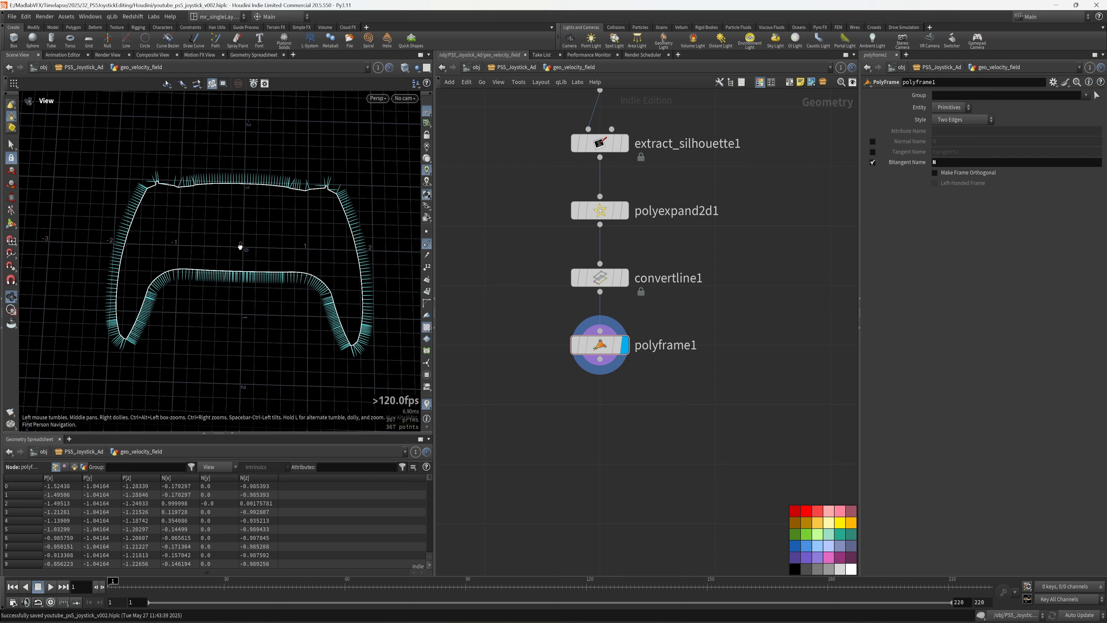
{"action": "scroll", "coordinate": [262, 249], "scroll_direction": "up", "scroll_amount": 3}
{"action": "left_click_drag", "start_coordinate": [292, 253], "coordinate": [254, 243]}
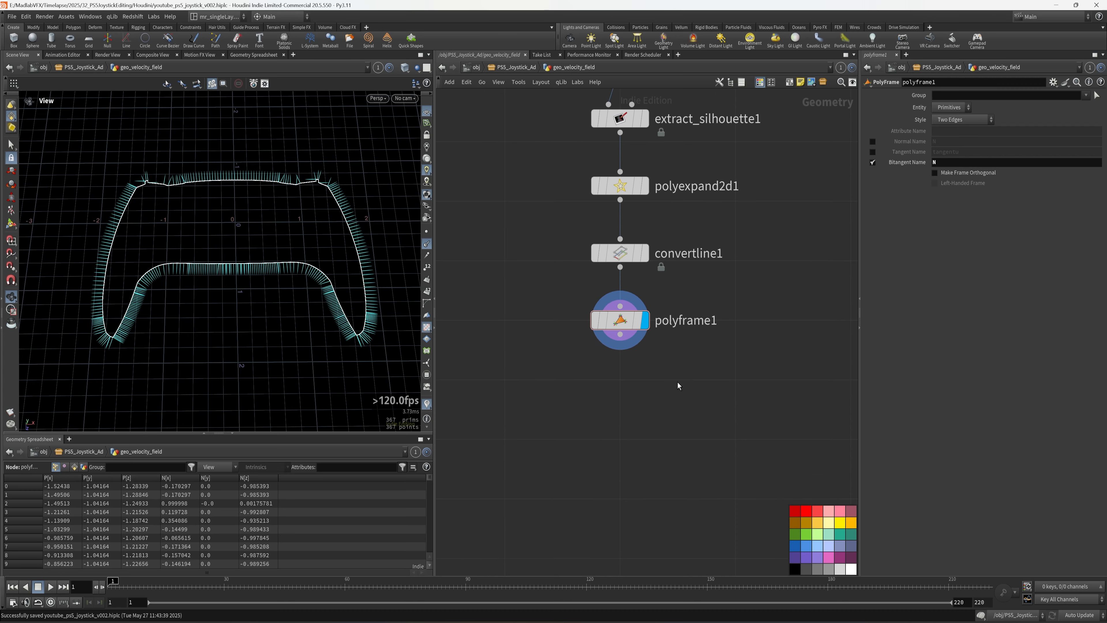
- Add a Smooth node beneath polyframe1
{"action": "key", "text": "Tab"}
{"action": "type", "text": "smo"}
{"action": "left_click", "coordinate": [806, 171]}
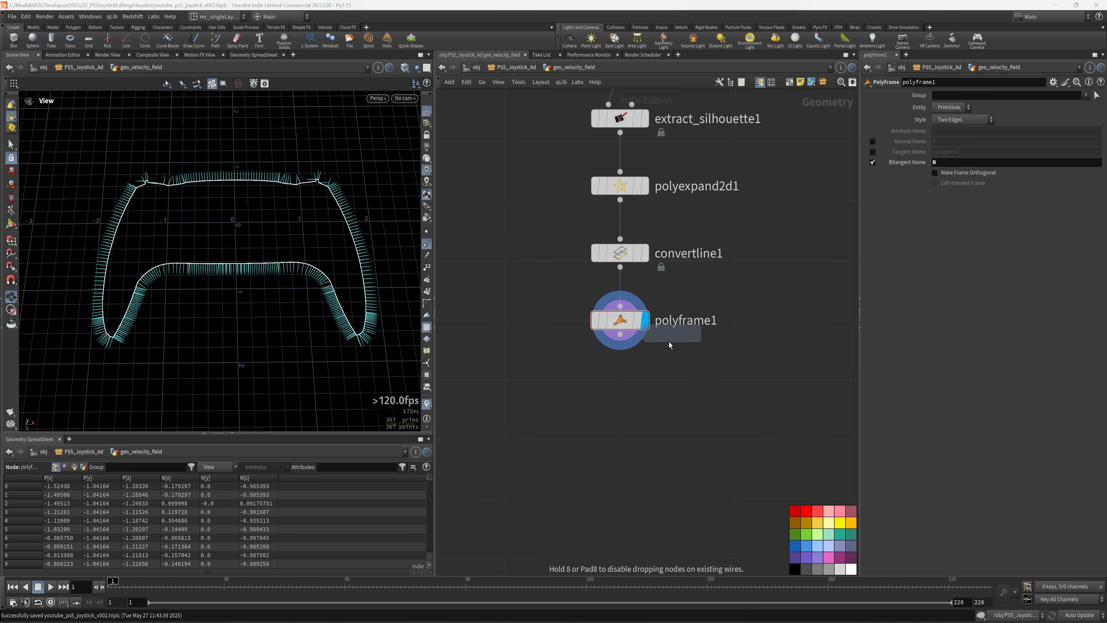
{"action": "left_click", "coordinate": [658, 410]}
- Display smooth1, enable Recompute Affected Normals, and save the scene
{"action": "left_click", "coordinate": [644, 400]}
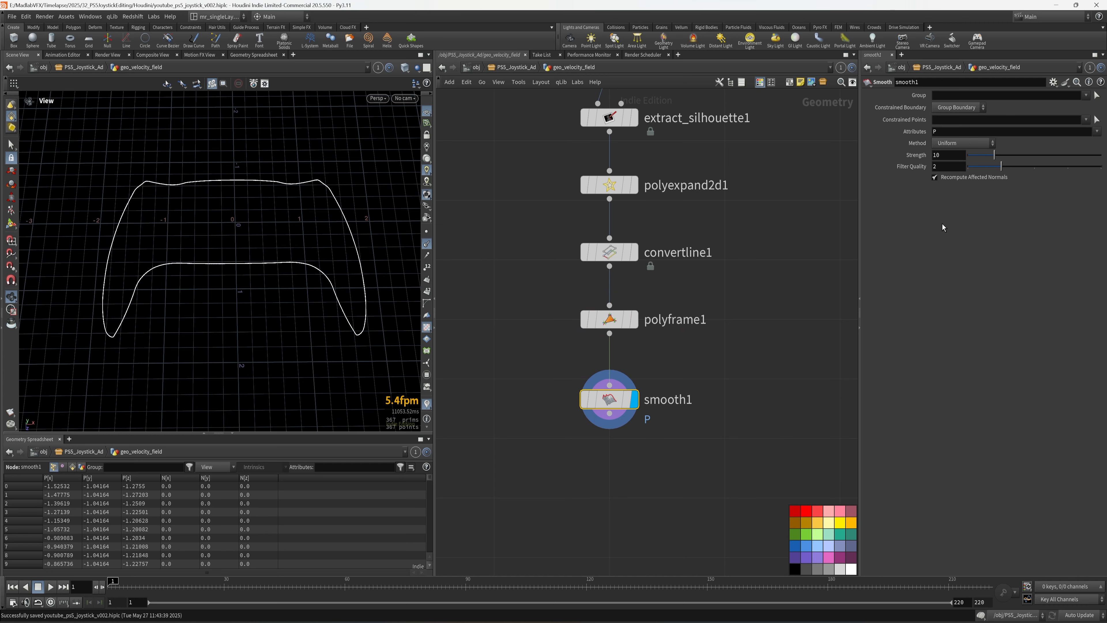
{"action": "left_click", "coordinate": [965, 178]}
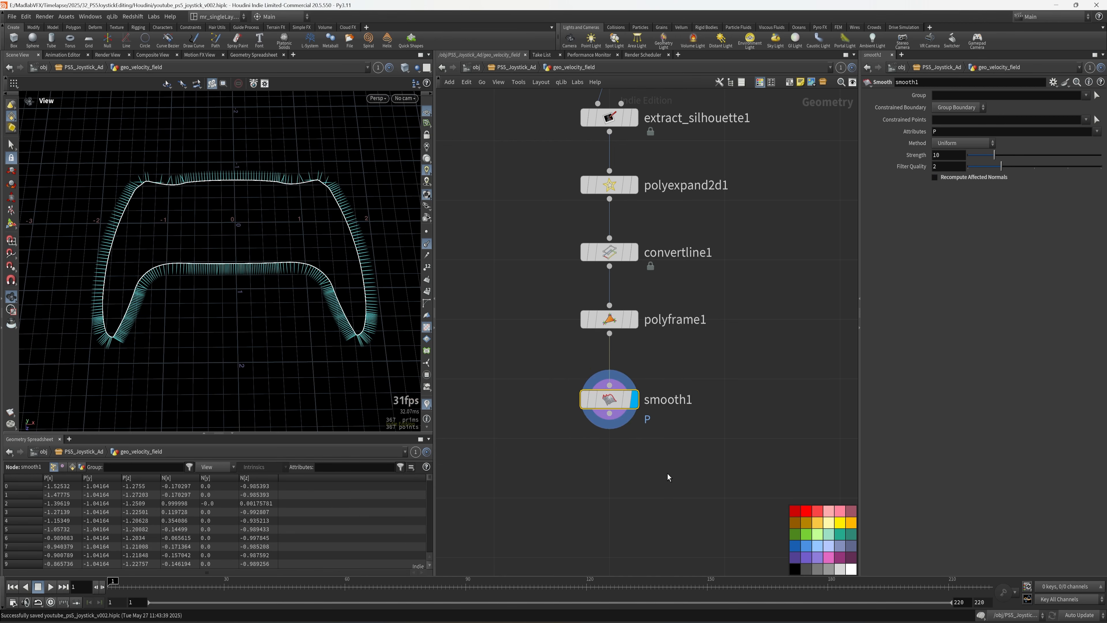
{"action": "middle_click_drag", "start_coordinate": [671, 480], "coordinate": [668, 427]}
{"action": "key", "text": "ctrl+s"}
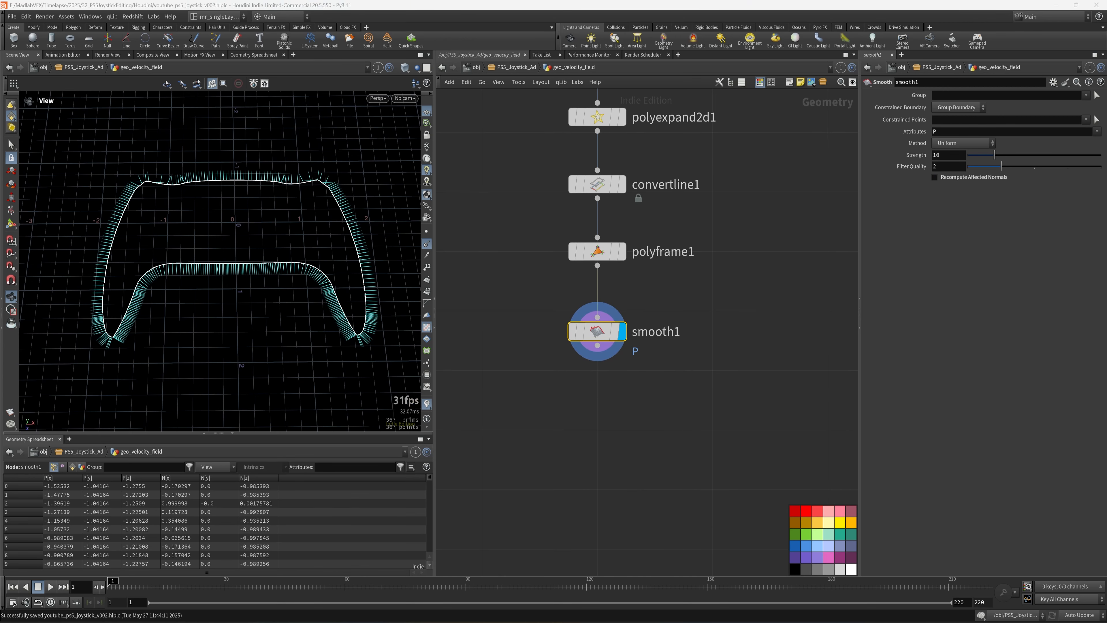
{"action": "middle_click_drag", "start_coordinate": [567, 388], "coordinate": [577, 370]}
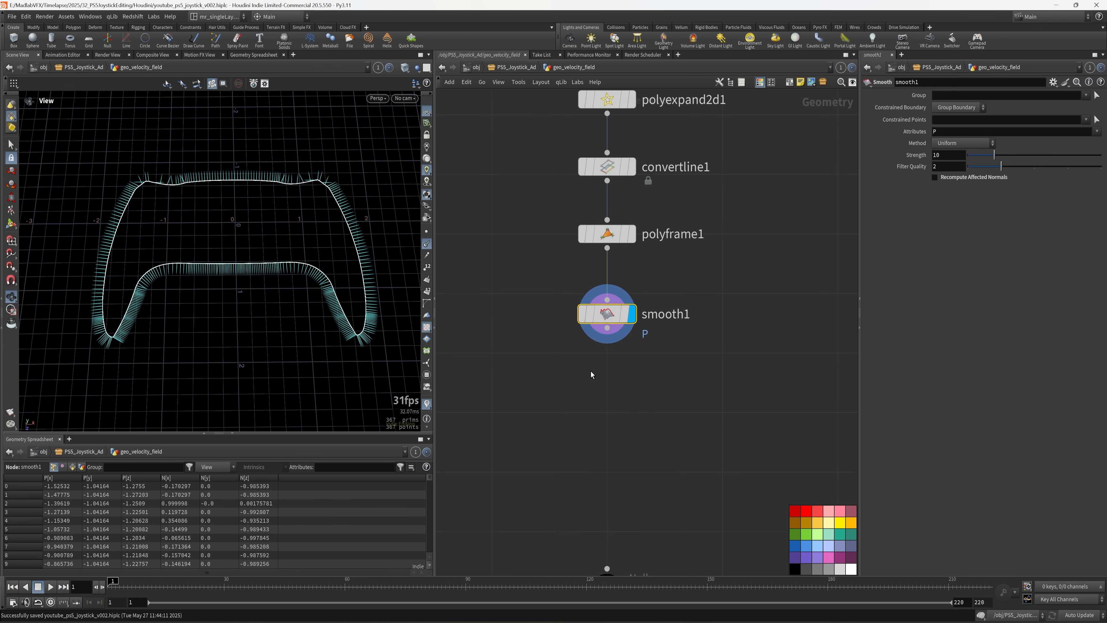
- Add a Resample node wired below smooth1, display it, and set Length to 0.05
{"action": "key", "text": "Tab"}
{"action": "type", "text": "res"}
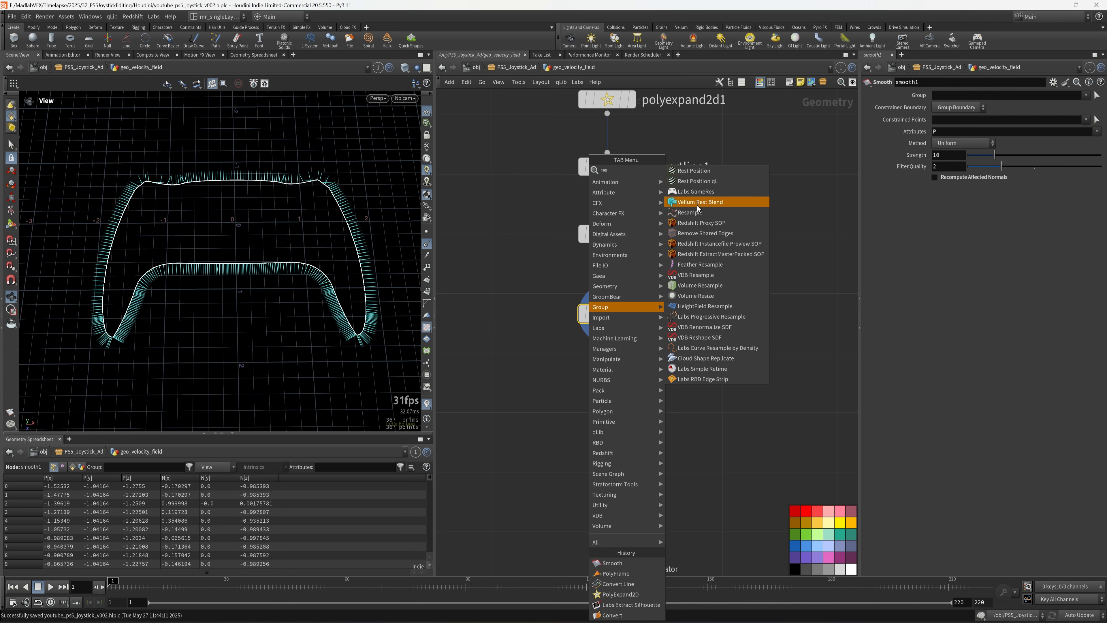
{"action": "left_click", "coordinate": [690, 213]}
{"action": "left_click", "coordinate": [607, 391]}
{"action": "left_click_drag", "start_coordinate": [607, 328], "coordinate": [607, 378]}
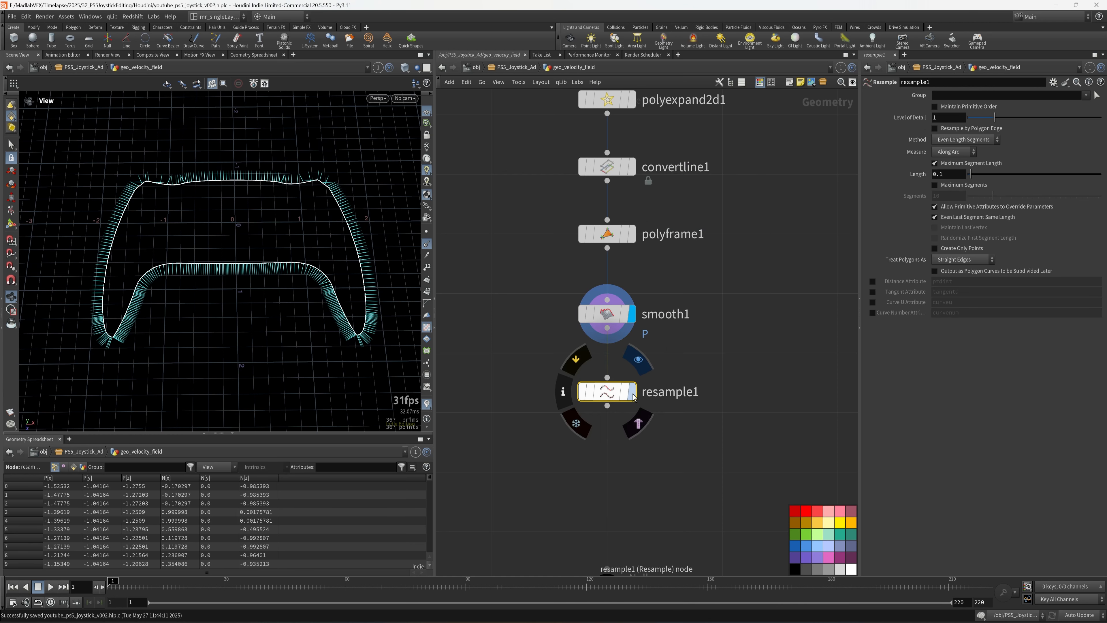
{"action": "left_click", "coordinate": [632, 391]}
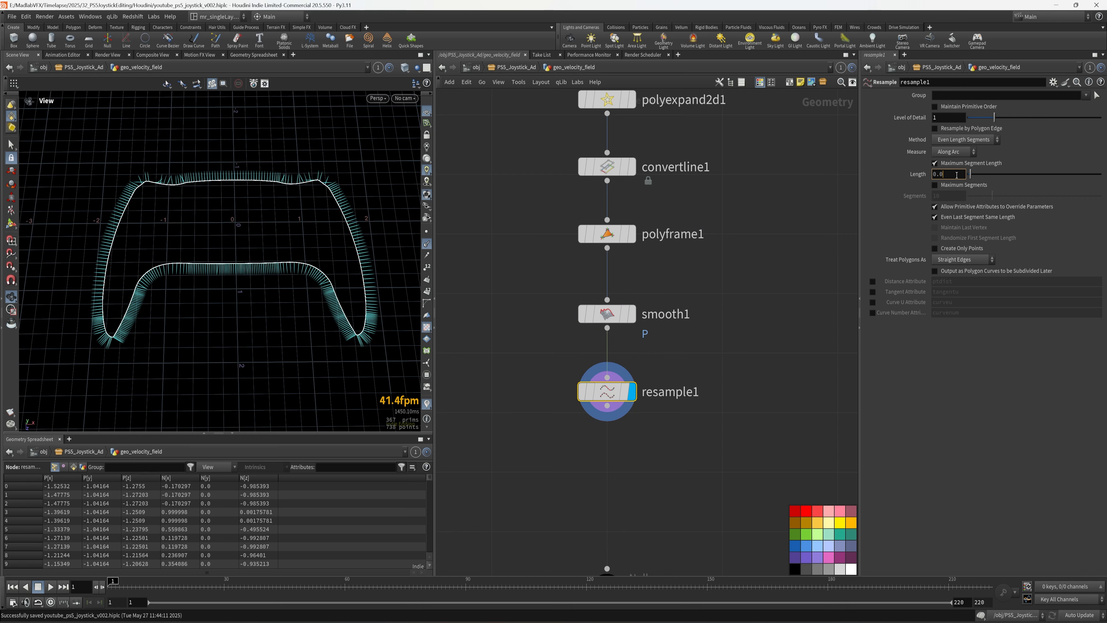
{"action": "key", "text": "Return"}
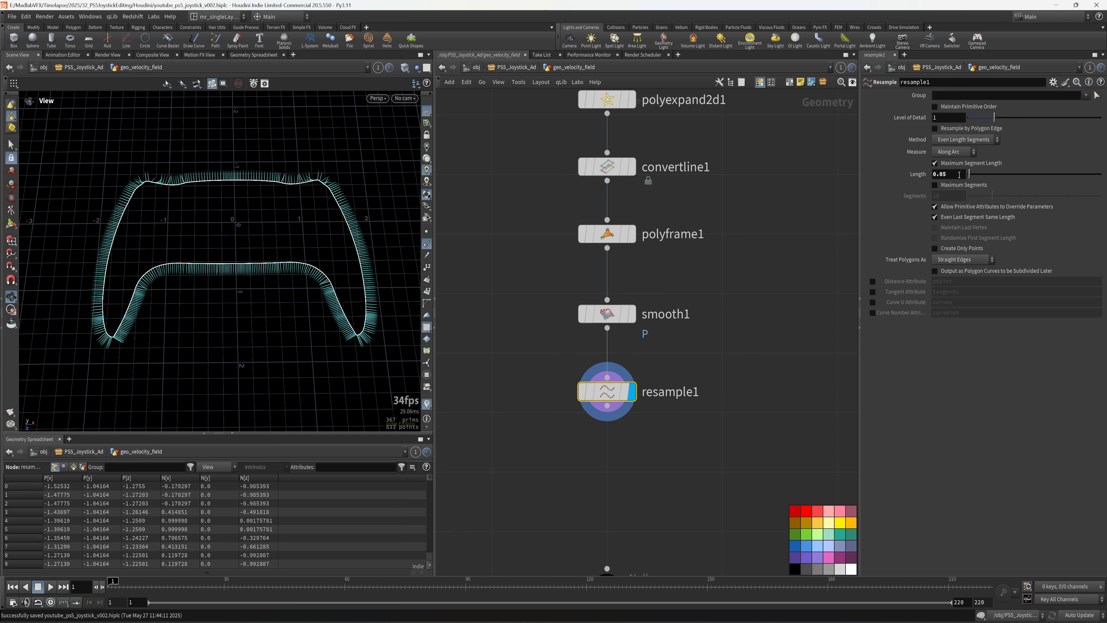
- Toggle resample1's bypass to compare results, then orbit the outline to an oblique angle
{"action": "left_click", "coordinate": [584, 392]}
{"action": "left_click", "coordinate": [584, 391]}
{"action": "left_click", "coordinate": [605, 420]}
{"action": "middle_click_drag", "start_coordinate": [602, 472], "coordinate": [605, 385]}
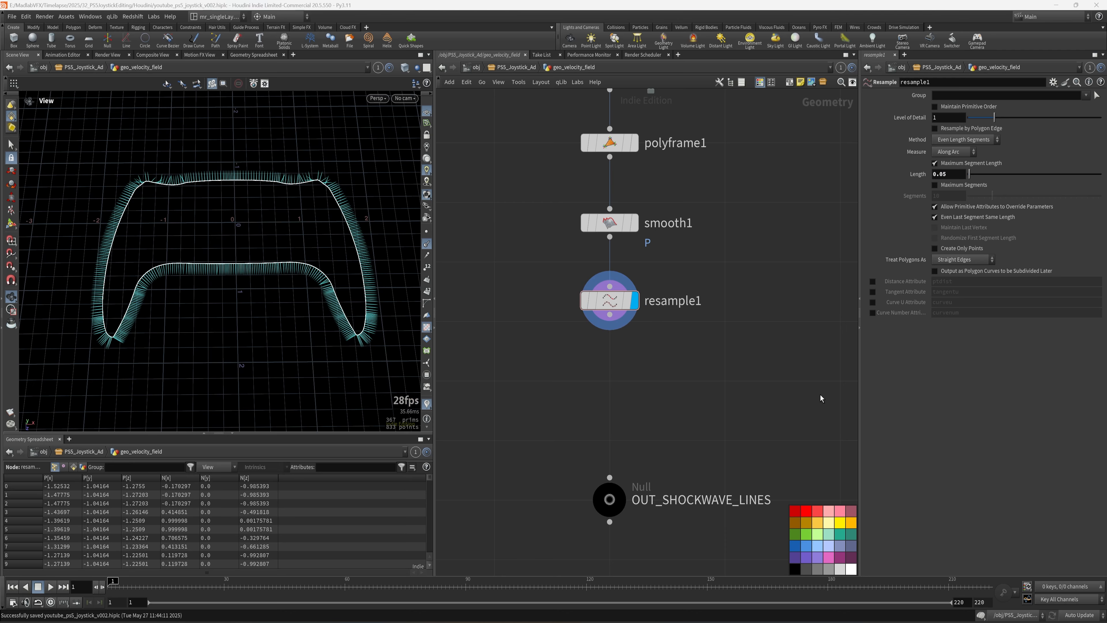
{"action": "key", "text": "Tab"}
{"action": "key", "text": "Escape"}
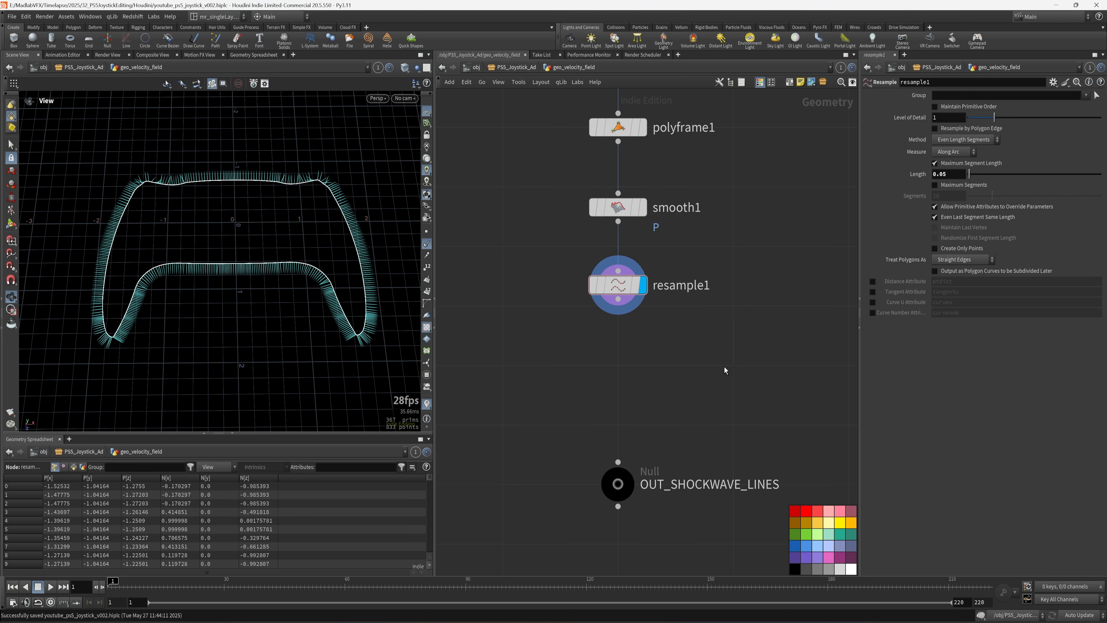
{"action": "left_click_drag", "start_coordinate": [338, 305], "coordinate": [259, 267]}
- Add a Transform node wired from resample1, display it, and rename it transform_zero_Y
{"action": "key", "text": "Tab"}
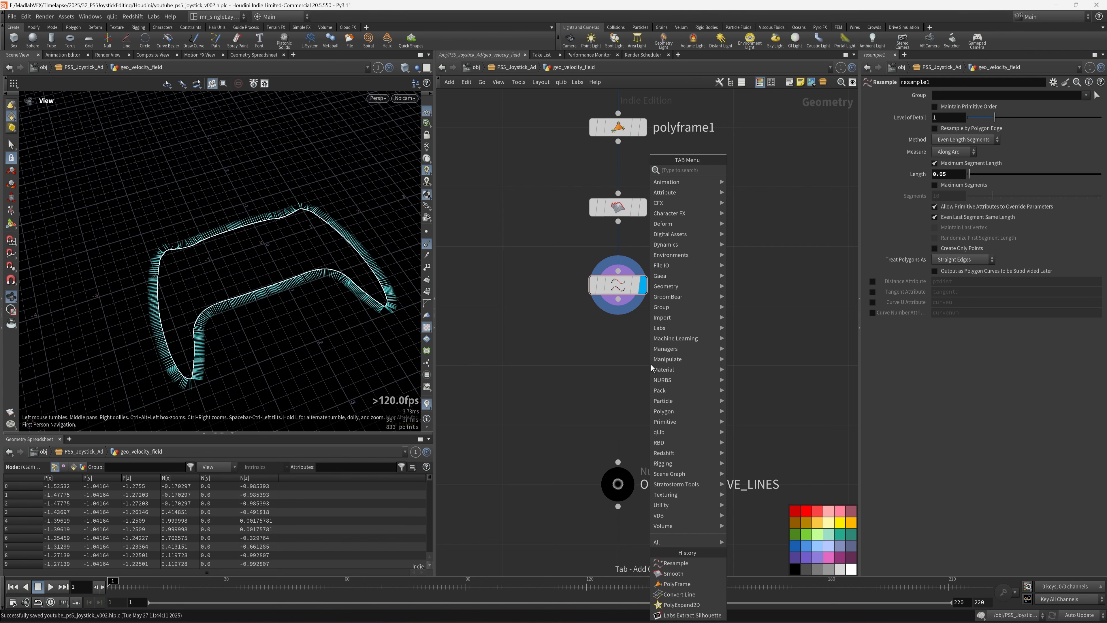
{"action": "type", "text": "transform"}
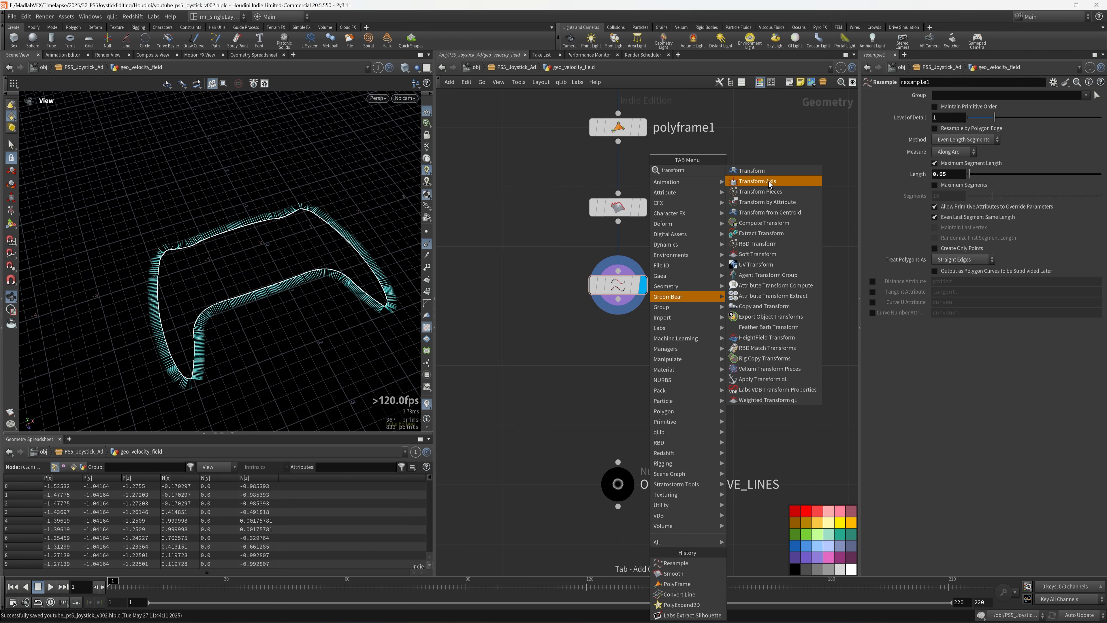
{"action": "left_click", "coordinate": [754, 171]}
{"action": "left_click_drag", "start_coordinate": [620, 309], "coordinate": [618, 343]}
{"action": "left_click", "coordinate": [642, 356]}
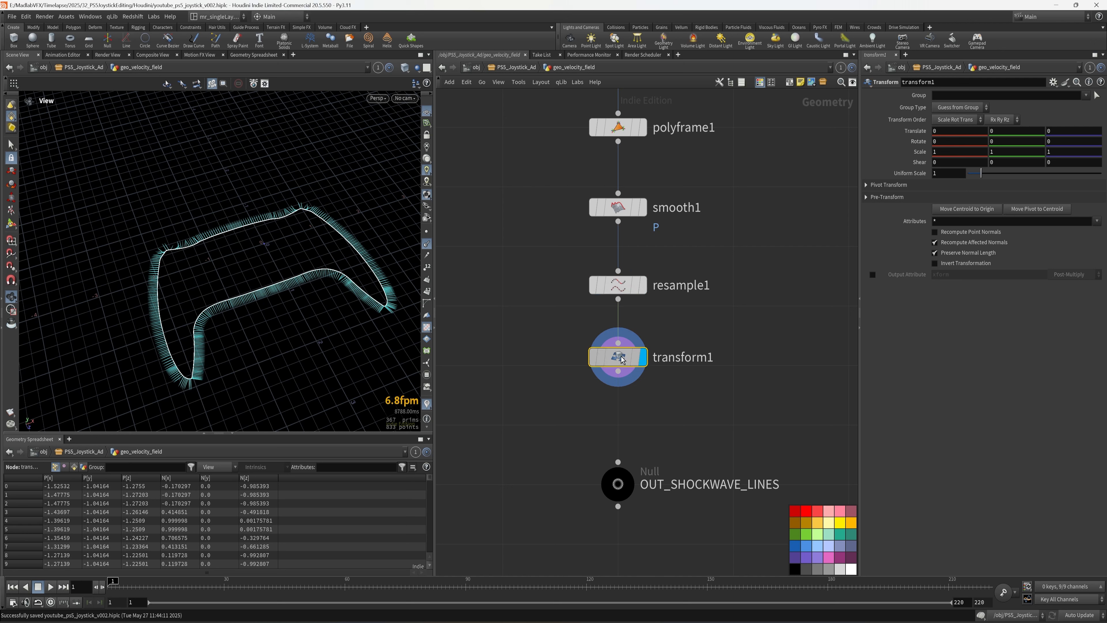
{"action": "double_click", "coordinate": [710, 357]}
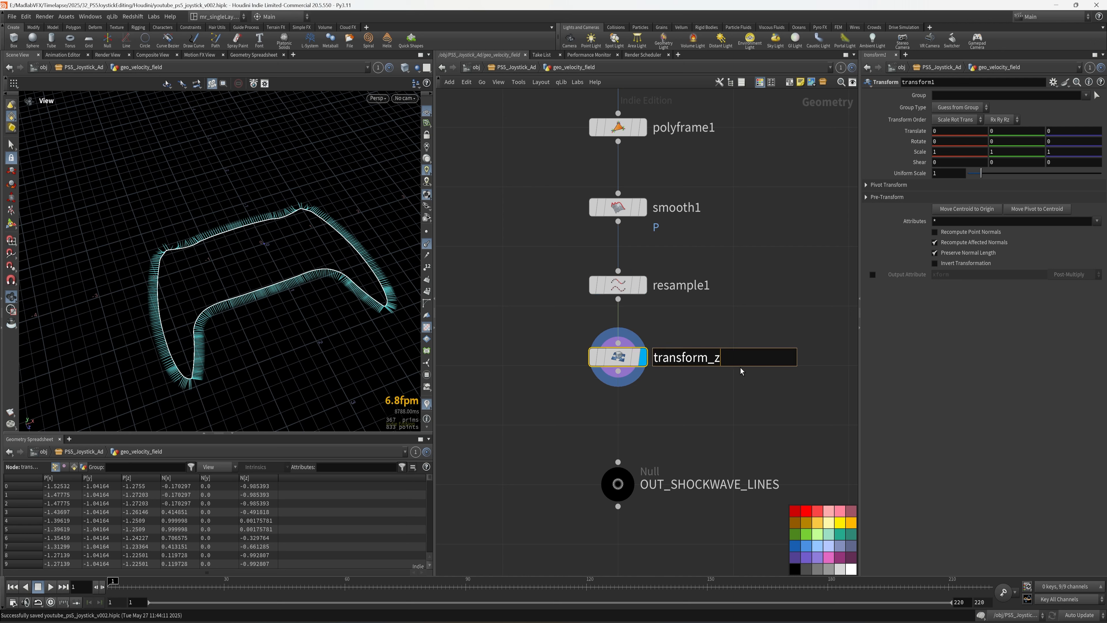
{"action": "type", "text": "transform_zero_Y"}
{"action": "key", "text": "Return"}
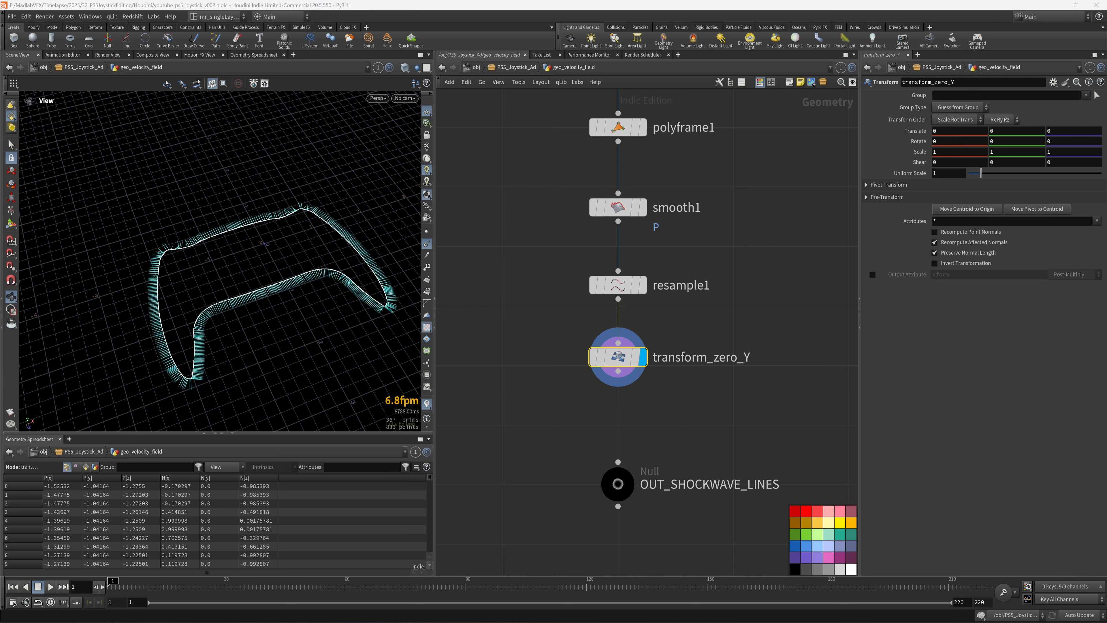
- Set transform_zero_Y's Scale Y to 0 to flatten the outline, then save
{"action": "left_click", "coordinate": [1006, 153]}
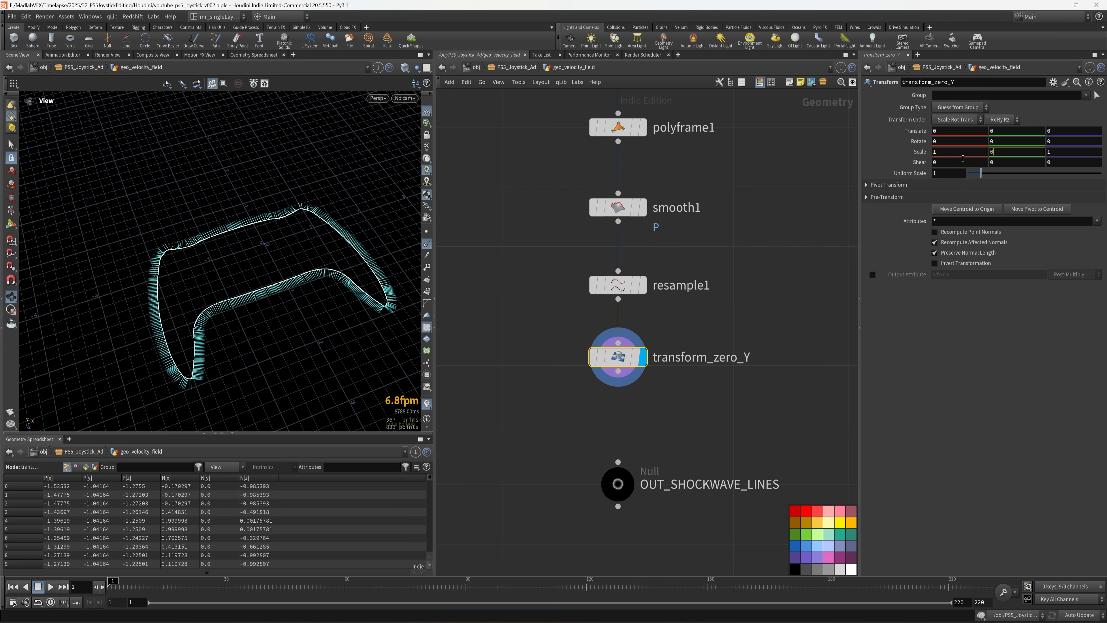
{"action": "type", "text": "0"}
{"action": "key", "text": "Return"}
{"action": "mouse_move", "coordinate": [244, 270]}
{"action": "left_mouse_down"}
{"action": "mouse_move", "coordinate": [240, 244]}
{"action": "mouse_move", "coordinate": [242, 275]}
{"action": "left_mouse_up"}
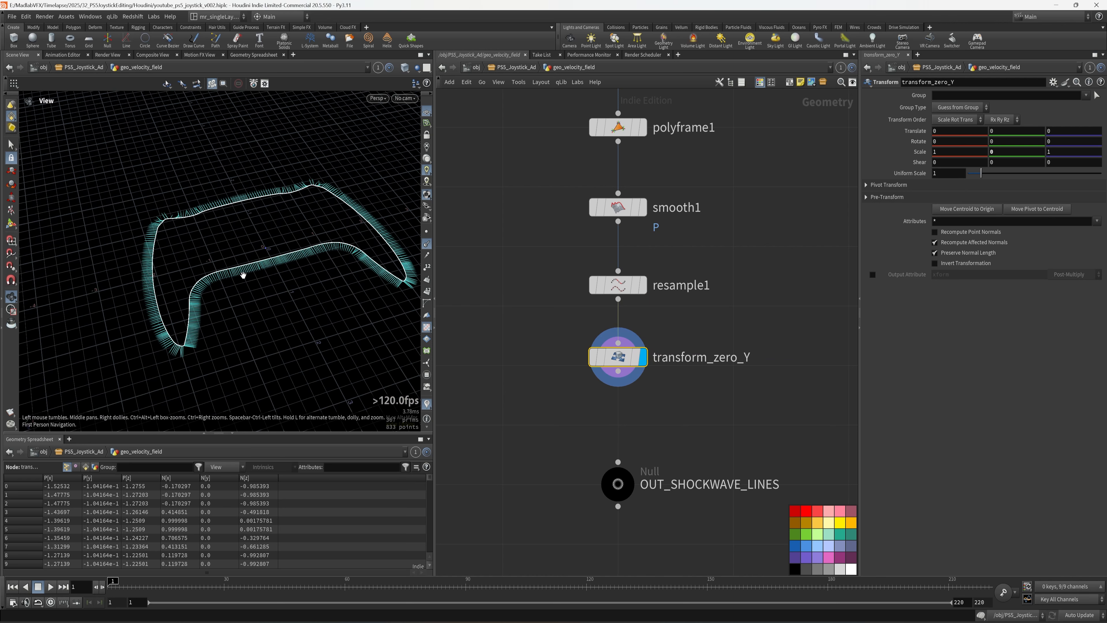
{"action": "key", "text": "ctrl+s"}
- Move the OUT_SHOCKWAVE_LINES null further down to make room below transform_zero_Y
{"action": "middle_click_drag", "start_coordinate": [712, 394], "coordinate": [701, 348]}
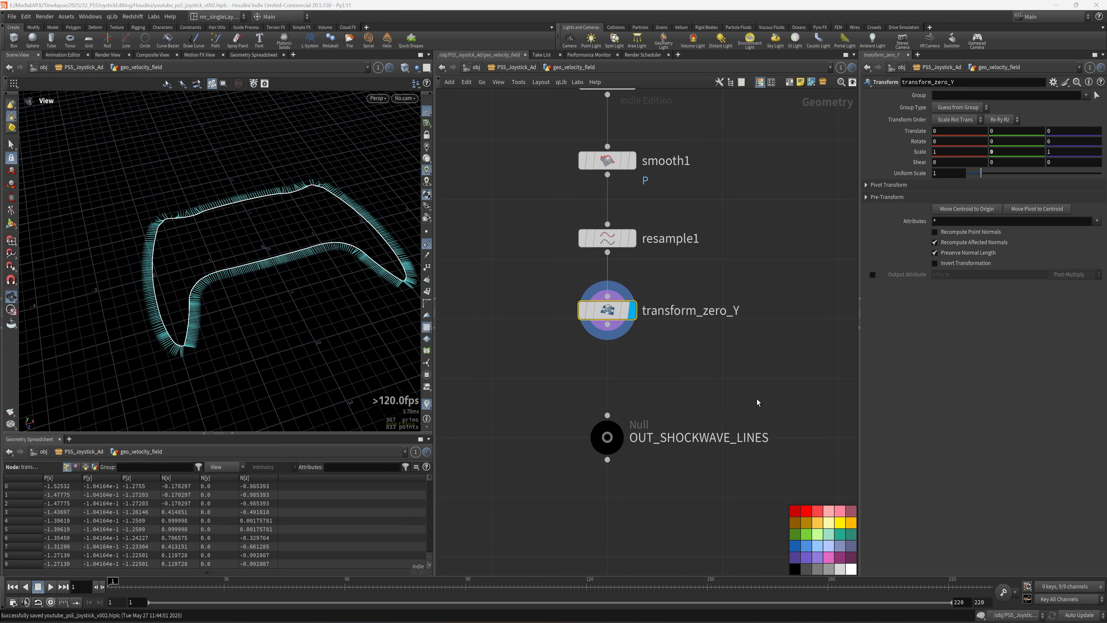
{"action": "middle_click_drag", "start_coordinate": [757, 403], "coordinate": [736, 357]}
{"action": "scroll", "coordinate": [635, 354], "scroll_direction": "down", "scroll_amount": 2}
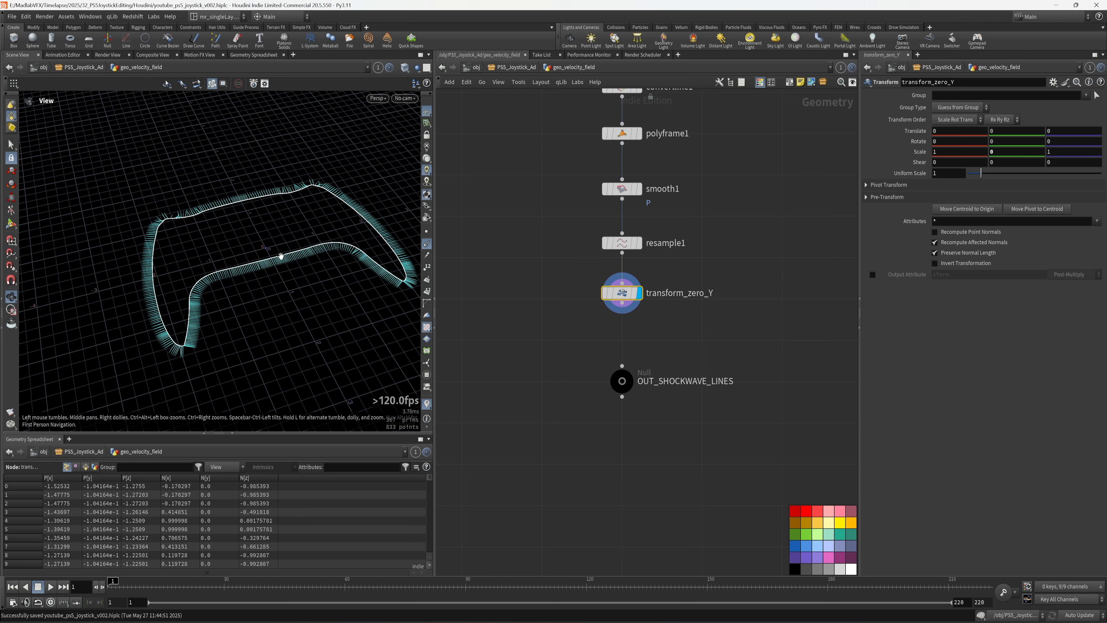
{"action": "scroll", "coordinate": [270, 283], "scroll_direction": "up", "scroll_amount": 5}
{"action": "left_click_drag", "start_coordinate": [256, 261], "coordinate": [290, 251]}
{"action": "left_click_drag", "start_coordinate": [635, 382], "coordinate": [638, 494]}
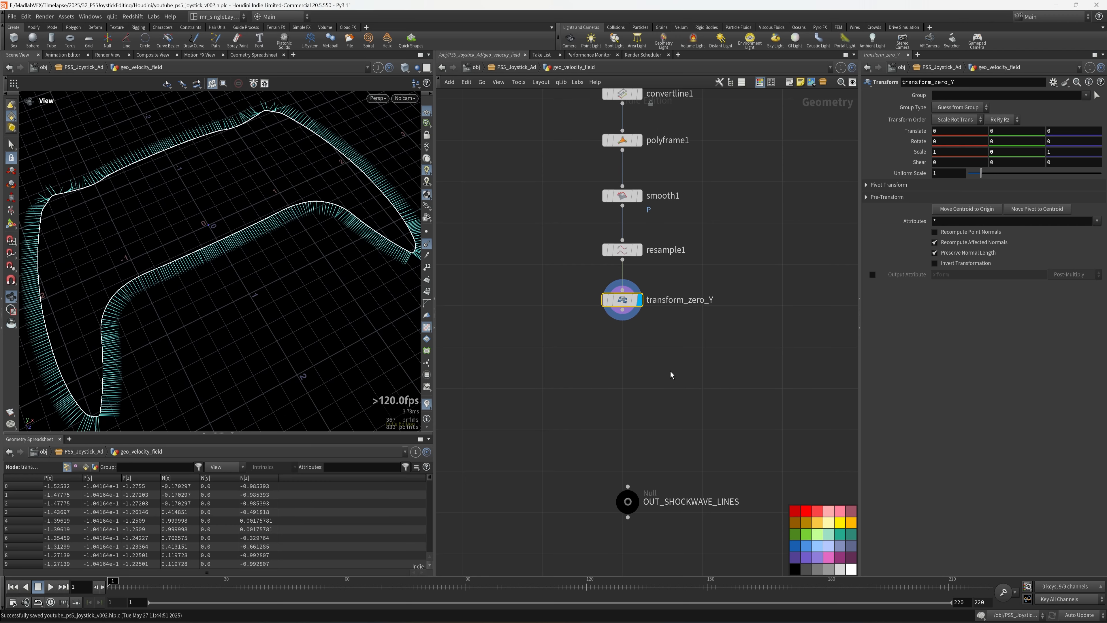
{"action": "key", "text": "Tab"}
- Place an Attribute VOP below transform_zero_Y and rename it vop_noise_normals
{"action": "type", "text": "vop"}
{"action": "left_click", "coordinate": [758, 181]}
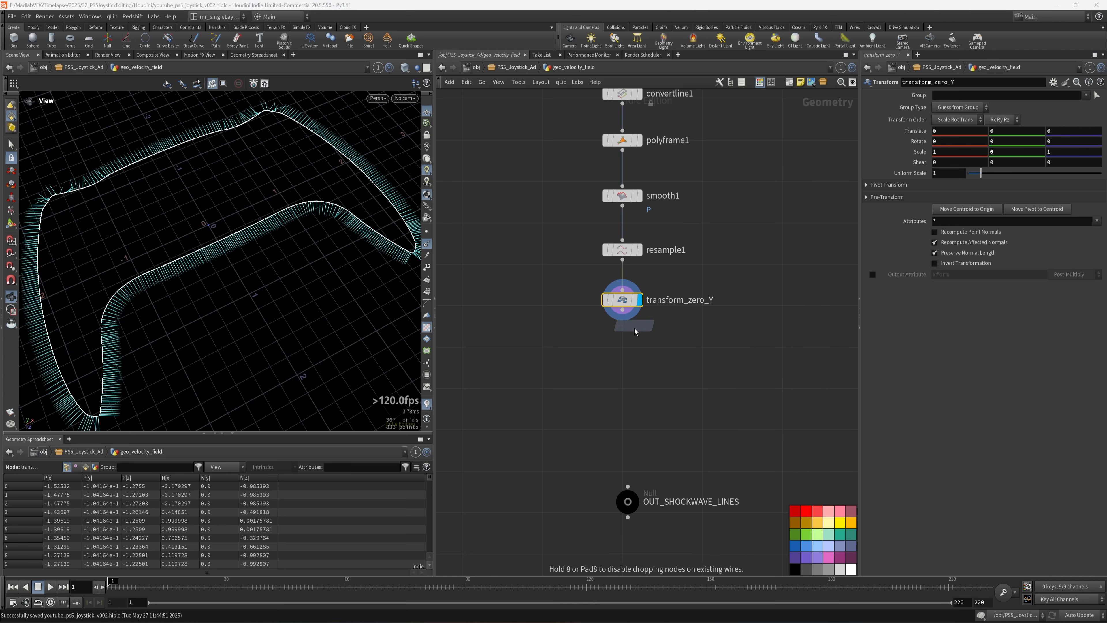
{"action": "left_click", "coordinate": [604, 342]}
{"action": "left_click_drag", "start_coordinate": [617, 348], "coordinate": [618, 353]}
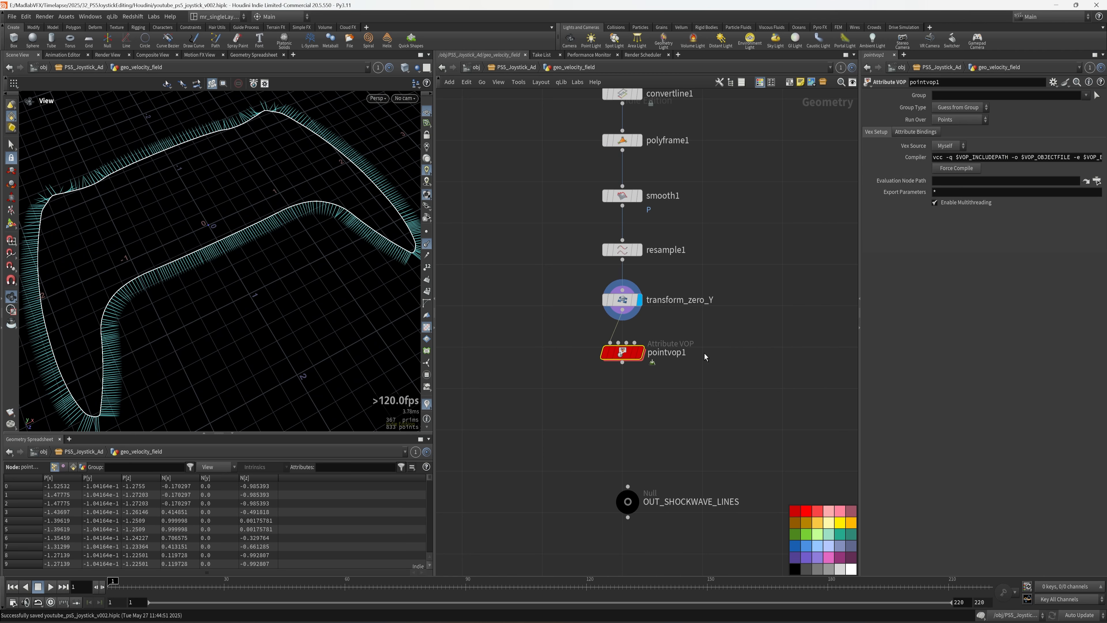
{"action": "left_click", "coordinate": [670, 352]}
{"action": "type", "text": "vop_"}
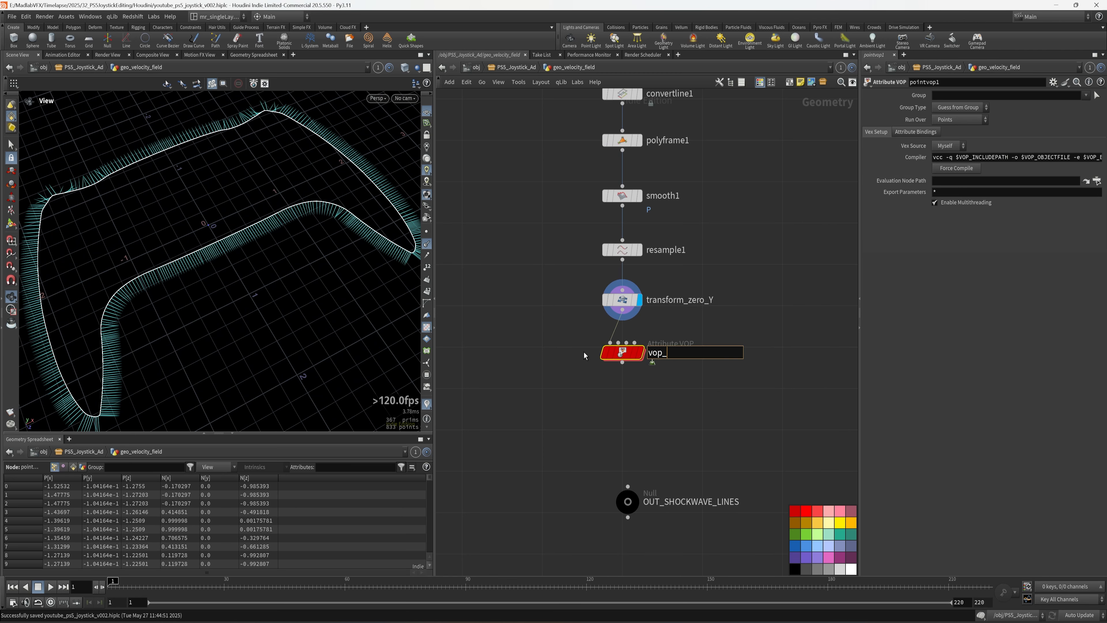
{"action": "type", "text": "noise_normals"}
{"action": "key", "text": "Return"}
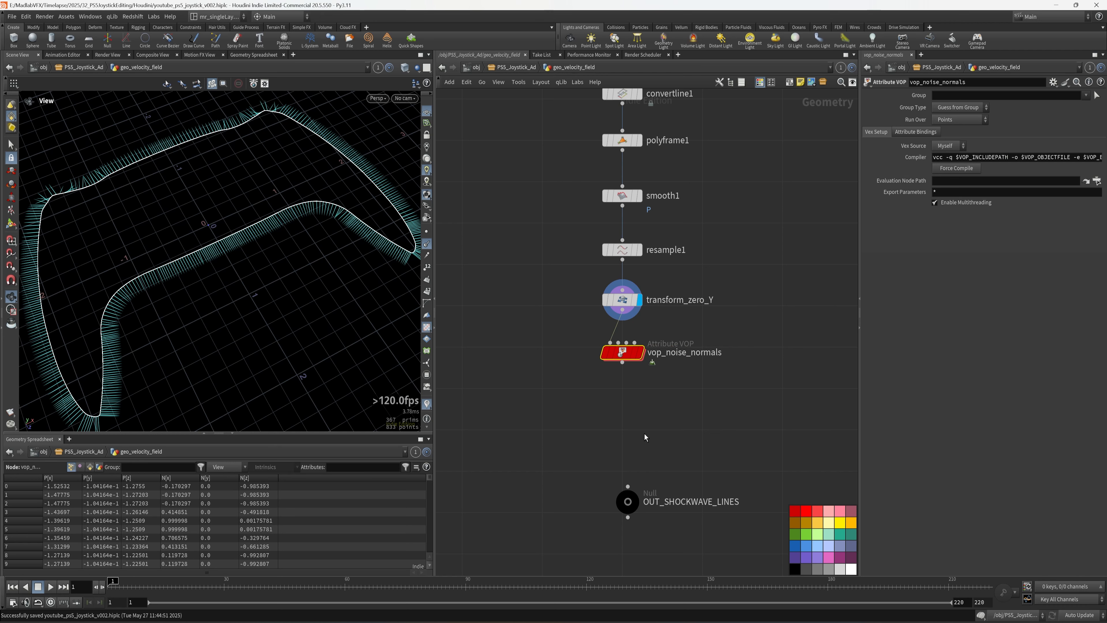
- Inside vop_noise_normals, add a Turbulent Noise node fed by point position P
{"action": "double_click", "coordinate": [622, 352]}
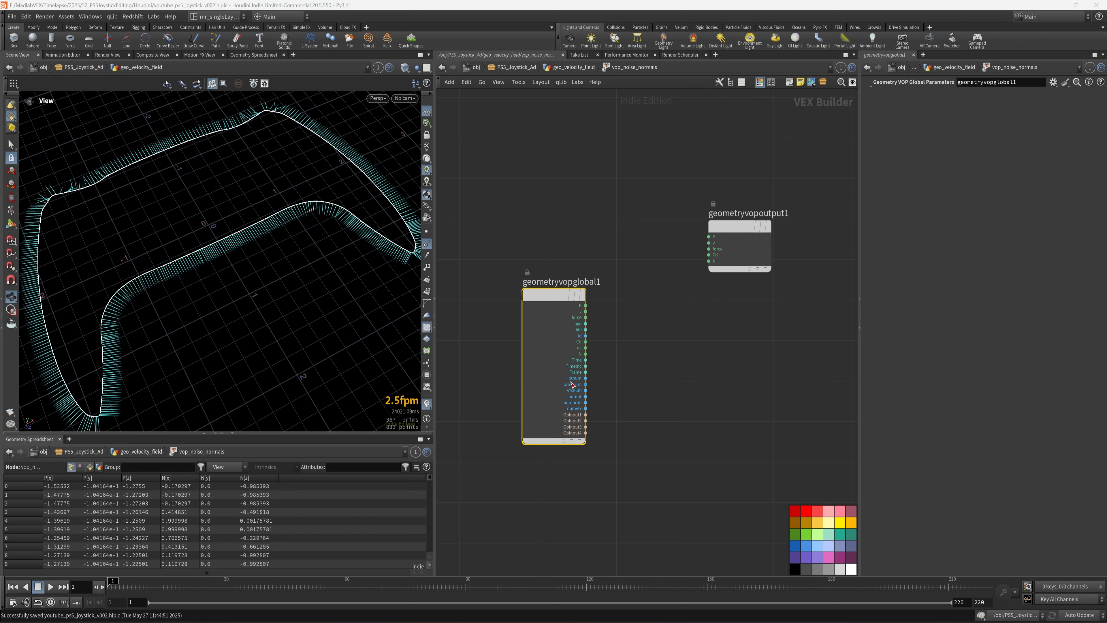
{"action": "key", "text": "Tab"}
{"action": "type", "text": "tur"}
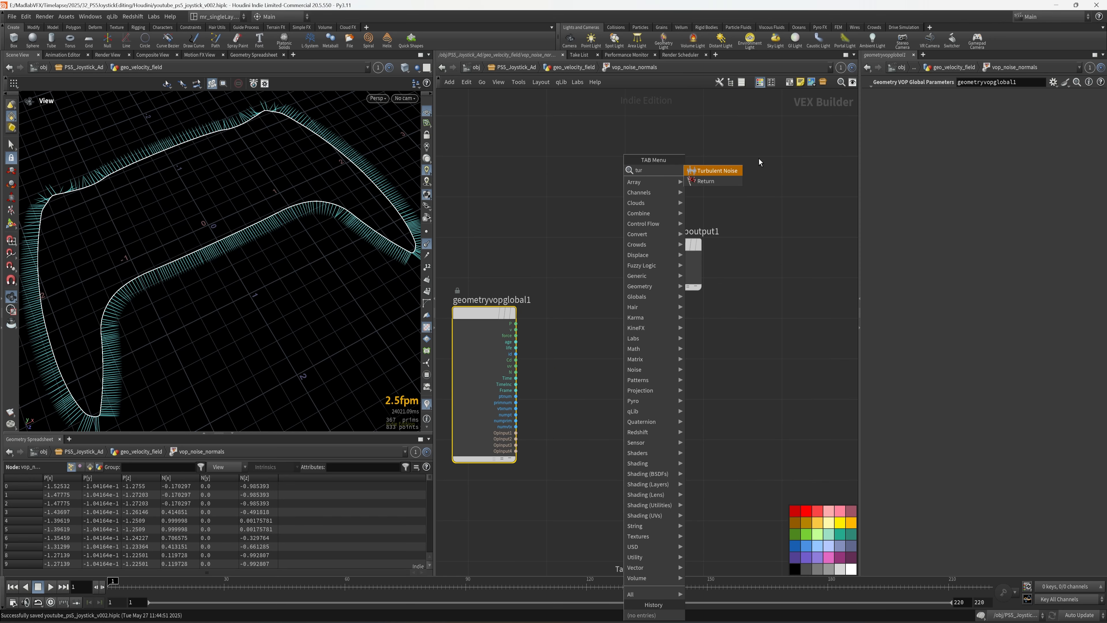
{"action": "key", "text": "Return"}
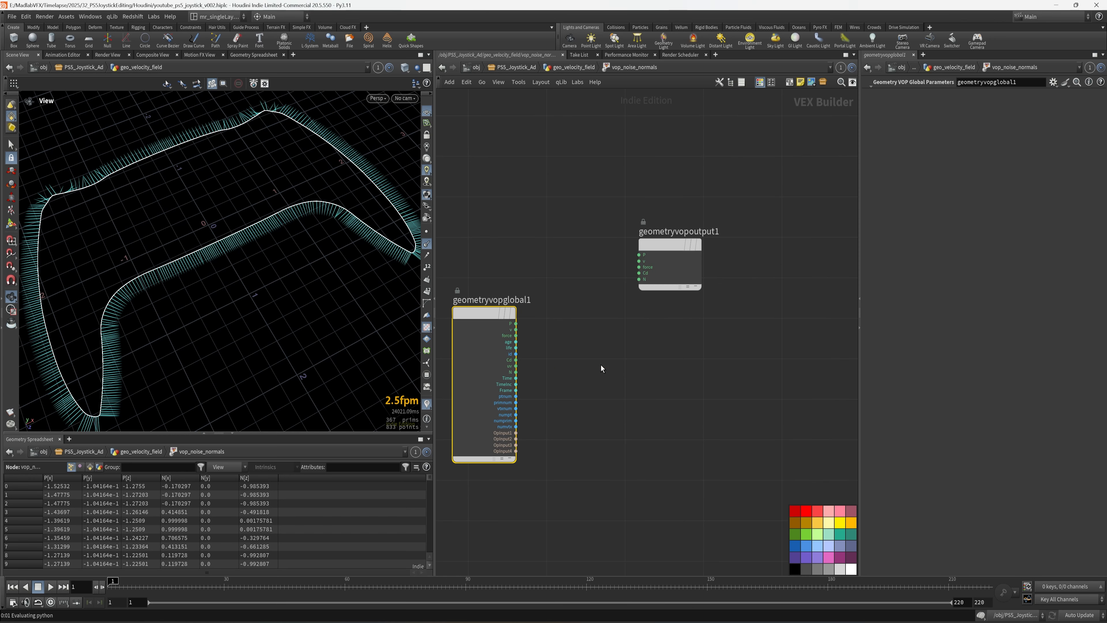
{"action": "left_click", "coordinate": [601, 365]}
{"action": "middle_click_drag", "start_coordinate": [580, 333], "coordinate": [616, 296]}
{"action": "scroll", "coordinate": [610, 298], "scroll_direction": "up", "scroll_amount": 2}
{"action": "left_click_drag", "start_coordinate": [562, 316], "coordinate": [604, 369]}
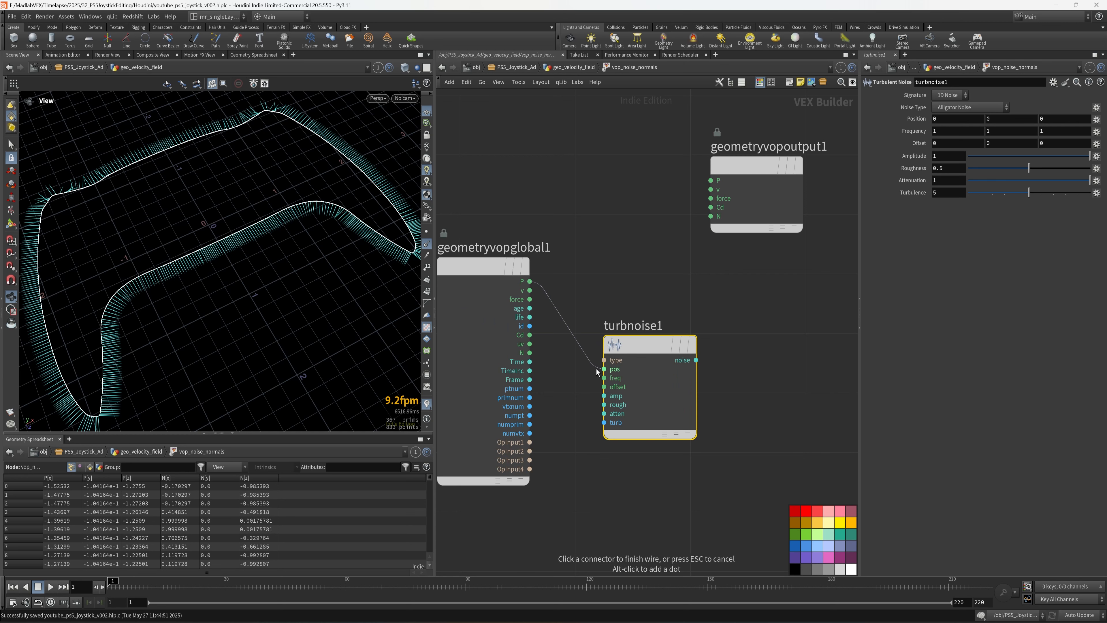
{"action": "middle_click_drag", "start_coordinate": [796, 331], "coordinate": [759, 294]}
- Promote turbnoise1's inputs to parameters via Create Input Parameters
{"action": "right_click", "coordinate": [608, 294]}
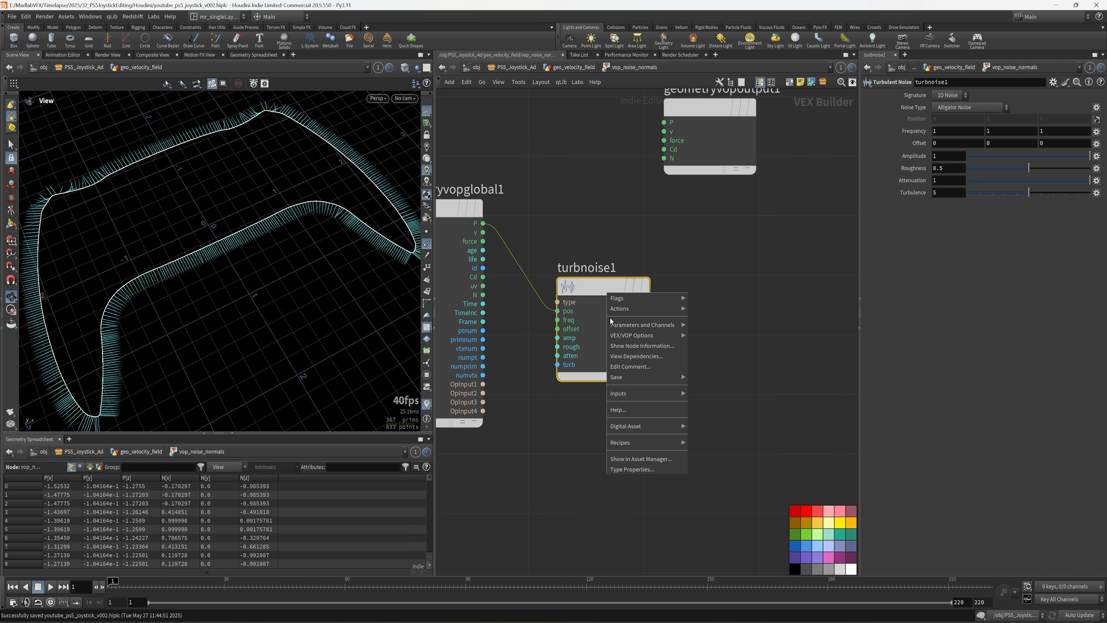
{"action": "left_click", "coordinate": [540, 295]}
{"action": "right_click", "coordinate": [578, 289]}
{"action": "mouse_move", "coordinate": [626, 332]}
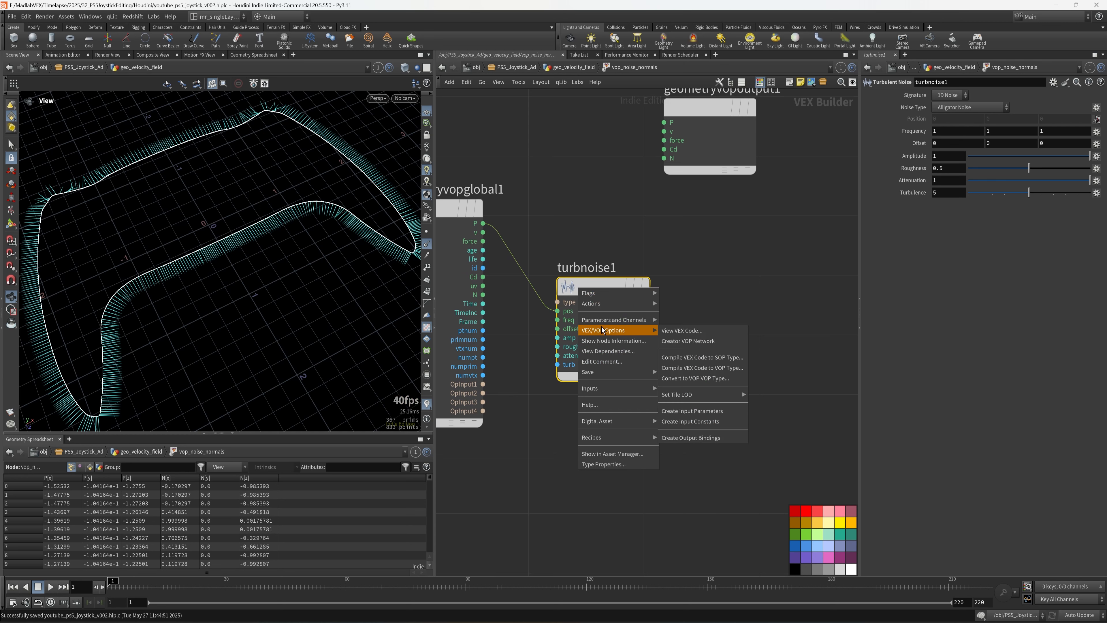
{"action": "left_click", "coordinate": [713, 411]}
{"action": "scroll", "coordinate": [754, 247], "scroll_direction": "down", "scroll_amount": 2}
{"action": "middle_click_drag", "start_coordinate": [754, 247], "coordinate": [696, 295]}
- Add a Fit Range node fed by turbnoise1's noise output
{"action": "key", "text": "Tab"}
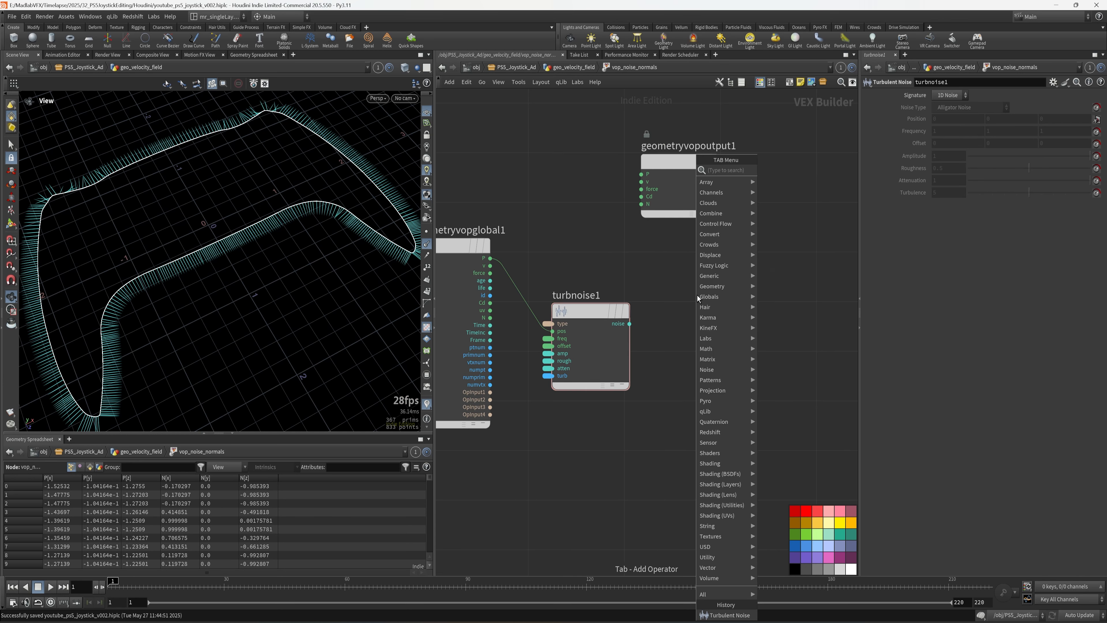
{"action": "type", "text": "fit"}
{"action": "left_click", "coordinate": [776, 176]}
{"action": "left_click", "coordinate": [694, 330]}
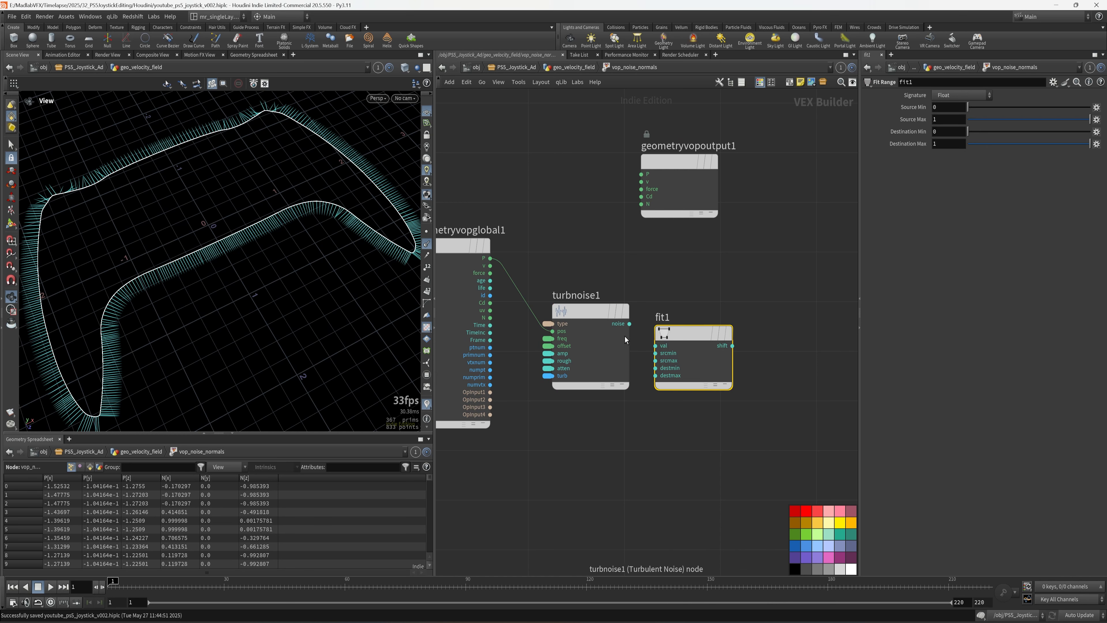
{"action": "left_click_drag", "start_coordinate": [629, 323], "coordinate": [656, 345]}
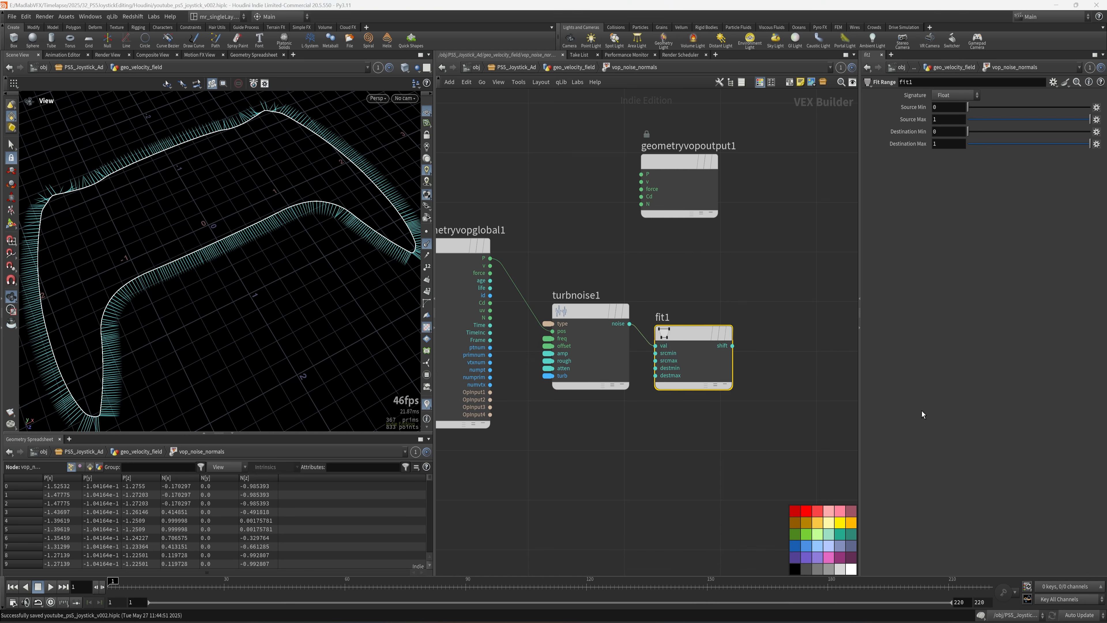
- Set fit1 to remap -0.7–0.7 into 2–6.6, then save and widen the network editor
{"action": "left_click", "coordinate": [946, 109]}
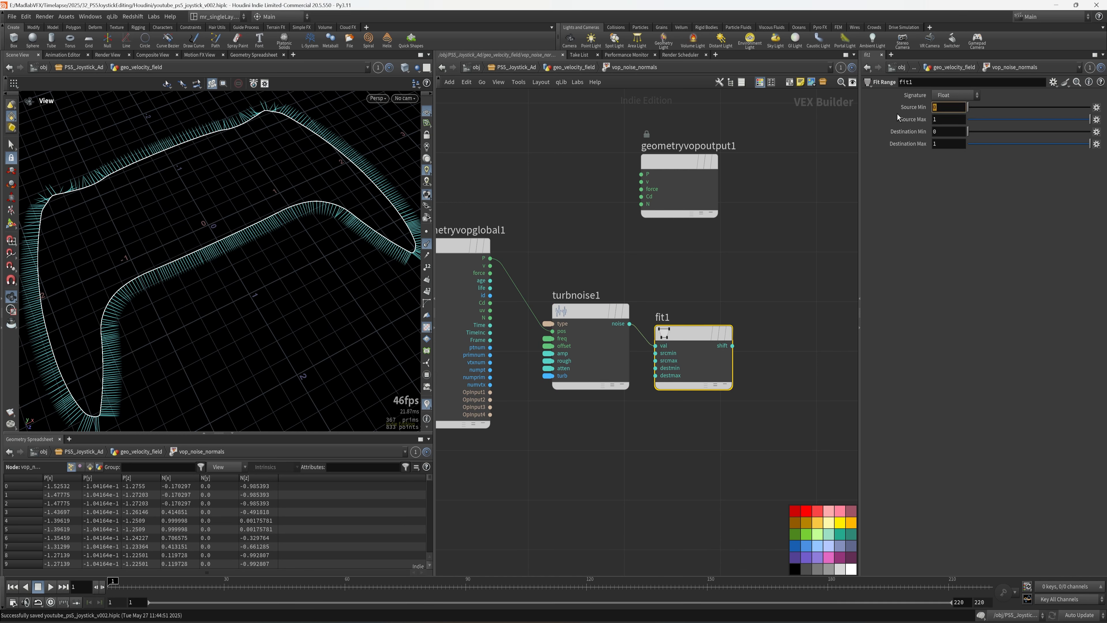
{"action": "type", "text": "-0.7"}
{"action": "key", "text": "Return"}
{"action": "type", "text": "0.7"}
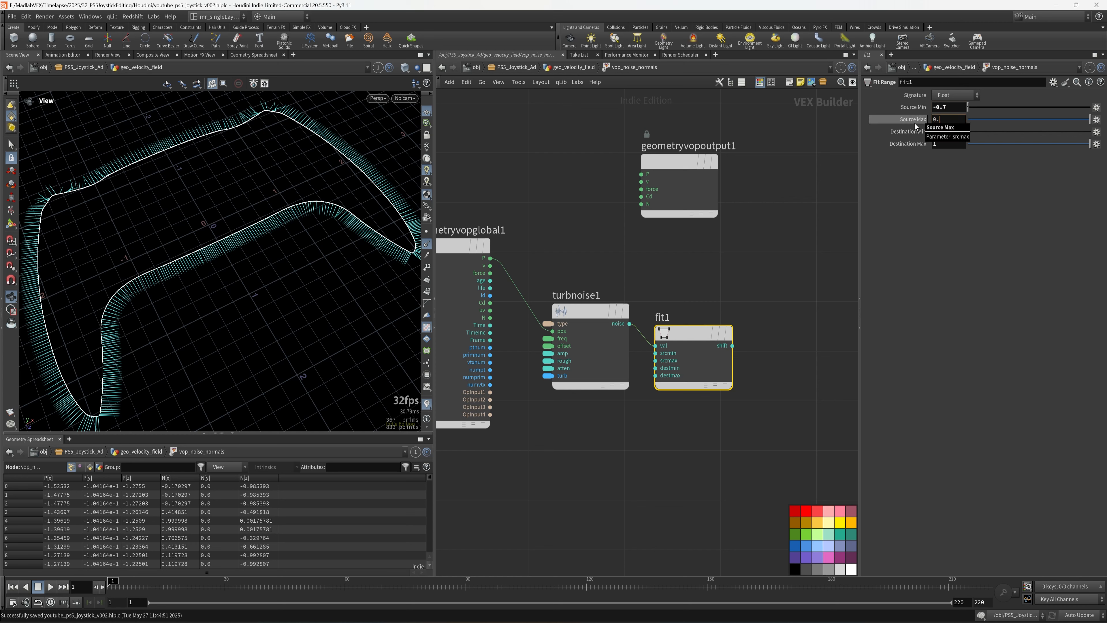
{"action": "key", "text": "Return"}
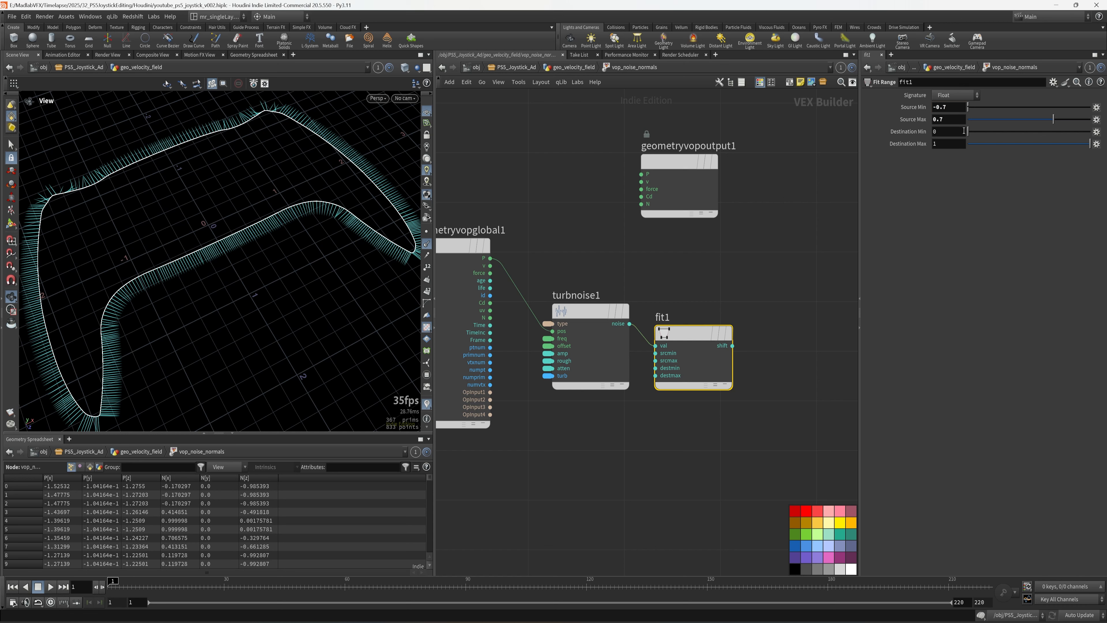
{"action": "type", "text": "2"}
{"action": "left_click", "coordinate": [952, 147]}
{"action": "key", "text": "ctrl+s"}
{"action": "scroll", "coordinate": [828, 375], "scroll_direction": "up", "scroll_amount": 3}
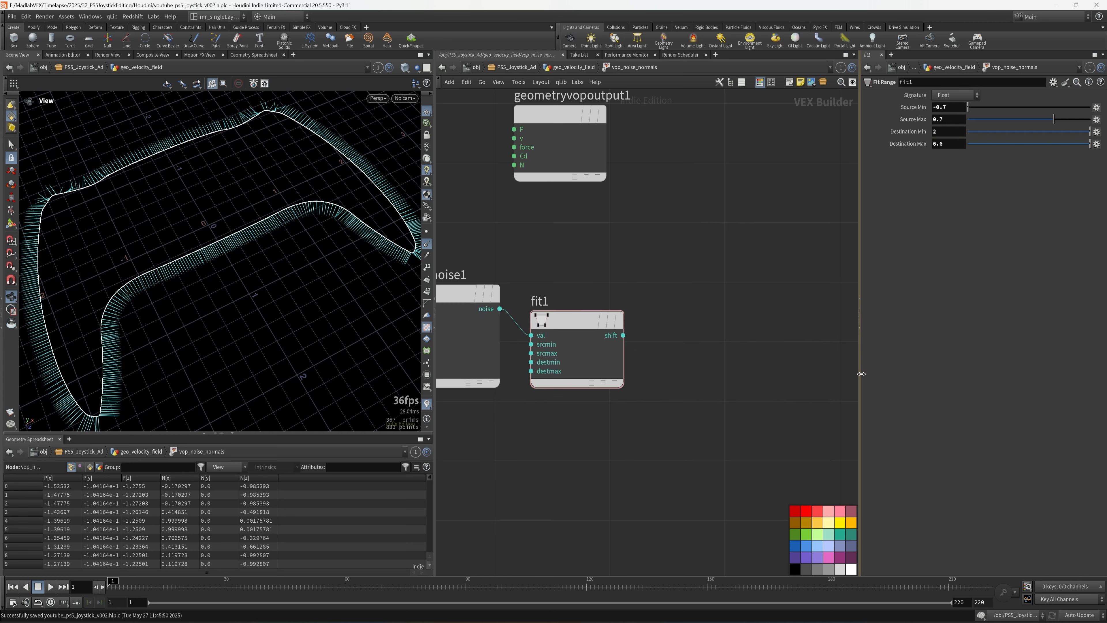
{"action": "left_click_drag", "start_coordinate": [858, 374], "coordinate": [997, 351]}
{"action": "scroll", "coordinate": [734, 310], "scroll_direction": "down", "scroll_amount": 2}
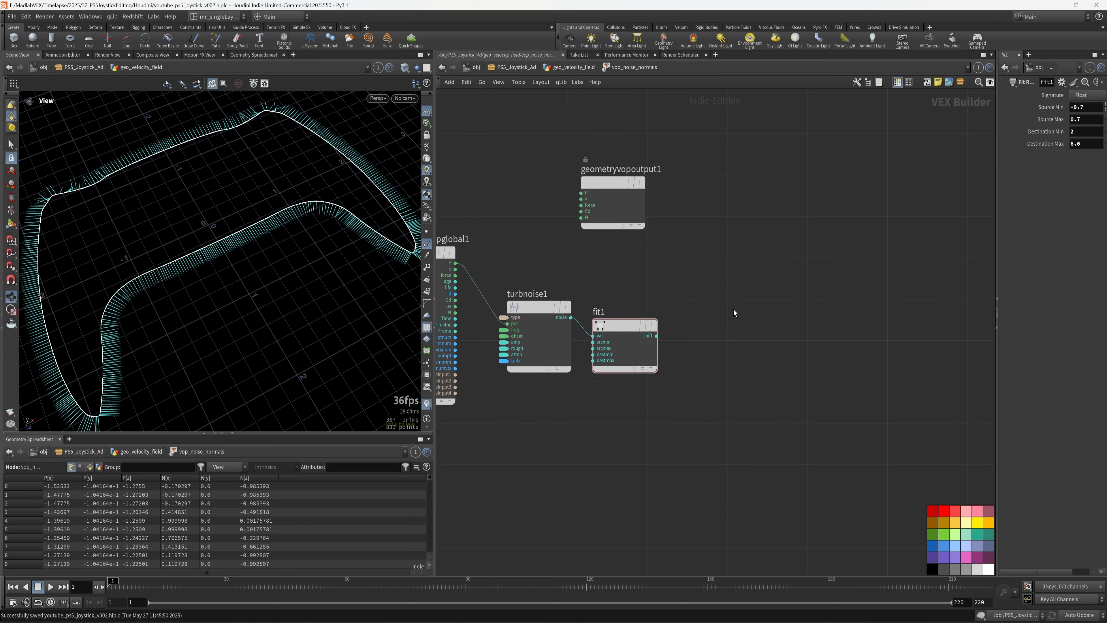
{"action": "key", "text": "Tab"}
- Add an Absolute node after fit1, fed by fit1's output
{"action": "type", "text": "mul"}
{"action": "left_click", "coordinate": [831, 158]}
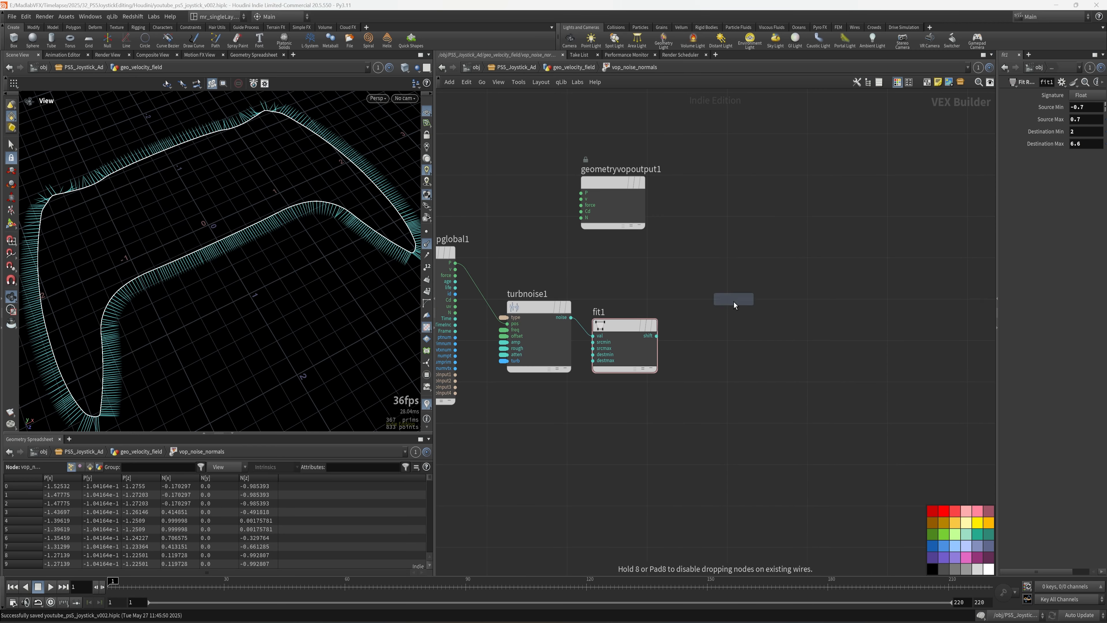
{"action": "scroll", "coordinate": [716, 317], "scroll_direction": "up", "scroll_amount": 2}
{"action": "left_click", "coordinate": [715, 316]}
{"action": "middle_click_drag", "start_coordinate": [671, 398], "coordinate": [653, 395]}
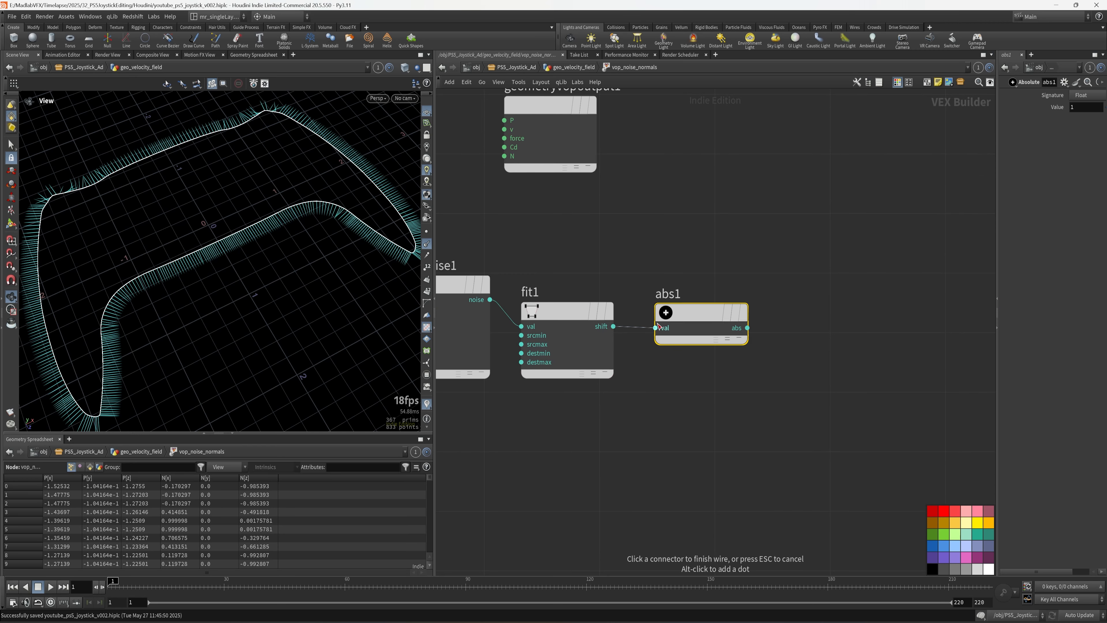
{"action": "scroll", "coordinate": [704, 366], "scroll_direction": "down", "scroll_amount": 2}
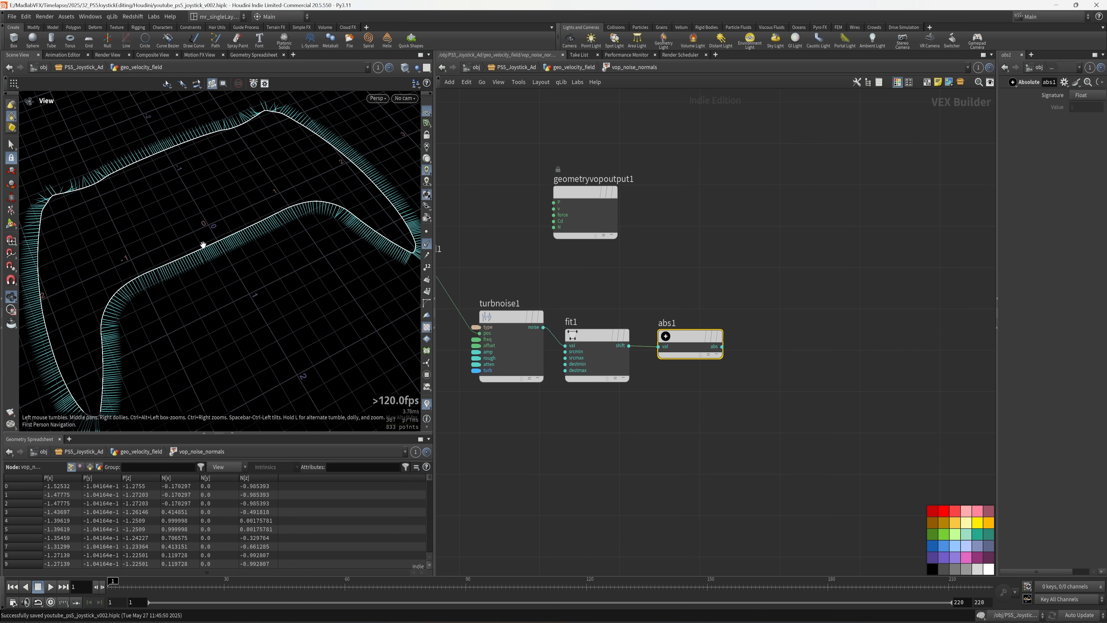
{"action": "left_click_drag", "start_coordinate": [117, 240], "coordinate": [87, 259]}
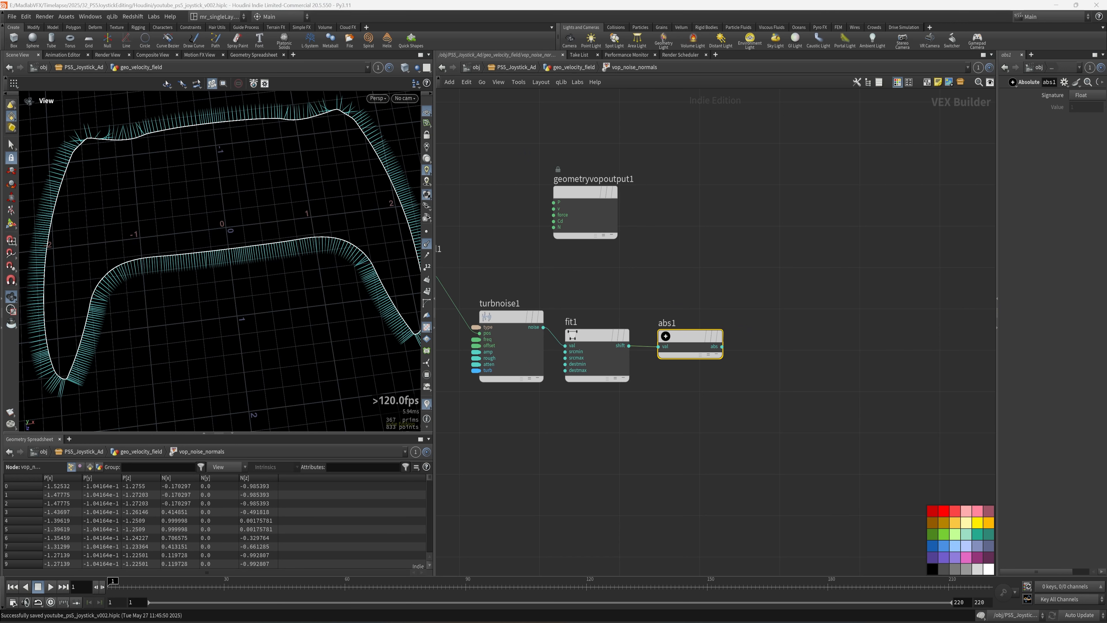
{"action": "middle_click_drag", "start_coordinate": [754, 343], "coordinate": [742, 341]}
- Add a Multiply node taking N and abs1 as its two inputs
{"action": "key", "text": "Tab"}
{"action": "type", "text": "mu"}
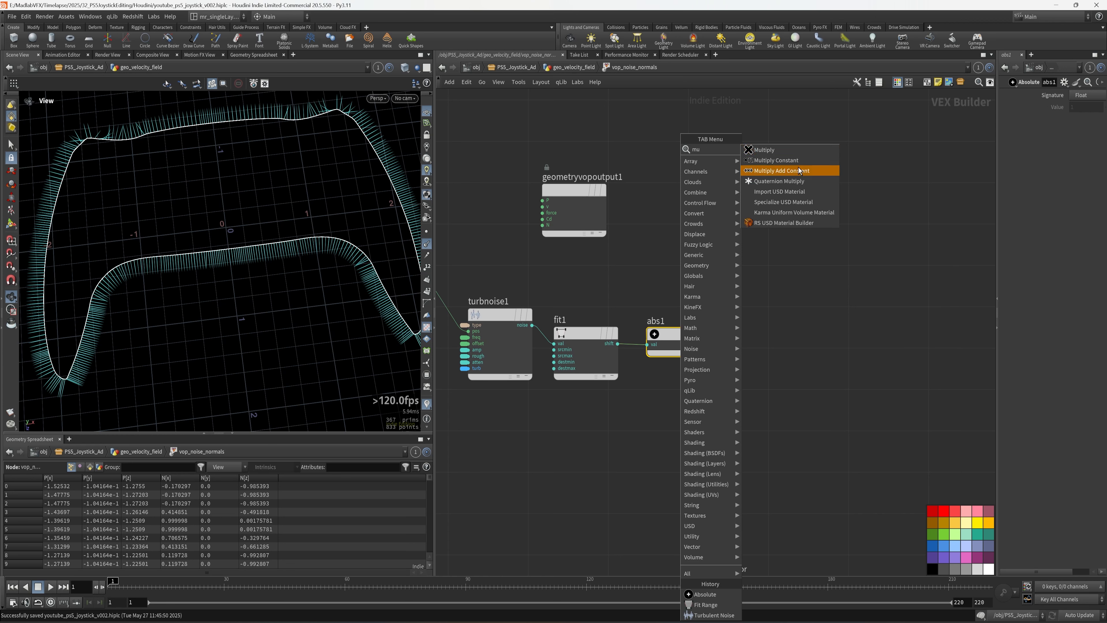
{"action": "left_click", "coordinate": [783, 152]}
{"action": "left_click", "coordinate": [802, 258]}
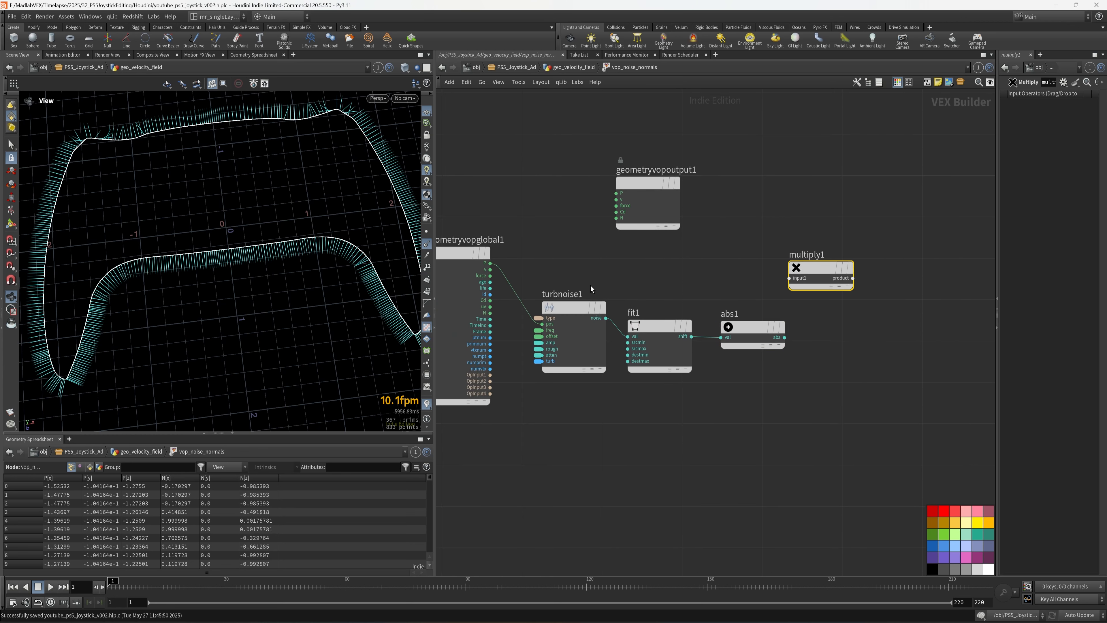
{"action": "left_click", "coordinate": [489, 312]}
{"action": "left_click", "coordinate": [789, 278]}
{"action": "left_click_drag", "start_coordinate": [829, 265], "coordinate": [859, 171]}
{"action": "middle_click_drag", "start_coordinate": [818, 275], "coordinate": [647, 309]}
{"action": "left_click", "coordinate": [730, 361]}
{"action": "left_click", "coordinate": [765, 214]}
- Wire multiply1's product into geometryvopoutput1's N, lengthening the normals unevenly
{"action": "left_click_drag", "start_coordinate": [505, 239], "coordinate": [868, 174]}
{"action": "scroll", "coordinate": [793, 290], "scroll_direction": "up", "scroll_amount": 2}
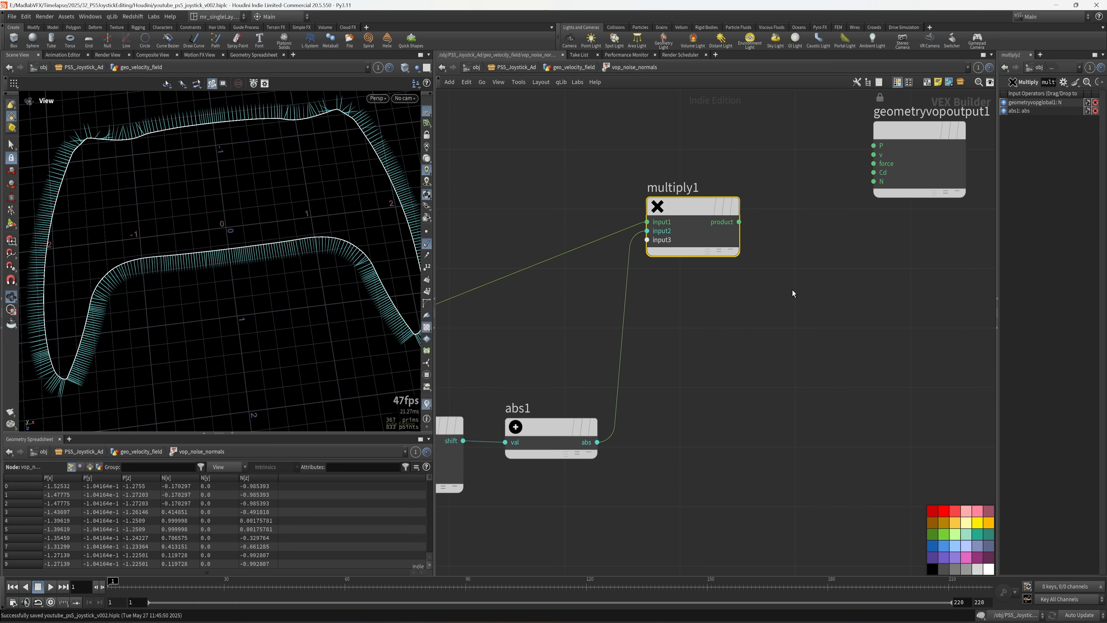
{"action": "middle_click_drag", "start_coordinate": [792, 290], "coordinate": [728, 326]}
{"action": "left_click_drag", "start_coordinate": [853, 164], "coordinate": [777, 231]}
{"action": "left_click", "coordinate": [675, 260]}
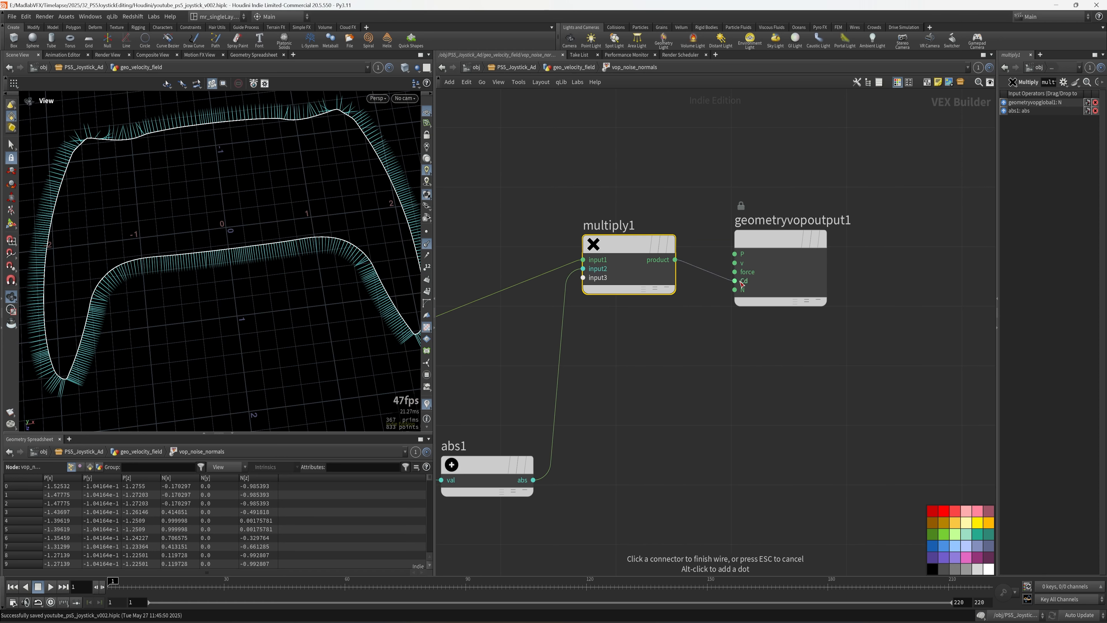
{"action": "left_click", "coordinate": [735, 289]}
{"action": "scroll", "coordinate": [319, 276], "scroll_direction": "down", "scroll_amount": 4}
{"action": "left_click_drag", "start_coordinate": [319, 276], "coordinate": [239, 313]}
- Switch vop_noise_normals to Simplex noise with frequency 30 and amplitude 7
{"action": "key", "text": "u"}
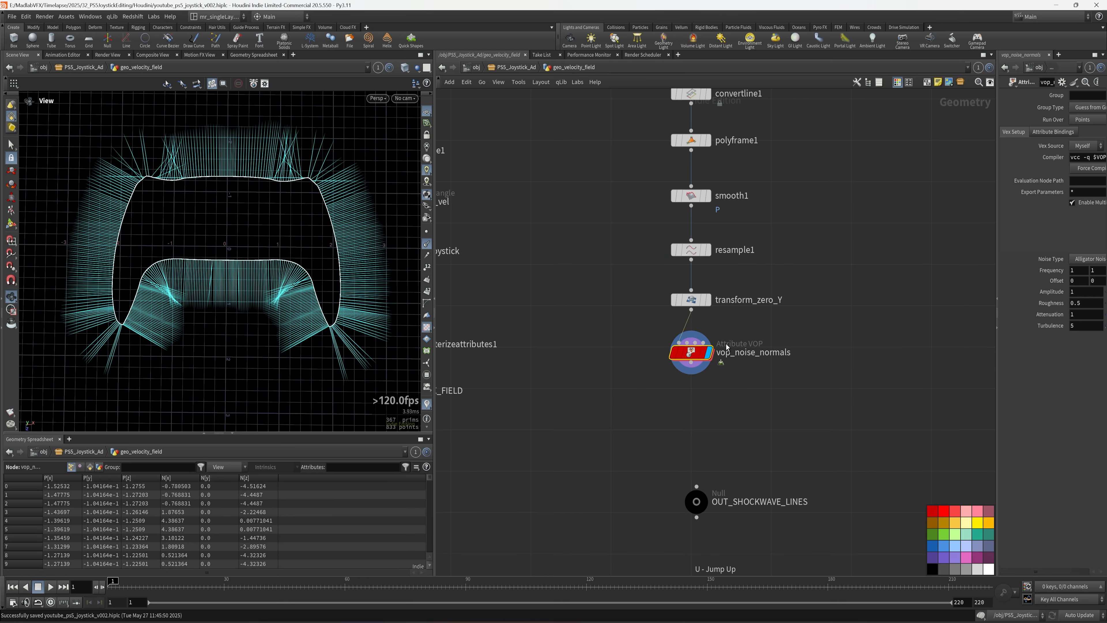
{"action": "left_click_drag", "start_coordinate": [998, 322], "coordinate": [711, 419]}
{"action": "left_click", "coordinate": [824, 265]}
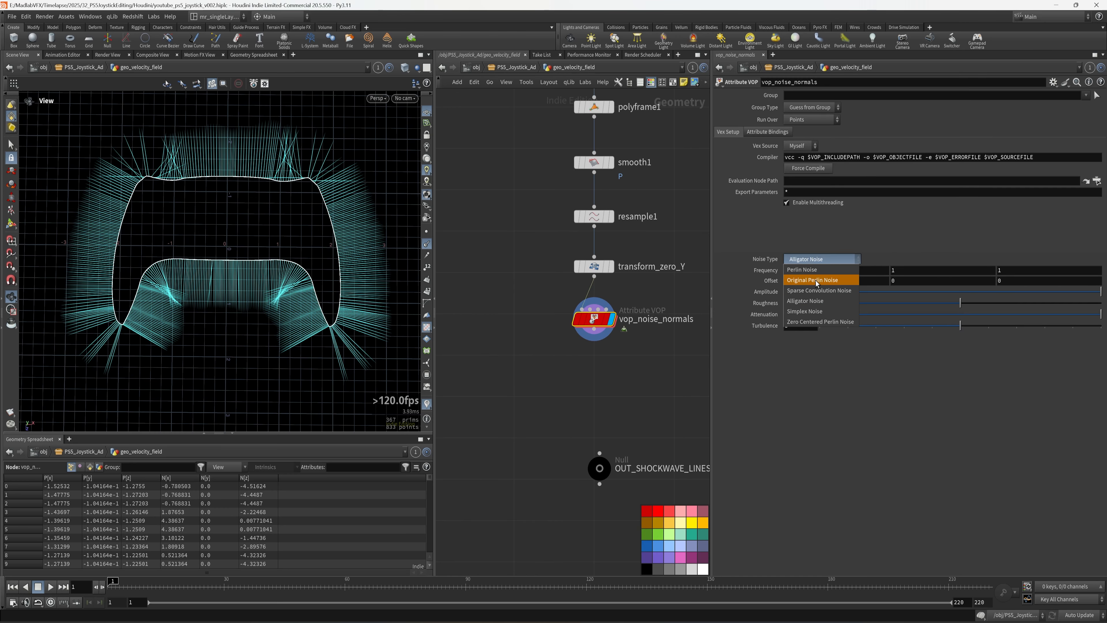
{"action": "left_click", "coordinate": [822, 311]}
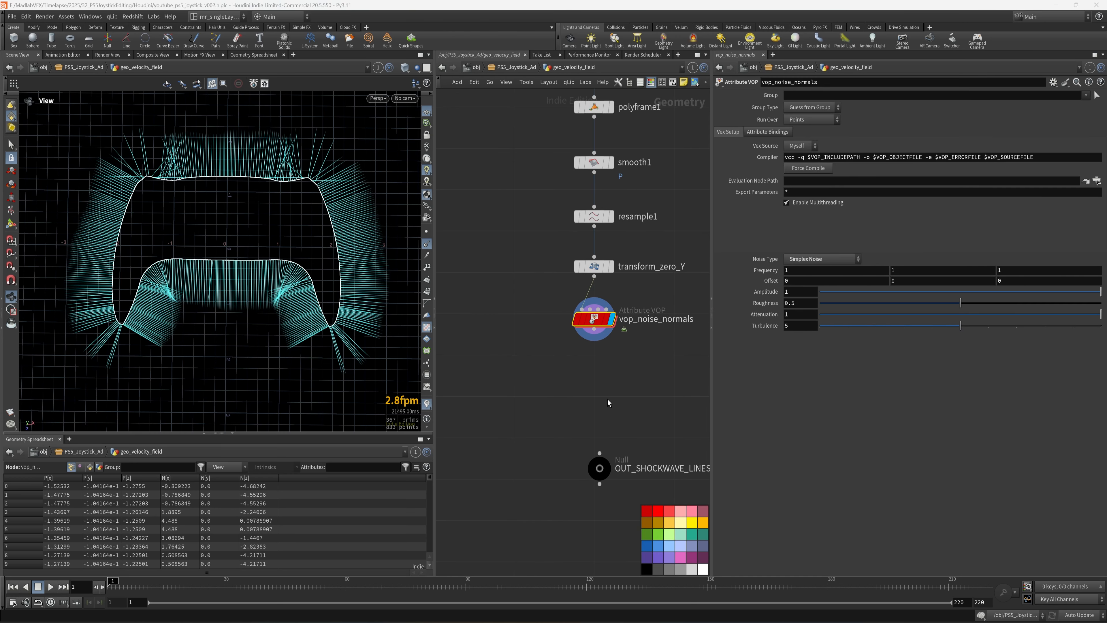
{"action": "middle_click_drag", "start_coordinate": [608, 402], "coordinate": [618, 404]}
{"action": "left_click_drag", "start_coordinate": [803, 271], "coordinate": [764, 271]}
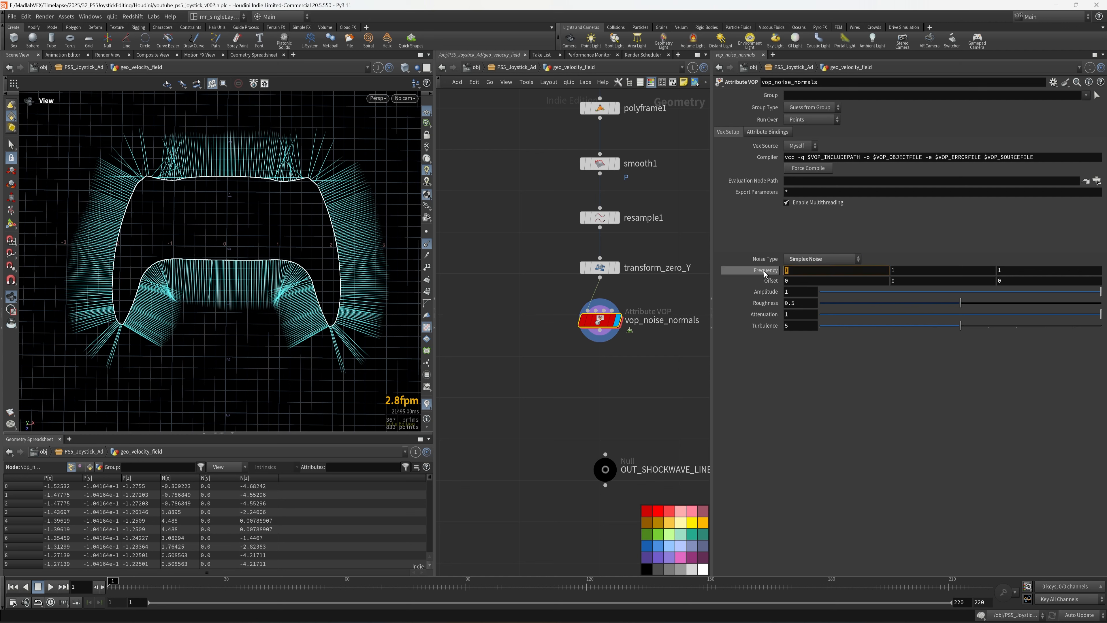
{"action": "type", "text": "30"}
{"action": "key", "text": "Return"}
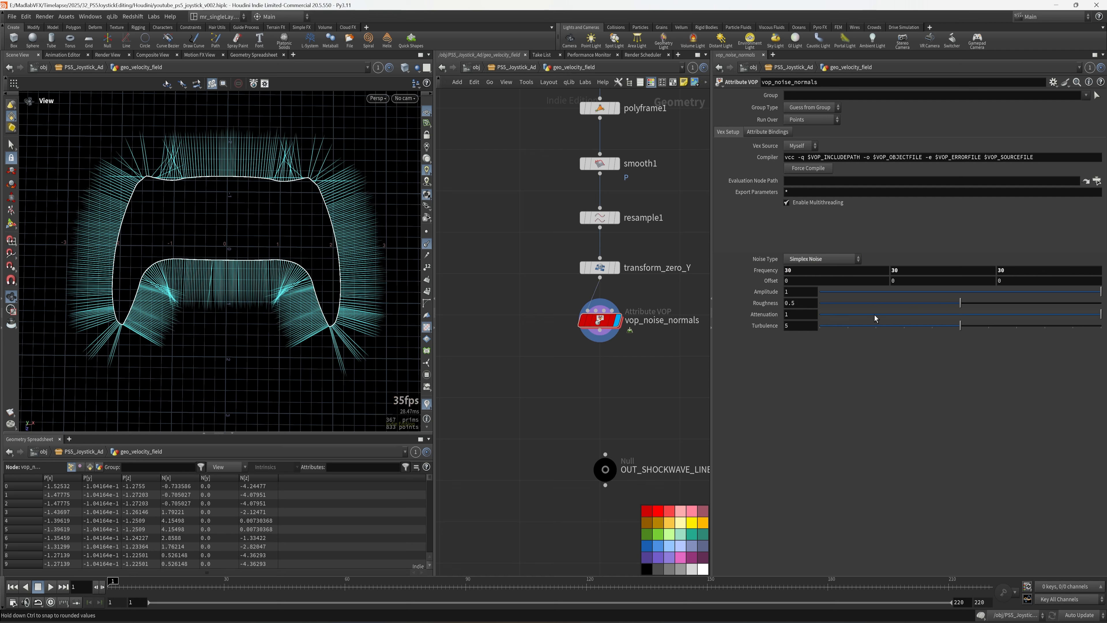
{"action": "left_click", "coordinate": [800, 291]}
{"action": "type", "text": "7"}
{"action": "key", "text": "Return"}
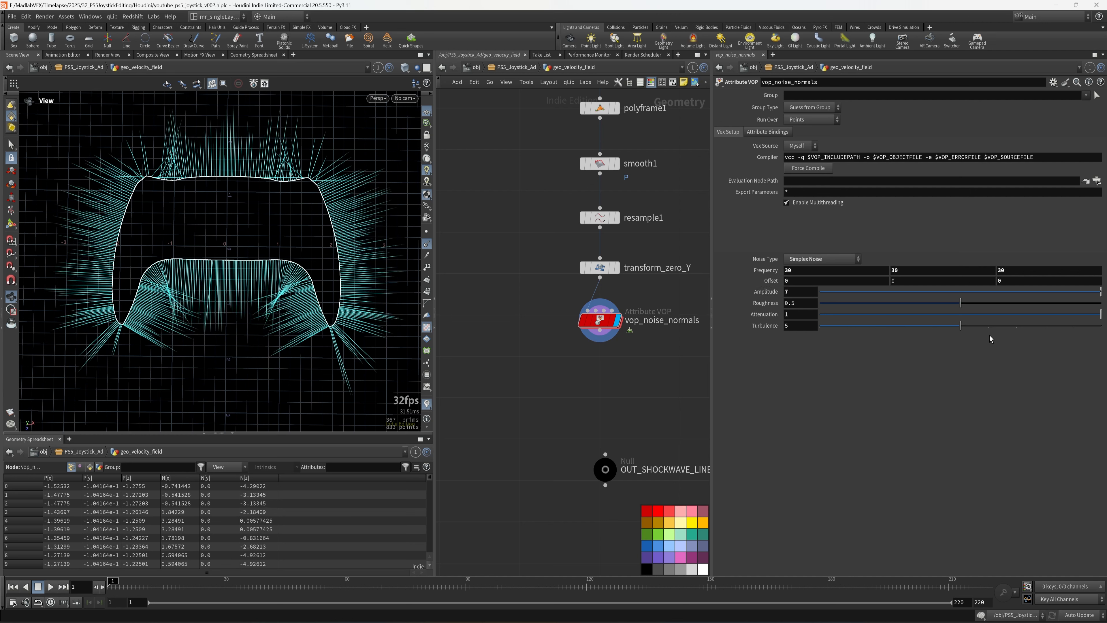
- Set the noise roughness to 0.3 and turbulence to 3
{"action": "left_click_drag", "start_coordinate": [960, 303], "coordinate": [893, 318]}
{"action": "left_click_drag", "start_coordinate": [801, 304], "coordinate": [720, 315]}
{"action": "type", "text": "0.3"}
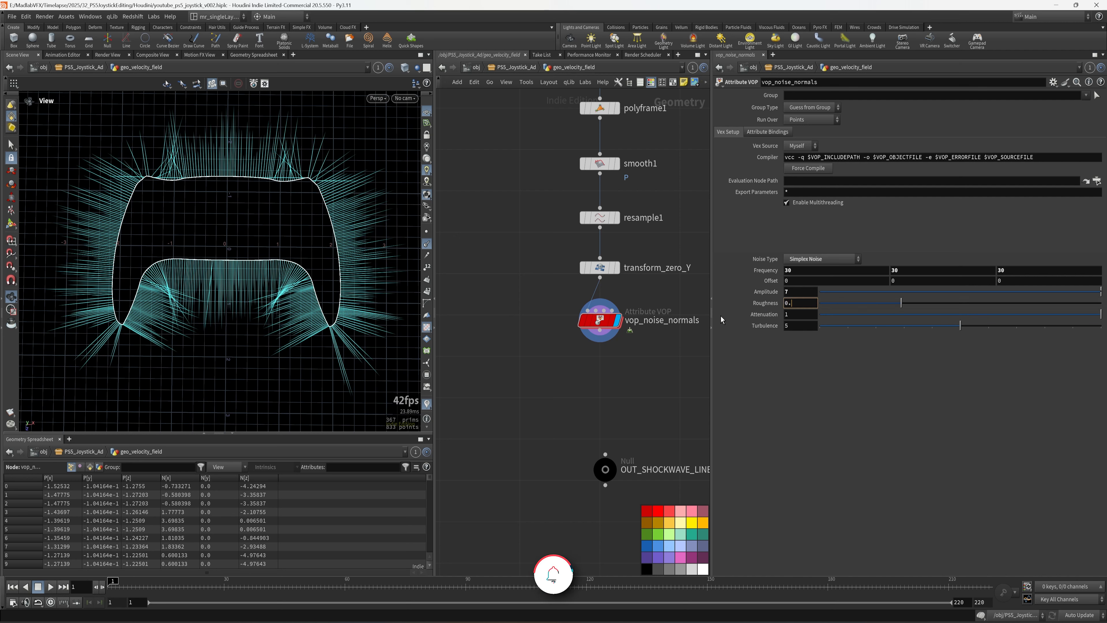
{"action": "key", "text": "Return"}
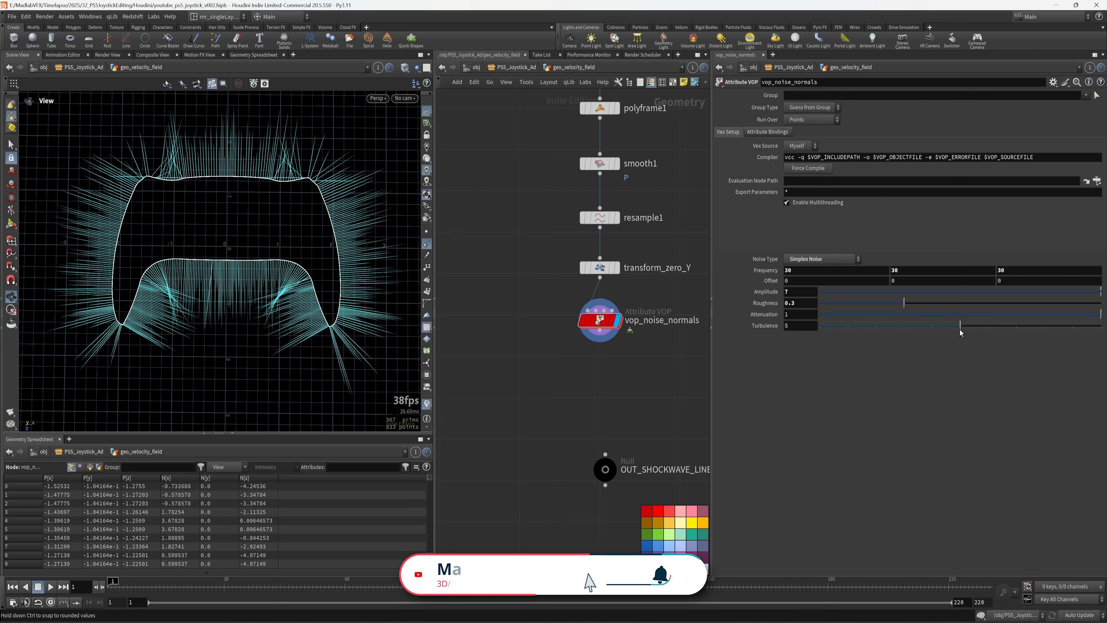
{"action": "left_click_drag", "start_coordinate": [960, 325], "coordinate": [731, 338]}
{"action": "type", "text": "3"}
{"action": "key", "text": "Return"}
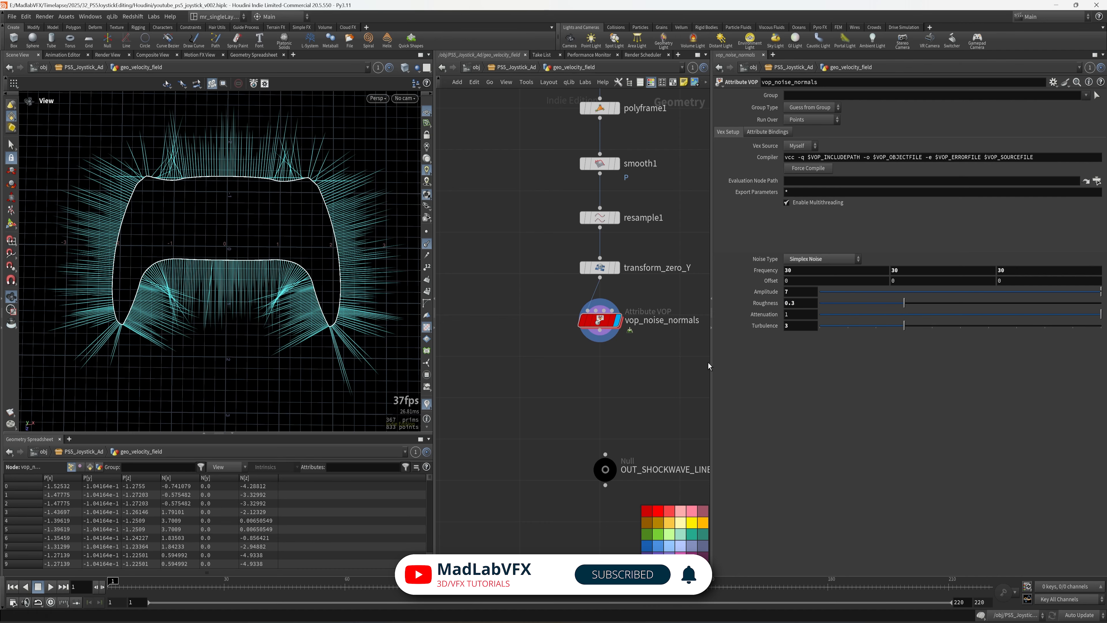
- Inspect the spiked velocity lines in the viewport and save the scene as youtube_ps5_joystick_v002
{"action": "left_click_drag", "start_coordinate": [162, 291], "coordinate": [210, 283]}
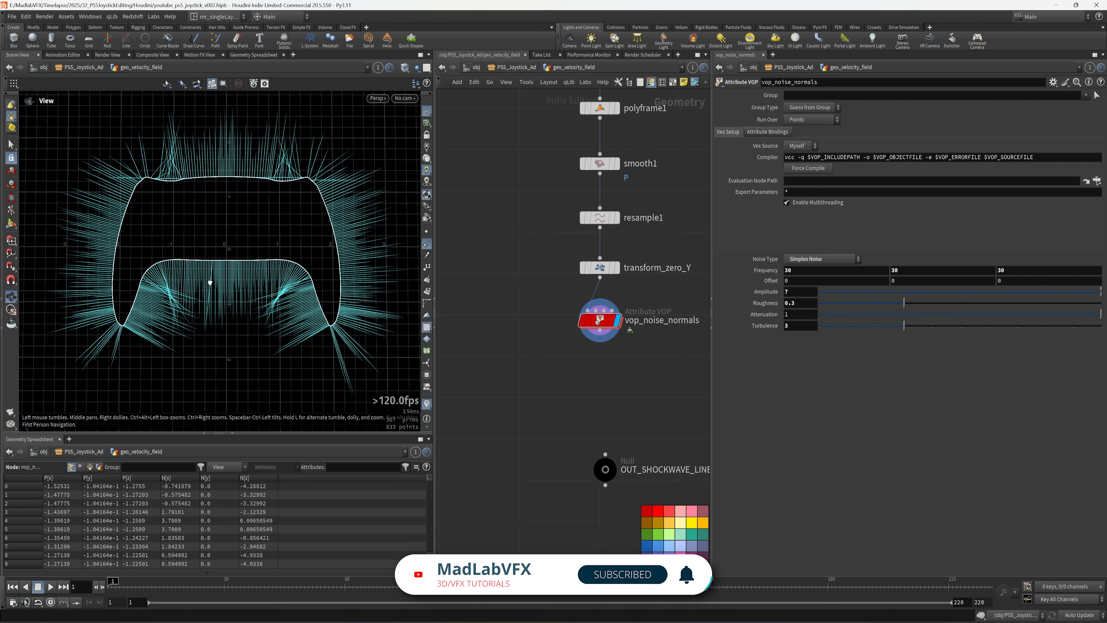
{"action": "right_click_drag", "start_coordinate": [210, 283], "coordinate": [290, 295]}
{"action": "right_click_drag", "start_coordinate": [366, 334], "coordinate": [294, 318]}
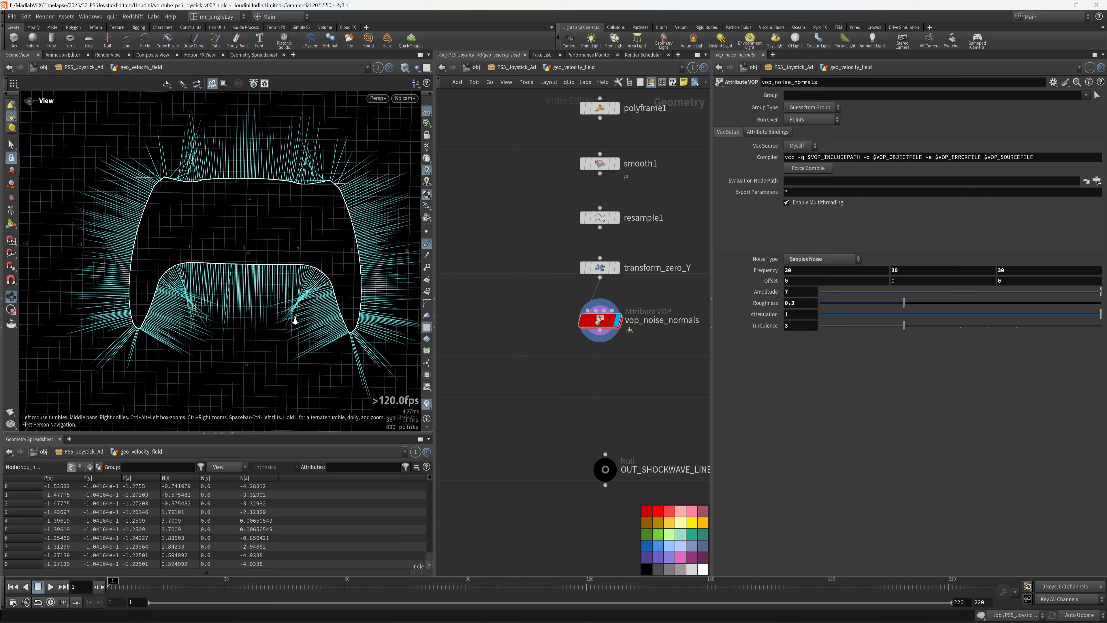
{"action": "left_click_drag", "start_coordinate": [294, 317], "coordinate": [274, 289]}
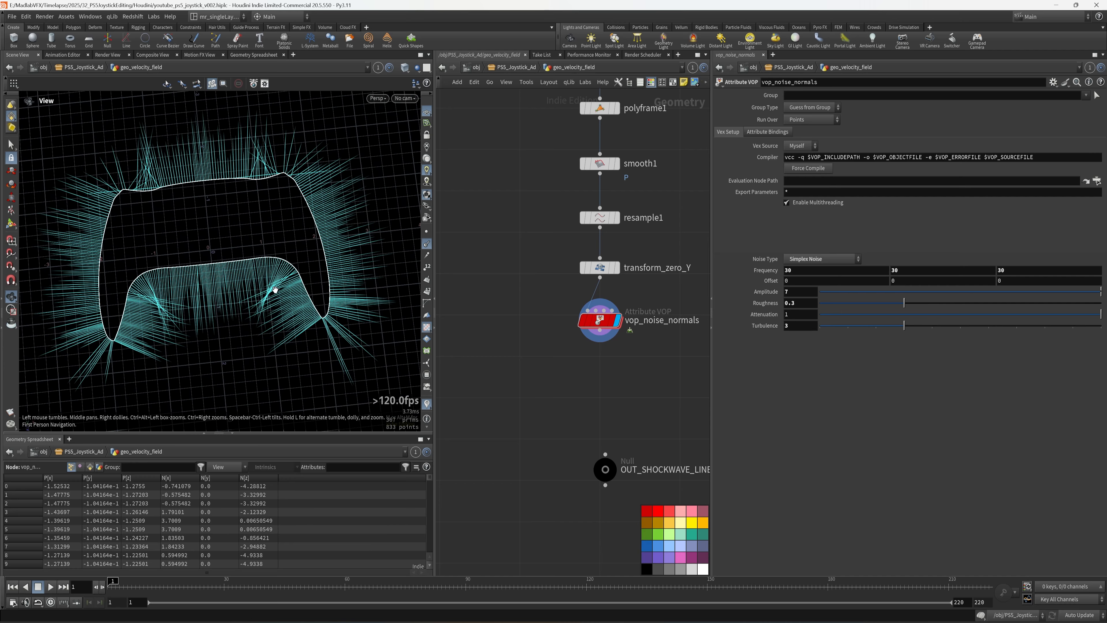
{"action": "key", "text": "ctrl+s"}
- Make room in the network below vop_noise_normals and search for an Attribute VOP node
{"action": "left_click_drag", "start_coordinate": [712, 388], "coordinate": [801, 388]}
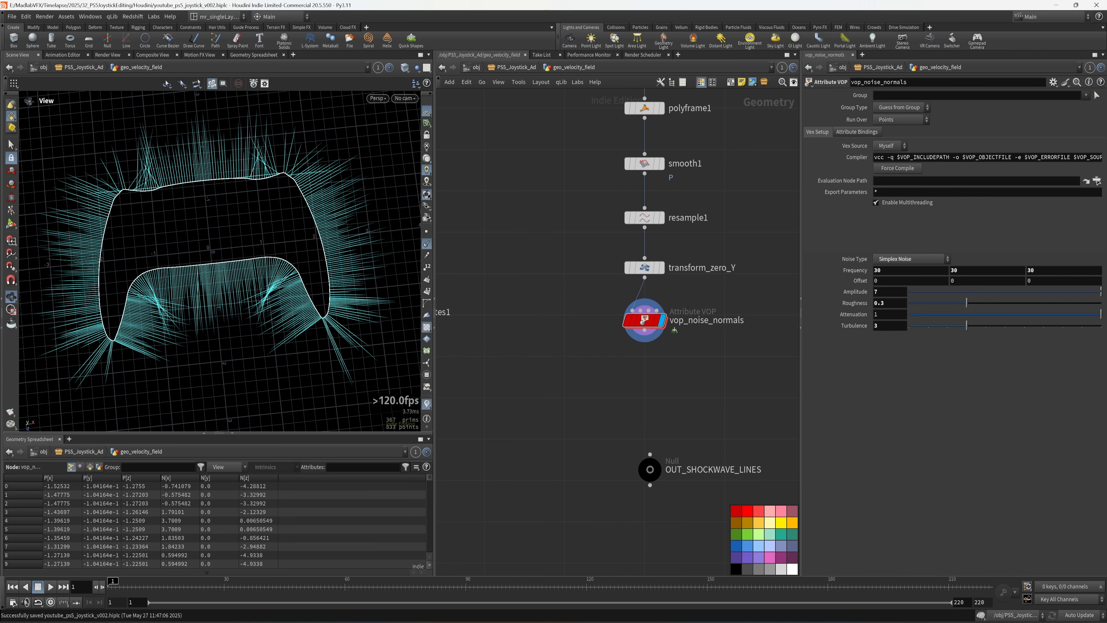
{"action": "middle_click_drag", "start_coordinate": [714, 409], "coordinate": [665, 381]}
{"action": "key", "text": "Tab"}
{"action": "type", "text": "vop"}
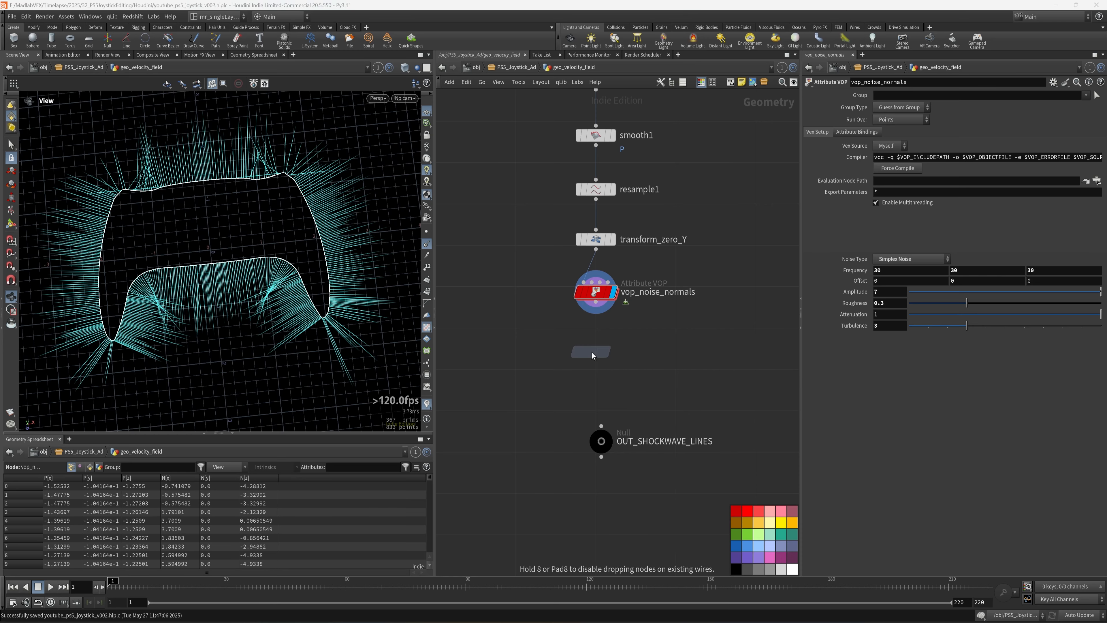
- Place the Attribute VOP below vop_noise_normals, rename it vop_noise_P, dive inside and save
{"action": "left_click", "coordinate": [596, 353]}
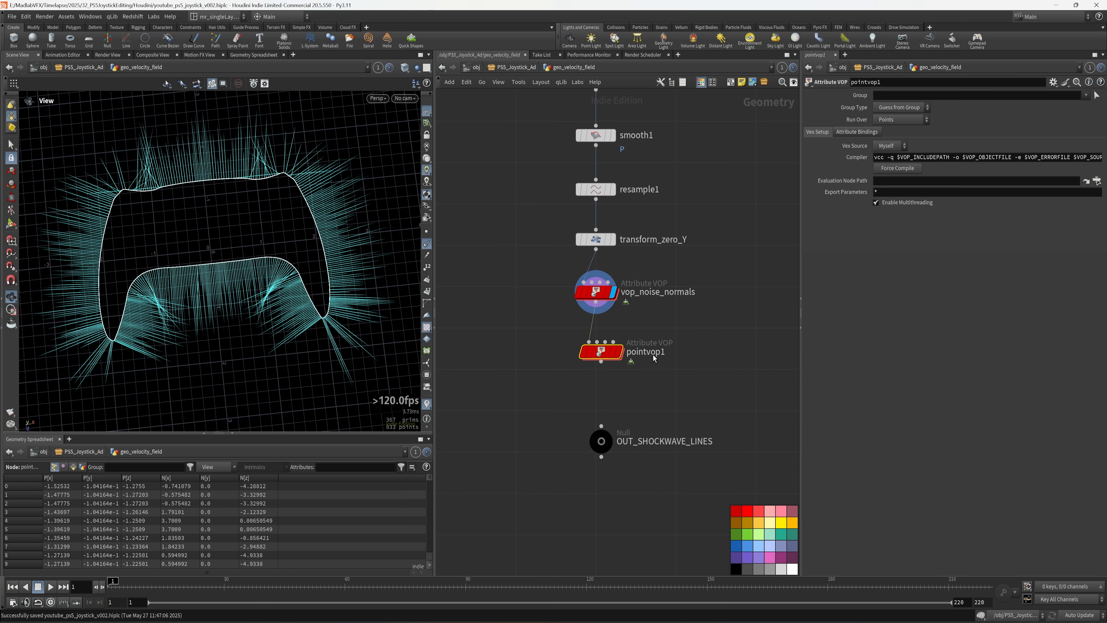
{"action": "double_click", "coordinate": [640, 352]}
{"action": "type", "text": "vop_noise_P"}
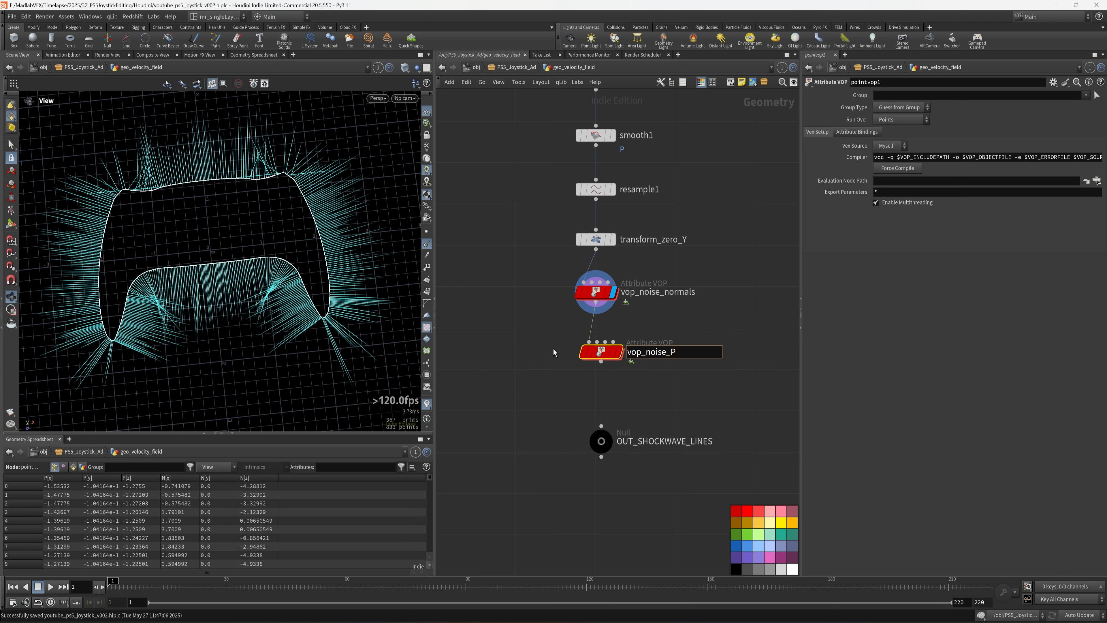
{"action": "key", "text": "Return"}
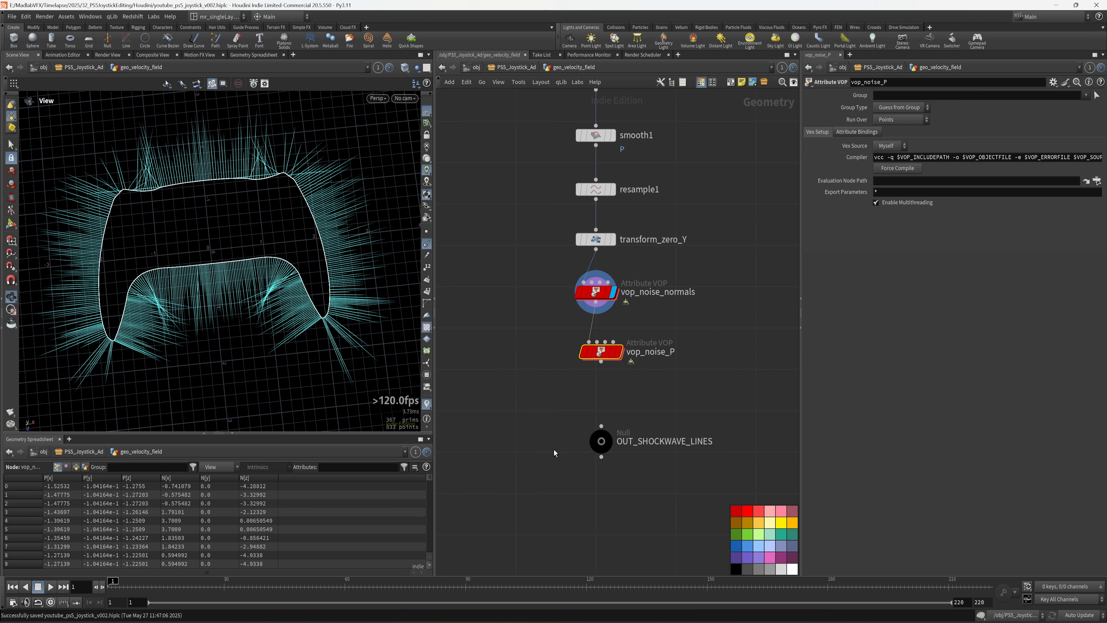
{"action": "double_click", "coordinate": [599, 353]}
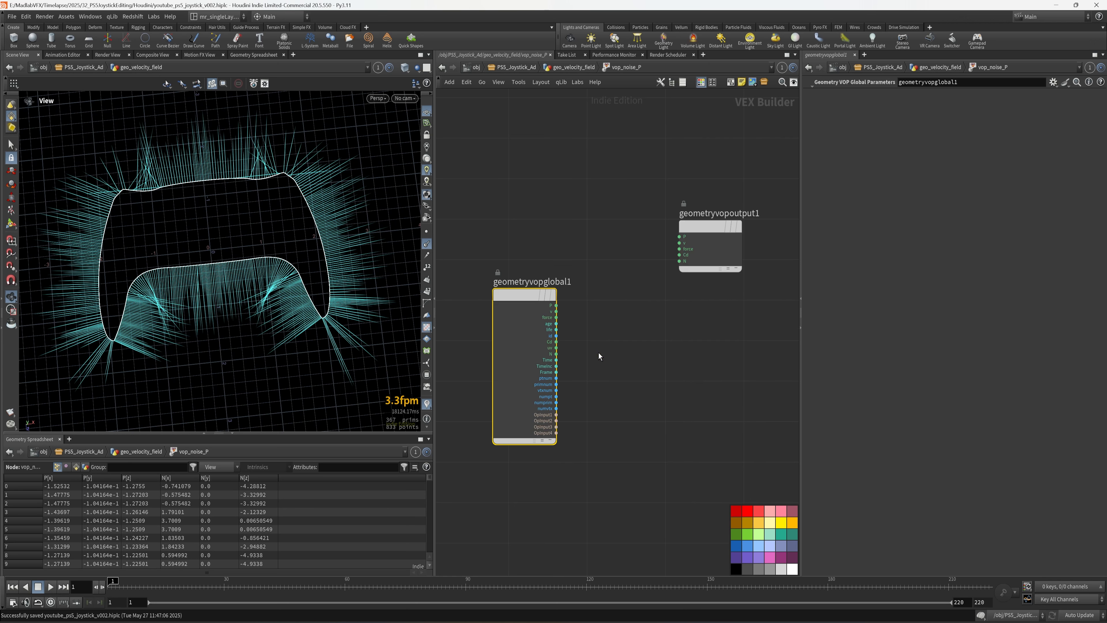
{"action": "key", "text": "ctrl+s"}
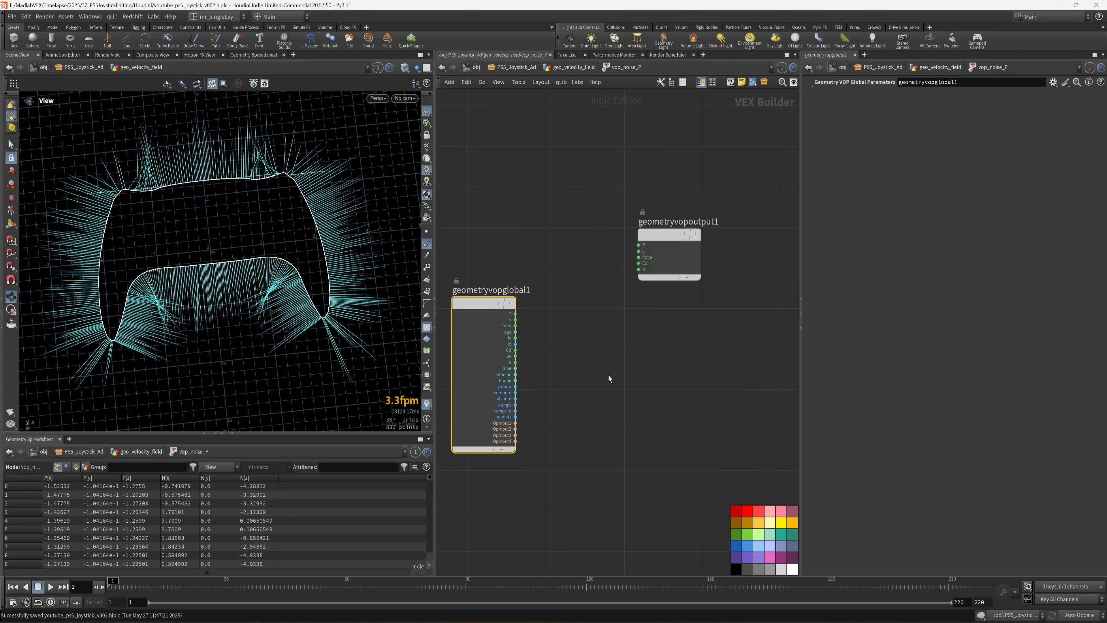
- Add a Turbulent Noise node fed by global P and expose its inputs as parameters
{"action": "key", "text": "Tab"}
{"action": "type", "text": "tur"}
{"action": "key", "text": "Return"}
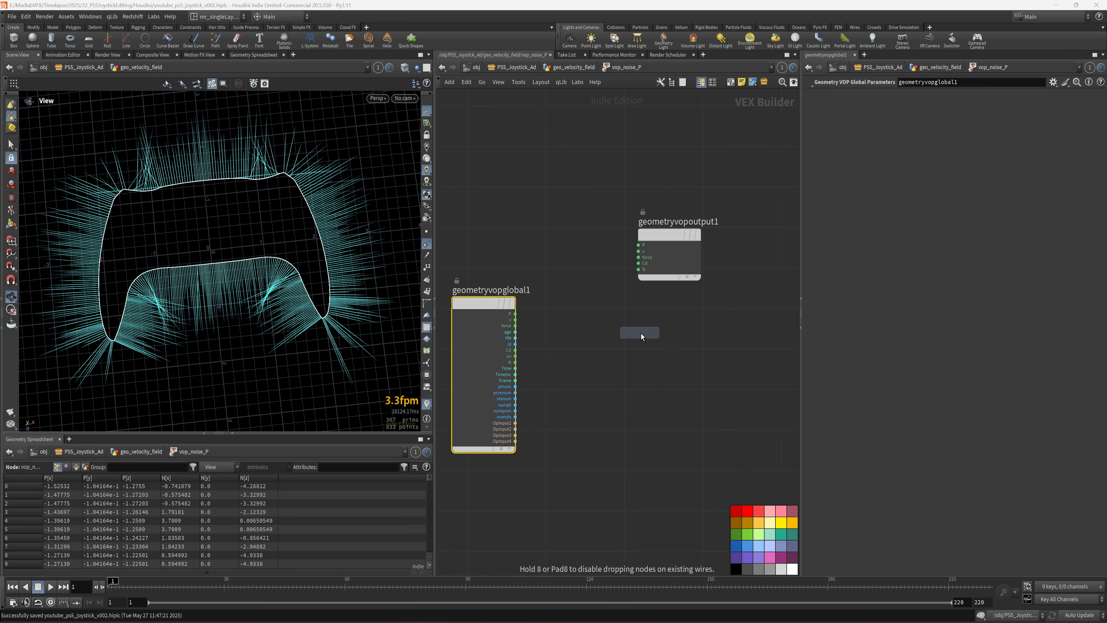
{"action": "left_click", "coordinate": [621, 358]}
{"action": "key", "text": "h"}
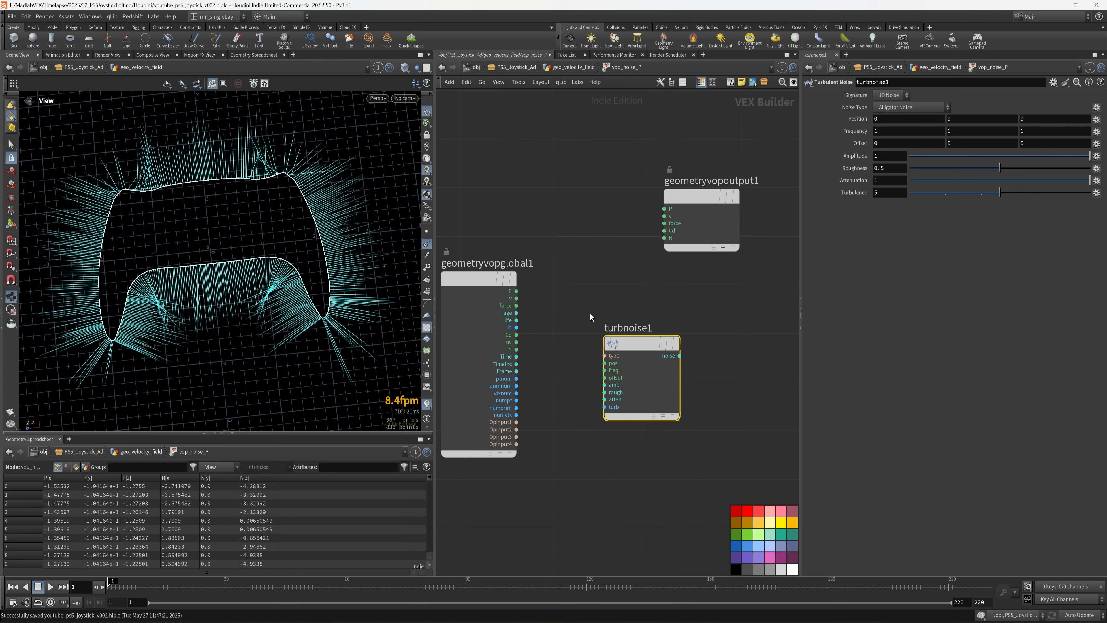
{"action": "scroll", "coordinate": [583, 301], "scroll_direction": "up", "scroll_amount": 2}
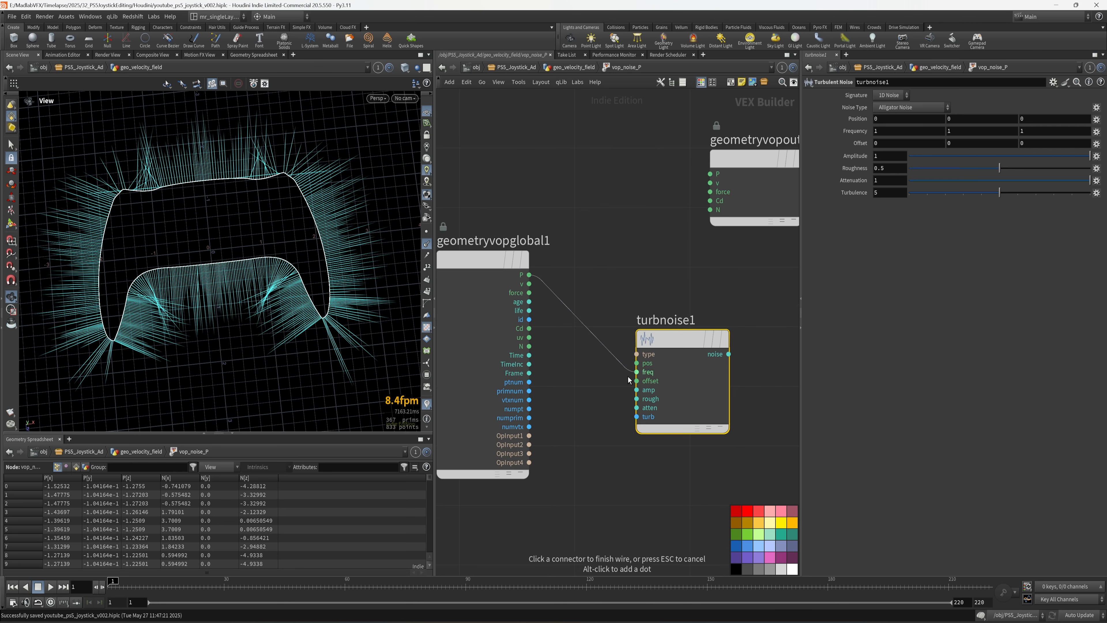
{"action": "left_click", "coordinate": [635, 371]}
{"action": "left_click", "coordinate": [600, 281]}
{"action": "key", "text": "ctrl+z"}
{"action": "left_click_drag", "start_coordinate": [529, 274], "coordinate": [606, 353]}
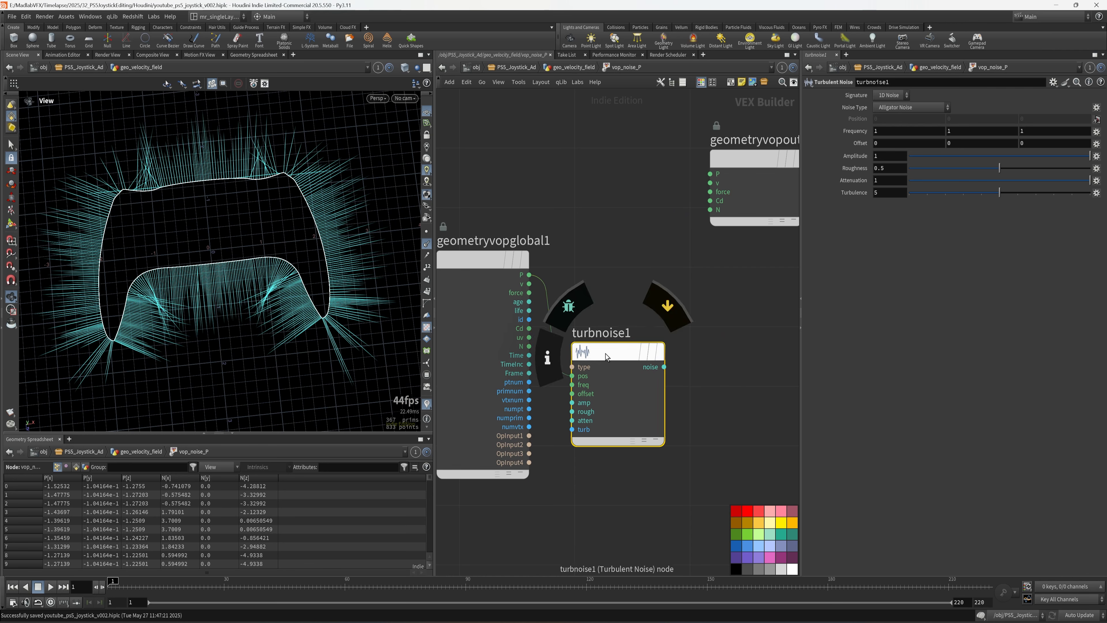
{"action": "right_click", "coordinate": [606, 354]}
{"action": "mouse_move", "coordinate": [614, 396]}
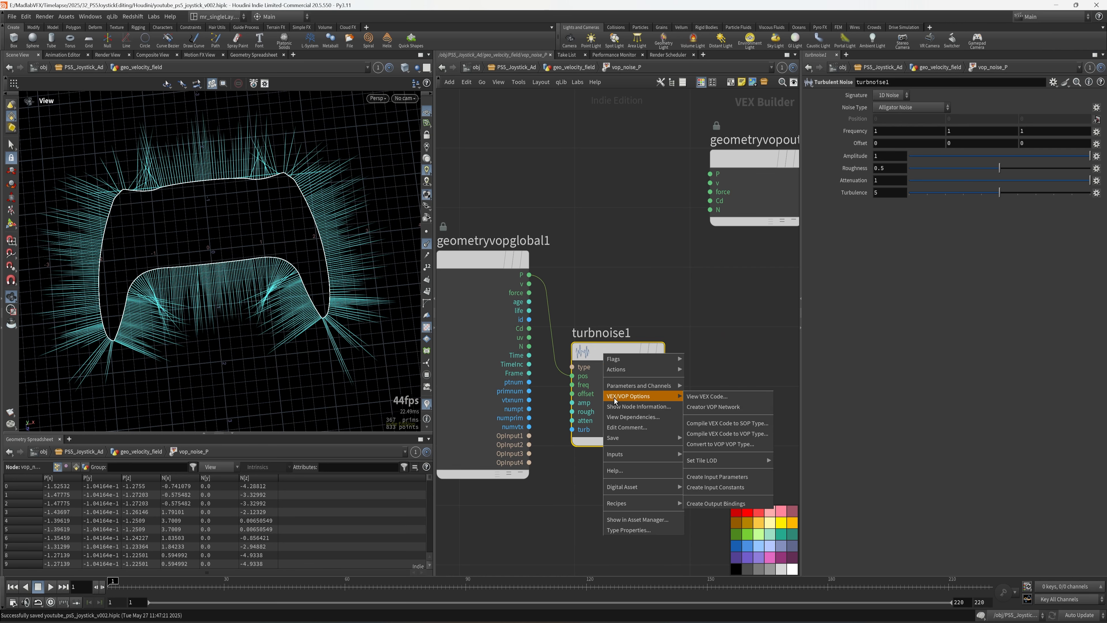
{"action": "left_click", "coordinate": [720, 478]}
- Add a Fit Range fed by the noise, with destination min -0.3 and max 0.4
{"action": "middle_click_drag", "start_coordinate": [732, 303], "coordinate": [636, 329]}
{"action": "key", "text": "Tab"}
{"action": "mouse_move", "coordinate": [636, 330]}
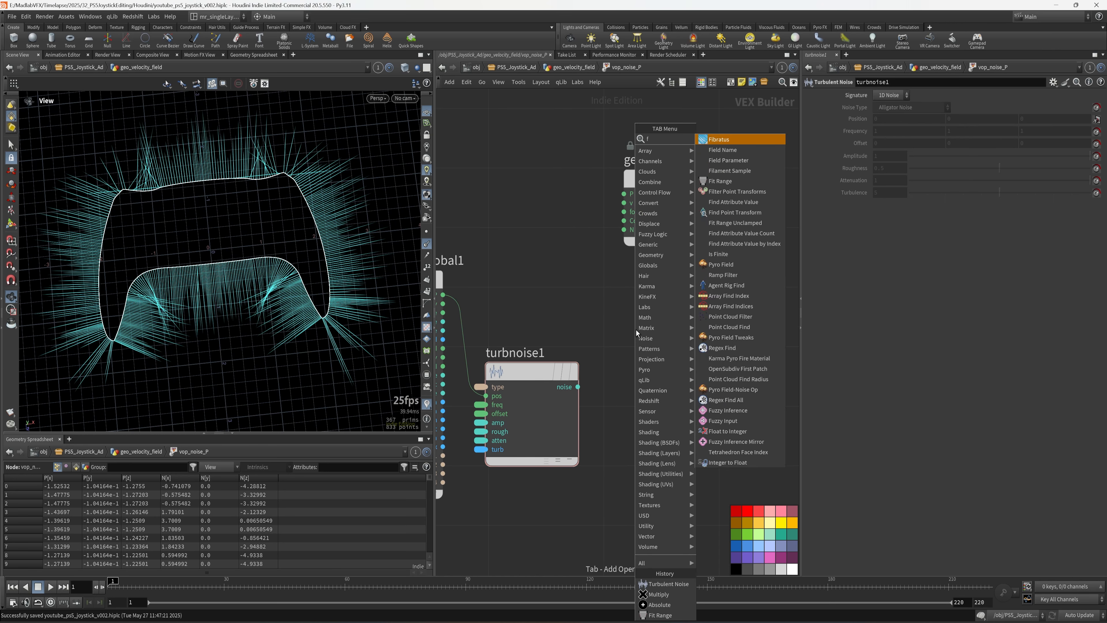
{"action": "left_click", "coordinate": [732, 139]}
{"action": "left_click", "coordinate": [654, 385]}
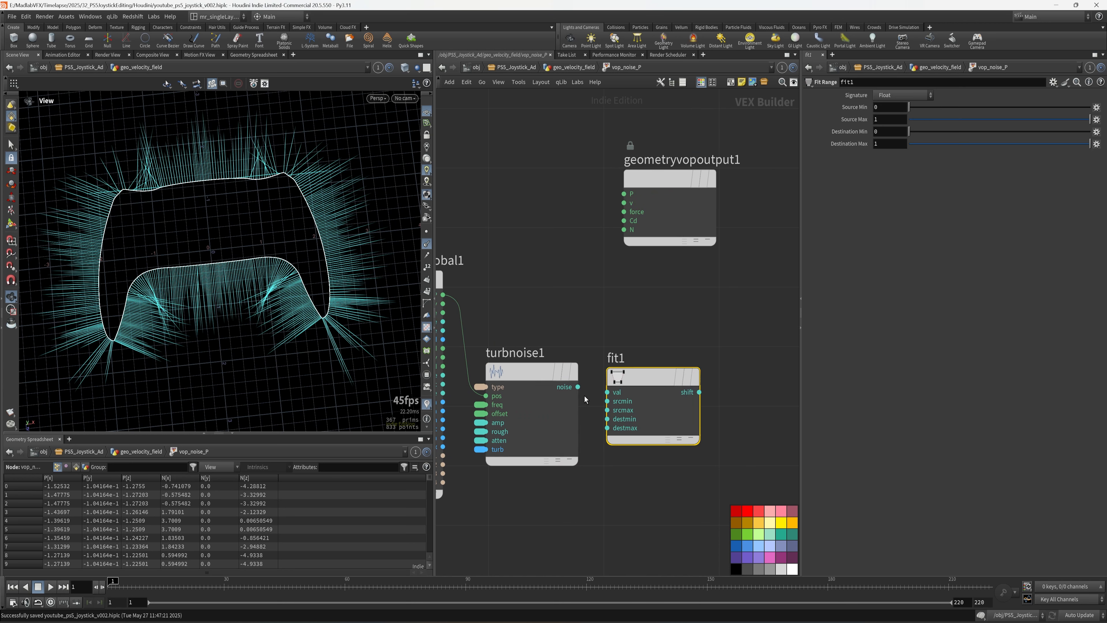
{"action": "left_click", "coordinate": [578, 387]}
{"action": "left_click", "coordinate": [643, 373]}
{"action": "left_click_drag", "start_coordinate": [650, 376], "coordinate": [660, 371]}
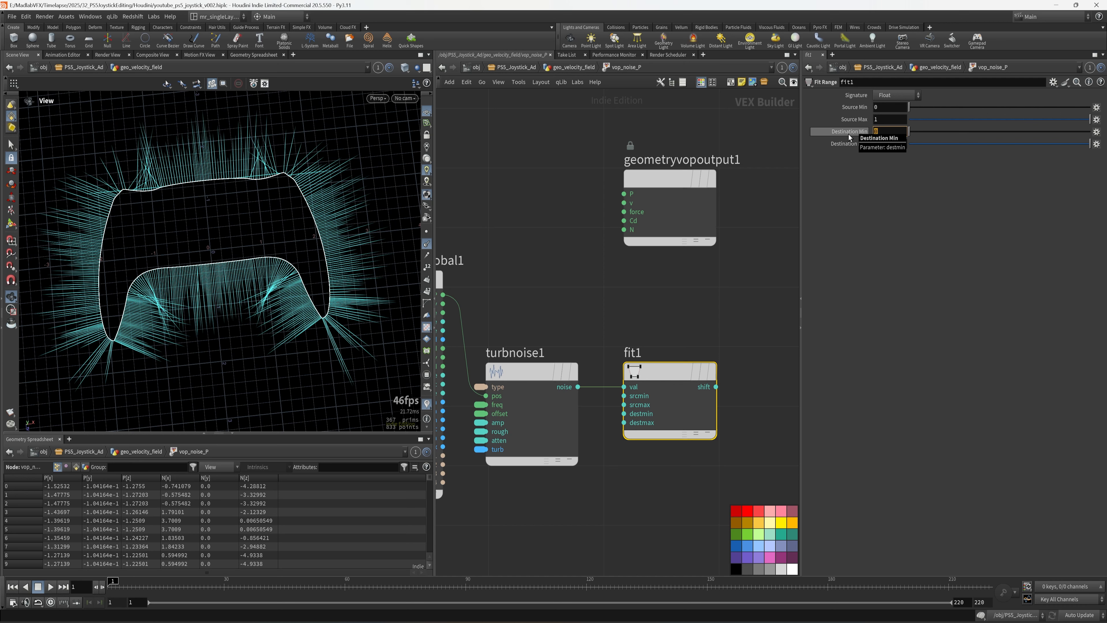
{"action": "type", "text": "3"}
{"action": "key", "text": "Return"}
{"action": "type", "text": "0.4"}
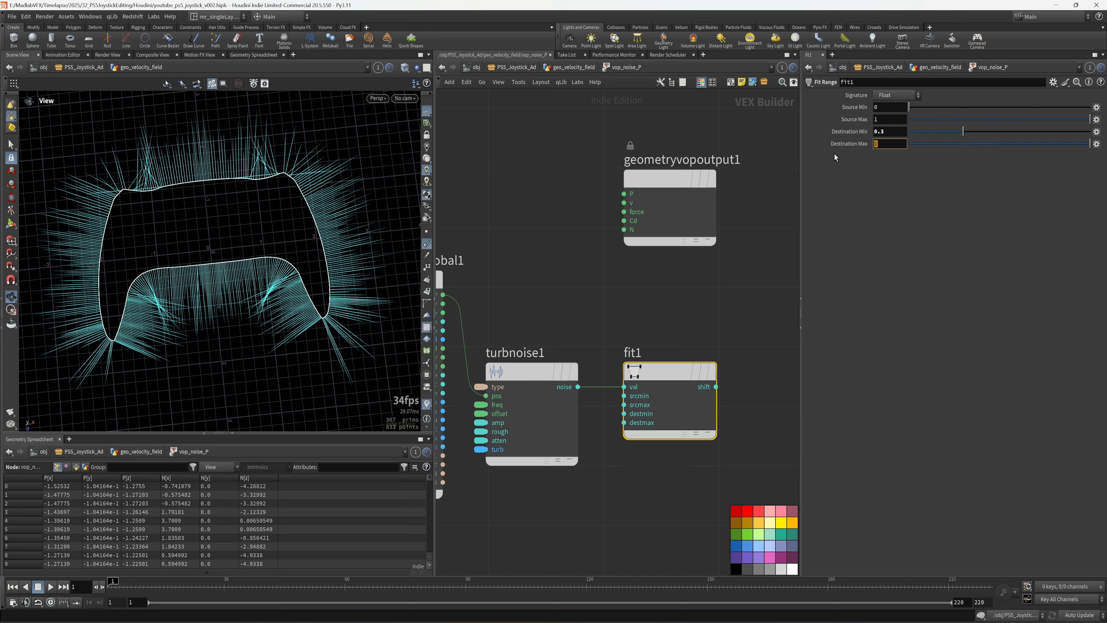
{"action": "key", "text": "Return"}
{"action": "left_click", "coordinate": [897, 131]}
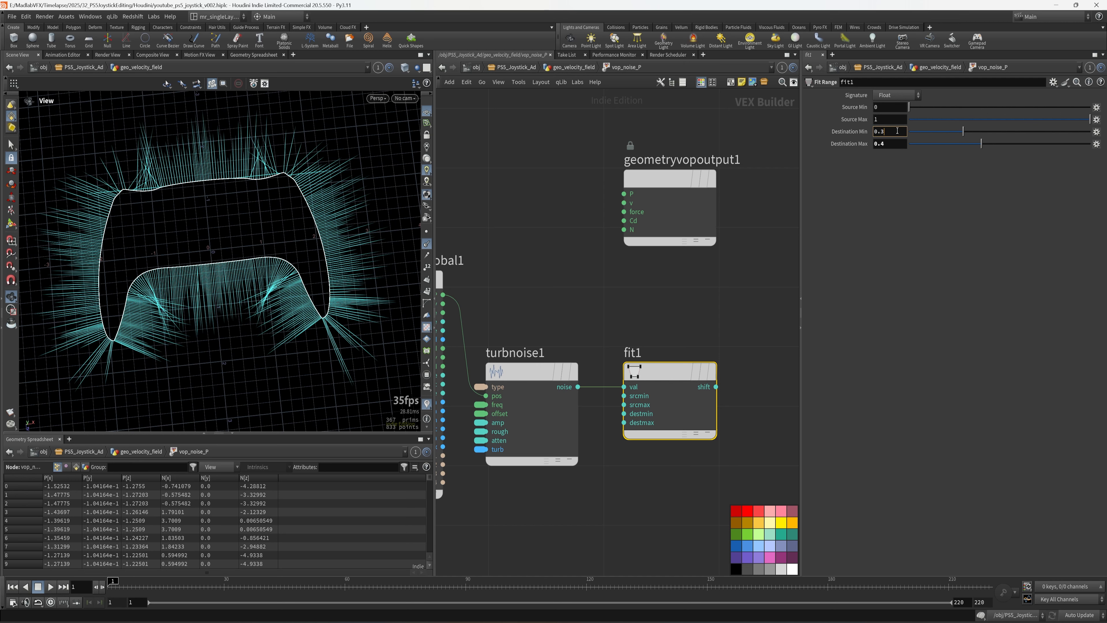
{"action": "key", "text": "Return"}
- Add a Normalize node above turbnoise1 fed by the global N output
{"action": "left_click", "coordinate": [660, 312]}
{"action": "middle_click_drag", "start_coordinate": [648, 300], "coordinate": [694, 298]}
{"action": "key", "text": "Tab"}
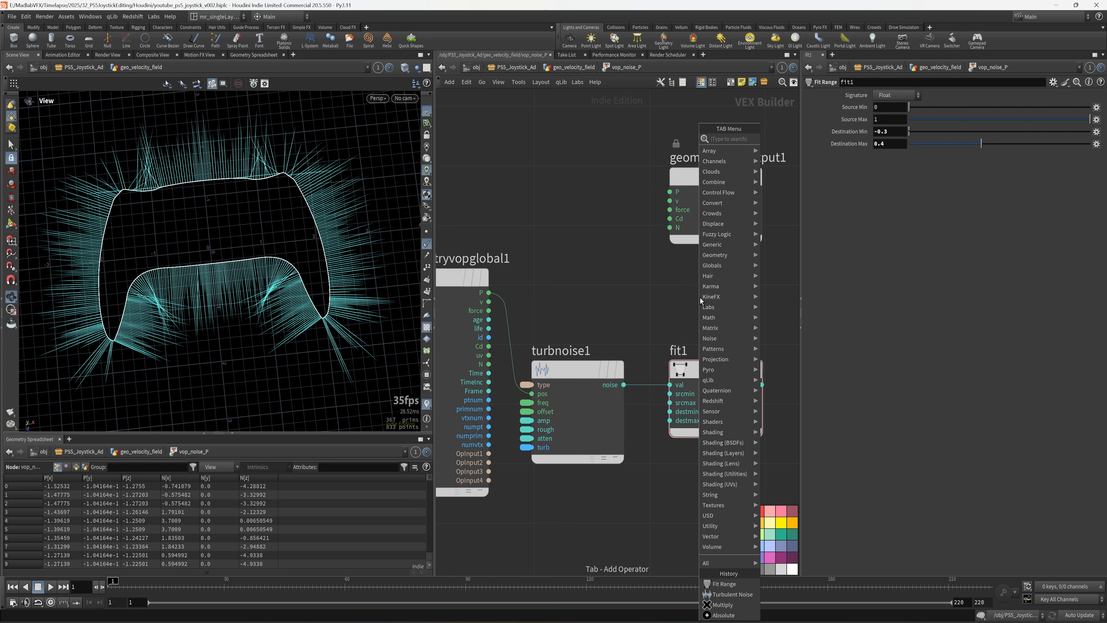
{"action": "type", "text": "nor"}
{"action": "key", "text": "Return"}
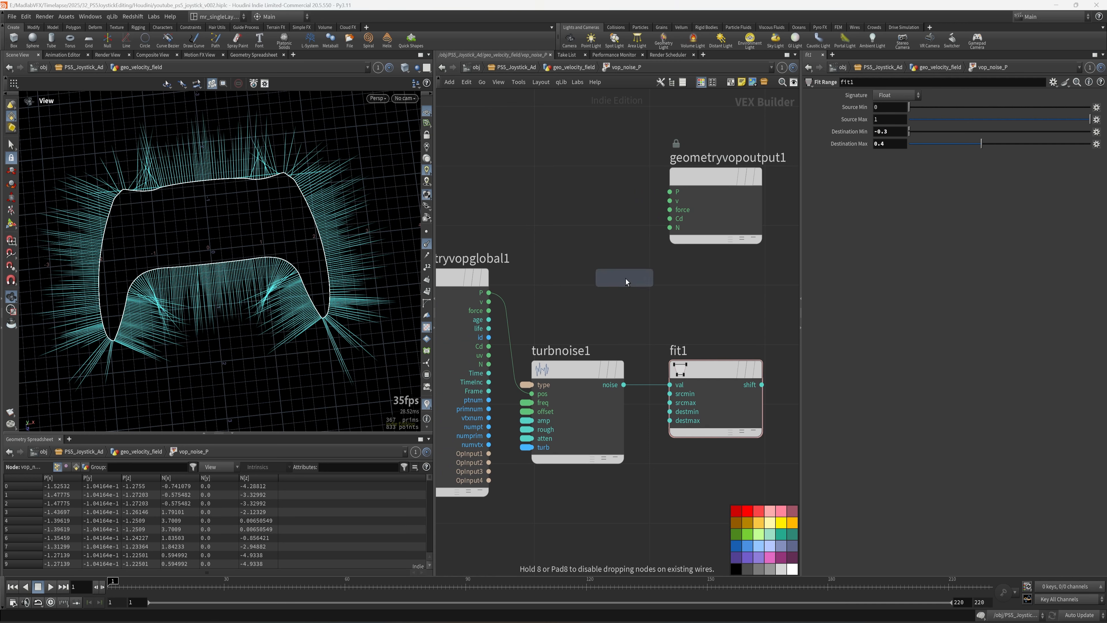
{"action": "left_click", "coordinate": [618, 284]}
{"action": "left_click", "coordinate": [488, 364]}
{"action": "left_click", "coordinate": [573, 290]}
- Add multiply1 multiplying the normalized N by fit1's shifted noise
{"action": "scroll", "coordinate": [696, 302], "scroll_direction": "down", "scroll_amount": 2}
{"action": "middle_click_drag", "start_coordinate": [696, 302], "coordinate": [582, 315]}
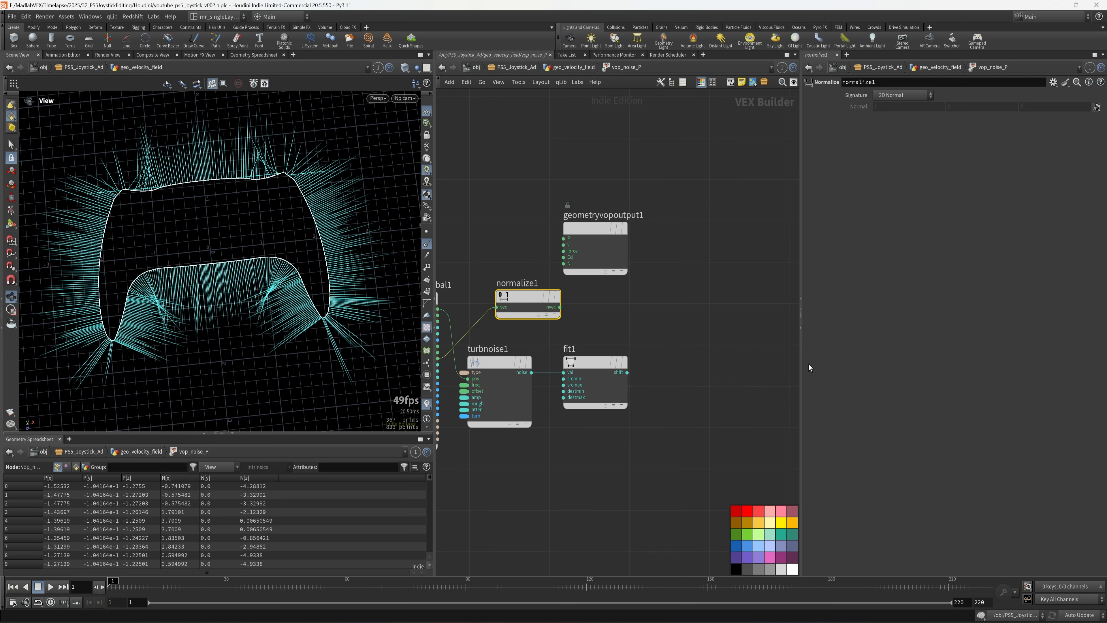
{"action": "left_click_drag", "start_coordinate": [802, 366], "coordinate": [936, 363]}
{"action": "middle_click_drag", "start_coordinate": [848, 332], "coordinate": [776, 338]}
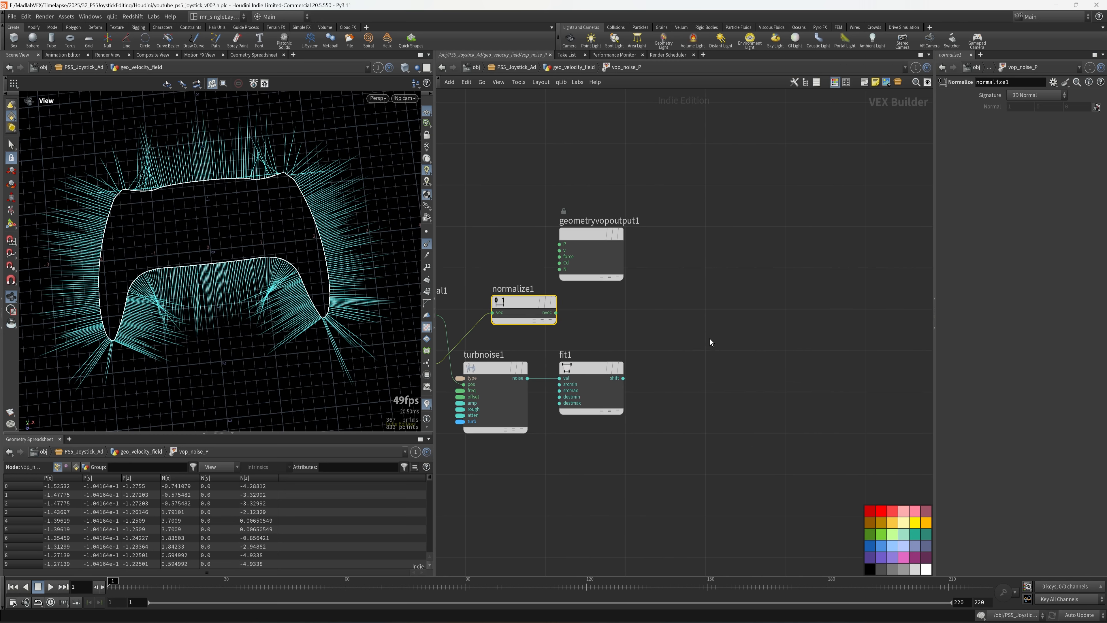
{"action": "key", "text": "Tab"}
{"action": "type", "text": "mu"}
{"action": "left_click", "coordinate": [811, 130]}
{"action": "left_click", "coordinate": [705, 308]}
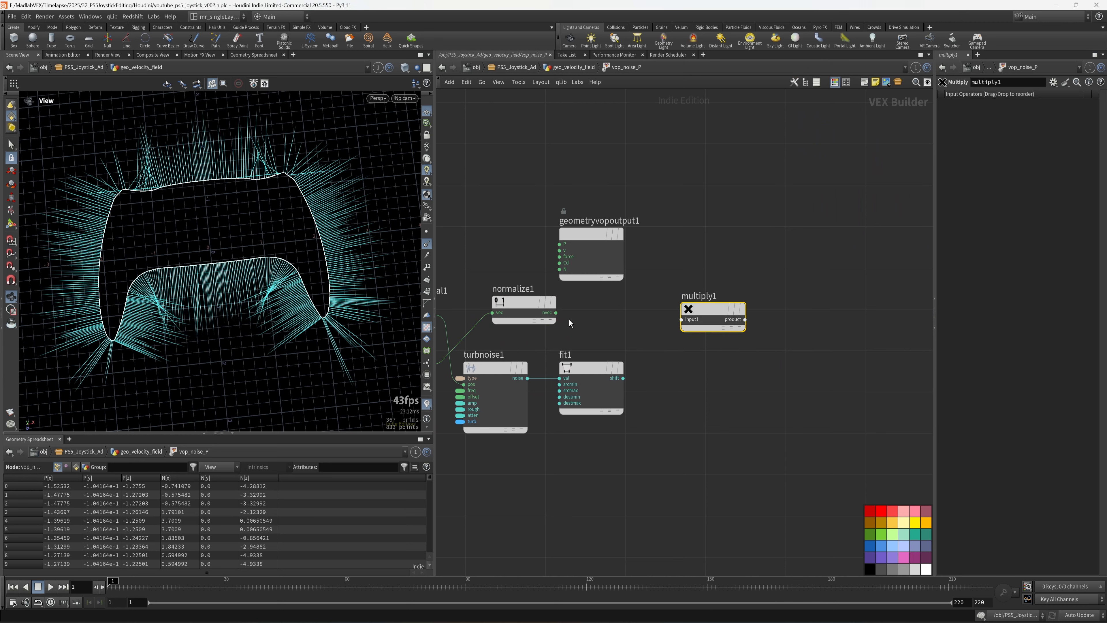
{"action": "left_click", "coordinate": [556, 312]}
{"action": "left_click", "coordinate": [681, 319]}
{"action": "left_click", "coordinate": [623, 378]}
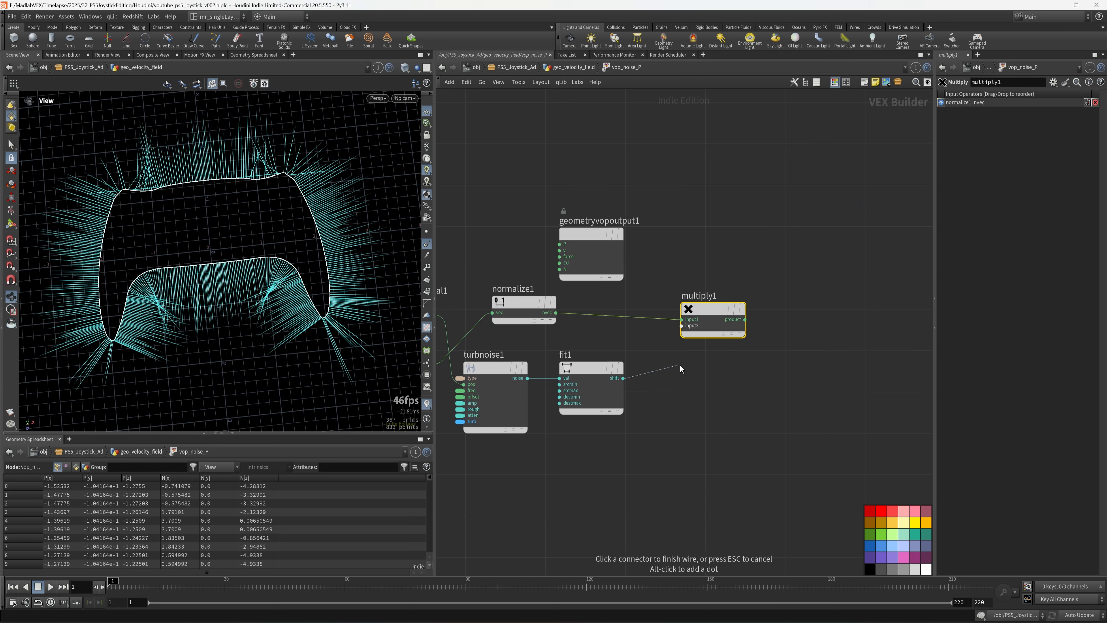
{"action": "left_click", "coordinate": [681, 325]}
- Add an Add node above multiply1 and wire global P into its input1
{"action": "left_click_drag", "start_coordinate": [585, 229], "coordinate": [602, 171]}
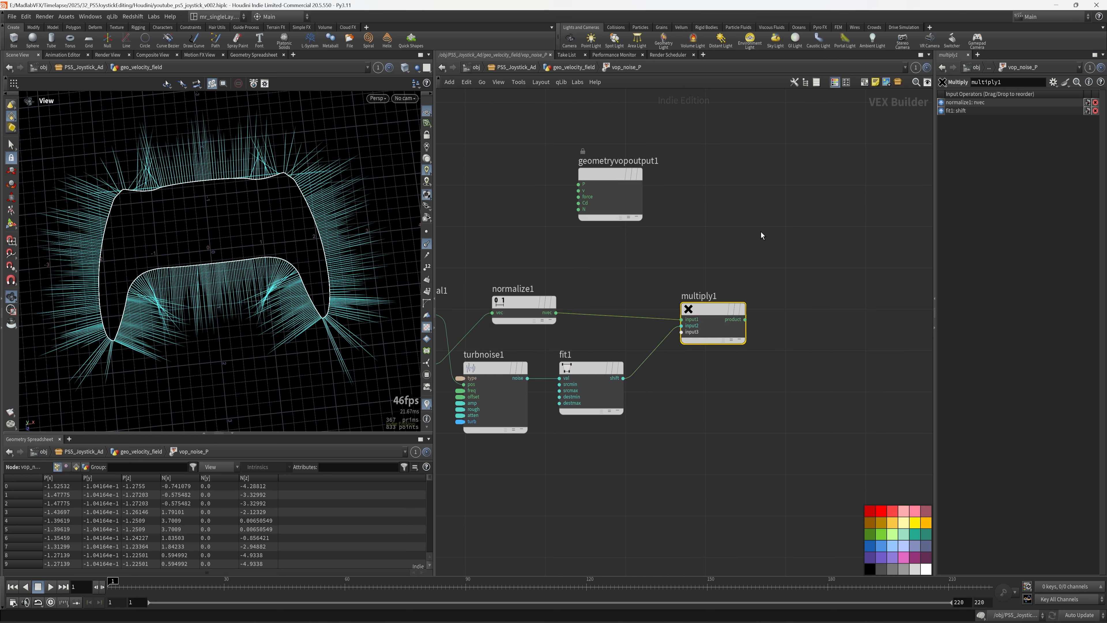
{"action": "middle_click_drag", "start_coordinate": [804, 308], "coordinate": [806, 341]}
{"action": "scroll", "coordinate": [807, 340], "scroll_direction": "down", "scroll_amount": 1}
{"action": "scroll", "coordinate": [805, 341], "scroll_direction": "down", "scroll_amount": 1}
{"action": "key", "text": "Tab"}
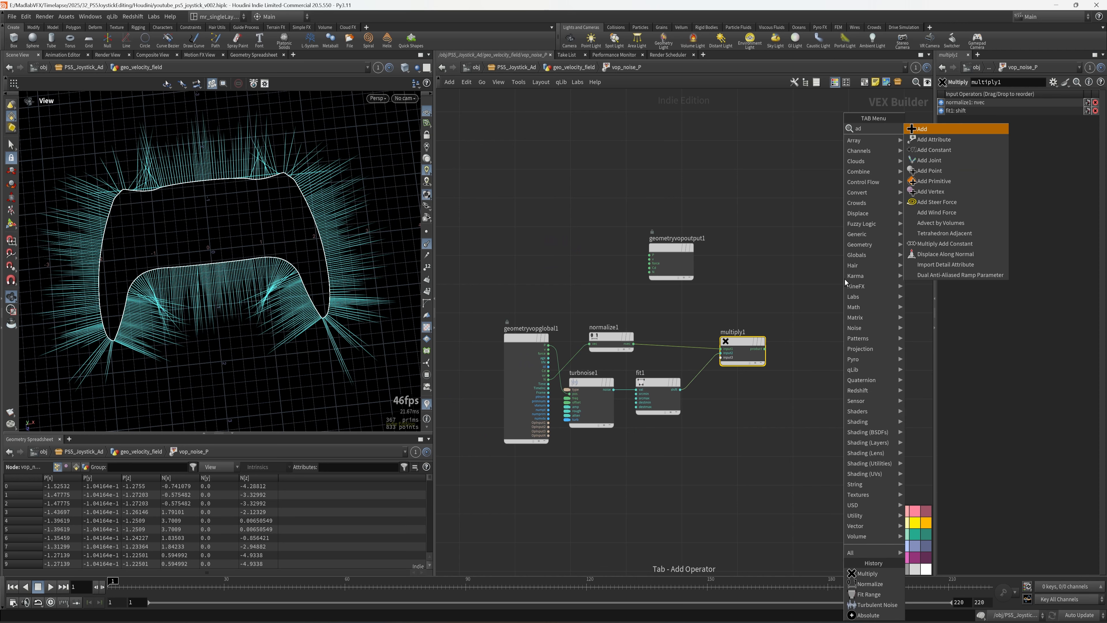
{"action": "left_click", "coordinate": [954, 130]}
{"action": "left_click", "coordinate": [836, 348]}
{"action": "scroll", "coordinate": [586, 378], "scroll_direction": "up", "scroll_amount": 3}
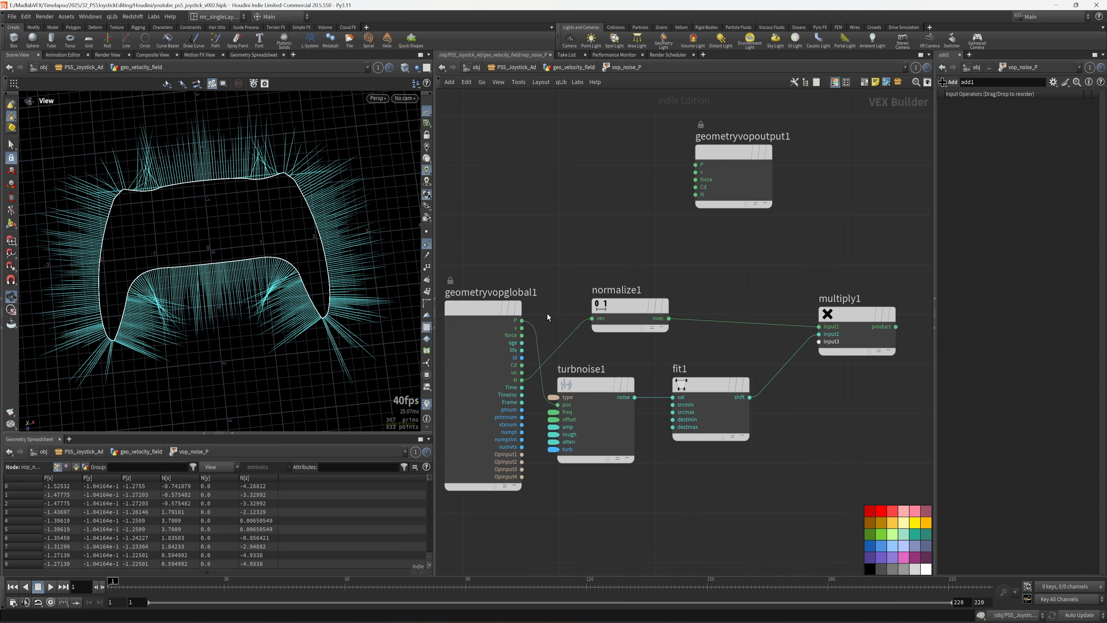
{"action": "scroll", "coordinate": [753, 279], "scroll_direction": "down", "scroll_amount": 3}
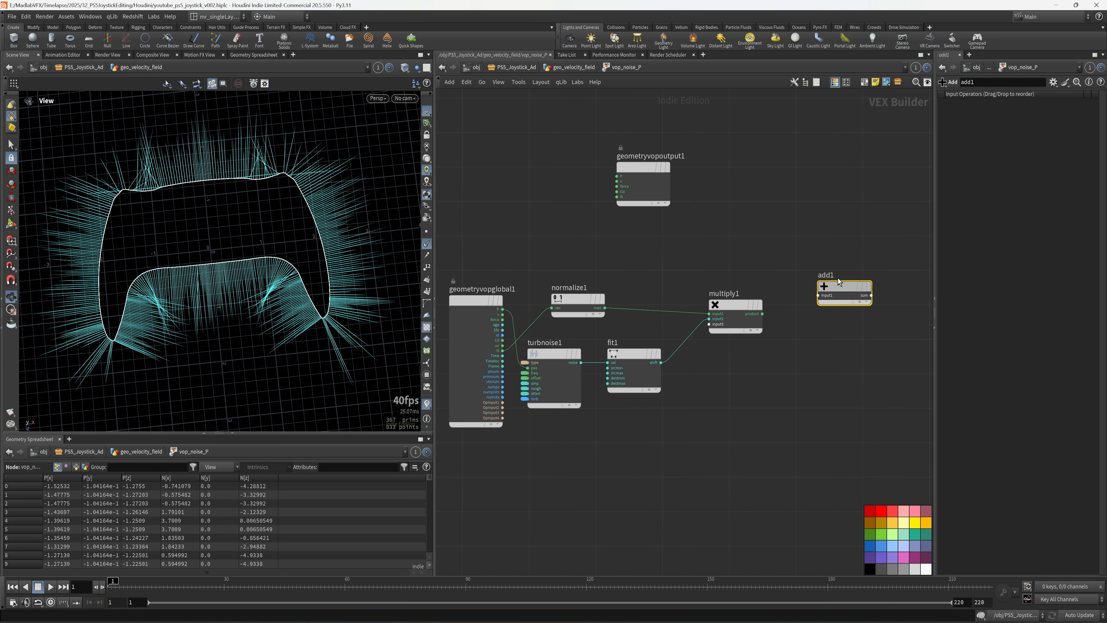
{"action": "left_click_drag", "start_coordinate": [838, 278], "coordinate": [802, 213]}
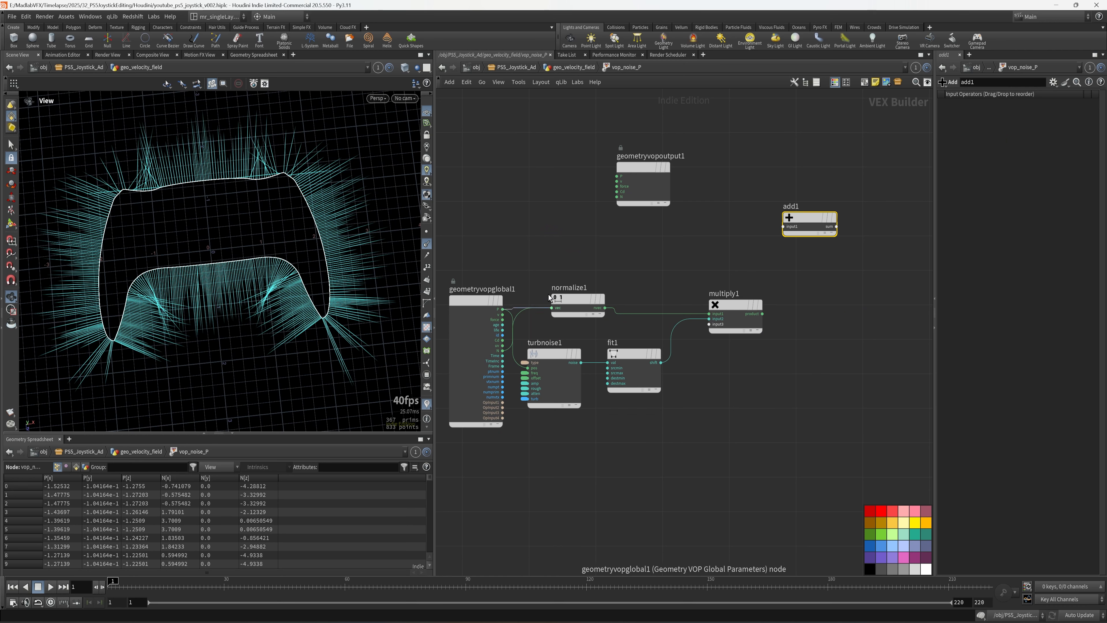
{"action": "left_click", "coordinate": [503, 309]}
{"action": "left_click", "coordinate": [783, 226]}
- Wire multiply1's product into add1's second input and add1's sum into the output P
{"action": "middle_click_drag", "start_coordinate": [831, 321], "coordinate": [781, 333]}
{"action": "scroll", "coordinate": [781, 333], "scroll_direction": "up", "scroll_amount": 2}
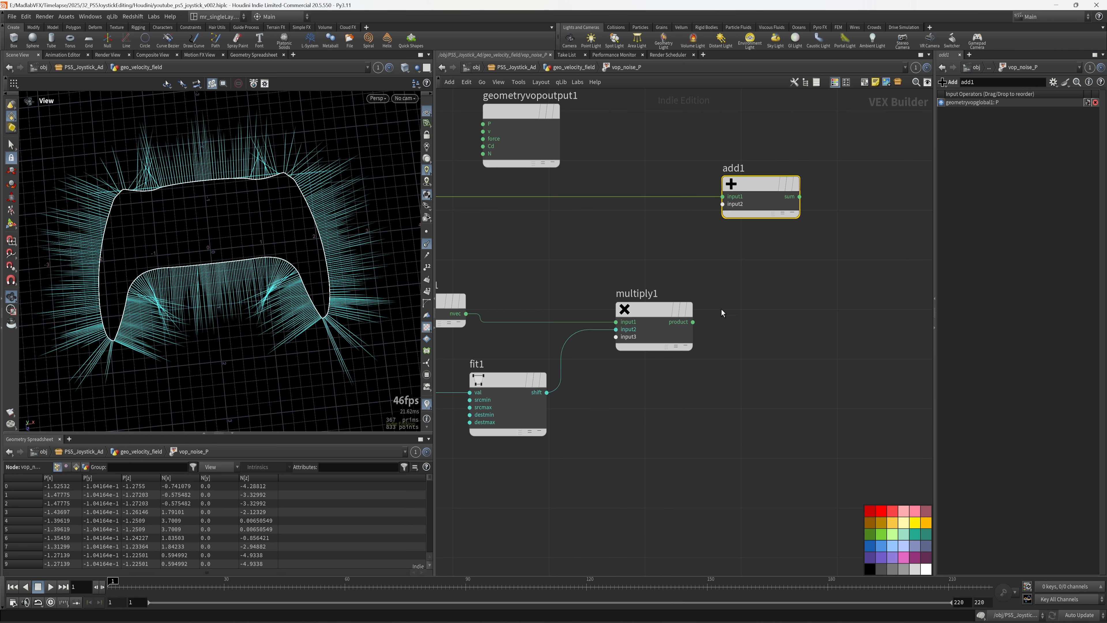
{"action": "left_click_drag", "start_coordinate": [694, 323], "coordinate": [722, 203]}
{"action": "scroll", "coordinate": [696, 488], "scroll_direction": "down", "scroll_amount": 1}
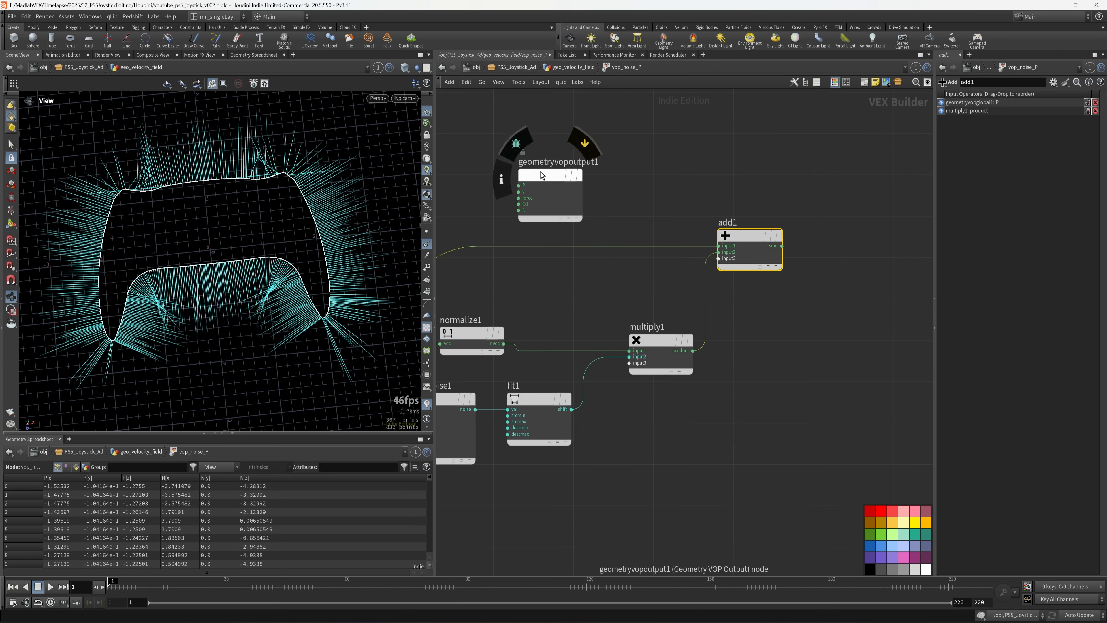
{"action": "left_click_drag", "start_coordinate": [541, 175], "coordinate": [819, 221]}
{"action": "scroll", "coordinate": [770, 275], "scroll_direction": "up", "scroll_amount": 2}
{"action": "left_click", "coordinate": [787, 234]}
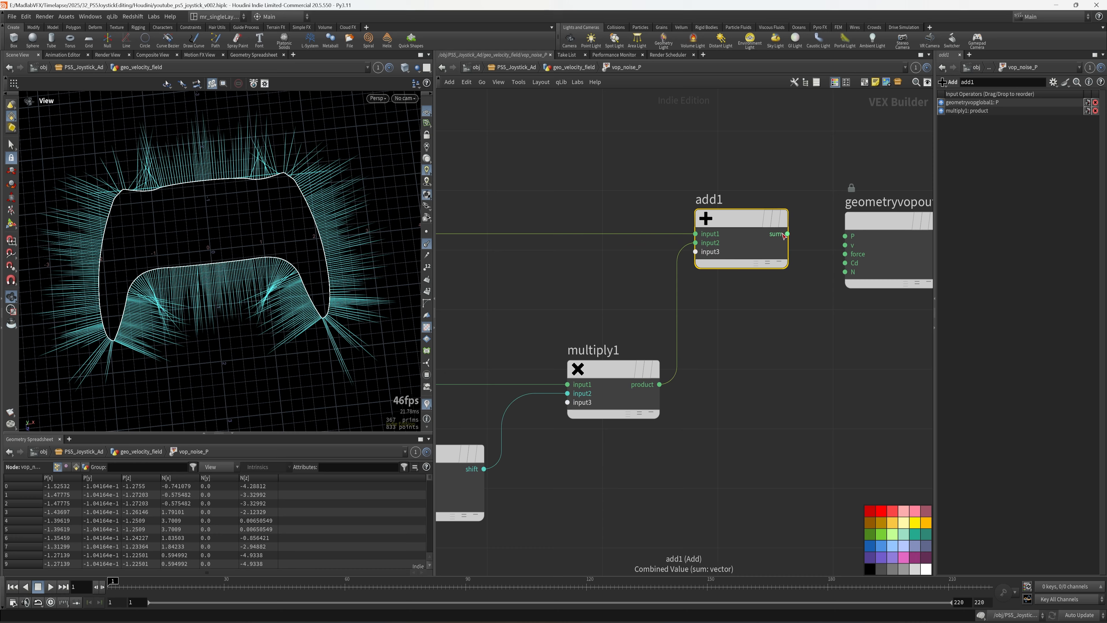
{"action": "left_click", "coordinate": [844, 236]}
{"action": "left_click", "coordinate": [878, 227]}
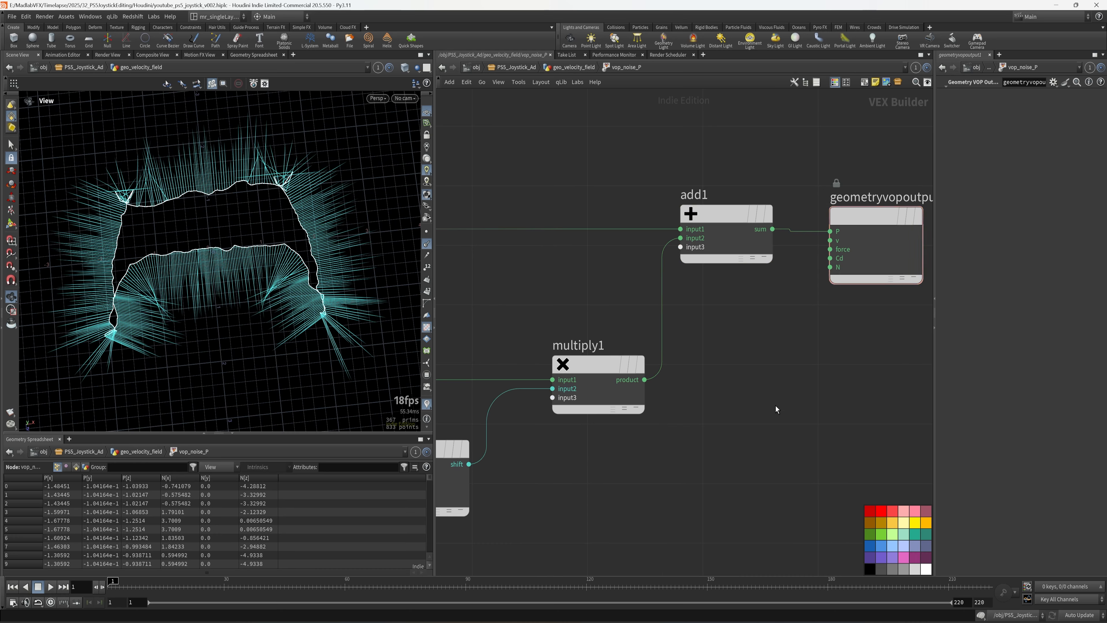
- Return to the geometry network, inspect the warped lines, and select vop_noise_P
{"action": "key", "text": "u"}
{"action": "left_click_drag", "start_coordinate": [347, 340], "coordinate": [305, 297]}
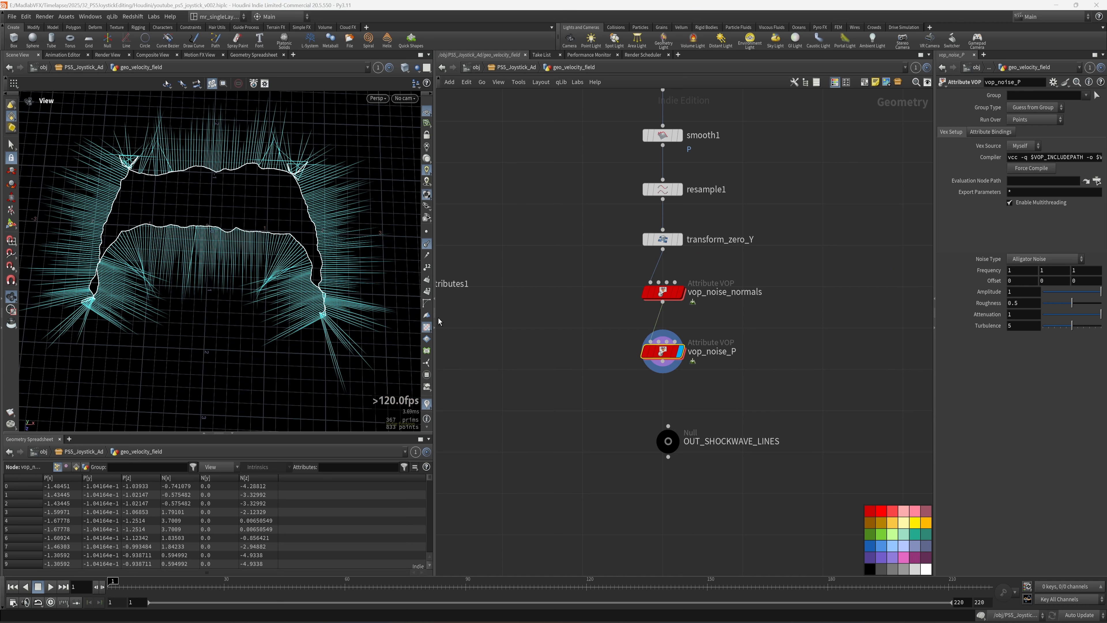
{"action": "scroll", "coordinate": [741, 386], "scroll_direction": "up", "scroll_amount": 3}
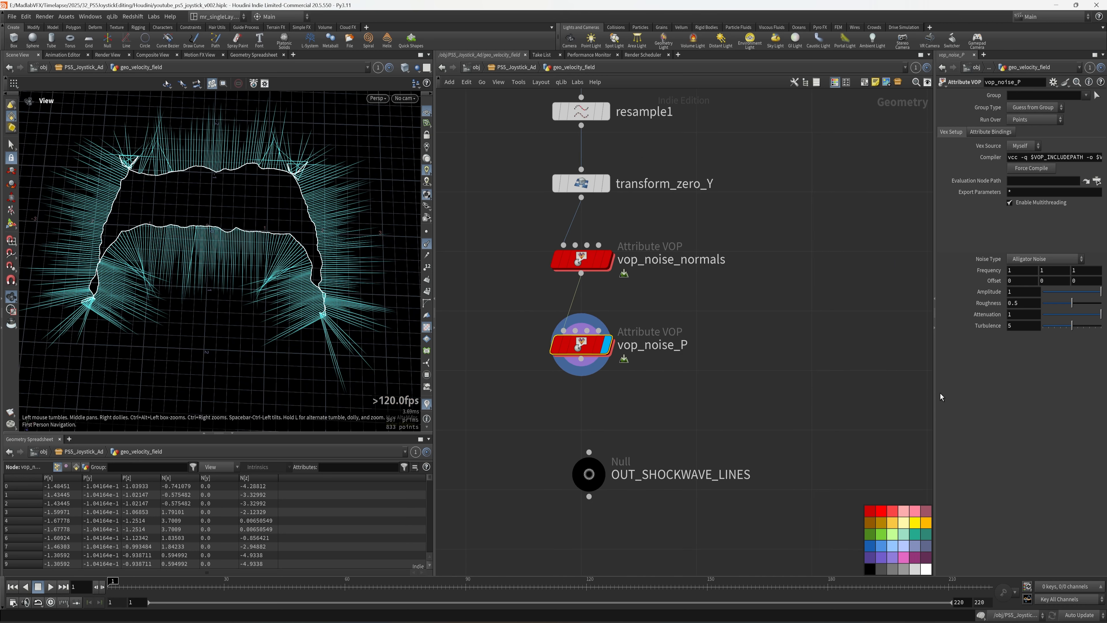
{"action": "left_click_drag", "start_coordinate": [933, 382], "coordinate": [821, 396]}
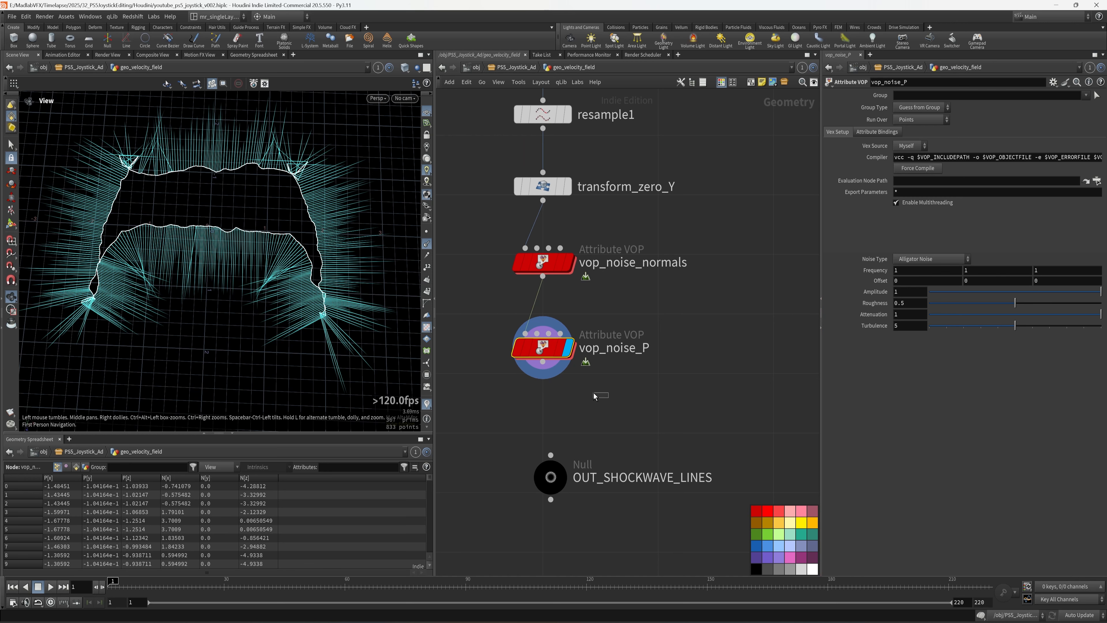
{"action": "left_click_drag", "start_coordinate": [593, 392], "coordinate": [494, 328]}
- Set frequency to 4 4 4, noise type to Sparse Convolution Noise, and amplitude 0.6
{"action": "left_click_drag", "start_coordinate": [902, 271], "coordinate": [846, 276]}
{"action": "type", "text": "4"}
{"action": "key", "text": "Tab"}
{"action": "type", "text": "4"}
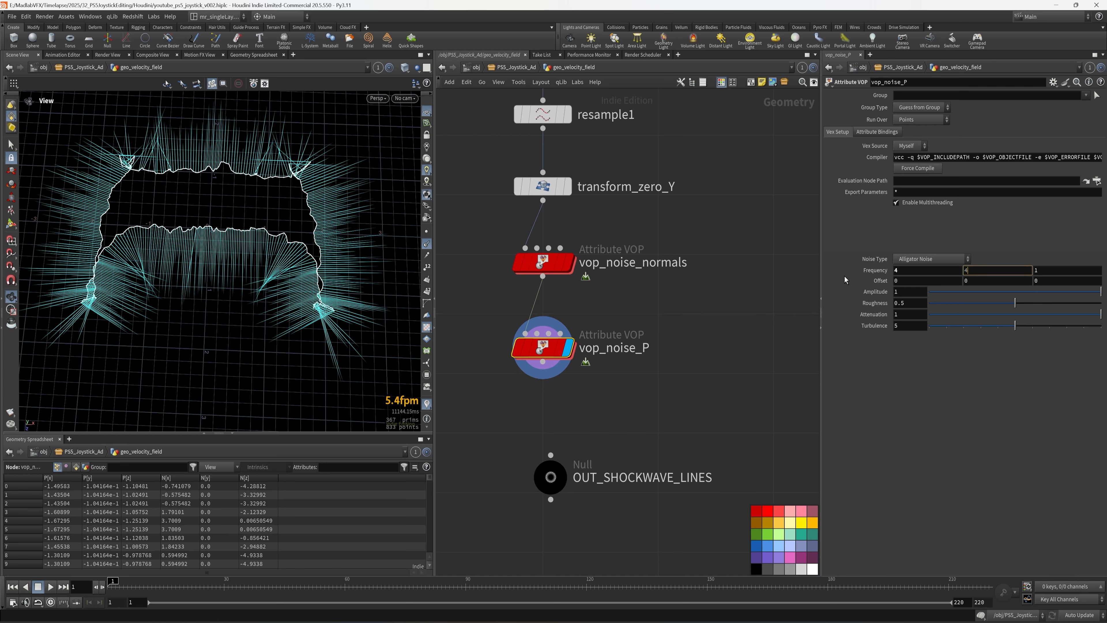
{"action": "key", "text": "Tab"}
{"action": "type", "text": "4"}
{"action": "key", "text": "Tab"}
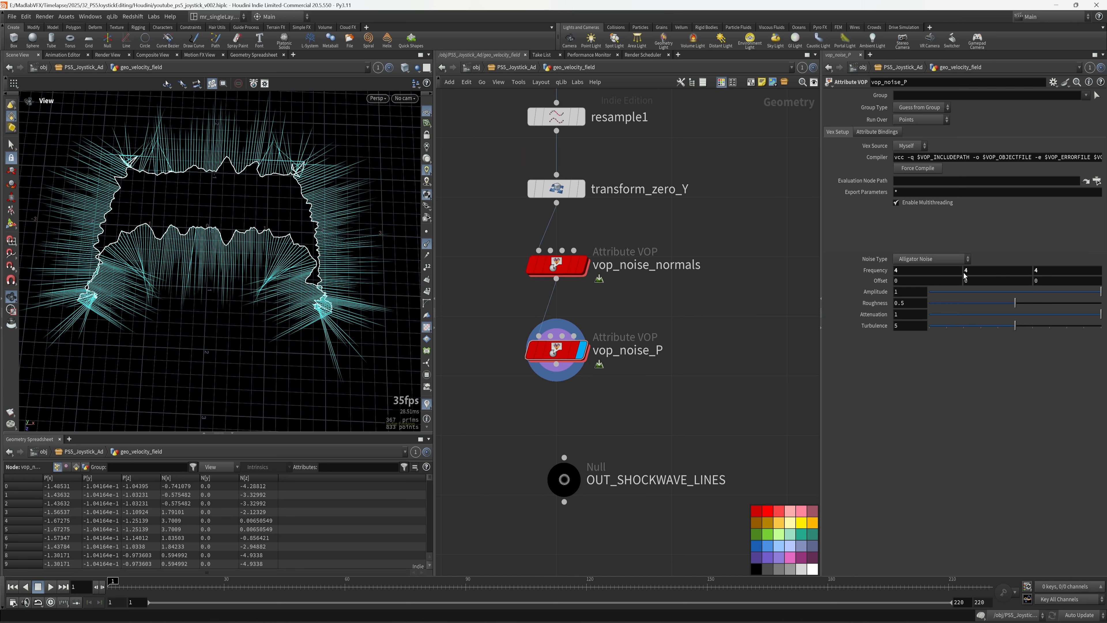
{"action": "left_click", "coordinate": [930, 258]}
{"action": "left_click", "coordinate": [928, 291]}
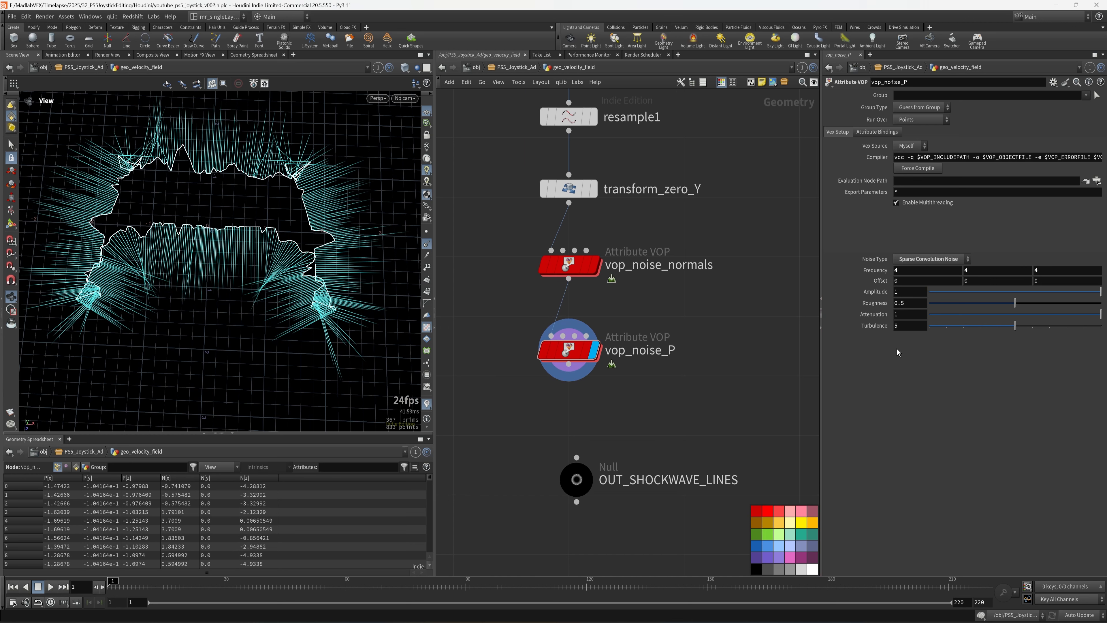
{"action": "left_click", "coordinate": [910, 291]}
{"action": "type", "text": "0.6"}
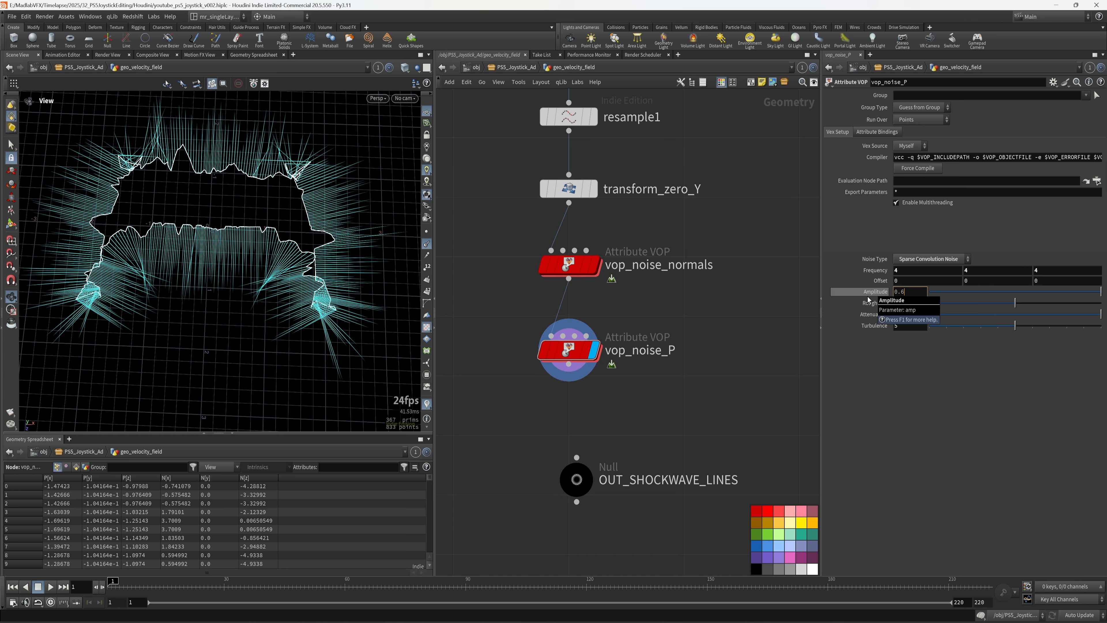
{"action": "key", "text": "Return"}
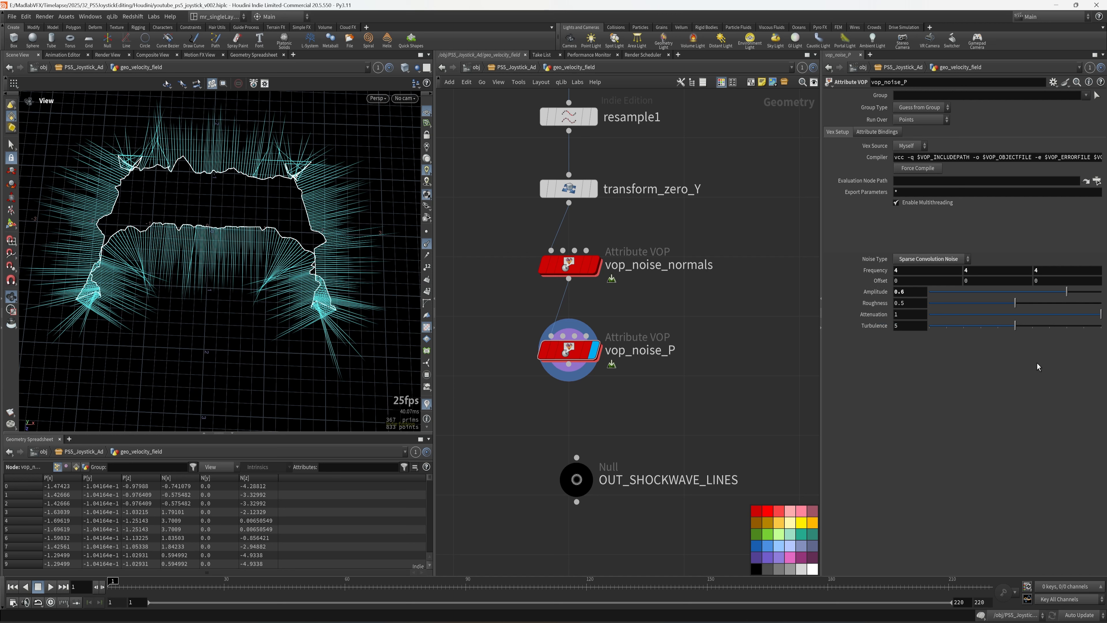
- Lower turbulence to 4, raise roughness to 0.634, and save the scene
{"action": "left_click_drag", "start_coordinate": [1015, 325], "coordinate": [1038, 304]}
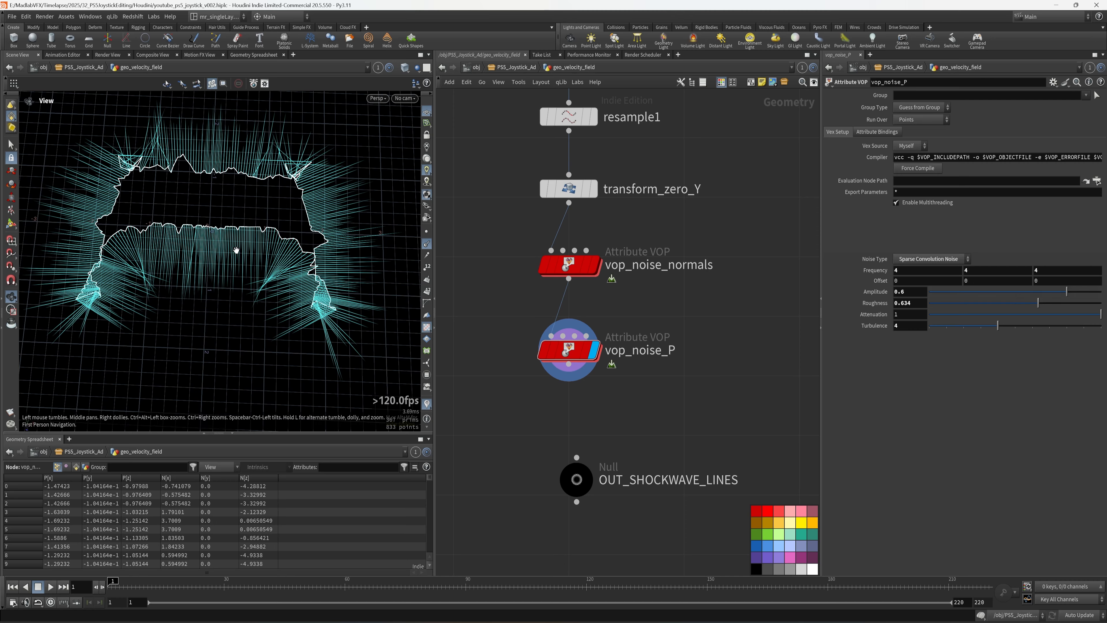
{"action": "left_click_drag", "start_coordinate": [235, 247], "coordinate": [247, 256]}
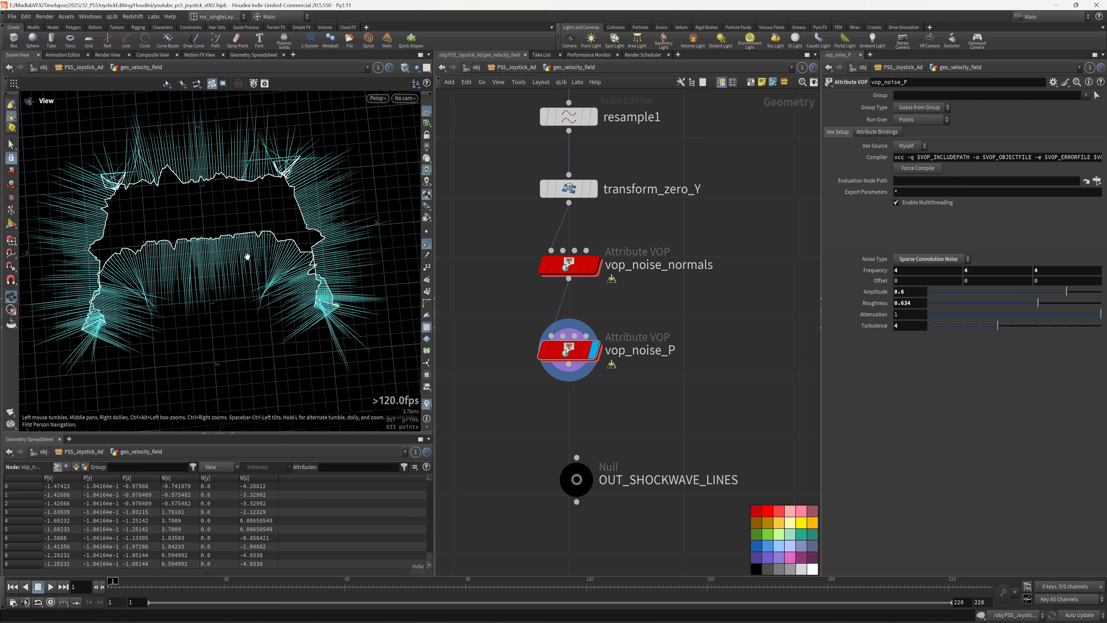
{"action": "mouse_move", "coordinate": [641, 396]}
{"action": "middle_mouse_down"}
{"action": "mouse_move", "coordinate": [633, 344]}
{"action": "mouse_move", "coordinate": [623, 386]}
{"action": "middle_mouse_up"}
{"action": "key", "text": "ctrl+s"}
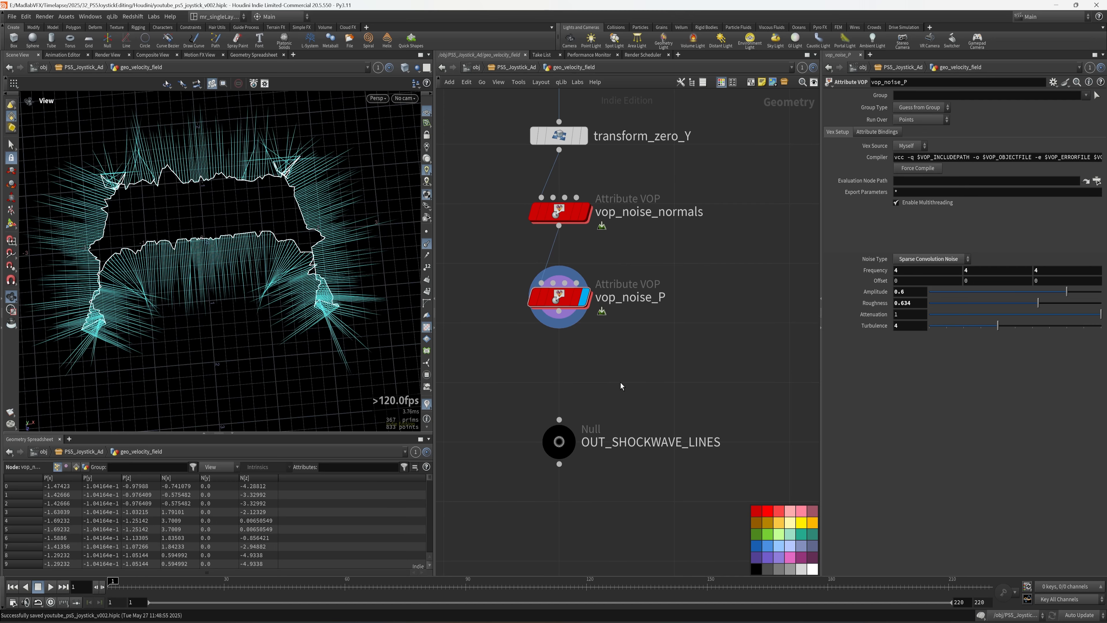
{"action": "key", "text": "Tab"}
- Add a Point Wrangle between vop_noise_P and OUT_SHOCKWAVE_LINES and make it the displayed node
{"action": "type", "text": "wr"}
{"action": "left_click", "coordinate": [701, 222]}
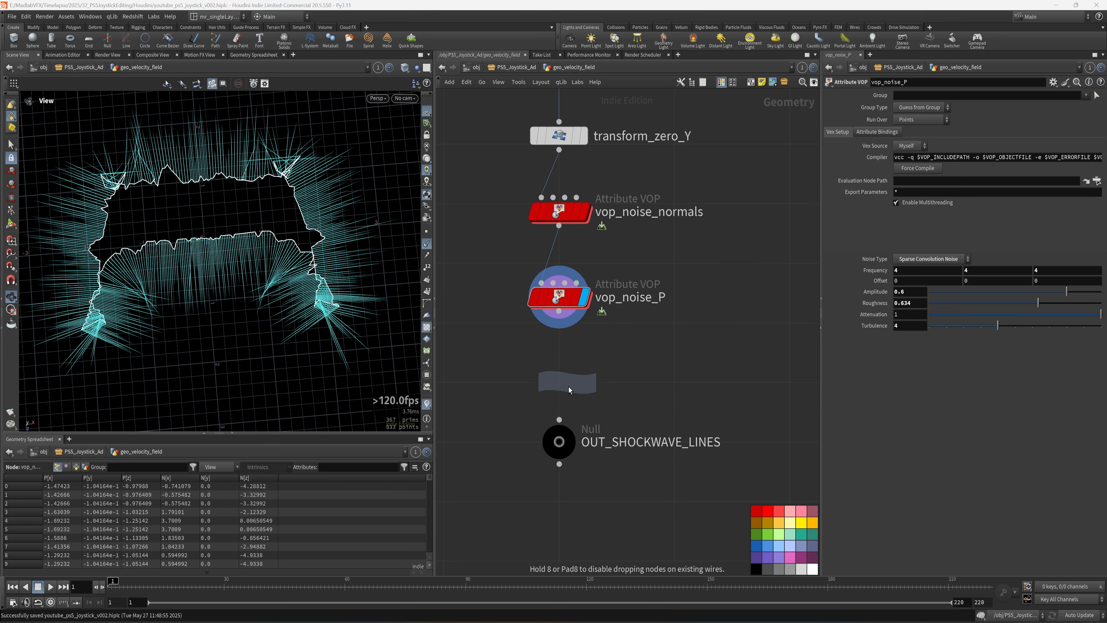
{"action": "left_click", "coordinate": [561, 370]}
{"action": "left_click_drag", "start_coordinate": [164, 256], "coordinate": [238, 247]}
{"action": "left_click_drag", "start_coordinate": [306, 295], "coordinate": [461, 318]}
{"action": "left_click_drag", "start_coordinate": [558, 310], "coordinate": [541, 352]}
{"action": "left_click_drag", "start_coordinate": [559, 383], "coordinate": [559, 420]}
{"action": "left_click", "coordinate": [585, 368]}
{"action": "left_click", "coordinate": [632, 368]}
- Rename the new wrangle to vex_random_vel_intensity
{"action": "type", "text": "vex_random_vel_intensity"}
{"action": "left_click", "coordinate": [559, 442]}
{"action": "scroll", "coordinate": [744, 428], "scroll_direction": "down", "scroll_amount": 8}
- Move the right-hand column of nodes upward and save the scene
{"action": "left_click_drag", "start_coordinate": [755, 498], "coordinate": [655, 149]}
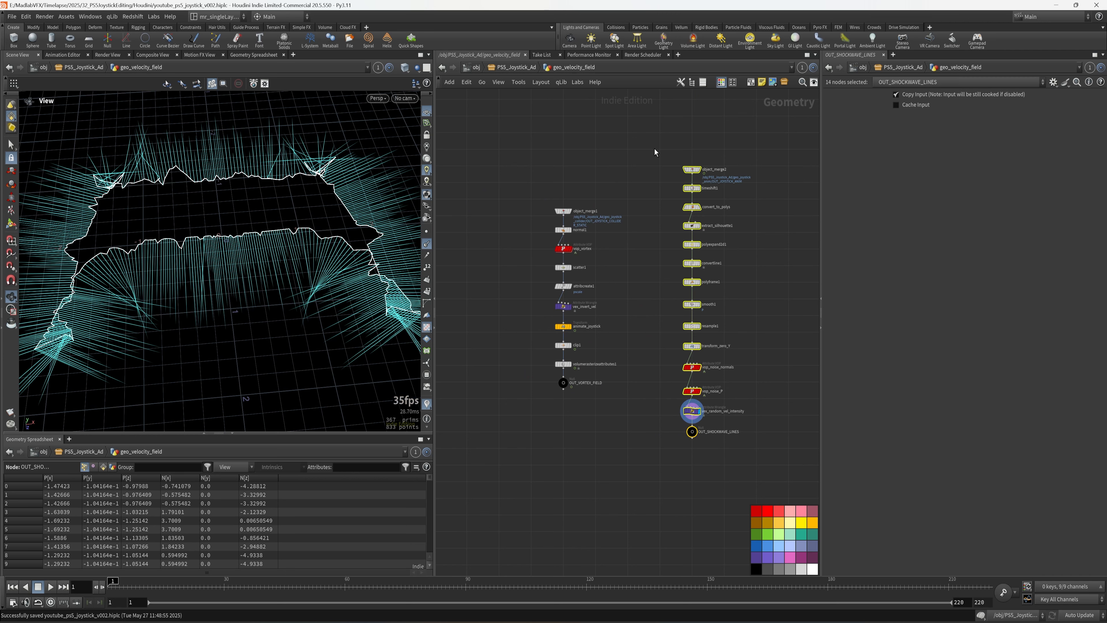
{"action": "left_click_drag", "start_coordinate": [699, 435], "coordinate": [694, 387]}
{"action": "left_click", "coordinate": [727, 410]}
{"action": "key", "text": "ctrl+s"}
{"action": "middle_click_drag", "start_coordinate": [727, 410], "coordinate": [644, 437]}
{"action": "scroll", "coordinate": [638, 426], "scroll_direction": "up", "scroll_amount": 5}
{"action": "scroll", "coordinate": [644, 418], "scroll_direction": "up", "scroll_amount": 2}
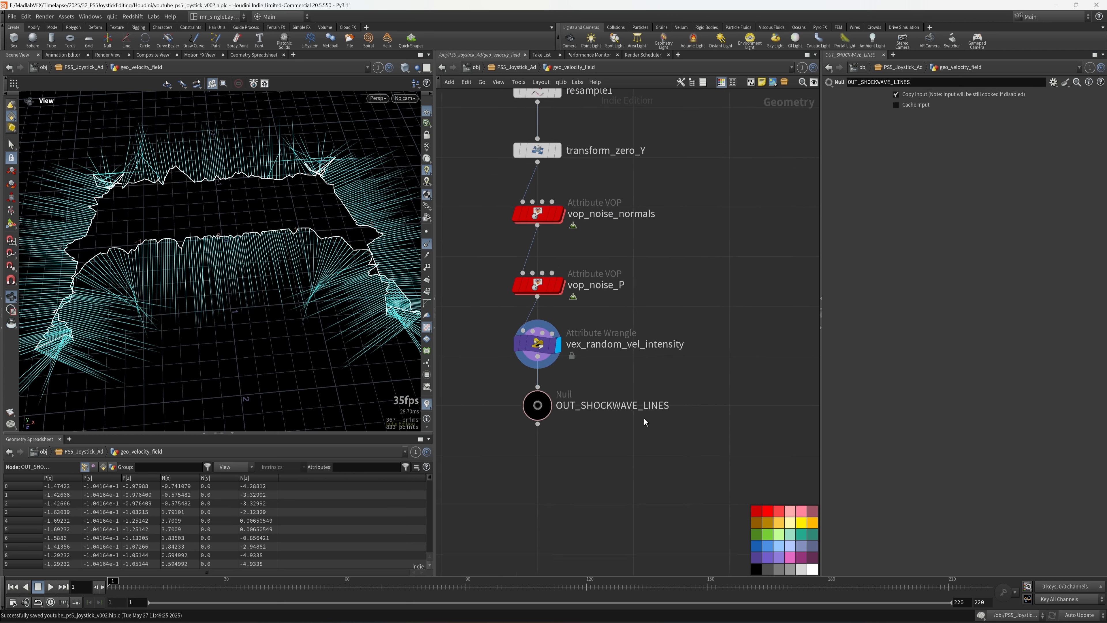
{"action": "left_click", "coordinate": [516, 330]}
{"action": "left_click", "coordinate": [861, 186]}
{"action": "left_click_drag", "start_coordinate": [821, 195], "coordinate": [691, 190]}
{"action": "scroll", "coordinate": [860, 186], "scroll_direction": "up", "scroll_amount": 6, "text": "ctrl"}
{"action": "middle_click_drag", "start_coordinate": [620, 264], "coordinate": [635, 265]}
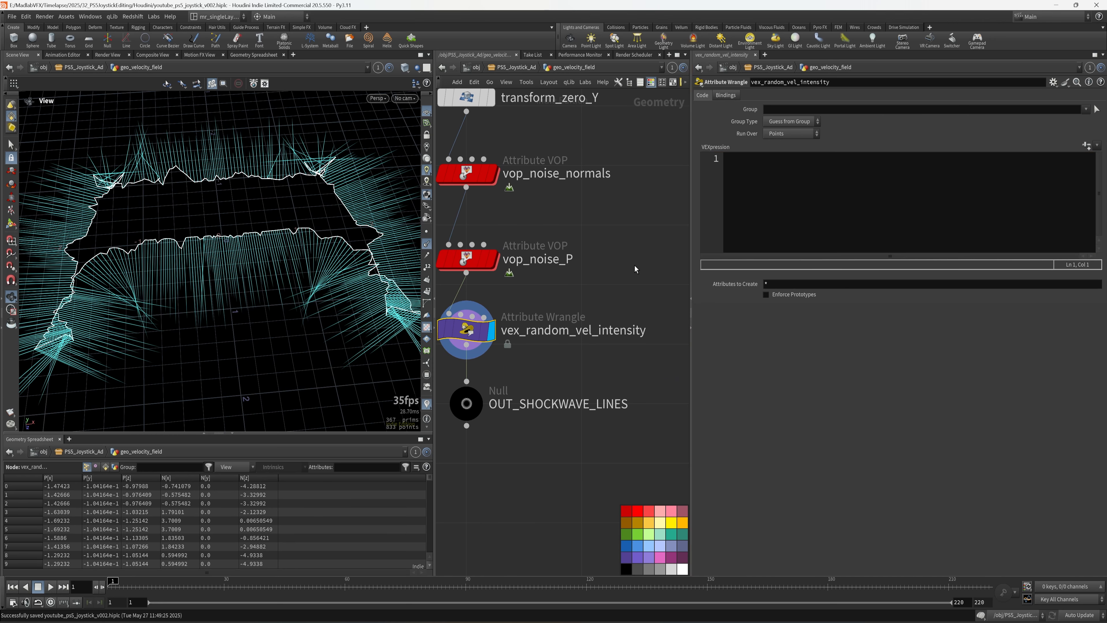
{"action": "left_click", "coordinate": [817, 212]}
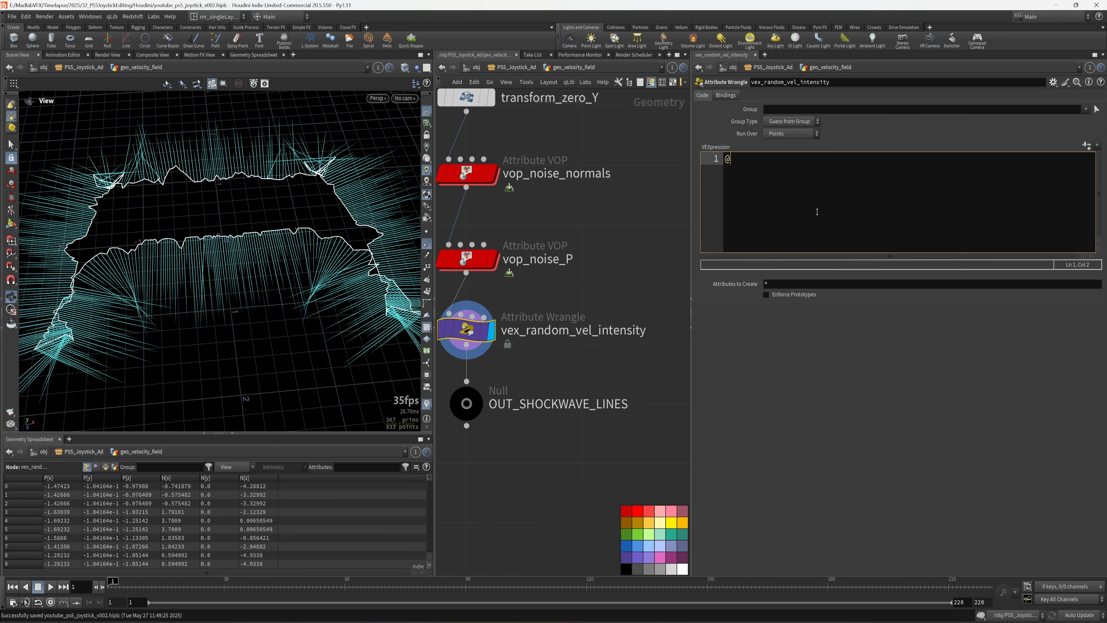
{"action": "type", "text": "@maxspeed = len"}
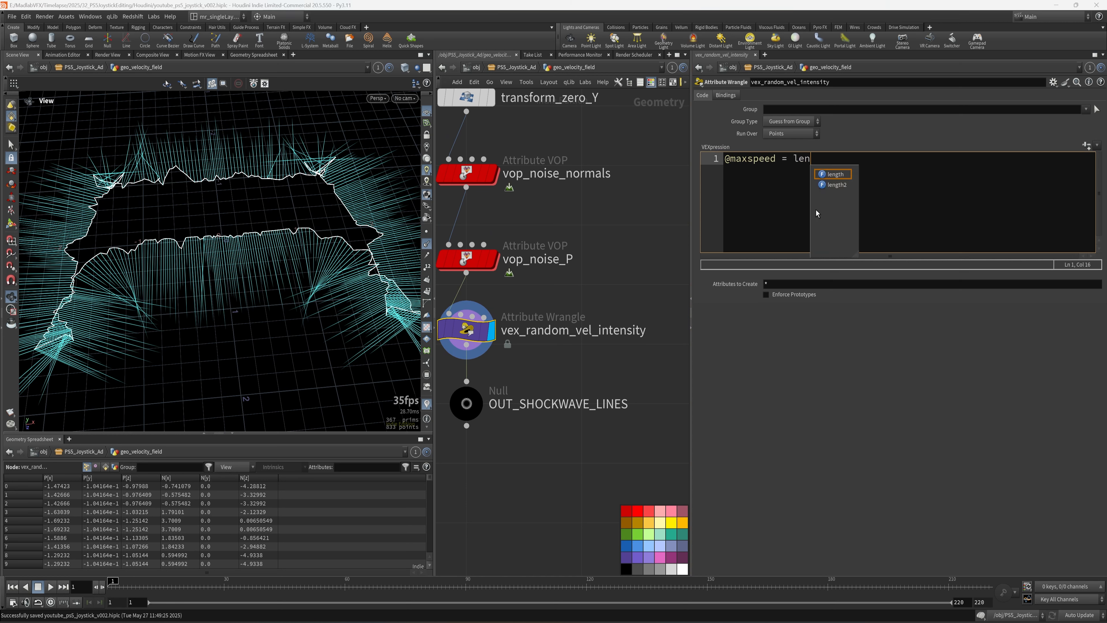
{"action": "type", "text": "gth(@"}
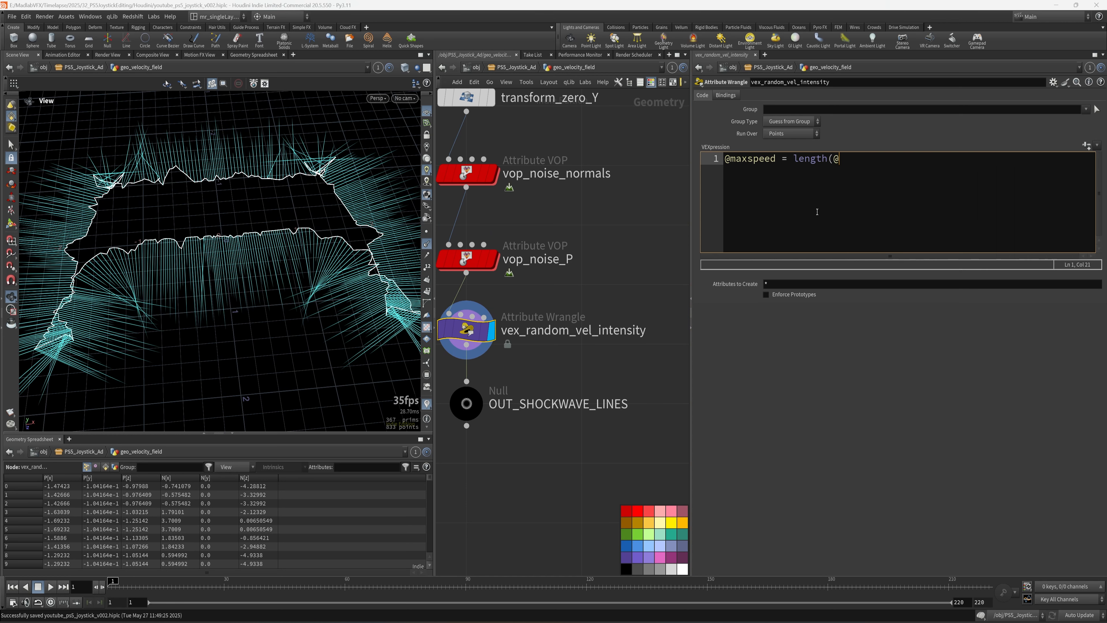
{"action": "type", "text": "N)ç"}
{"action": "key", "text": "BackSpace"}
{"action": "left_click", "coordinate": [1000, 583]}
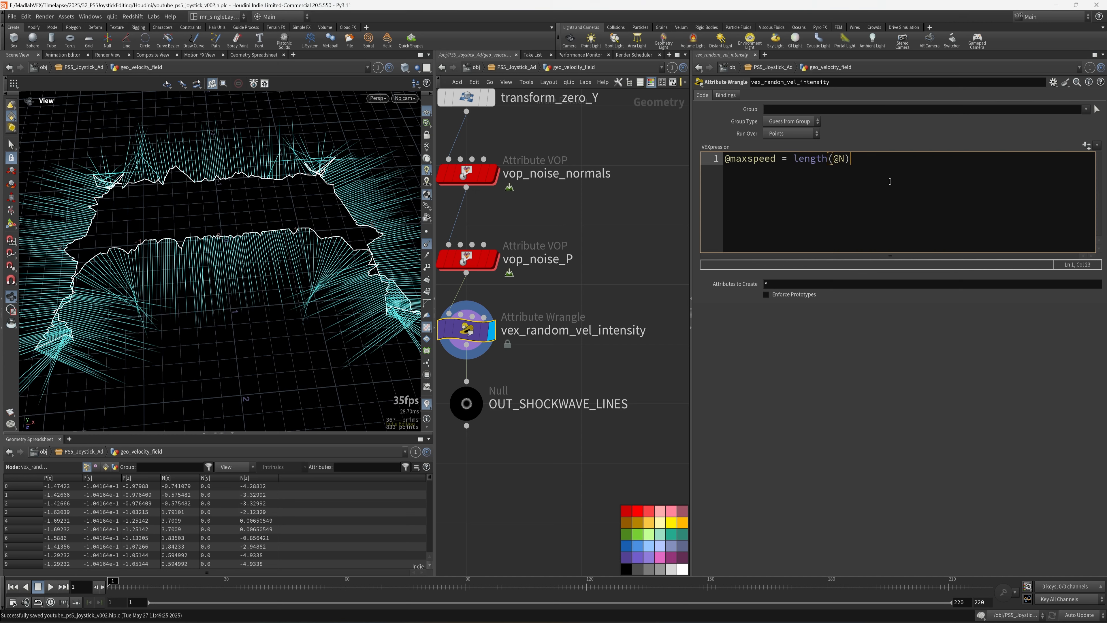
{"action": "type", "text": ";"}
{"action": "left_click", "coordinate": [633, 291]}
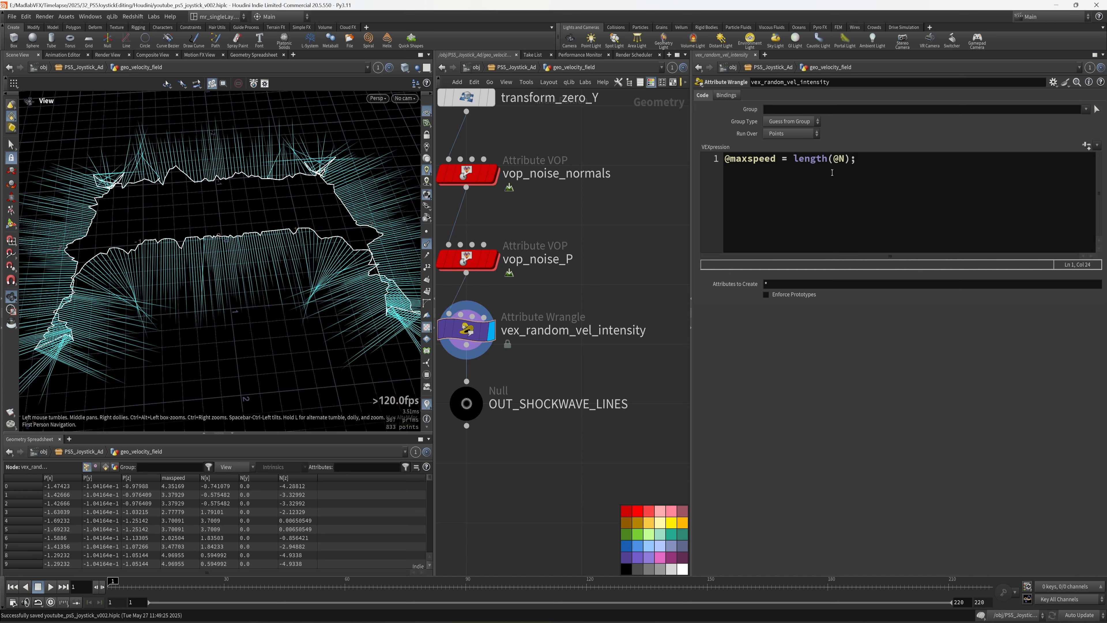
- Save the scene and select the OUT_SHOCKWAVE_LINES null
{"action": "left_click_drag", "start_coordinate": [321, 241], "coordinate": [352, 350]}
{"action": "left_click_drag", "start_coordinate": [690, 416], "coordinate": [874, 421]}
{"action": "scroll", "coordinate": [710, 462], "scroll_direction": "down", "scroll_amount": 3}
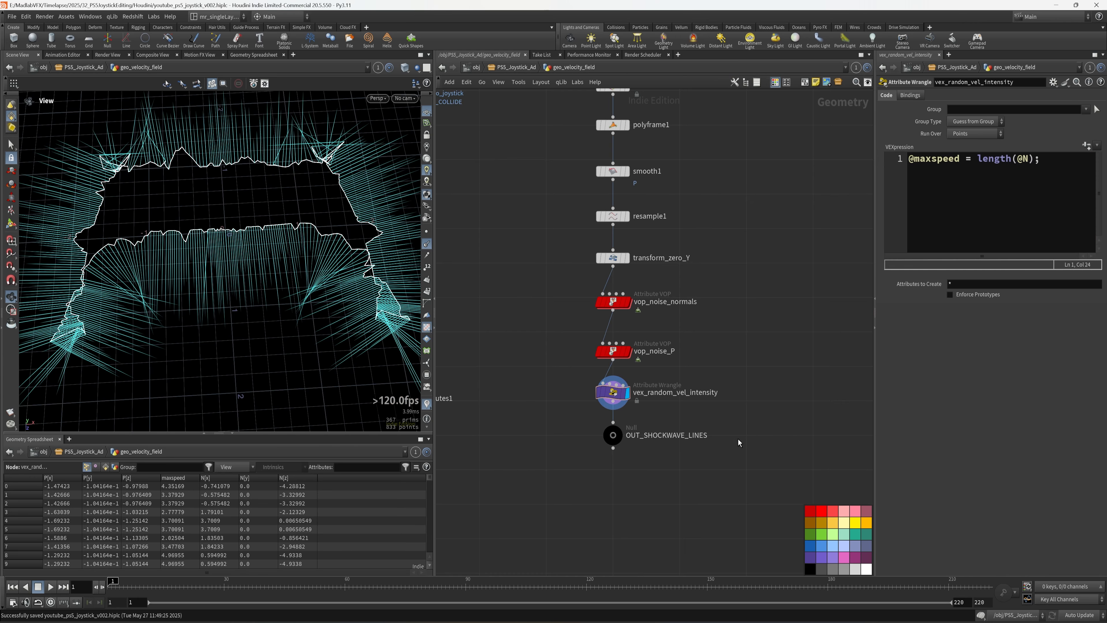
{"action": "key", "text": "ctrl+s"}
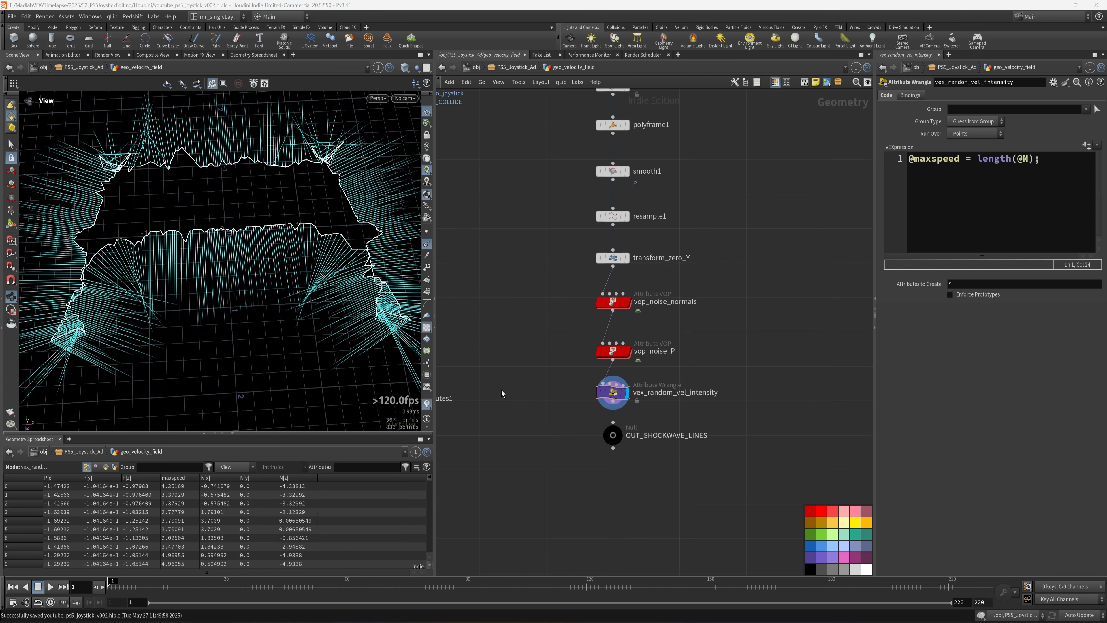
{"action": "scroll", "coordinate": [517, 393], "scroll_direction": "down", "scroll_amount": 1}
{"action": "scroll", "coordinate": [679, 366], "scroll_direction": "up", "scroll_amount": 1}
{"action": "middle_click_drag", "start_coordinate": [679, 366], "coordinate": [627, 410]}
{"action": "scroll", "coordinate": [692, 395], "scroll_direction": "down", "scroll_amount": 4}
{"action": "scroll", "coordinate": [626, 410], "scroll_direction": "up", "scroll_amount": 5}
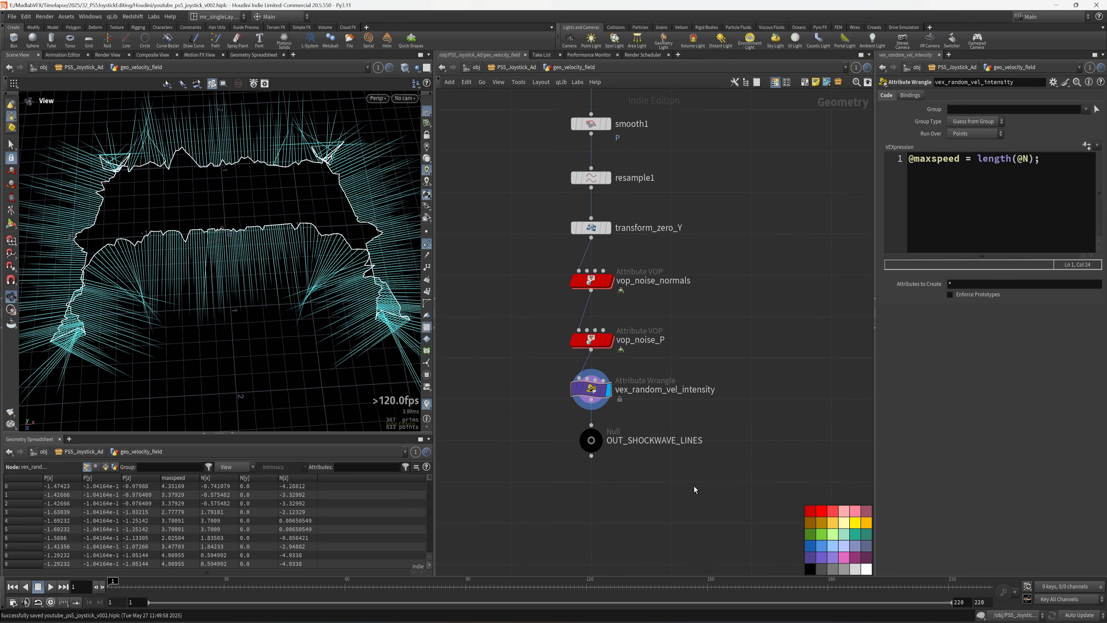
{"action": "left_click", "coordinate": [591, 440]}
{"action": "scroll", "coordinate": [699, 469], "scroll_direction": "up", "scroll_amount": 2}
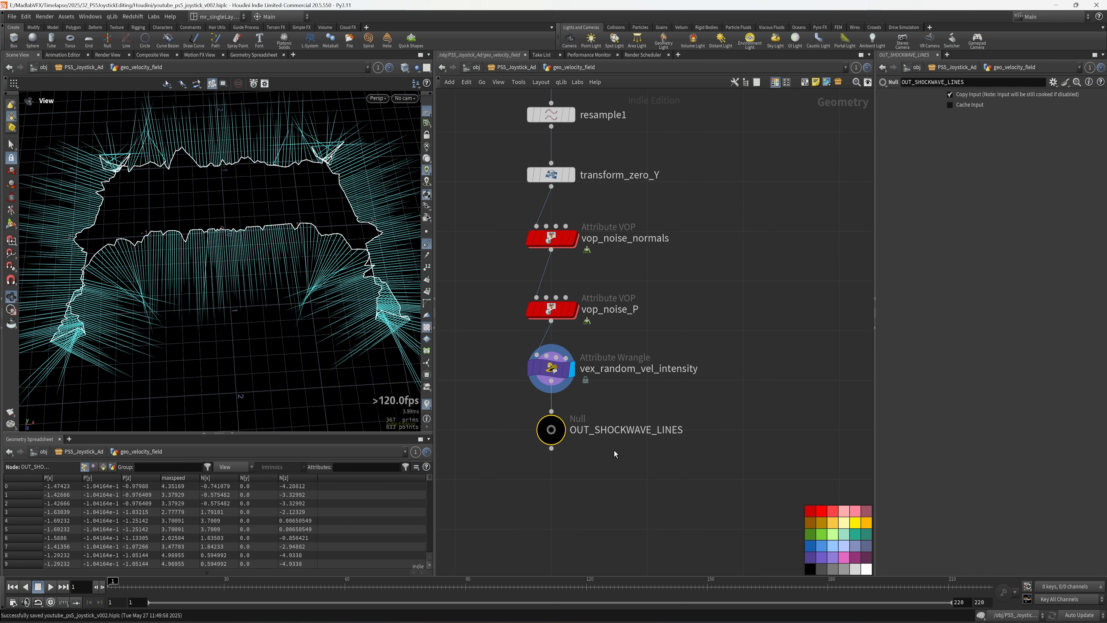
- Copy the OUT_SHOCKWAVE_LINES null, move into geo_pool_waves, and save the scene
{"action": "left_click_drag", "start_coordinate": [613, 460], "coordinate": [476, 410]}
{"action": "key", "text": "ctrl+c"}
{"action": "key", "text": "u"}
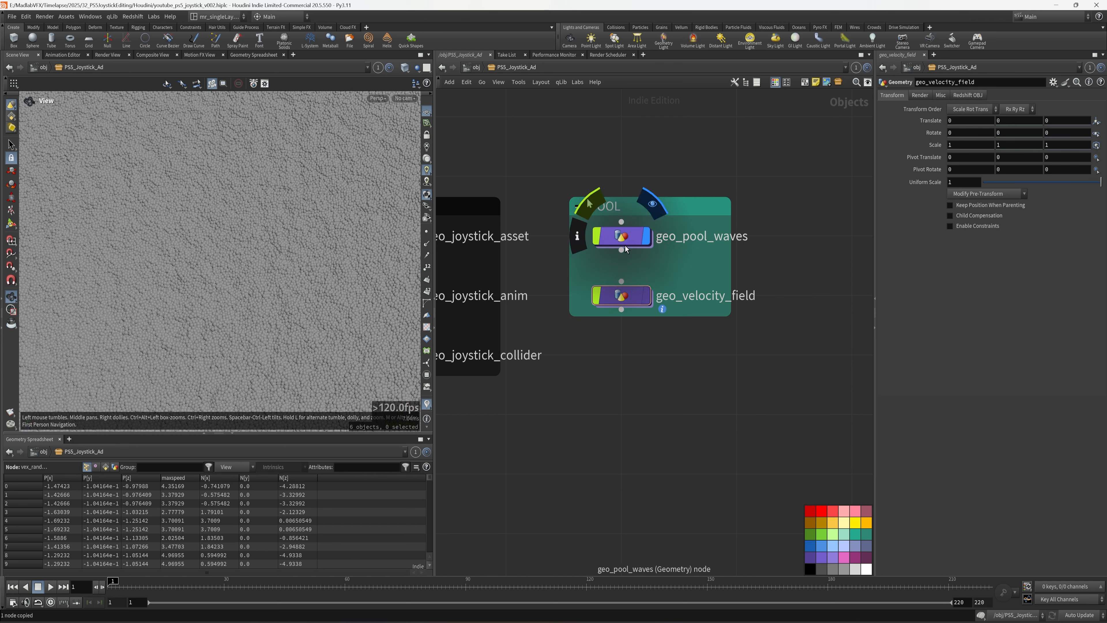
{"action": "left_click", "coordinate": [625, 248]}
{"action": "double_click", "coordinate": [624, 246]}
{"action": "scroll", "coordinate": [672, 405], "scroll_direction": "up", "scroll_amount": 3}
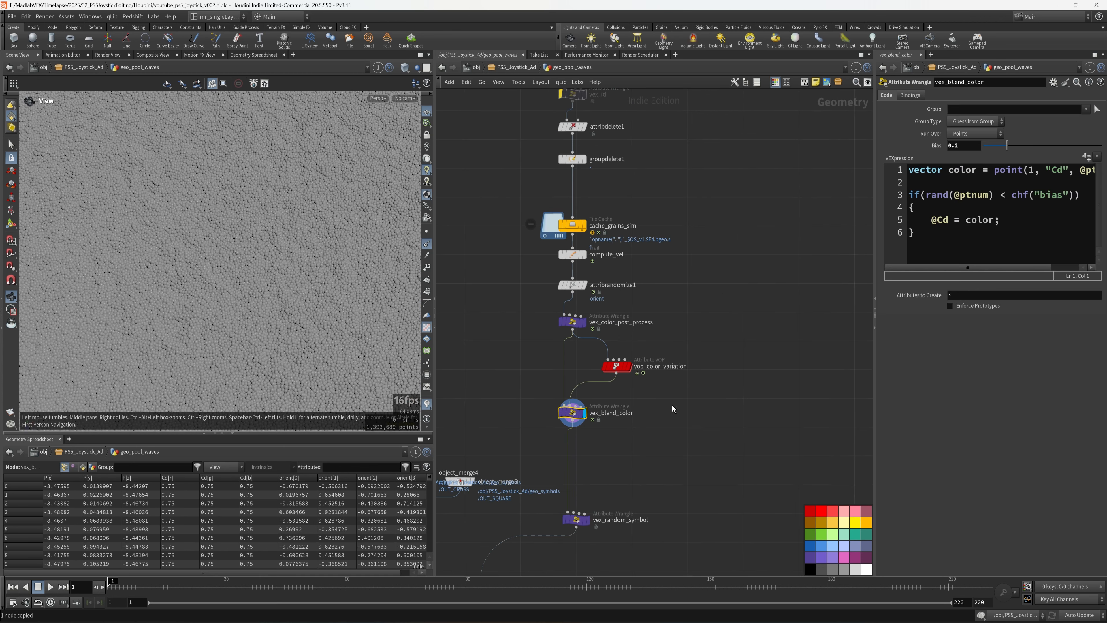
{"action": "scroll", "coordinate": [700, 296], "scroll_direction": "up", "scroll_amount": 2}
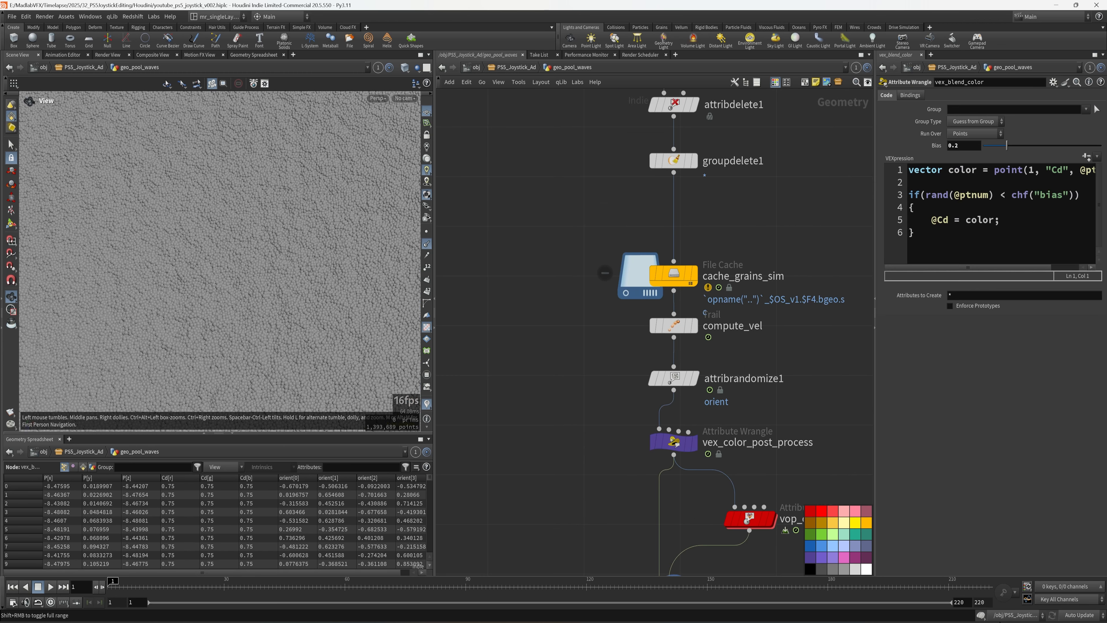
{"action": "middle_click_drag", "start_coordinate": [749, 254], "coordinate": [716, 481]}
{"action": "key", "text": "ctrl+s"}
- Enter the grains_solver network under cache_grains_sim and frame the REF_SHOCKWAVE node
{"action": "left_click", "coordinate": [643, 346]}
{"action": "double_click", "coordinate": [619, 255]}
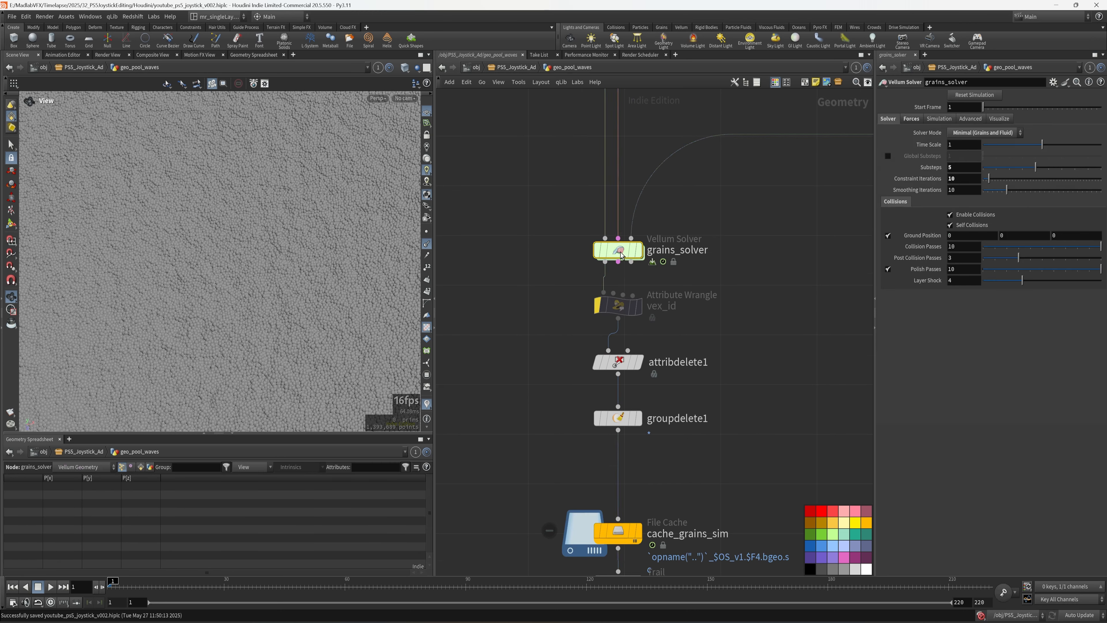
{"action": "scroll", "coordinate": [641, 399], "scroll_direction": "up", "scroll_amount": 2}
{"action": "middle_click_drag", "start_coordinate": [618, 407], "coordinate": [639, 336]}
{"action": "middle_click_drag", "start_coordinate": [787, 336], "coordinate": [736, 336]}
{"action": "left_click_drag", "start_coordinate": [742, 329], "coordinate": [653, 428]}
{"action": "key", "text": "f"}
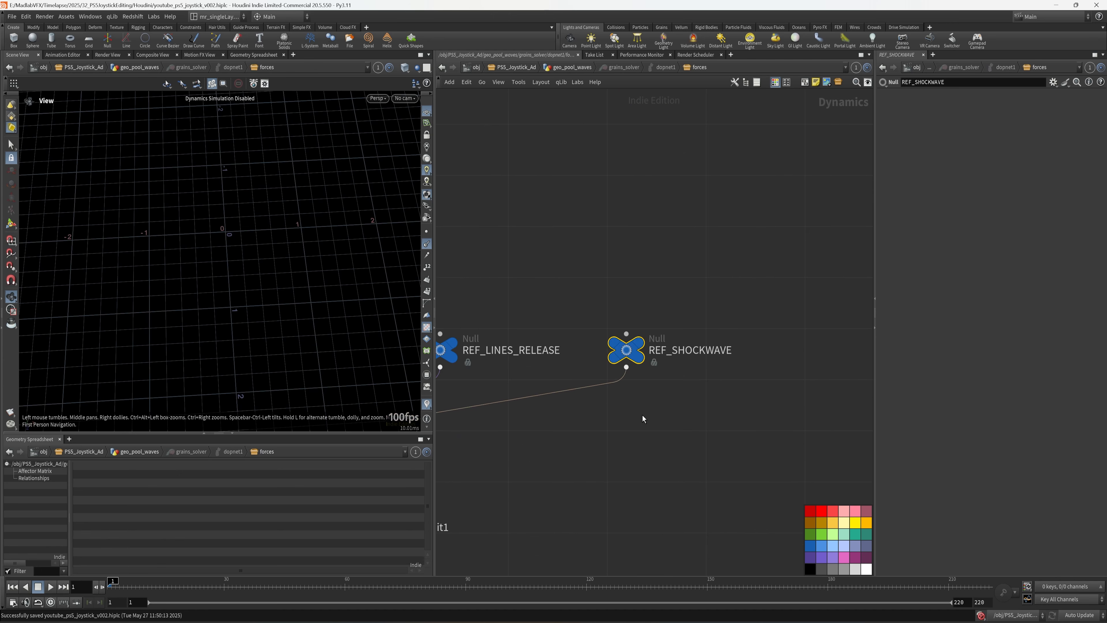
{"action": "scroll", "coordinate": [625, 295], "scroll_direction": "up", "scroll_amount": 3}
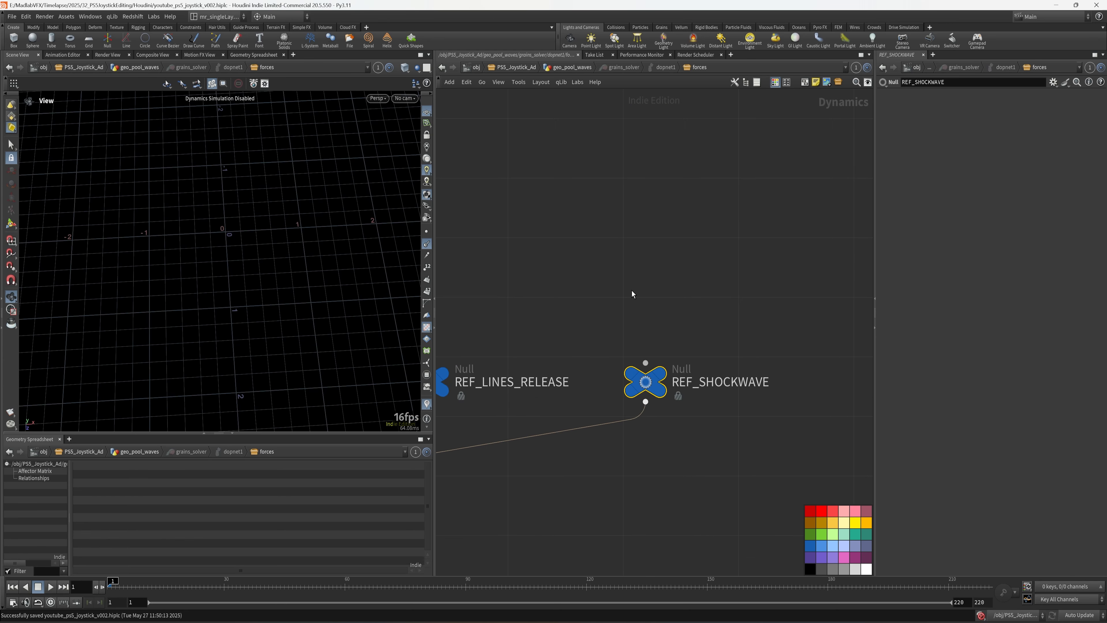
- Create a POP Wrangle above REF_SHOCKWAVE and wire it in
{"action": "key", "text": "Tab"}
{"action": "type", "text": "wr"}
{"action": "left_click", "coordinate": [722, 317]}
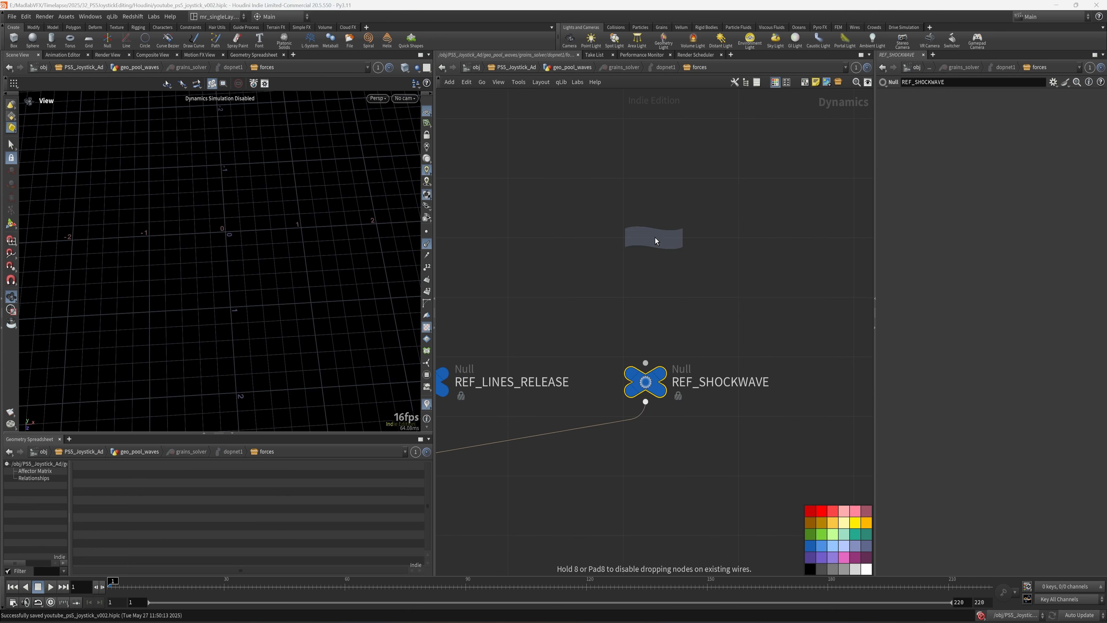
{"action": "left_click", "coordinate": [653, 269]}
{"action": "left_click_drag", "start_coordinate": [646, 253], "coordinate": [645, 364]}
{"action": "middle_click_drag", "start_coordinate": [723, 344], "coordinate": [692, 353]}
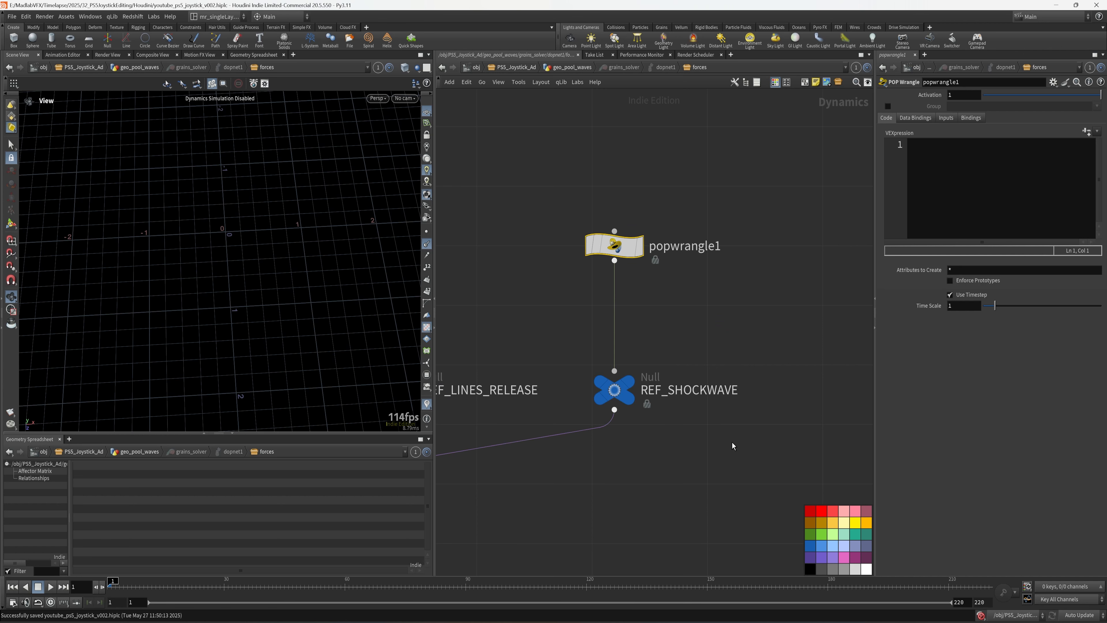
- Colour the POP Wrangle purple and type the name vex_shockwave
{"action": "left_click", "coordinate": [820, 559]}
{"action": "middle_click_drag", "start_coordinate": [687, 309], "coordinate": [651, 329]}
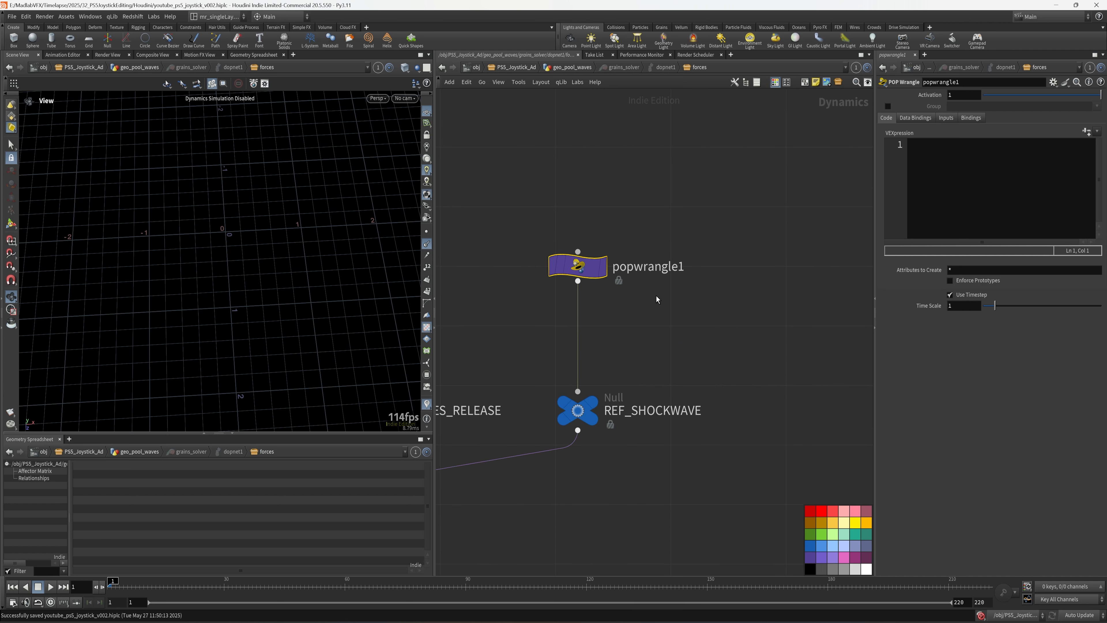
{"action": "double_click", "coordinate": [641, 267]}
{"action": "type", "text": "vex_shoc"}
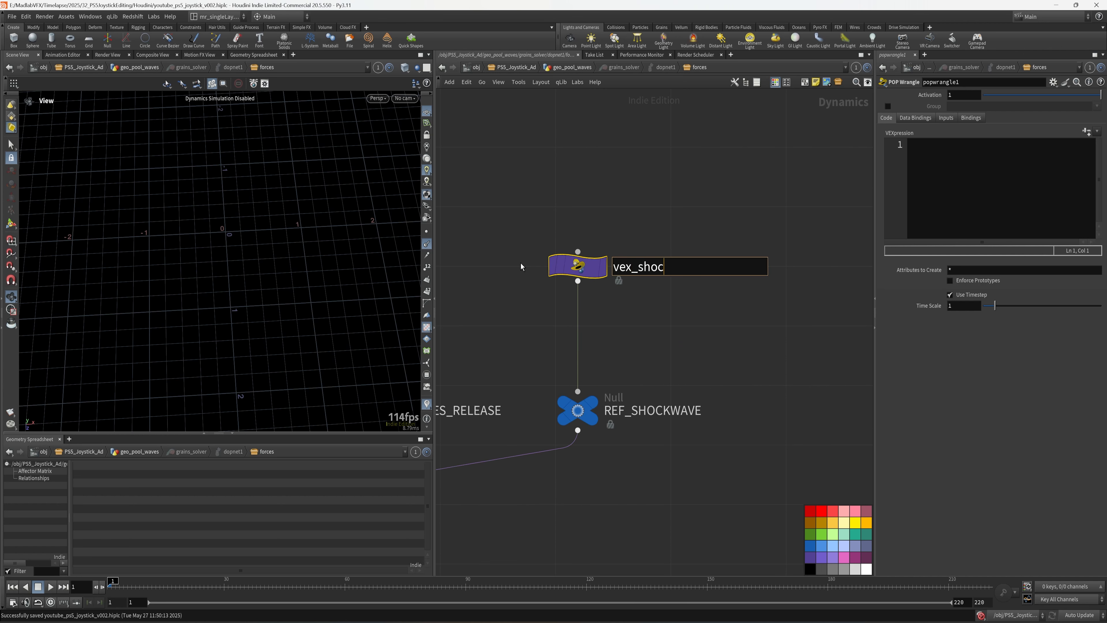
{"action": "type", "text": "kwave"}
- Confirm the vex_shockwave name and set Activation to $FF >= 160 && $FF <= 165
{"action": "left_click", "coordinate": [546, 230]}
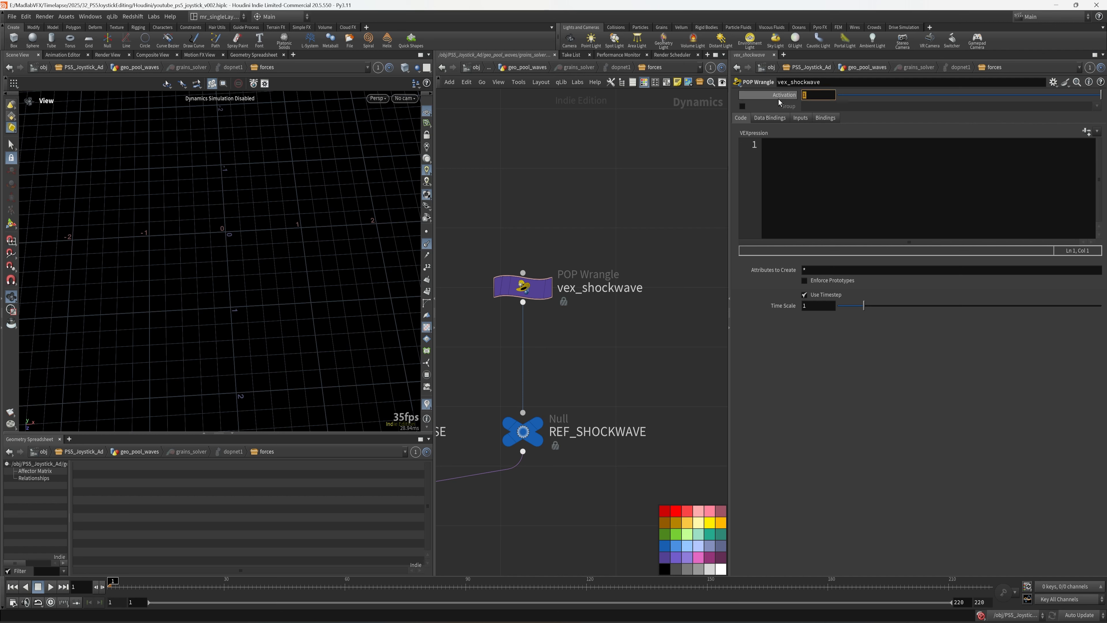
{"action": "type", "text": "$FF"}
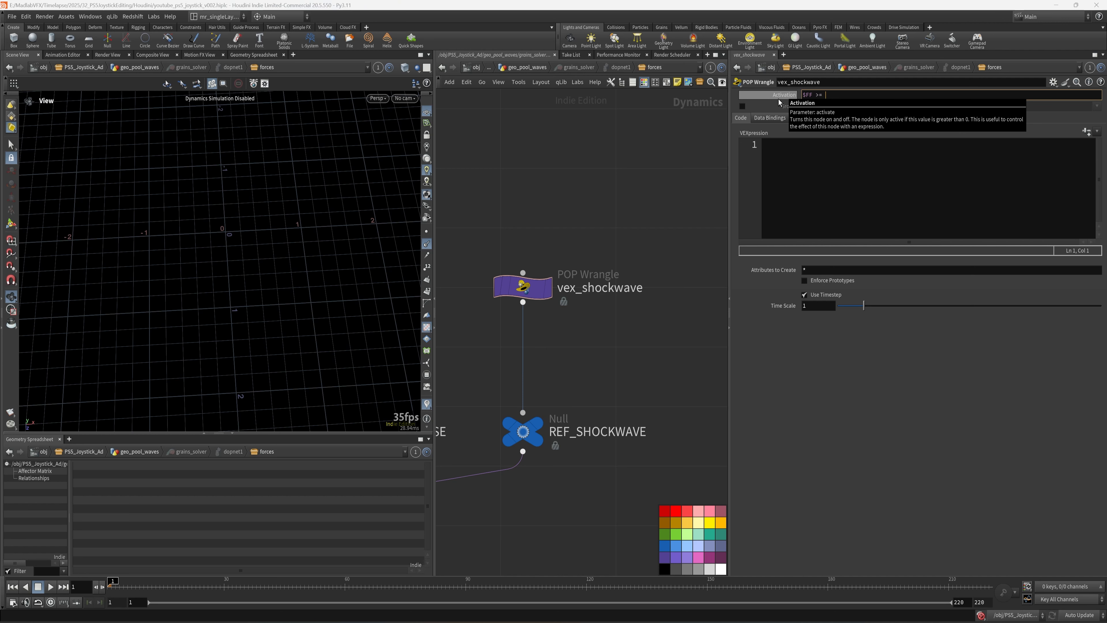
{"action": "type", "text": " >= 160 && $FF <= 165"}
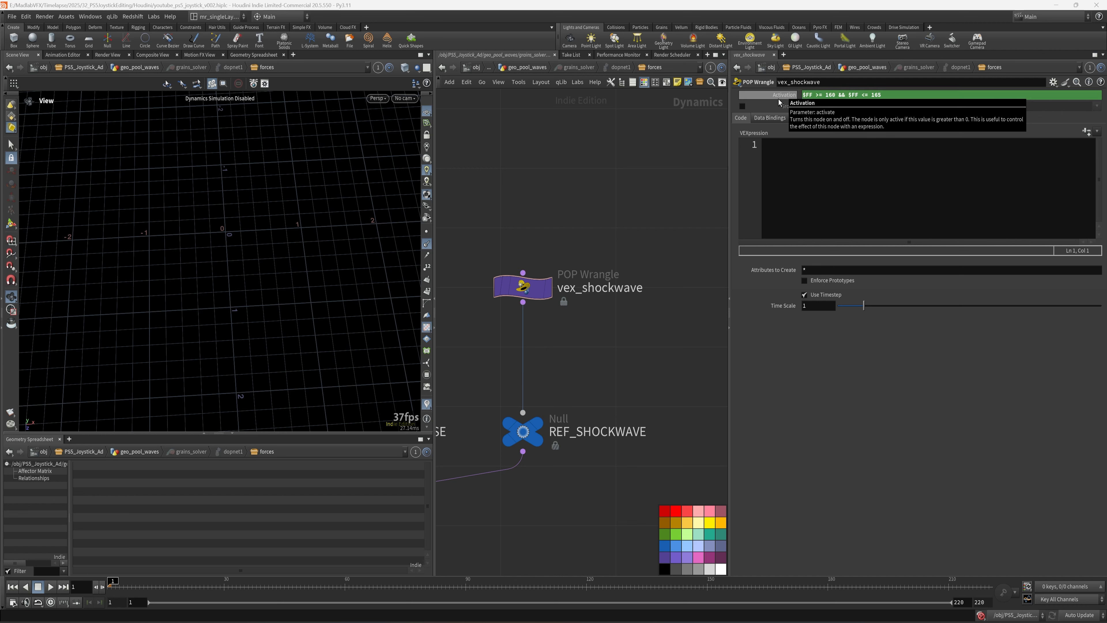
{"action": "key", "text": "Return"}
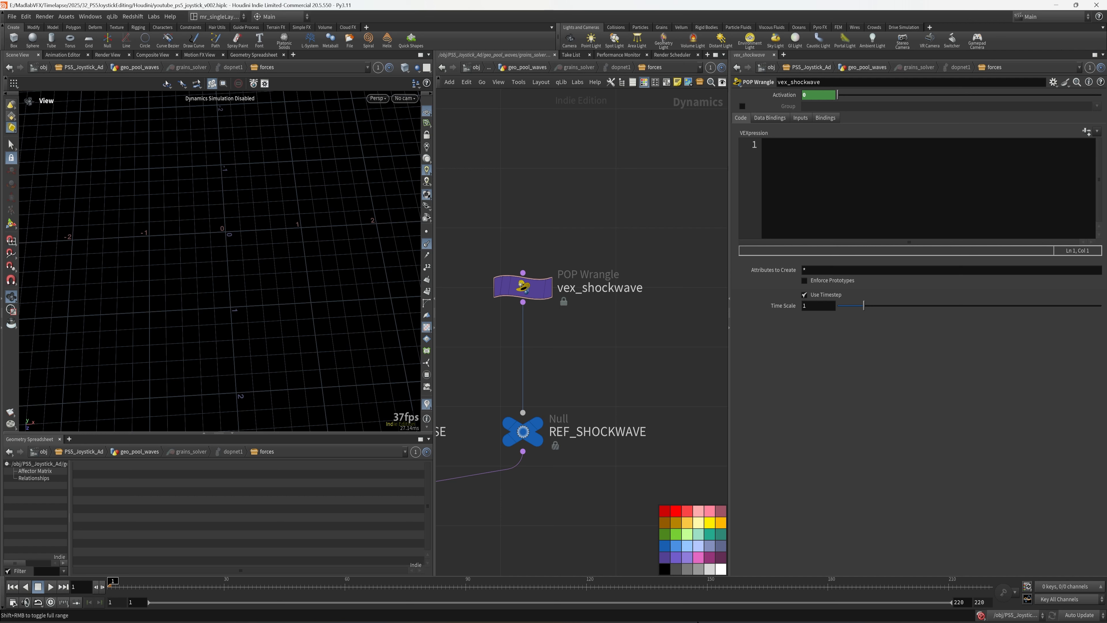
- Move to a frame in the active range and set the wrangle's Input 1 to SOP
{"action": "left_click_drag", "start_coordinate": [714, 594], "coordinate": [764, 587]}
{"action": "left_click", "coordinate": [800, 118]}
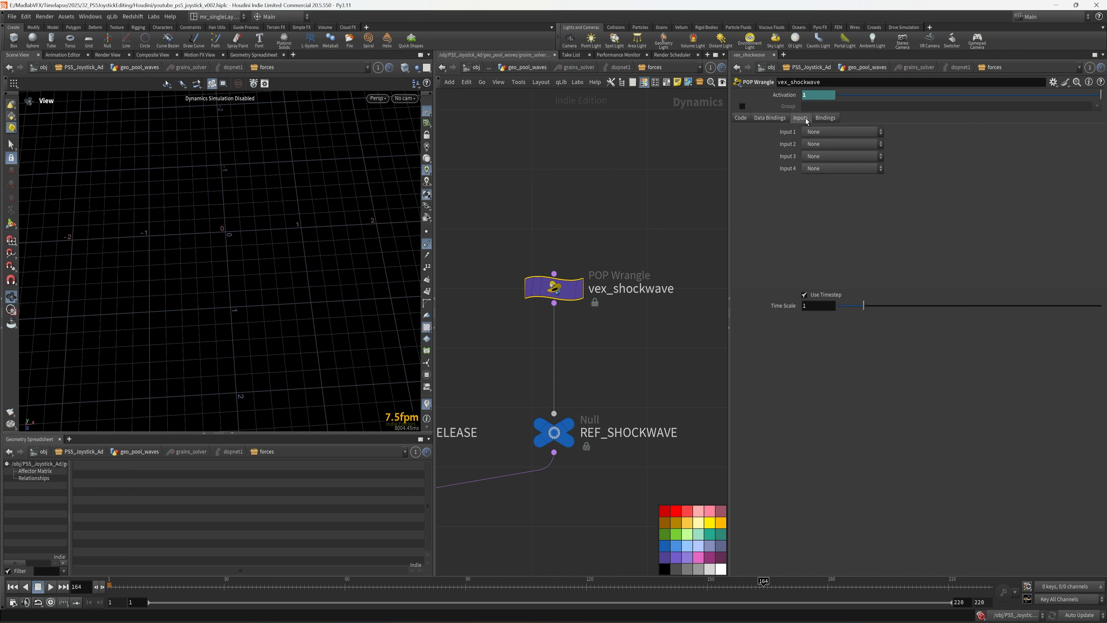
{"action": "left_click", "coordinate": [834, 132]}
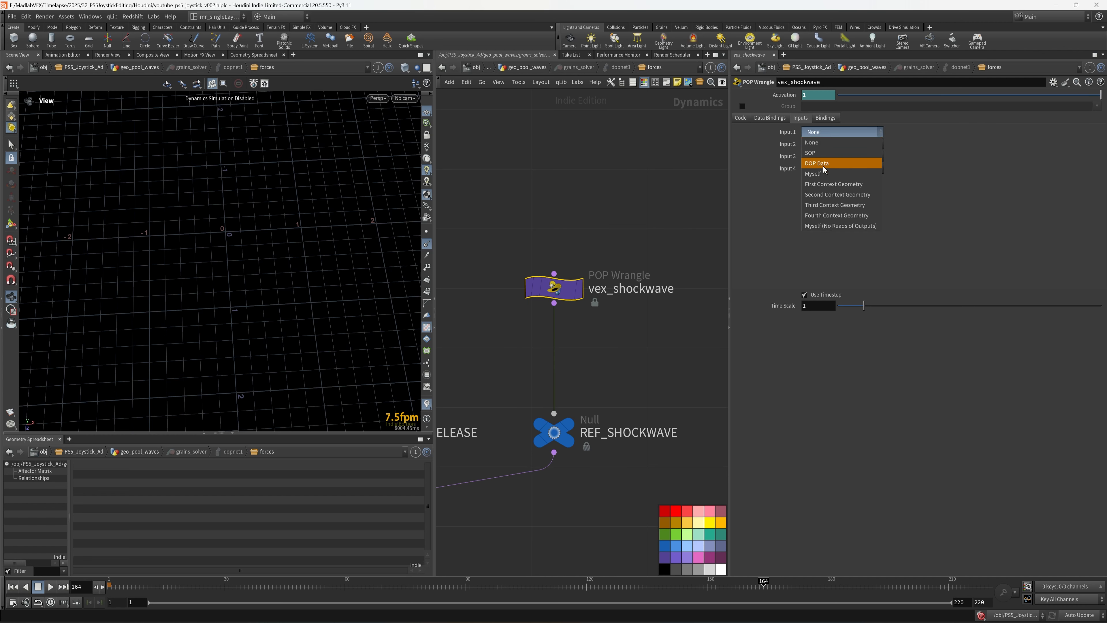
{"action": "left_click", "coordinate": [813, 153]}
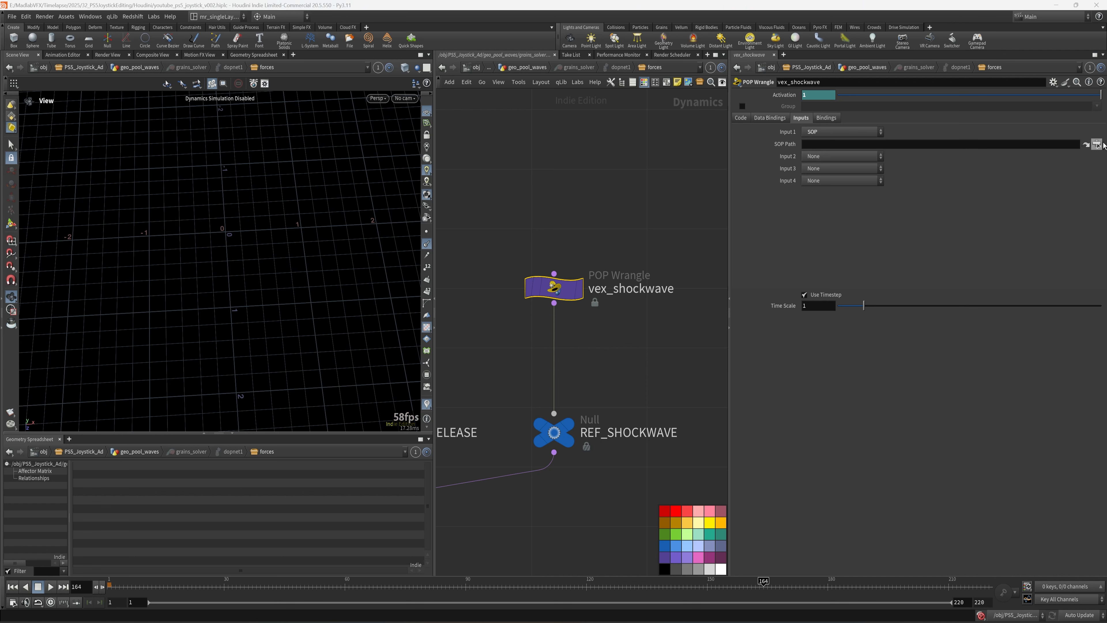
- Set the SOP Path to geo_velocity_field's OUT_SHOCKWAVE_LINES and save the scene
{"action": "left_click", "coordinate": [1097, 145]}
{"action": "scroll", "coordinate": [1051, 161], "scroll_direction": "up", "scroll_amount": 5}
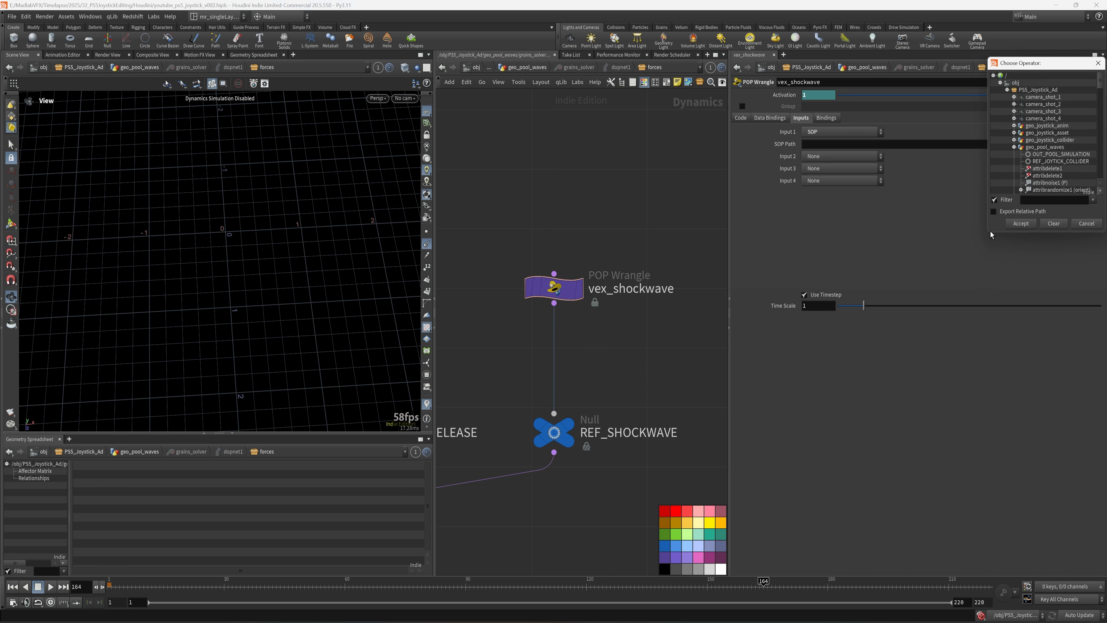
{"action": "left_click_drag", "start_coordinate": [981, 235], "coordinate": [857, 292]}
{"action": "left_click", "coordinate": [881, 147]}
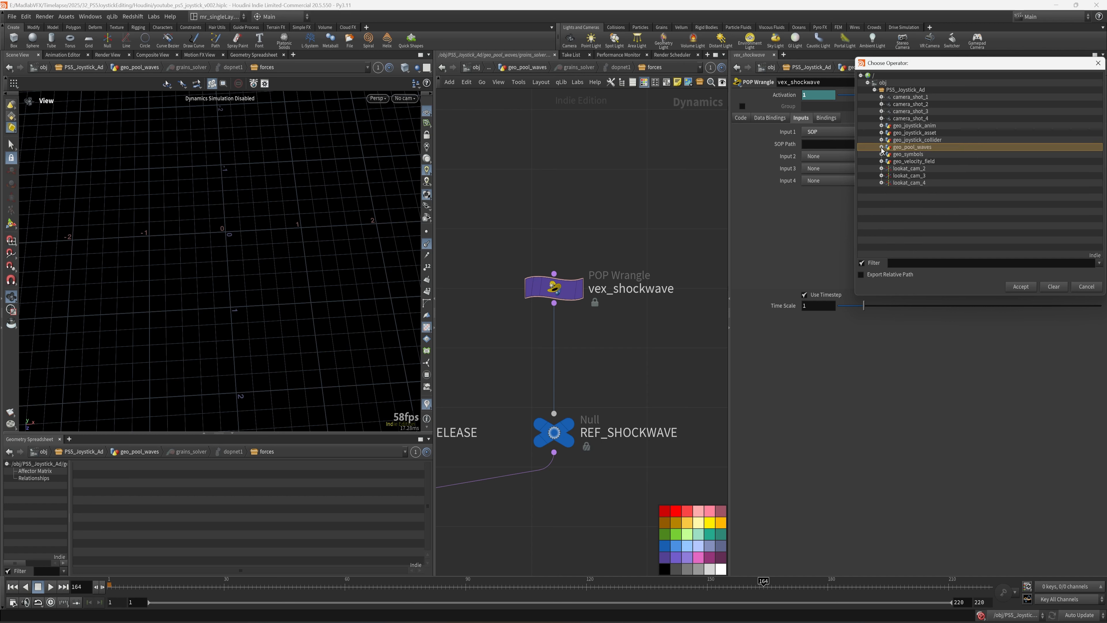
{"action": "left_click", "coordinate": [881, 162]}
{"action": "left_click", "coordinate": [928, 168]}
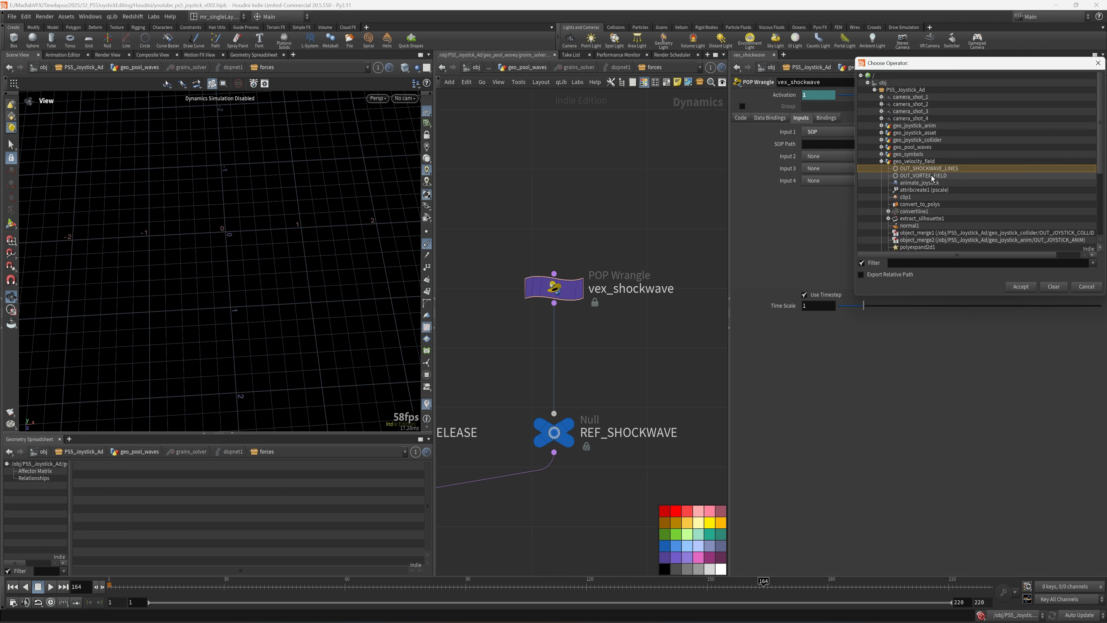
{"action": "left_click", "coordinate": [1021, 287]}
{"action": "key", "text": "ctrl+s"}
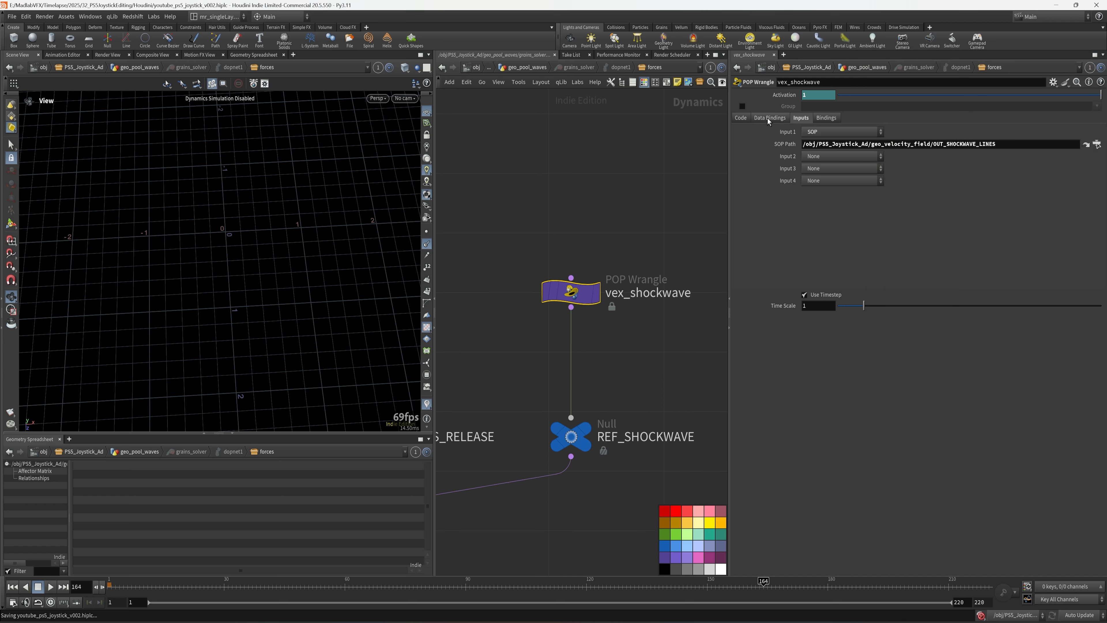
{"action": "left_click", "coordinate": [741, 118]}
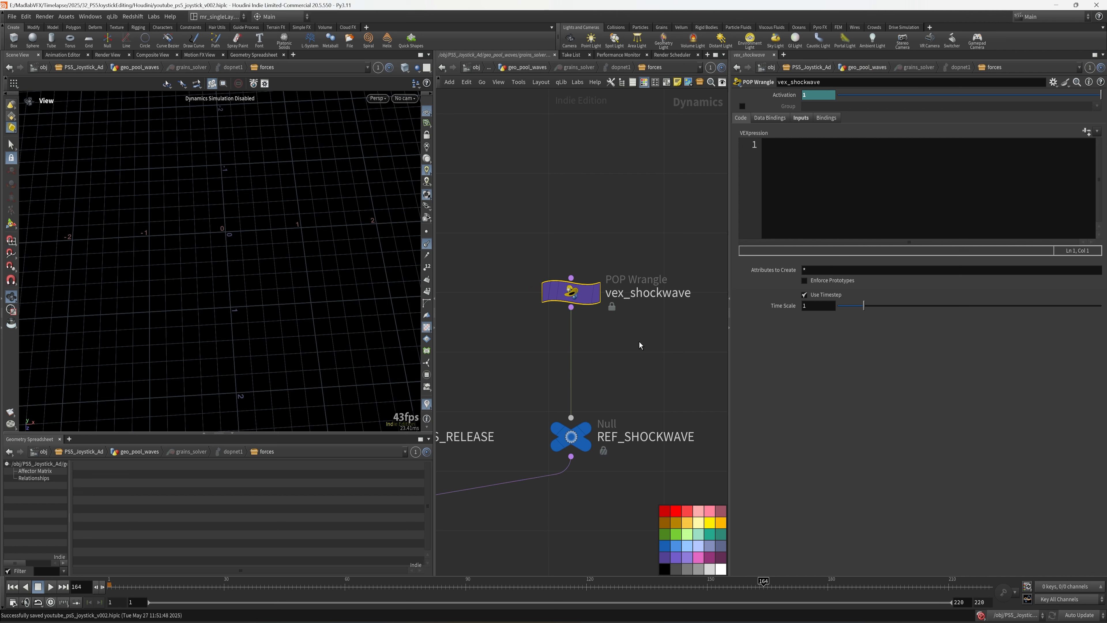
- Write the first line finding each grain's nearest point with nearpoint(0, @P)
{"action": "left_click", "coordinate": [803, 159]}
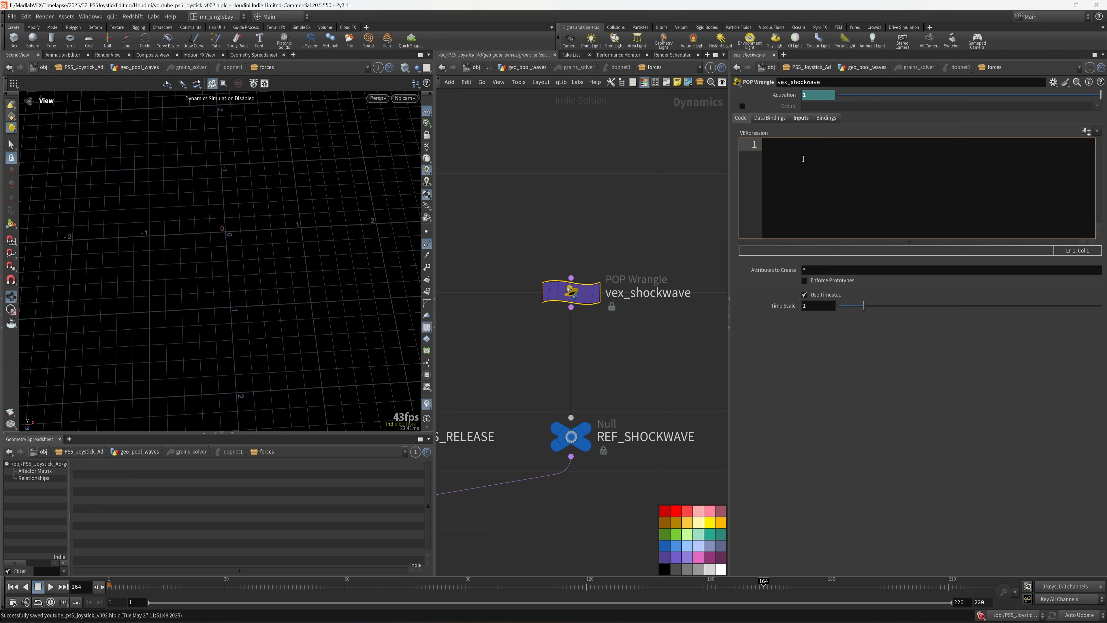
{"action": "type", "text": "int neartp"}
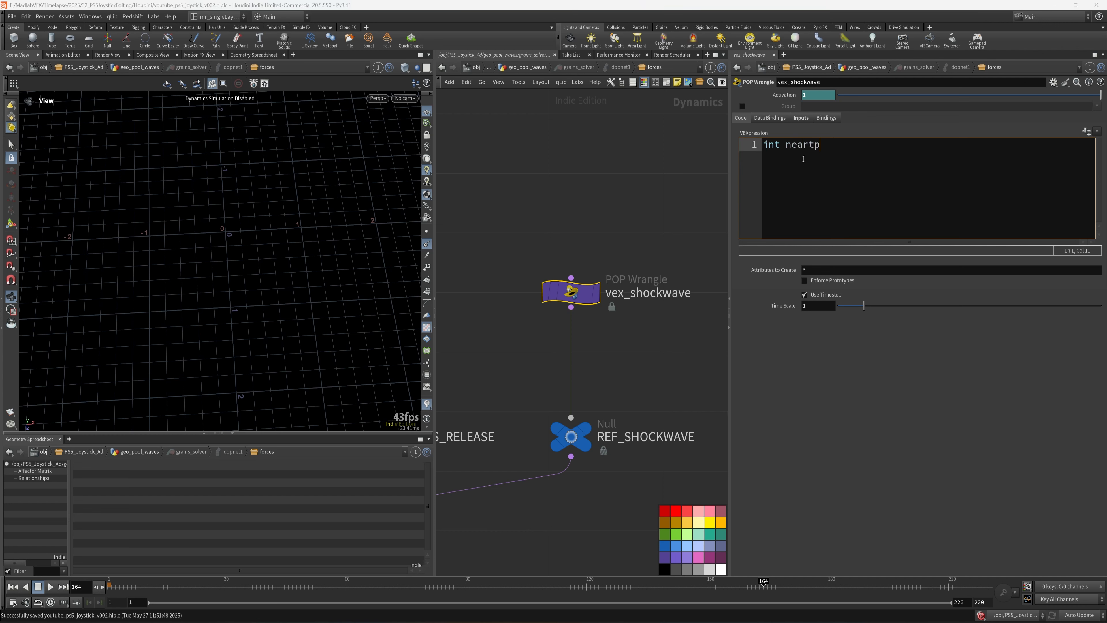
{"action": "type", "text": "t = nerapoint"}
{"action": "key", "text": "ctrl+shift+Left"}
{"action": "type", "text": "nearpoint("}
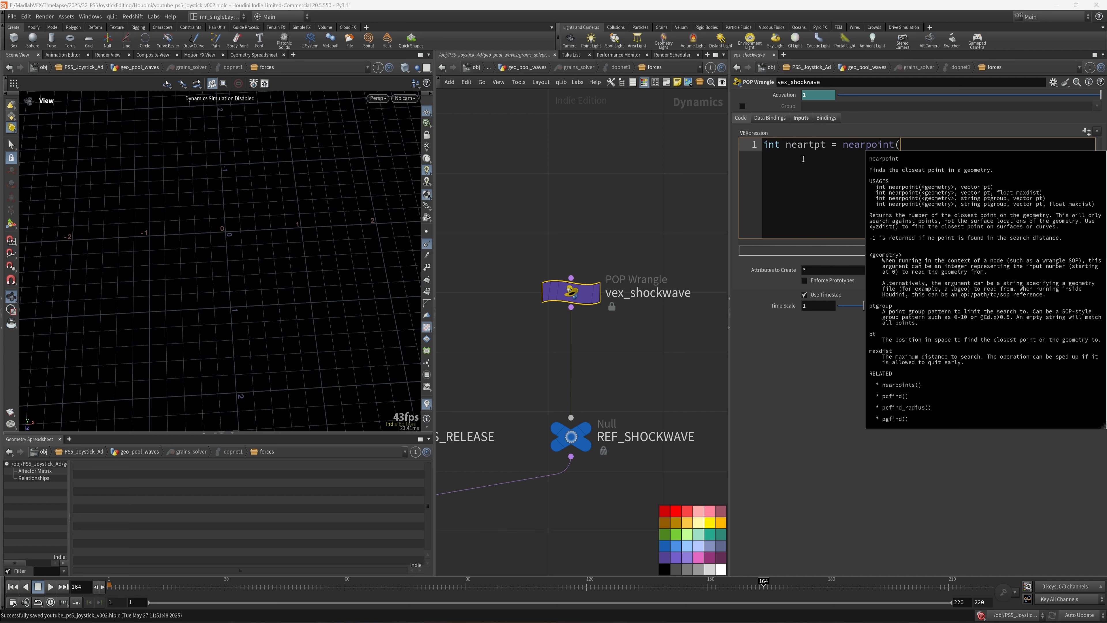
{"action": "type", "text": "0, @"}
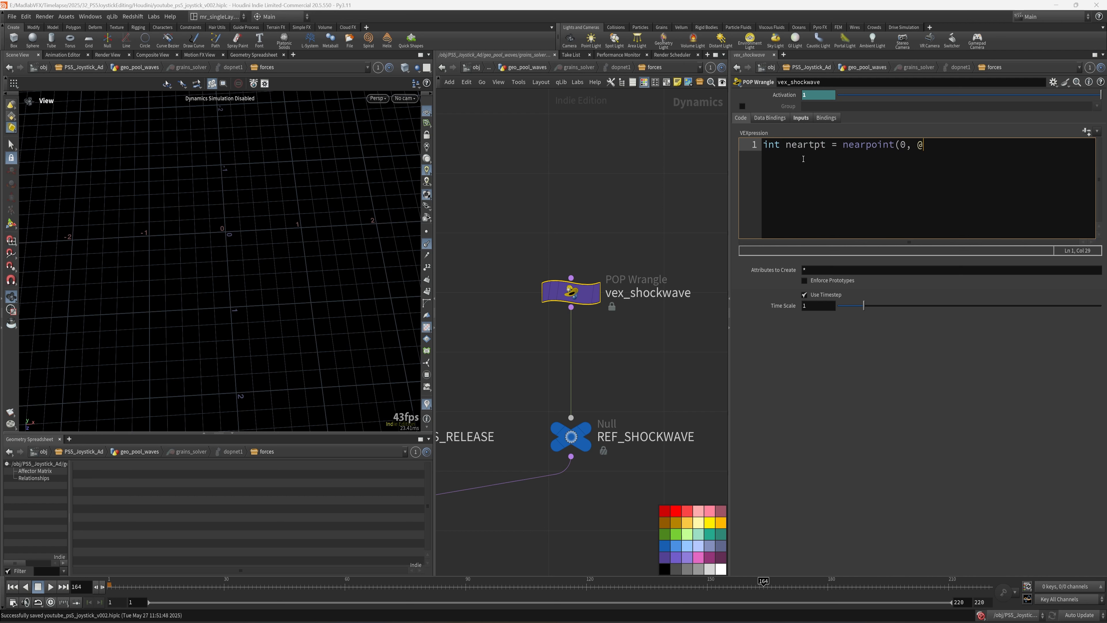
{"action": "type", "text": "P);"}
{"action": "key", "text": "Return"}
- Add the line vector nearpos = point(0, "P", nearpt);
{"action": "type", "text": "vec"}
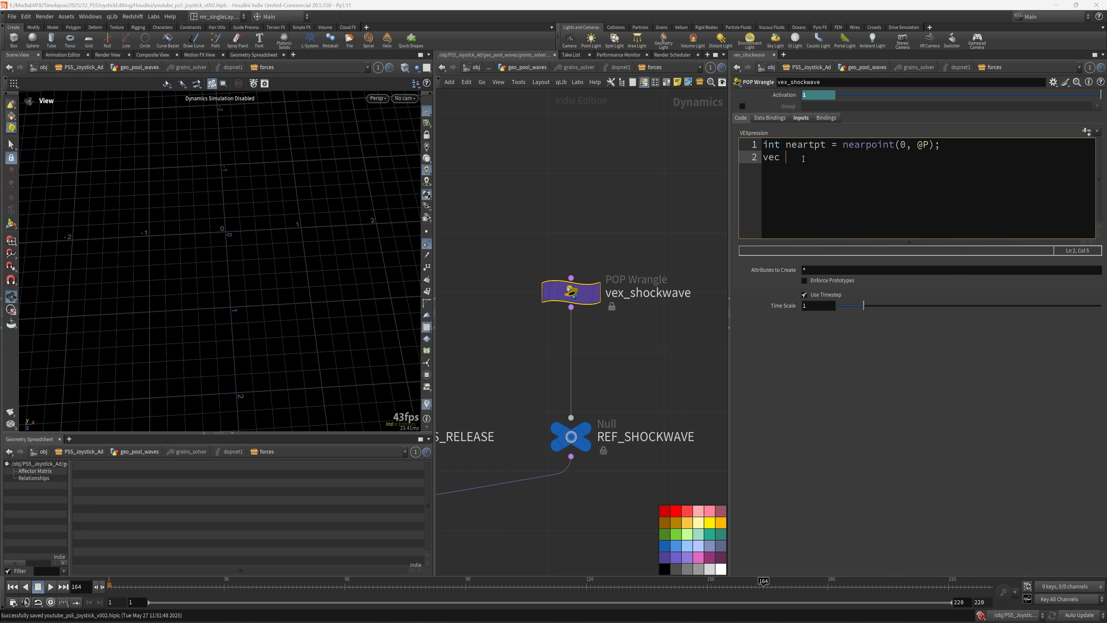
{"action": "key", "text": "BackSpace"}
{"action": "type", "text": "tor neapo"}
{"action": "key", "text": "BackSpace"}
{"action": "key", "text": "BackSpace"}
{"action": "type", "text": "rpos = point("}
{"action": "key", "text": "BackSpace"}
{"action": "type", "text": "(0, \"\""}
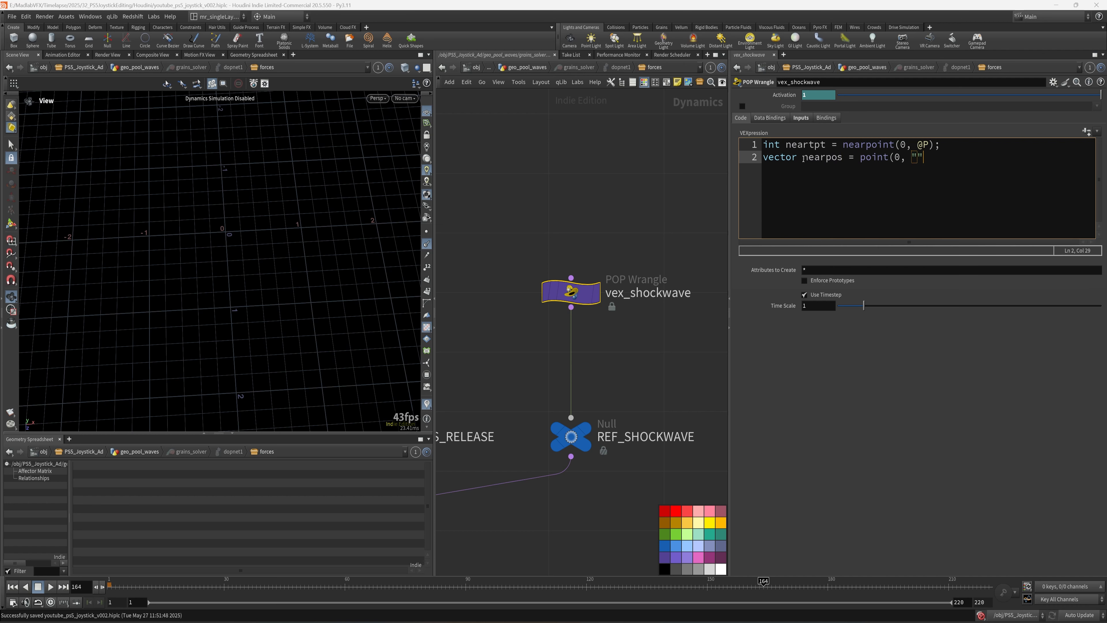
{"action": "key", "text": "Left"}
{"action": "type", "text": "P"}
{"action": "key", "text": "Right"}
{"action": "type", "text": ", nearpt);"}
{"action": "key", "text": "Left"}
- Fix the first line's variable name to nearpt and add blank lines below
{"action": "key", "text": "Up"}
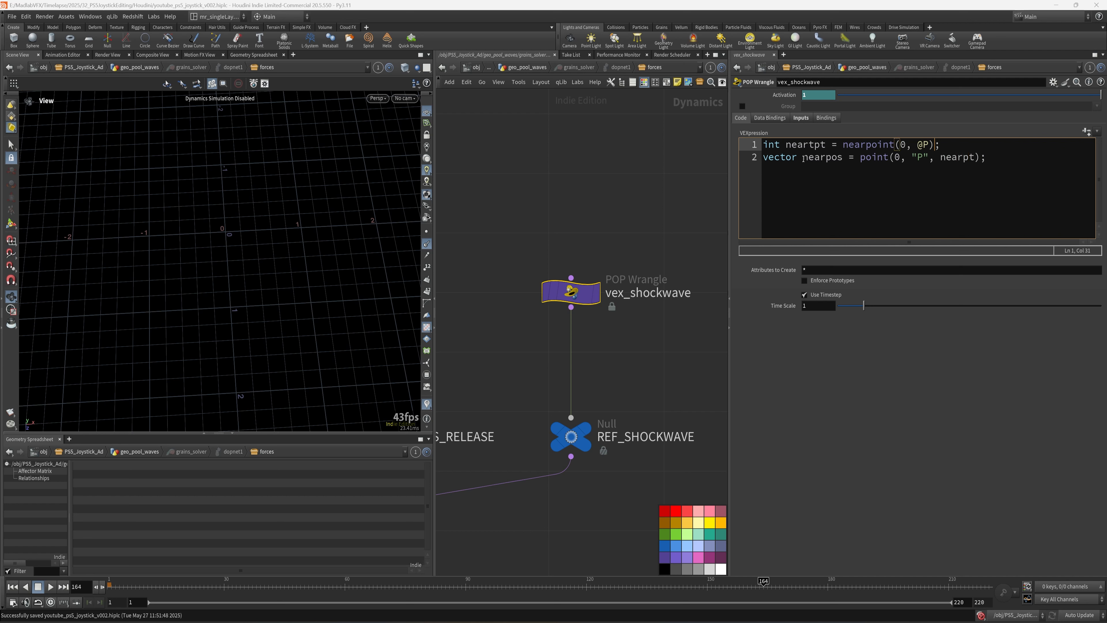
{"action": "key", "text": "Left"}
{"action": "key", "text": "Left"}
{"action": "key", "text": "Left"}
{"action": "key", "text": "BackSpace"}
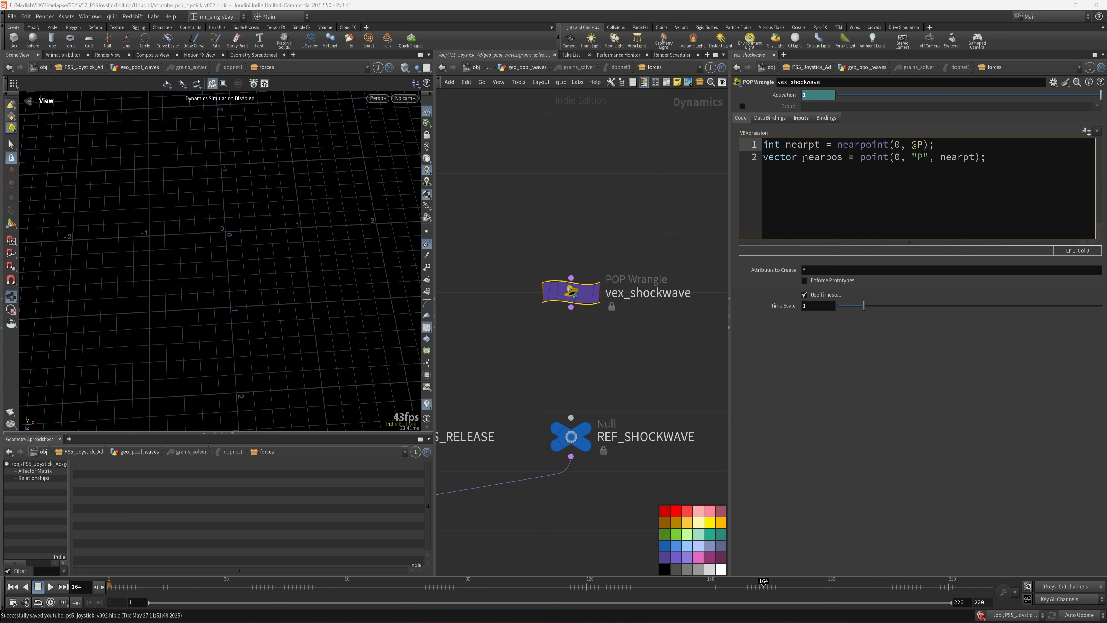
{"action": "left_click", "coordinate": [889, 160]}
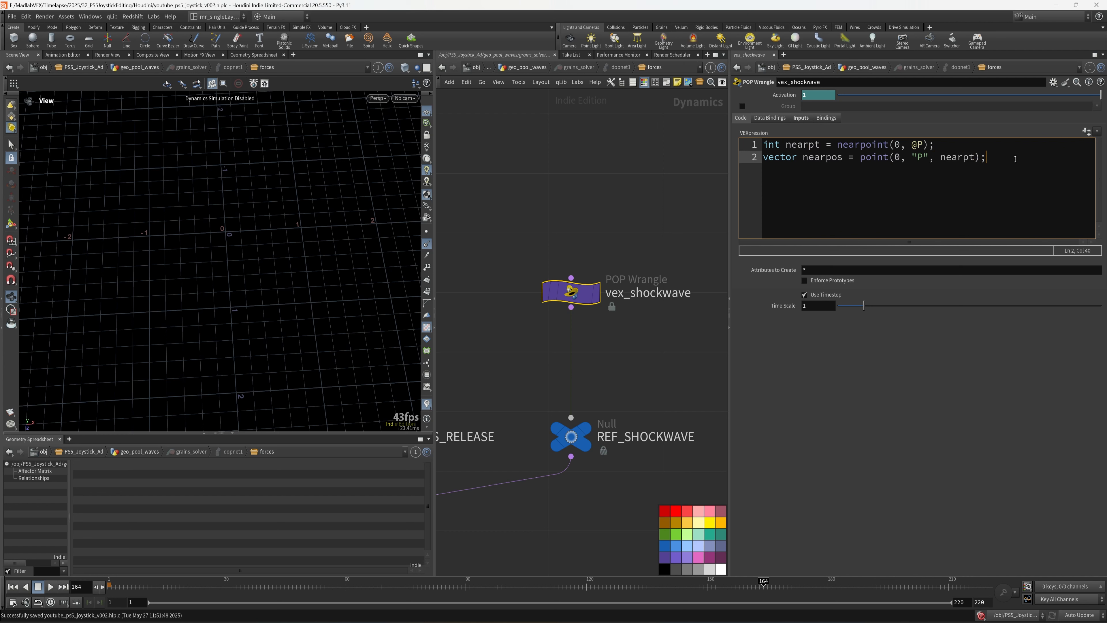
{"action": "key", "text": "Return"}
{"action": "key", "text": "Return"}
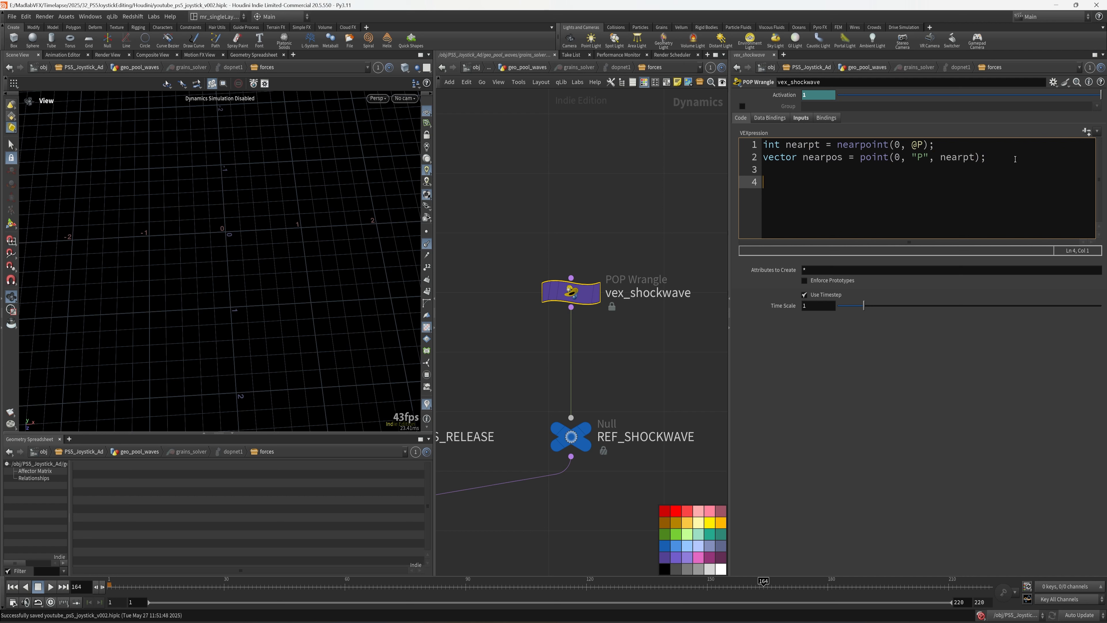
- Add the line vector dir = normalize(@P-nearpos);
{"action": "type", "text": "vector d"}
{"action": "type", "text": "ir = mno"}
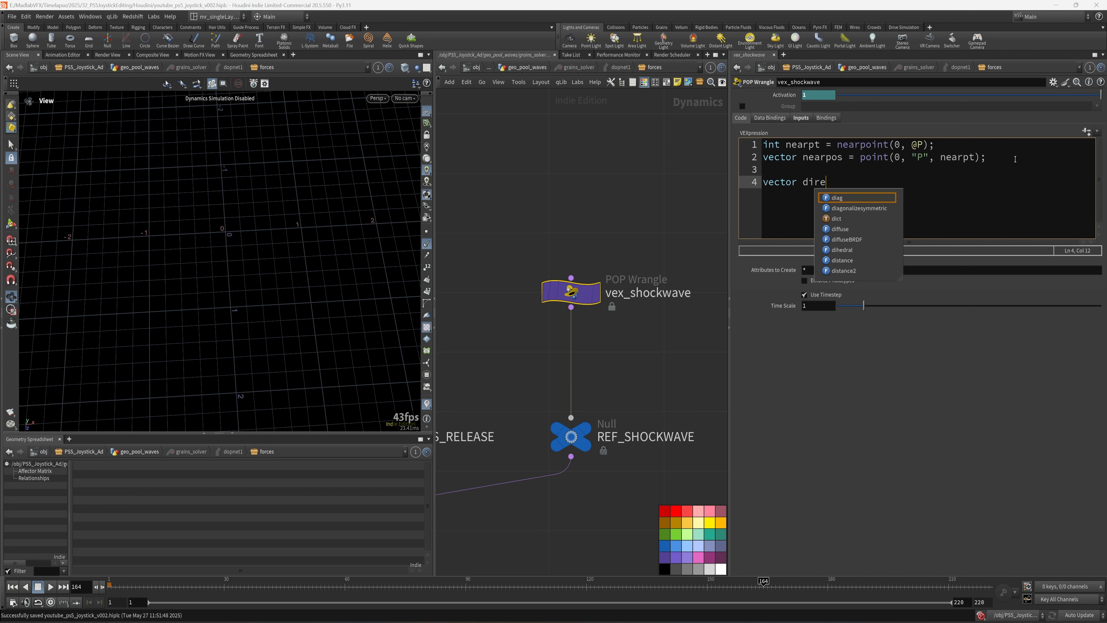
{"action": "key", "text": "BackSpace"}
{"action": "key", "text": "BackSpace"}
{"action": "key", "text": "BackSpace"}
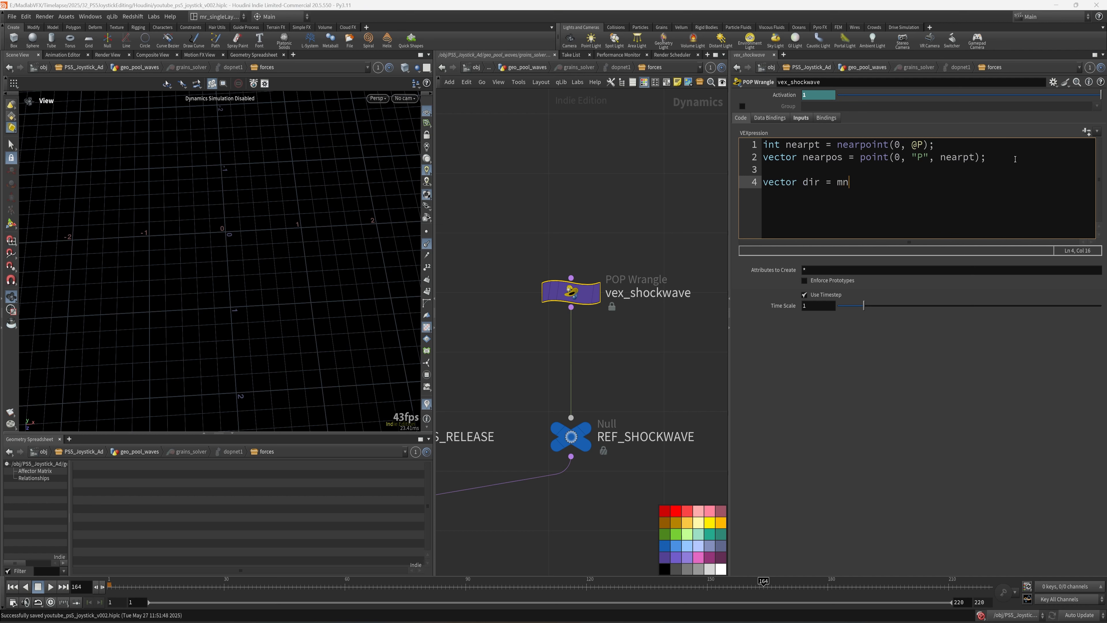
{"action": "type", "text": "nro"}
{"action": "key", "text": "BackSpace"}
{"action": "key", "text": "BackSpace"}
{"action": "type", "text": "ormalize("}
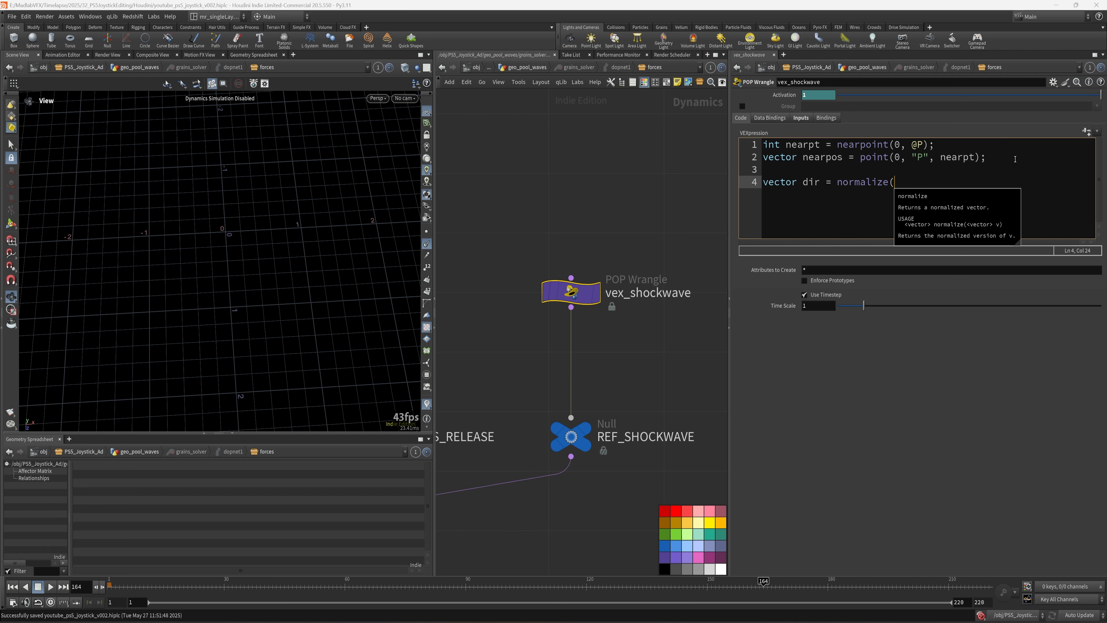
{"action": "type", "text": "@P-"}
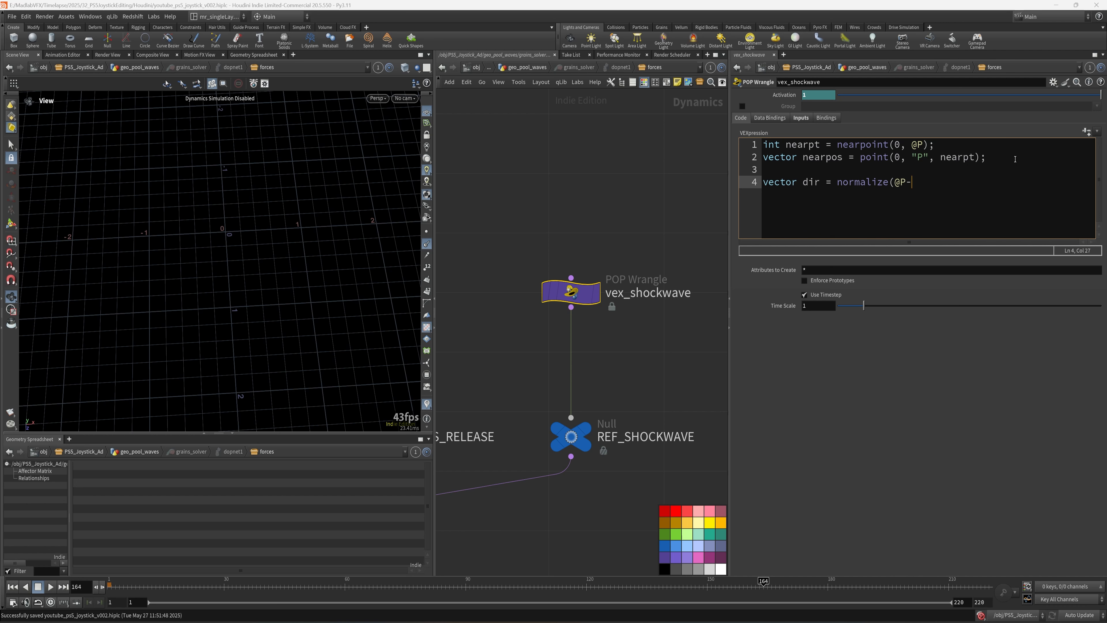
{"action": "double_click", "coordinate": [834, 158]}
{"action": "key", "text": "ctrl+c"}
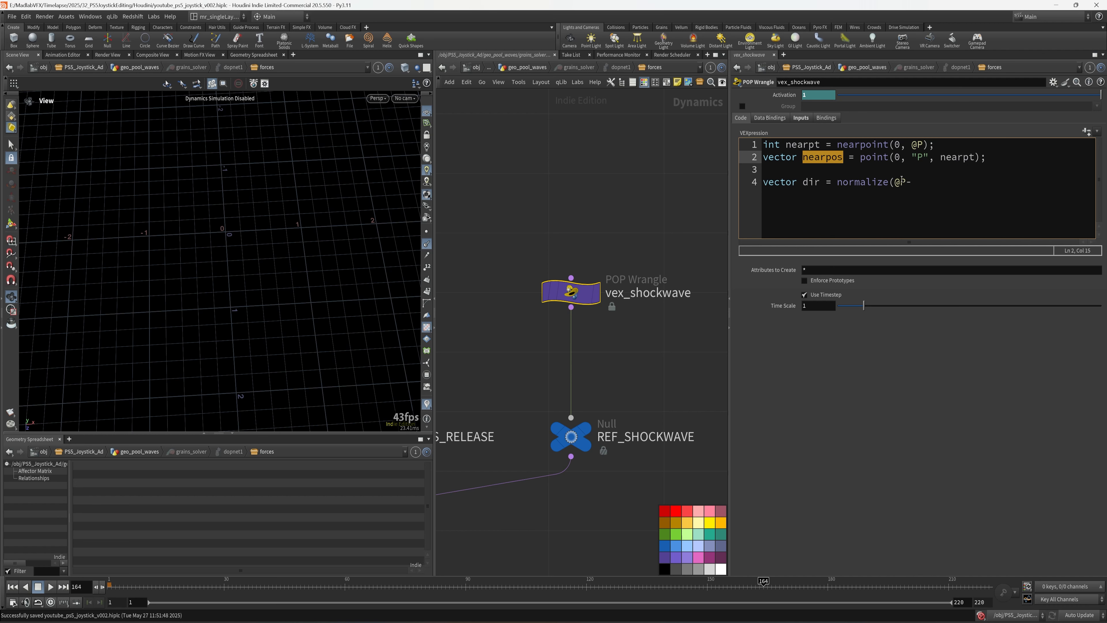
{"action": "left_click", "coordinate": [929, 187]}
{"action": "key", "text": "ctrl+v"}
{"action": "type", "text": ");"}
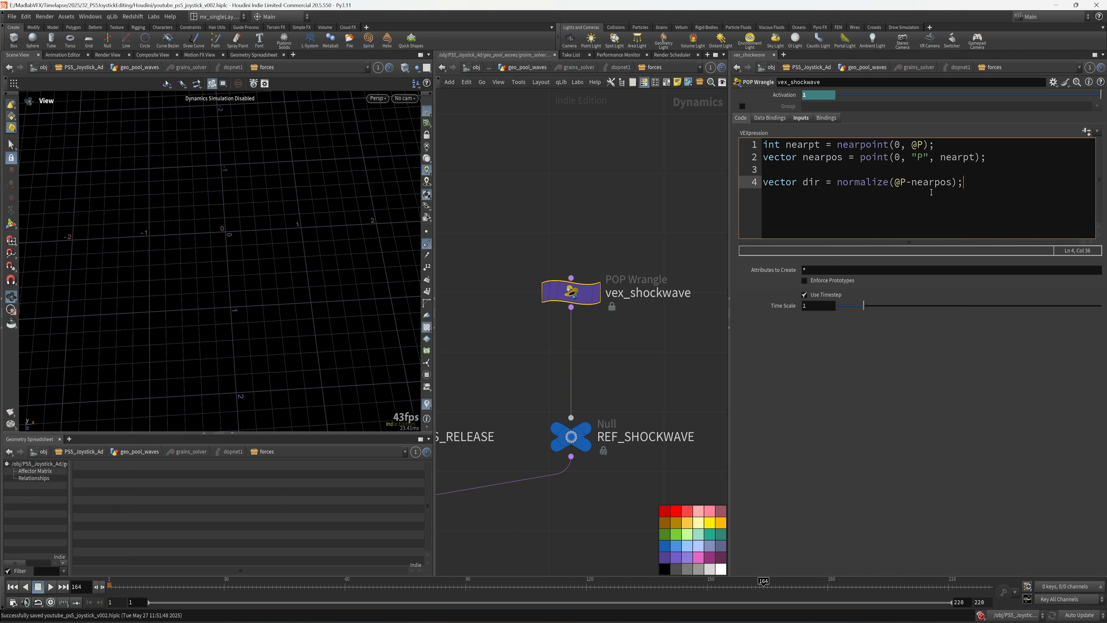
{"action": "key", "text": "Return"}
- Add the line float dist = distance(@P, nearpos); and leave empty lines below
{"action": "type", "text": "float "}
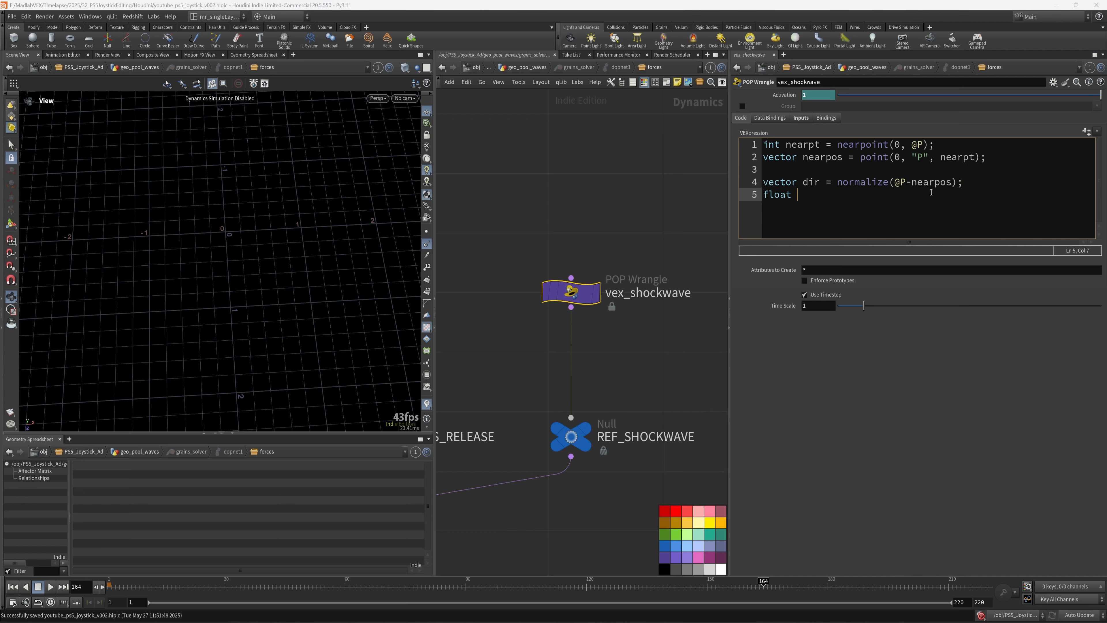
{"action": "type", "text": "dista"}
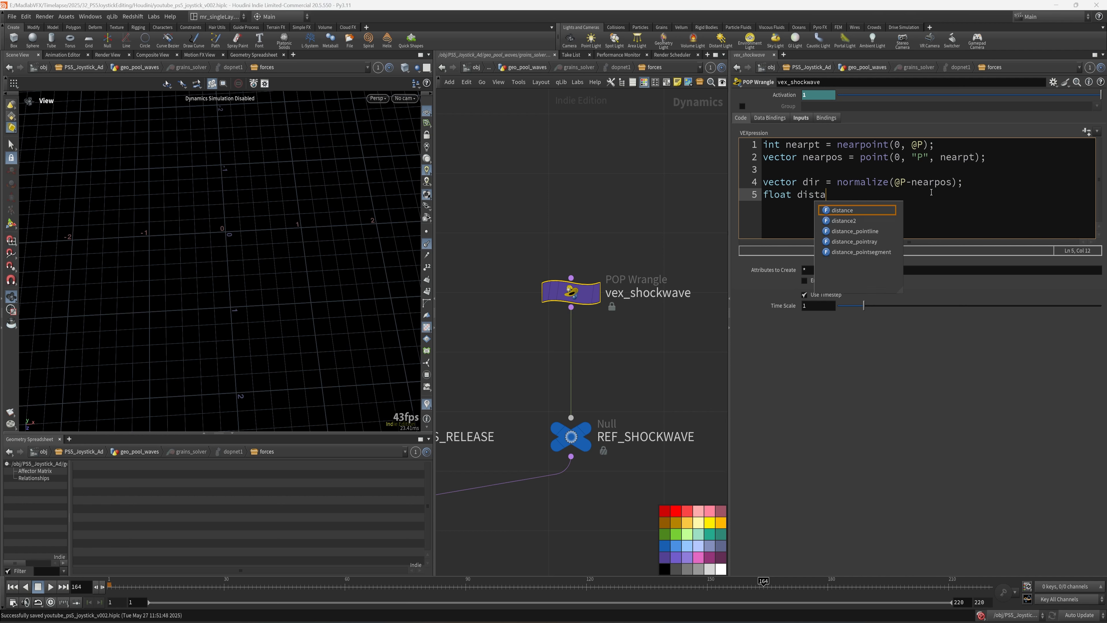
{"action": "left_click", "coordinate": [526, 222]}
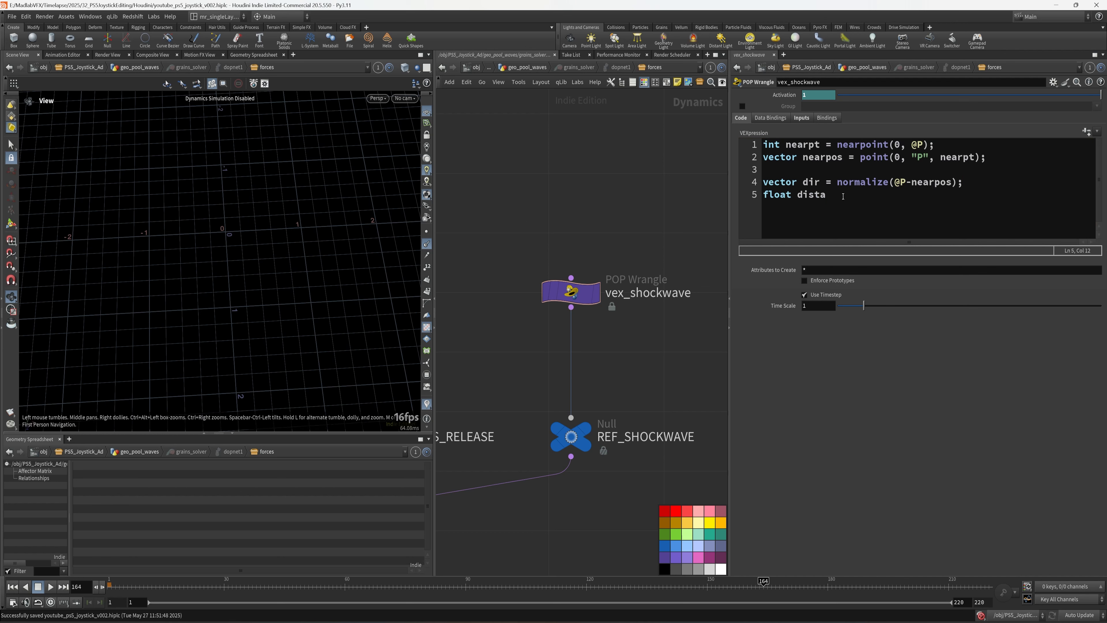
{"action": "left_click_drag", "start_coordinate": [229, 237], "coordinate": [243, 237]}
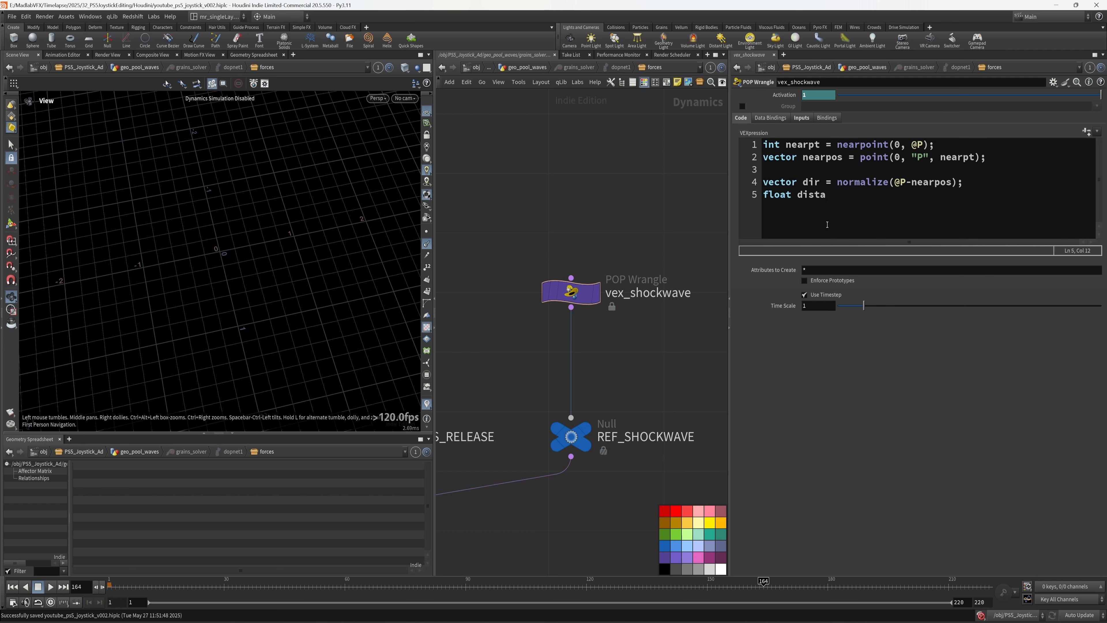
{"action": "left_click", "coordinate": [853, 197]}
{"action": "key", "text": "BackSpace"}
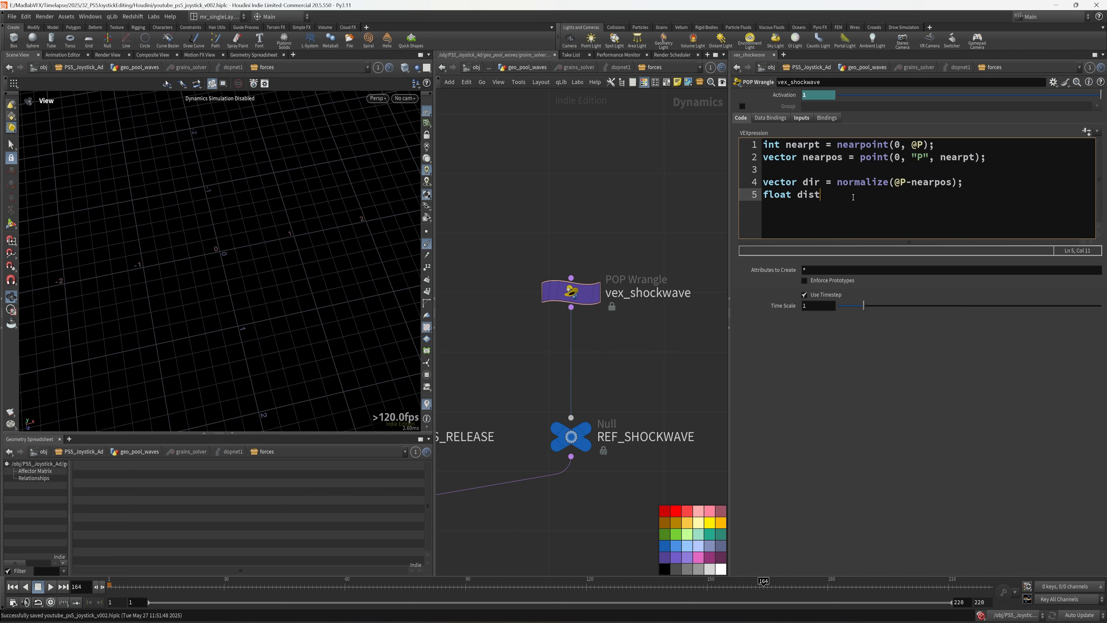
{"action": "type", "text": "= dis"}
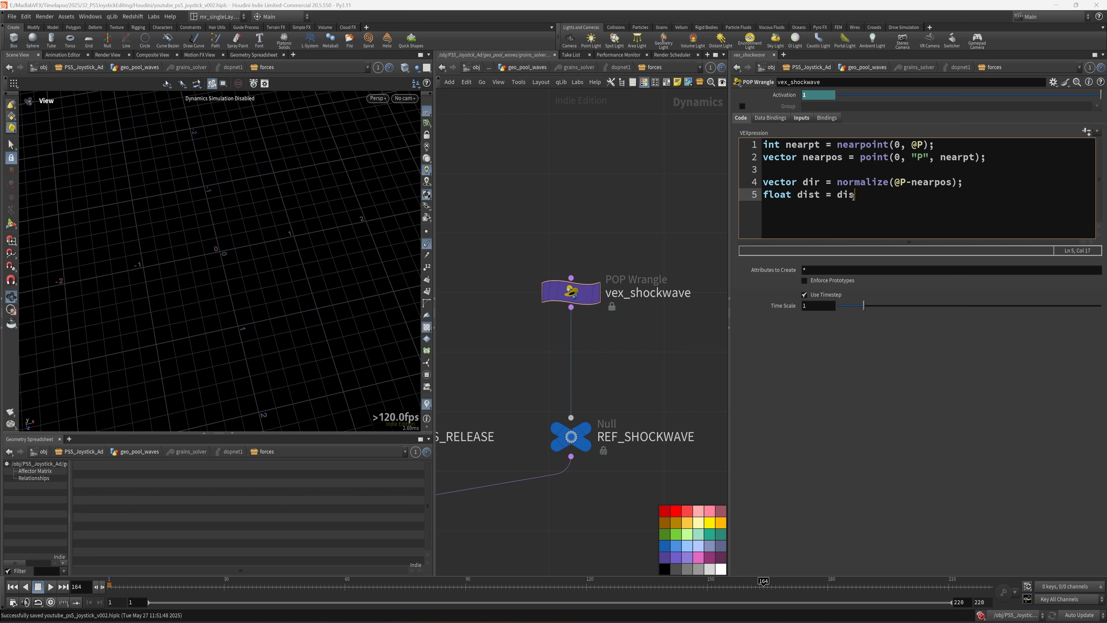
{"action": "type", "text": "tance(@P, nea"}
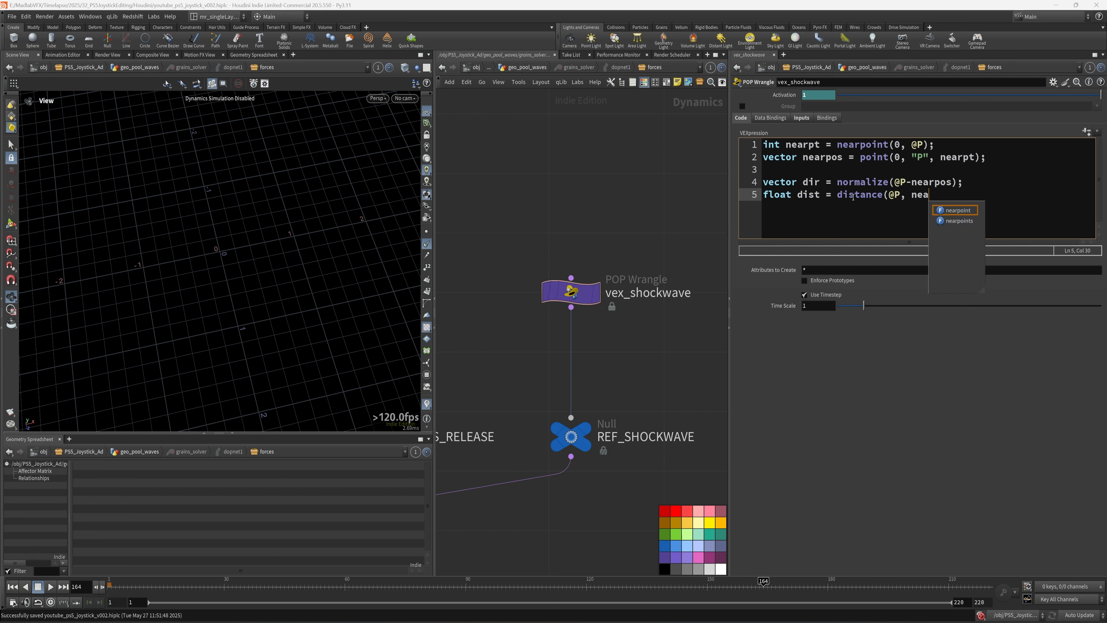
{"action": "type", "text": "rpos);"}
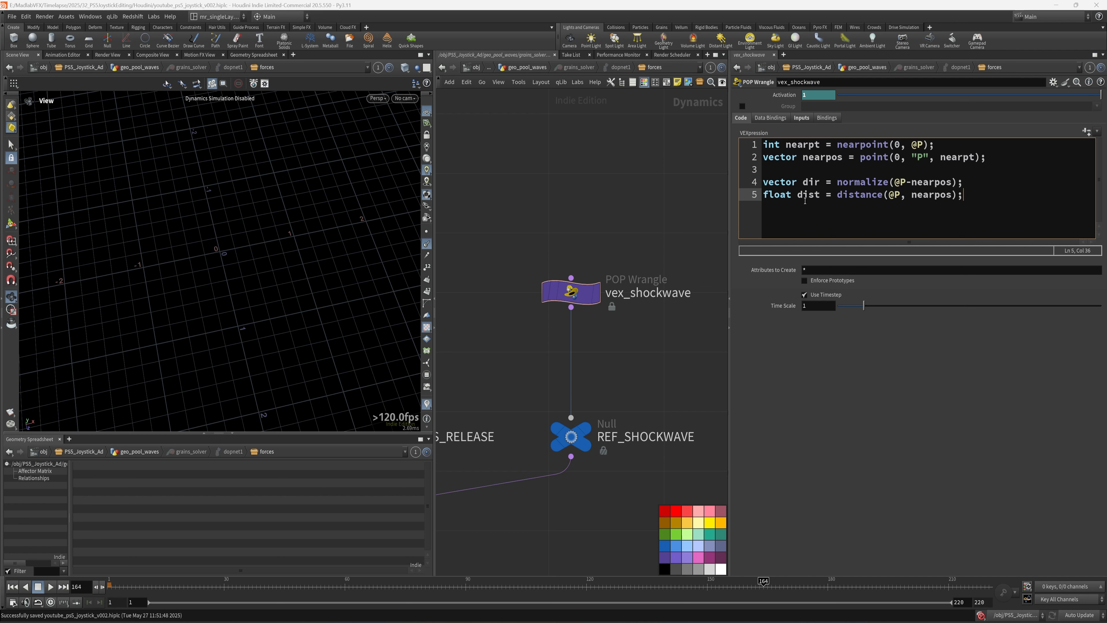
{"action": "left_click_drag", "start_coordinate": [271, 256], "coordinate": [231, 281]}
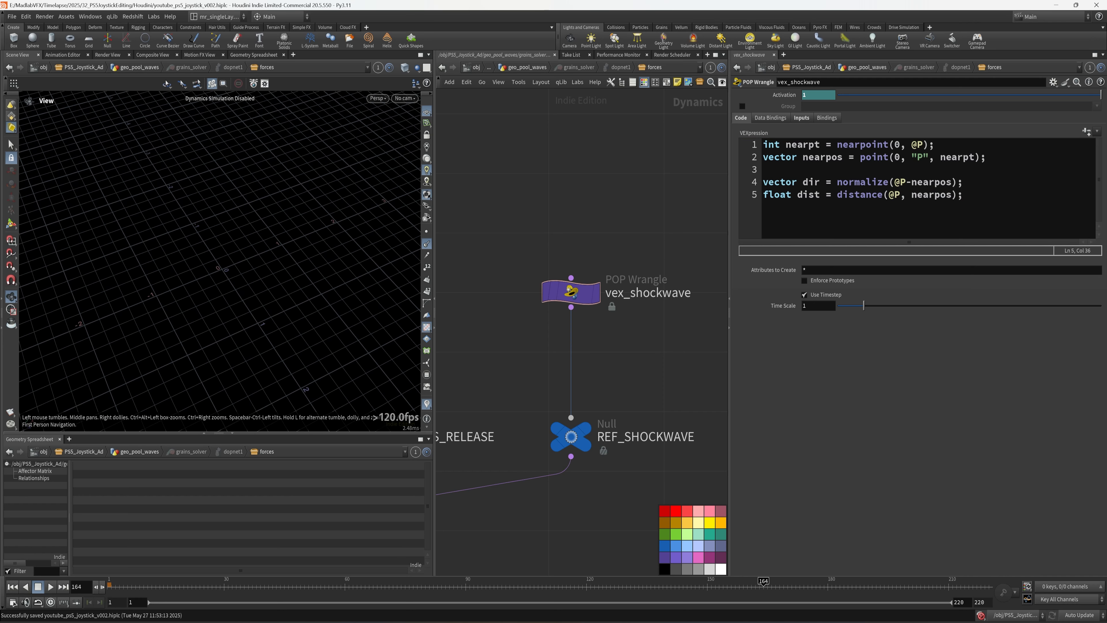
{"action": "left_click", "coordinate": [1011, 209]}
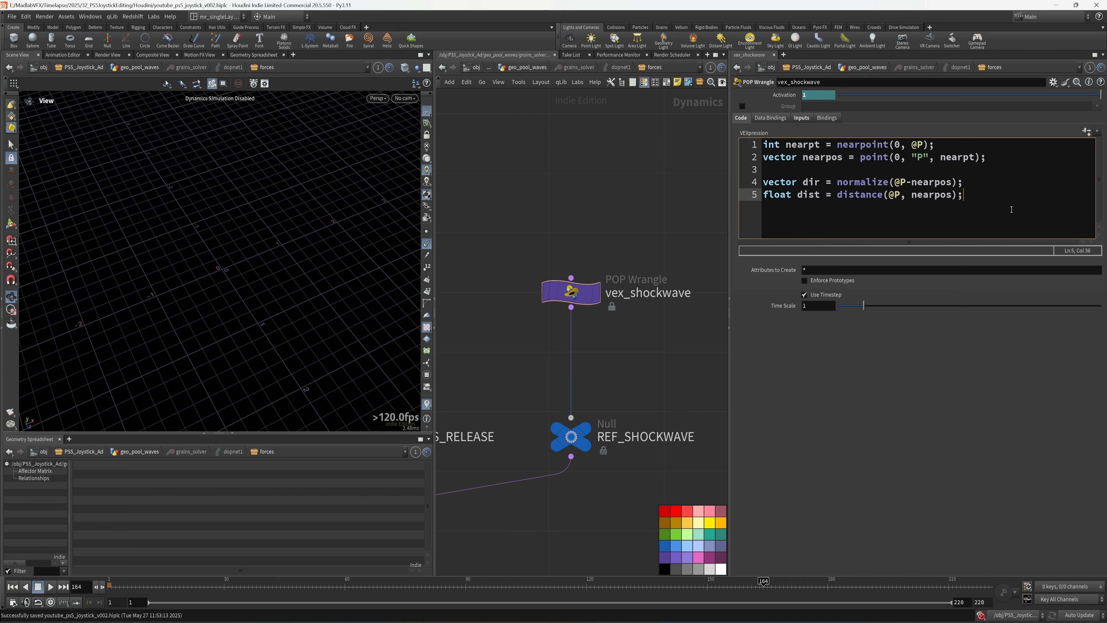
{"action": "key", "text": "Return"}
{"action": "key", "text": "Return"}
{"action": "key", "text": "Return"}
{"action": "key", "text": "Return"}
{"action": "key", "text": "Return"}
{"action": "key", "text": "Return"}
{"action": "key", "text": "Return"}
{"action": "key", "text": "Return"}
{"action": "key", "text": "Return"}
{"action": "key", "text": "Return"}
{"action": "key", "text": "Return"}
{"action": "key", "text": "Return"}
{"action": "key", "text": "Return"}
{"action": "key", "text": "Return"}
{"action": "key", "text": "Return"}
{"action": "key", "text": "Return"}
{"action": "key", "text": "Return"}
{"action": "key", "text": "Return"}
{"action": "key", "text": "Return"}
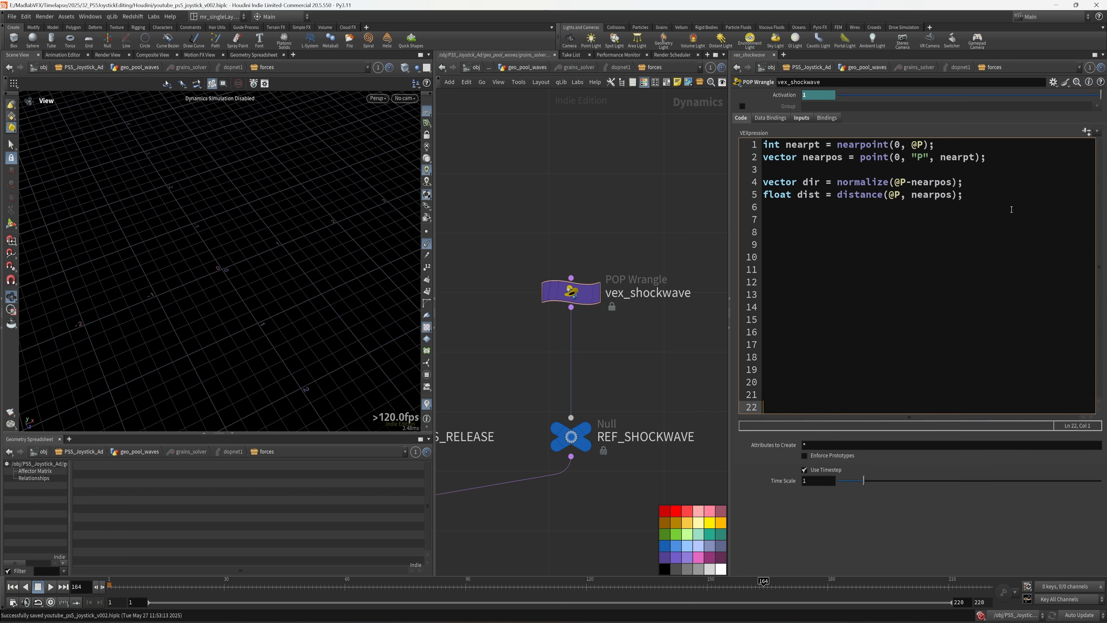
- Add lines reading freq from chf("frequency_noise") and amp from chf("amp_noise")
{"action": "left_click", "coordinate": [815, 223]}
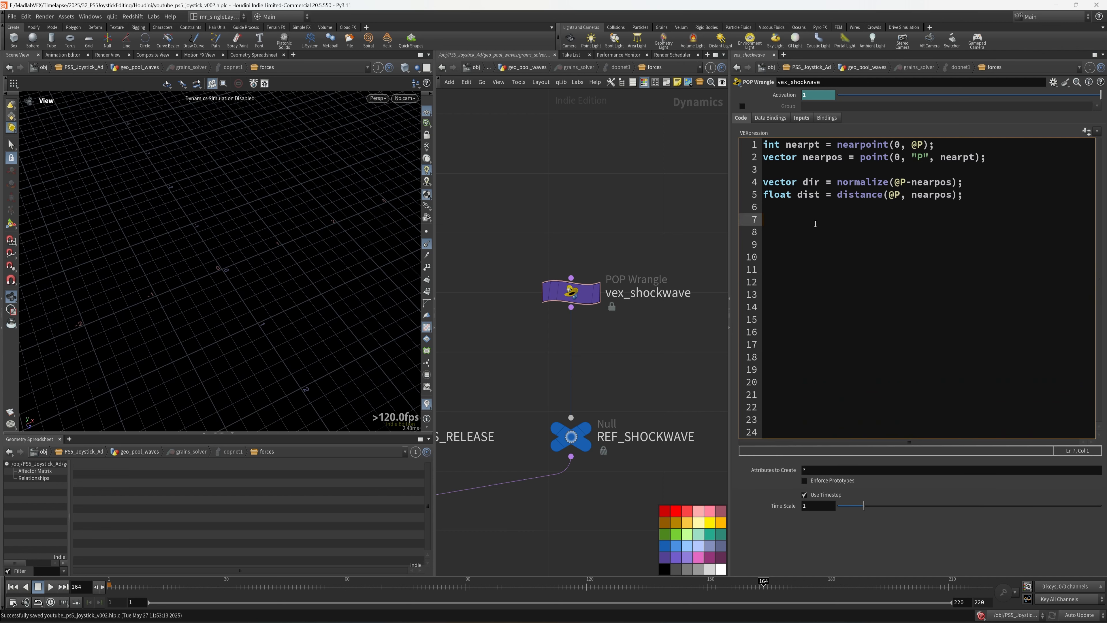
{"action": "type", "text": "float f"}
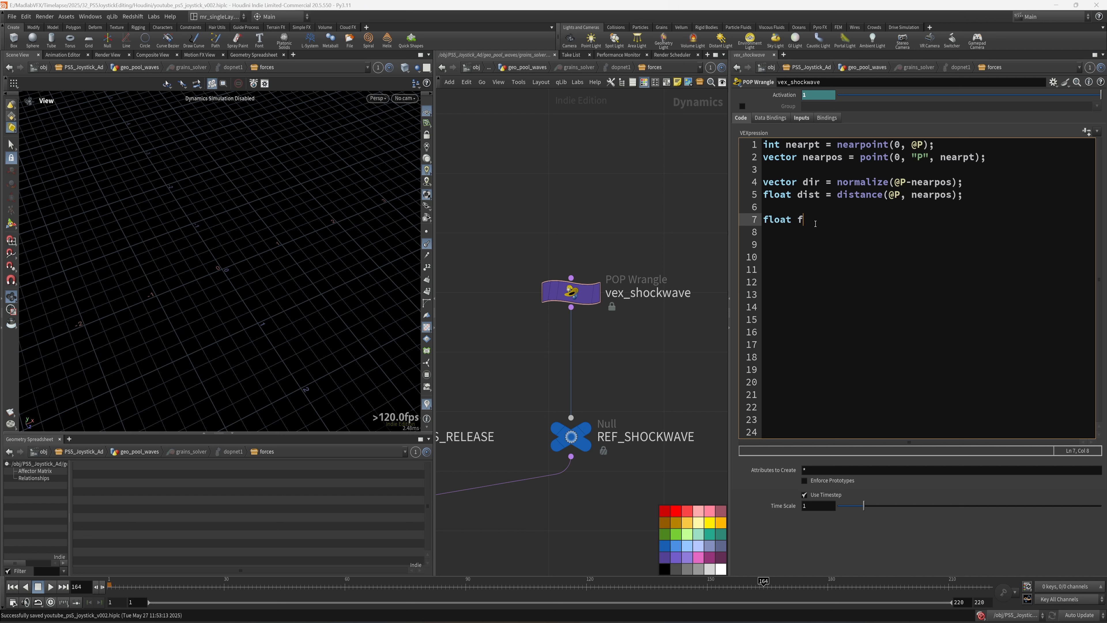
{"action": "type", "text": "req = chf(\"\"frequen"}
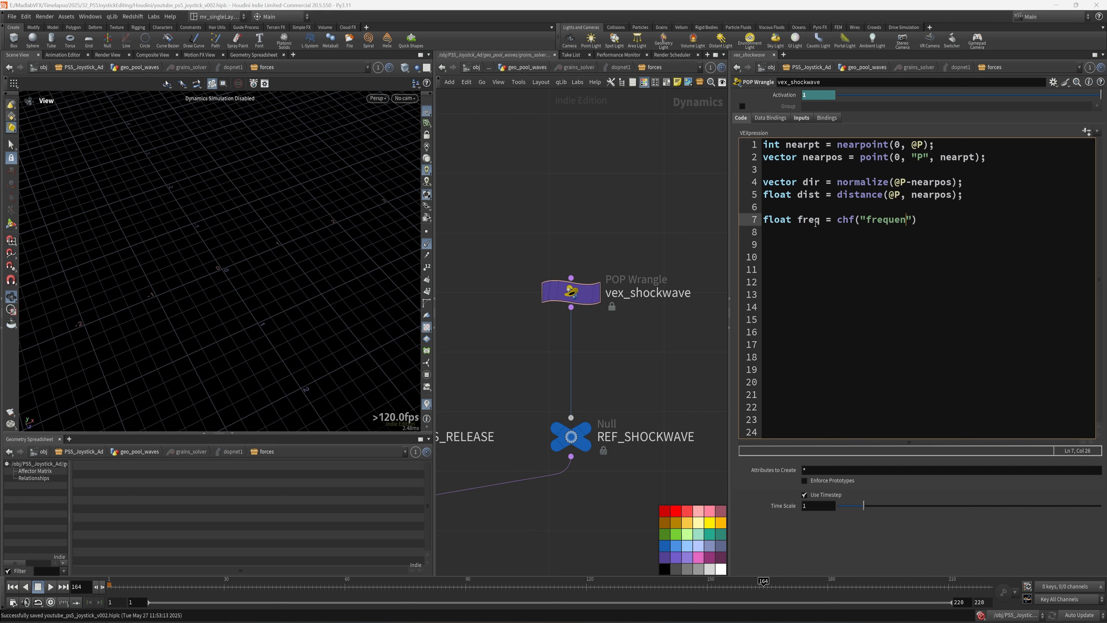
{"action": "type", "text": "cy_noise\");"}
{"action": "key", "text": "Return"}
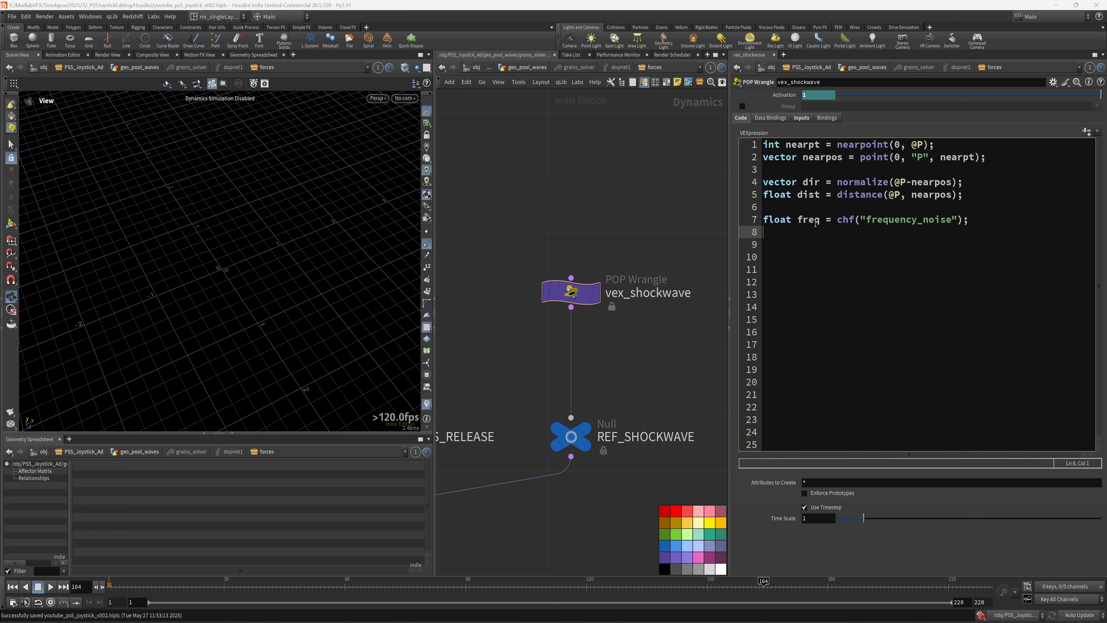
{"action": "type", "text": "float amp = chf(\"\""}
{"action": "key", "text": "Left"}
{"action": "type", "text": "amp_noise"}
{"action": "key", "text": "Right"}
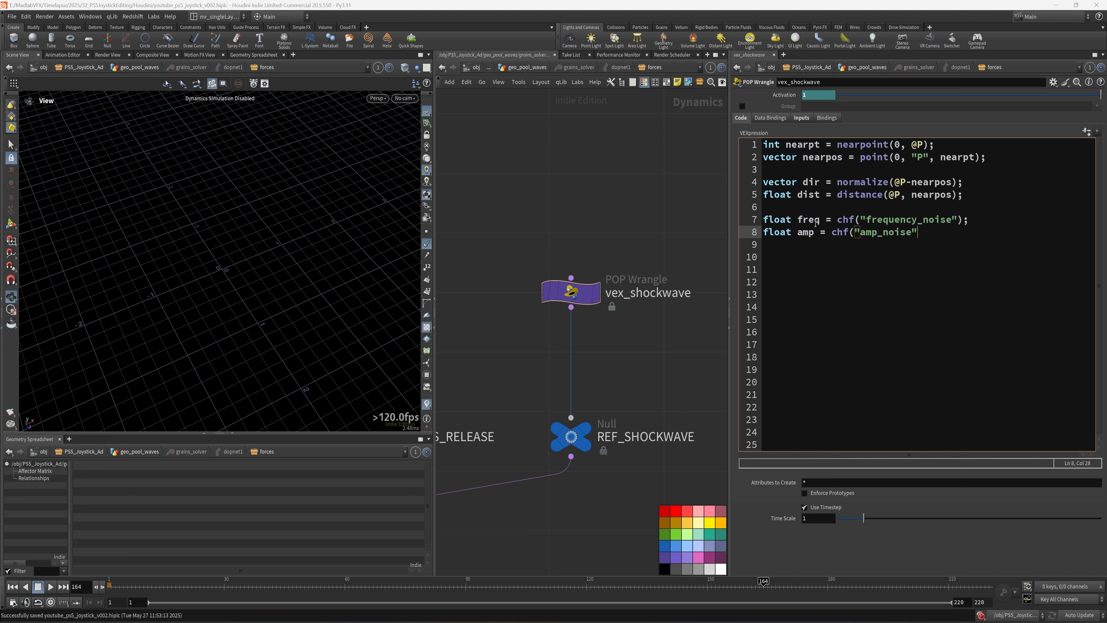
{"action": "type", "text": ");"}
- Add a line computing noise as snoise(dir*freq) * amp
{"action": "key", "text": "Return"}
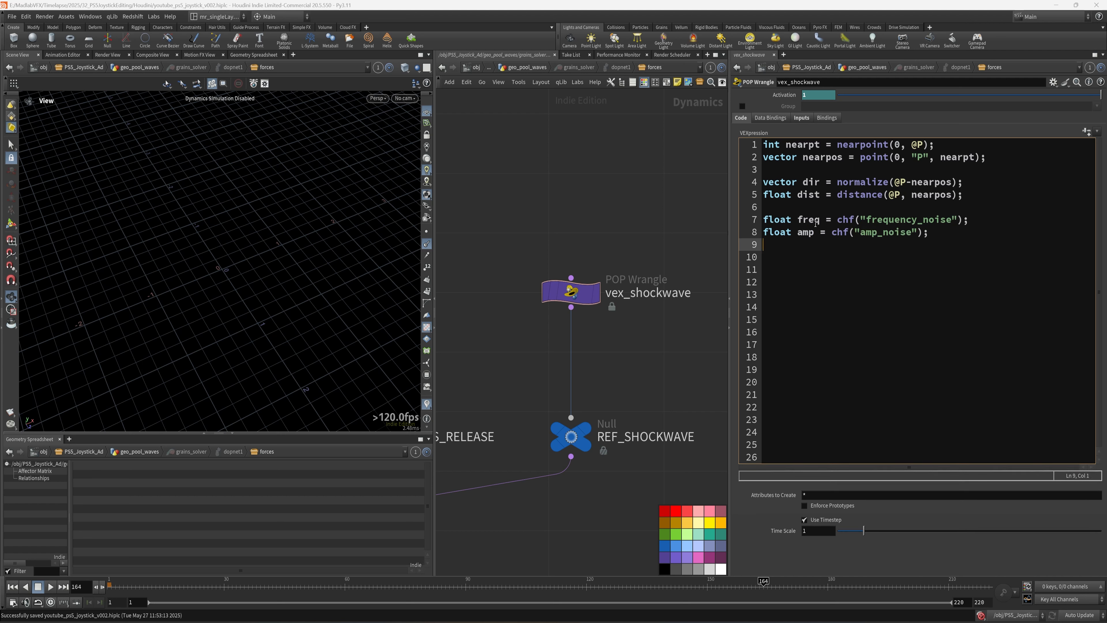
{"action": "type", "text": "float noise = snoise("}
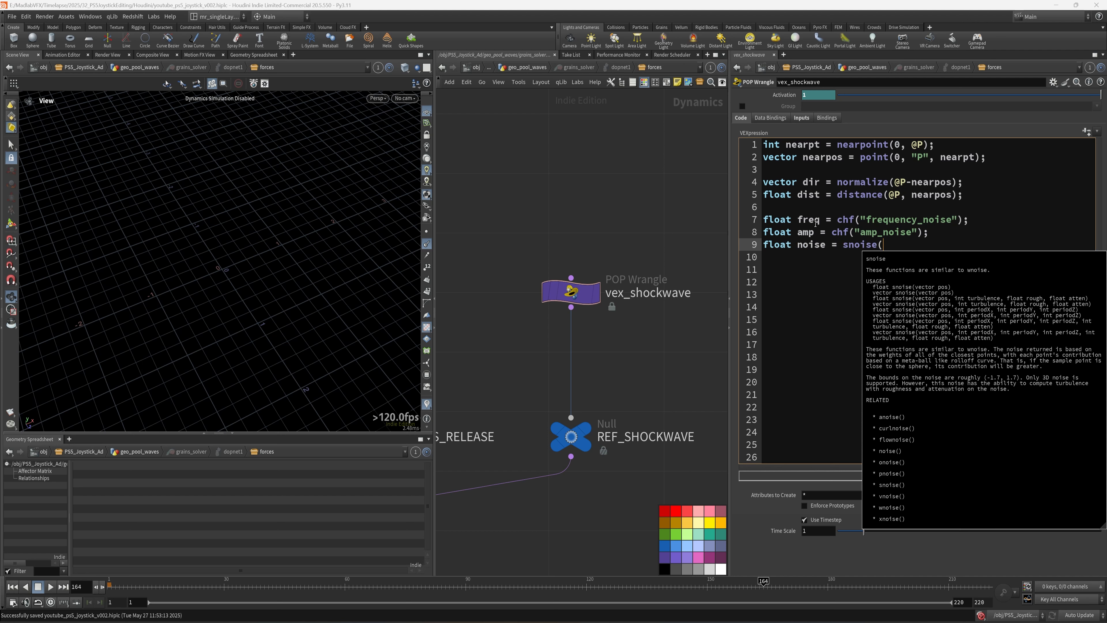
{"action": "type", "text": "dir*("}
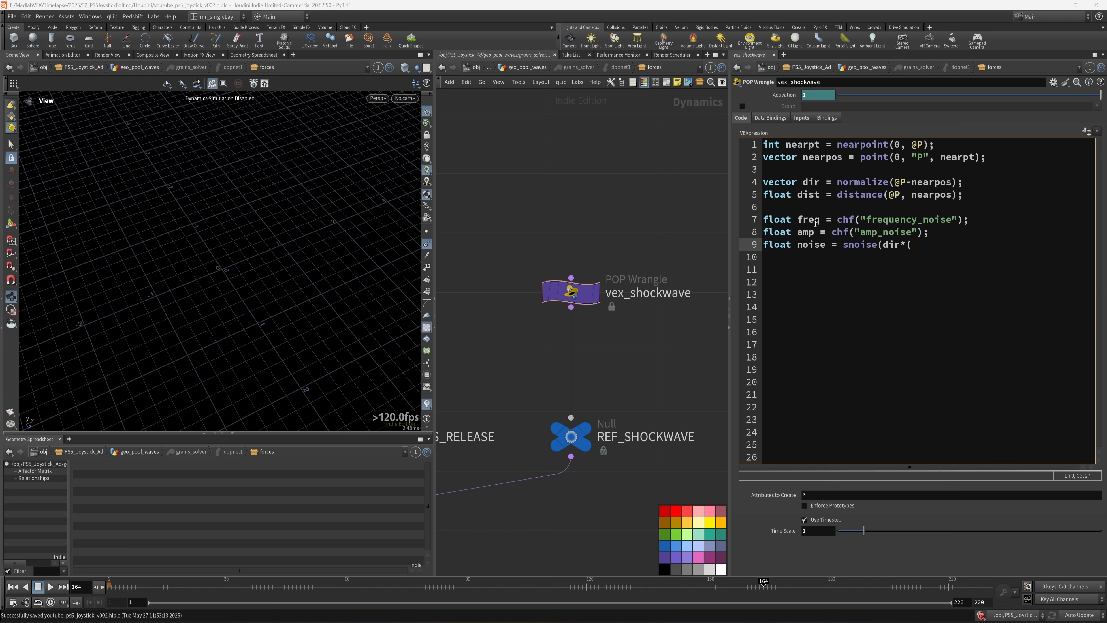
{"action": "key", "text": "BackSpace"}
{"action": "type", "text": "frequ"}
{"action": "key", "text": "BackSpace"}
{"action": "key", "text": "BackSpace"}
{"action": "key", "text": "BackSpace"}
{"action": "type", "text": "eq) * amp;"}
- Remap noise through chramp("ramp_noise", noise) * 10, then clamp it between 0 and 5
{"action": "key", "text": "Return"}
{"action": "type", "text": "noise ="}
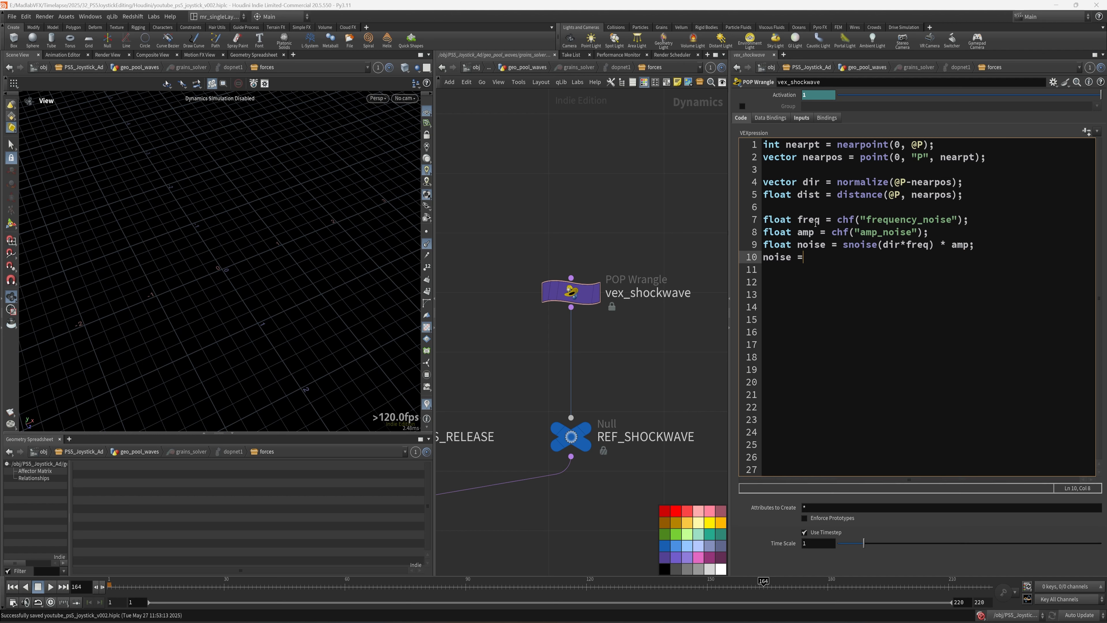
{"action": "type", "text": " chramp"}
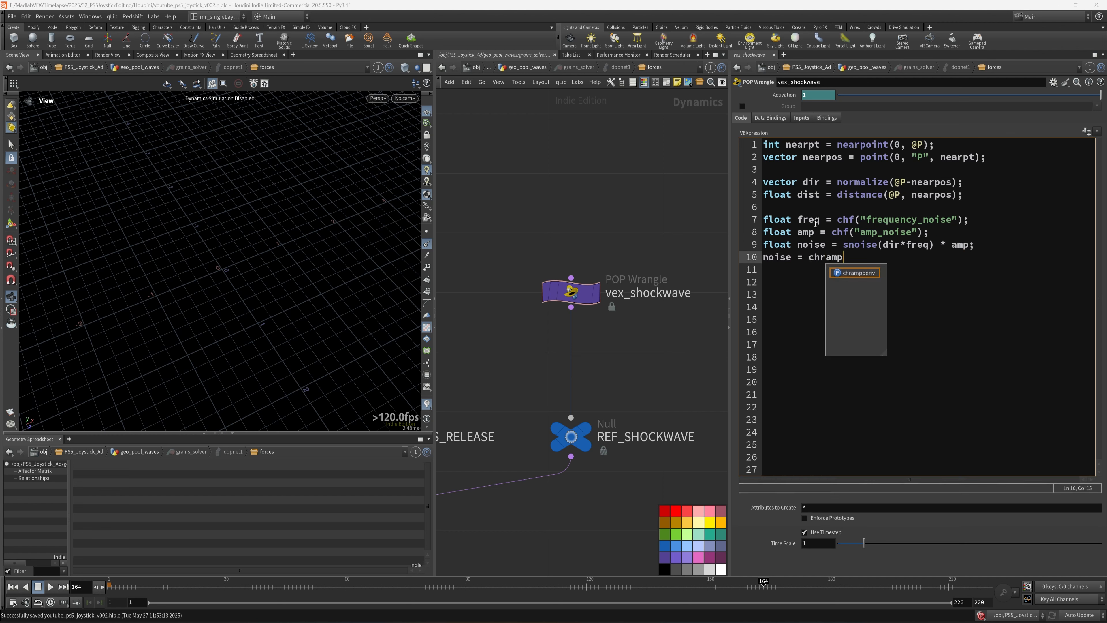
{"action": "type", "text": "("}
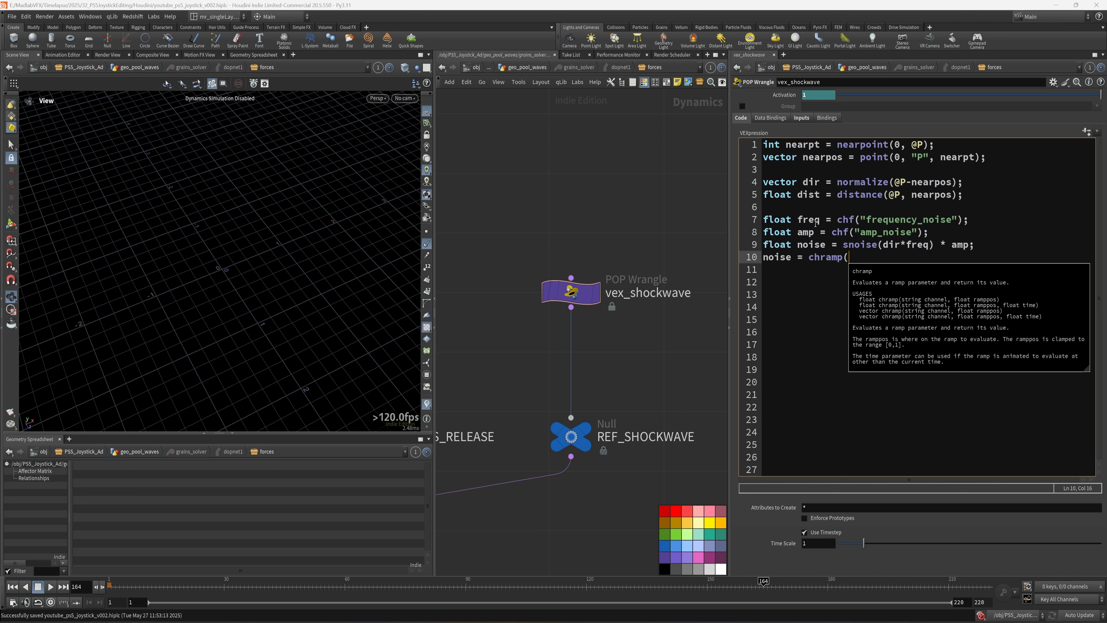
{"action": "type", "text": "\"\""}
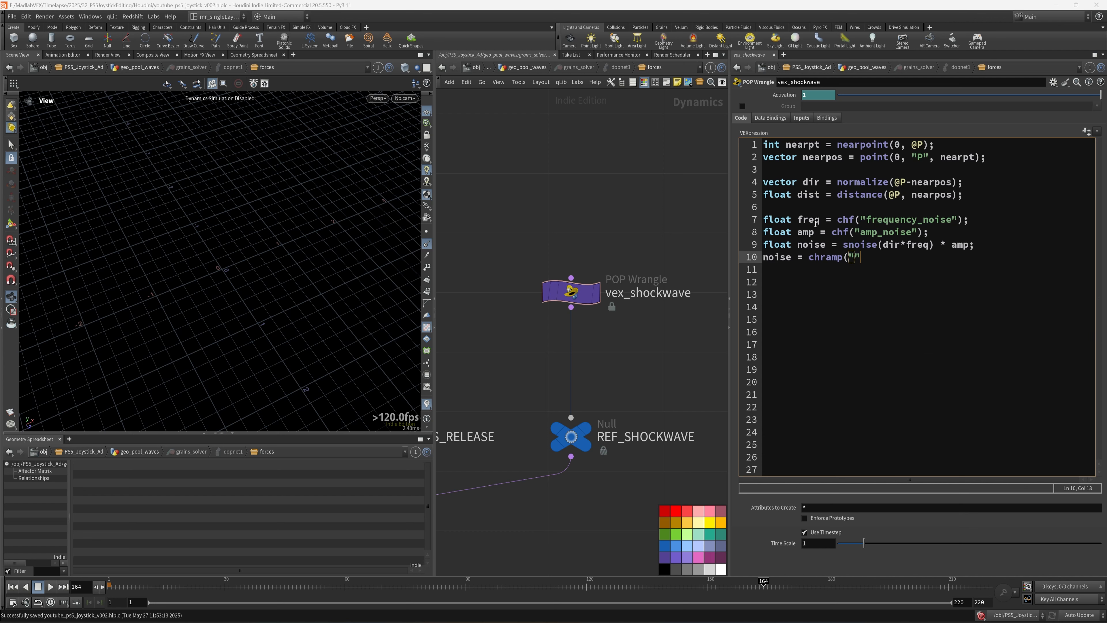
{"action": "type", "text": "p_noise\", noise"}
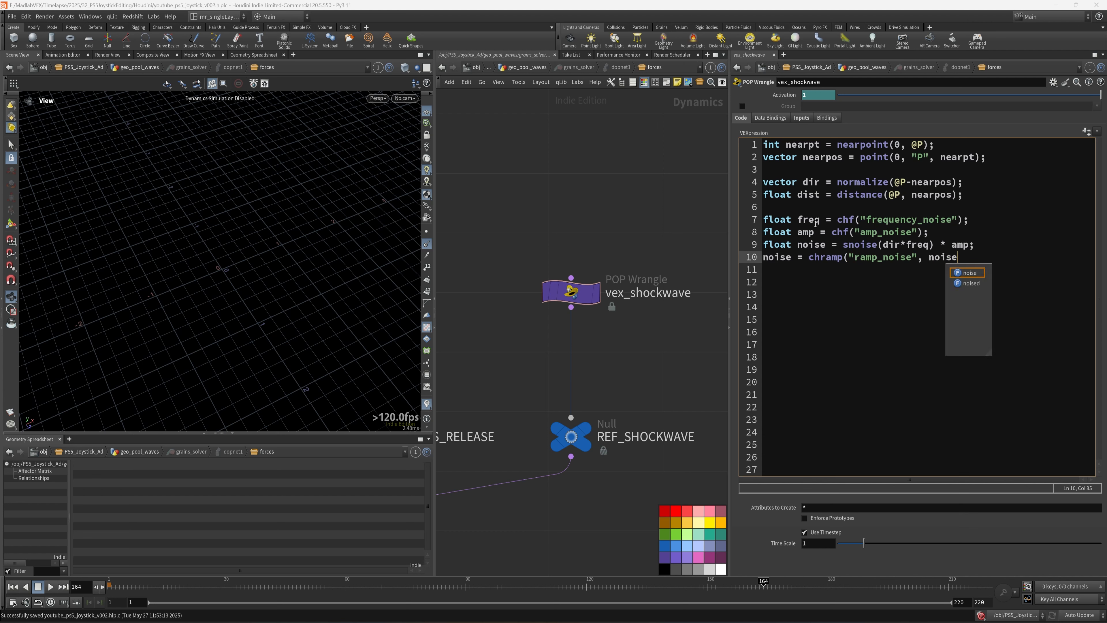
{"action": "type", "text": ") * 1)"}
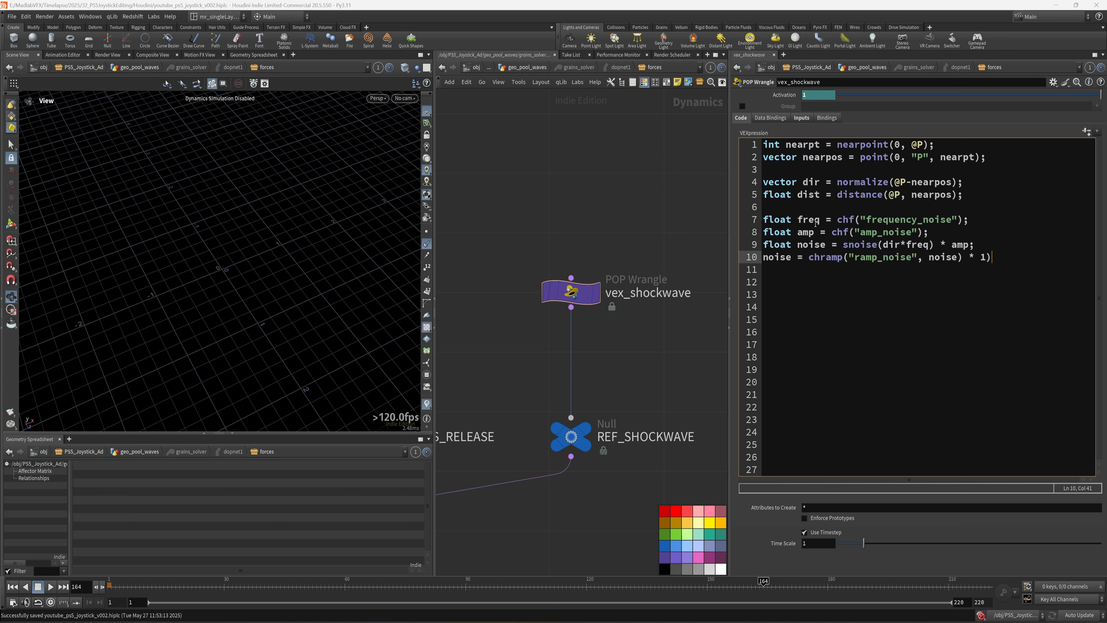
{"action": "key", "text": "BackSpace"}
{"action": "type", "text": "0;"}
{"action": "key", "text": "Return"}
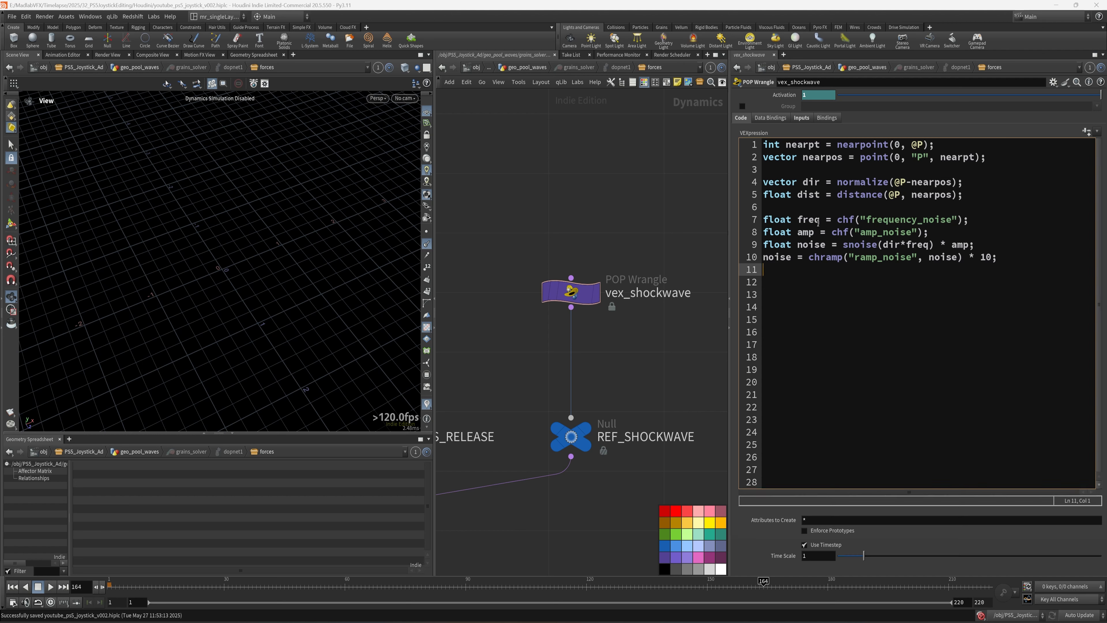
{"action": "type", "text": "noi"}
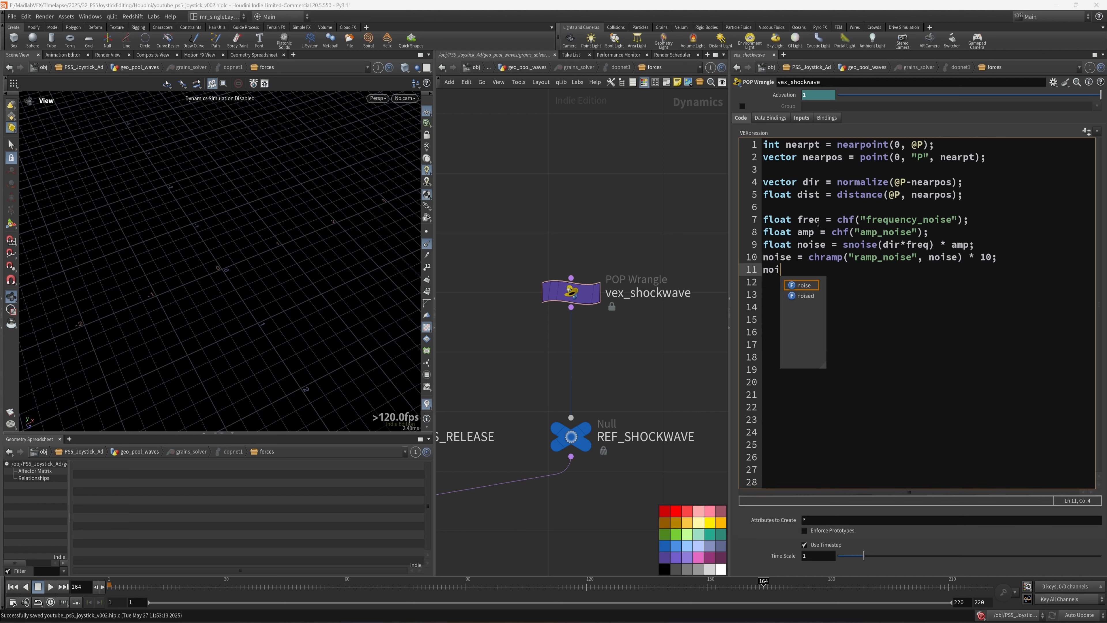
{"action": "type", "text": "se = clamp("}
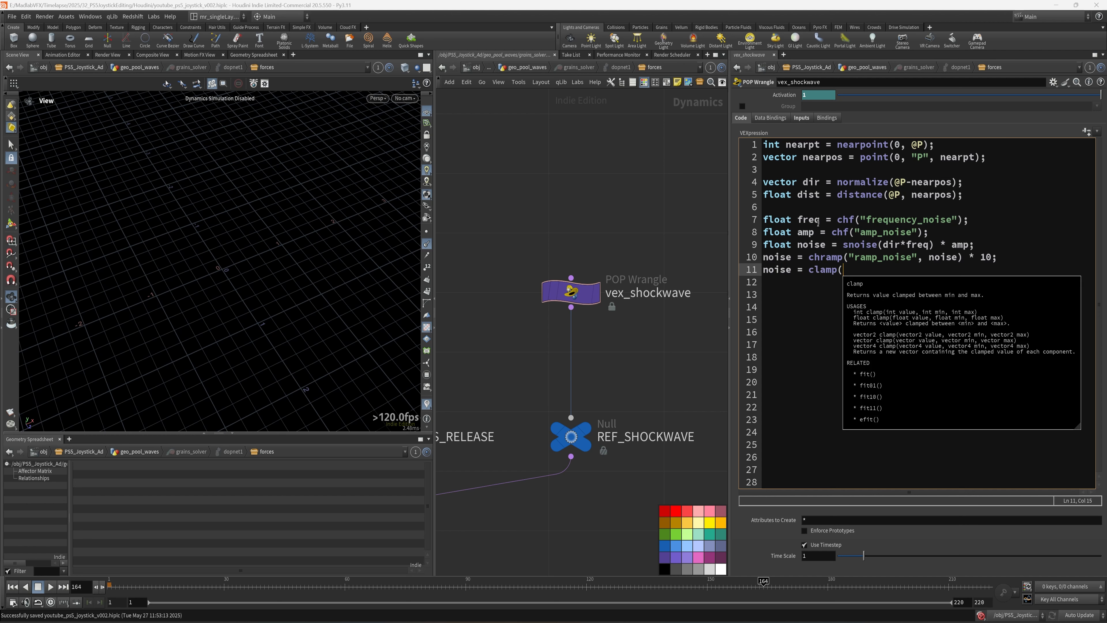
{"action": "type", "text": "noise, 0, 5);"}
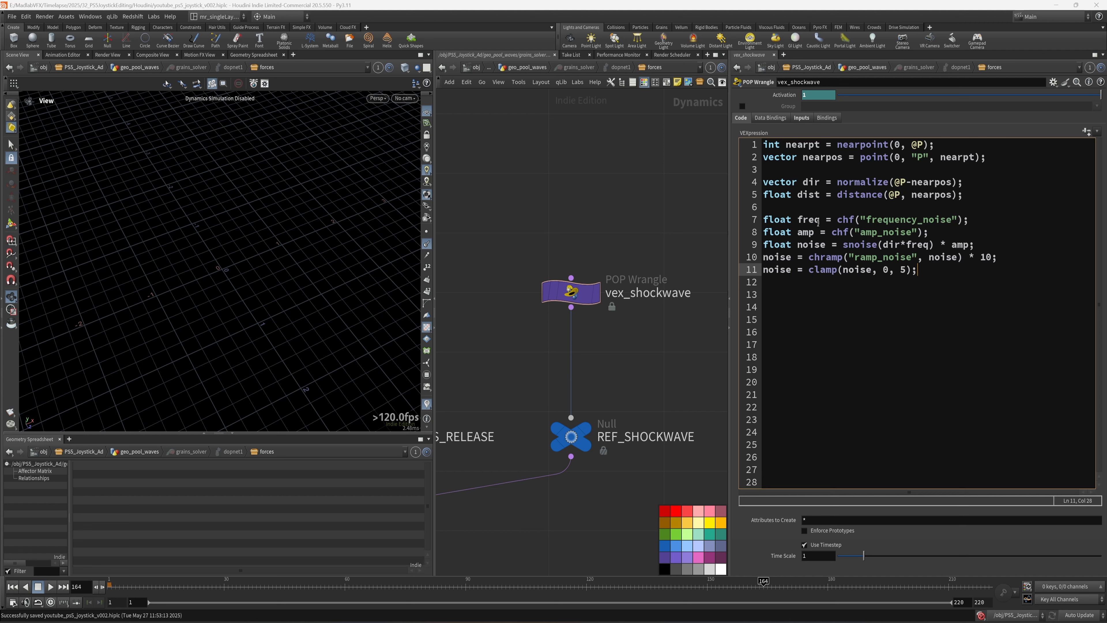
- Save the scene, create spare parameters for the new channels, and expand the Ramp Noise editor
{"action": "key", "text": "ctrl+s"}
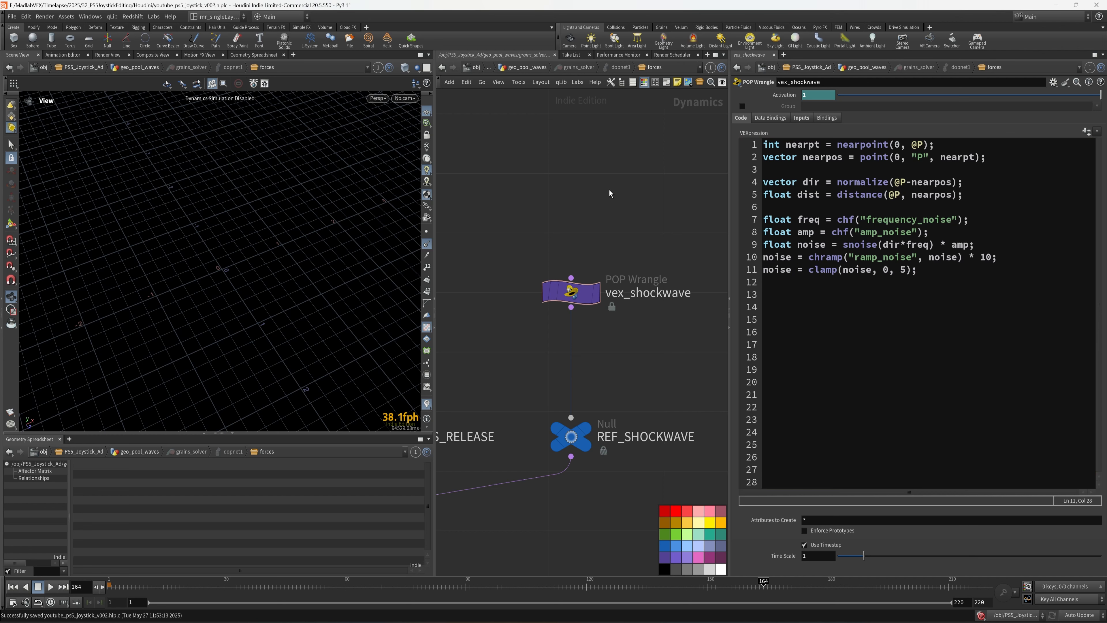
{"action": "left_click", "coordinate": [1086, 131]}
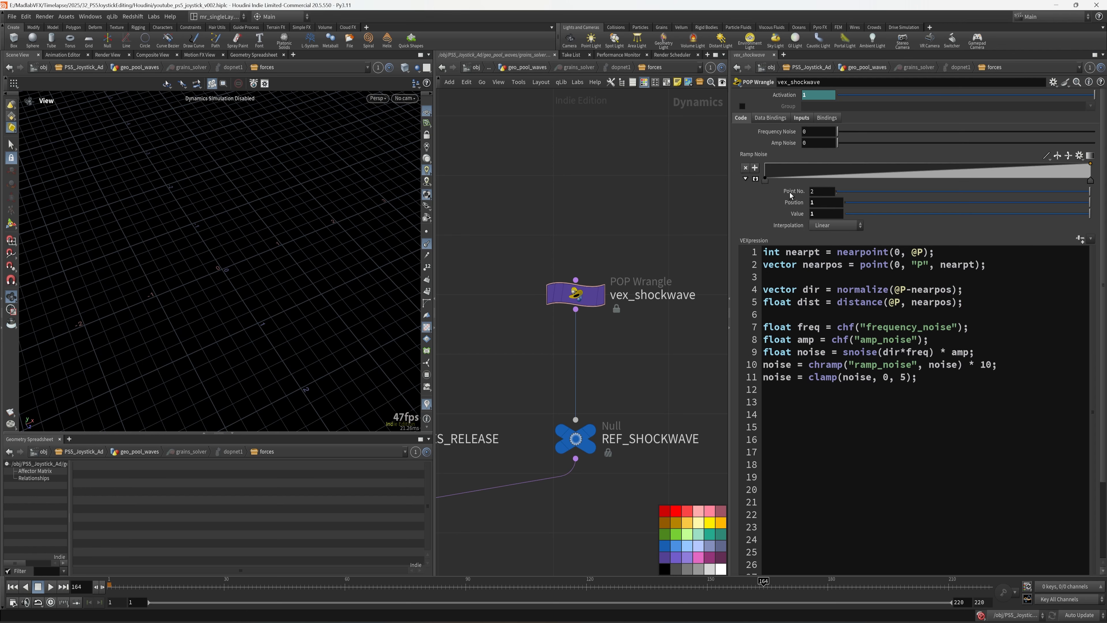
{"action": "left_click", "coordinate": [745, 180]}
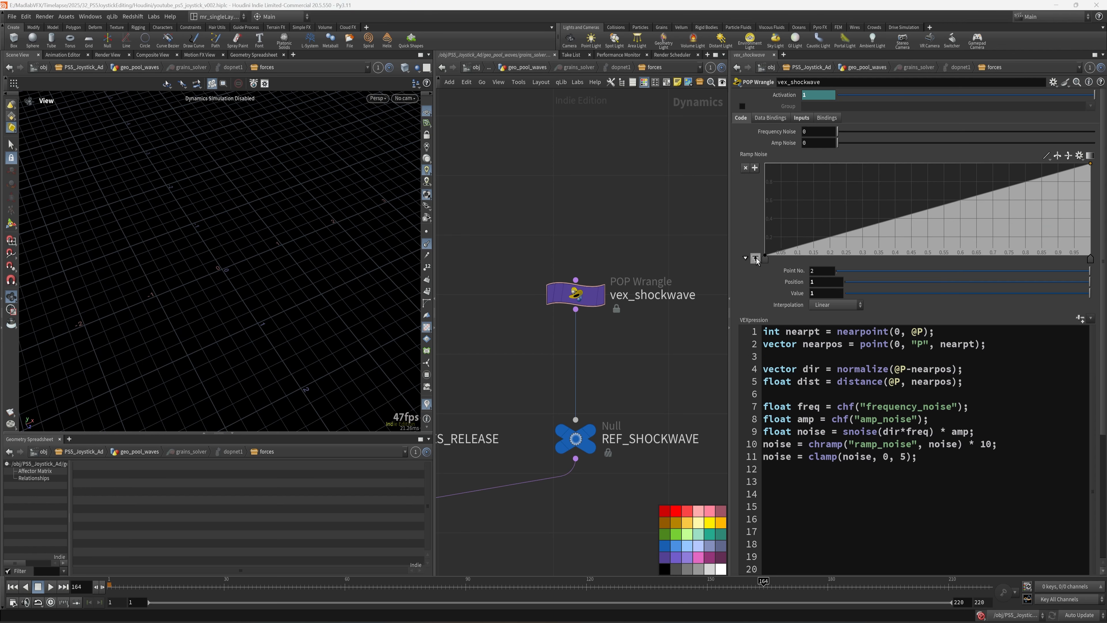
- Set Ramp Noise to B-Spline, raise point 1 slightly, and move point 2 to about 0.91, 0.13
{"action": "left_click", "coordinate": [1046, 156]}
{"action": "left_click", "coordinate": [1063, 219]}
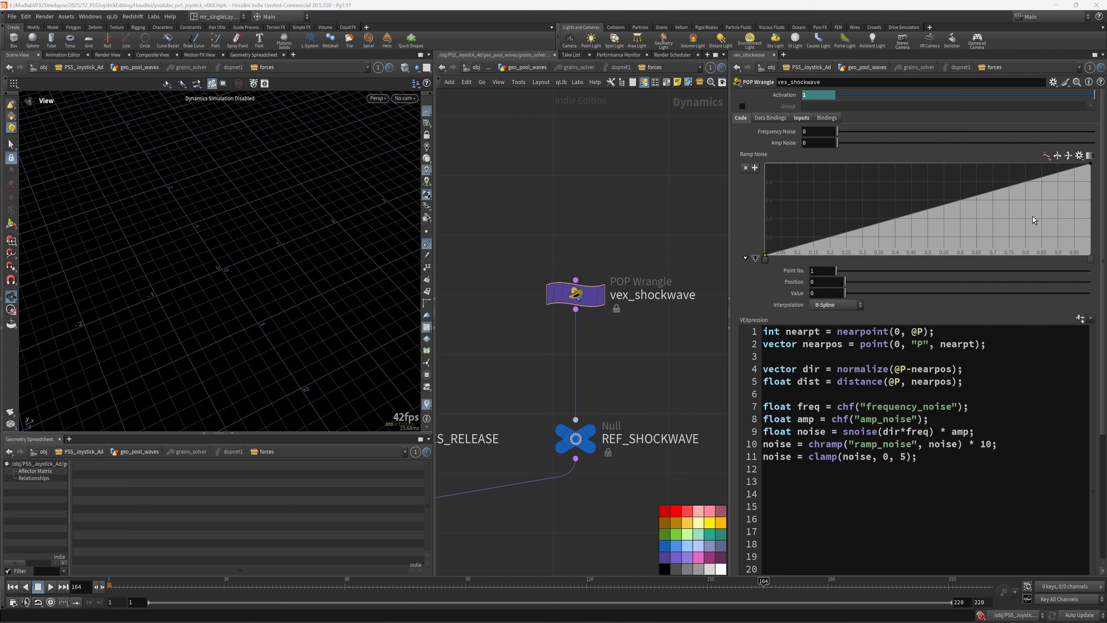
{"action": "left_click", "coordinate": [765, 259]}
{"action": "left_click_drag", "start_coordinate": [766, 255], "coordinate": [766, 247]}
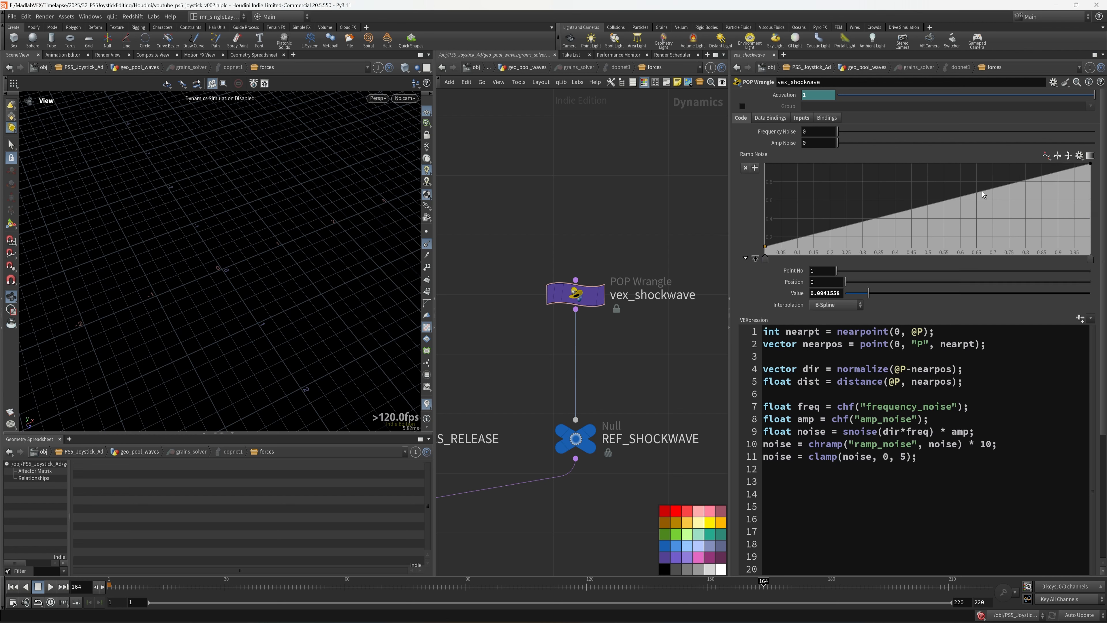
{"action": "left_click_drag", "start_coordinate": [983, 193], "coordinate": [1063, 244]}
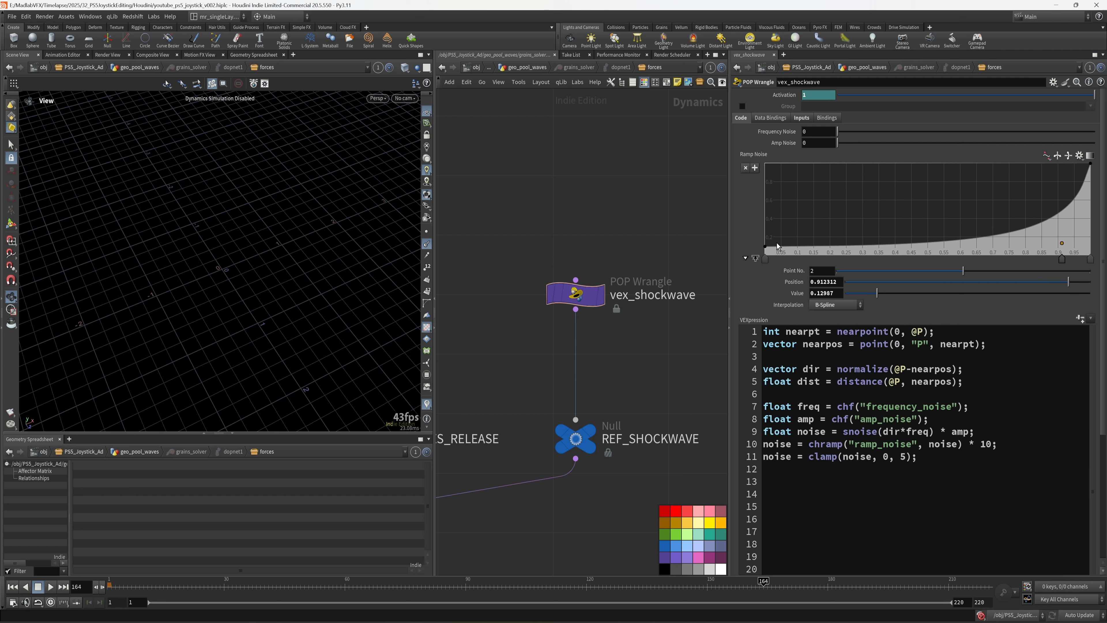
{"action": "left_click", "coordinate": [959, 480]}
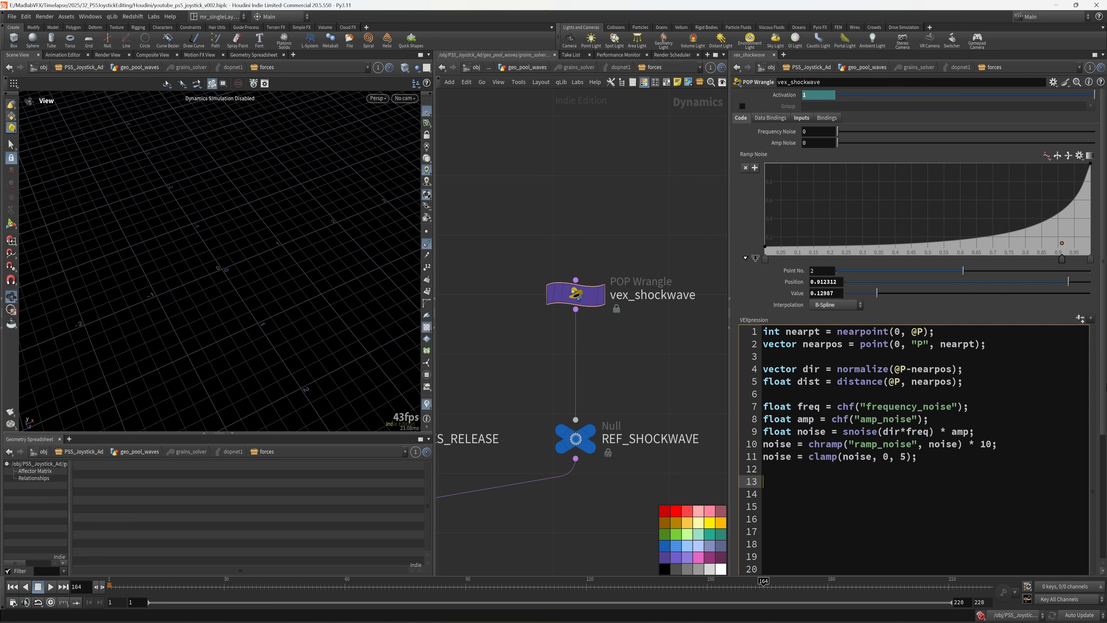
{"action": "scroll", "coordinate": [959, 481], "scroll_direction": "down", "scroll_amount": 3}
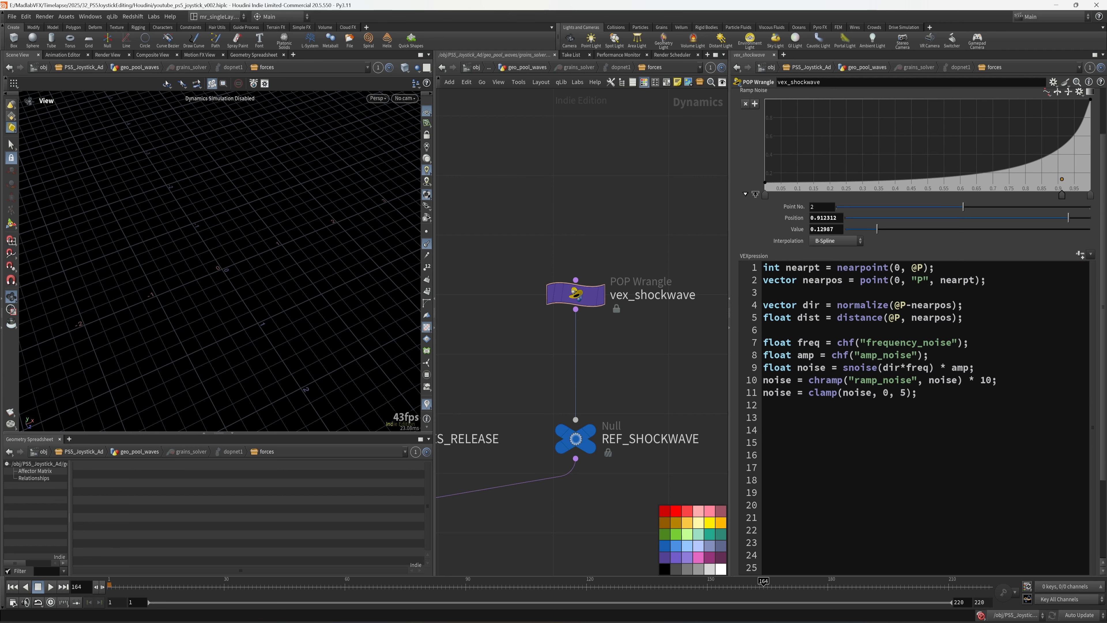
- Add an if(dist < noise) block with opening and closing braces on line 13
{"action": "left_click", "coordinate": [947, 437]}
{"action": "key", "text": "BackSpace"}
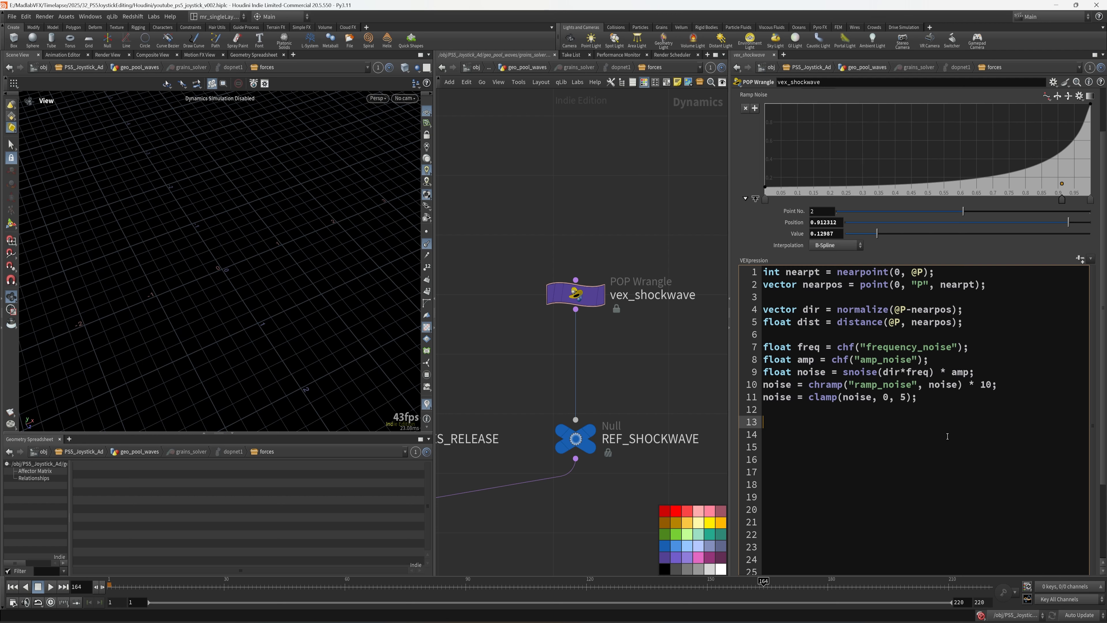
{"action": "type", "text": "if(d"}
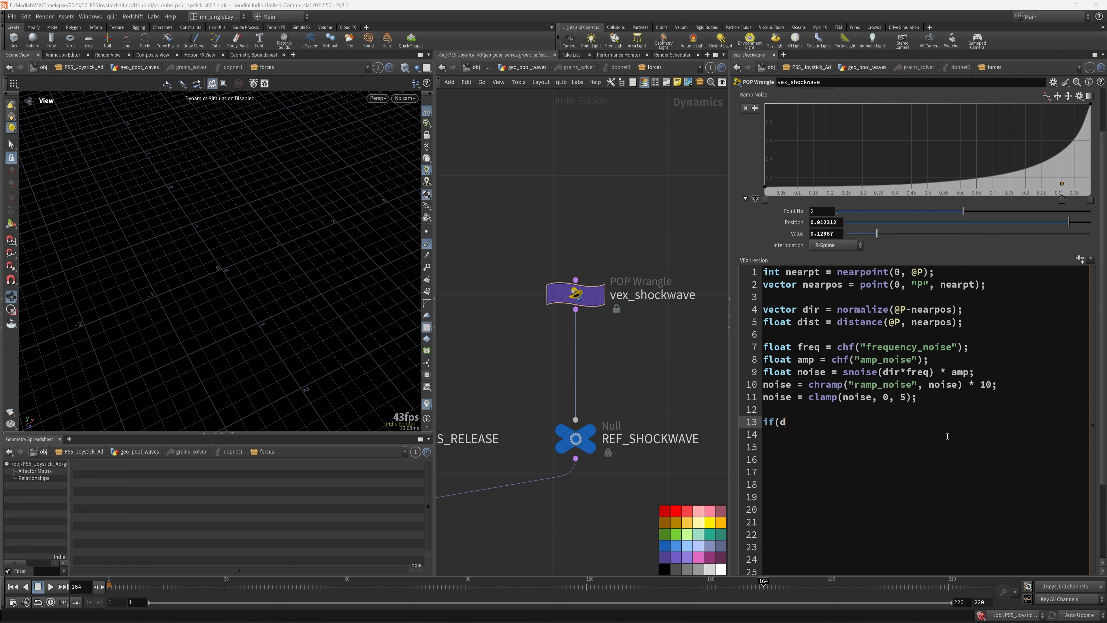
{"action": "type", "text": "ist < "}
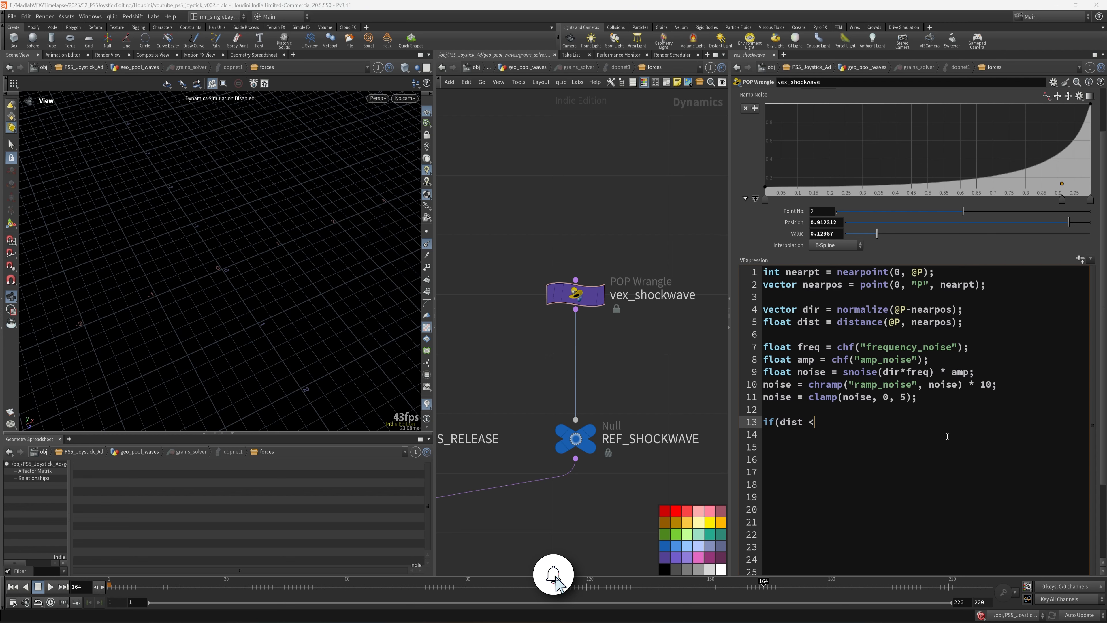
{"action": "type", "text": "noise)"}
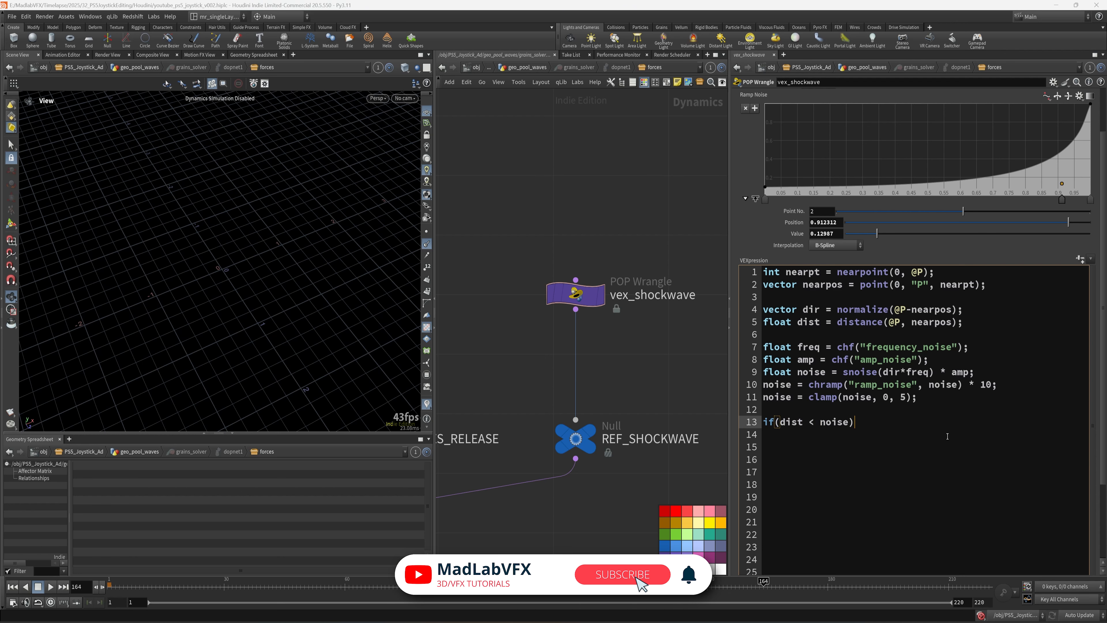
{"action": "key", "text": "Return"}
{"action": "type", "text": "{"}
{"action": "key", "text": "Return"}
{"action": "type", "text": "}"}
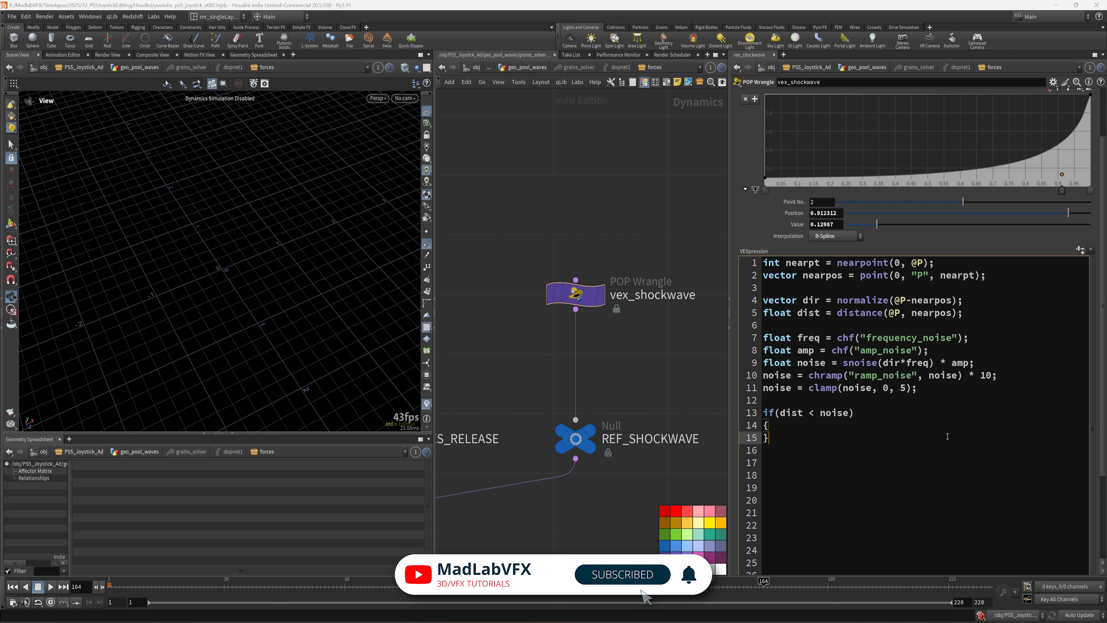
{"action": "key", "text": "Left"}
{"action": "key", "text": "Return"}
{"action": "type", "text": "@form"}
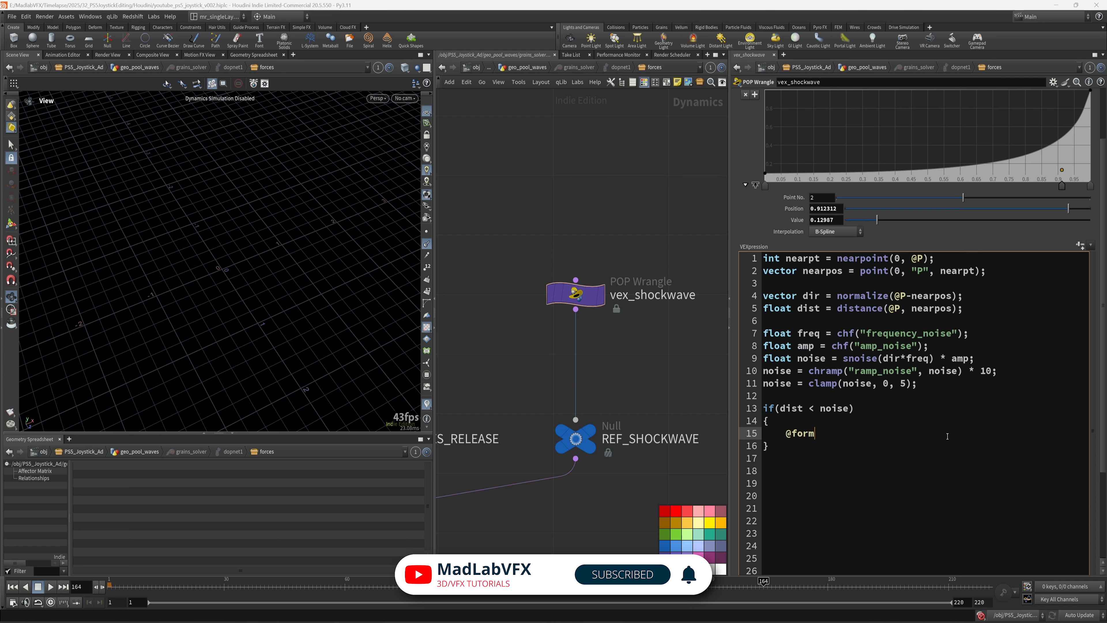
{"action": "key", "text": "BackSpace"}
{"action": "type", "text": "ce +"}
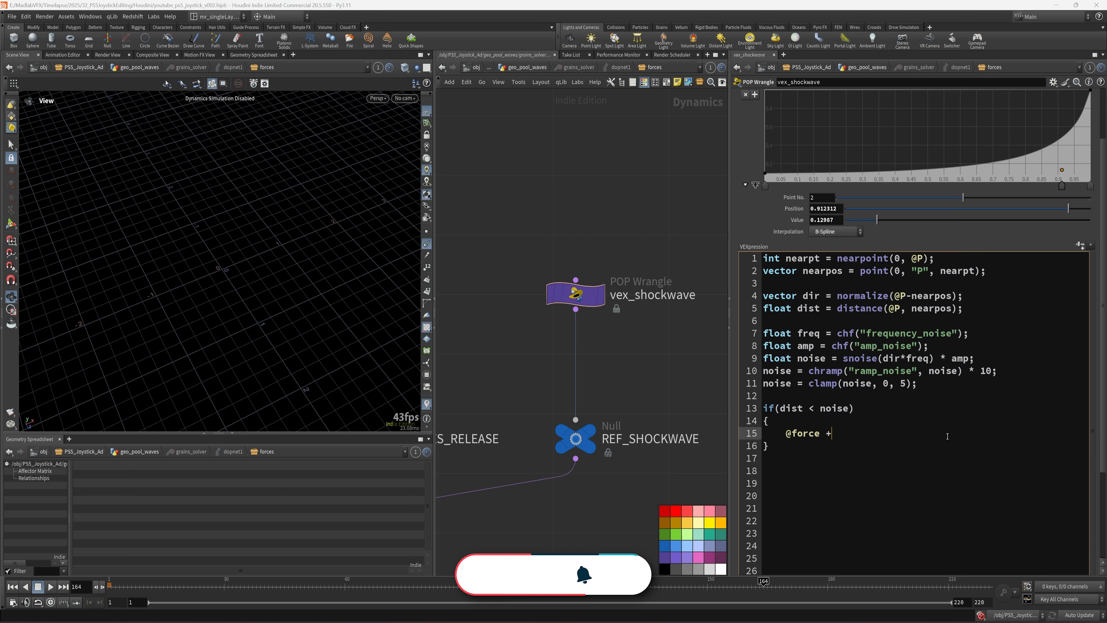
{"action": "type", "text": "= dir"}
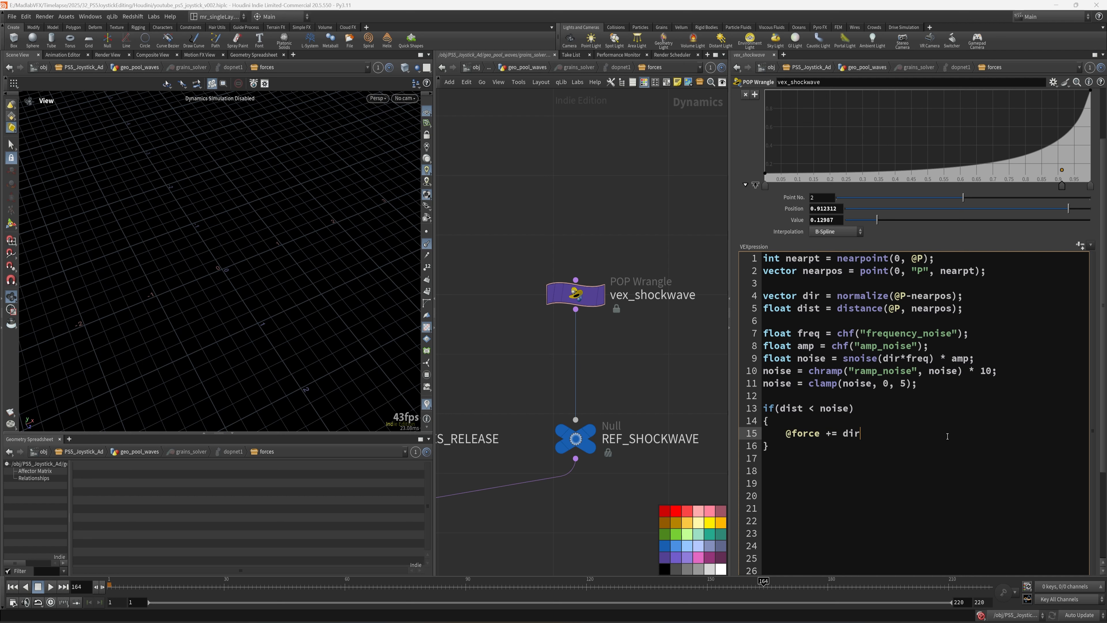
{"action": "type", "text": " * "}
{"action": "type", "text": "chp"}
{"action": "key", "text": "BackSpace"}
{"action": "type", "text": "p"}
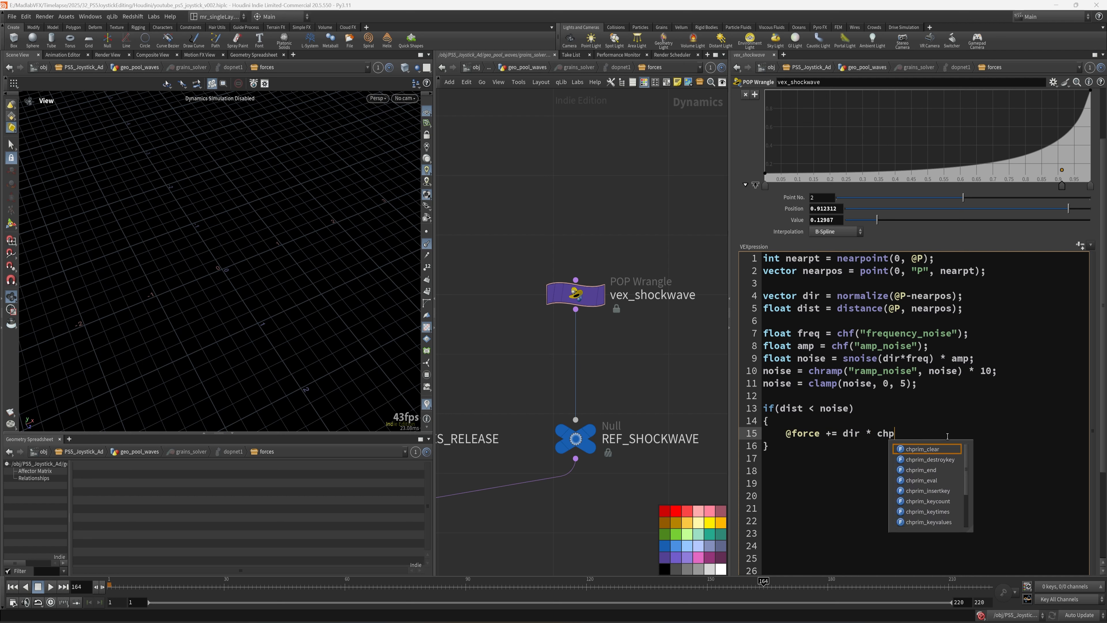
{"action": "key", "text": "BackSpace"}
{"action": "type", "text": "f(\""}
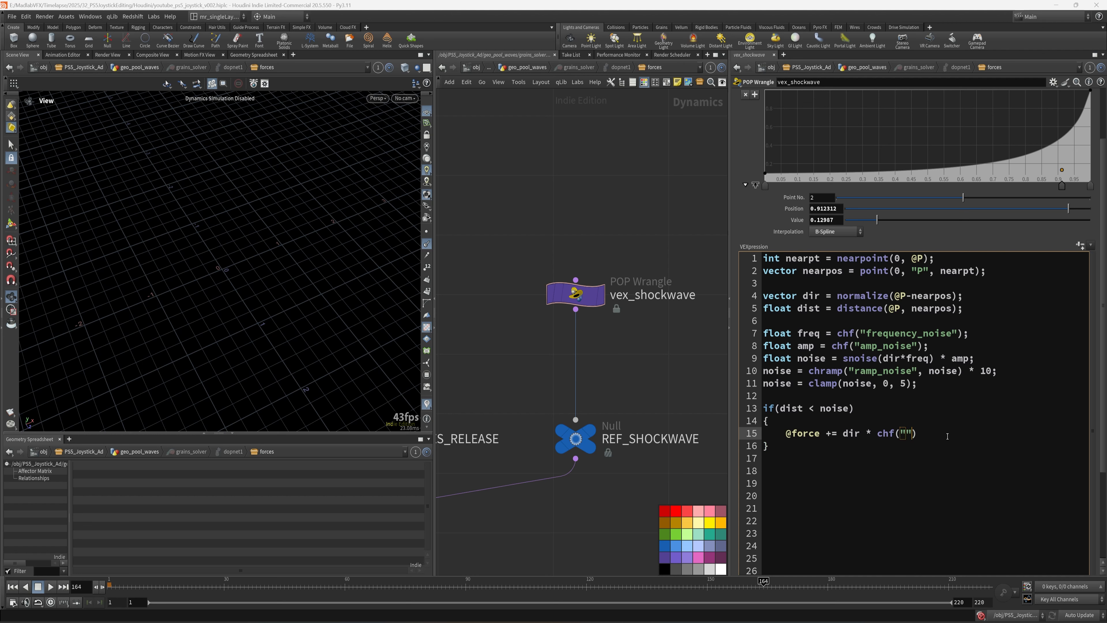
{"action": "type", "text": "amp_force"}
{"action": "key", "text": "End"}
{"action": "type", "text": ";"}
{"action": "key", "text": "Return"}
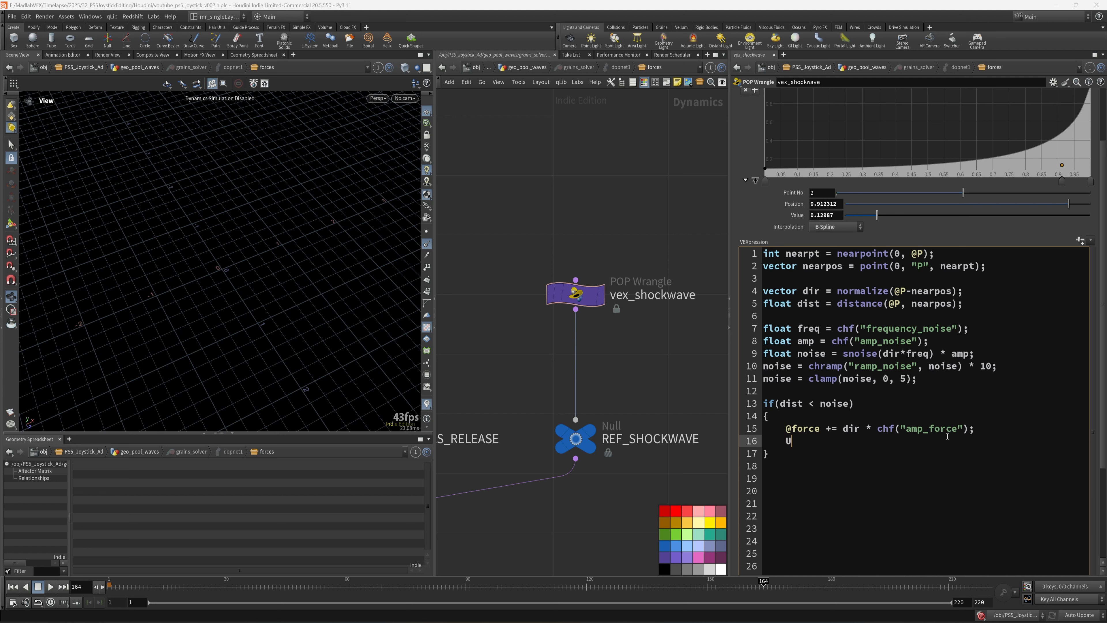
{"action": "type", "text": "@form"}
{"action": "key", "text": "BackSpace"}
{"action": "type", "text": "ce += chv()"}
{"action": "key", "text": "Left"}
{"action": "type", "text": "\"up"}
{"action": "type", "text": "_dir"}
{"action": "key", "text": "End"}
{"action": "type", "text": ";"}
{"action": "key", "text": "ctrl+s"}
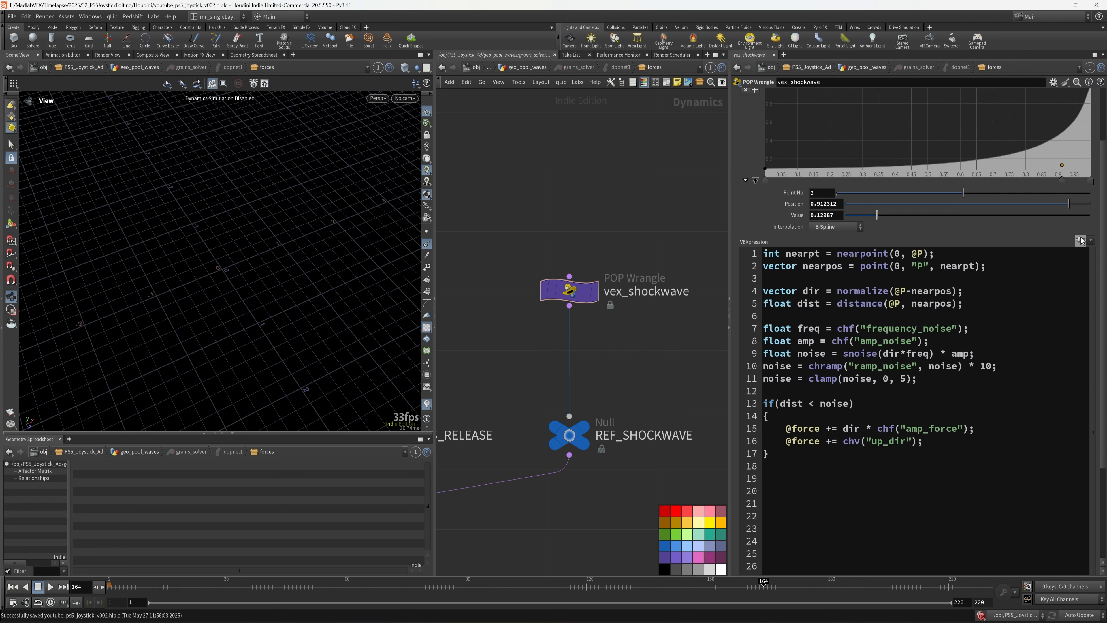
- Create the Amp Force and Up Dir parameters, setting Up Dir Y to 1 and Amp Force to 5
{"action": "left_click", "coordinate": [1080, 240]}
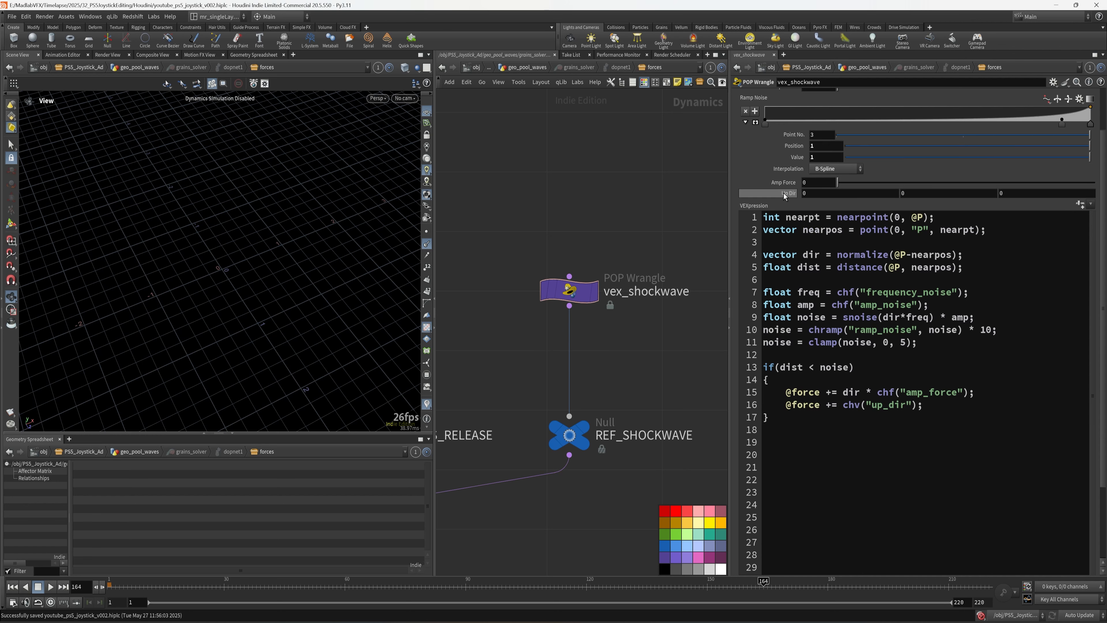
{"action": "left_click_drag", "start_coordinate": [922, 194], "coordinate": [789, 199]}
{"action": "type", "text": "1"}
{"action": "key", "text": "Return"}
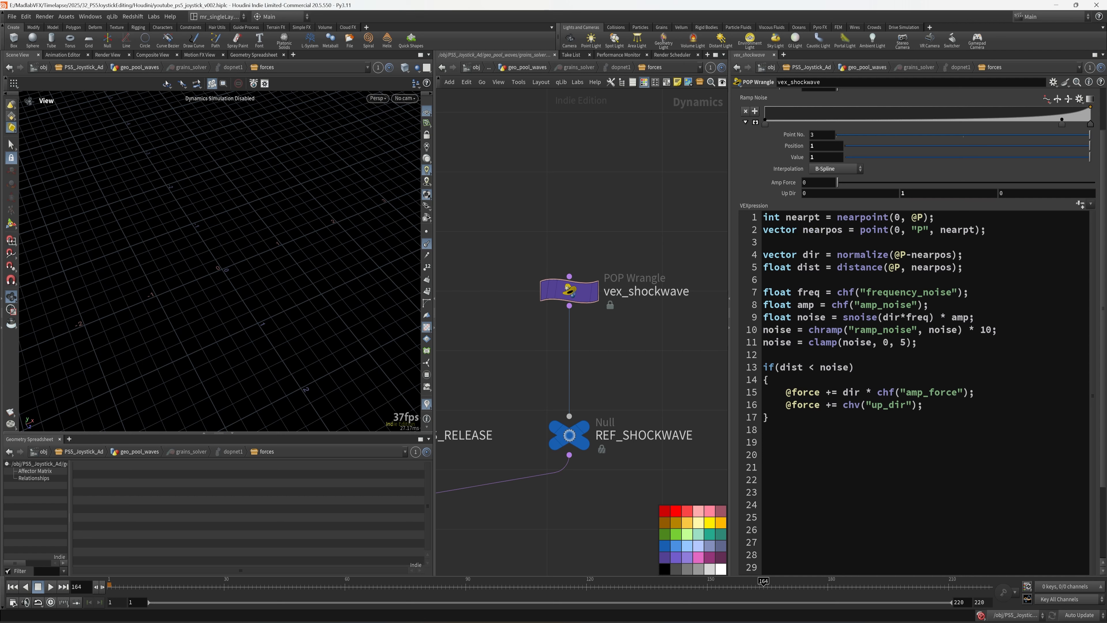
{"action": "left_click_drag", "start_coordinate": [822, 182], "coordinate": [777, 185]}
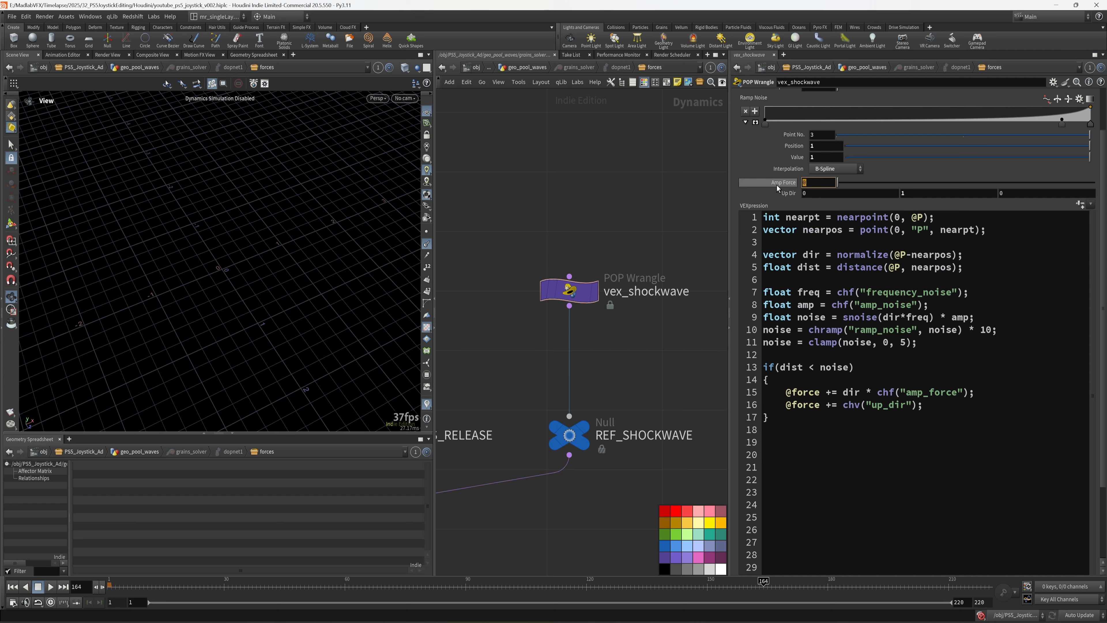
{"action": "type", "text": "5"}
{"action": "key", "text": "Return"}
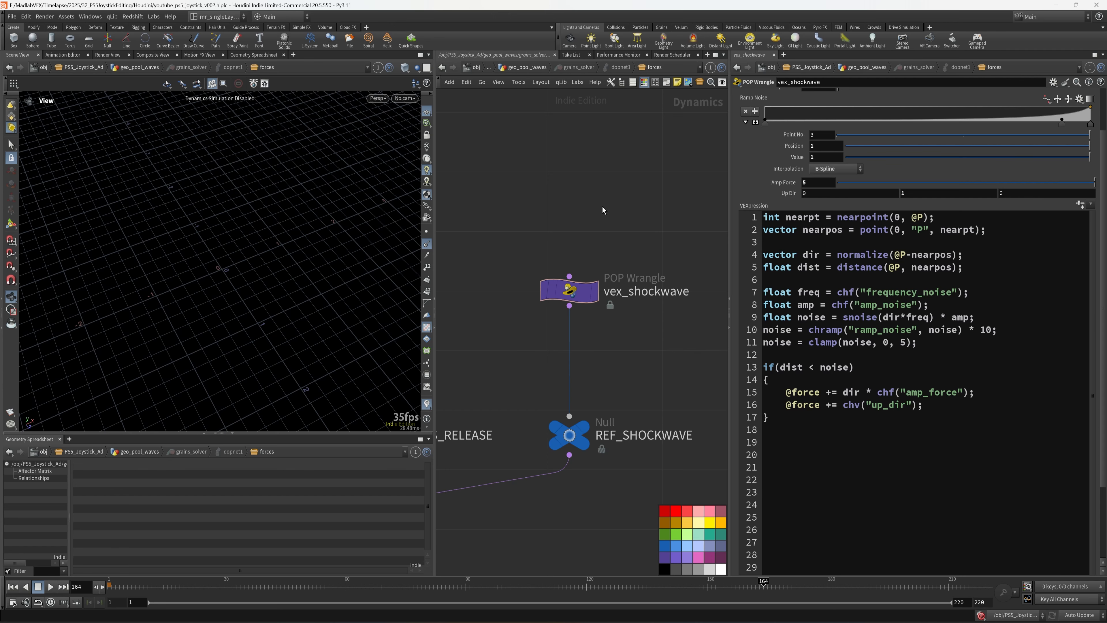
- Set Frequency Noise to 20 and Amp Noise to 1, then save the scene
{"action": "scroll", "coordinate": [771, 143], "scroll_direction": "up", "scroll_amount": 3}
{"action": "left_click", "coordinate": [819, 132]}
{"action": "type", "text": "20"}
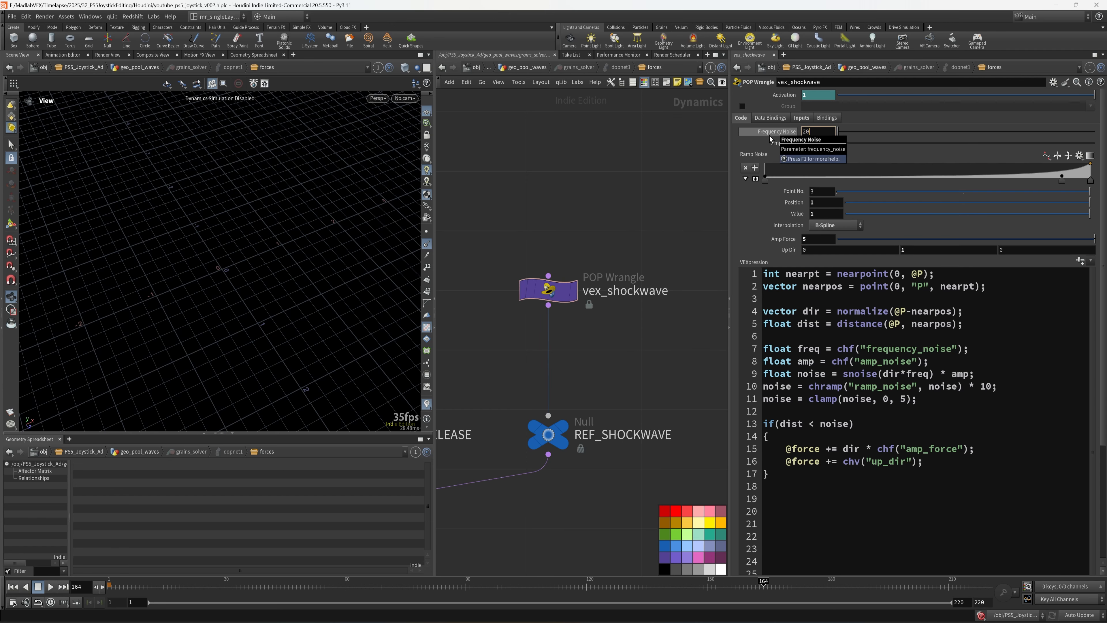
{"action": "key", "text": "Return"}
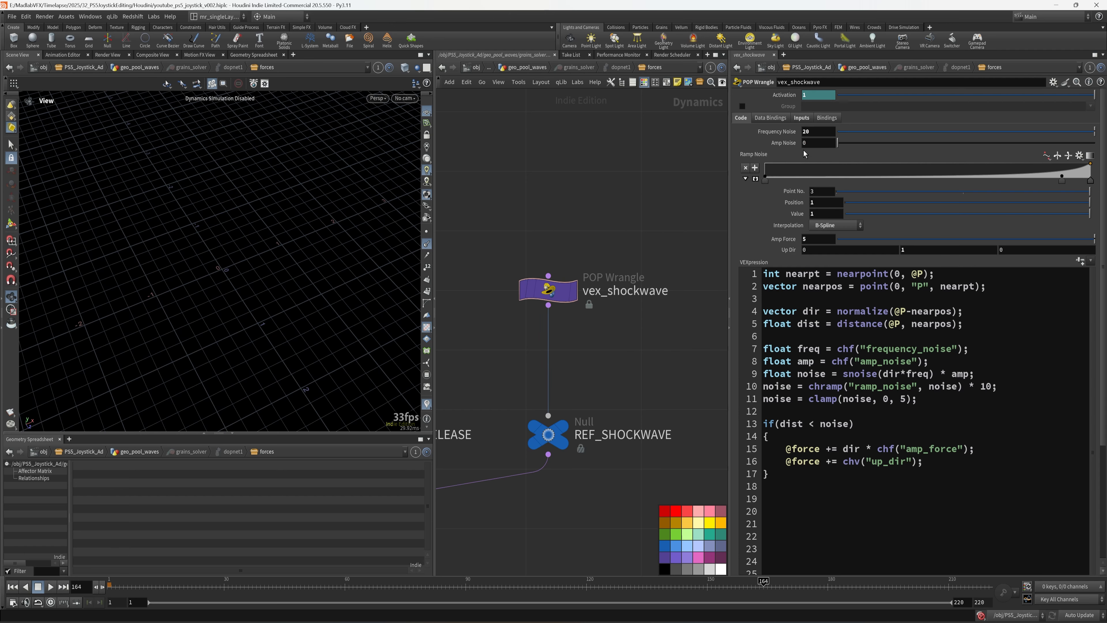
{"action": "left_click_drag", "start_coordinate": [812, 143], "coordinate": [779, 146]}
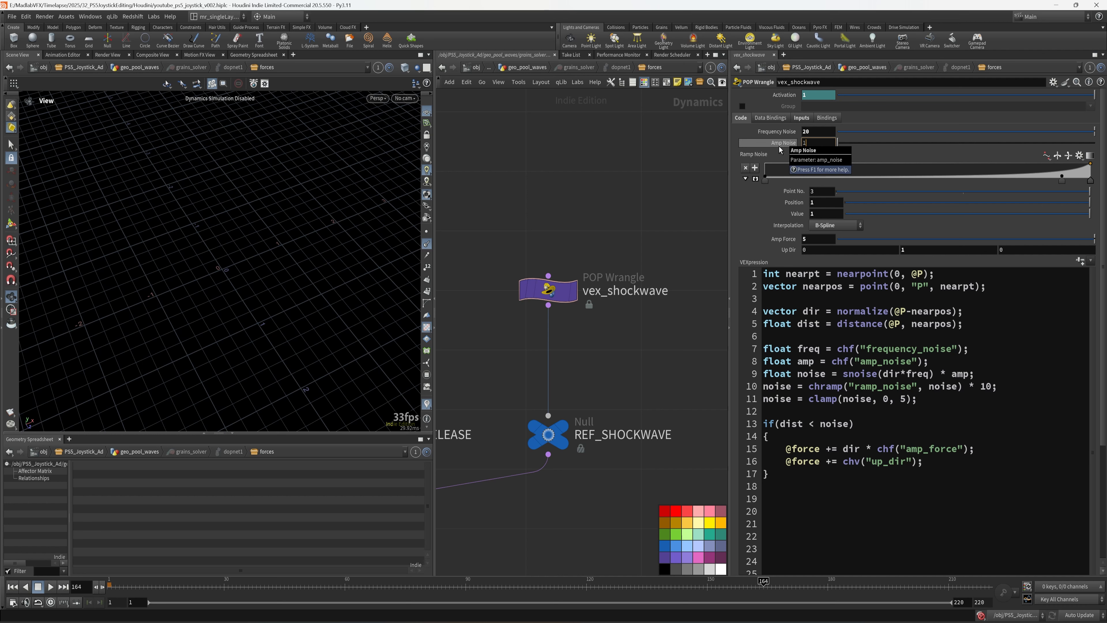
{"action": "left_click", "coordinate": [811, 496]}
{"action": "key", "text": "ctrl+s"}
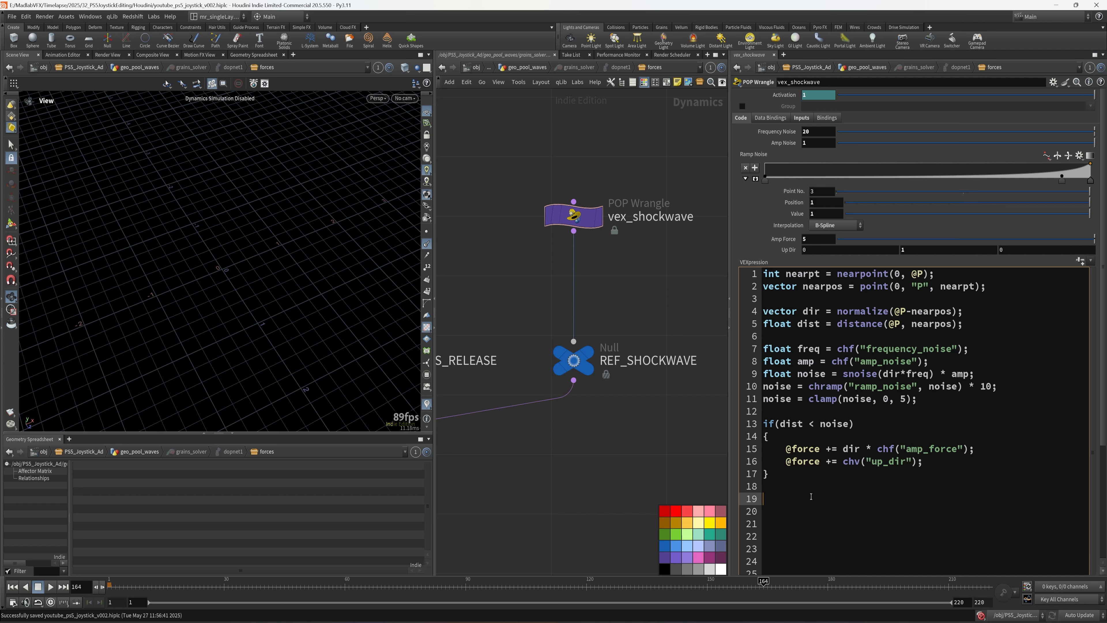
{"action": "type", "text": "@mass = fit9"}
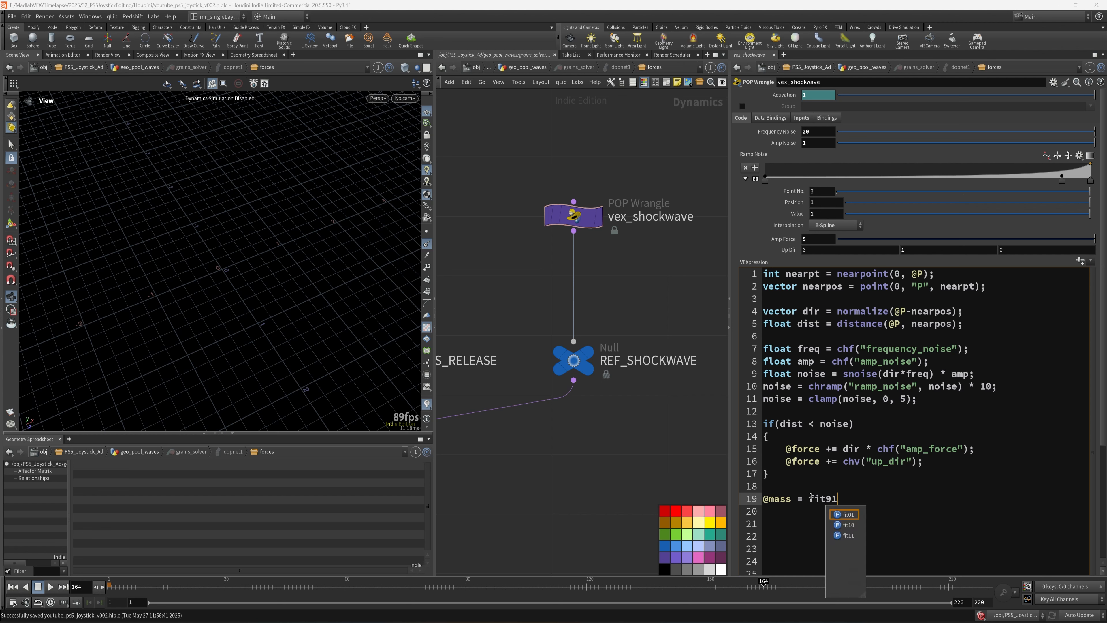
{"action": "key", "text": "BackSpace"}
{"action": "type", "text": "01("}
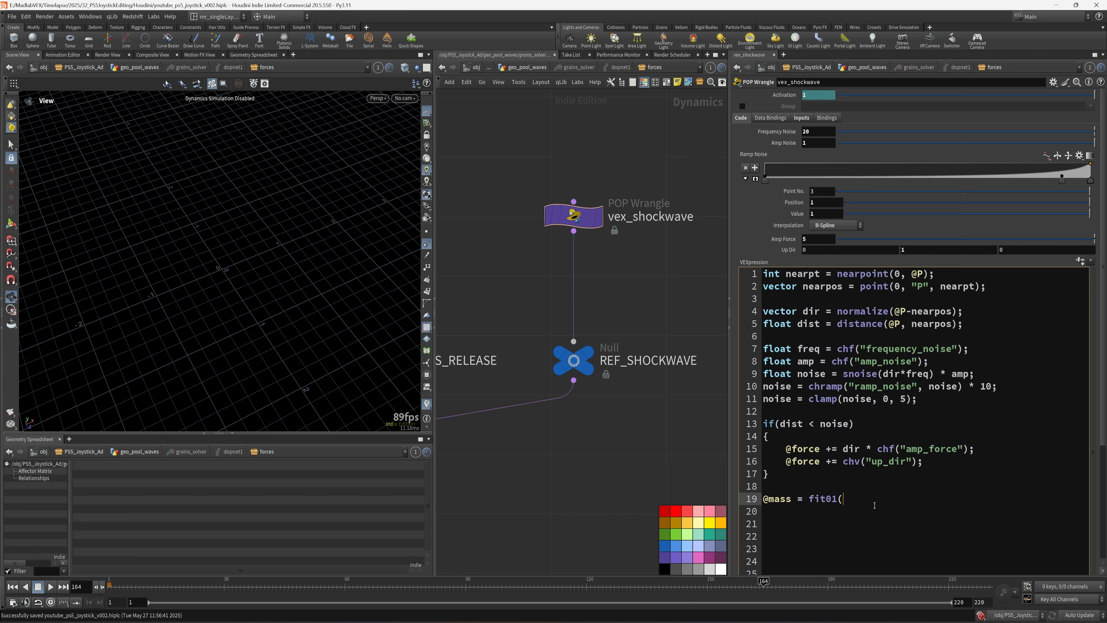
{"action": "type", "text": "noise"}
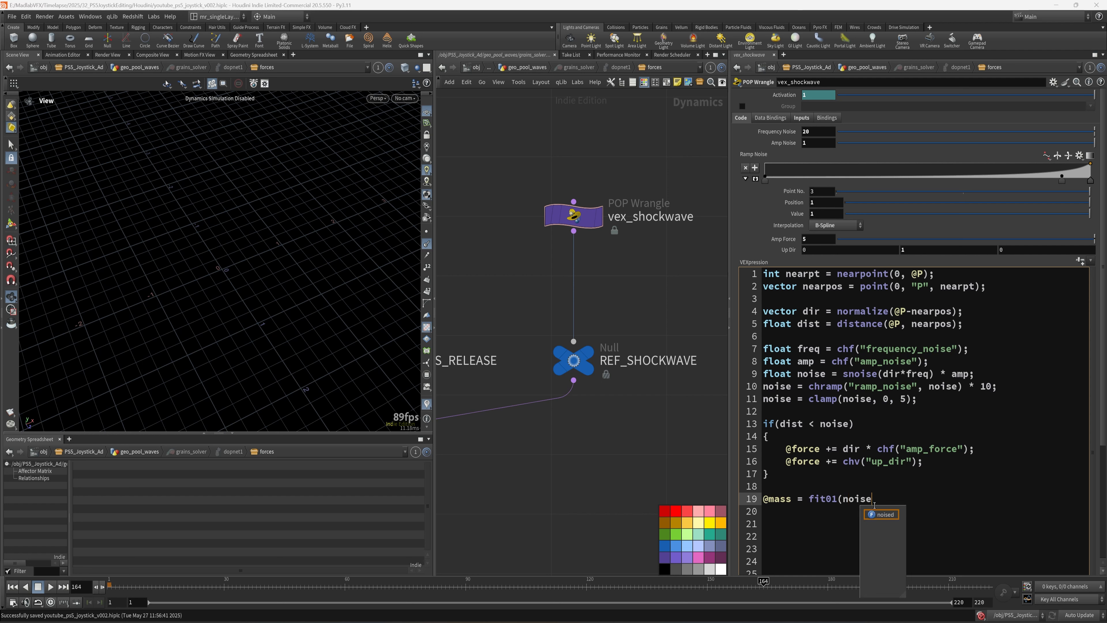
{"action": "type", "text": ", chf("}
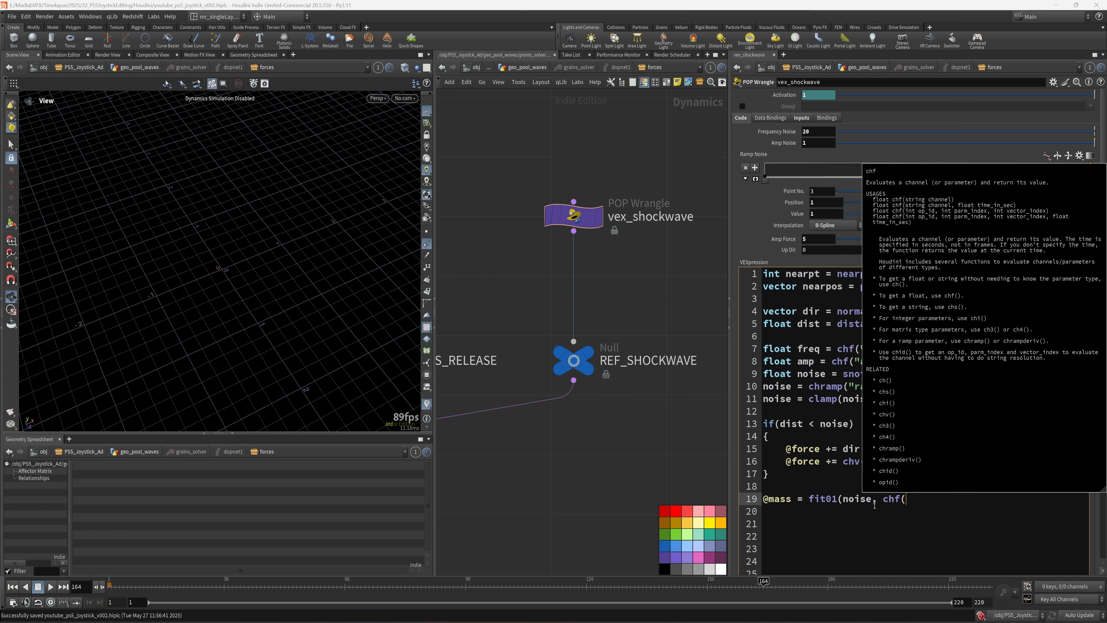
{"action": "type", "text": "\"\")"}
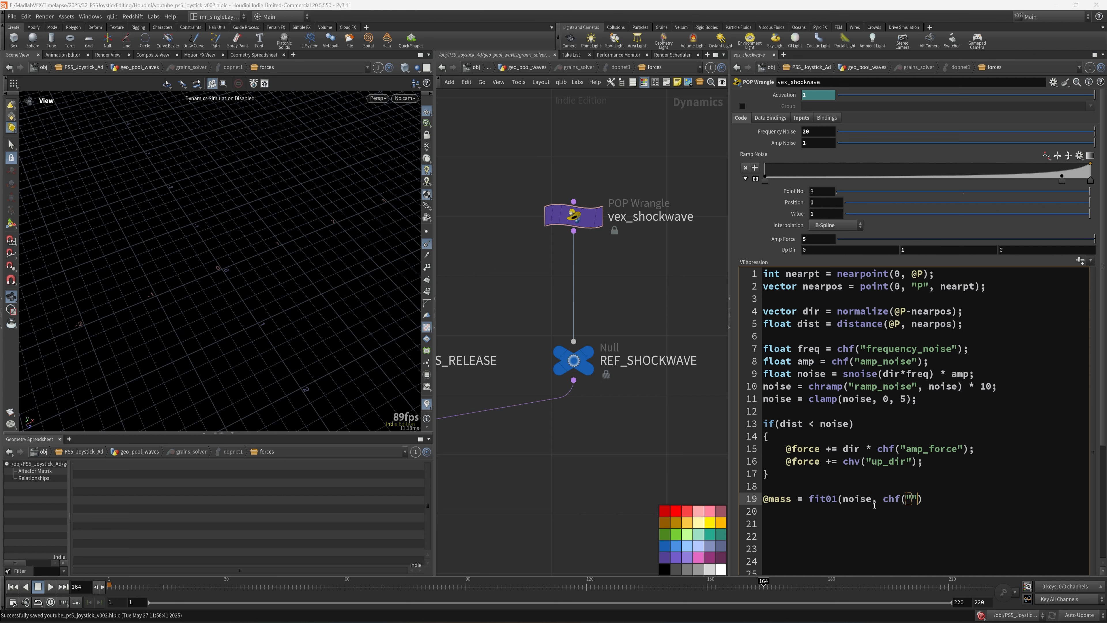
{"action": "key", "text": "Left"}
{"action": "type", "text": "min_mass"}
{"action": "key", "text": "End"}
{"action": "type", "text": ", chf(\"max_mass"}
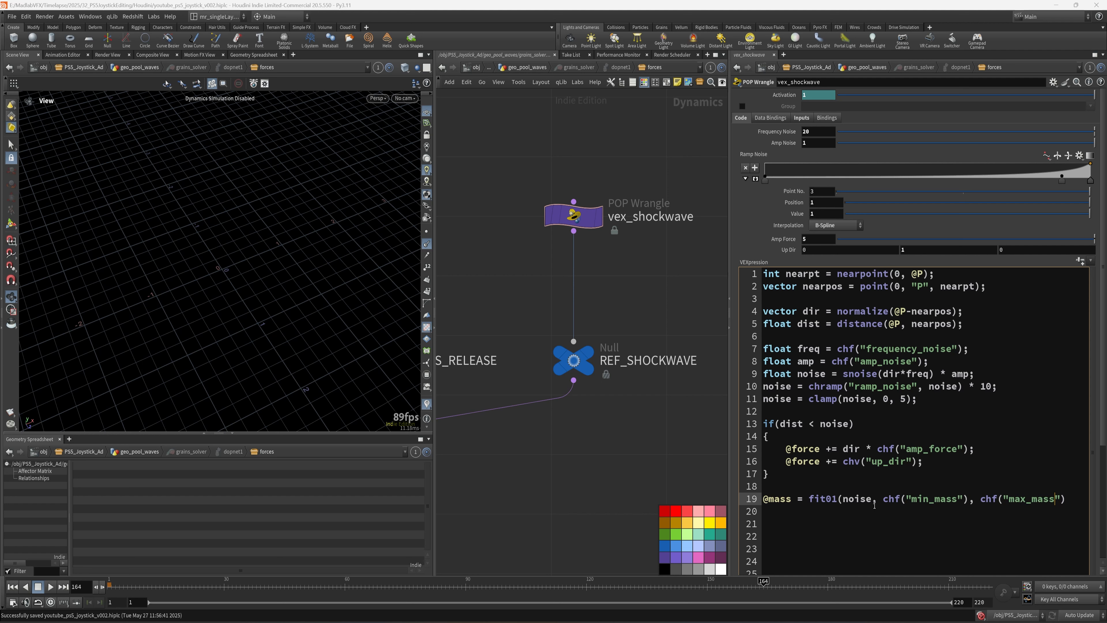
{"action": "type", "text": "\"));"}
- Begin an if( rand(...) condition on a new line below the mass assignment
{"action": "key", "text": "Return"}
{"action": "key", "text": "Return"}
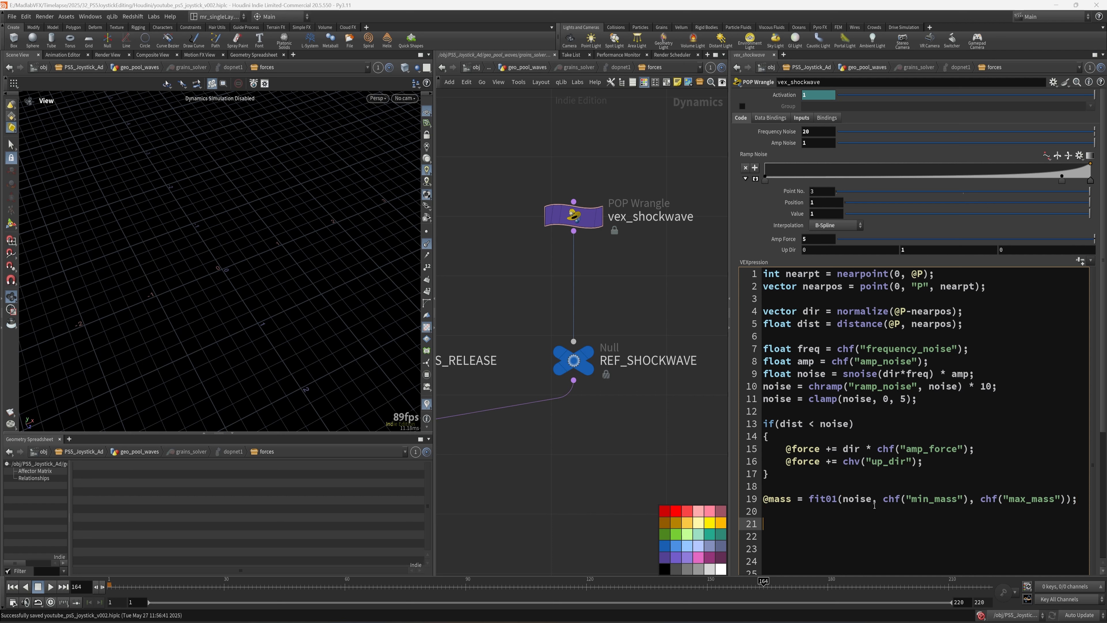
{"action": "type", "text": "if"}
{"action": "type", "text": "( rand(@pn"}
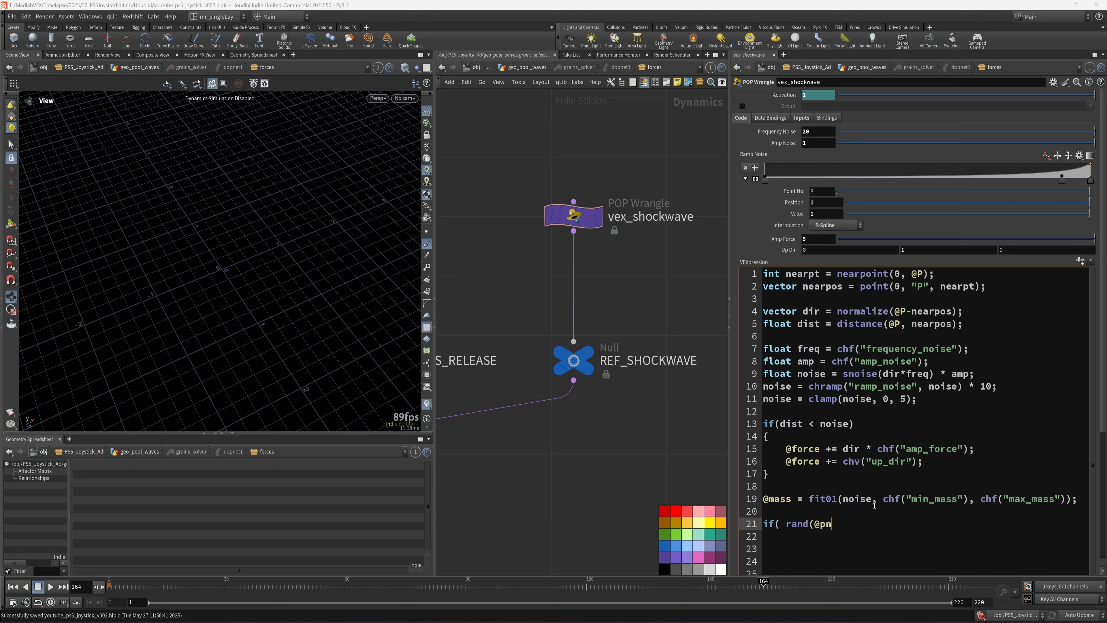
{"action": "key", "text": "BackSpace"}
{"action": "type", "text": "tnum < 0.05)"}
{"action": "key", "text": "Return"}
{"action": "type", "text": "{"}
{"action": "key", "text": "Return"}
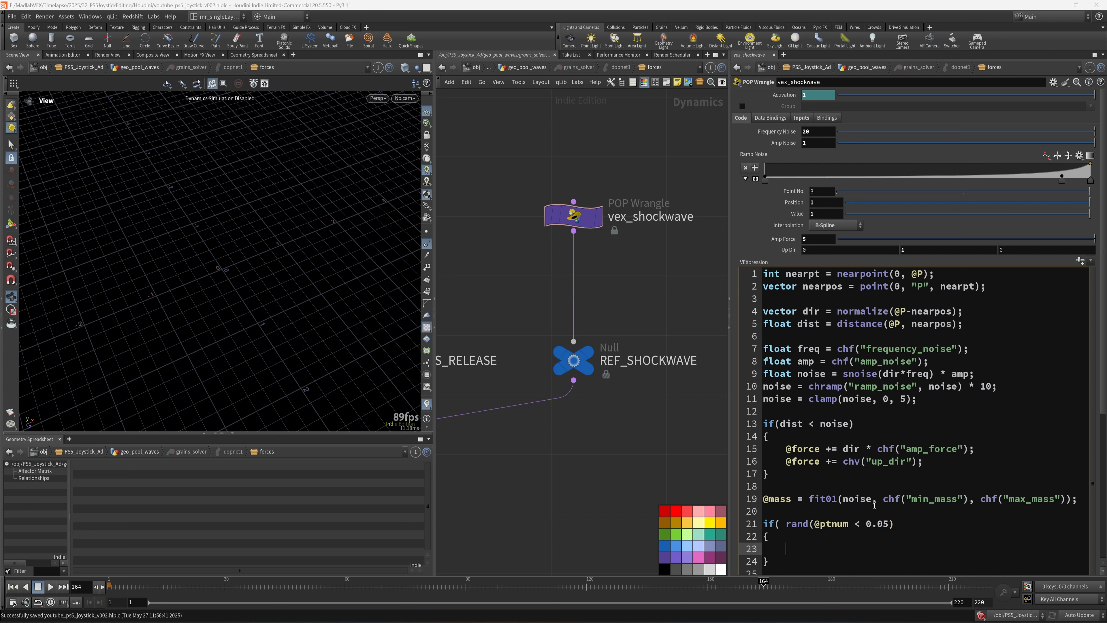
{"action": "type", "text": "@mass = fit01("}
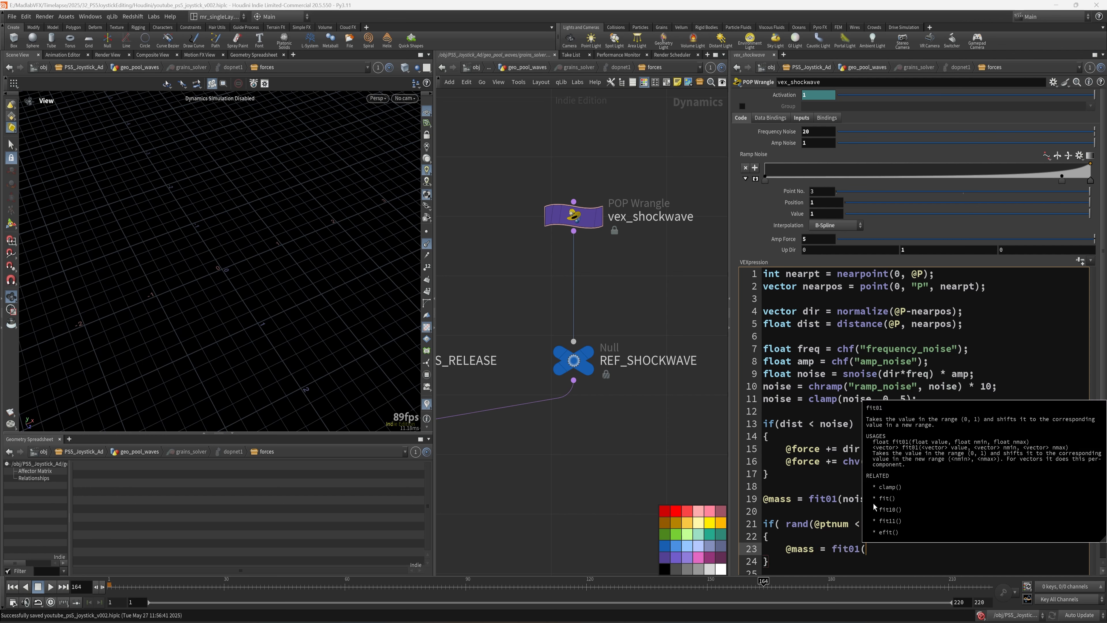
{"action": "type", "text": "rand(pt"}
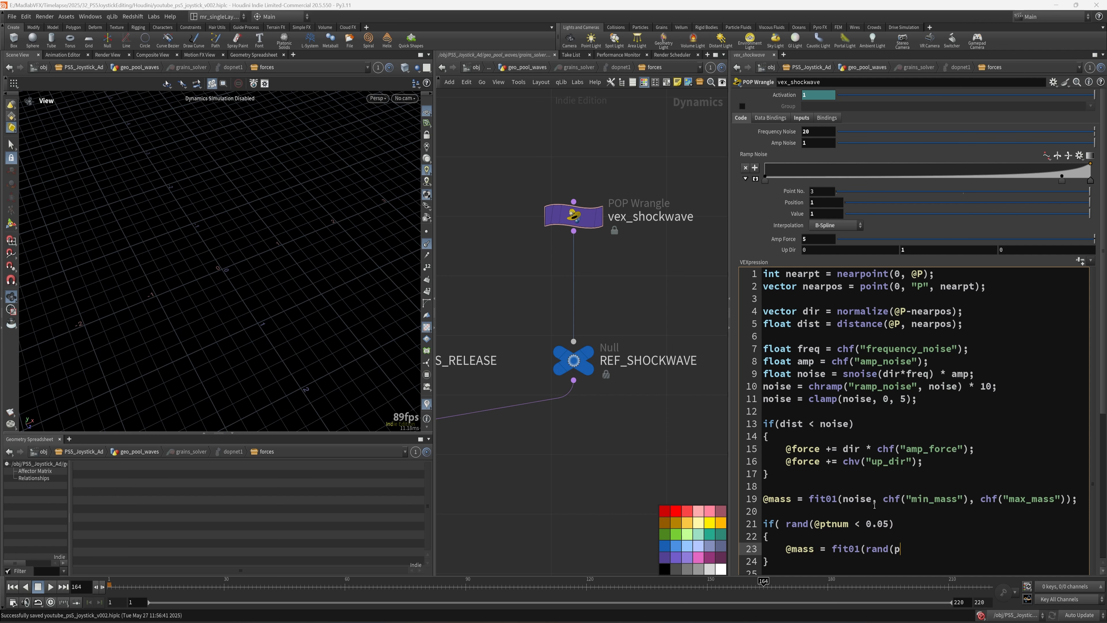
{"action": "key", "text": "BackSpace"}
{"action": "key", "text": "BackSpace"}
{"action": "type", "text": "@ptnum),"}
{"action": "type", "text": ", 10);"}
{"action": "middle_click_drag", "start_coordinate": [615, 417], "coordinate": [639, 404]}
{"action": "key", "text": "ctrl+s"}
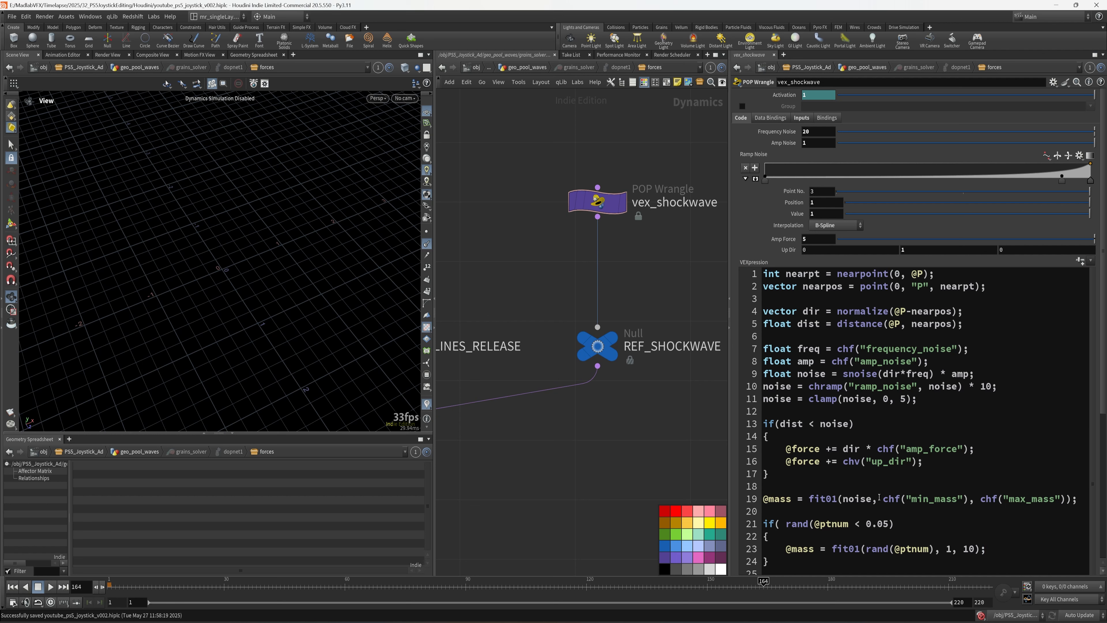
- Create the spare parameters and set Min Mass to 0.03 and Max Mass to 0.1
{"action": "left_click", "coordinate": [1081, 260]}
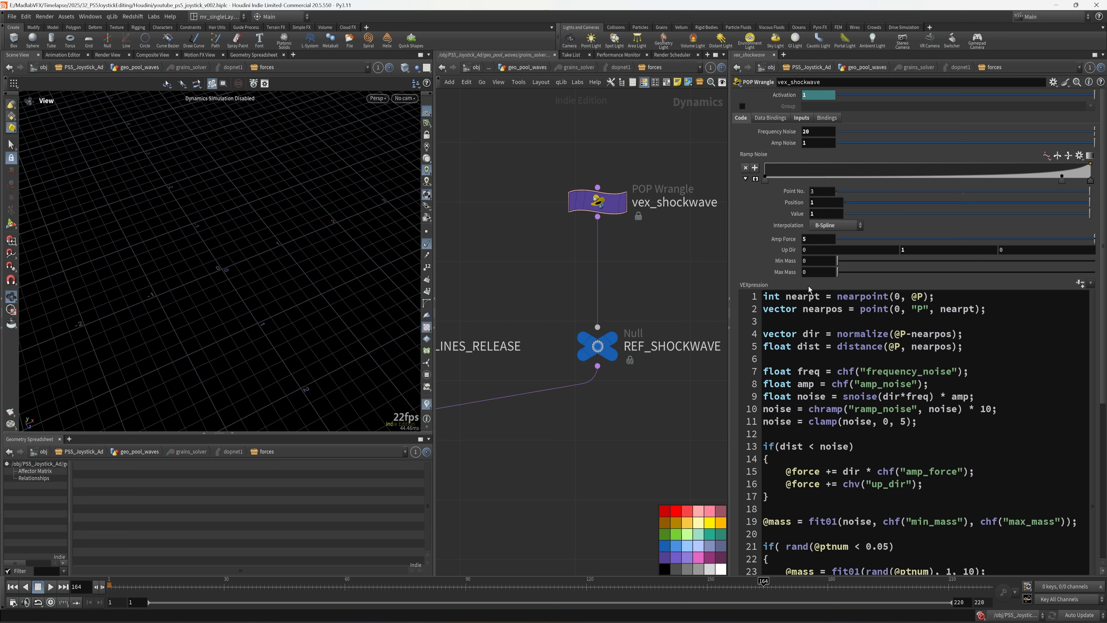
{"action": "left_click", "coordinate": [822, 263]}
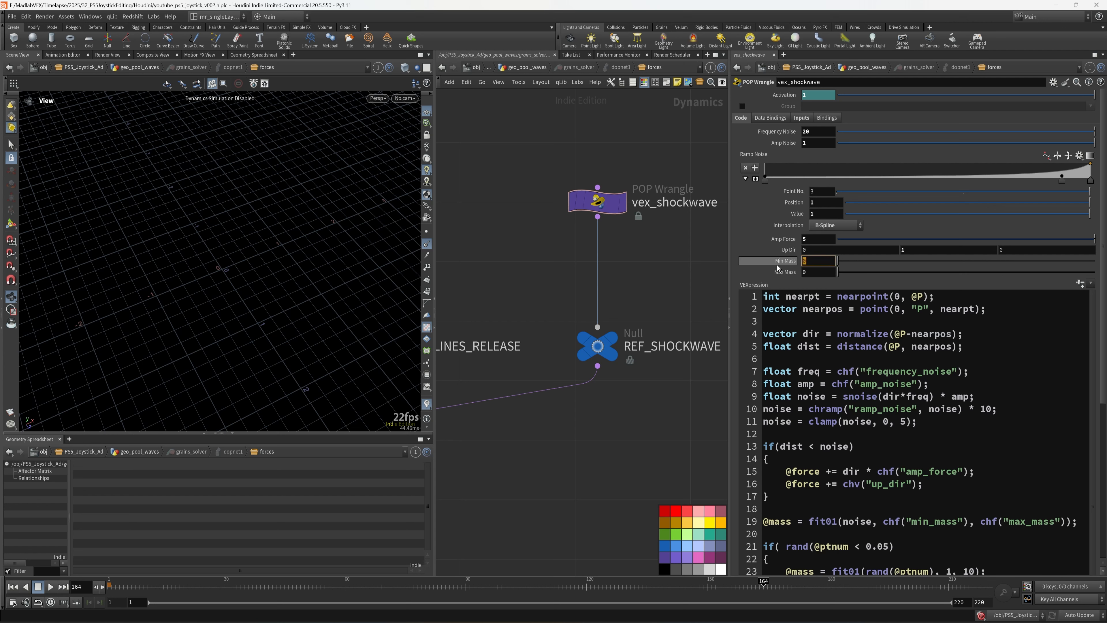
{"action": "type", "text": "0.03"}
{"action": "key", "text": "Return"}
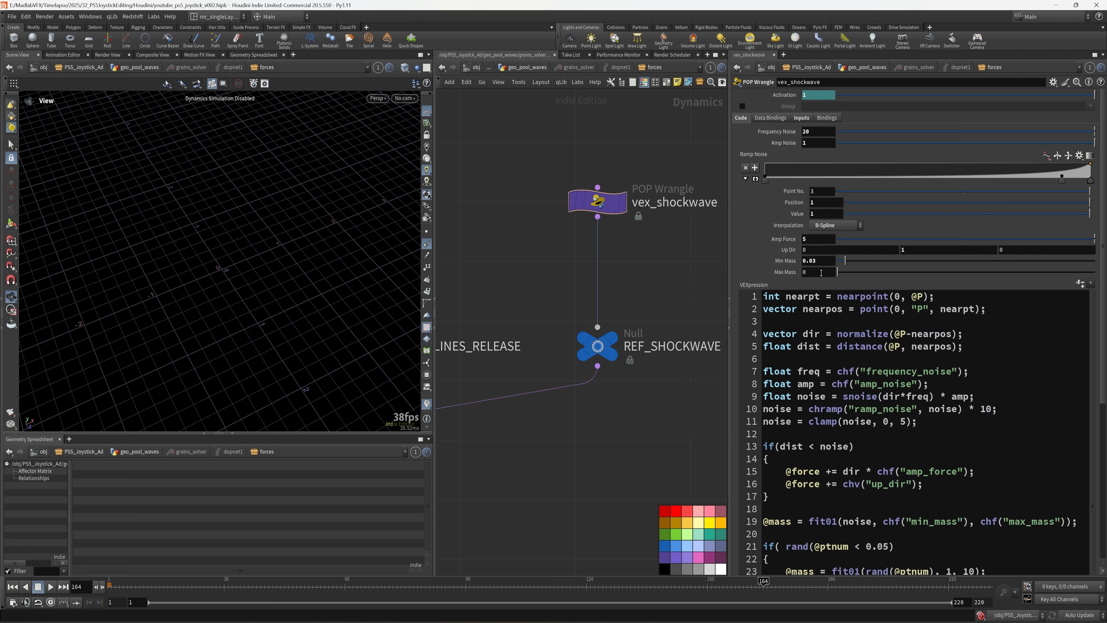
{"action": "left_click", "coordinate": [819, 274]}
{"action": "type", "text": ".1"}
{"action": "key", "text": "Return"}
- Save the scene and bring the vex_vortex_color_by_speed node into view
{"action": "scroll", "coordinate": [583, 348], "scroll_direction": "down", "scroll_amount": 3}
{"action": "key", "text": "ctrl+s"}
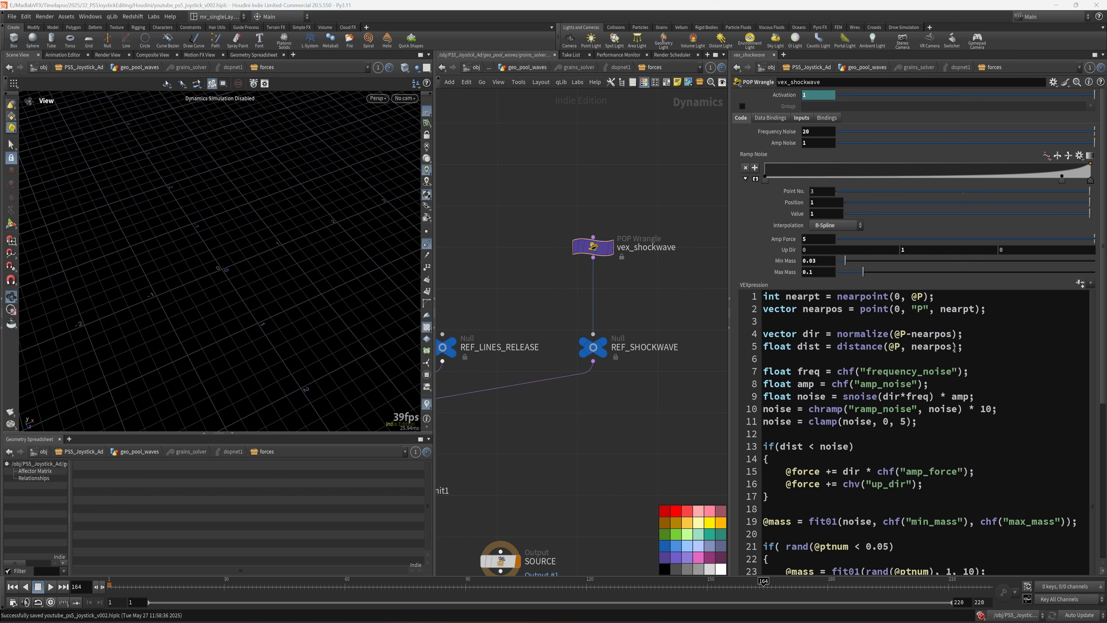
{"action": "scroll", "coordinate": [645, 301], "scroll_direction": "up", "scroll_amount": 3}
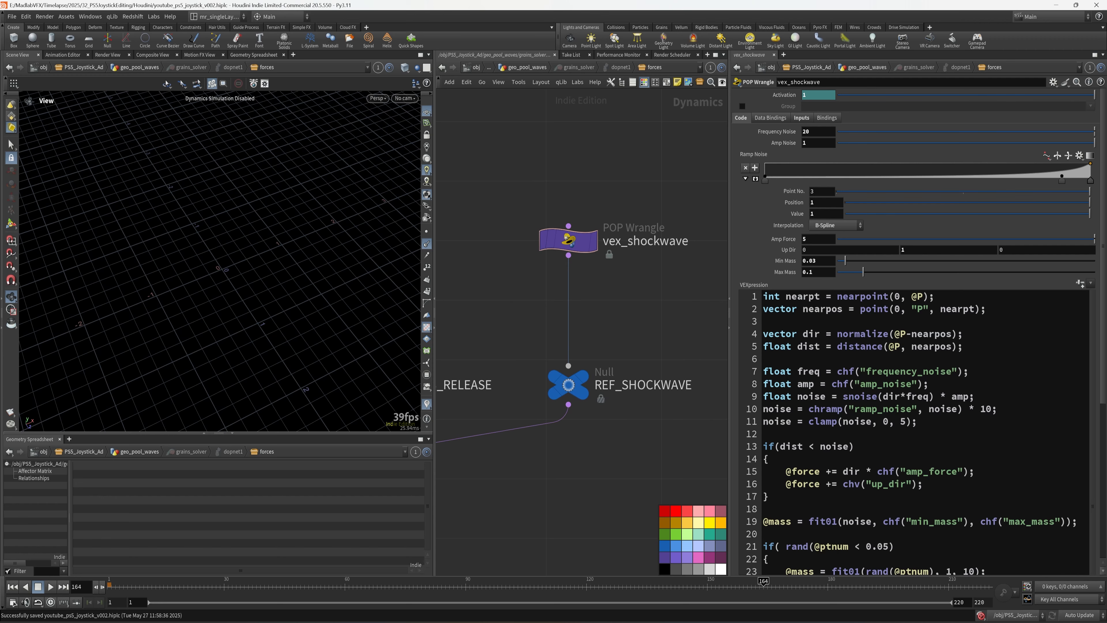
{"action": "scroll", "coordinate": [493, 358], "scroll_direction": "down", "scroll_amount": 3}
{"action": "scroll", "coordinate": [492, 355], "scroll_direction": "down", "scroll_amount": 3}
{"action": "middle_click_drag", "start_coordinate": [493, 354], "coordinate": [585, 341]}
{"action": "scroll", "coordinate": [585, 341], "scroll_direction": "up", "scroll_amount": 4}
- Copy the vex_vortex_color_by_speed node and paste it onto the REF_SHOCKWAVE wire after vex_shockwave
{"action": "left_click", "coordinate": [517, 262]}
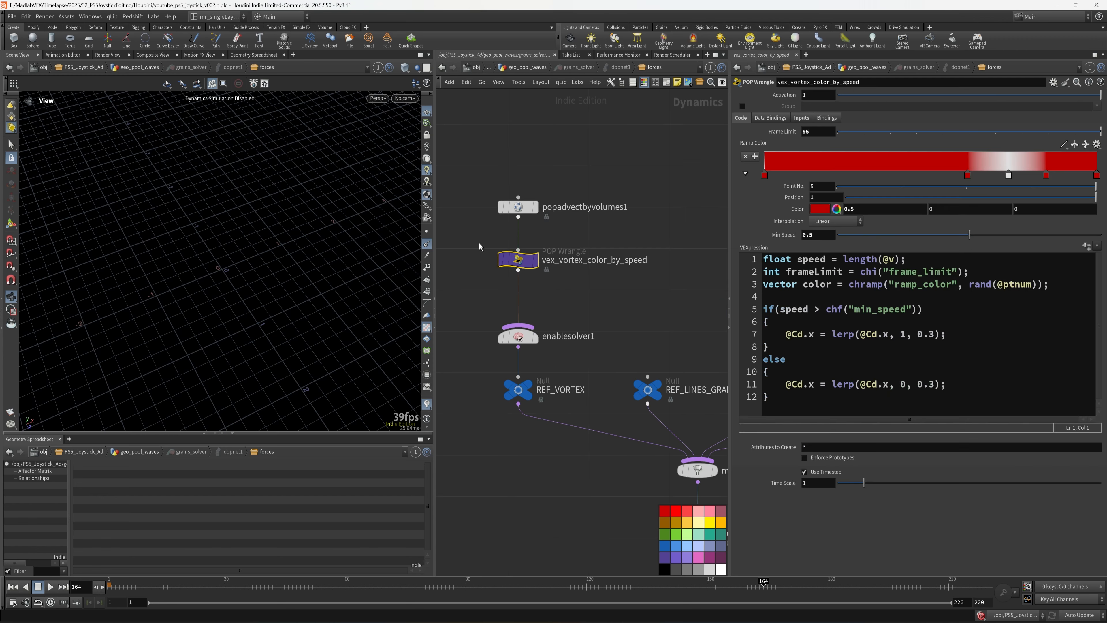
{"action": "key", "text": "ctrl+c"}
{"action": "middle_click_drag", "start_coordinate": [711, 313], "coordinate": [370, 307]}
{"action": "scroll", "coordinate": [579, 329], "scroll_direction": "up", "scroll_amount": 4}
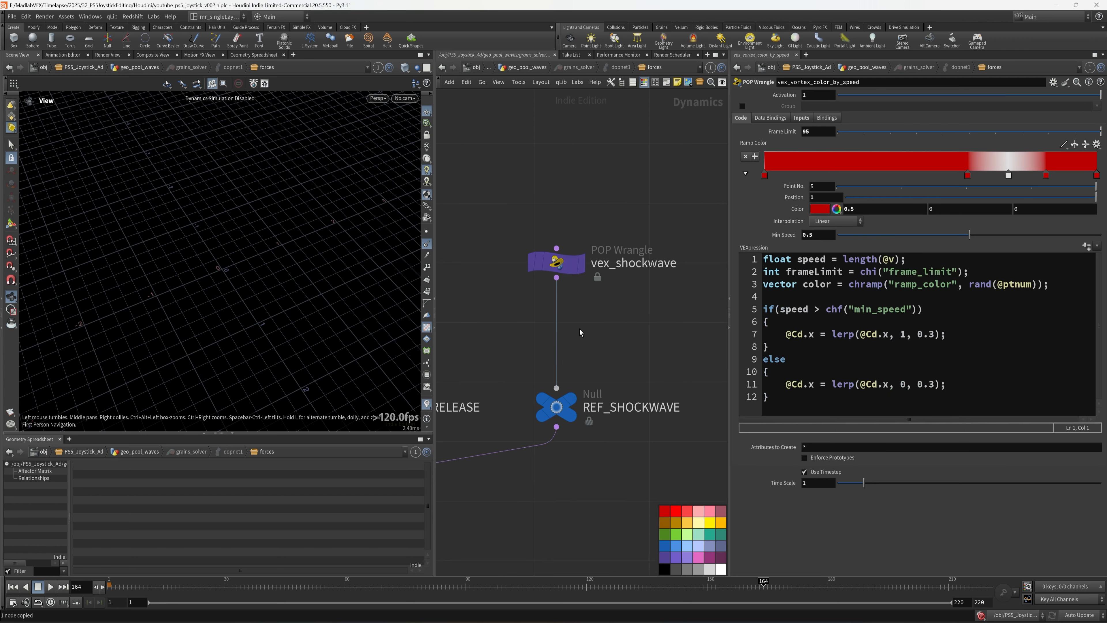
{"action": "key", "text": "ctrl+v"}
{"action": "left_click_drag", "start_coordinate": [579, 329], "coordinate": [548, 329]}
{"action": "middle_click_drag", "start_coordinate": [605, 359], "coordinate": [559, 363]}
{"action": "left_click_drag", "start_coordinate": [503, 333], "coordinate": [606, 341]}
- Rename the pasted node vex_shockwave_color_by_speed and save the scene
{"action": "left_click", "coordinate": [570, 336]}
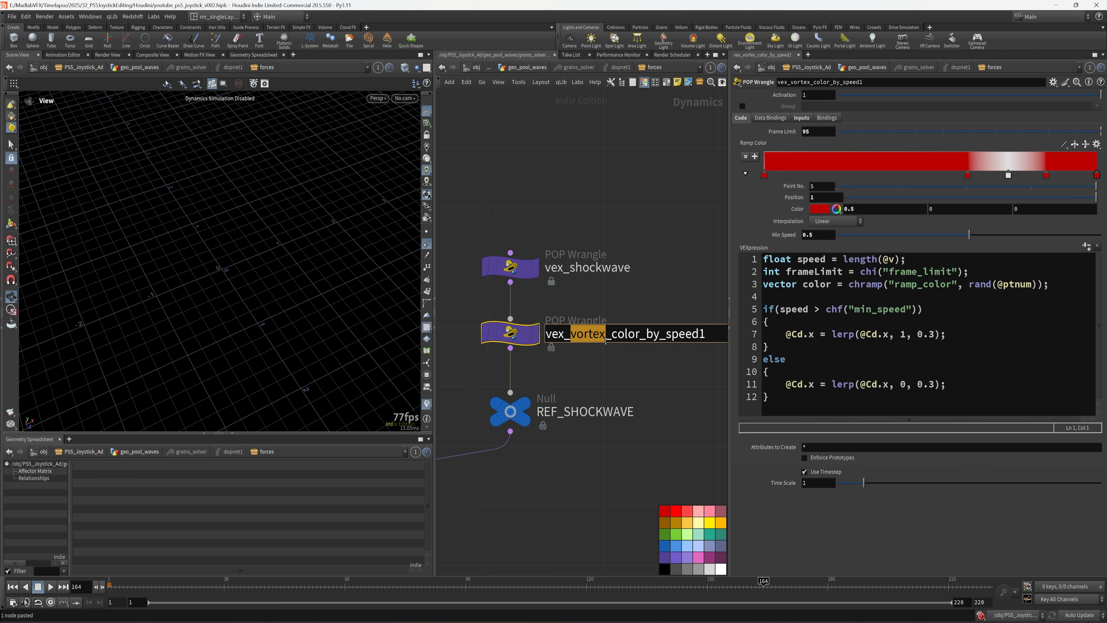
{"action": "type", "text": "shockwave"}
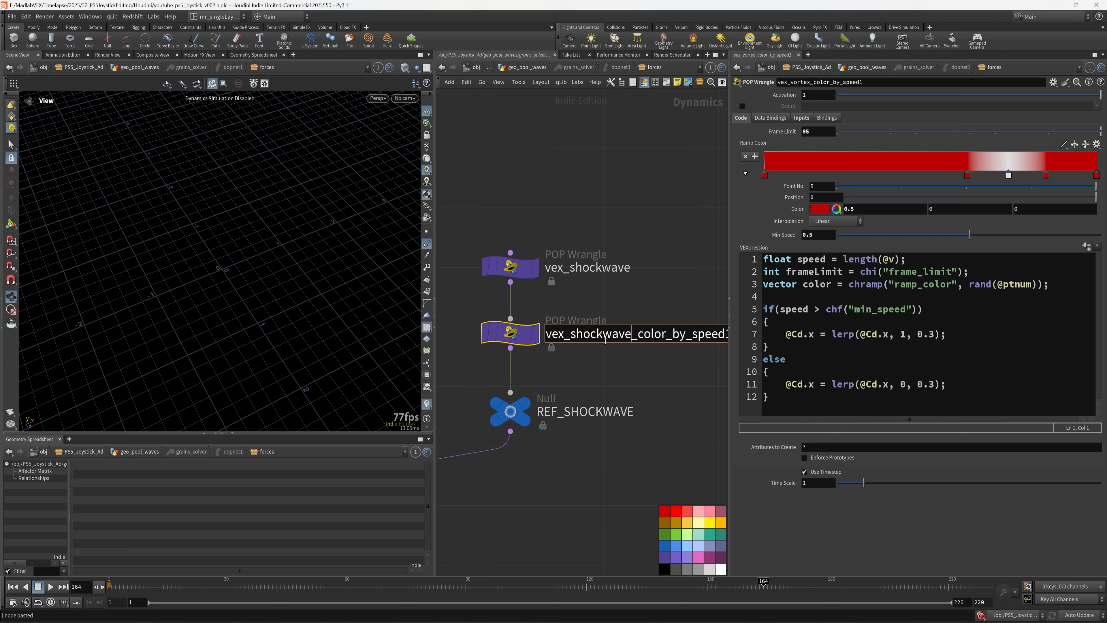
{"action": "key", "text": "End"}
{"action": "key", "text": "BackSpace"}
{"action": "key", "text": "Return"}
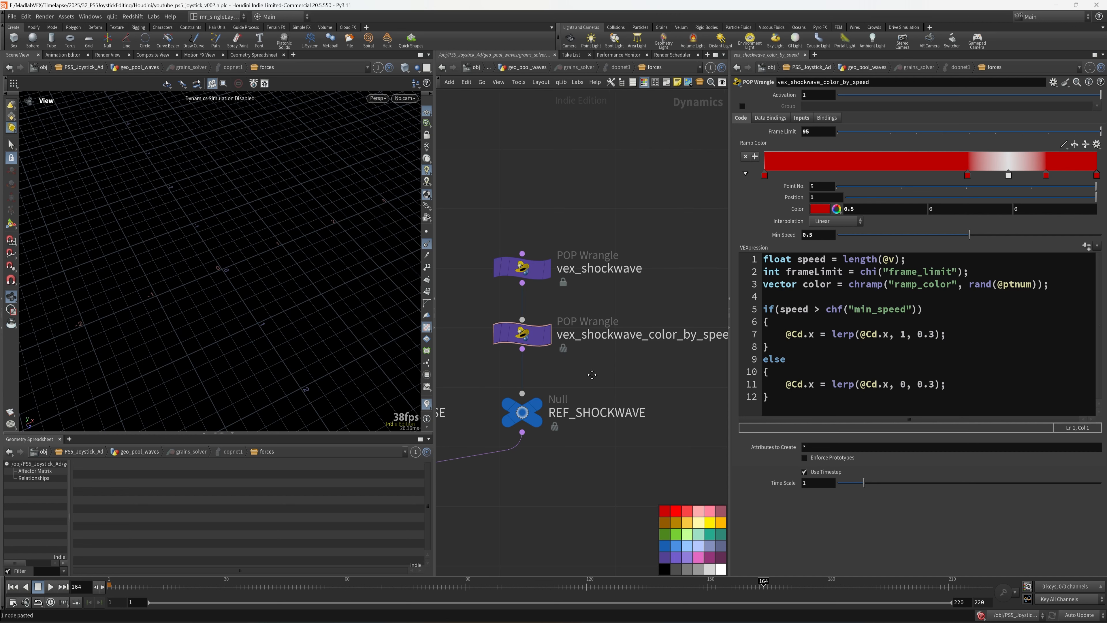
{"action": "key", "text": "ctrl+s"}
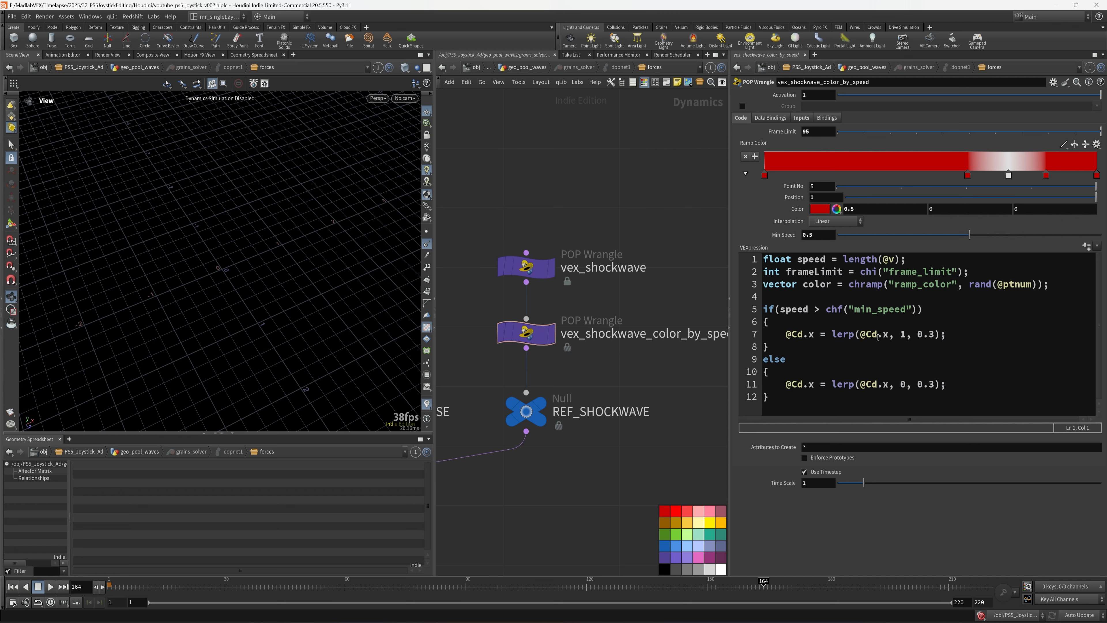
{"action": "left_click", "coordinate": [813, 335]}
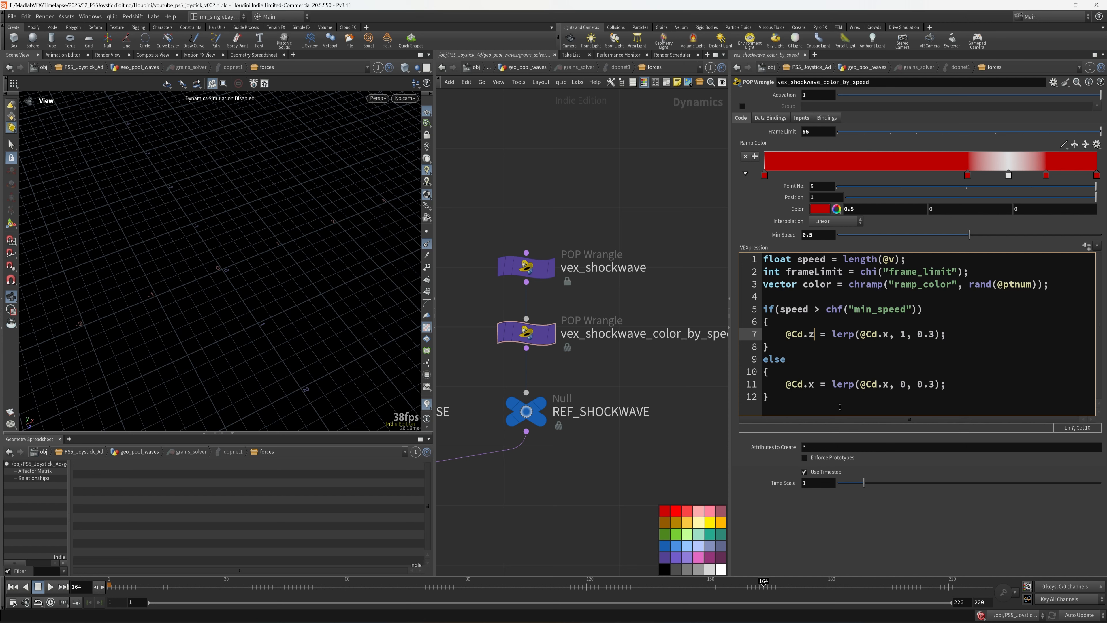
{"action": "key", "text": "Down"}
{"action": "key", "text": "Down"}
{"action": "key", "text": "Down"}
{"action": "key", "text": "Down"}
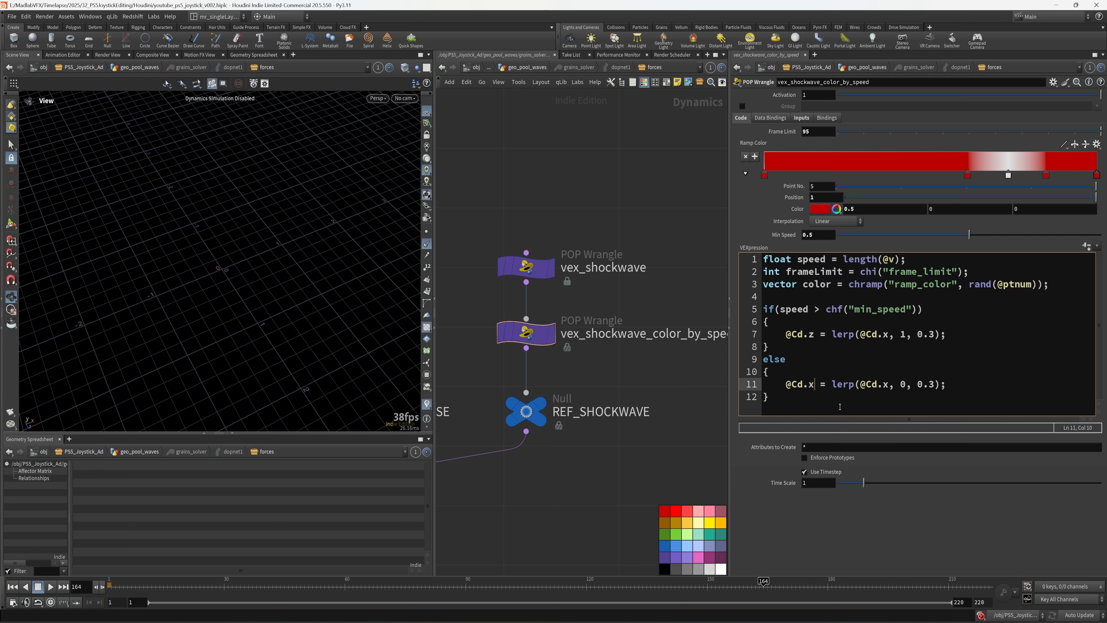
{"action": "key", "text": "BackSpace"}
{"action": "type", "text": "z"}
{"action": "left_click", "coordinate": [885, 334]}
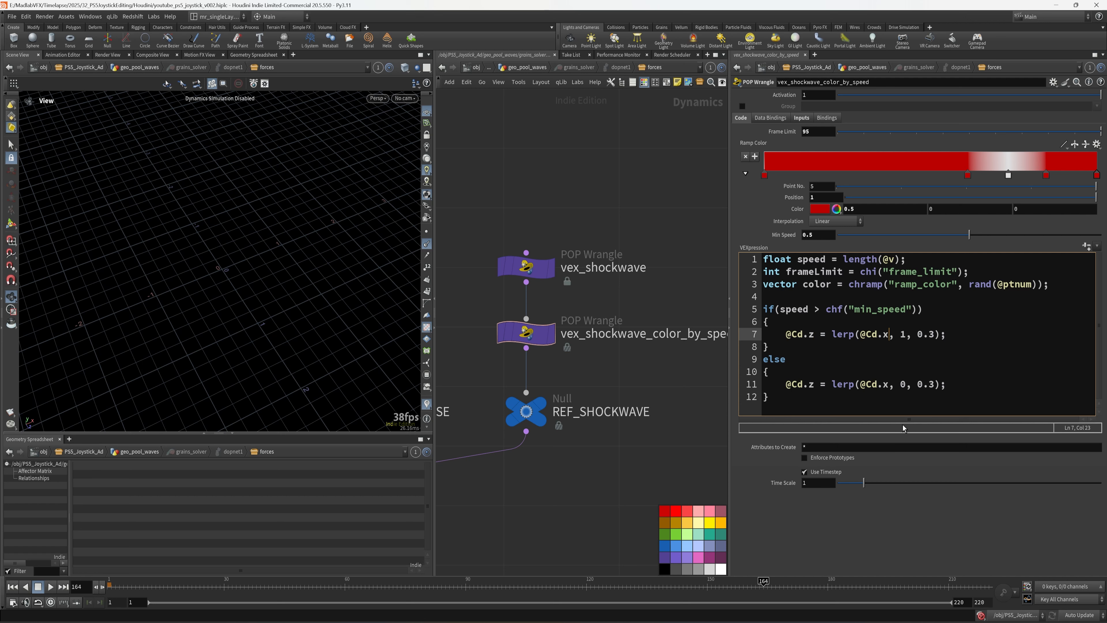
{"action": "key", "text": "BackSpace"}
{"action": "type", "text": "z"}
{"action": "key", "text": "Down"}
{"action": "key", "text": "Down"}
{"action": "key", "text": "Down"}
{"action": "key", "text": "Down"}
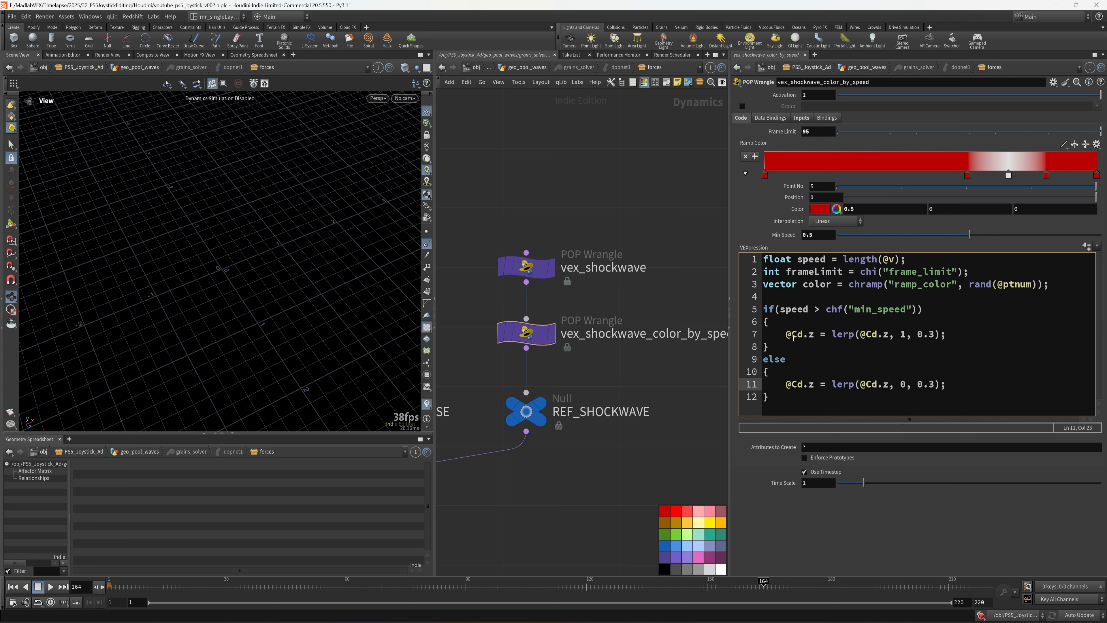
{"action": "middle_click_drag", "start_coordinate": [661, 273], "coordinate": [665, 274]}
- Set Min Speed to 2 and save the scene
{"action": "left_click", "coordinate": [774, 238]}
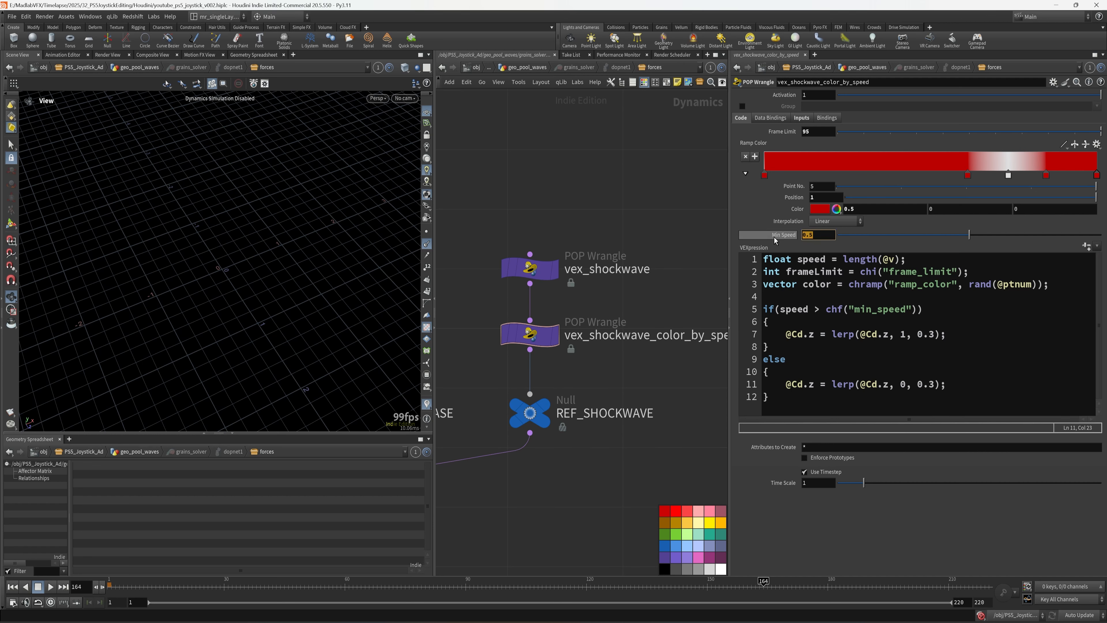
{"action": "type", "text": "2"}
{"action": "key", "text": "Return"}
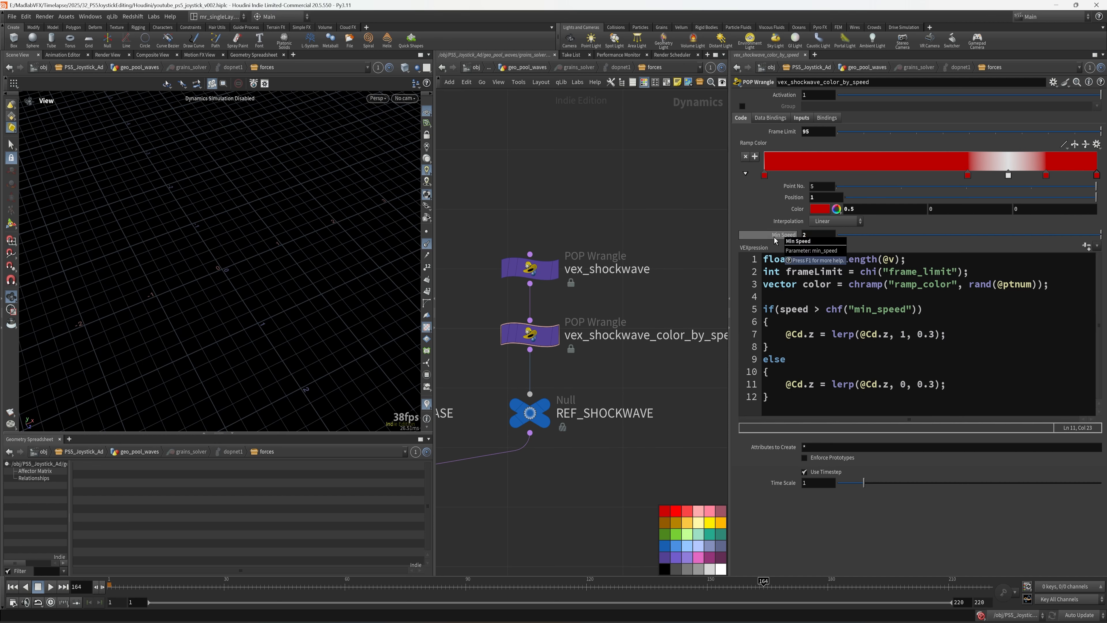
{"action": "middle_click_drag", "start_coordinate": [599, 230], "coordinate": [609, 199]}
{"action": "key", "text": "ctrl+s"}
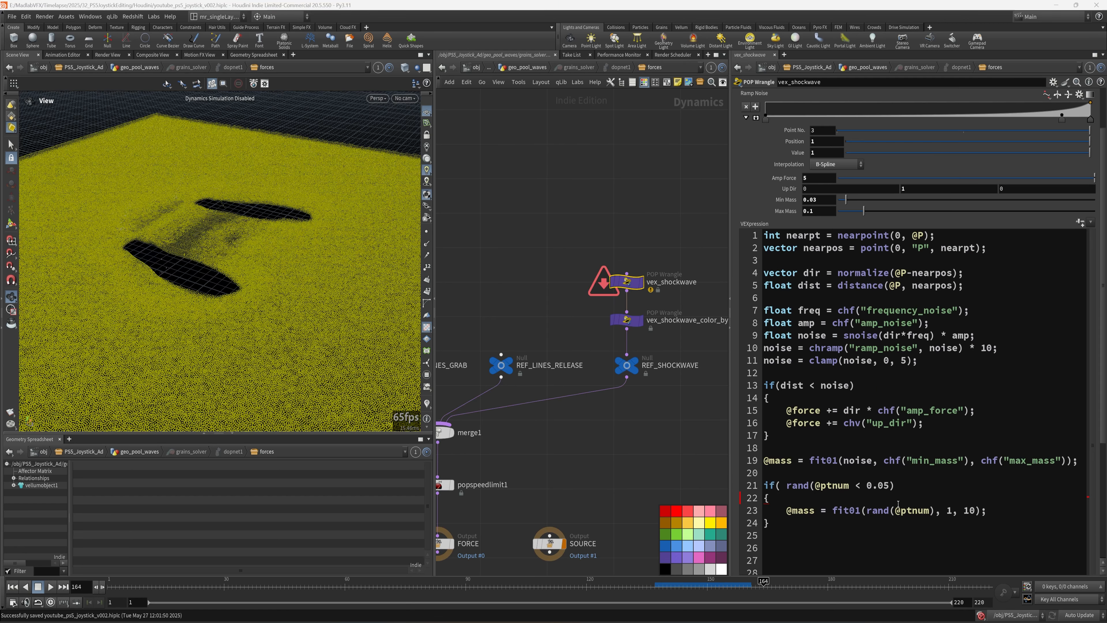
{"action": "left_click", "coordinate": [930, 493]}
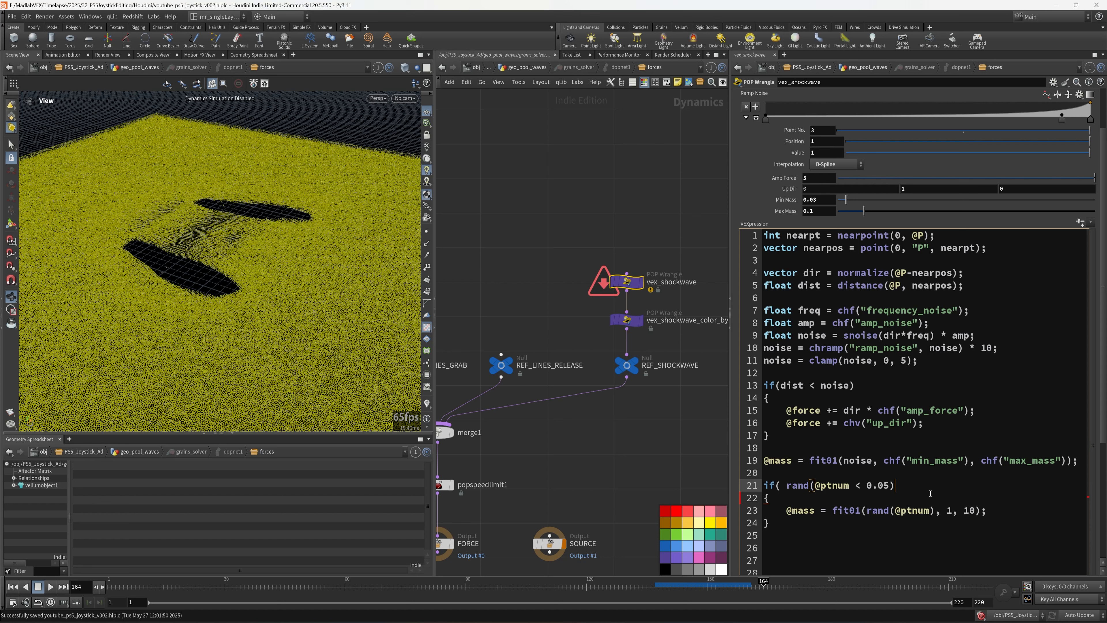
{"action": "key", "text": "Left"}
{"action": "key", "text": "Left"}
{"action": "key", "text": "Left"}
{"action": "key", "text": "Left"}
{"action": "key", "text": "Left"}
{"action": "key", "text": "Left"}
{"action": "type", "text": ")"}
{"action": "left_click", "coordinate": [666, 423]}
{"action": "middle_click_drag", "start_coordinate": [646, 424], "coordinate": [660, 419]}
{"action": "left_click", "coordinate": [850, 490]}
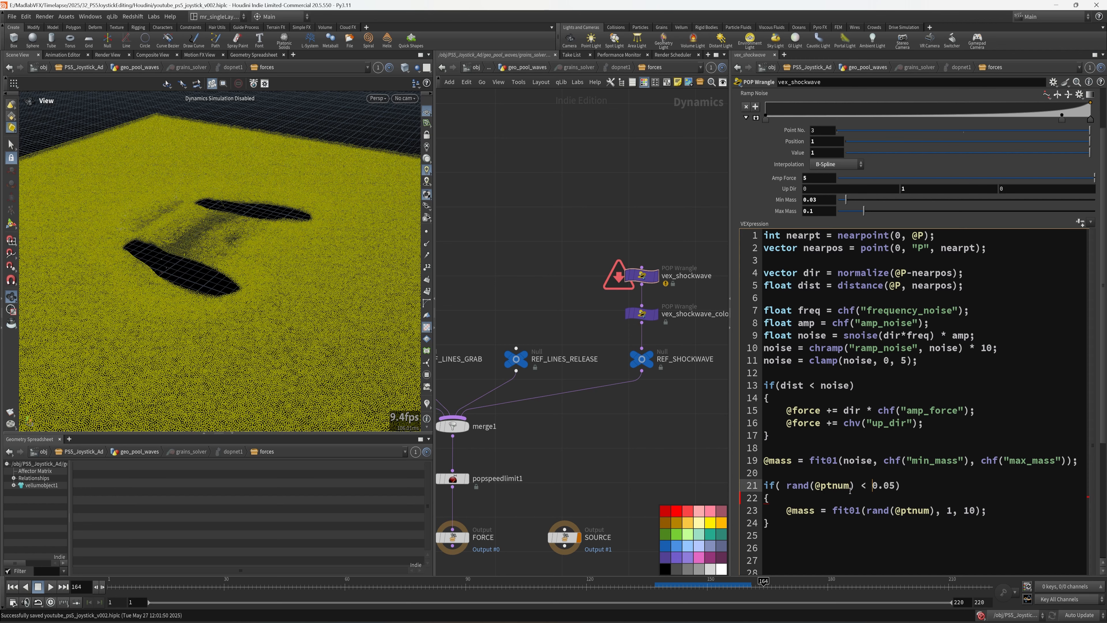
{"action": "left_click", "coordinate": [12, 586]}
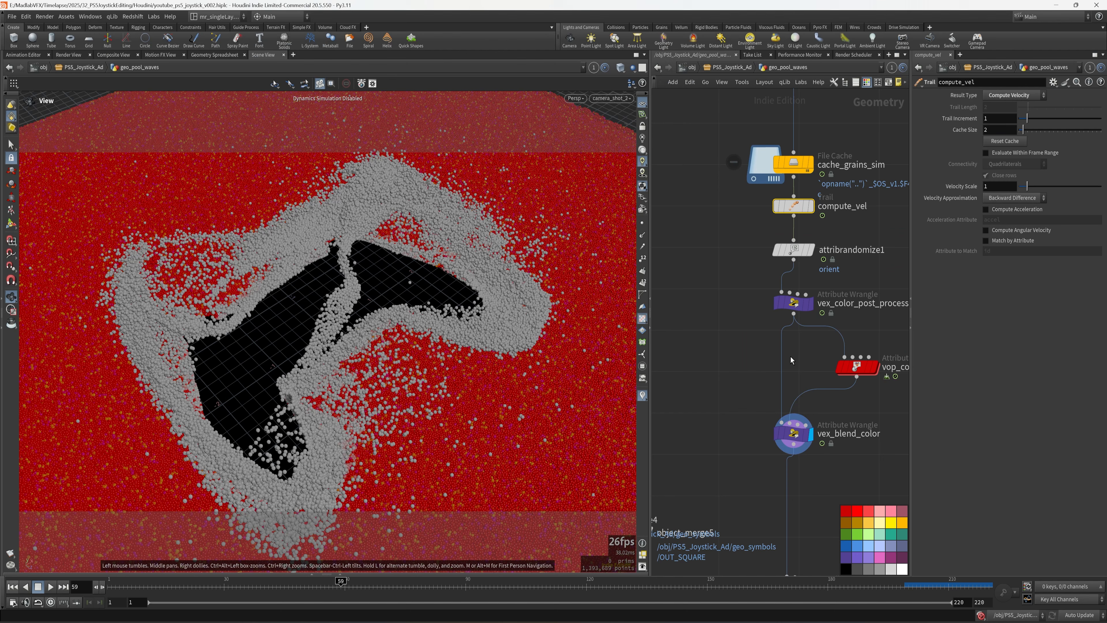
- Select grains_solver to show its Vellum Solver settings: start frame -29, 5 substeps
{"action": "scroll", "coordinate": [790, 357], "scroll_direction": "up", "scroll_amount": 10}
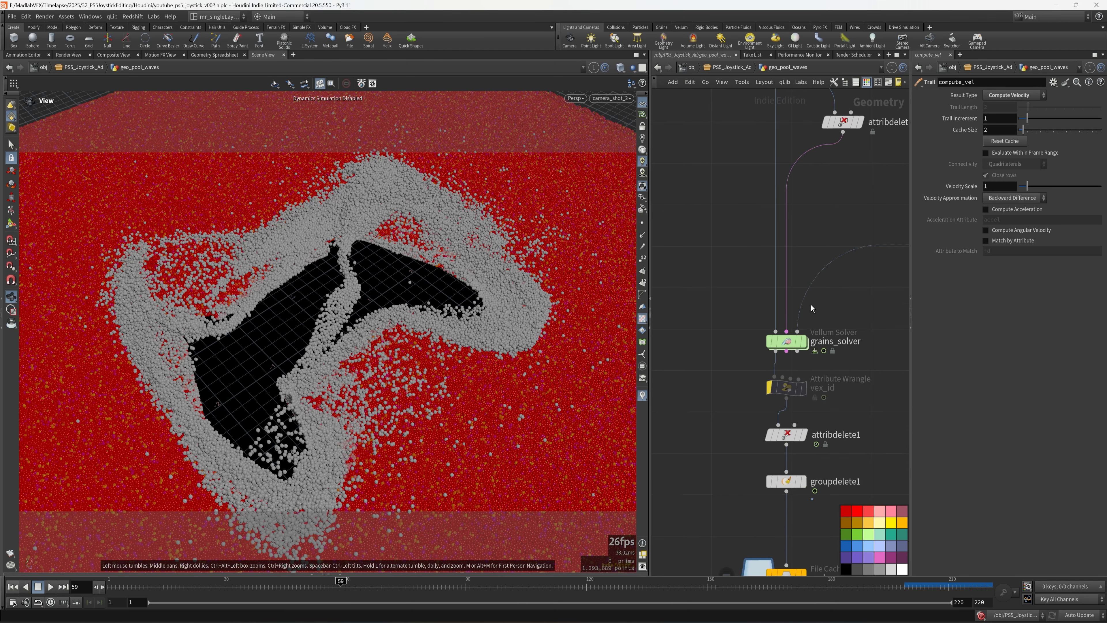
{"action": "left_click", "coordinate": [784, 341]}
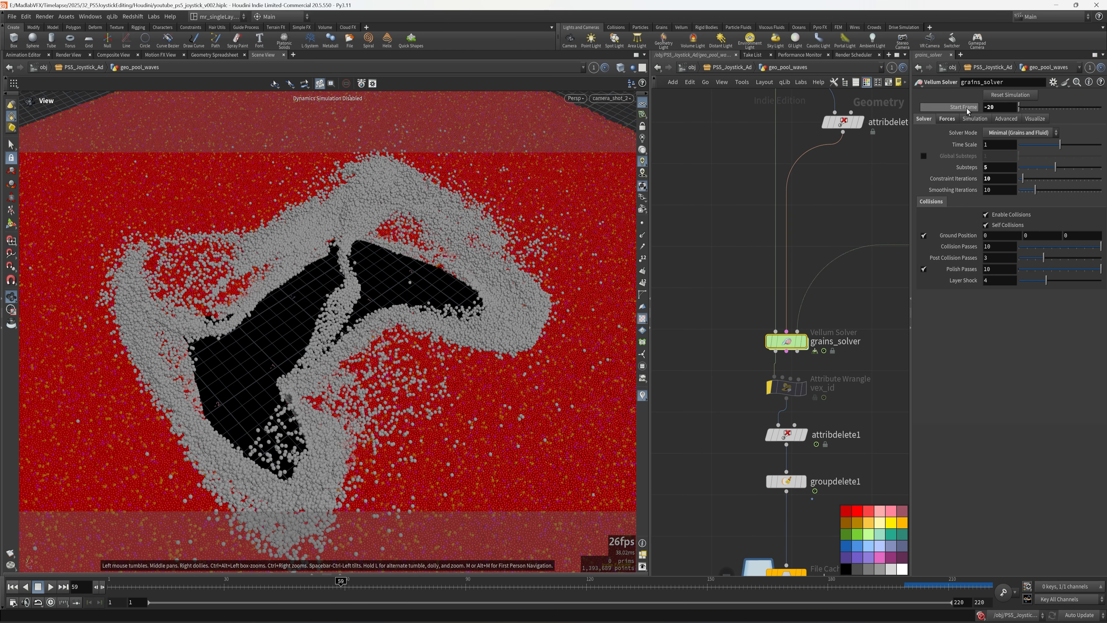
{"action": "middle_click_drag", "start_coordinate": [730, 369], "coordinate": [725, 335]}
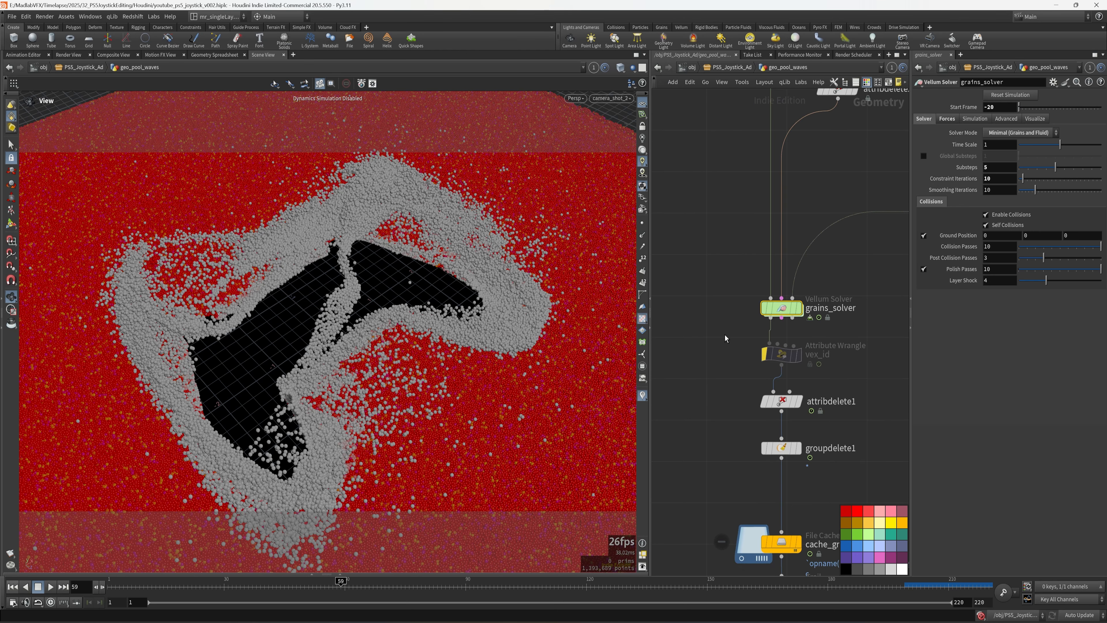
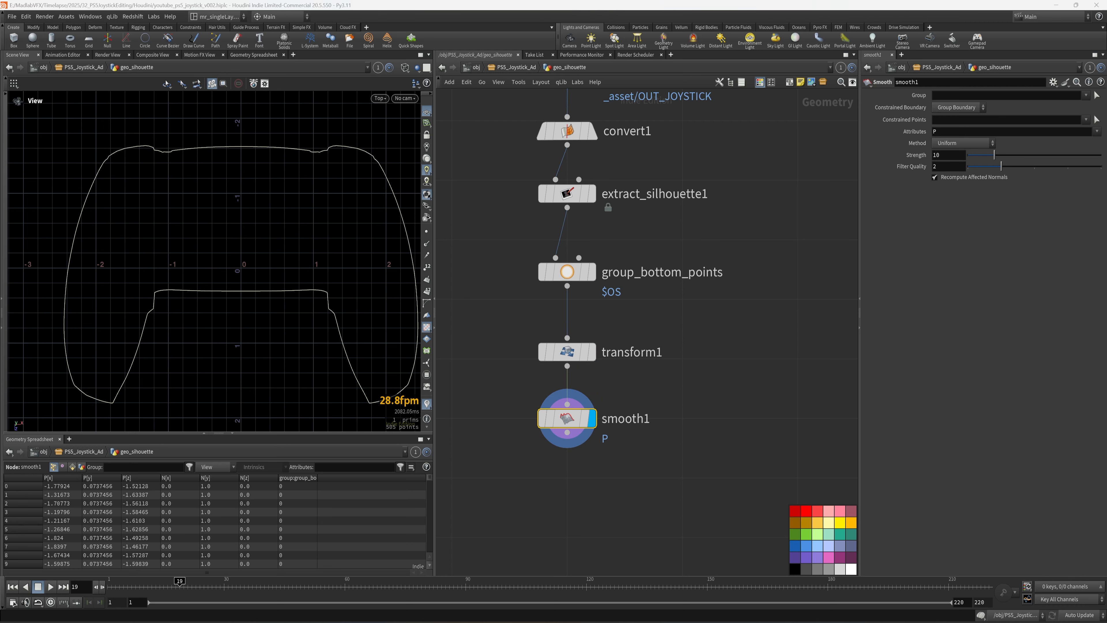
- Set smooth1's filter quality to 1 and its constrained boundary to None, then save
{"action": "left_click_drag", "start_coordinate": [1001, 166], "coordinate": [967, 169]}
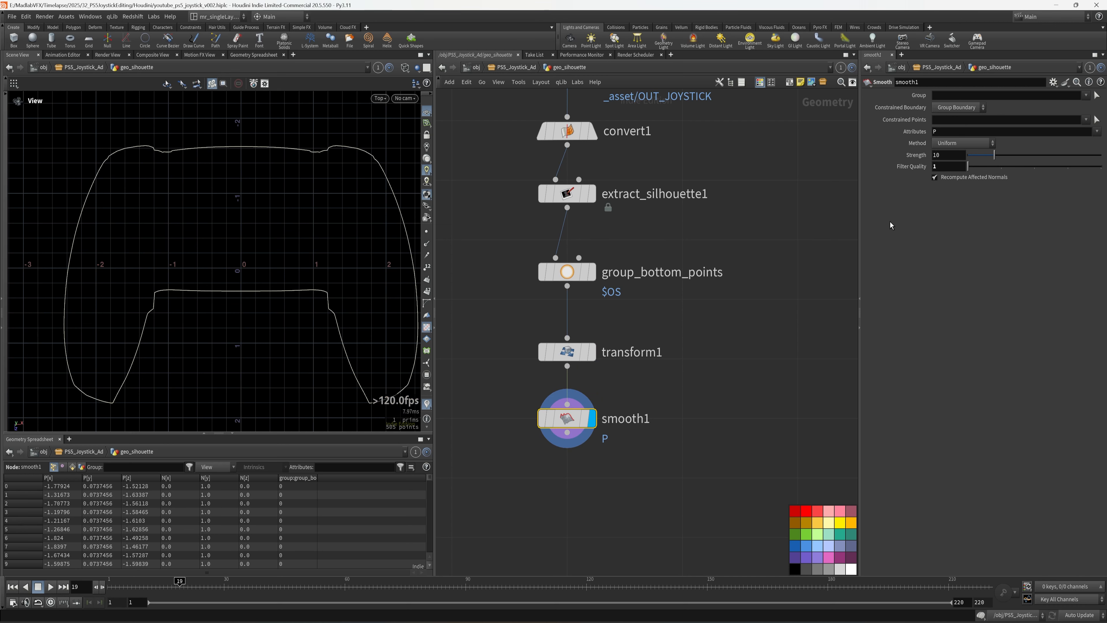
{"action": "left_click", "coordinate": [959, 107]}
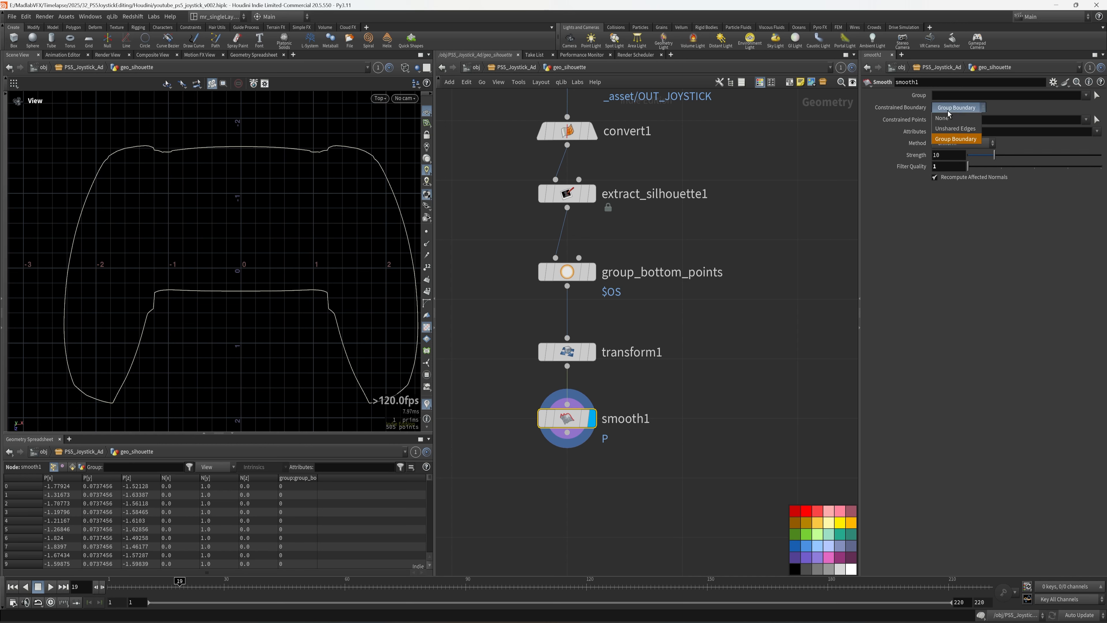
{"action": "left_click", "coordinate": [955, 108]}
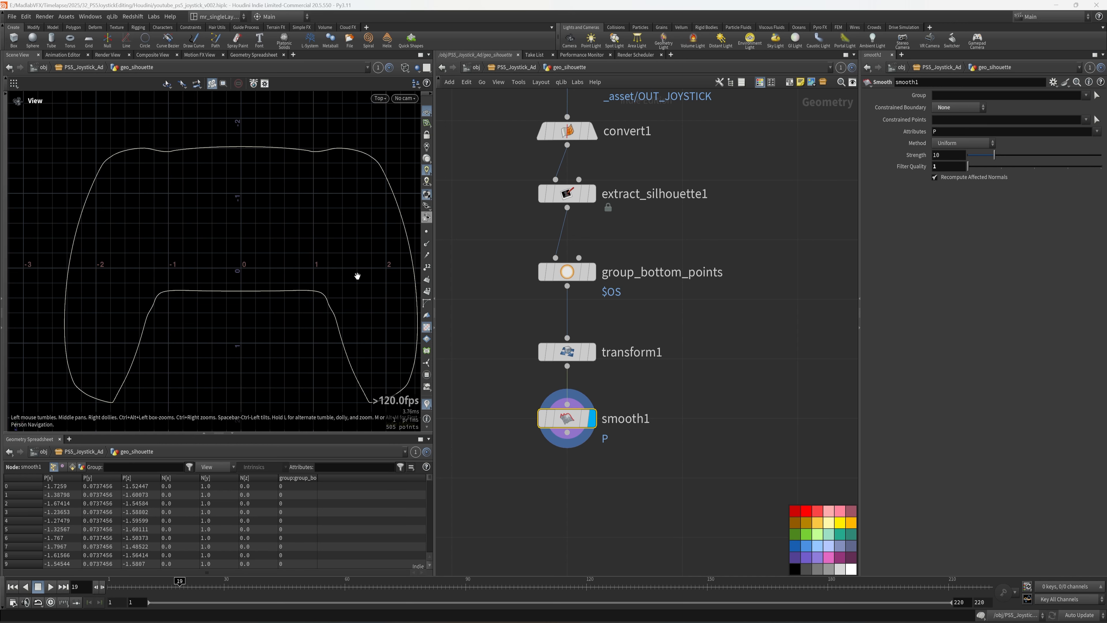
{"action": "left_click", "coordinate": [544, 419]}
{"action": "left_click", "coordinate": [544, 420]}
{"action": "scroll", "coordinate": [744, 386], "scroll_direction": "down", "scroll_amount": 1}
{"action": "middle_click_drag", "start_coordinate": [744, 386], "coordinate": [741, 341]}
{"action": "key", "text": "ctrl+s"}
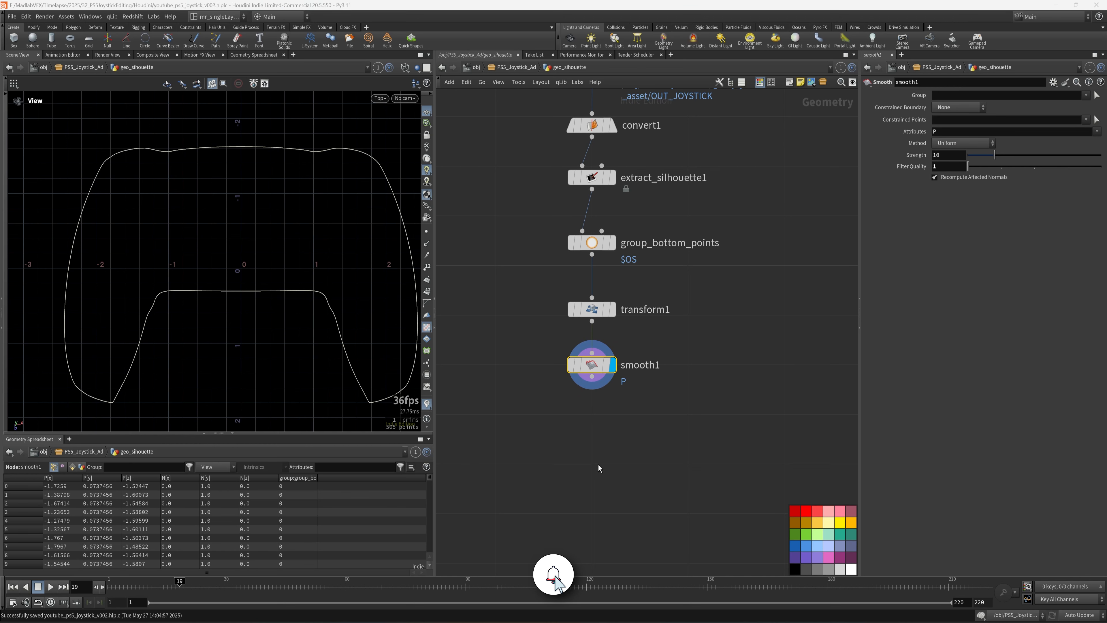
- Add a For-Each Number loop block below smooth1 and save the scene
{"action": "scroll", "coordinate": [598, 465], "scroll_direction": "down", "scroll_amount": 1}
{"action": "key", "text": "Tab"}
{"action": "type", "text": "for"}
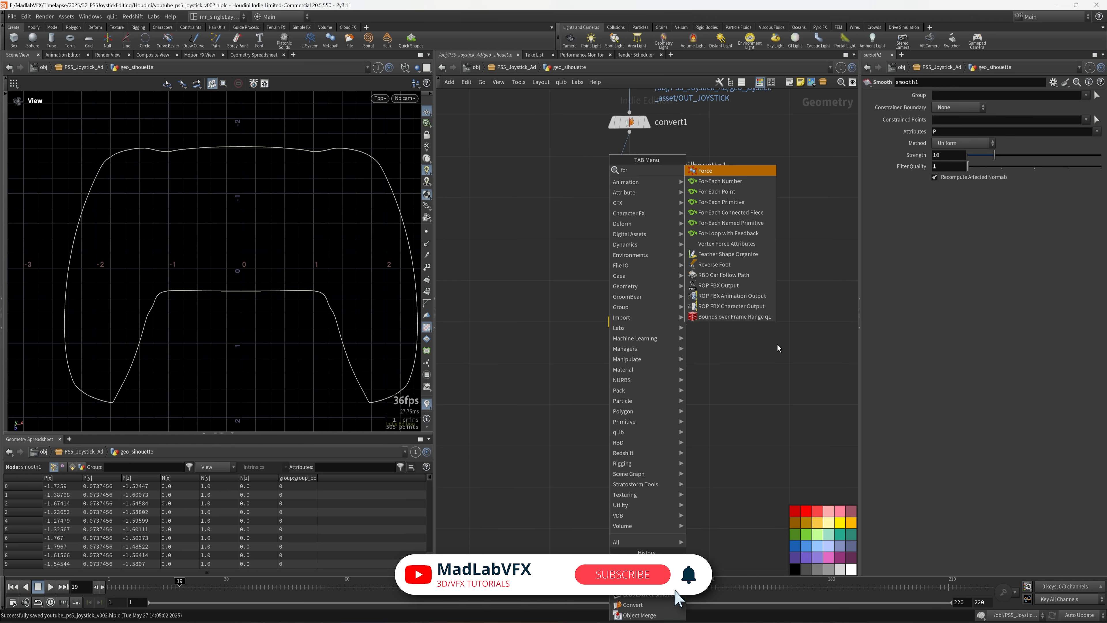
{"action": "left_click", "coordinate": [728, 181]}
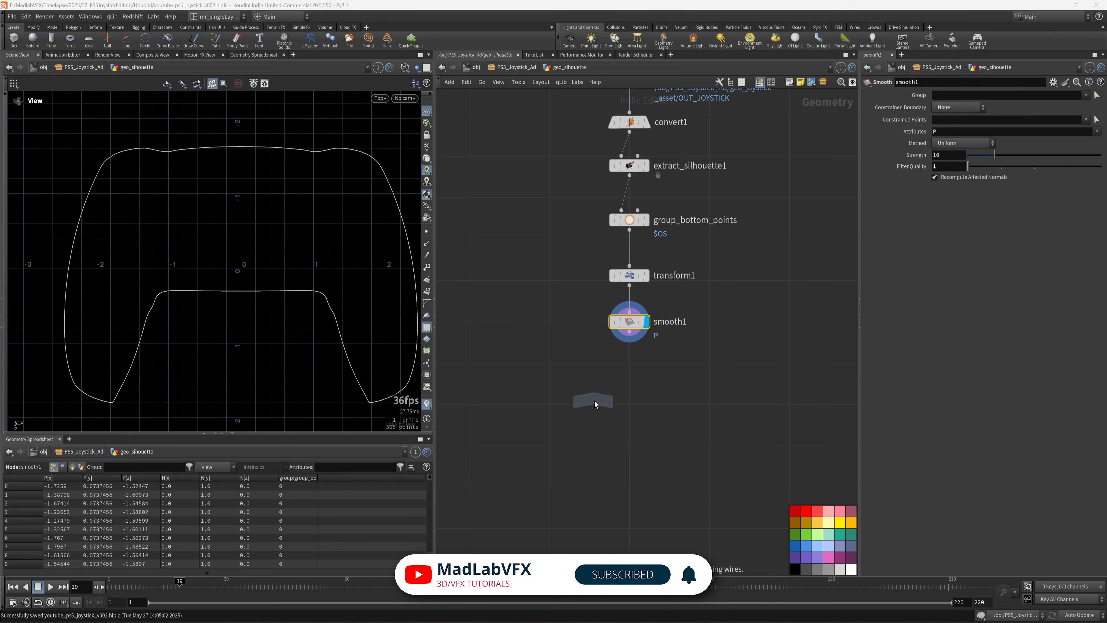
{"action": "left_click", "coordinate": [628, 412]}
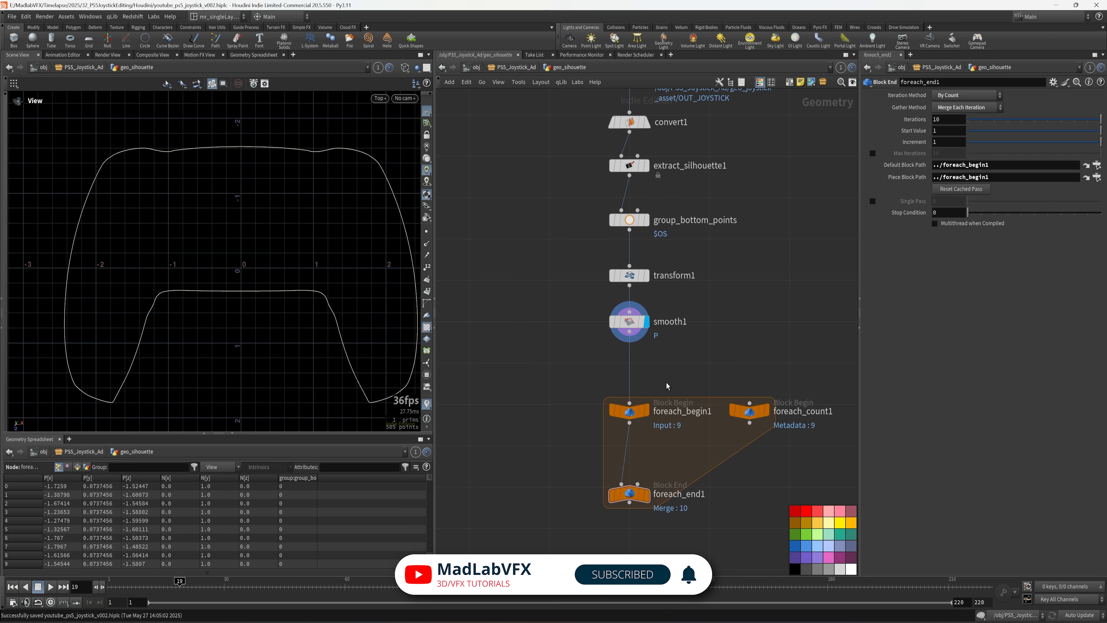
{"action": "middle_click_drag", "start_coordinate": [659, 469], "coordinate": [655, 428]}
{"action": "left_click", "coordinate": [628, 453]}
{"action": "key", "text": "ctrl+s"}
- Set the loop's Iterations to 4 and move foreach_end1 lower to leave room
{"action": "middle_click_drag", "start_coordinate": [658, 469], "coordinate": [635, 470]}
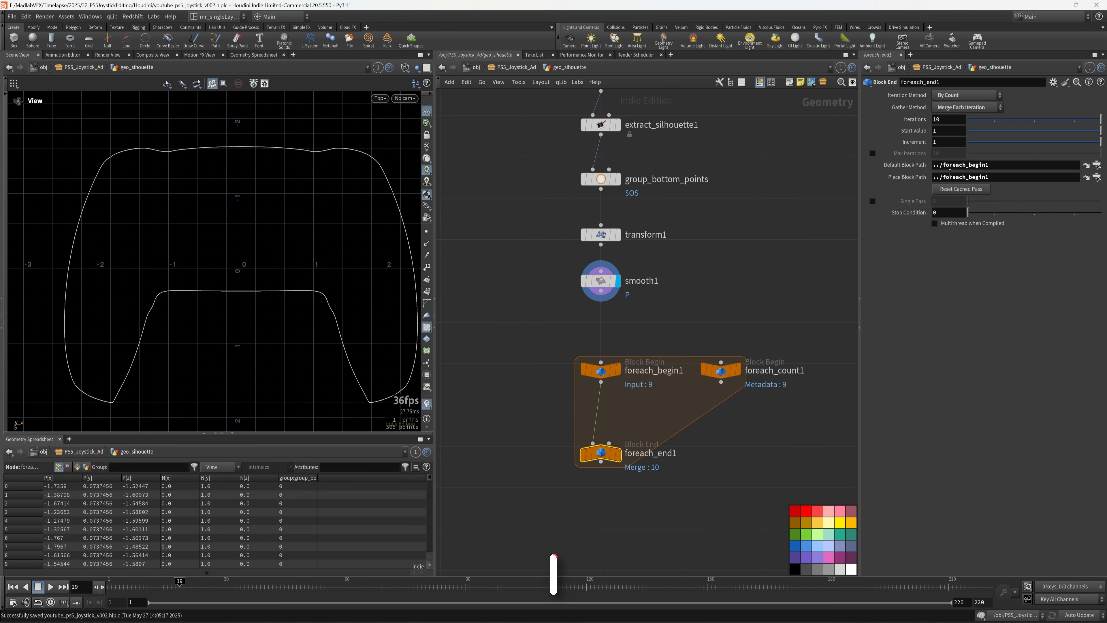
{"action": "left_click_drag", "start_coordinate": [946, 121], "coordinate": [921, 123]}
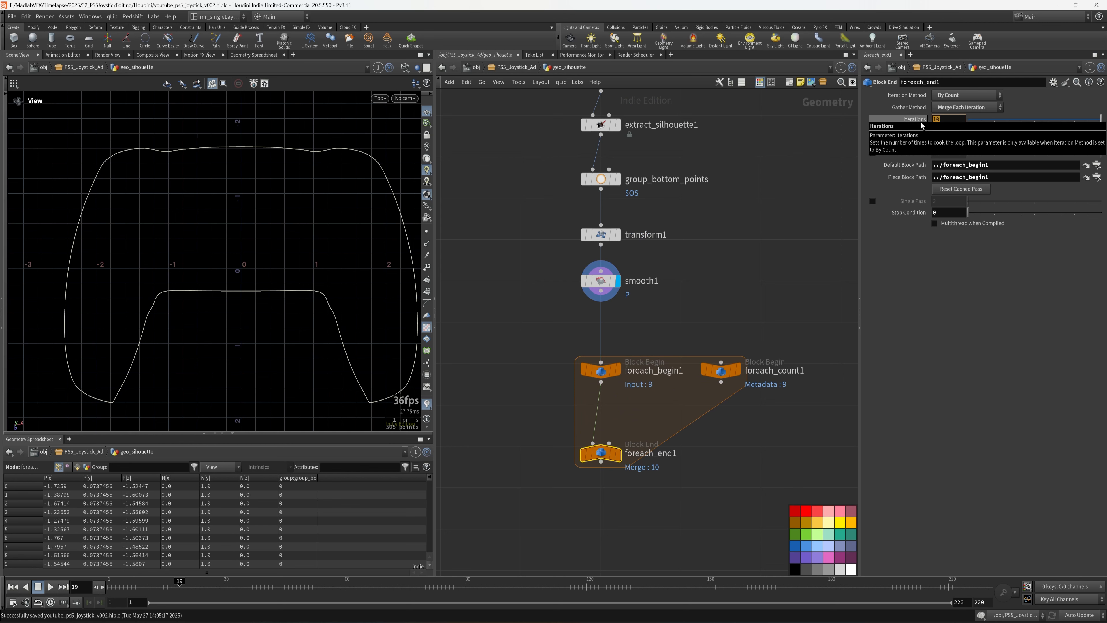
{"action": "key", "text": "Return"}
{"action": "left_click", "coordinate": [749, 464]}
{"action": "middle_click_drag", "start_coordinate": [749, 464], "coordinate": [761, 441]}
{"action": "left_click_drag", "start_coordinate": [613, 433], "coordinate": [613, 458]}
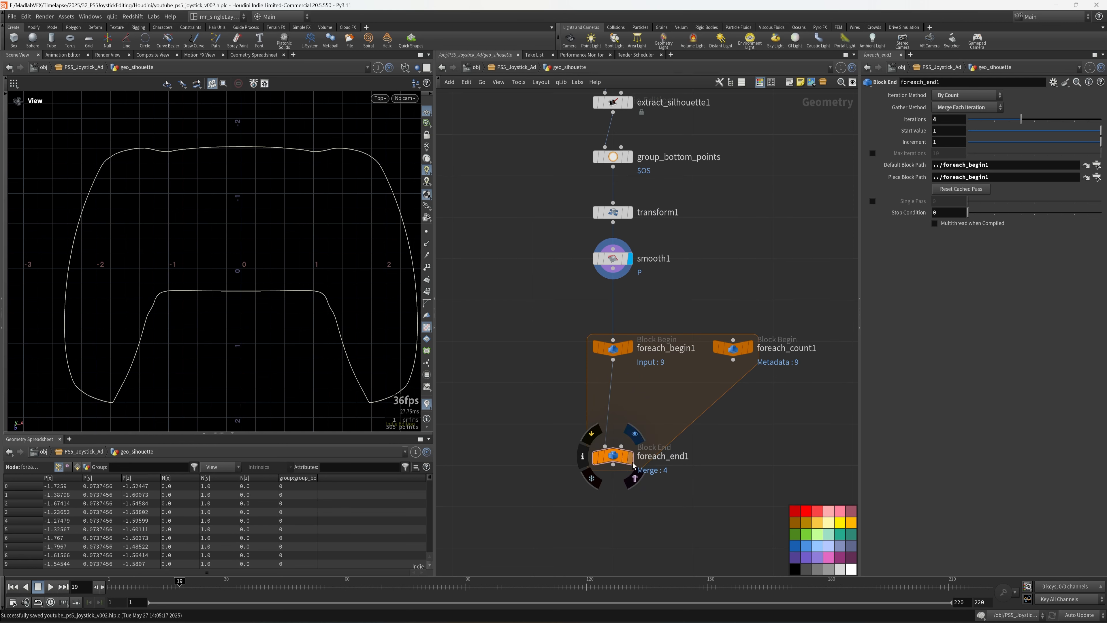
{"action": "key", "text": "Tab"}
- Insert a PolyExpand2D node inside the loop and turn off Output Inside
{"action": "type", "text": "e"}
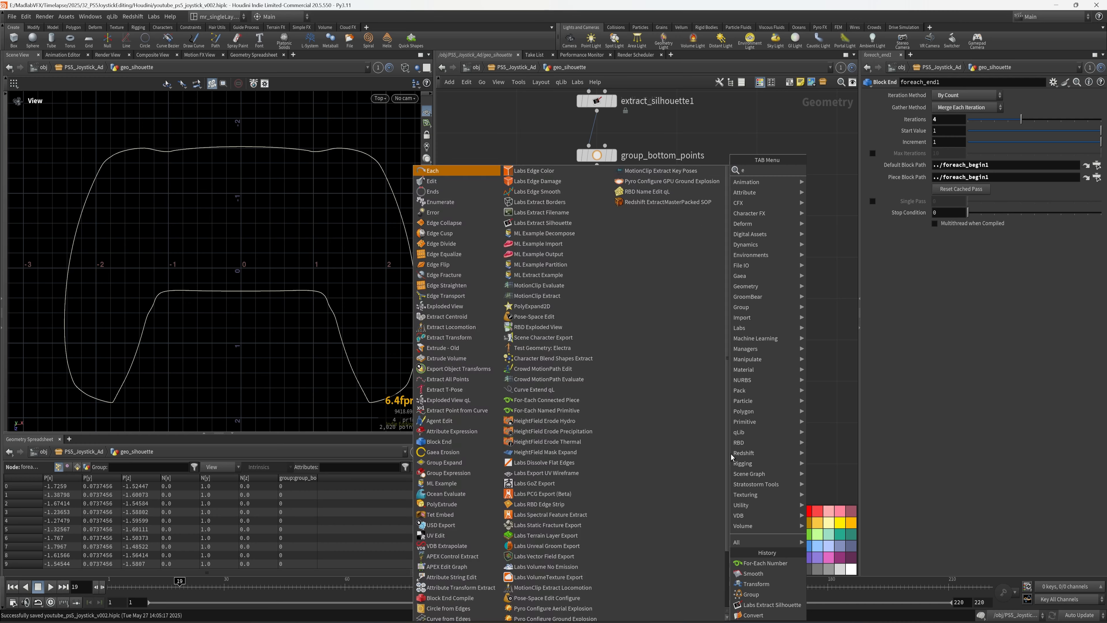
{"action": "type", "text": "xpand"}
{"action": "left_click", "coordinate": [840, 183]}
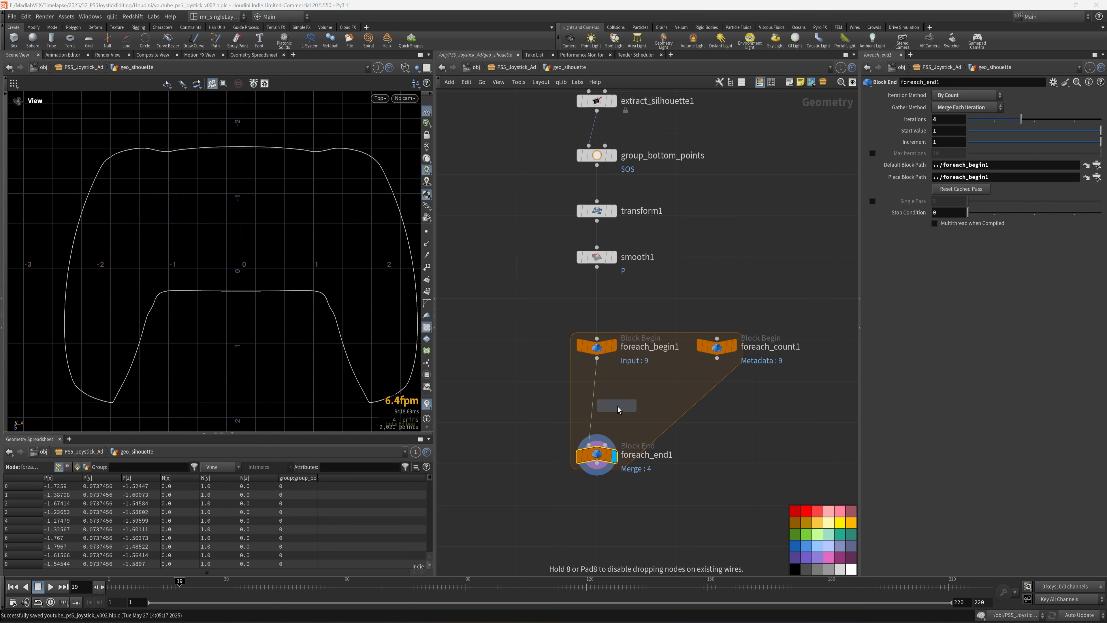
{"action": "left_click", "coordinate": [618, 408]}
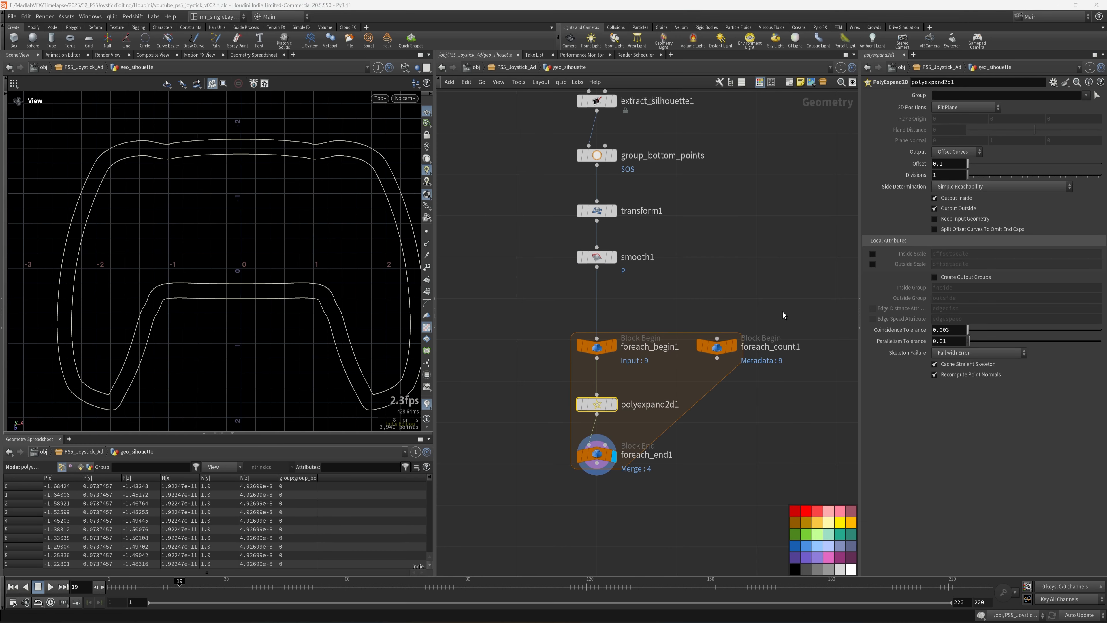
{"action": "middle_click_drag", "start_coordinate": [742, 441], "coordinate": [736, 428]}
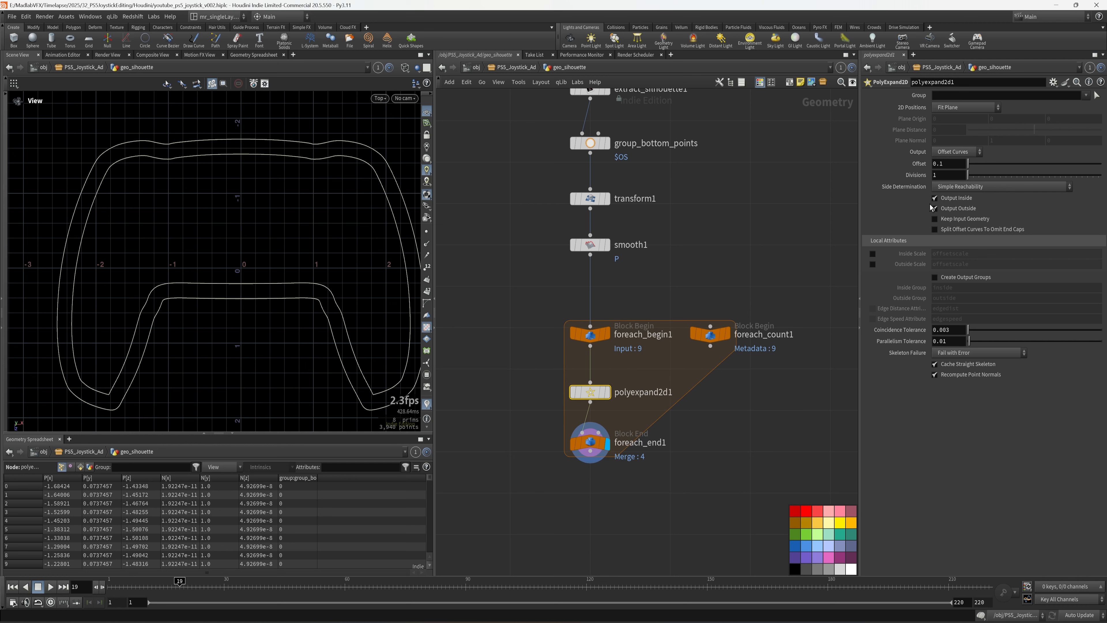
{"action": "left_click", "coordinate": [958, 198]}
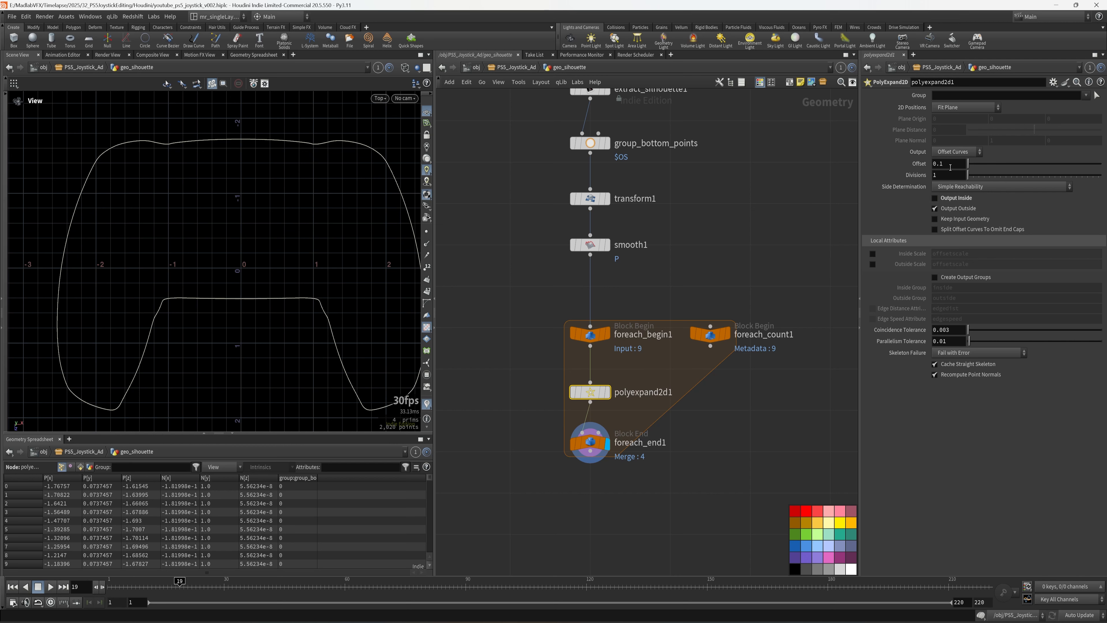
- Begin the offset expression, then rename foreach_count1 to 'meta'
{"action": "left_click", "coordinate": [951, 167]}
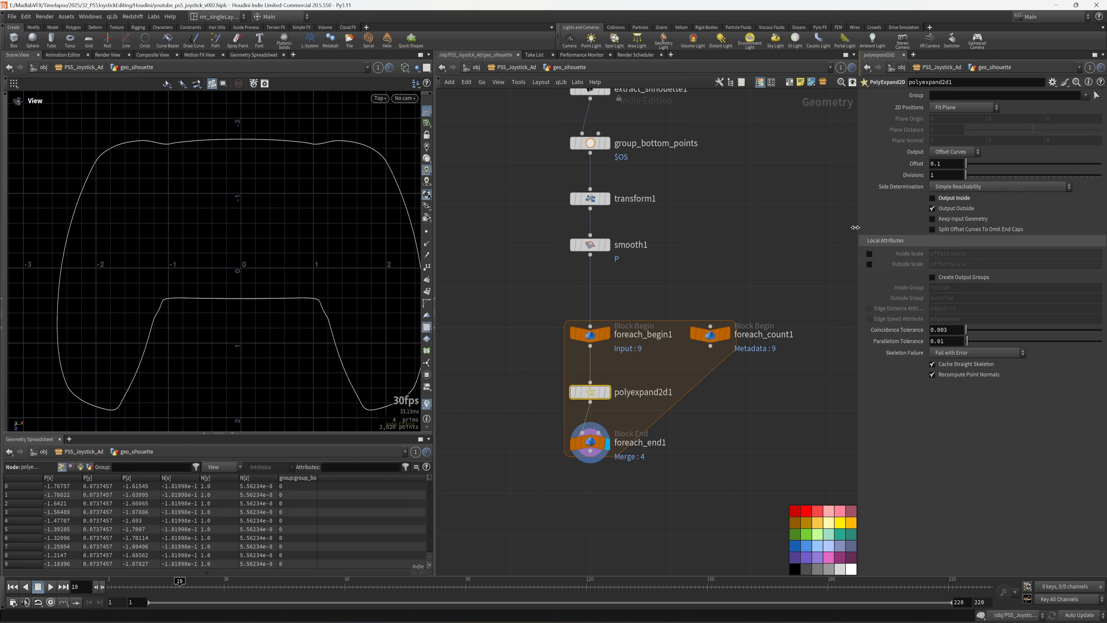
{"action": "left_click_drag", "start_coordinate": [862, 225], "coordinate": [731, 205]}
{"action": "type", "text": "1.05 * "}
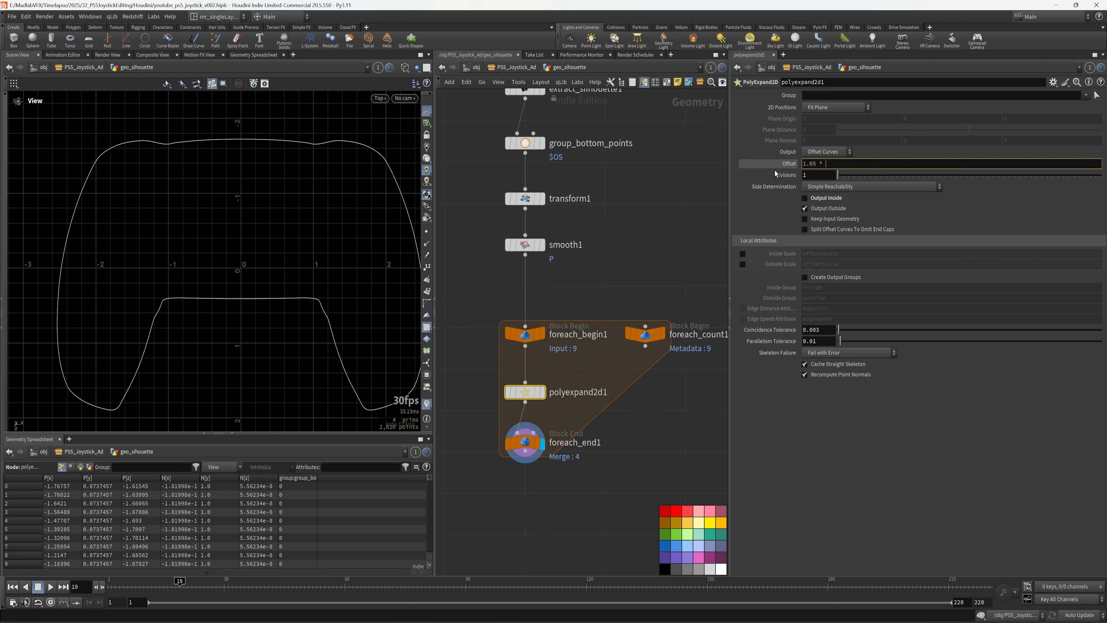
{"action": "type", "text": "det"}
{"action": "middle_click_drag", "start_coordinate": [689, 234], "coordinate": [621, 228]}
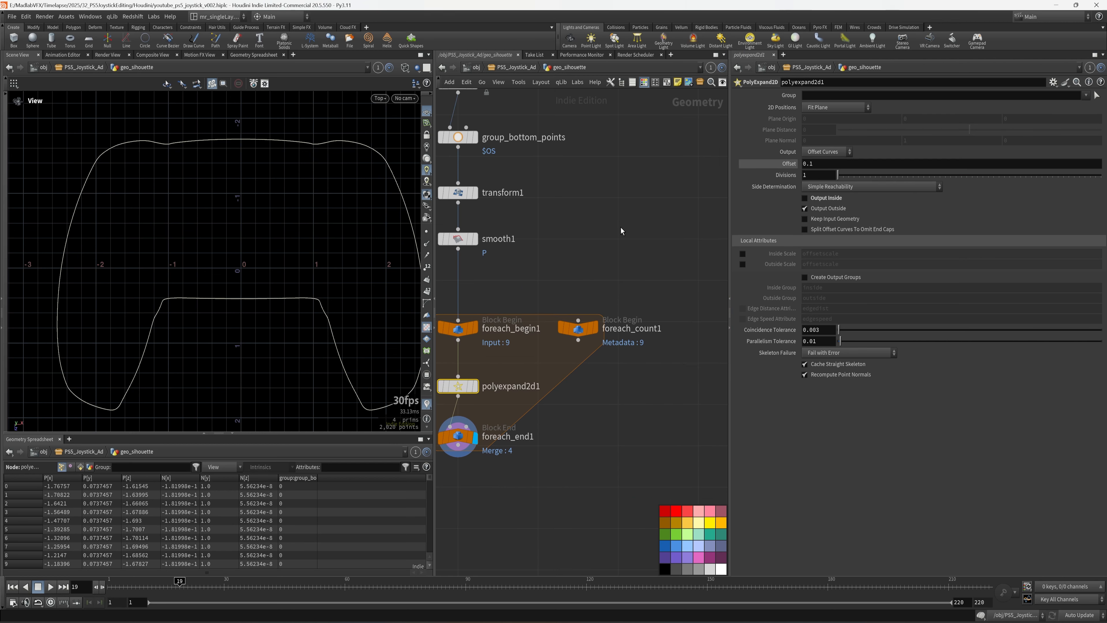
{"action": "left_click_drag", "start_coordinate": [670, 374], "coordinate": [572, 332]}
{"action": "left_click", "coordinate": [628, 330]}
{"action": "left_click_drag", "start_coordinate": [667, 330], "coordinate": [550, 331]}
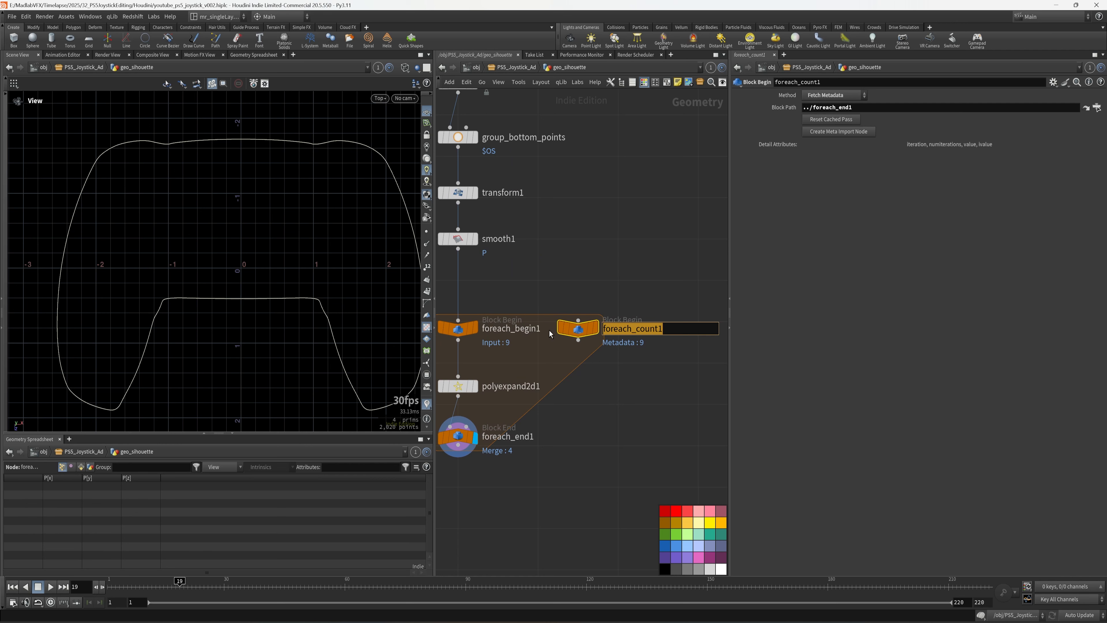
{"action": "type", "text": "meta"}
{"action": "key", "text": "Return"}
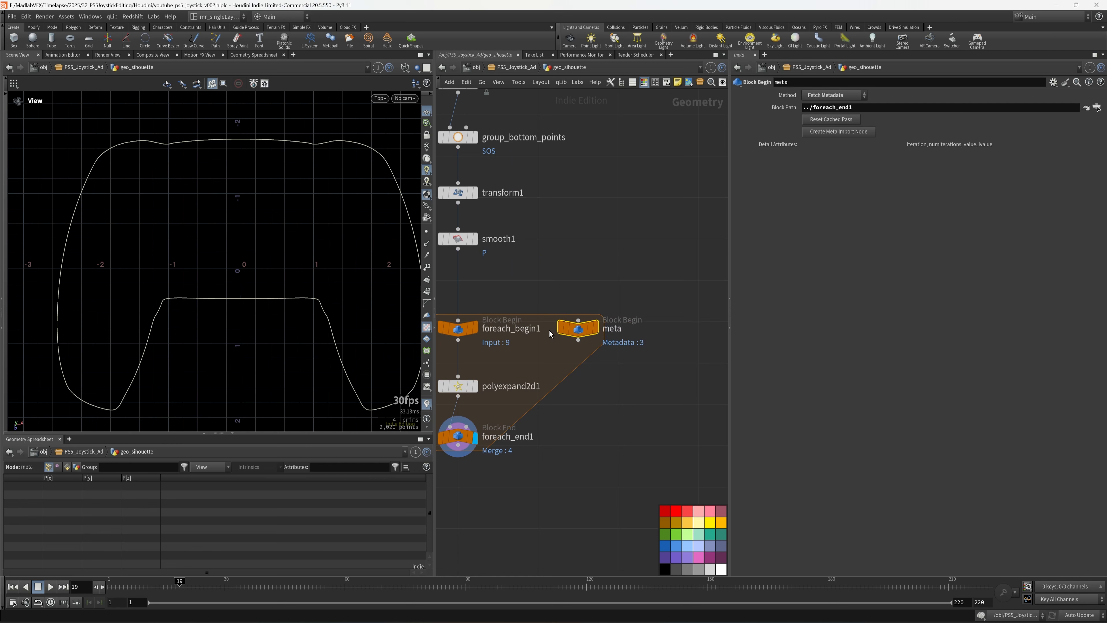
{"action": "middle_click_drag", "start_coordinate": [578, 414], "coordinate": [642, 407]}
- Set polyexpand2d1's Offset to 1.05 * detail("../meta","iteration",0) and save
{"action": "left_click", "coordinate": [523, 377]}
{"action": "left_click", "coordinate": [834, 166]}
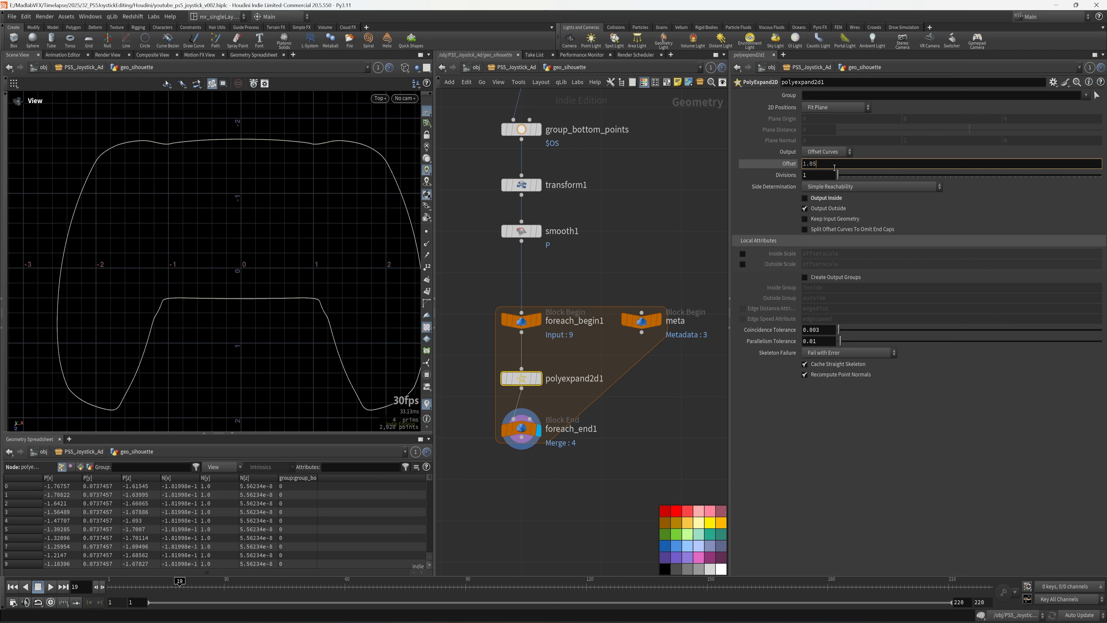
{"action": "type", "text": "1.05 * detail()"}
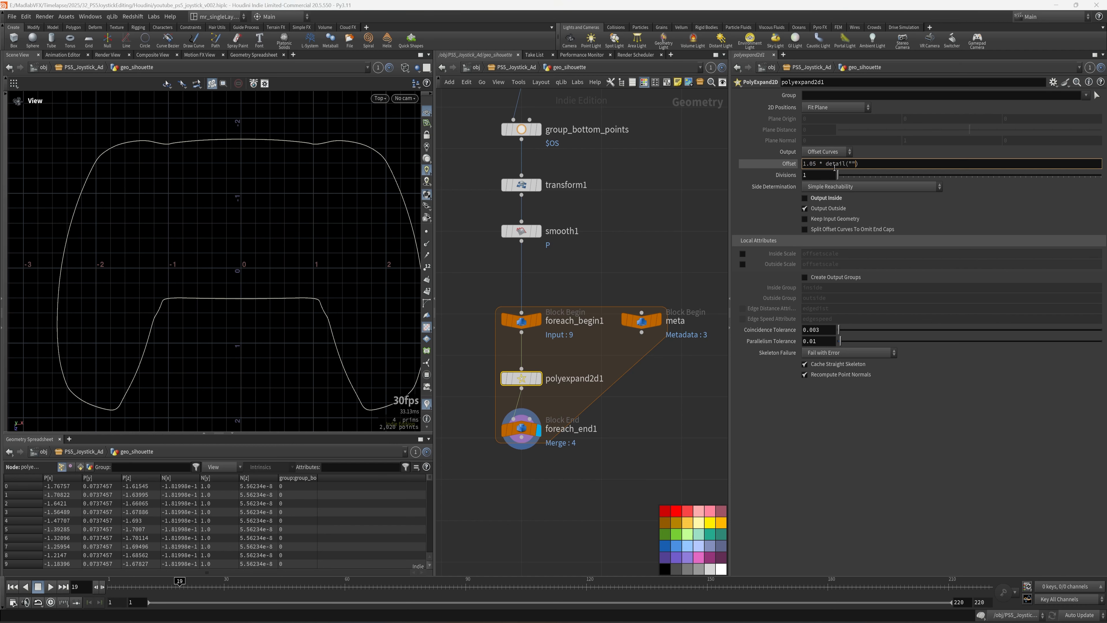
{"action": "type", "text": "../meta\","}
{"action": "type", "text": "\"i"}
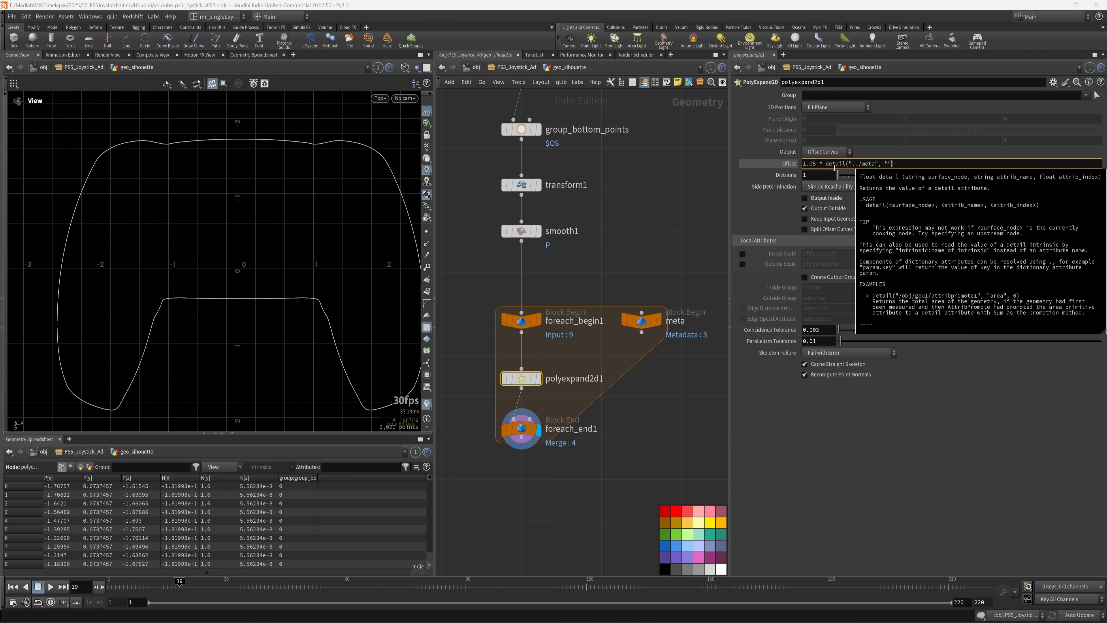
{"action": "type", "text": "teration"}
{"action": "key", "text": "Return"}
{"action": "scroll", "coordinate": [277, 301], "scroll_direction": "down", "scroll_amount": 6}
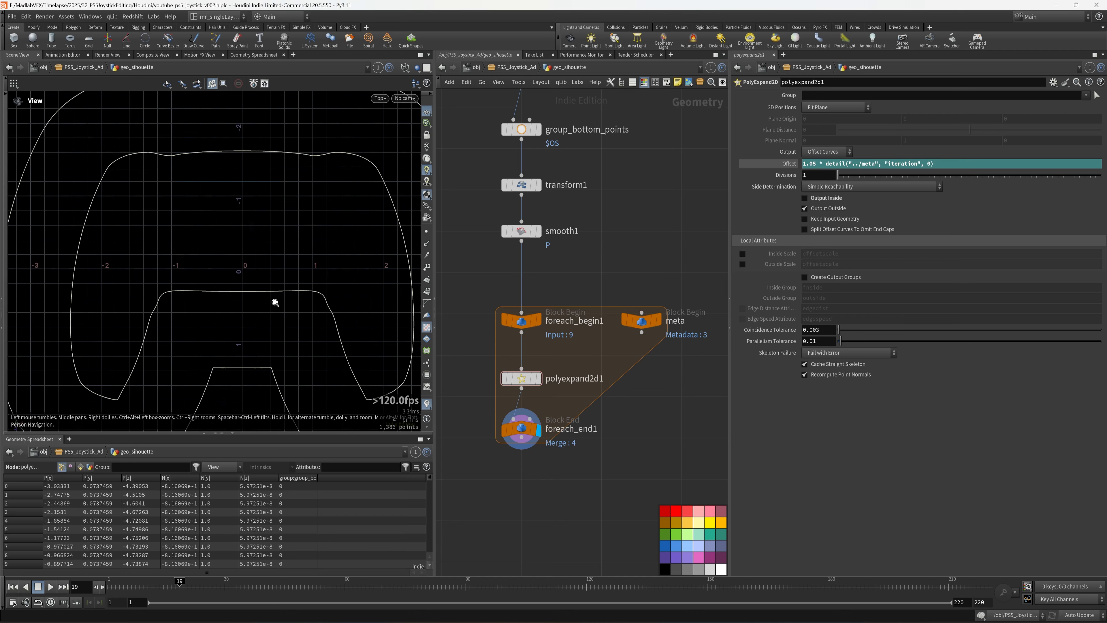
{"action": "middle_click_drag", "start_coordinate": [180, 250], "coordinate": [260, 276]}
{"action": "scroll", "coordinate": [279, 291], "scroll_direction": "down", "scroll_amount": 2}
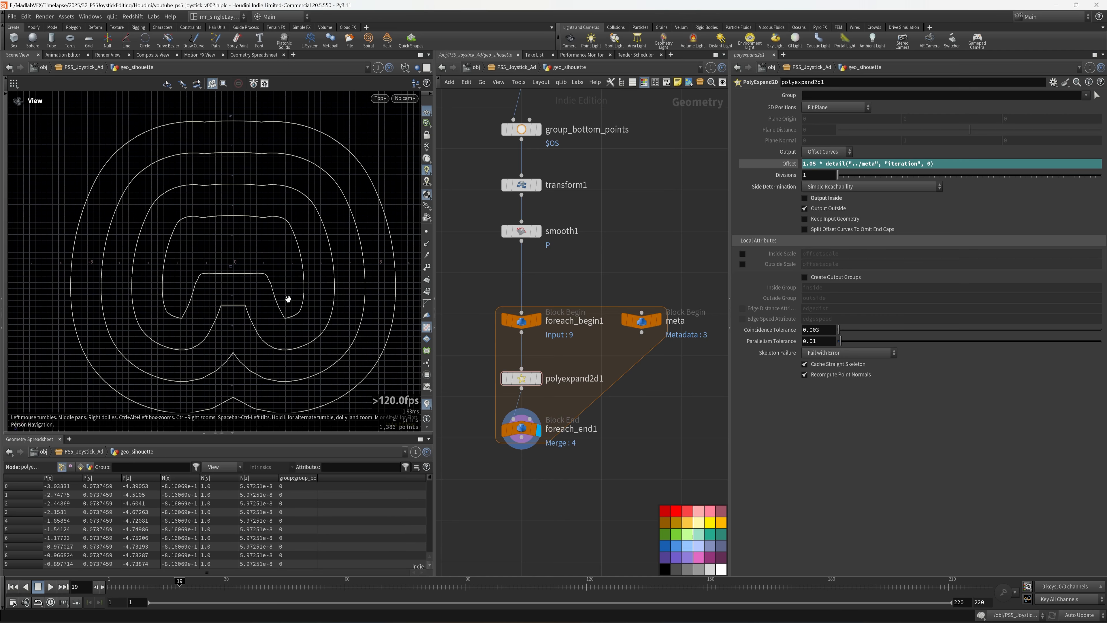
{"action": "middle_click_drag", "start_coordinate": [249, 314], "coordinate": [233, 295]}
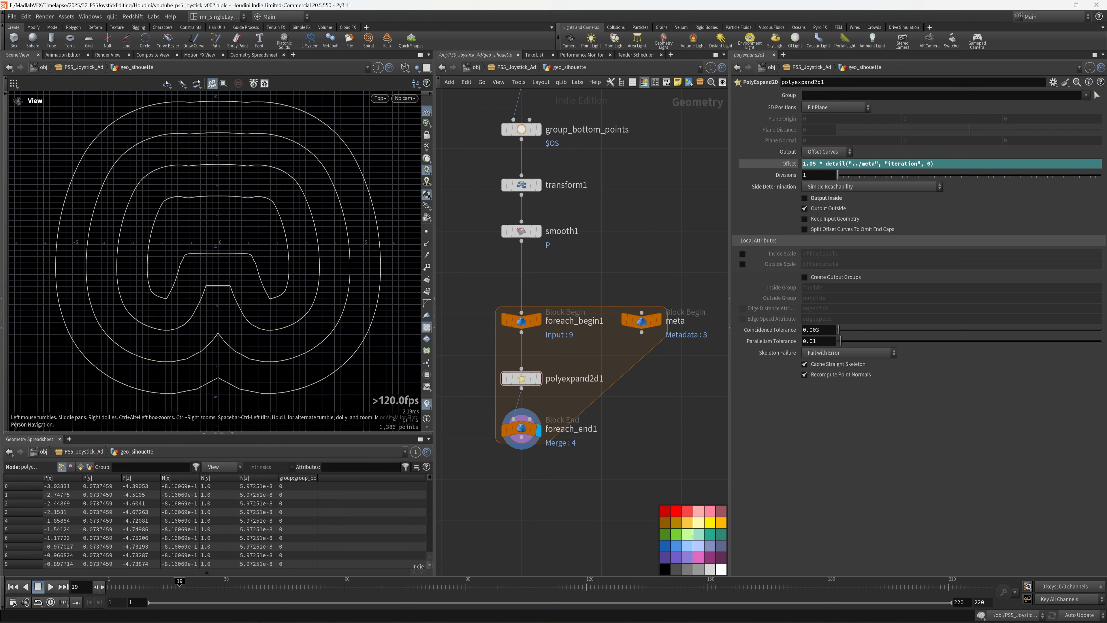
{"action": "middle_click_drag", "start_coordinate": [620, 428], "coordinate": [660, 372]}
{"action": "key", "text": "ctrl+s"}
- Add resample1 under foreach_end1 with a segment Length of 0.05 and save
{"action": "key", "text": "Tab"}
{"action": "type", "text": "re"}
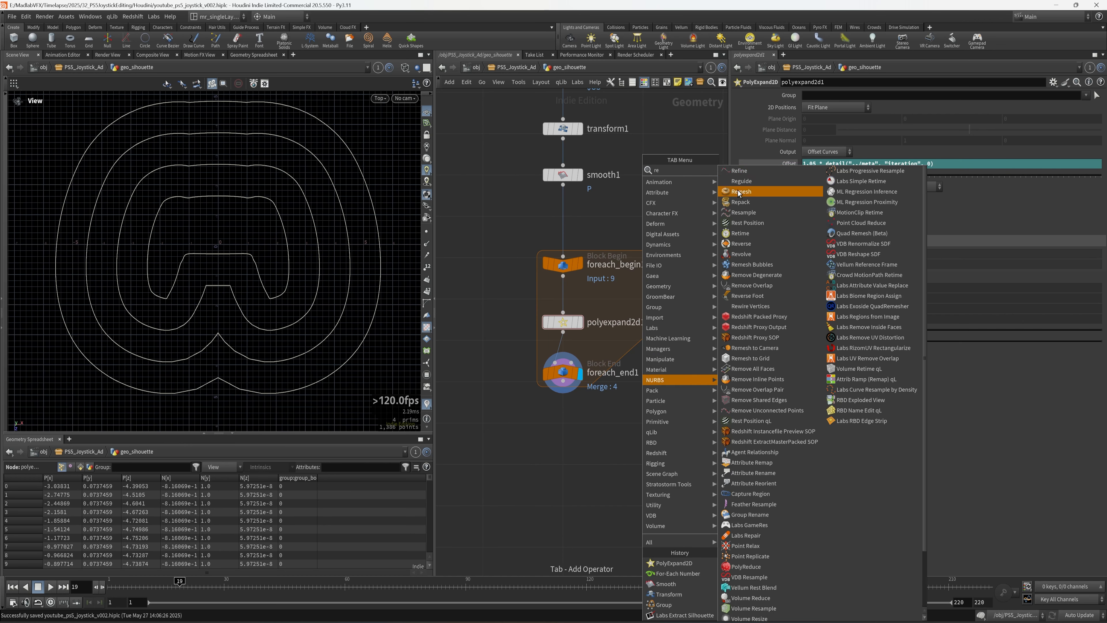
{"action": "left_click", "coordinate": [740, 213]}
{"action": "left_click", "coordinate": [562, 434]}
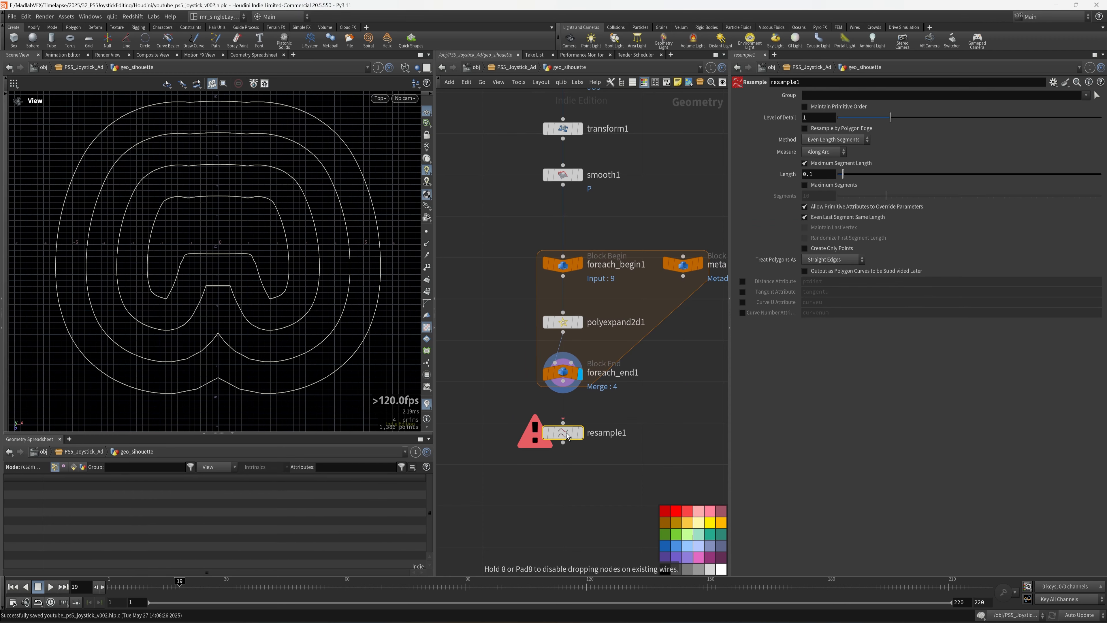
{"action": "left_click", "coordinate": [580, 432]}
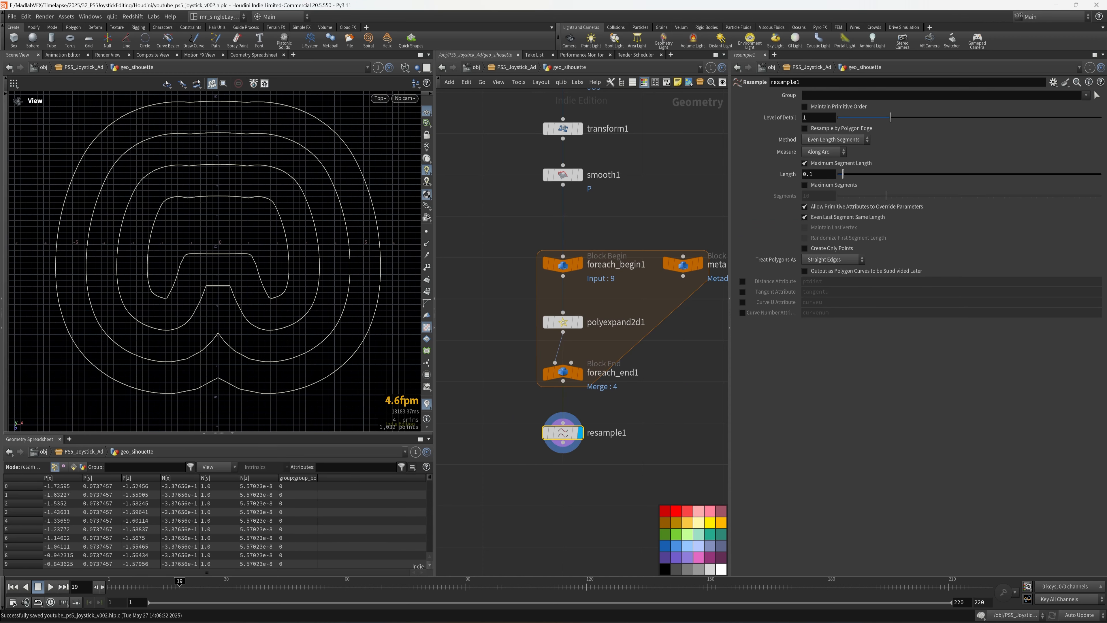
{"action": "left_click", "coordinate": [818, 174]}
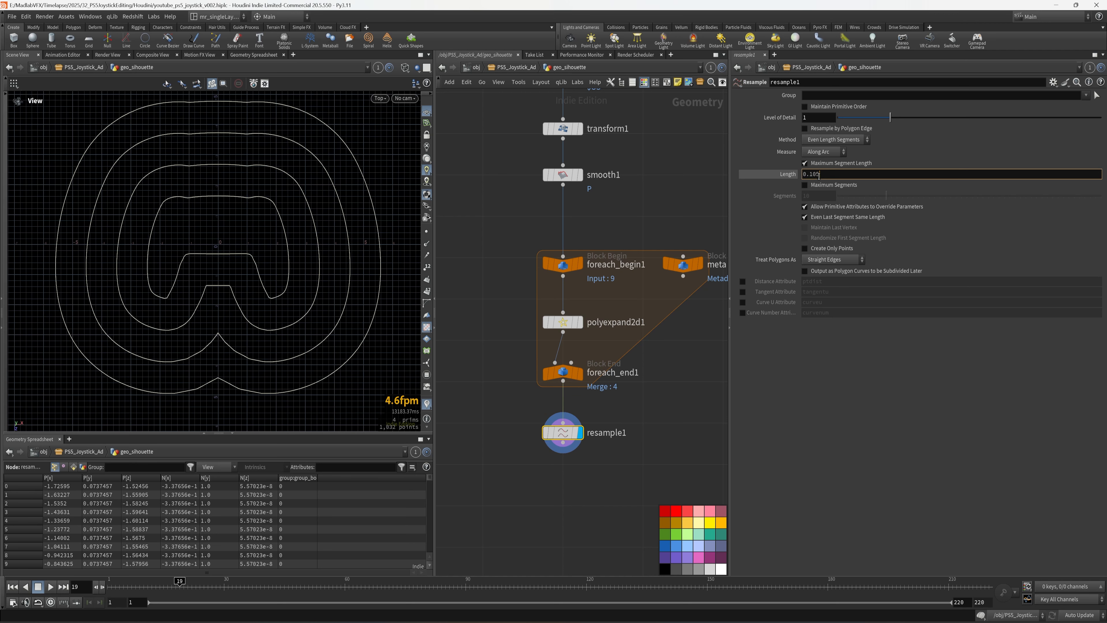
{"action": "type", "text": "05"}
{"action": "key", "text": "Return"}
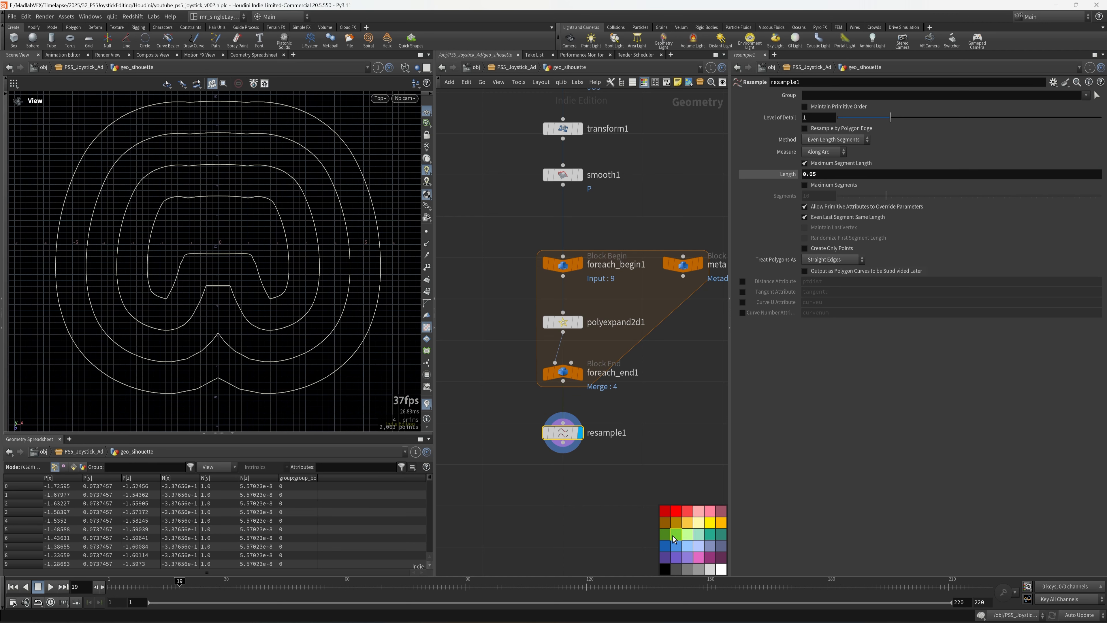
{"action": "key", "text": "ctrl+s"}
- Add smooth2 below resample1, wire and display it, and save
{"action": "key", "text": "Tab"}
{"action": "type", "text": "mo"}
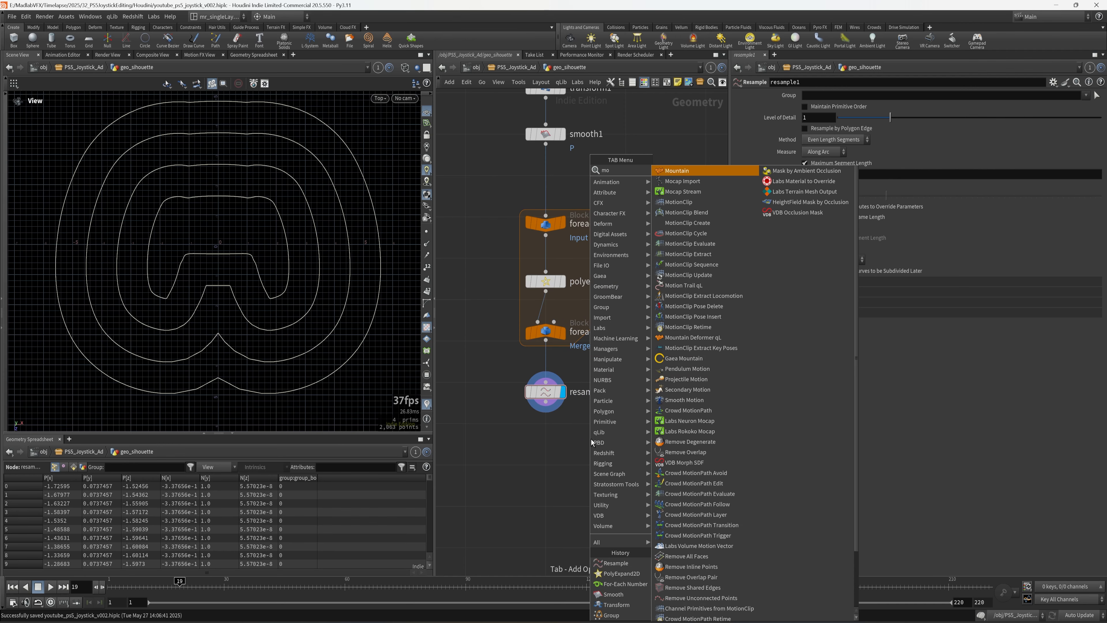
{"action": "key", "text": "Escape"}
{"action": "key", "text": "Tab"}
{"action": "type", "text": "smo"}
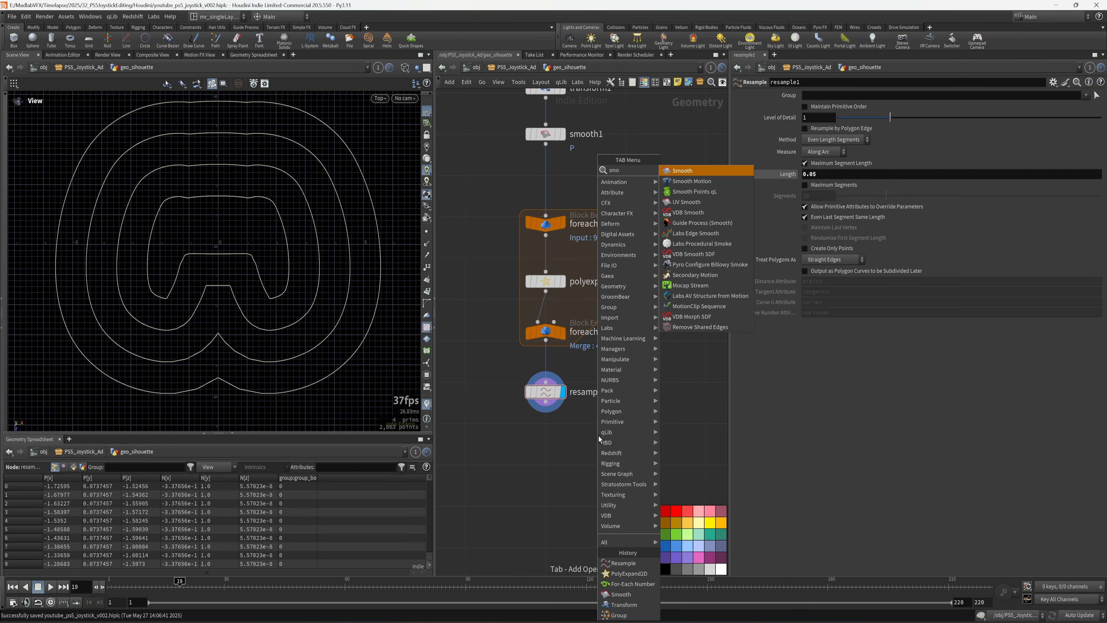
{"action": "left_click", "coordinate": [677, 174]}
{"action": "left_click", "coordinate": [547, 453]}
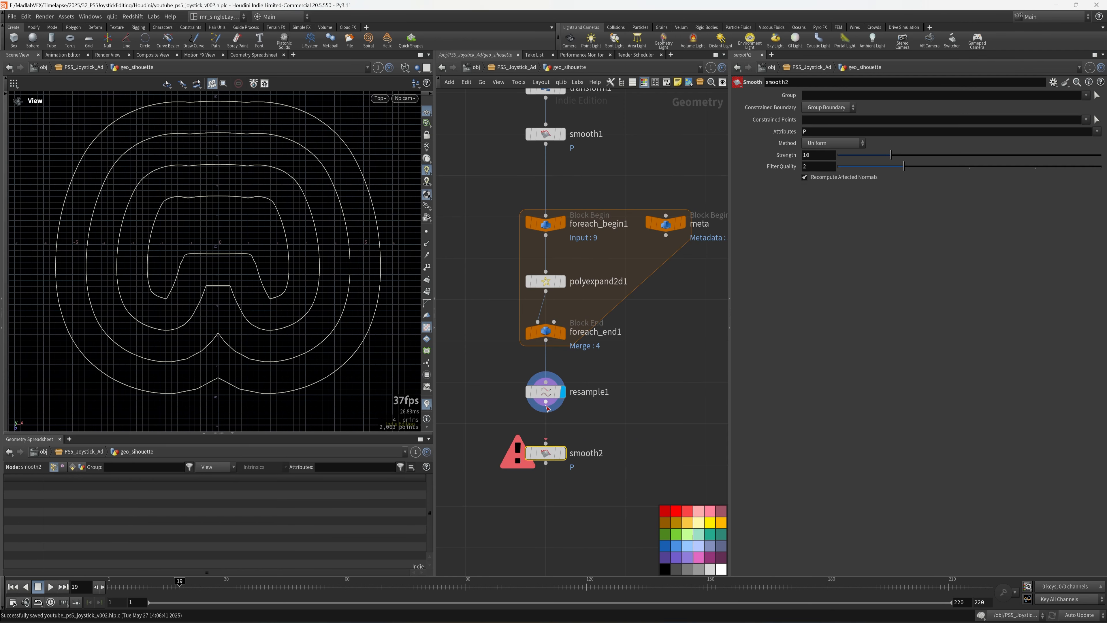
{"action": "left_click_drag", "start_coordinate": [545, 403], "coordinate": [546, 443]}
{"action": "left_click", "coordinate": [562, 453]}
{"action": "middle_click_drag", "start_coordinate": [616, 419], "coordinate": [615, 421]}
{"action": "key", "text": "ctrl+s"}
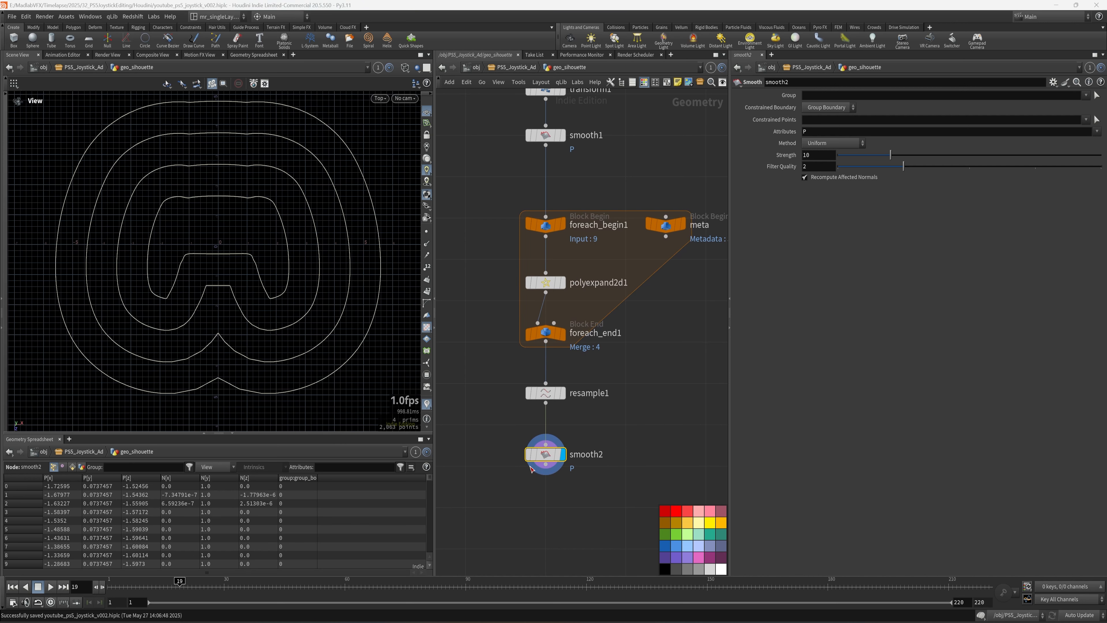
{"action": "left_click", "coordinate": [828, 107]}
- Set smooth2's constrained boundary to None
{"action": "left_click", "coordinate": [815, 124]}
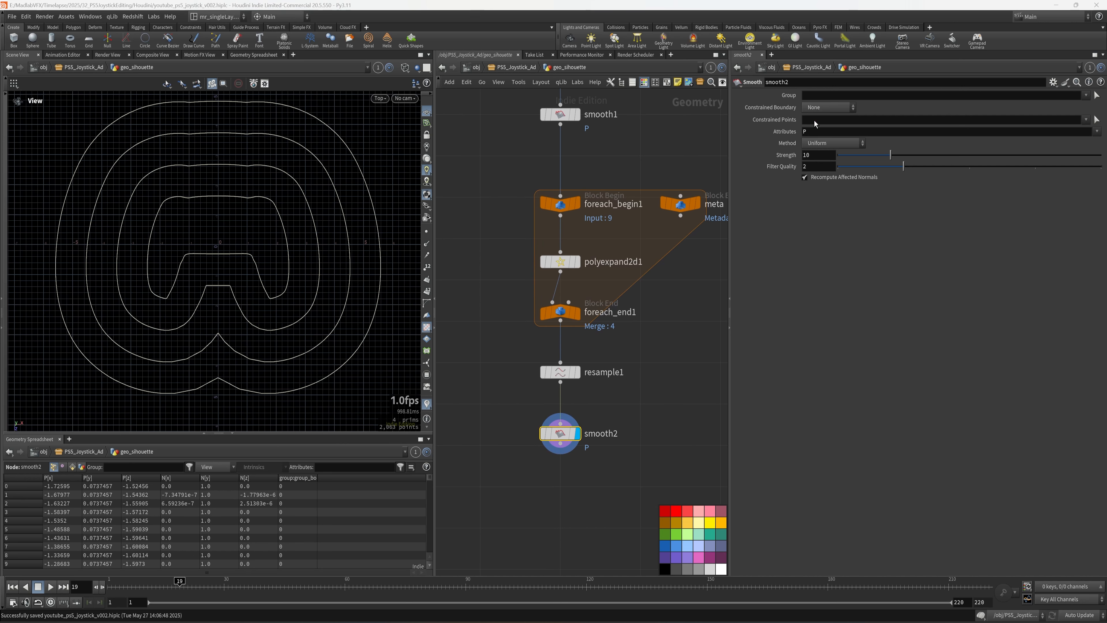
{"action": "scroll", "coordinate": [296, 272], "scroll_direction": "up", "scroll_amount": 4}
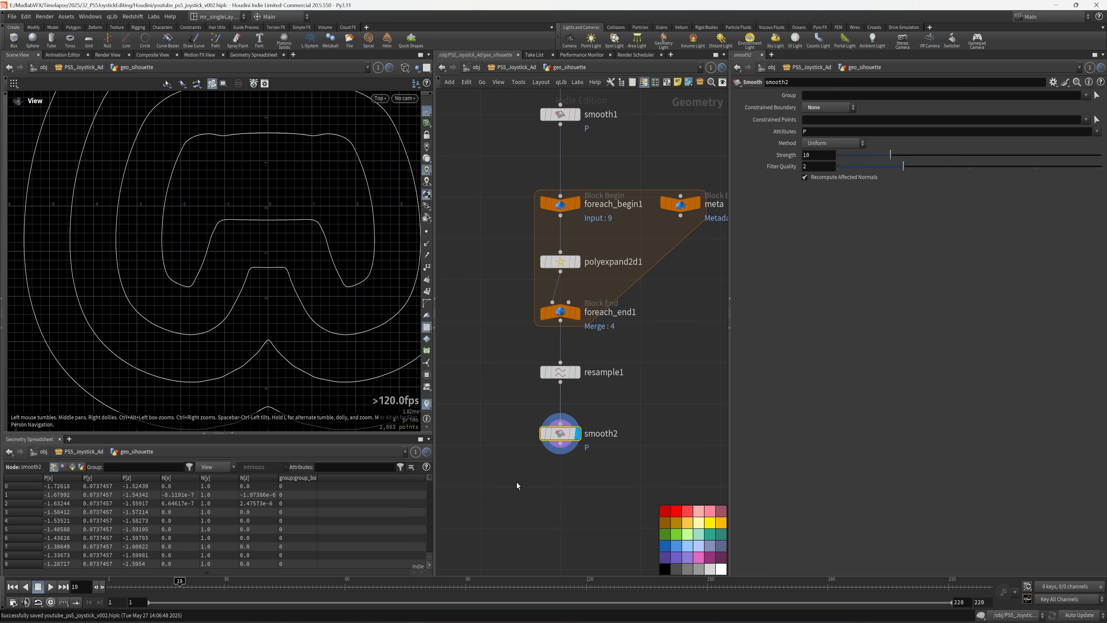
{"action": "middle_click_drag", "start_coordinate": [516, 481], "coordinate": [509, 437]}
- Add a Null fed by smooth2 and name it OUT_SILHOUETTE_LINES
{"action": "key", "text": "Tab"}
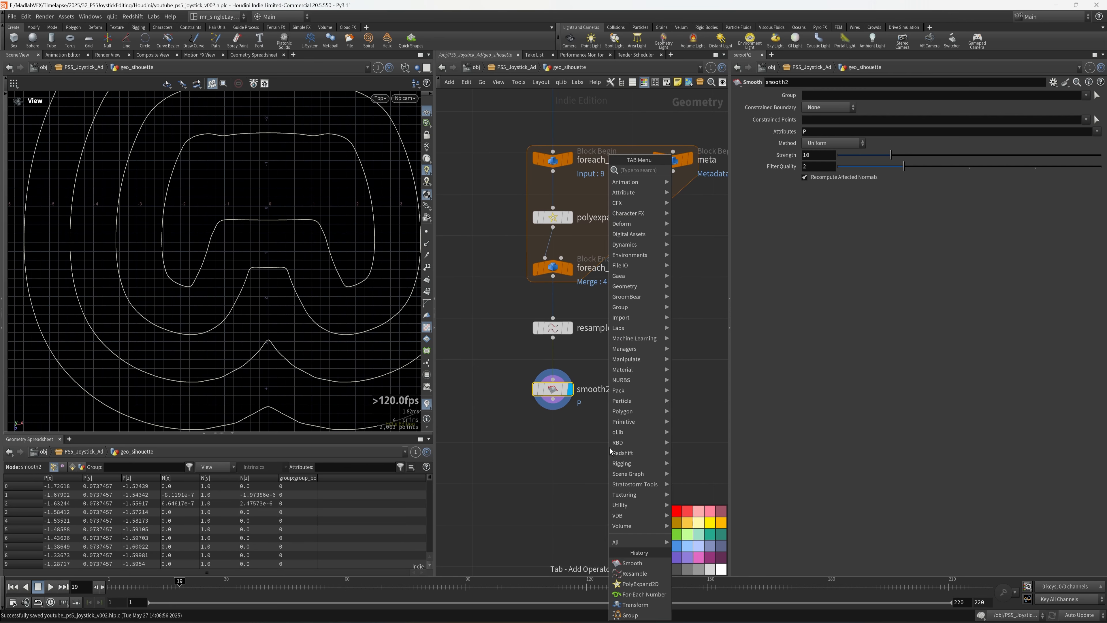
{"action": "type", "text": "null"}
{"action": "left_click", "coordinate": [688, 171]}
{"action": "left_click", "coordinate": [551, 448]}
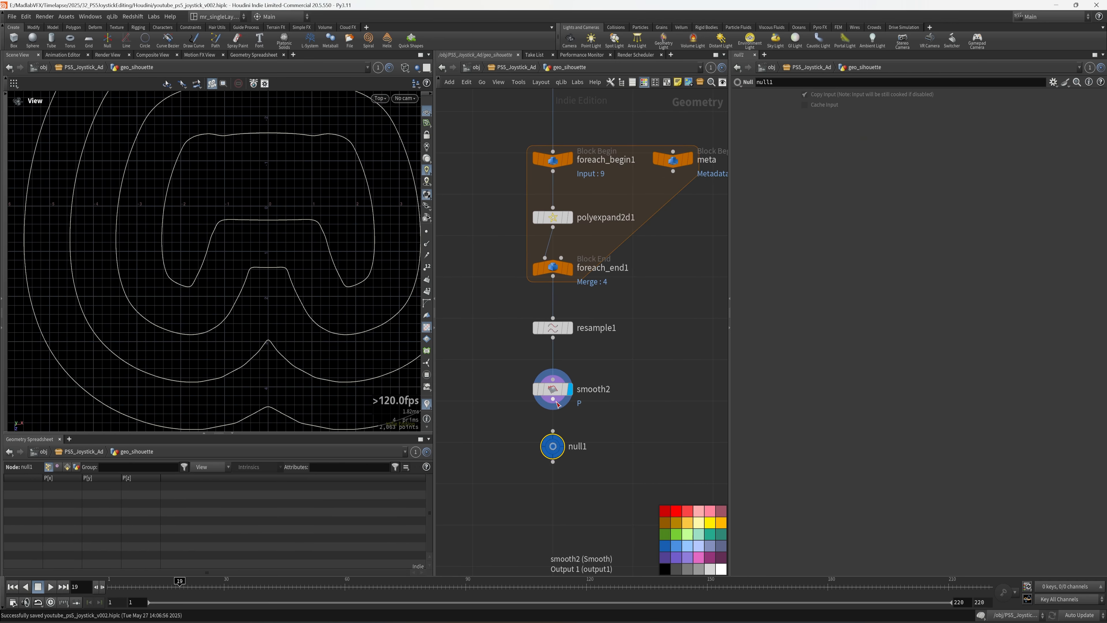
{"action": "left_click_drag", "start_coordinate": [553, 400], "coordinate": [552, 430]}
{"action": "left_click", "coordinate": [580, 445]}
{"action": "type", "text": "OUT_SILH"}
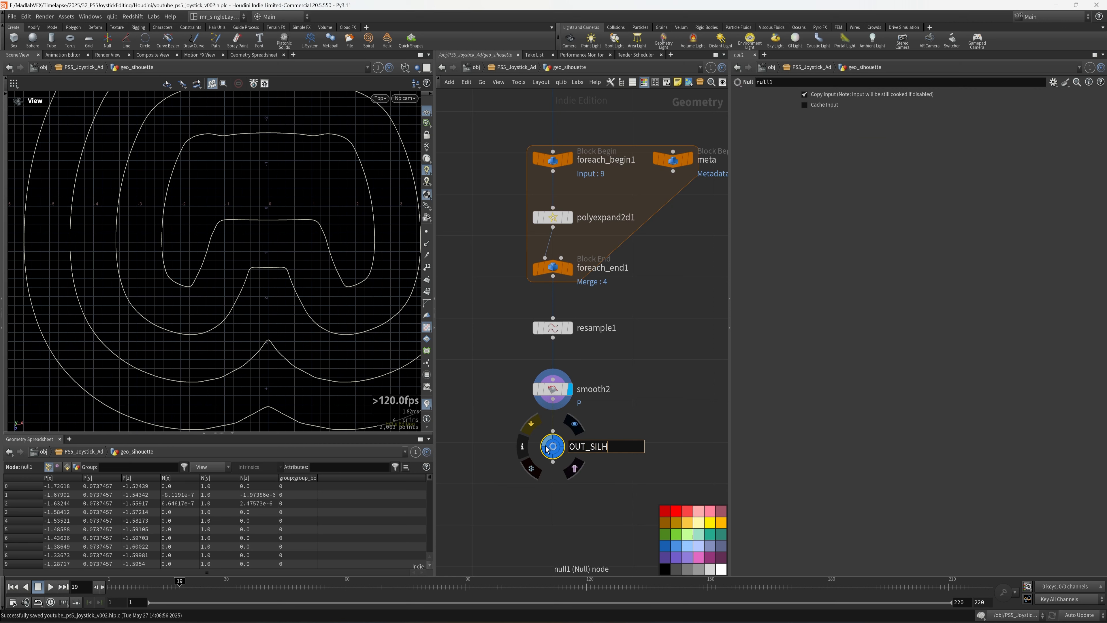
{"action": "type", "text": "OUETTE_LINES"}
{"action": "key", "text": "Return"}
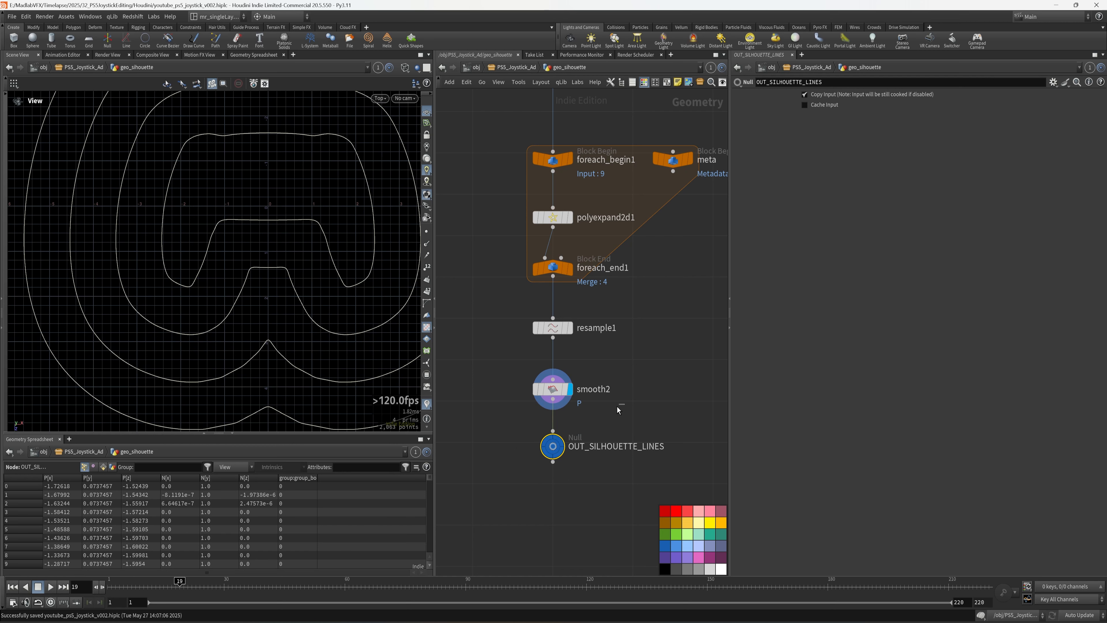
{"action": "scroll", "coordinate": [675, 436], "scroll_direction": "down", "scroll_amount": 8}
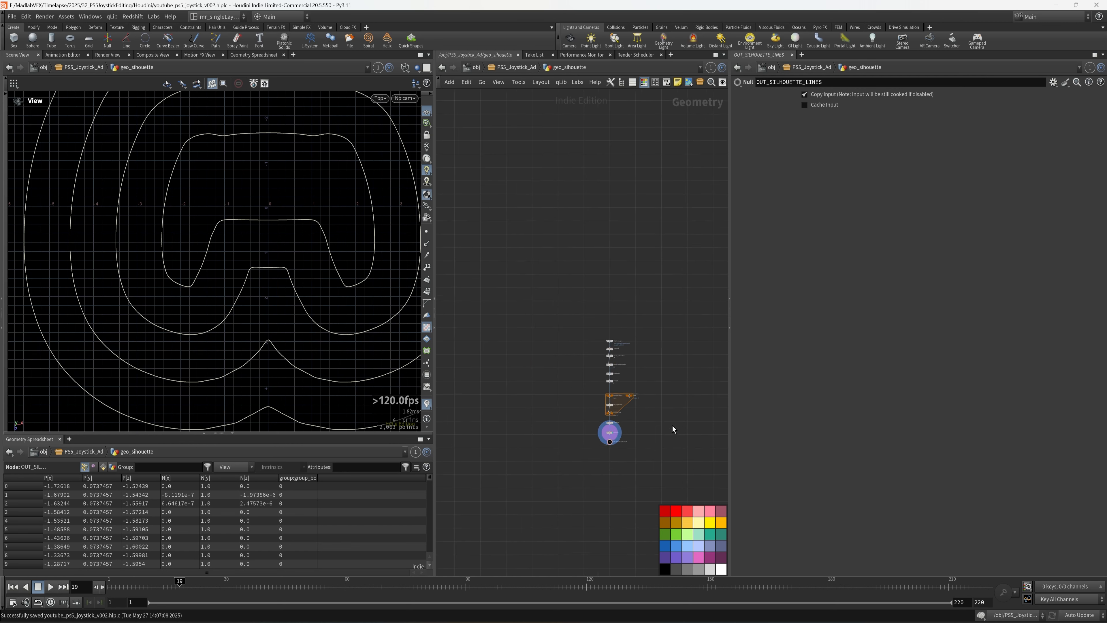
- Auto-arrange the silhouette network's nodes with the L layout
{"action": "left_click_drag", "start_coordinate": [728, 426], "coordinate": [779, 414]}
{"action": "scroll", "coordinate": [645, 407], "scroll_direction": "up", "scroll_amount": 3}
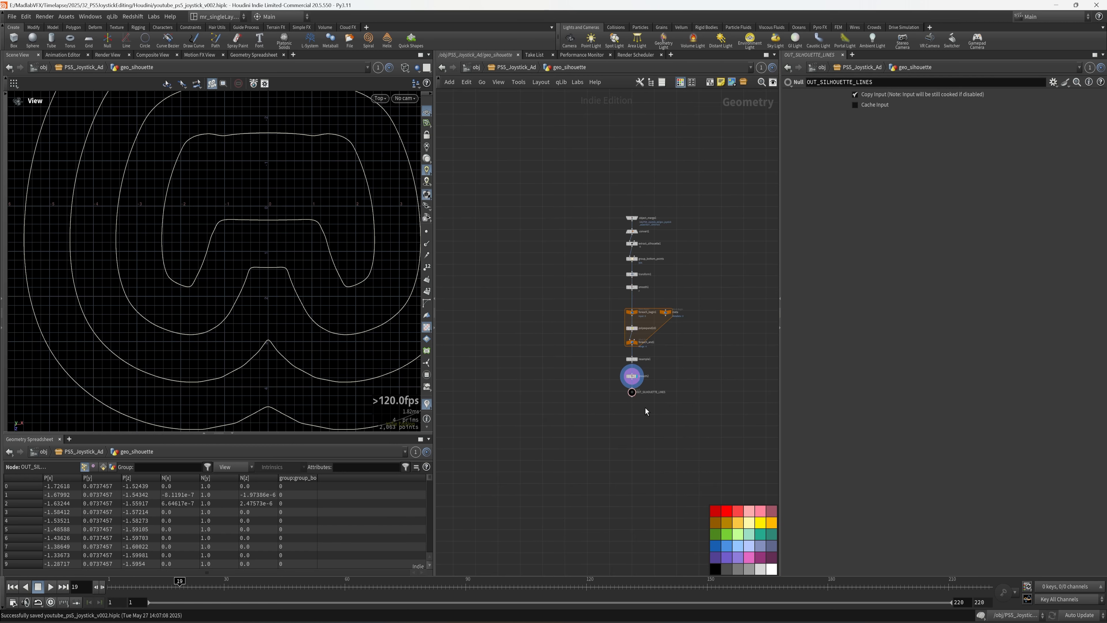
{"action": "key", "text": "l"}
{"action": "key", "text": "l"}
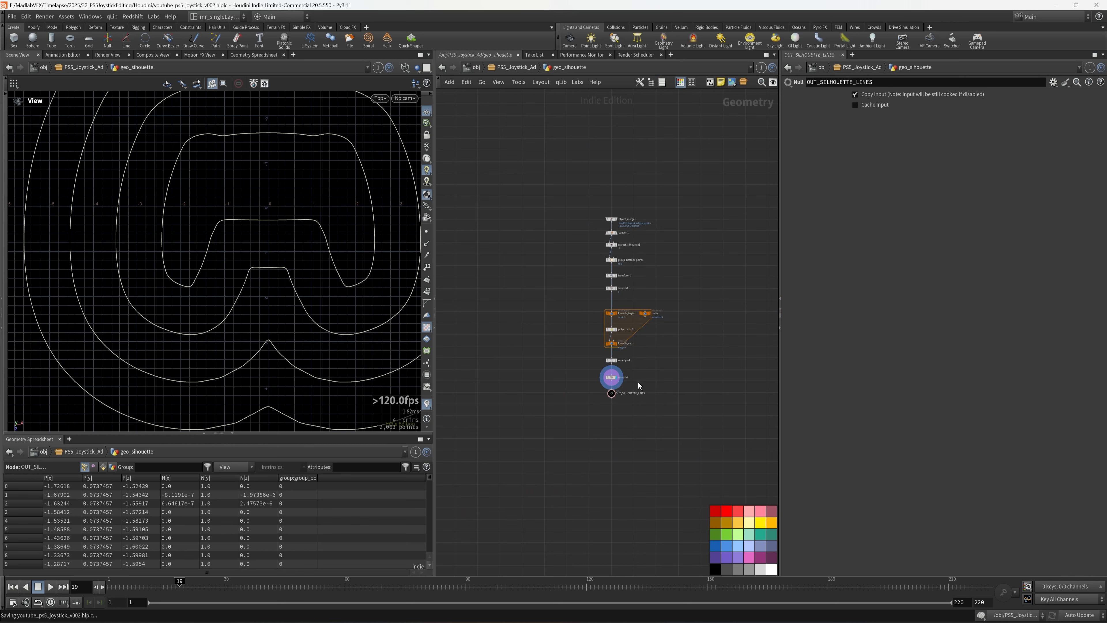
{"action": "left_click_drag", "start_coordinate": [667, 159], "coordinate": [572, 299]}
{"action": "key", "text": "l"}
{"action": "scroll", "coordinate": [603, 426], "scroll_direction": "up", "scroll_amount": 3}
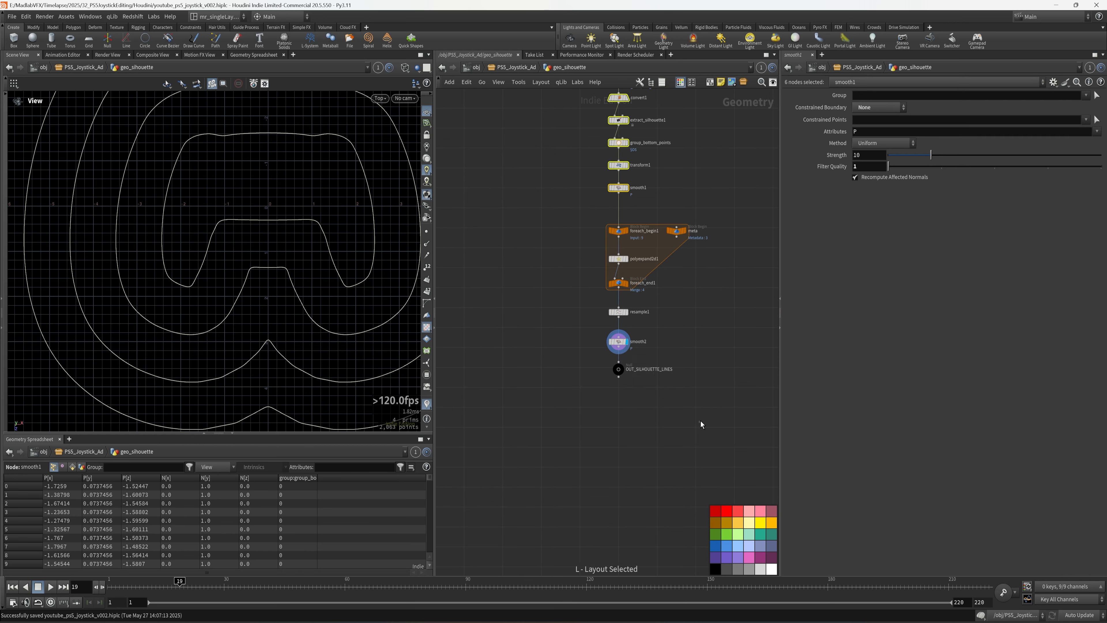
{"action": "left_click_drag", "start_coordinate": [702, 426], "coordinate": [576, 306]}
{"action": "key", "text": "l"}
{"action": "left_click", "coordinate": [606, 415]}
{"action": "middle_click_drag", "start_coordinate": [607, 416], "coordinate": [601, 418]}
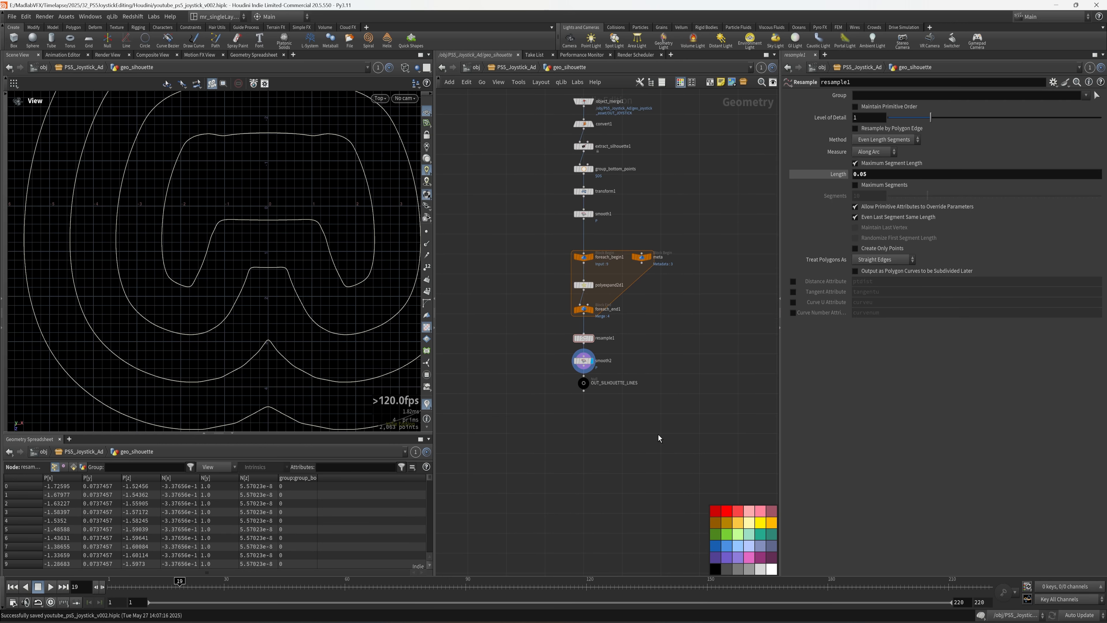
- At object level, hide the pool waves and silhouette objects, then enter geo_velocity_field
{"action": "key", "text": "u"}
{"action": "scroll", "coordinate": [618, 364], "scroll_direction": "up", "scroll_amount": 3}
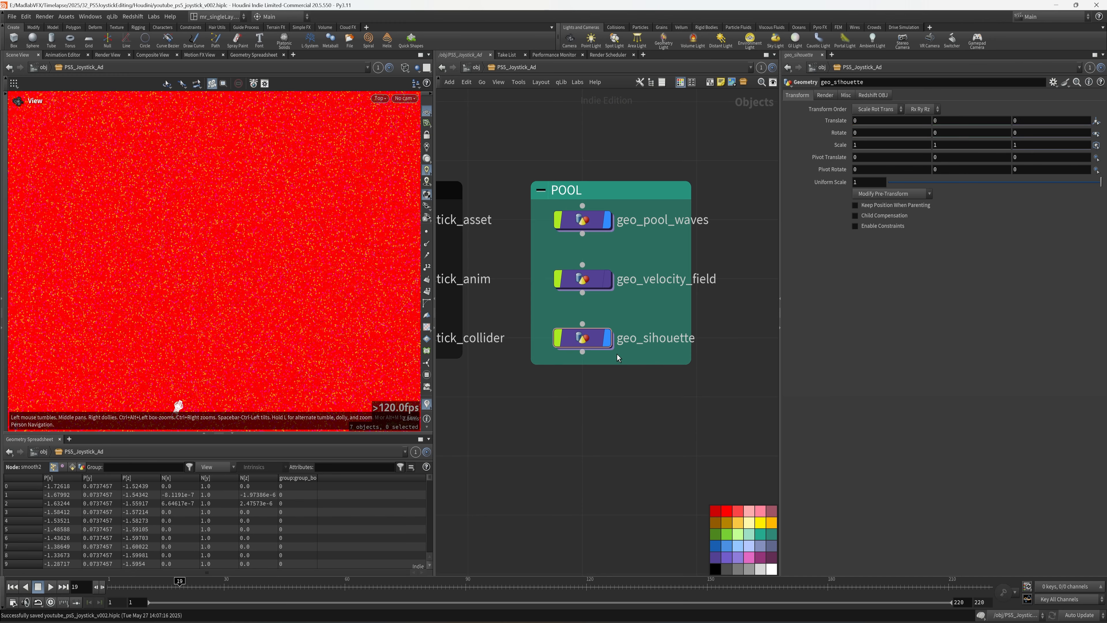
{"action": "left_click", "coordinate": [607, 220]}
{"action": "left_click", "coordinate": [607, 338]}
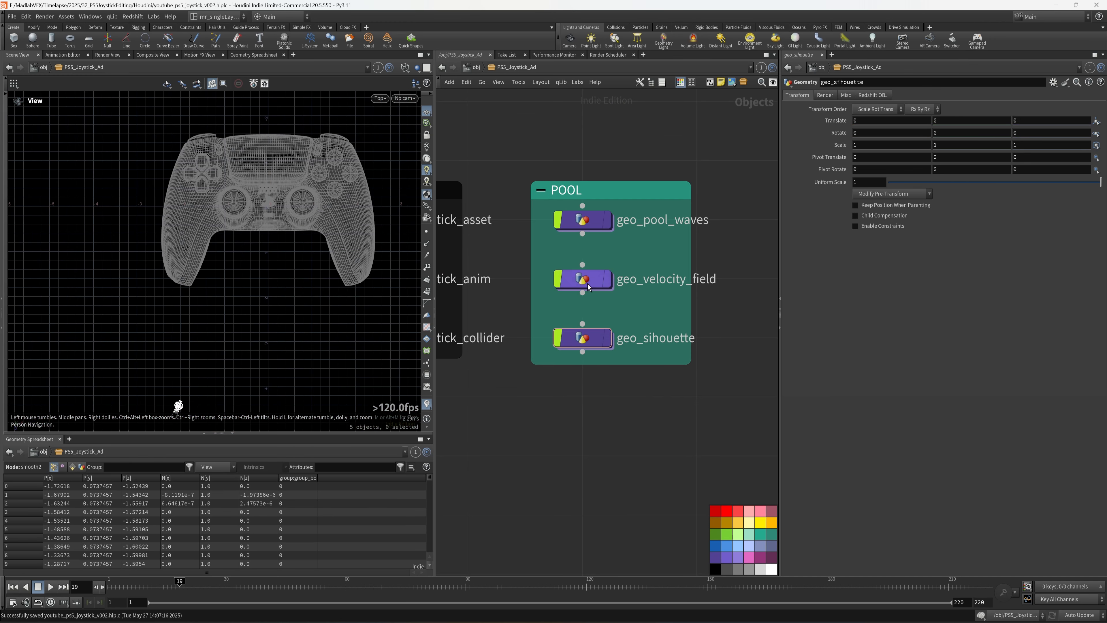
{"action": "key", "text": "i"}
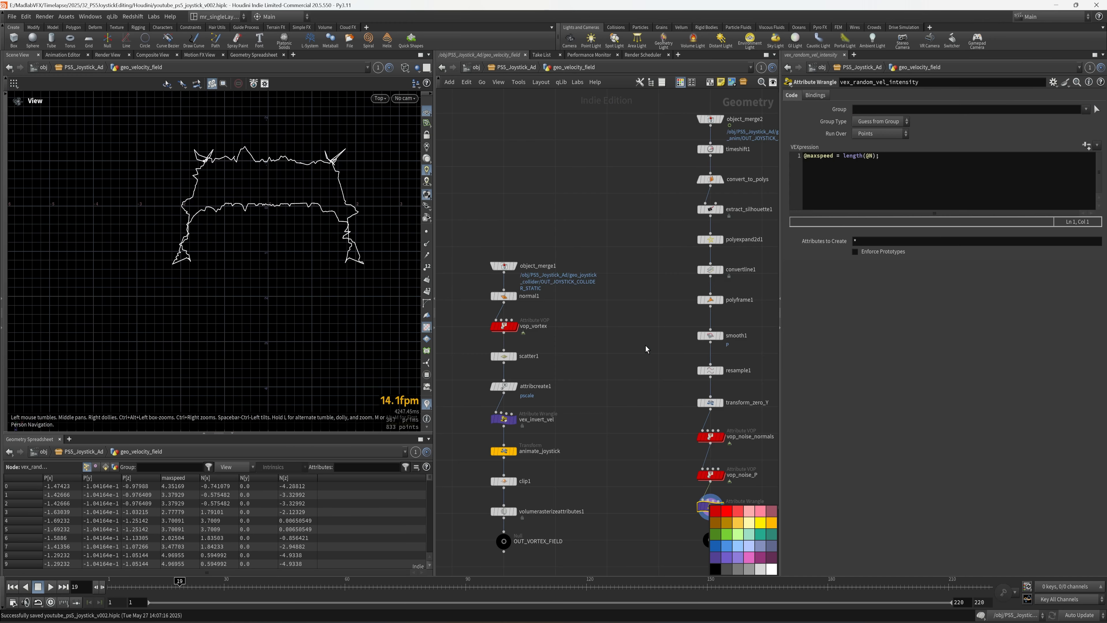
{"action": "key", "text": "Tab"}
- Add object_merge3 pulling in geo_silhouette's OUT_SILHOUETTE_LINES and frame the concentric outlines
{"action": "type", "text": "OBJ"}
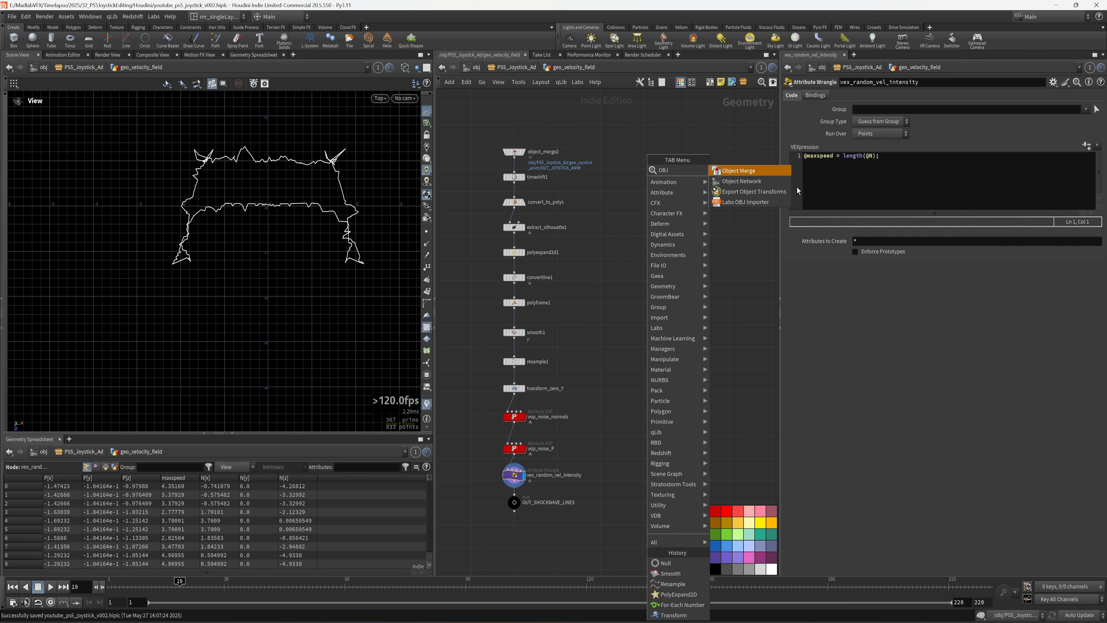
{"action": "left_click", "coordinate": [738, 170]}
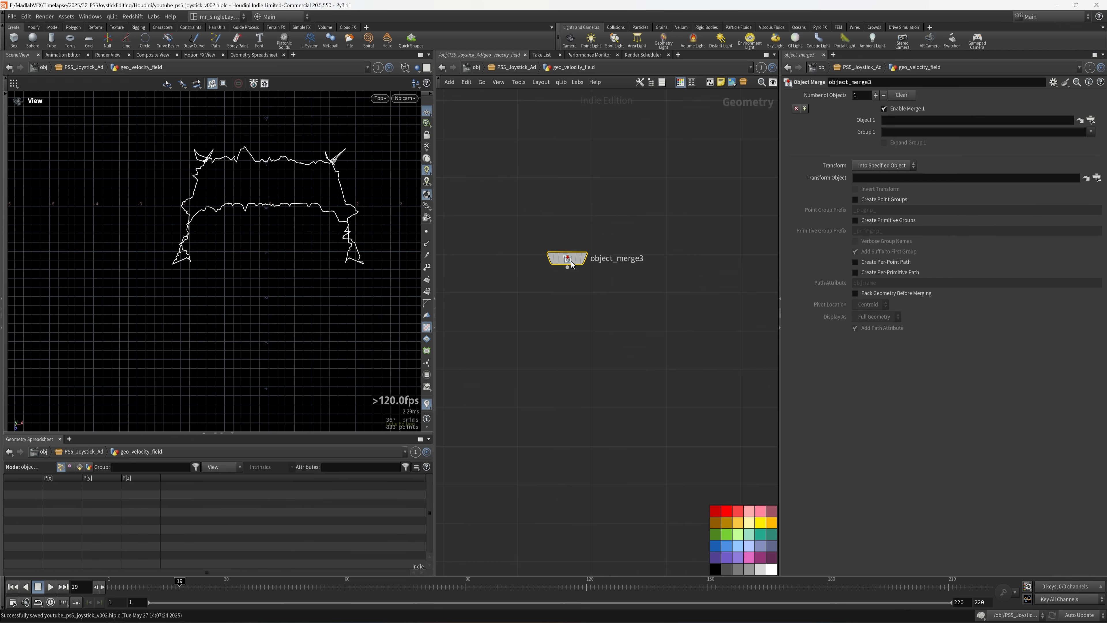
{"action": "left_click", "coordinate": [591, 262]}
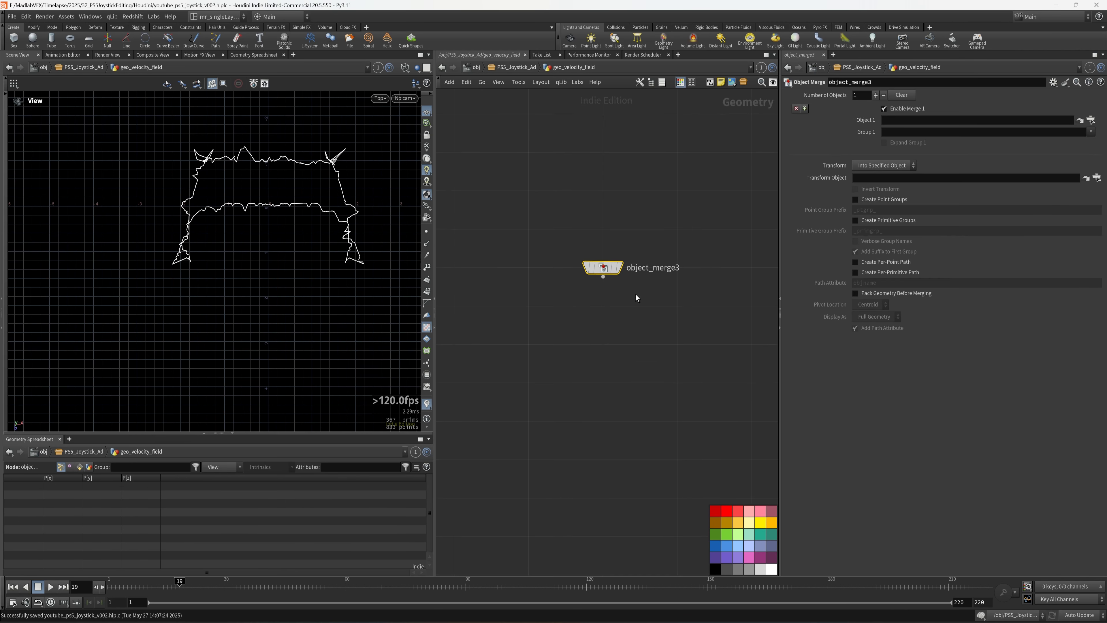
{"action": "left_click", "coordinate": [1091, 120]}
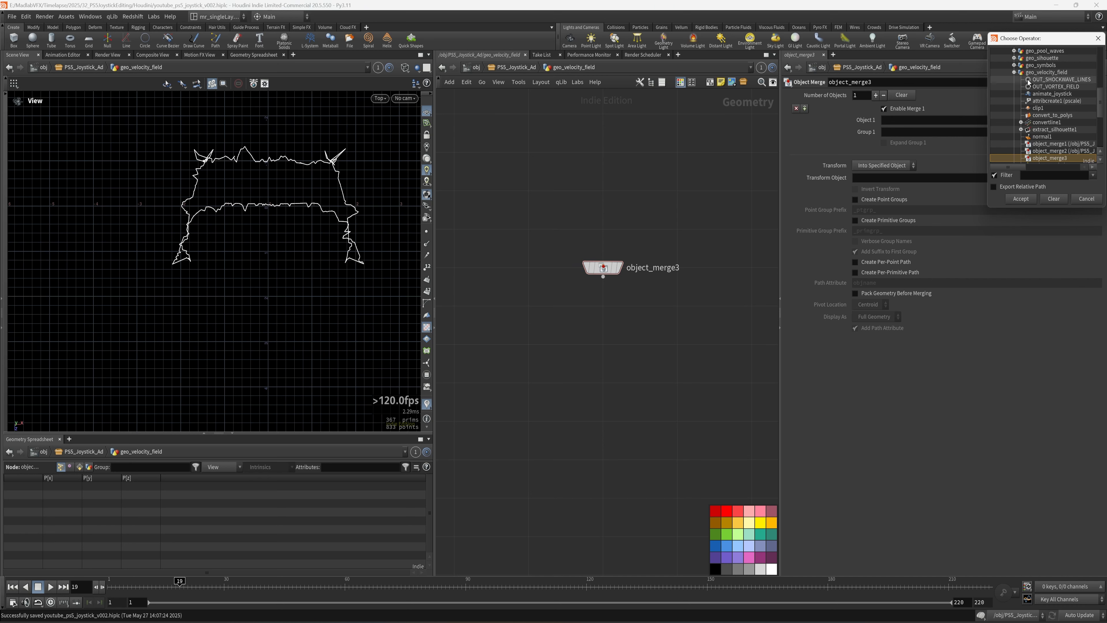
{"action": "left_click", "coordinate": [1015, 73]}
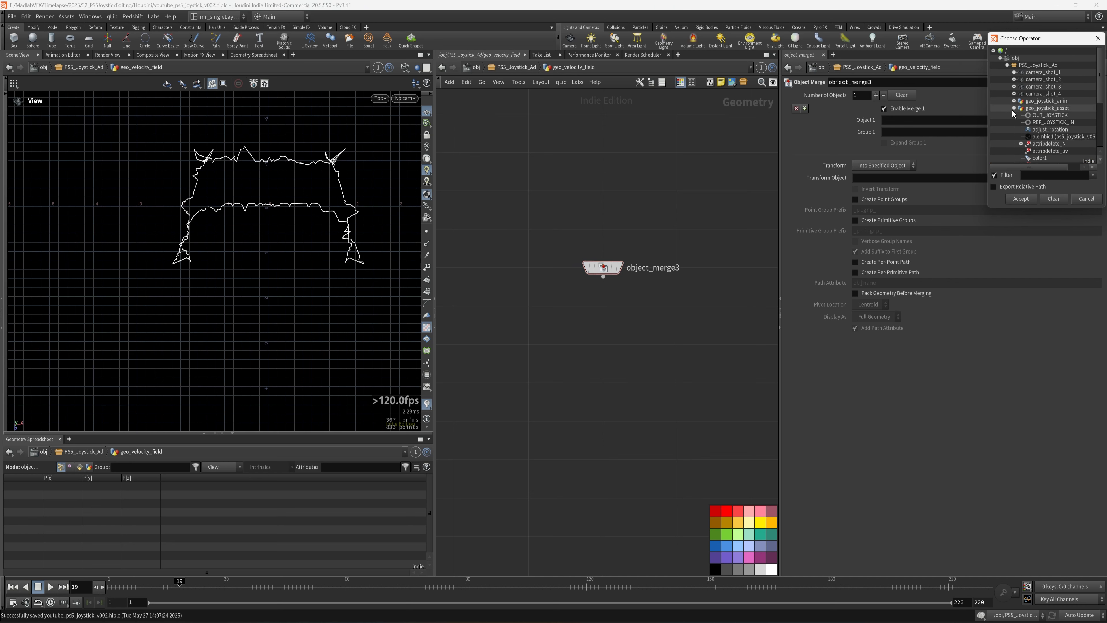
{"action": "left_click", "coordinate": [1013, 130]}
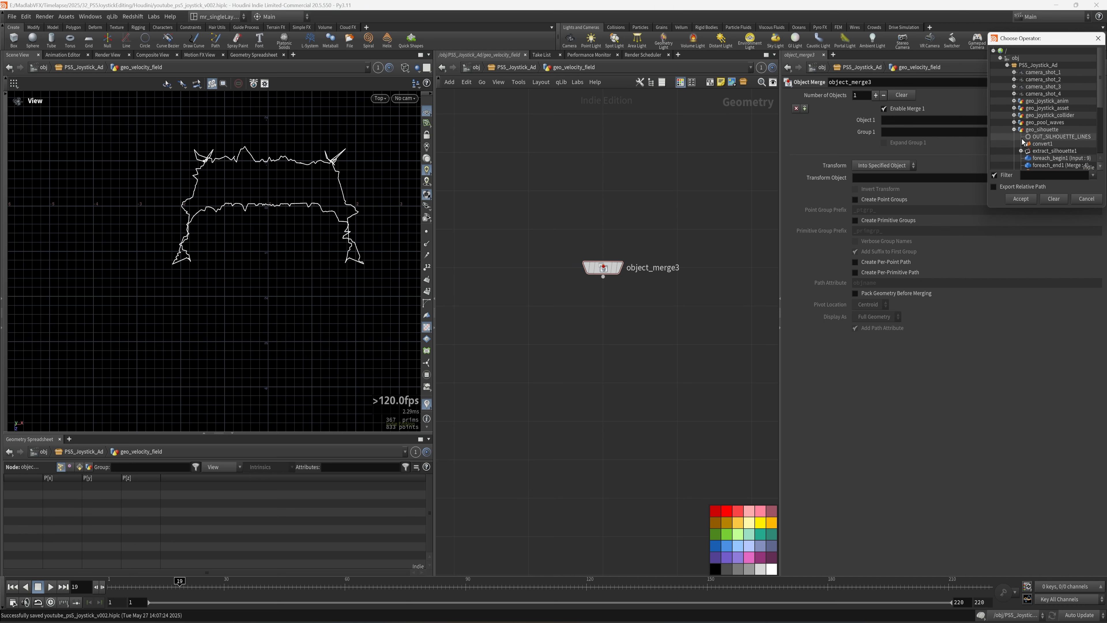
{"action": "left_click", "coordinate": [1072, 137]}
{"action": "left_click", "coordinate": [1020, 199]}
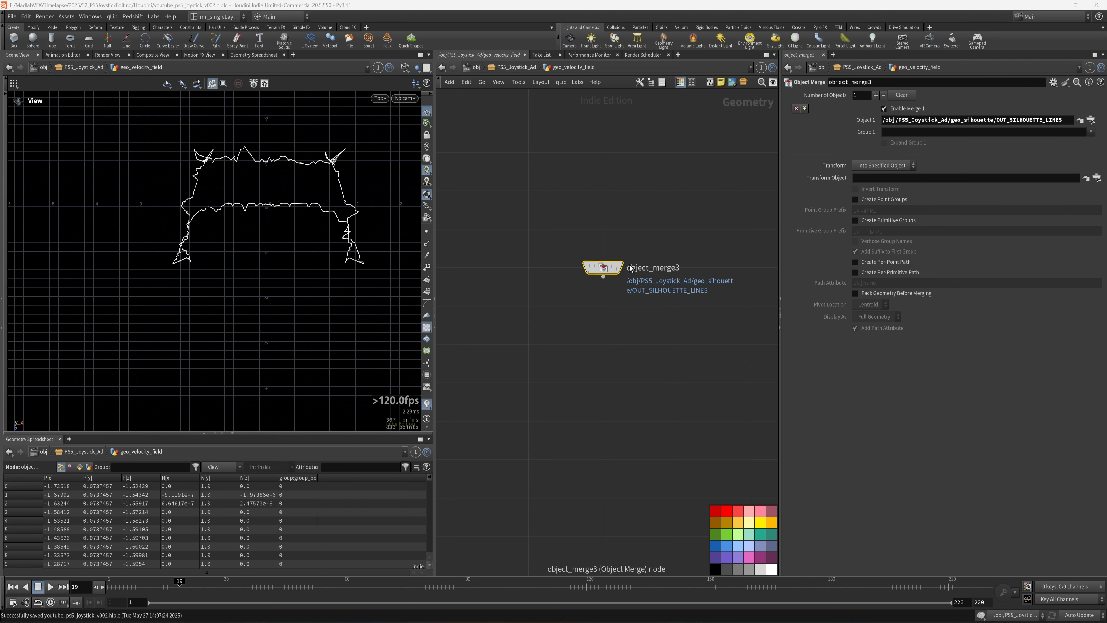
{"action": "right_click_drag", "start_coordinate": [263, 232], "coordinate": [206, 246]}
{"action": "middle_click_drag", "start_coordinate": [543, 362], "coordinate": [566, 391]}
{"action": "scroll", "coordinate": [668, 378], "scroll_direction": "up", "scroll_amount": 2}
{"action": "mouse_move", "coordinate": [669, 378]}
{"action": "middle_mouse_down"}
{"action": "mouse_move", "coordinate": [628, 386]}
{"action": "mouse_move", "coordinate": [605, 376]}
{"action": "middle_mouse_up"}
{"action": "key", "text": "shift+w"}
{"action": "key", "text": "shift+w"}
{"action": "key", "text": "shift+w"}
- Add convertline2 below object_merge3 with Connect Path enabled
{"action": "key", "text": "Tab"}
{"action": "type", "text": "CONVER"}
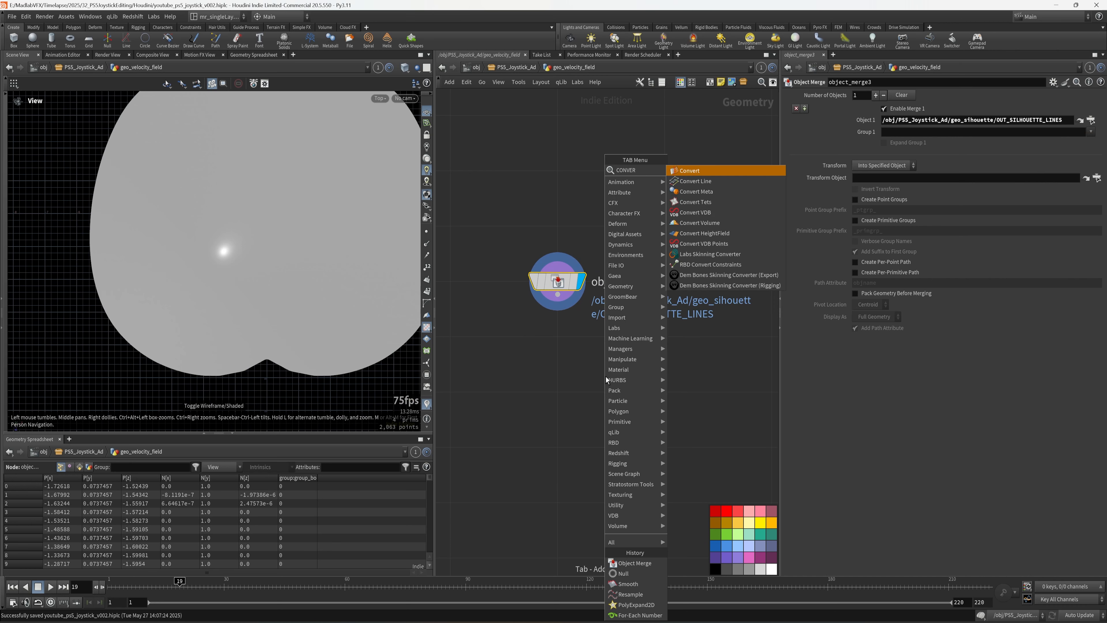
{"action": "left_click", "coordinate": [701, 181]}
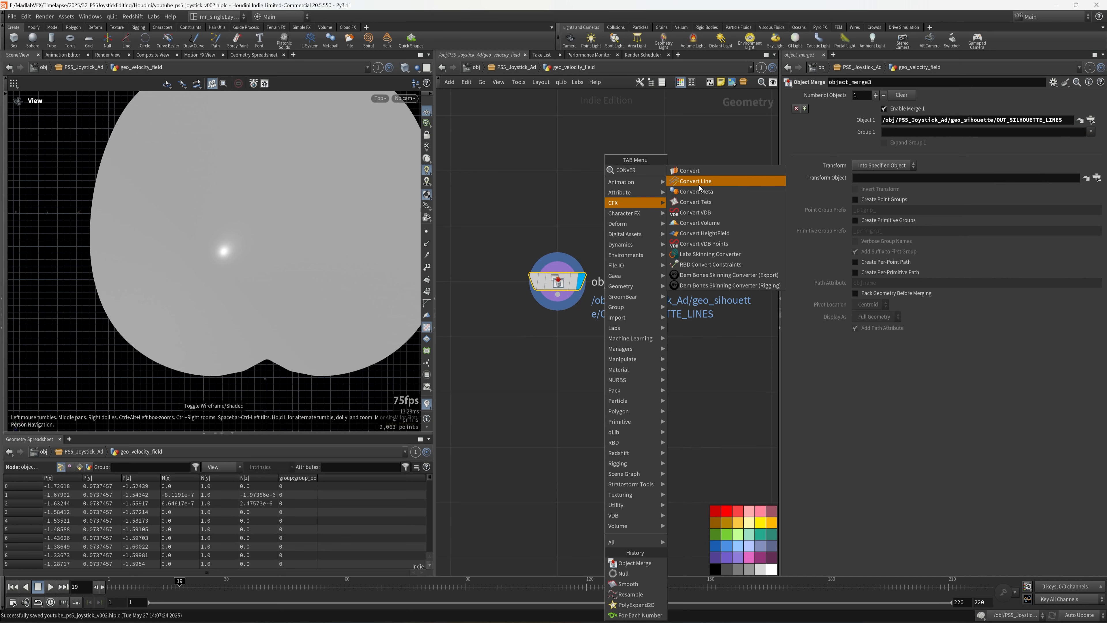
{"action": "left_click", "coordinate": [565, 335]}
{"action": "left_click", "coordinate": [581, 343]}
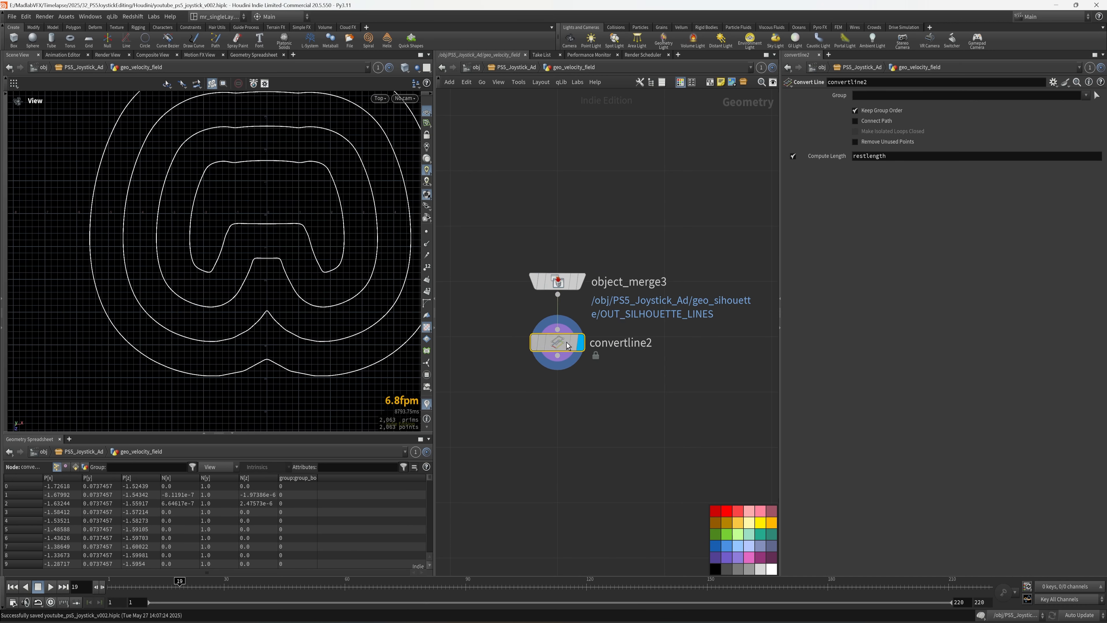
{"action": "middle_click_drag", "start_coordinate": [617, 386], "coordinate": [566, 391]}
{"action": "key", "text": "ctrl+s"}
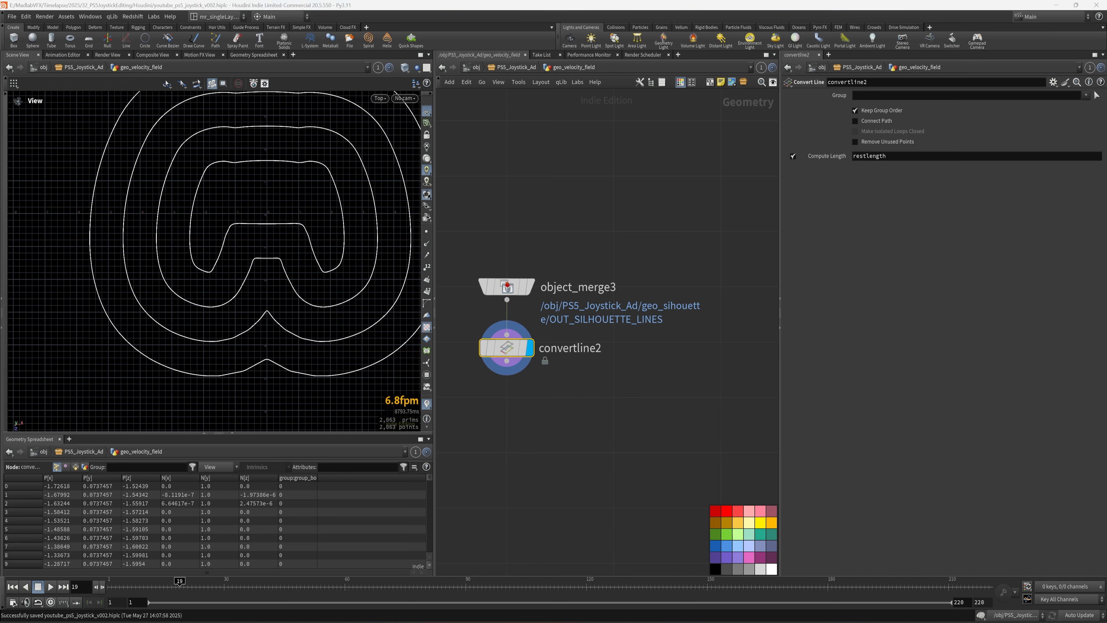
{"action": "left_click", "coordinate": [878, 122]}
{"action": "middle_click_drag", "start_coordinate": [625, 444], "coordinate": [641, 432]}
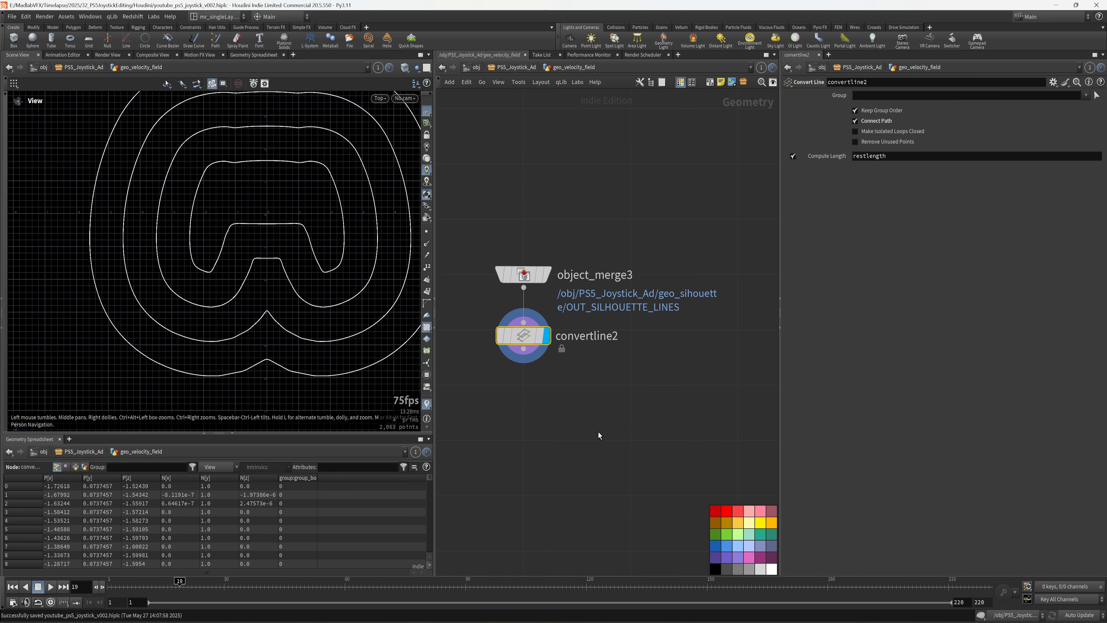
- Add and display measure1 below convertline2, measuring Perimeter / Length
{"action": "key", "text": "Tab"}
{"action": "type", "text": "MEA"}
{"action": "left_click", "coordinate": [681, 170]}
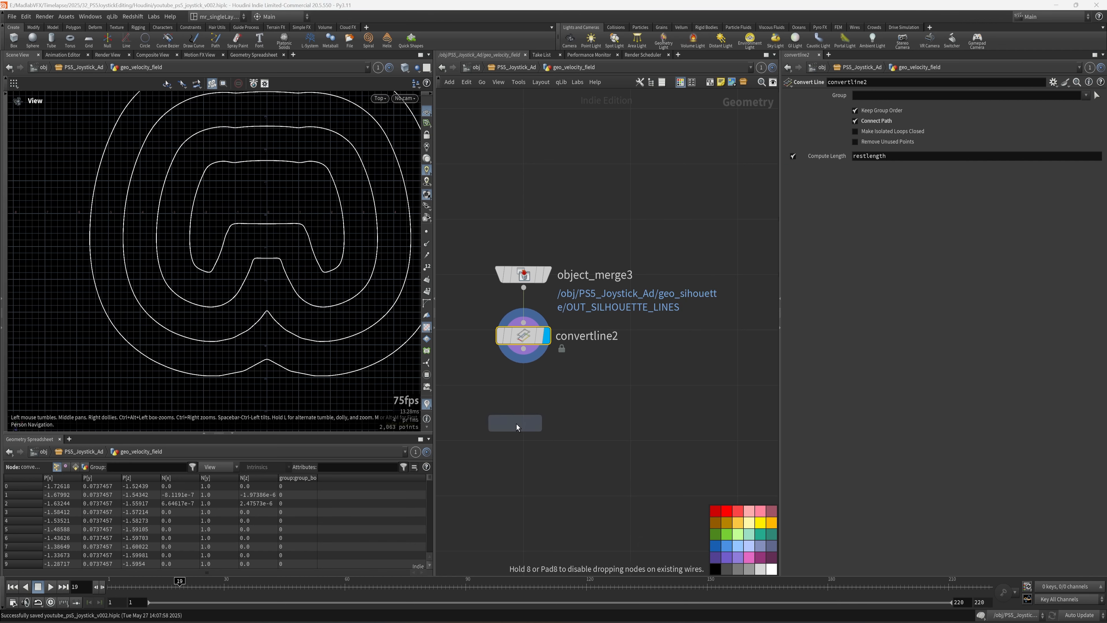
{"action": "left_click", "coordinate": [521, 405]}
{"action": "left_click", "coordinate": [546, 404]}
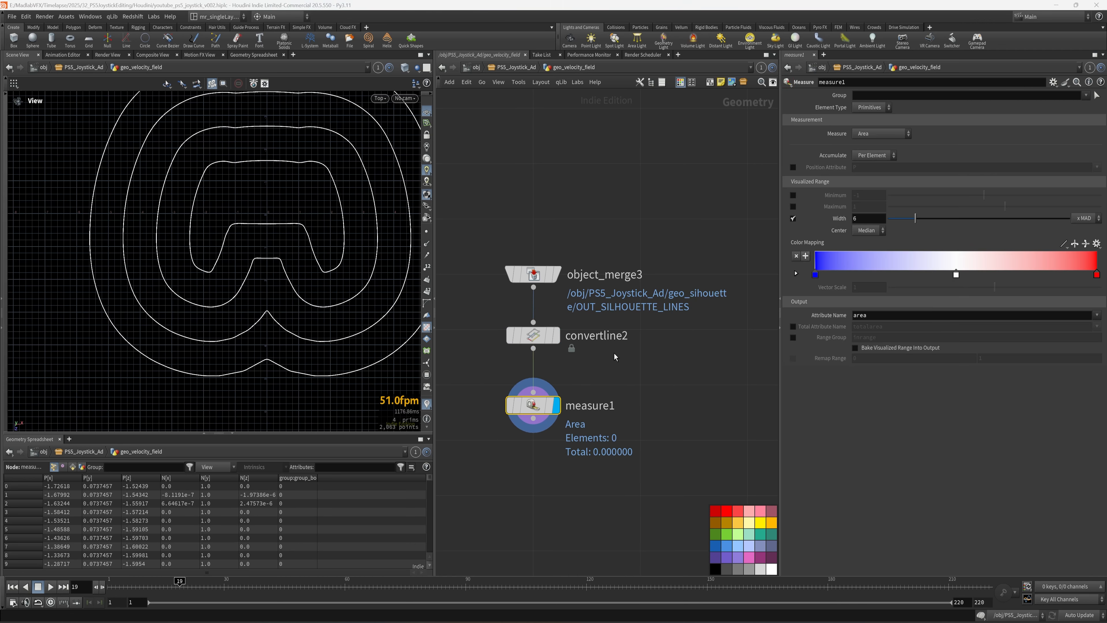
{"action": "left_click", "coordinate": [878, 134]}
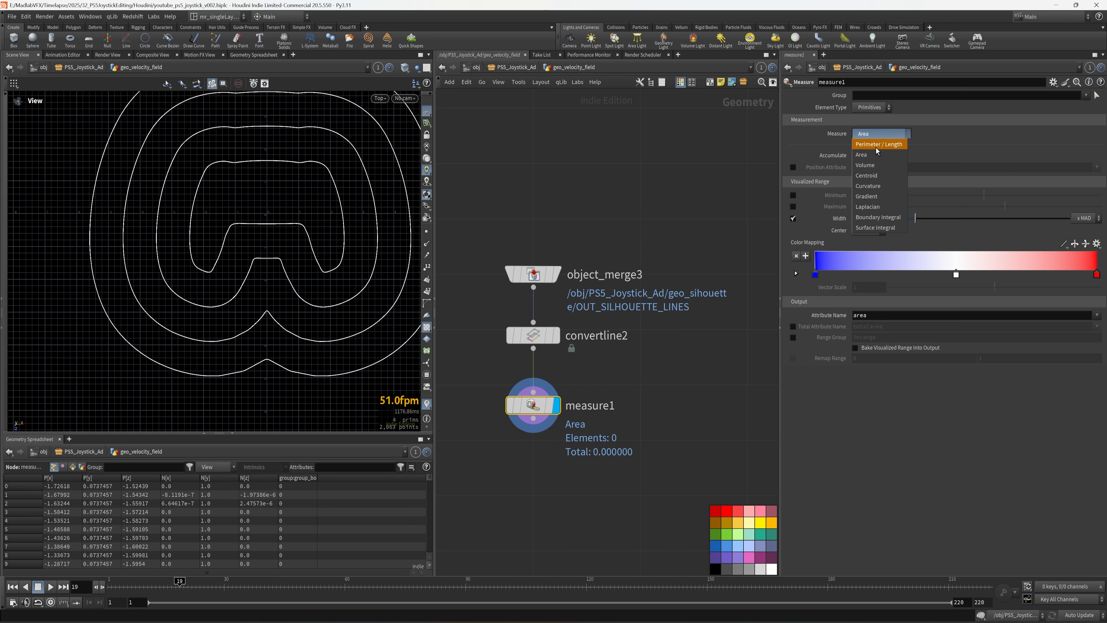
{"action": "left_click", "coordinate": [876, 147]}
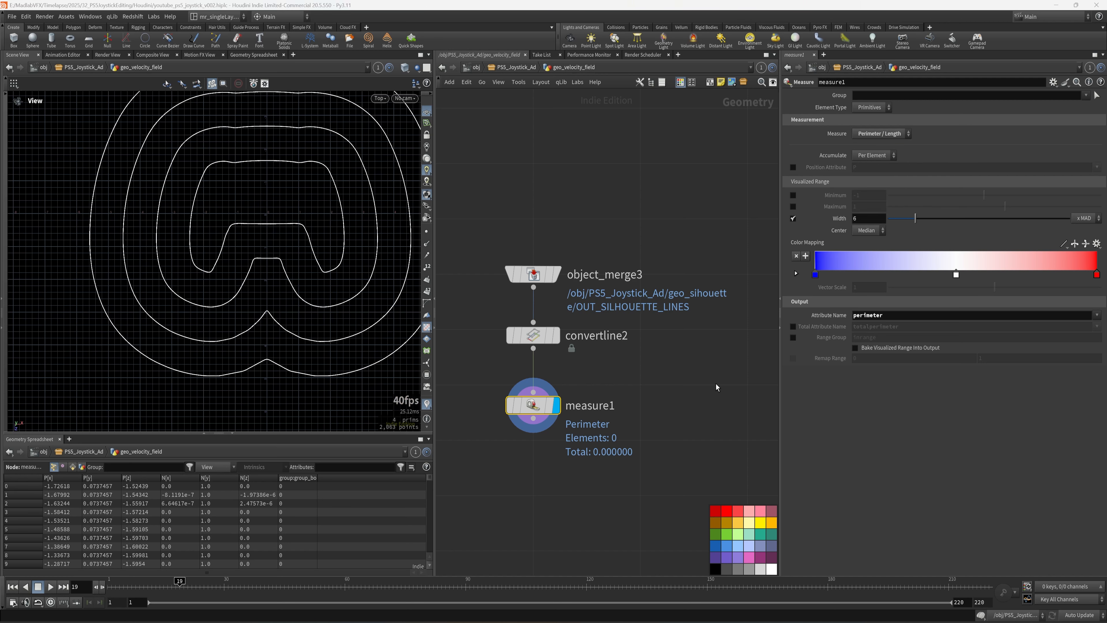
{"action": "middle_click_drag", "start_coordinate": [716, 383], "coordinate": [684, 333]}
- Add a displayed sort1 node below measure1, sorting primitives by the perimeter attribute
{"action": "key", "text": "Tab"}
{"action": "type", "text": "s"}
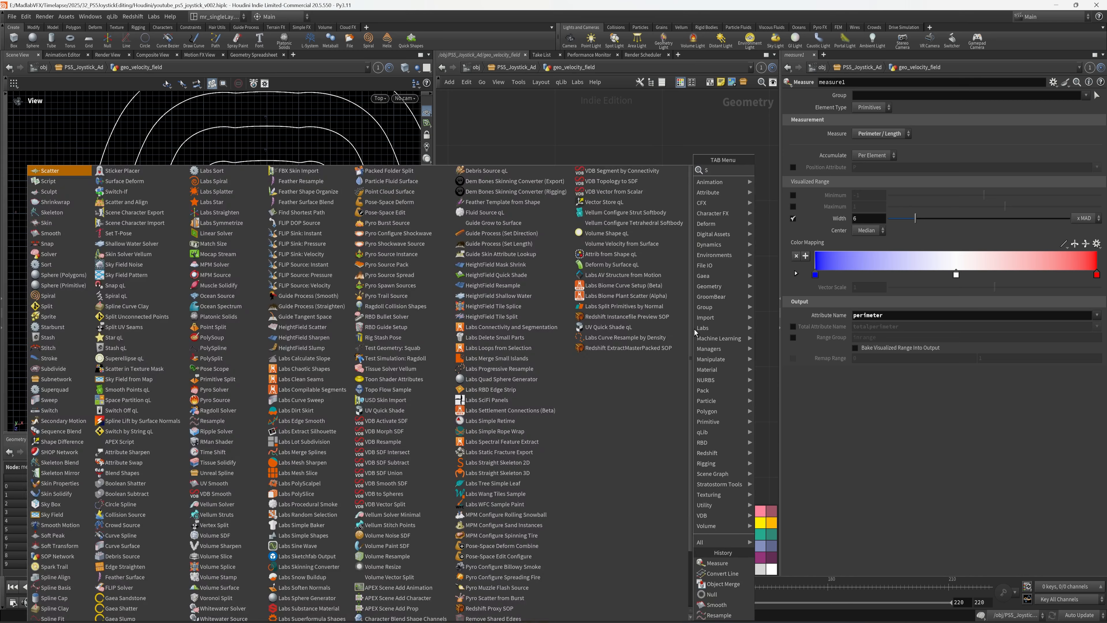
{"action": "type", "text": "ort"}
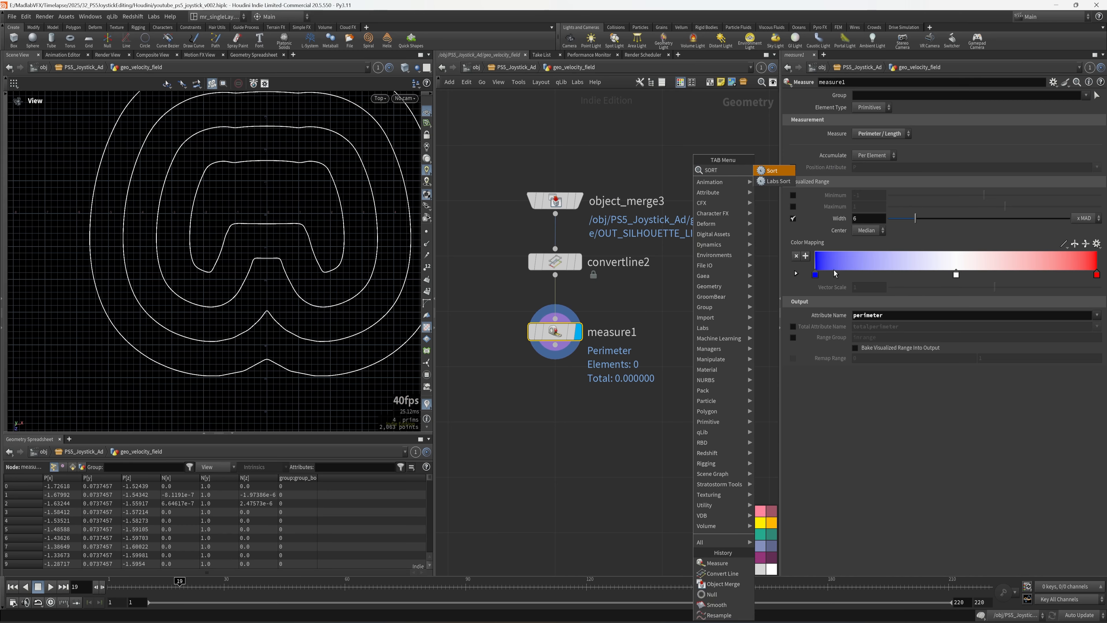
{"action": "key", "text": "Return"}
{"action": "left_click", "coordinate": [555, 394]}
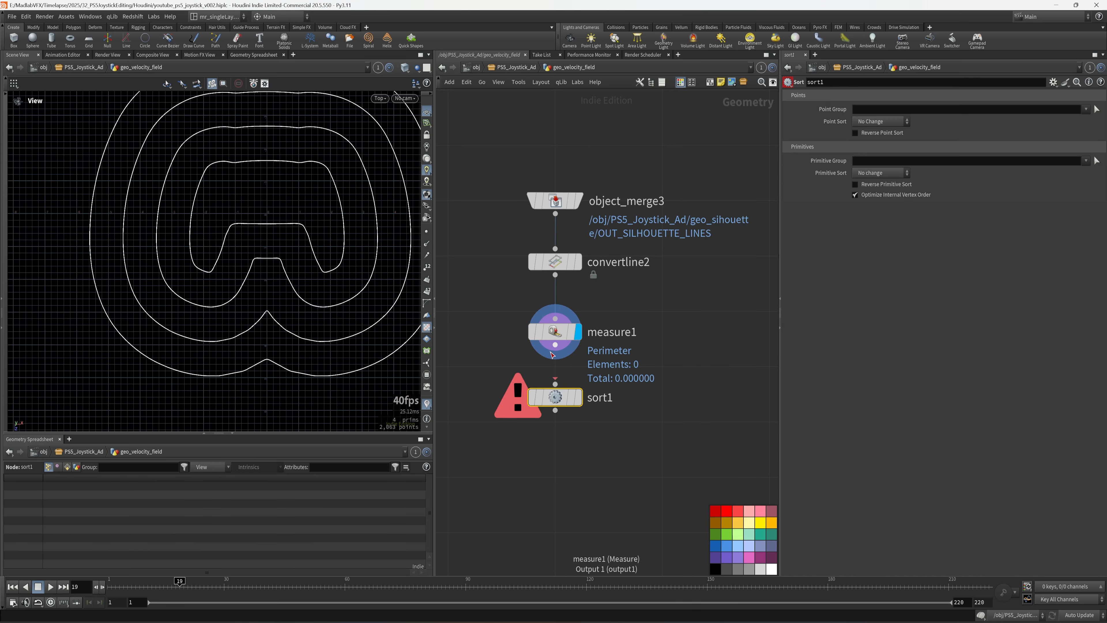
{"action": "left_click", "coordinate": [578, 397]}
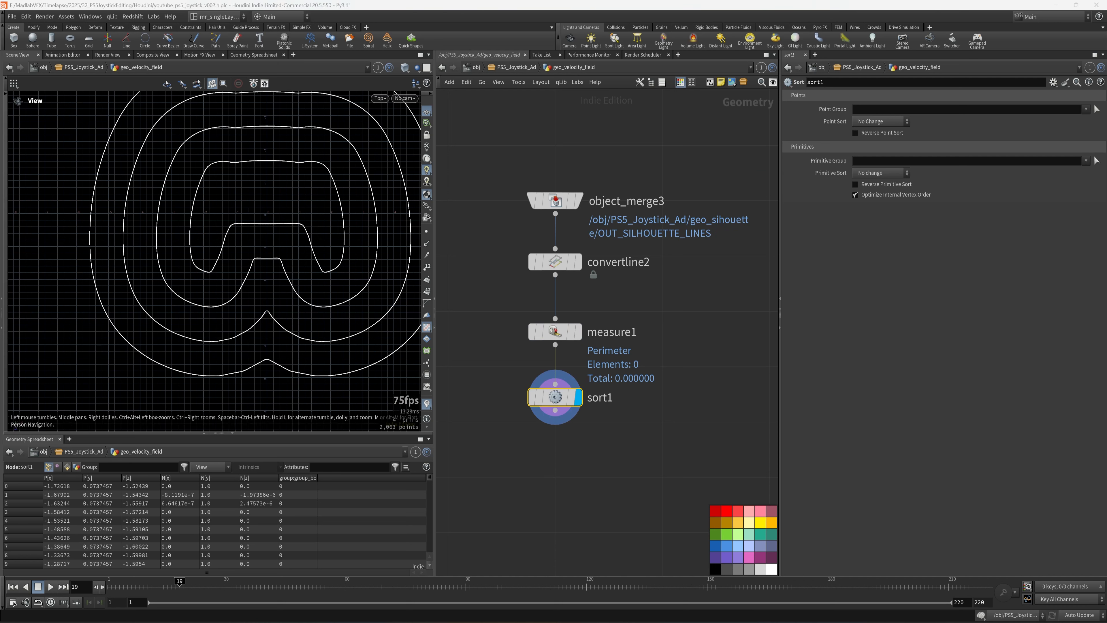
{"action": "left_click", "coordinate": [883, 174]}
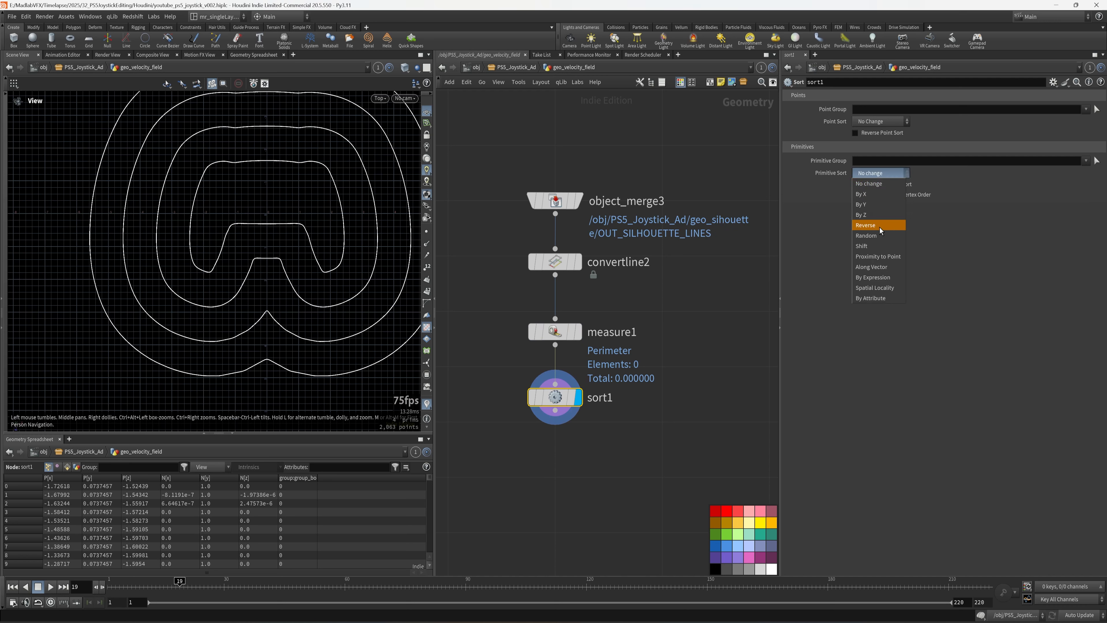
{"action": "left_click", "coordinate": [881, 298]}
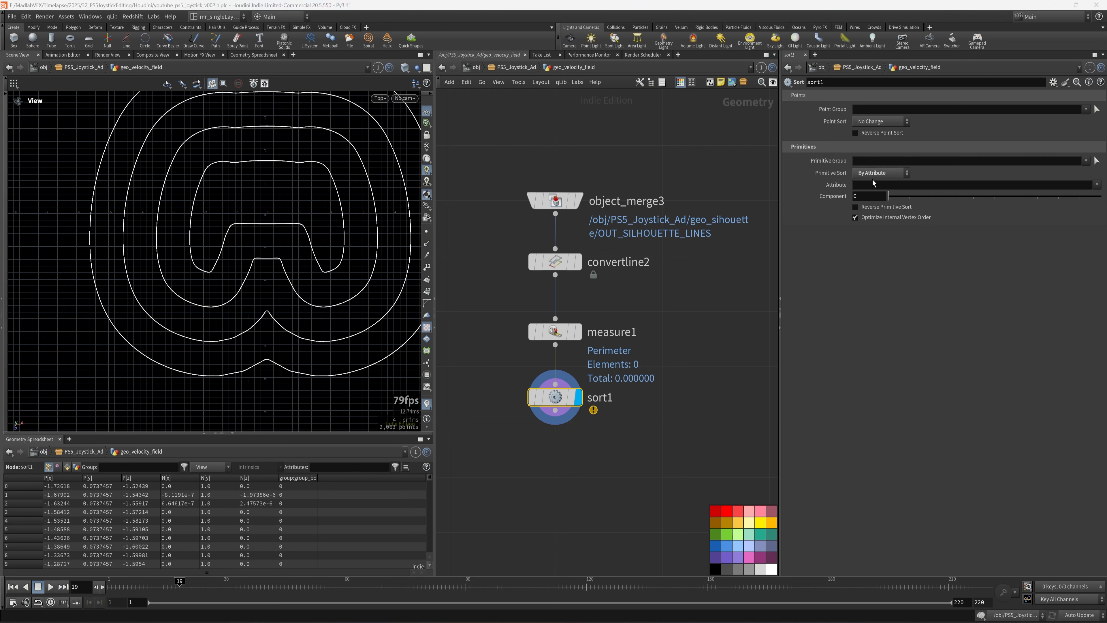
{"action": "left_click", "coordinate": [1097, 185]}
{"action": "left_click", "coordinate": [1092, 206]}
- Save the scene and inspect the sorted curves from perspective, top and front views
{"action": "left_click", "coordinate": [673, 452]}
{"action": "middle_click_drag", "start_coordinate": [669, 449], "coordinate": [692, 409]}
{"action": "key", "text": "ctrl+s"}
{"action": "key", "text": "space+1"}
{"action": "left_click_drag", "start_coordinate": [176, 289], "coordinate": [223, 222]}
{"action": "key", "text": "space+2"}
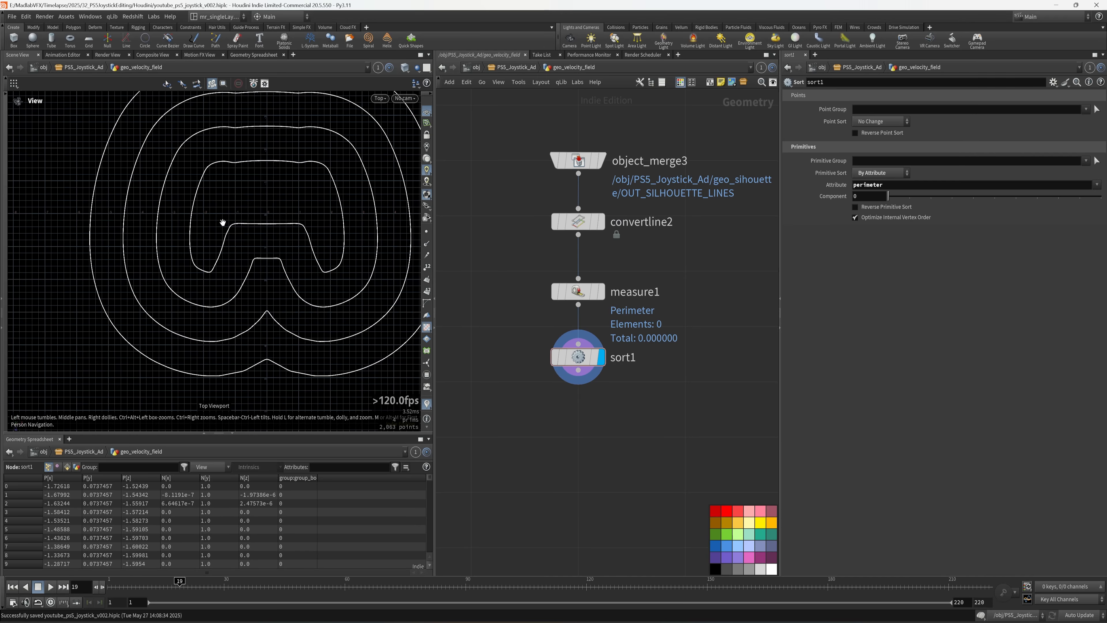
{"action": "key", "text": "space+3"}
{"action": "middle_click_drag", "start_coordinate": [69, 287], "coordinate": [183, 262]}
{"action": "right_click_drag", "start_coordinate": [182, 262], "coordinate": [208, 221]}
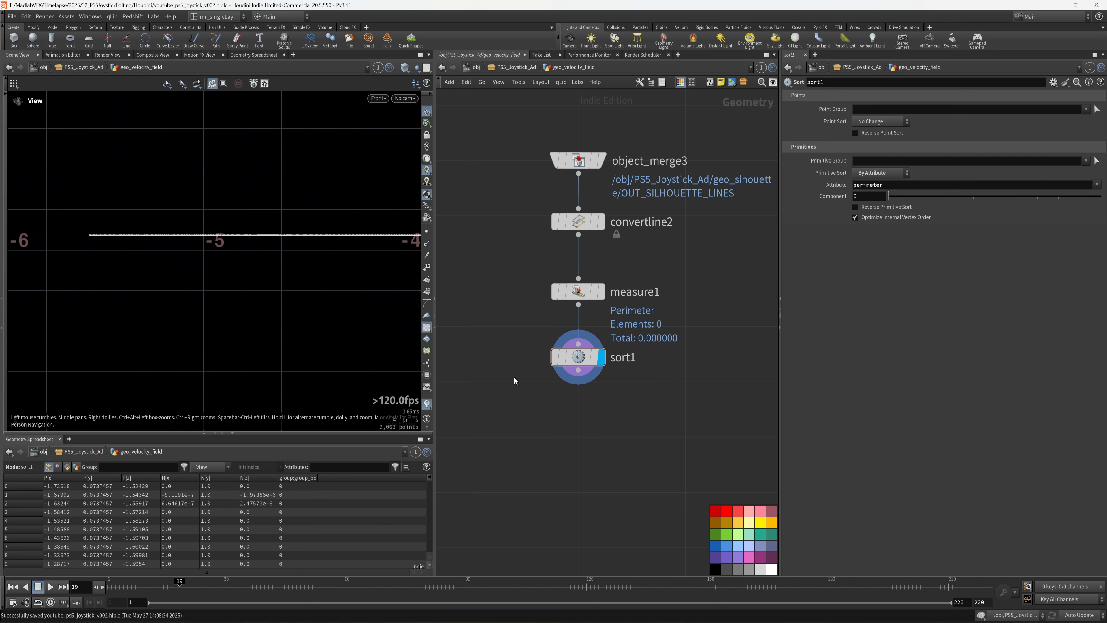
{"action": "left_click_drag", "start_coordinate": [218, 197], "coordinate": [176, 271]}
{"action": "middle_click_drag", "start_coordinate": [606, 419], "coordinate": [601, 388]}
{"action": "key", "text": "Tab"}
- Add a Transform node fed by sort1 and rename it transform_zero_y
{"action": "type", "text": "TRANS"}
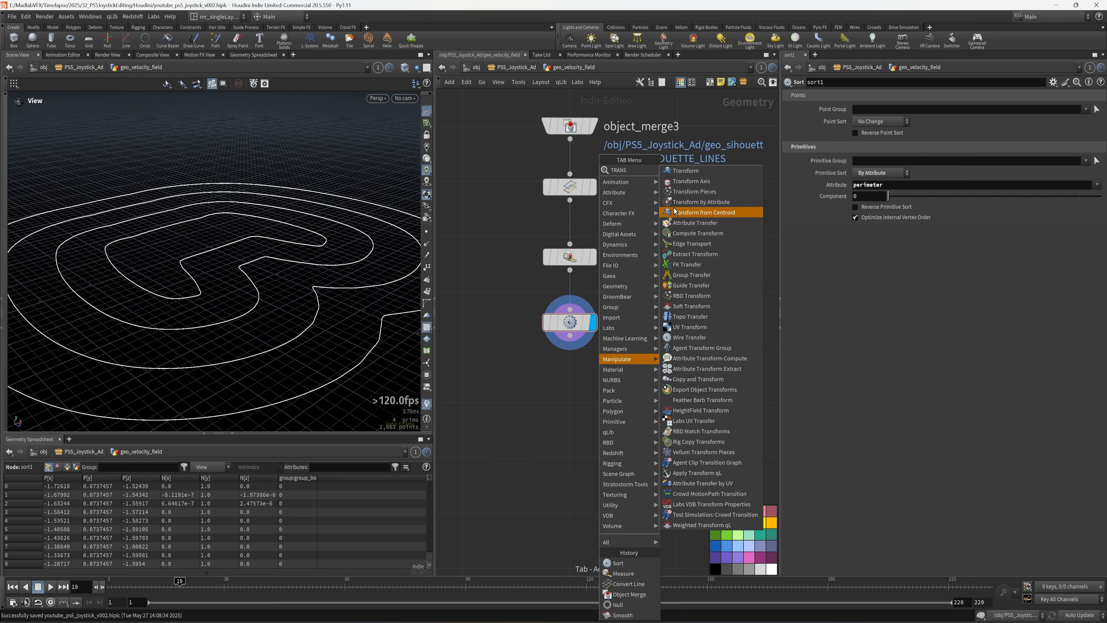
{"action": "left_click", "coordinate": [686, 170]}
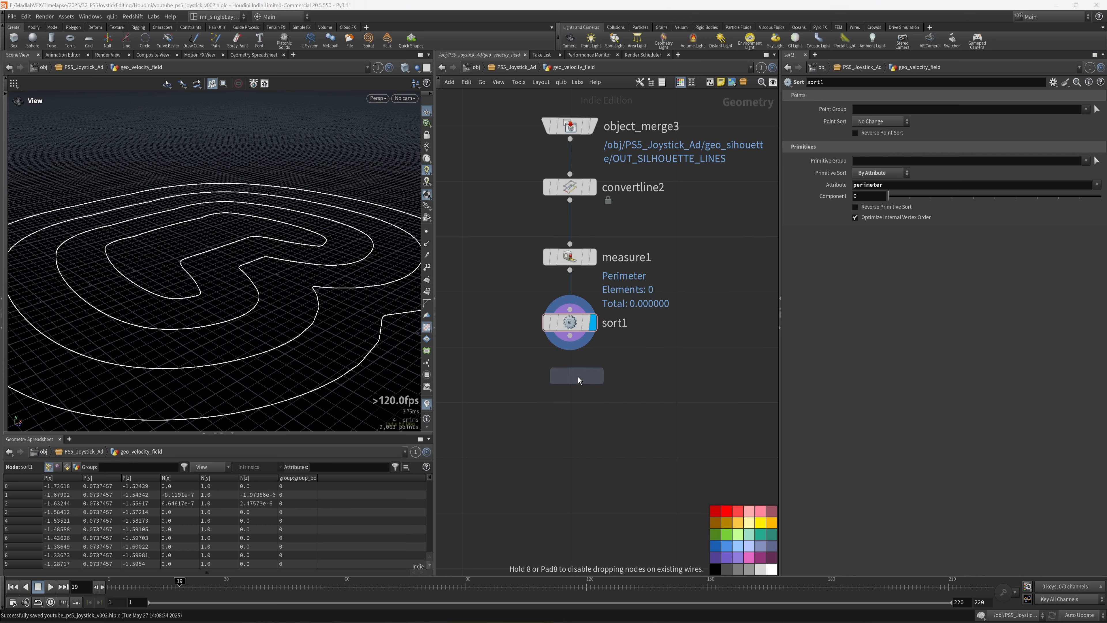
{"action": "left_click", "coordinate": [569, 382]}
{"action": "left_click_drag", "start_coordinate": [558, 332], "coordinate": [560, 370]}
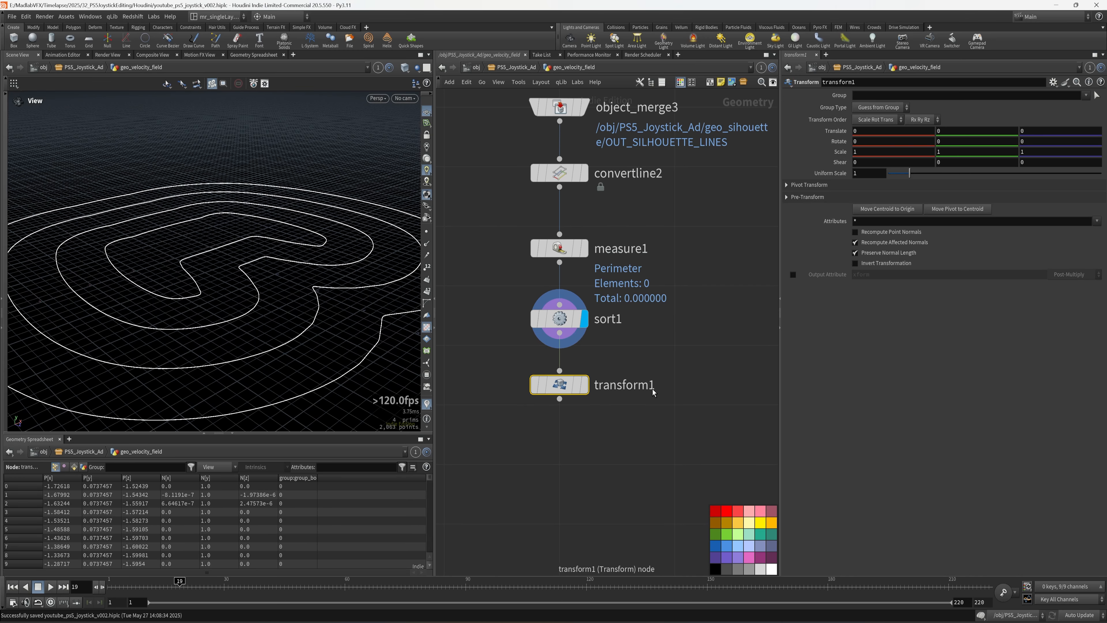
{"action": "left_click_drag", "start_coordinate": [651, 386], "coordinate": [718, 389]}
{"action": "type", "text": "_ZERO_"}
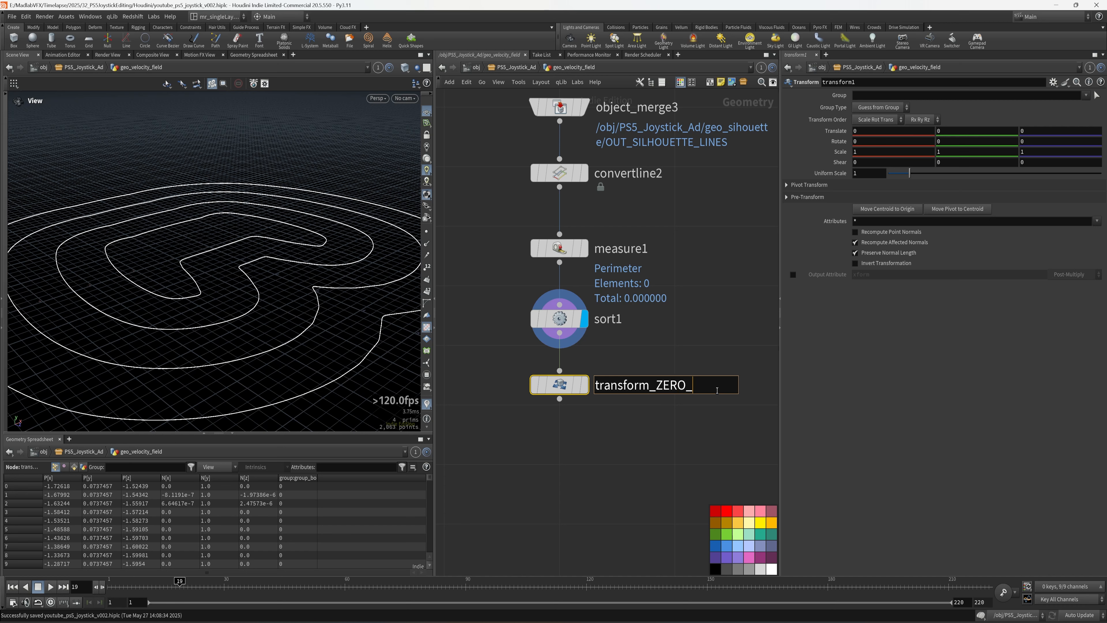
{"action": "key", "text": "BackSpace"}
{"action": "key", "text": "BackSpace"}
{"action": "key", "text": "BackSpace"}
{"action": "type", "text": "zero_y"}
{"action": "key", "text": "Return"}
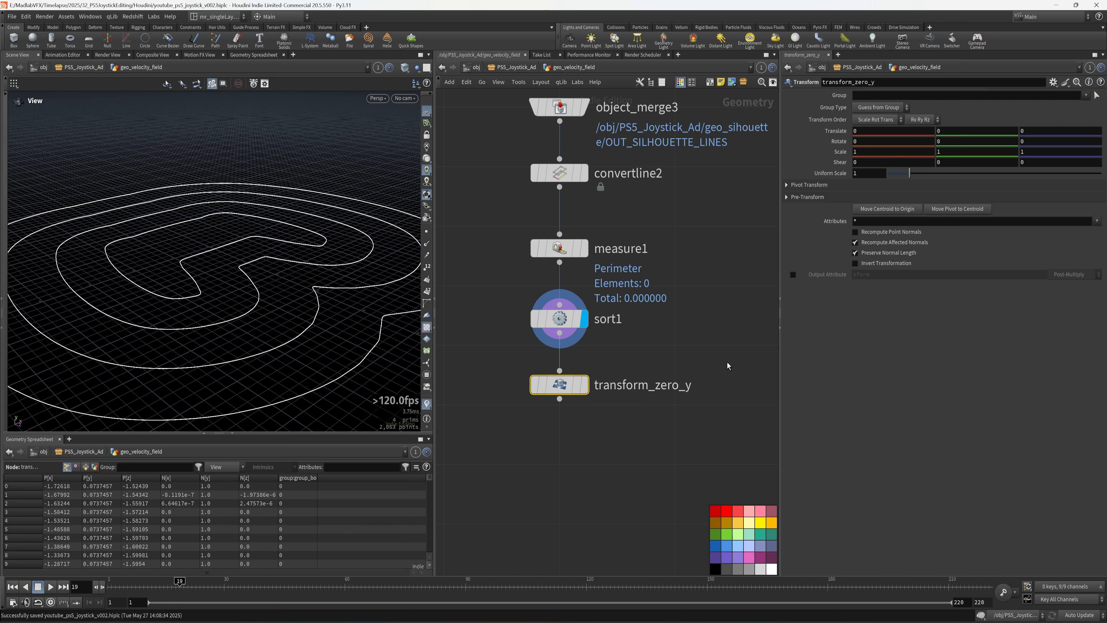
- Set transform_zero_y's Y scale to 0, make it the displayed node, and save
{"action": "type", "text": "0"}
{"action": "key", "text": "Return"}
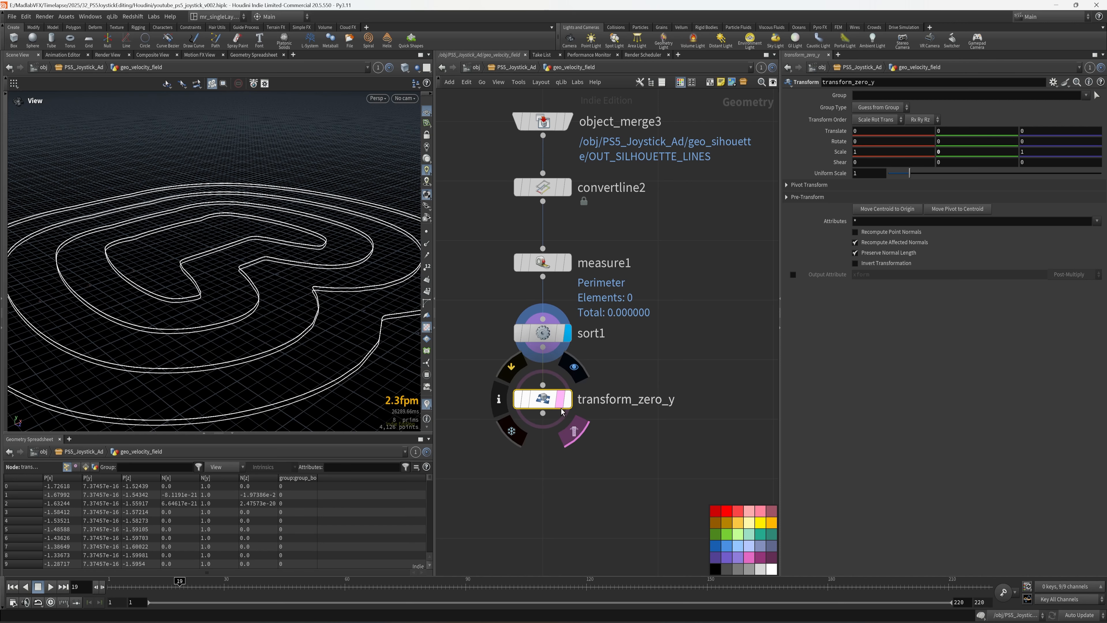
{"action": "left_click", "coordinate": [566, 399]}
{"action": "middle_click_drag", "start_coordinate": [580, 462], "coordinate": [583, 450]}
{"action": "key", "text": "ctrl+s"}
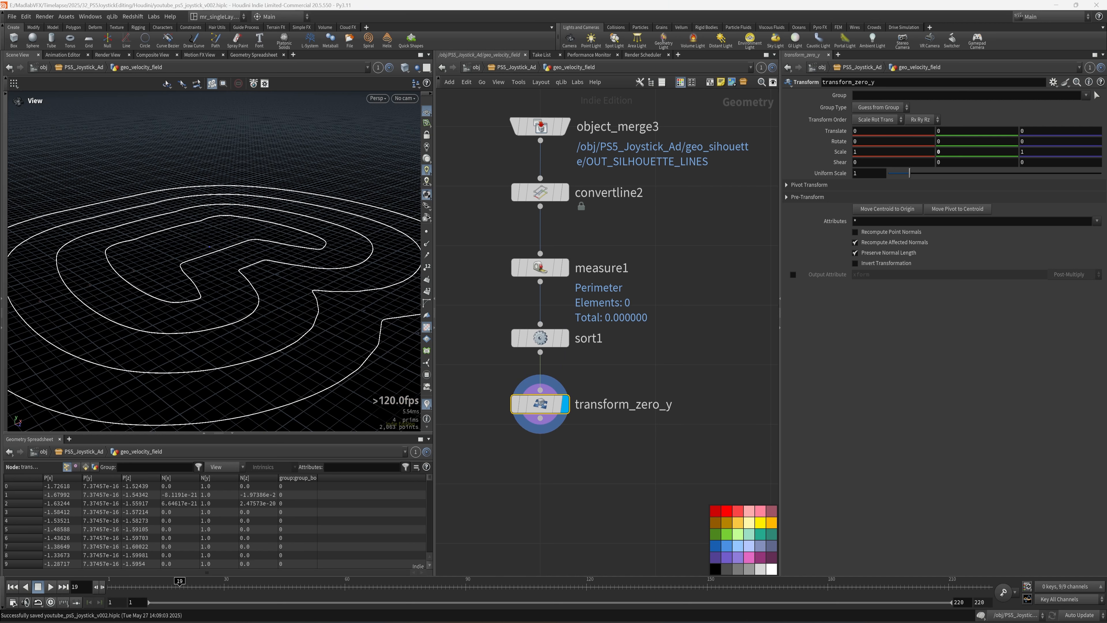
{"action": "middle_click_drag", "start_coordinate": [587, 455], "coordinate": [659, 392]}
- Add attribdelete_all below transform_zero_y, deleting all attributes except point positions
{"action": "key", "text": "Tab"}
{"action": "type", "text": "del"}
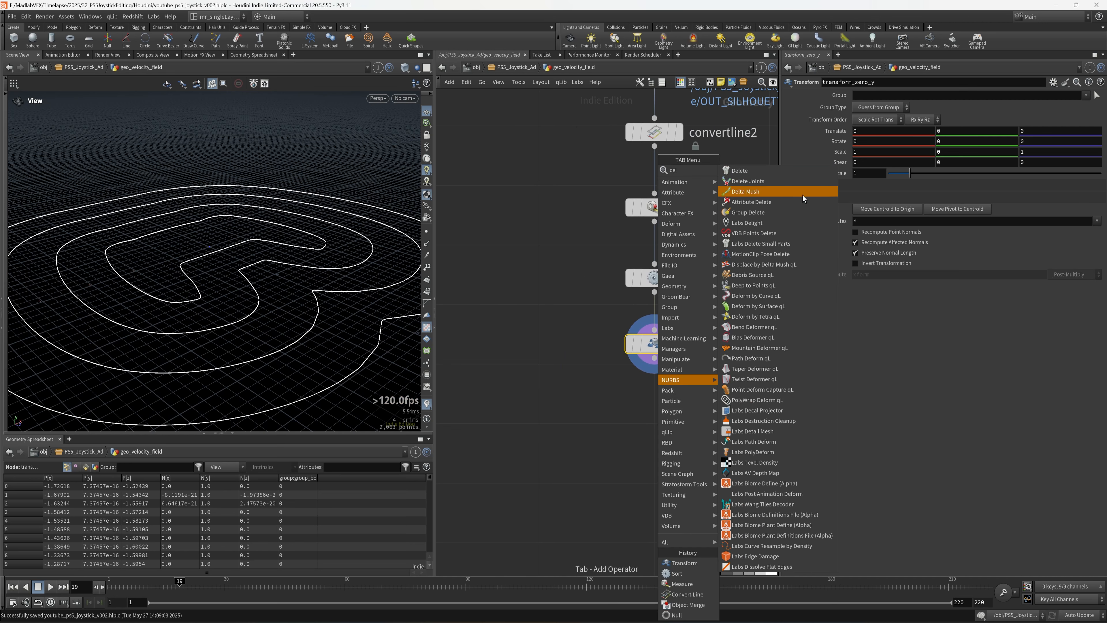
{"action": "left_click", "coordinate": [761, 203]}
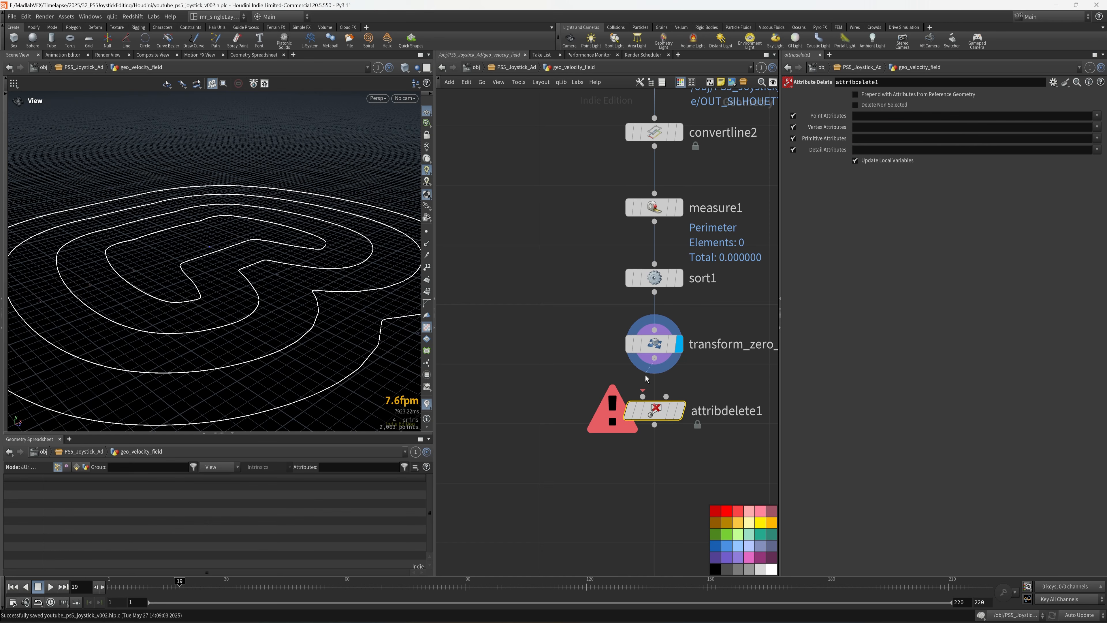
{"action": "left_click_drag", "start_coordinate": [645, 375], "coordinate": [643, 396]}
{"action": "middle_click_drag", "start_coordinate": [712, 441], "coordinate": [626, 424]}
{"action": "left_click", "coordinate": [640, 395]}
{"action": "left_click", "coordinate": [635, 425]}
{"action": "left_click", "coordinate": [654, 395]}
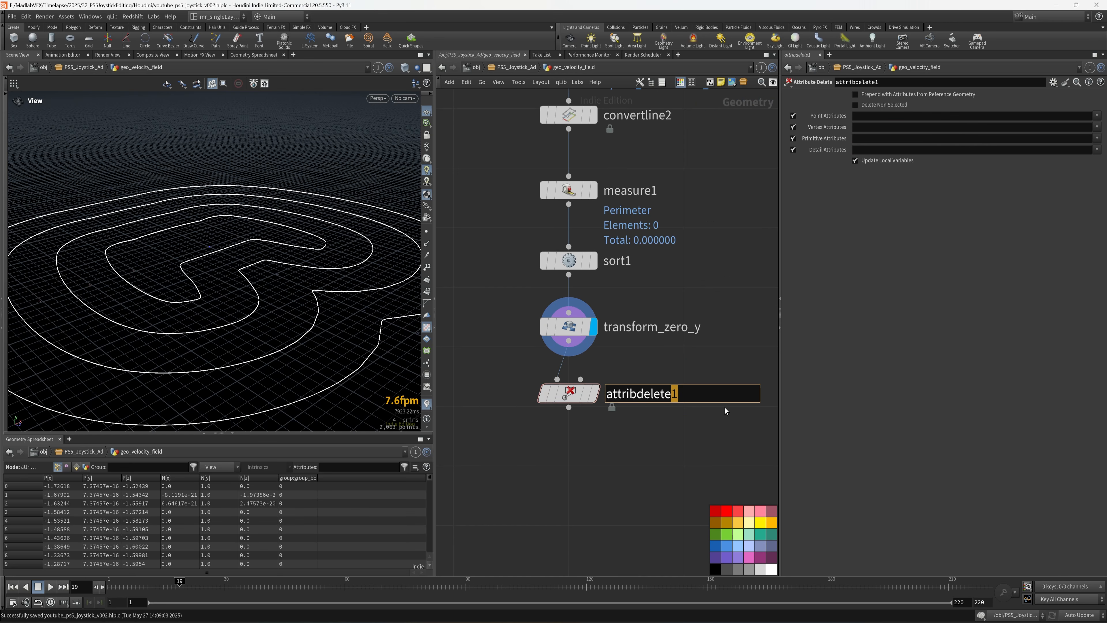
{"action": "type", "text": "_all"}
{"action": "key", "text": "Return"}
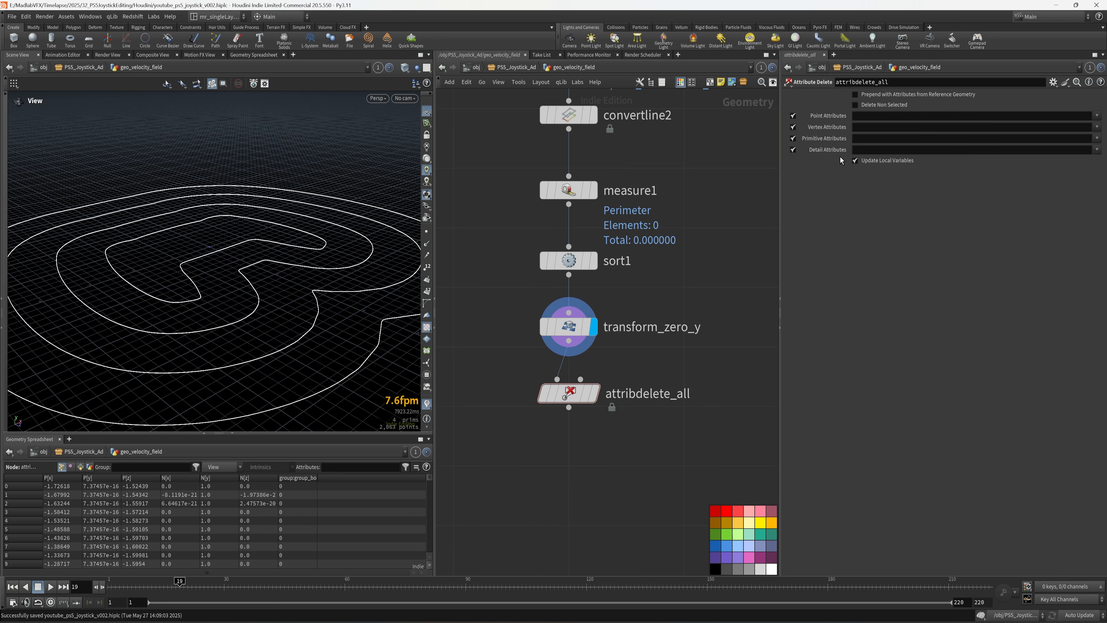
{"action": "left_click", "coordinate": [855, 105]}
- Add groupdelete_all below it with Group Names set to * to remove every group
{"action": "key", "text": "Tab"}
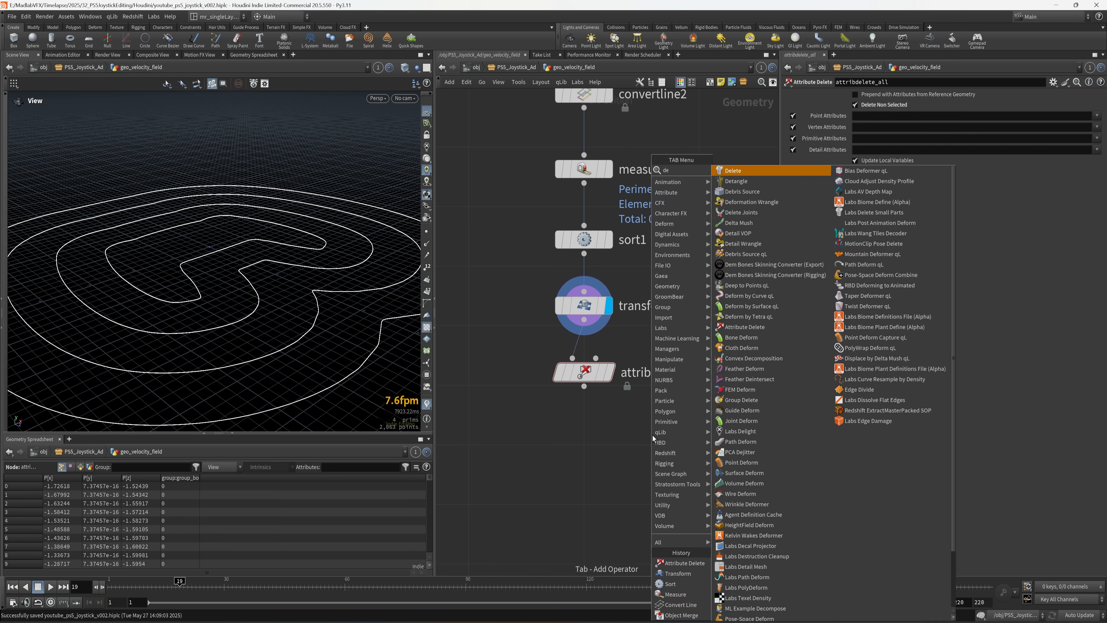
{"action": "mouse_move", "coordinate": [652, 435]}
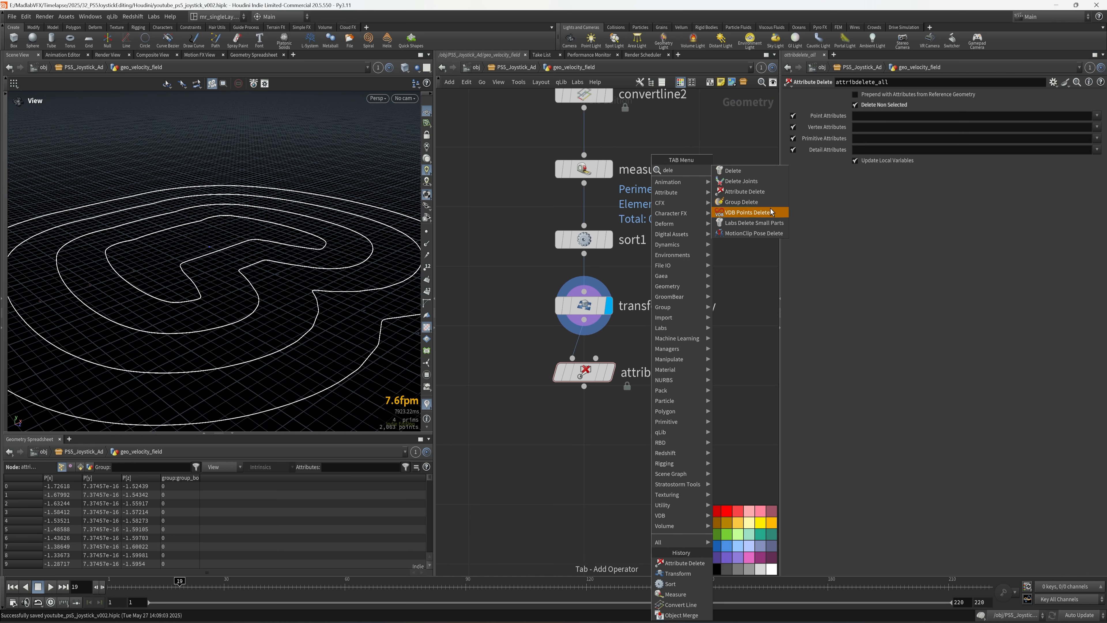
{"action": "left_click", "coordinate": [755, 192]}
{"action": "left_click", "coordinate": [576, 468]}
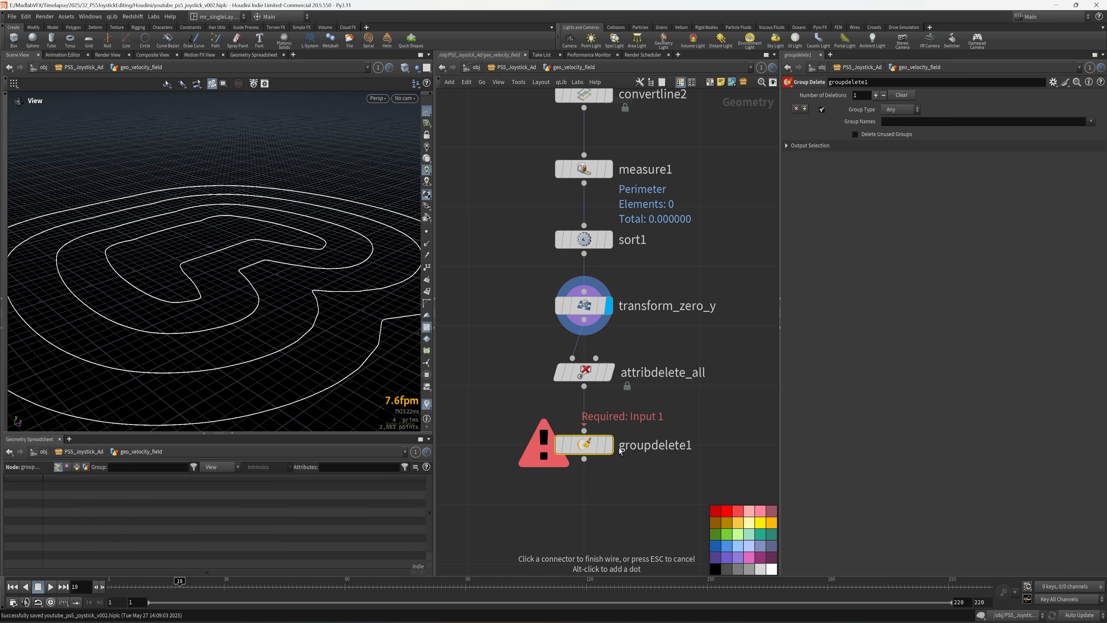
{"action": "double_click", "coordinate": [692, 446]}
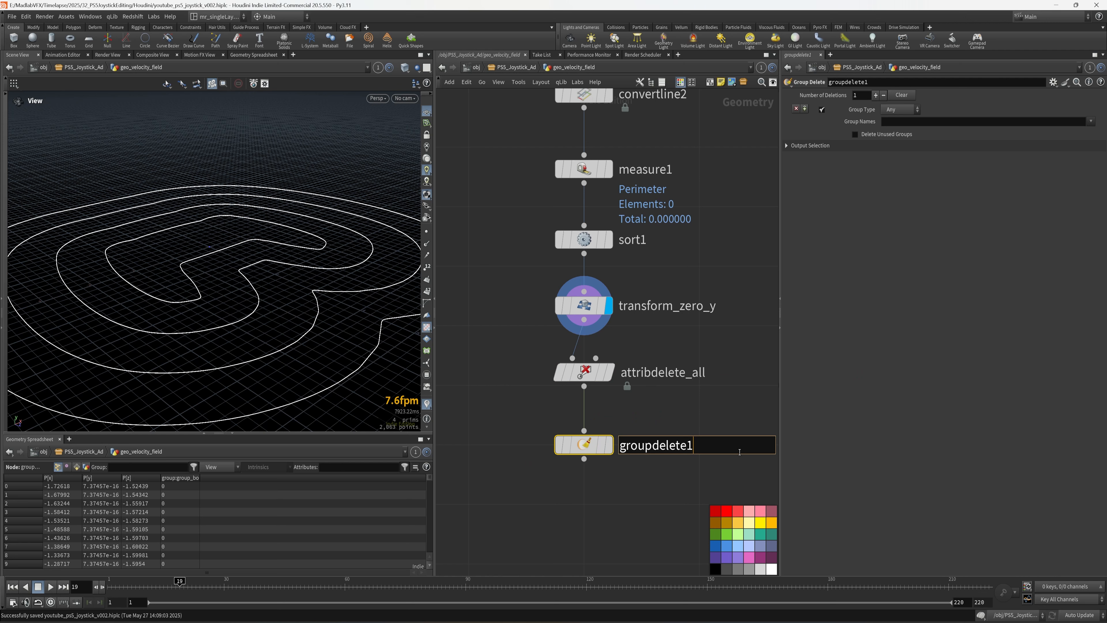
{"action": "type", "text": "_all"}
{"action": "key", "text": "Return"}
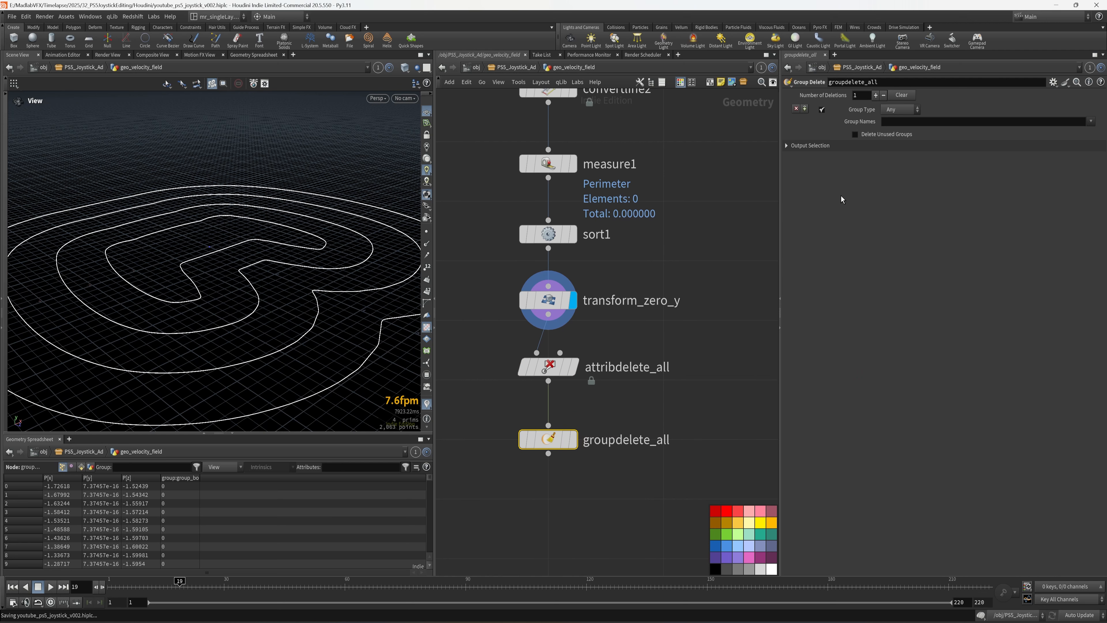
{"action": "left_click", "coordinate": [892, 122]}
{"action": "type", "text": "*"}
{"action": "key", "text": "Return"}
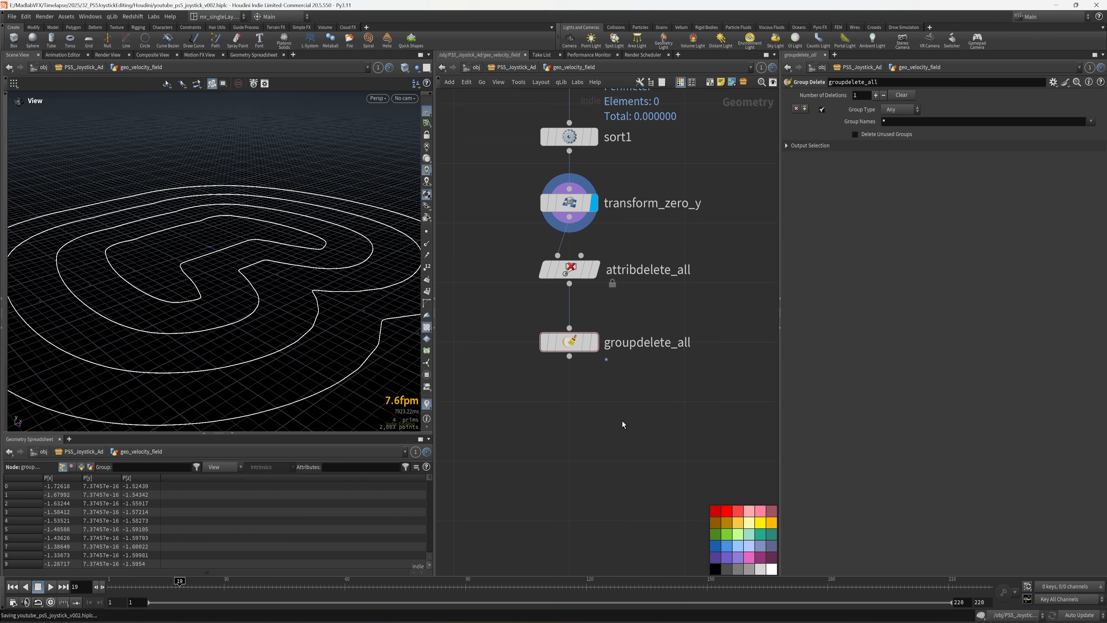
{"action": "key", "text": "Tab"}
- Add a Null below groupdelete_all named OUT_JOYSTICK_MULTILINES
{"action": "mouse_move", "coordinate": [641, 391]}
{"action": "left_click", "coordinate": [706, 172]}
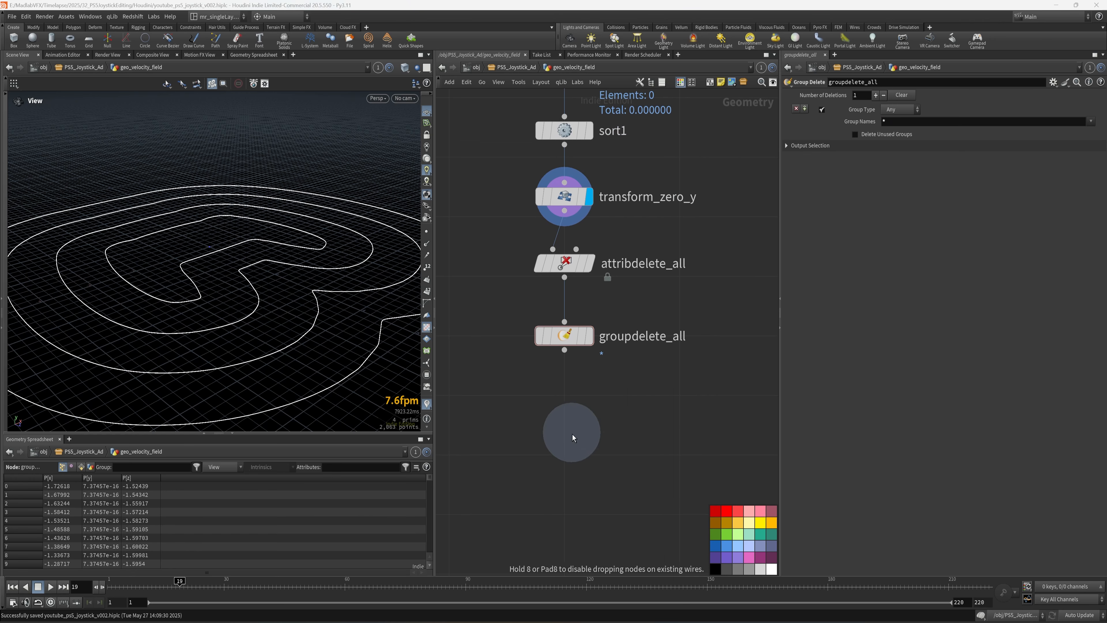
{"action": "left_click", "coordinate": [565, 513]}
{"action": "key", "text": "F2"}
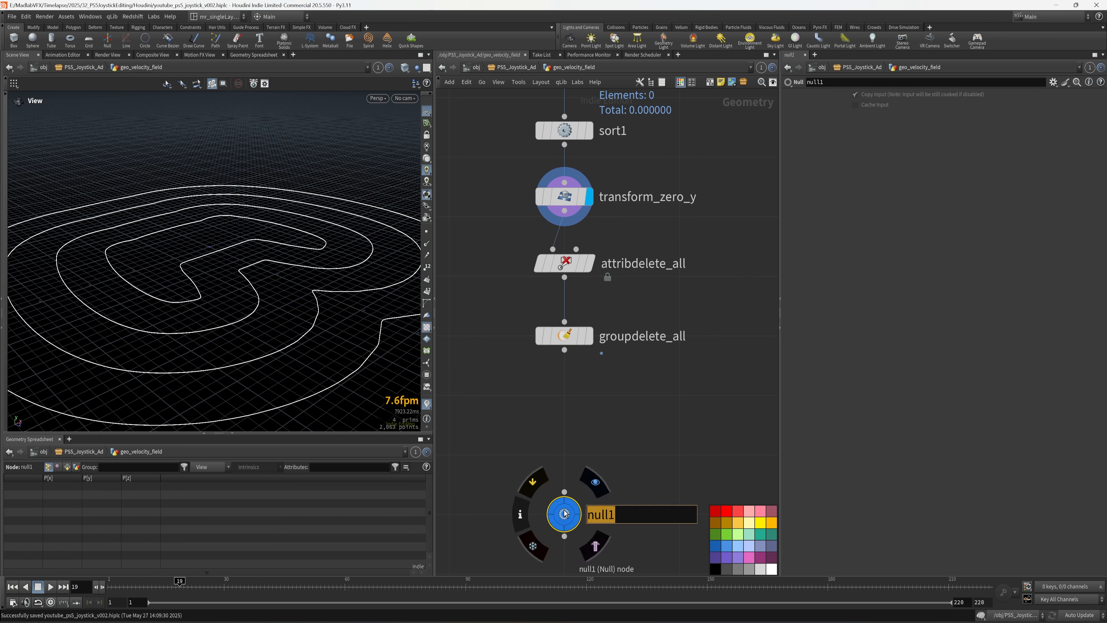
{"action": "type", "text": "OUT_JOYSUT"}
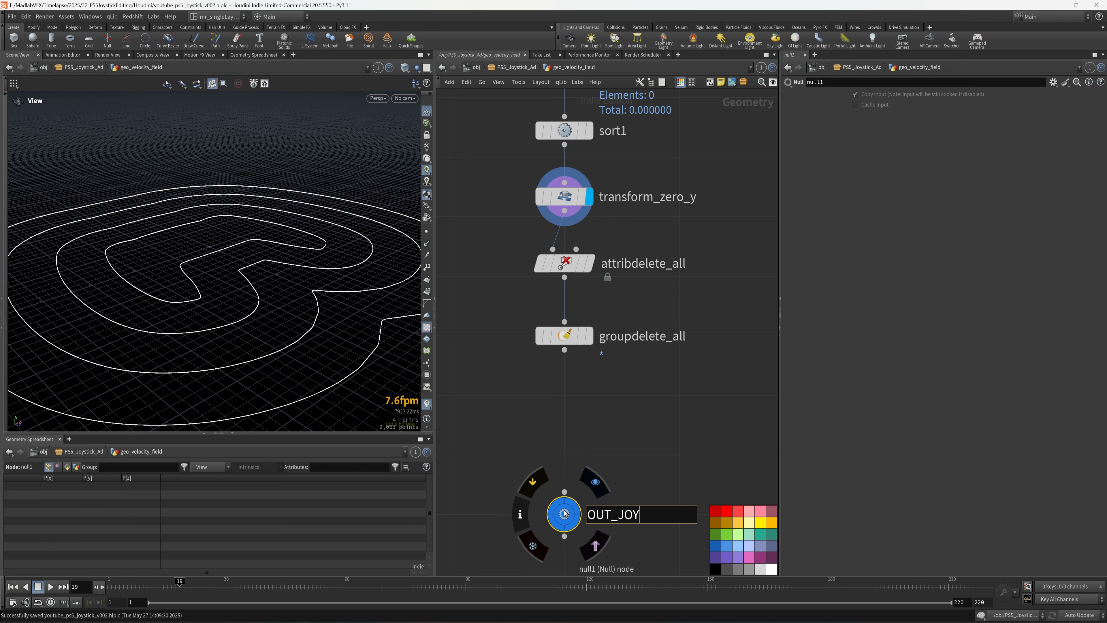
{"action": "key", "text": "BackSpace"}
{"action": "key", "text": "BackSpace"}
{"action": "type", "text": "TICK_MULTI"}
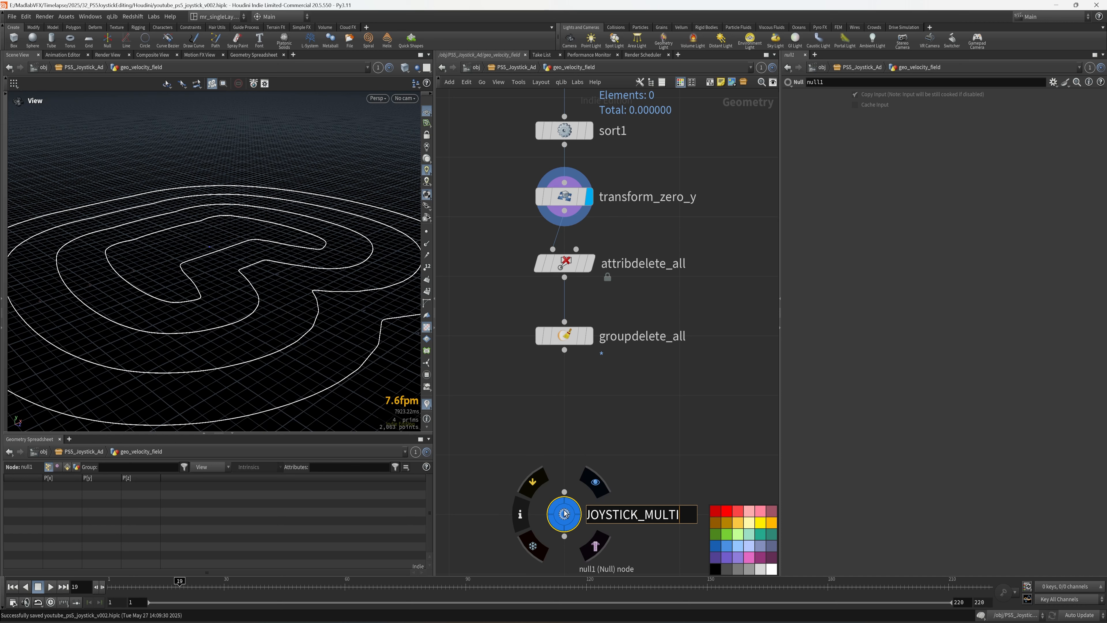
{"action": "type", "text": "PLILINWS"}
{"action": "key", "text": "Return"}
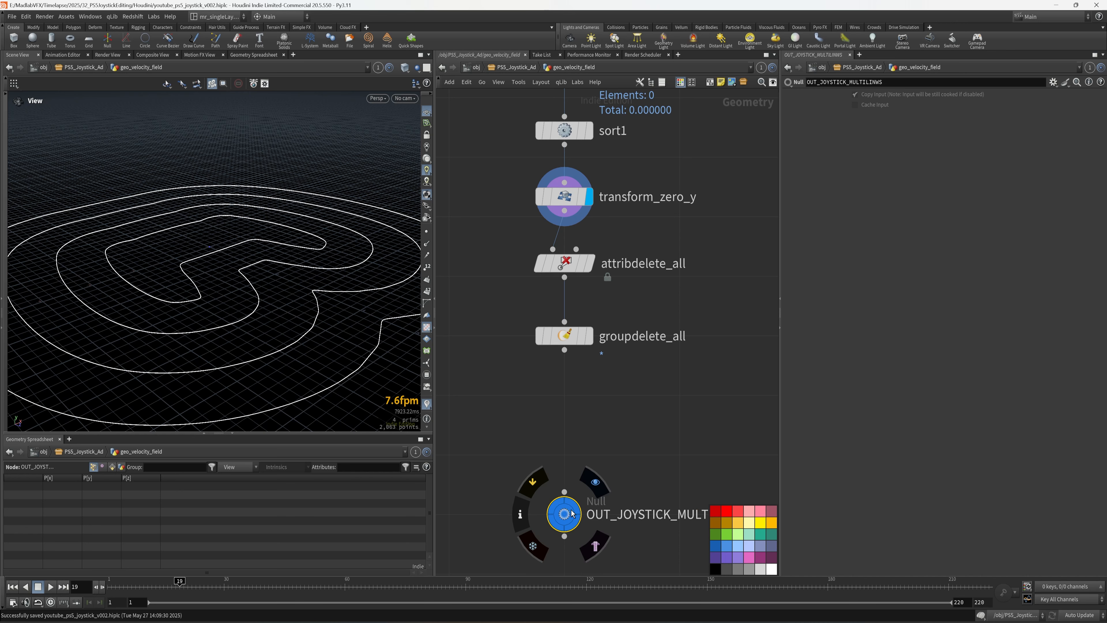
{"action": "middle_click_drag", "start_coordinate": [698, 432], "coordinate": [678, 353]}
{"action": "double_click", "coordinate": [720, 436]}
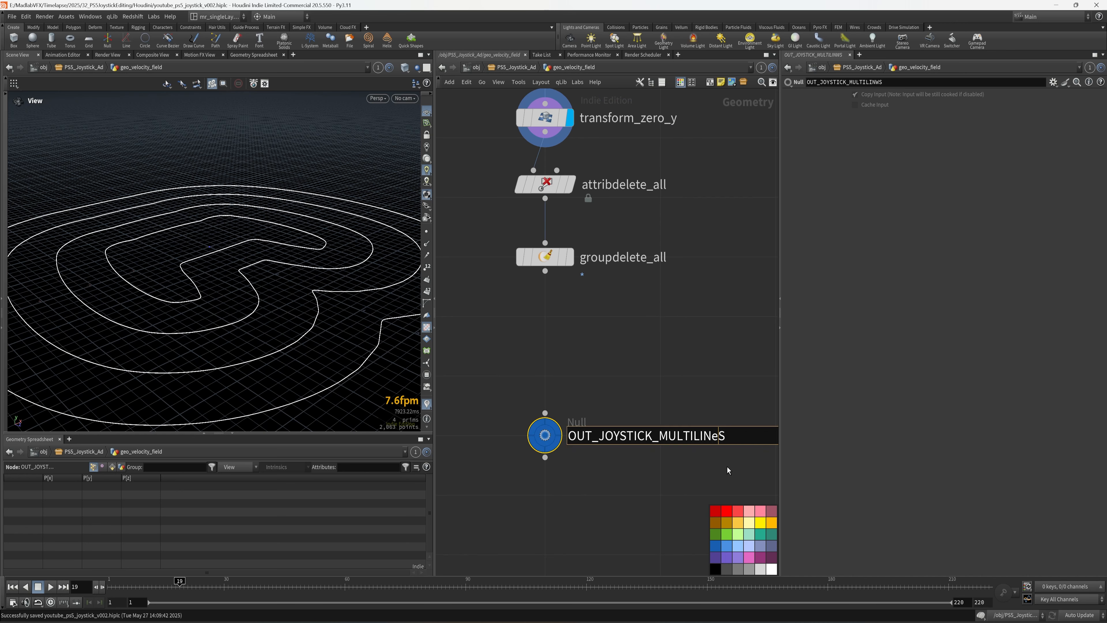
{"action": "type", "text": "E"}
{"action": "key", "text": "Return"}
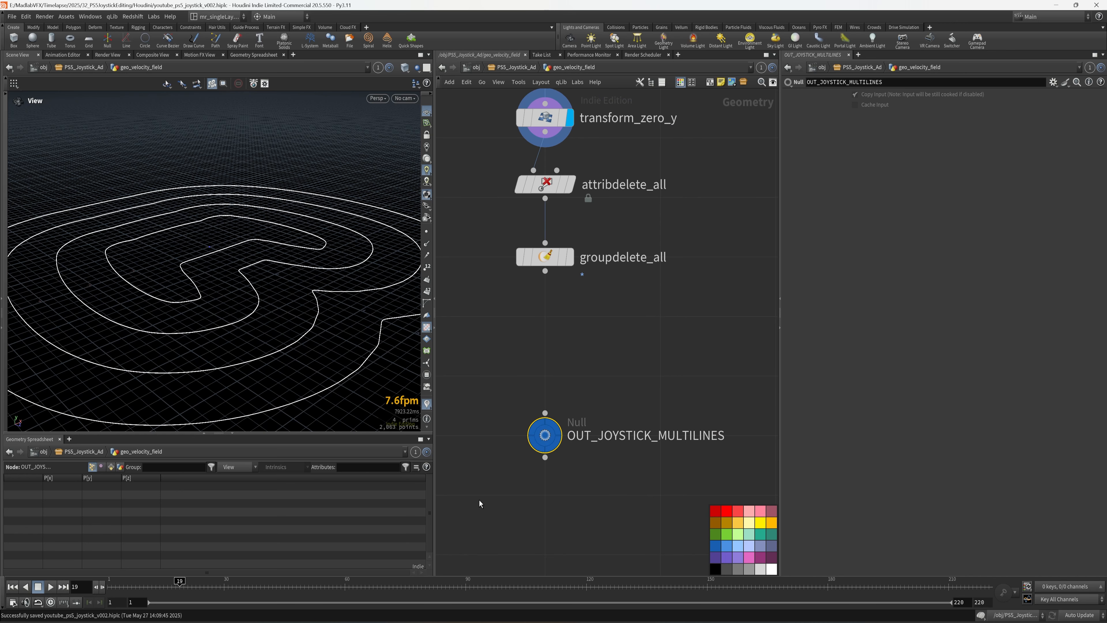
- Colour the null black and wire groupdelete_all into it
{"action": "left_click", "coordinate": [715, 568]}
{"action": "left_click_drag", "start_coordinate": [545, 271], "coordinate": [545, 411]}
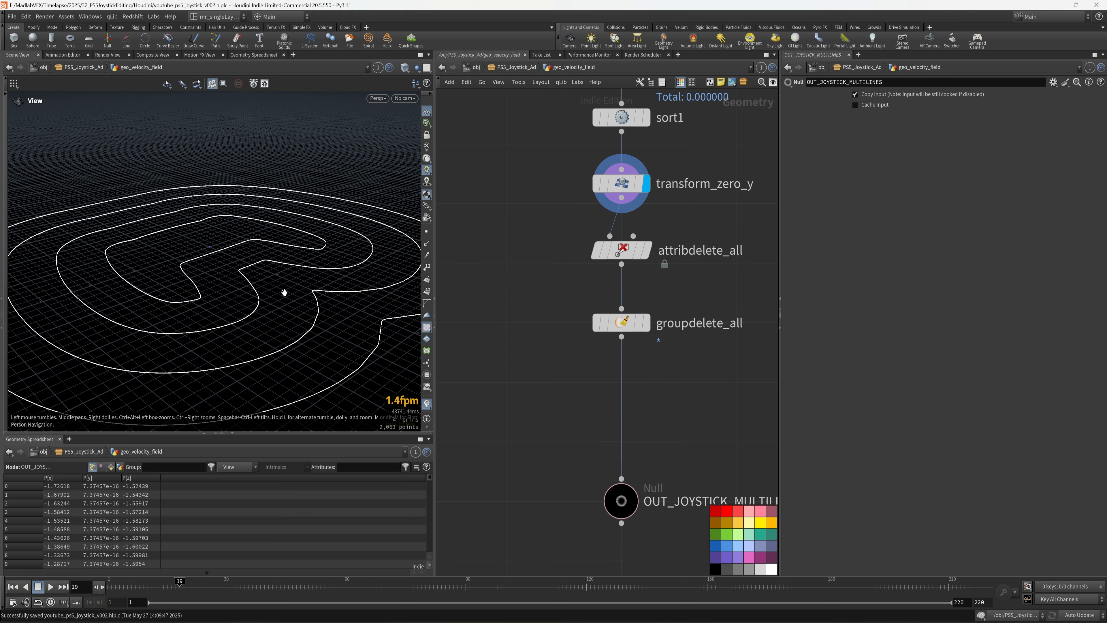
{"action": "left_click_drag", "start_coordinate": [201, 287], "coordinate": [201, 310]}
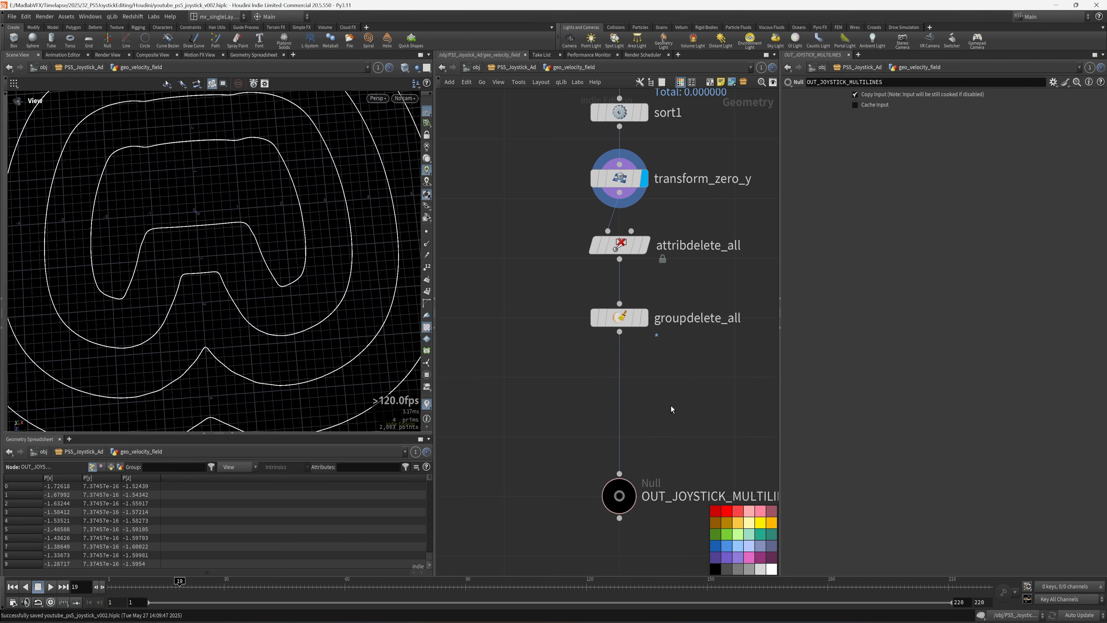
- Insert a Point Wrangle above OUT_JOYSTICK_MULTILINES and name it vex_anim_grab_state
{"action": "key", "text": "Tab"}
{"action": "type", "text": "WR"}
{"action": "left_click", "coordinate": [747, 223]}
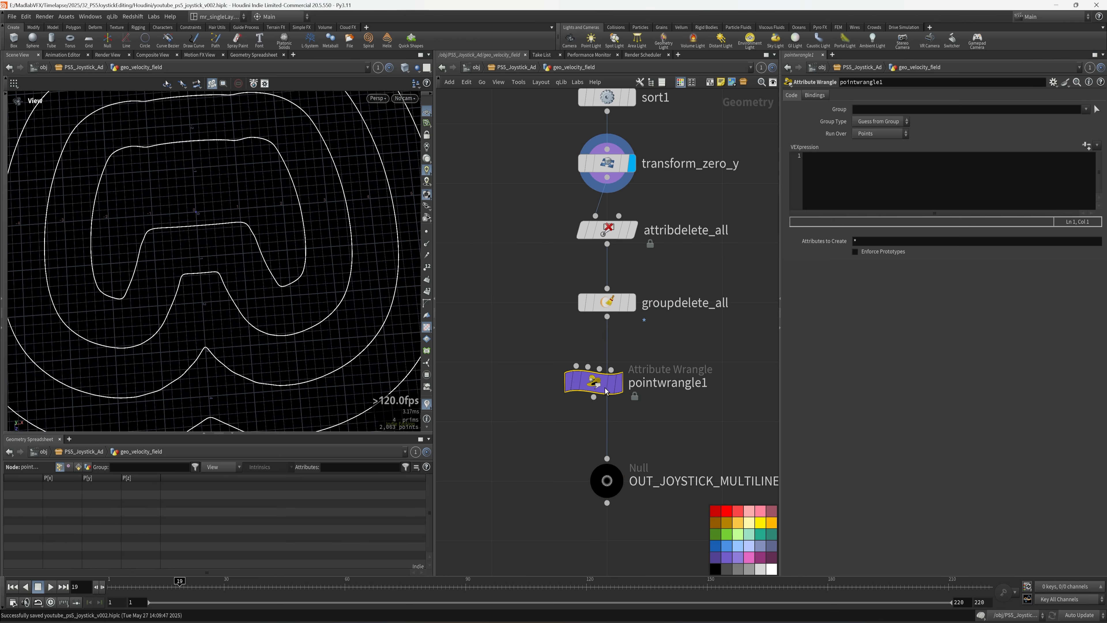
{"action": "left_click", "coordinate": [607, 375]}
{"action": "double_click", "coordinate": [629, 378]}
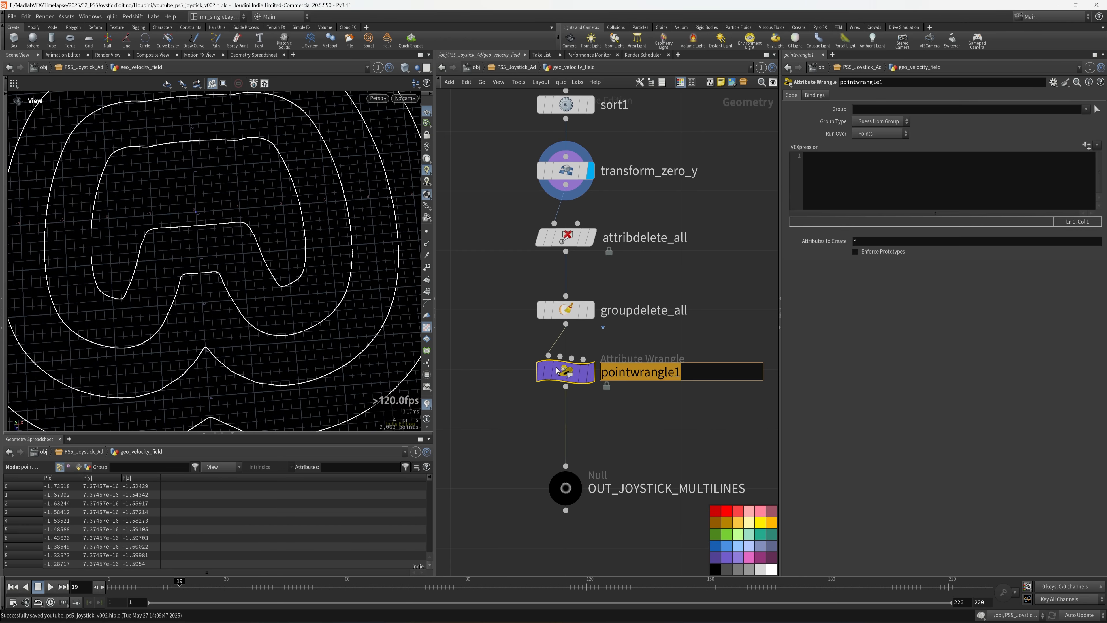
{"action": "type", "text": "VEX_ANI"}
{"action": "key", "text": "BackSpace"}
{"action": "key", "text": "BackSpace"}
{"action": "key", "text": "BackSpace"}
{"action": "key", "text": "BackSpace"}
{"action": "key", "text": "BackSpace"}
{"action": "key", "text": "BackSpace"}
{"action": "key", "text": "BackSpace"}
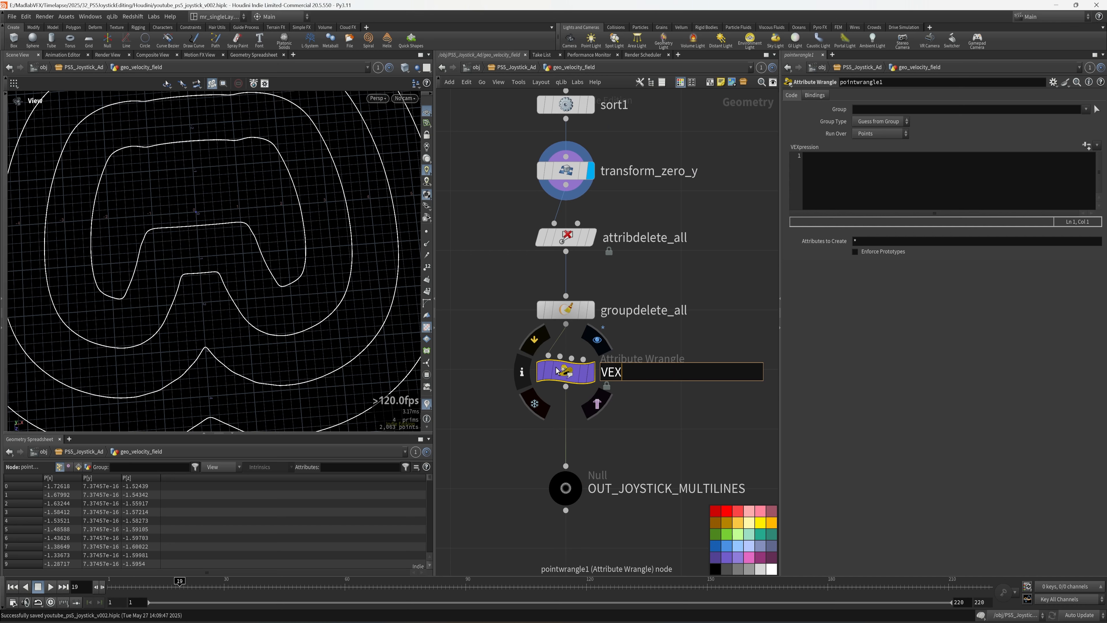
{"action": "type", "text": "vex_anim_grab_state"}
{"action": "key", "text": "Return"}
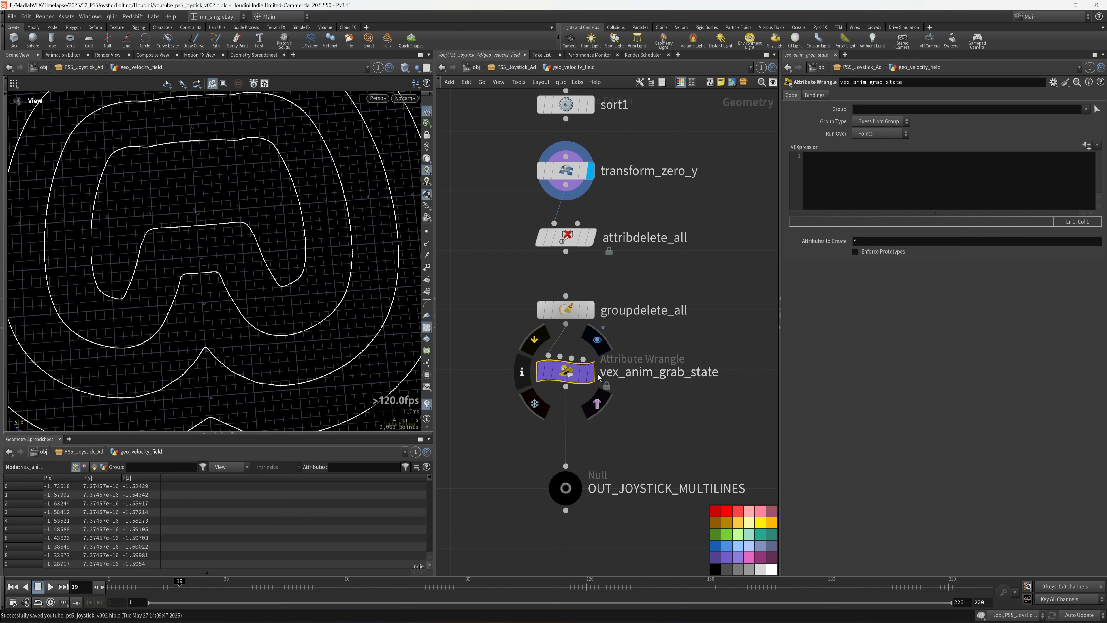
{"action": "left_click_drag", "start_coordinate": [218, 276], "coordinate": [461, 618]}
- Show render_ps5_joystick_v001.mp4 in MPlay at frame 39
{"action": "left_click", "coordinate": [618, 621]}
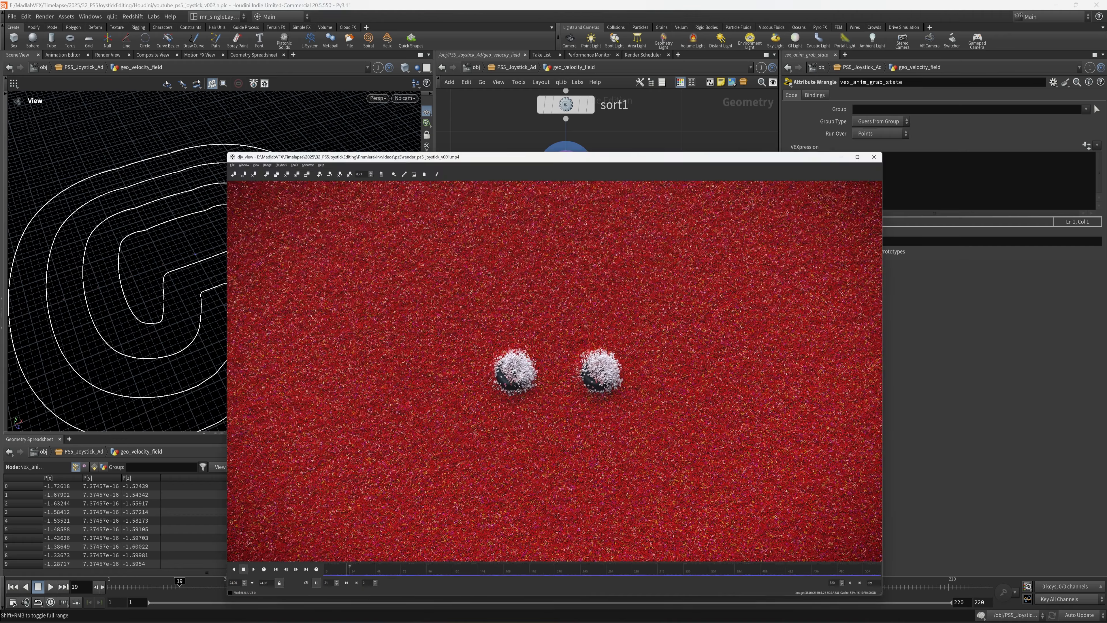
{"action": "left_click_drag", "start_coordinate": [299, 556], "coordinate": [415, 561]}
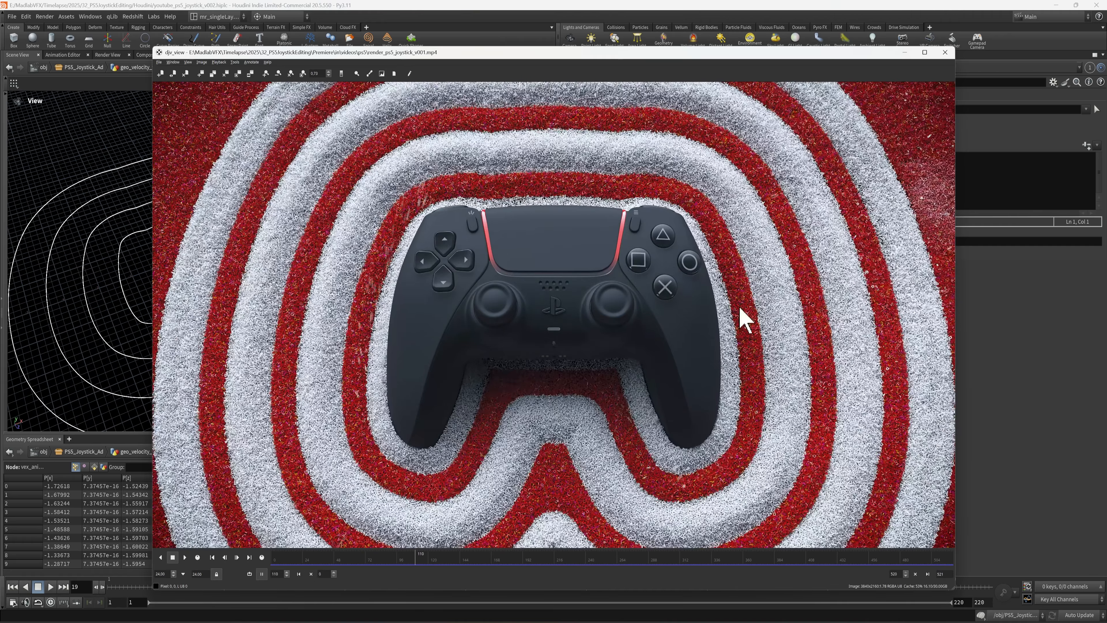